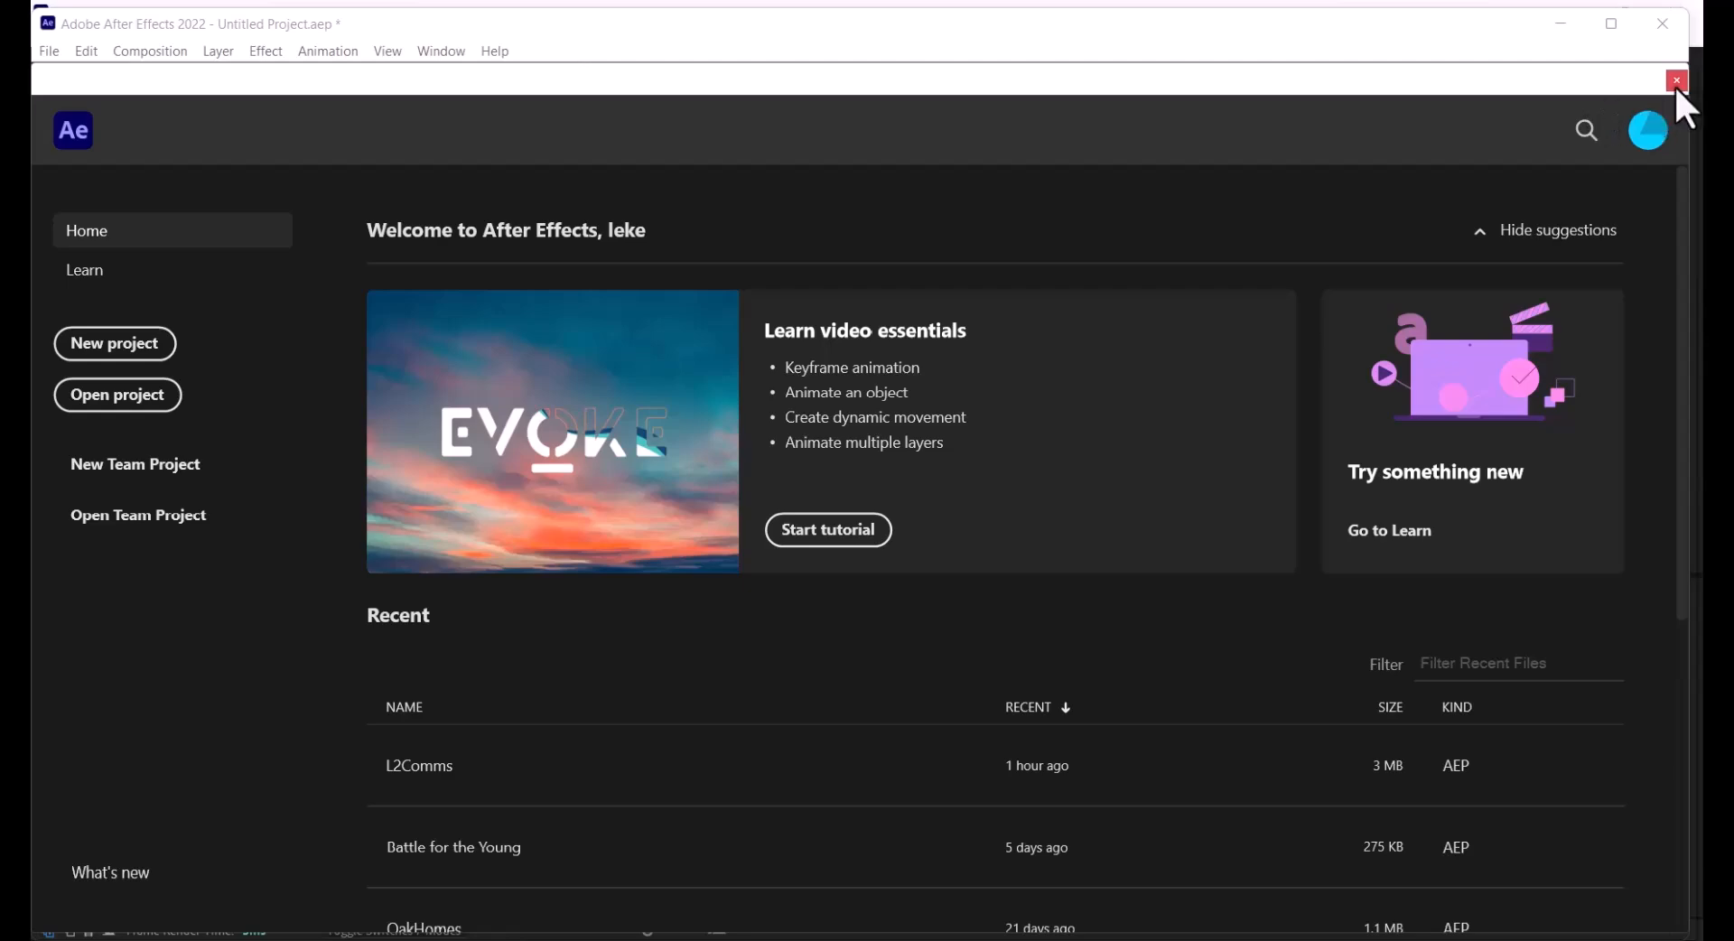
# Close the home screen and use the Hand tool to pan the composition, centring the circle of Shape Layer 2 at 200% magnification
pyautogui.click(1673, 80)
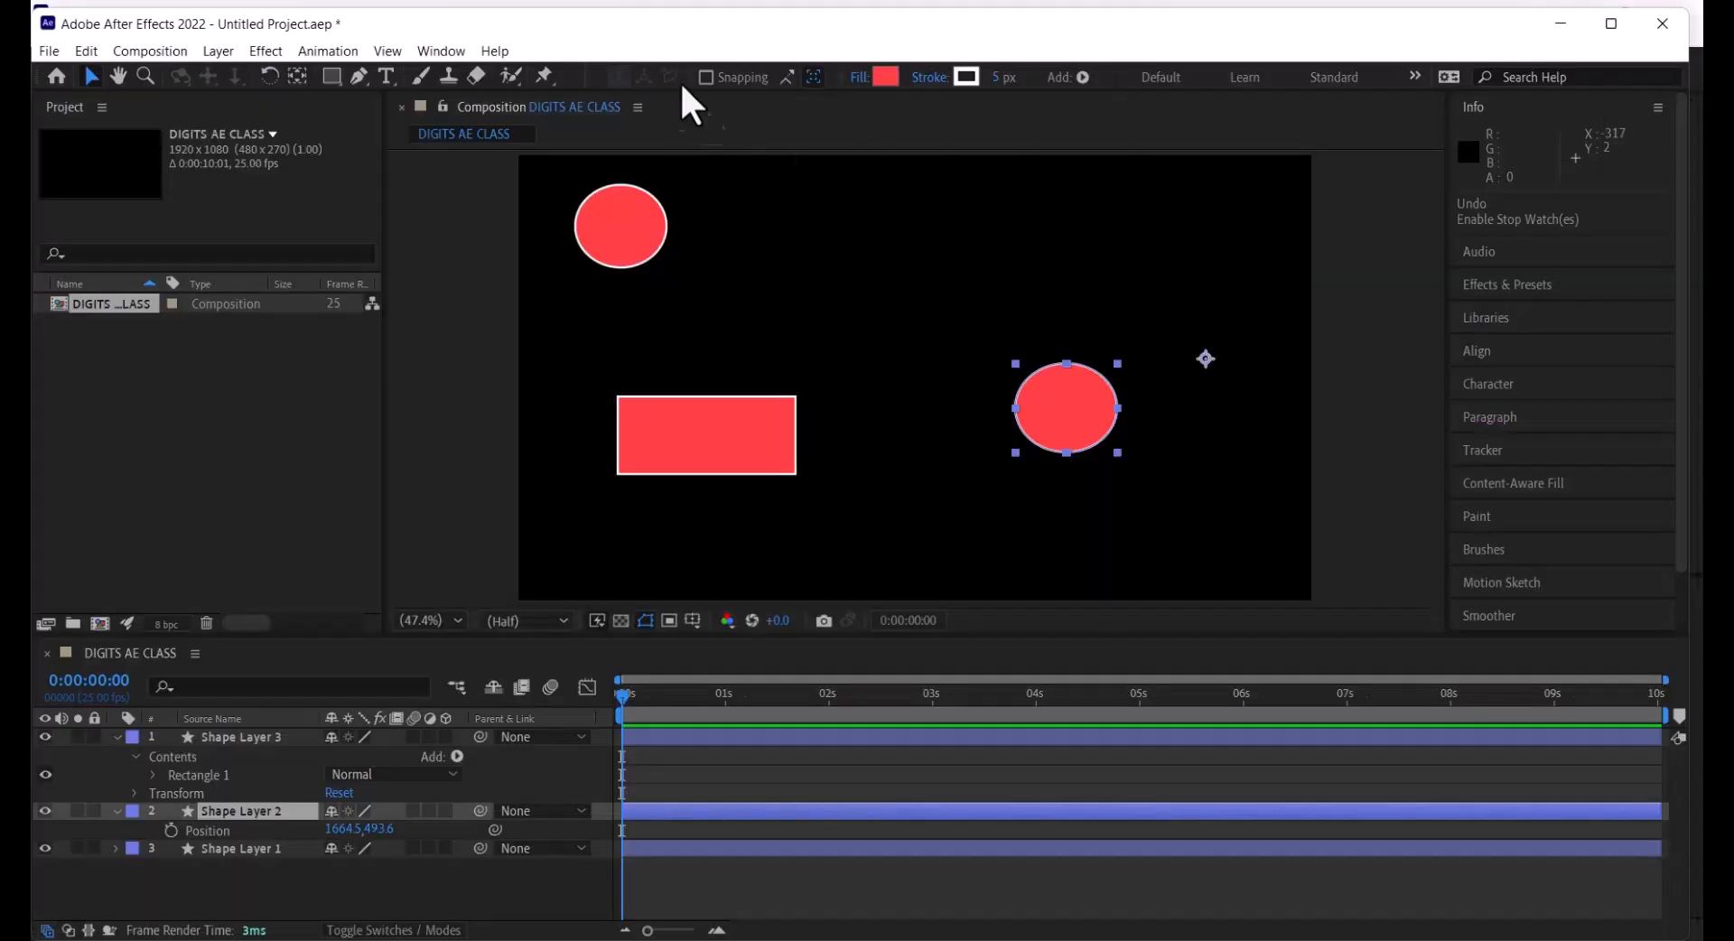
pyautogui.click(118, 74)
pyautogui.moveTo(917, 360)
pyautogui.mouseDown()
pyautogui.moveTo(689, 379)
pyautogui.moveTo(902, 355)
pyautogui.mouseUp()
pyautogui.moveTo(1087, 368); pyautogui.dragTo(984, 345)
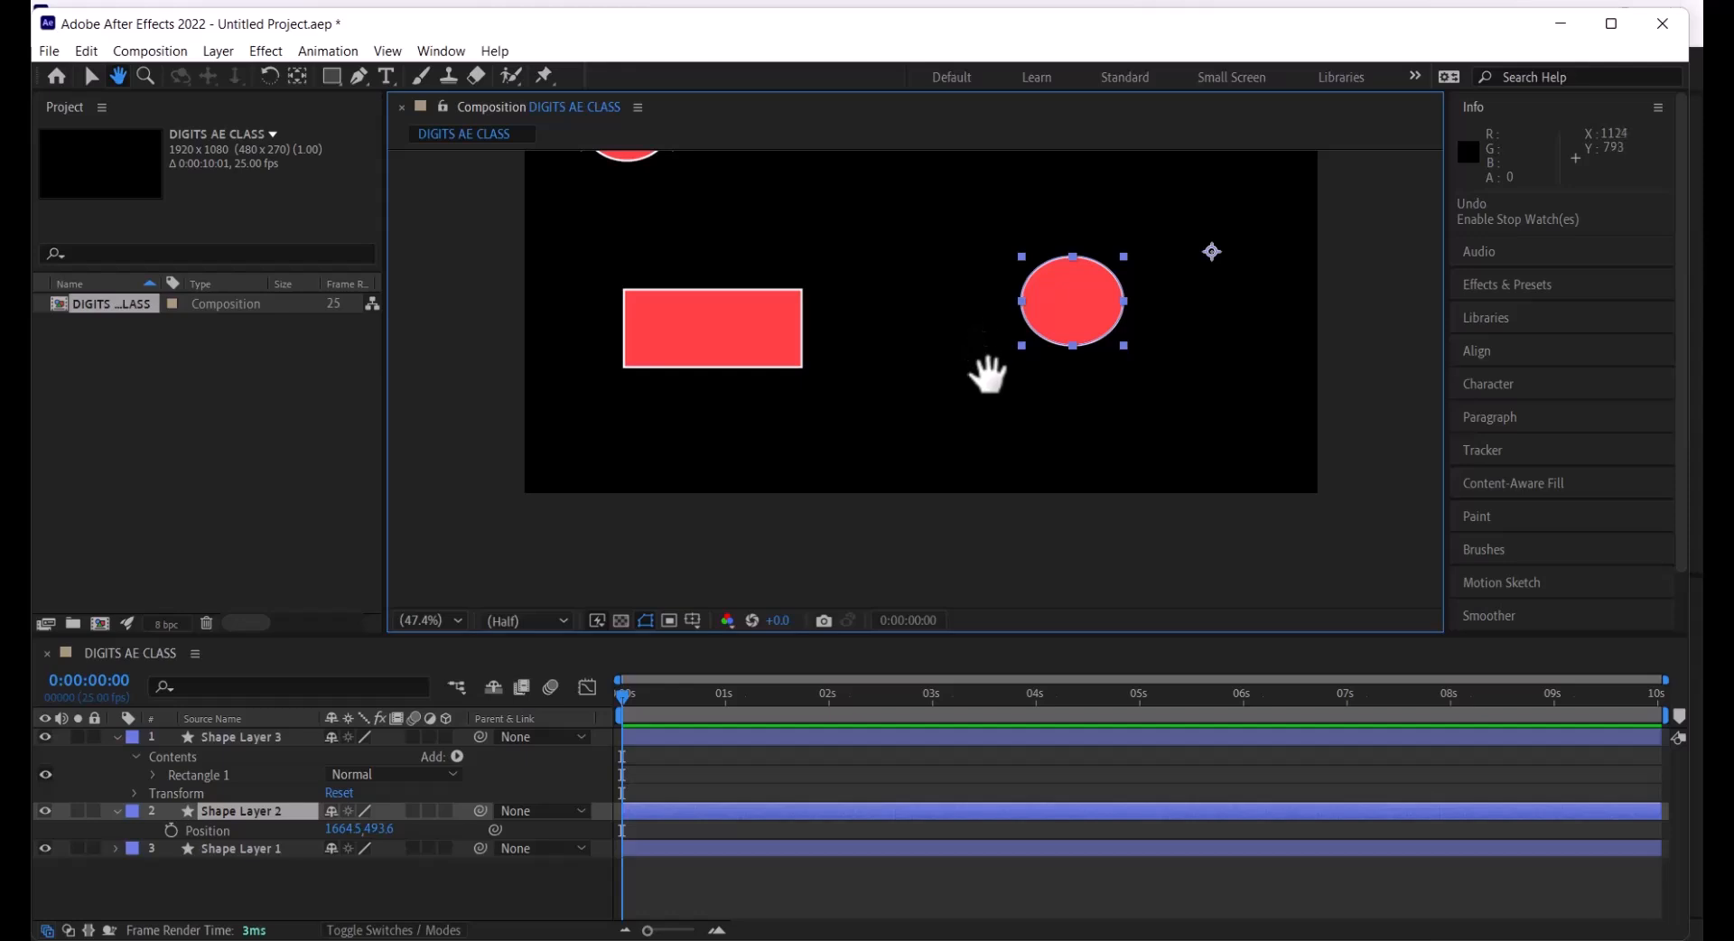
pyautogui.press('.')
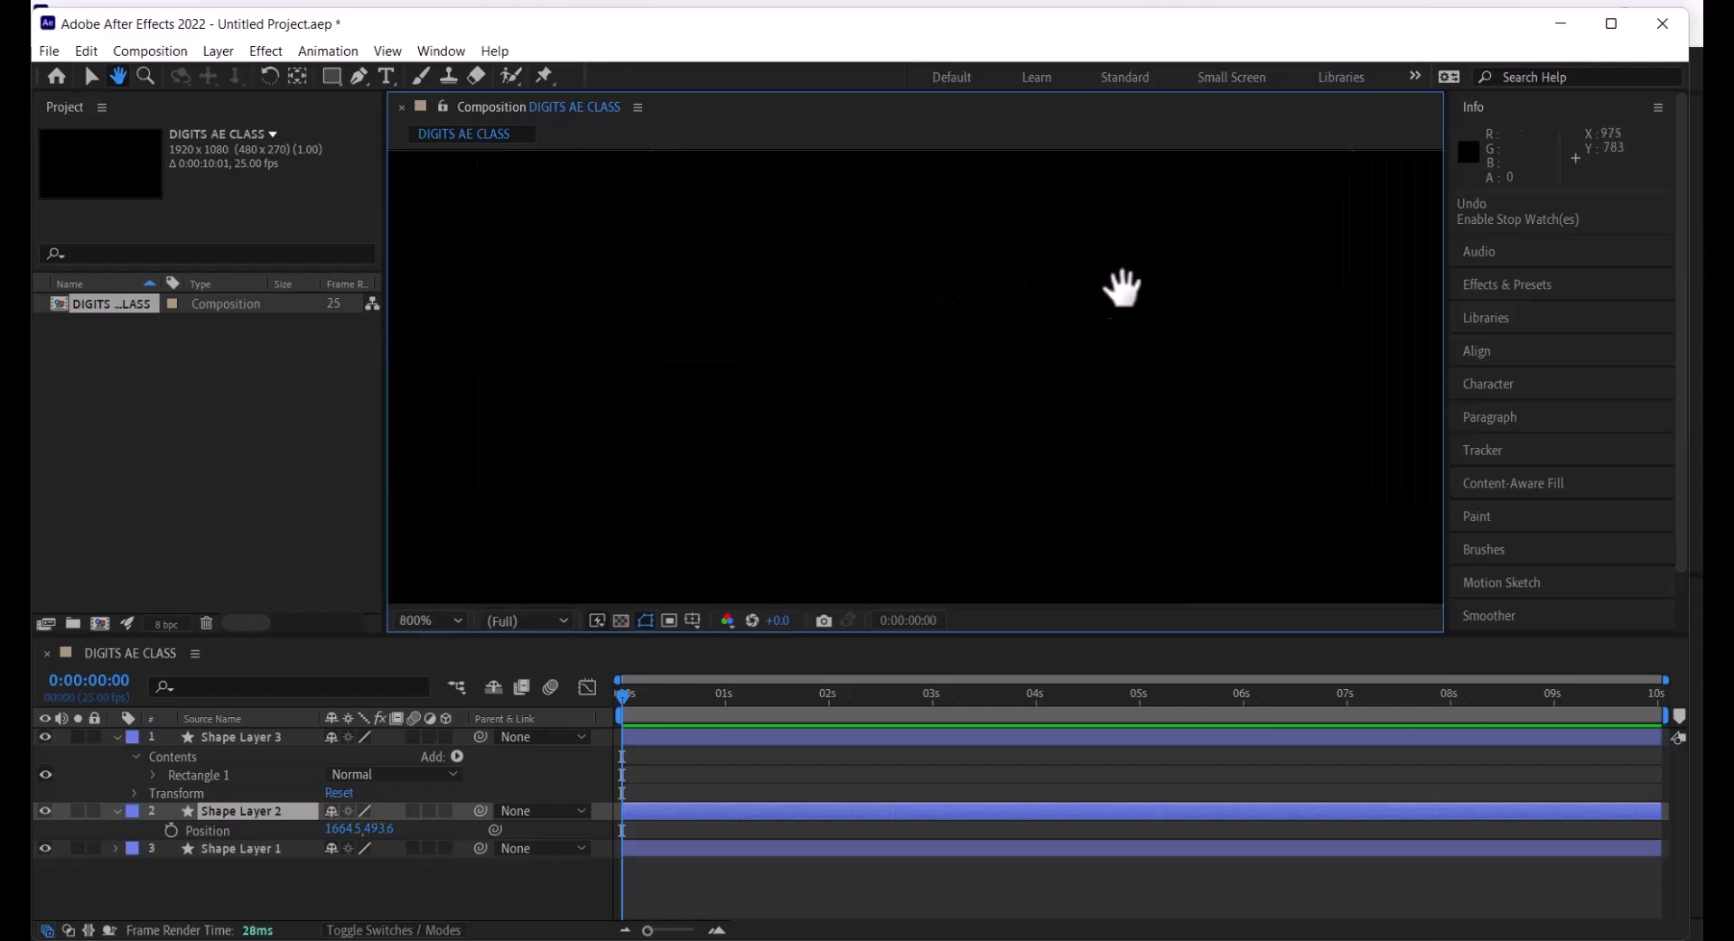
pyautogui.press('.')
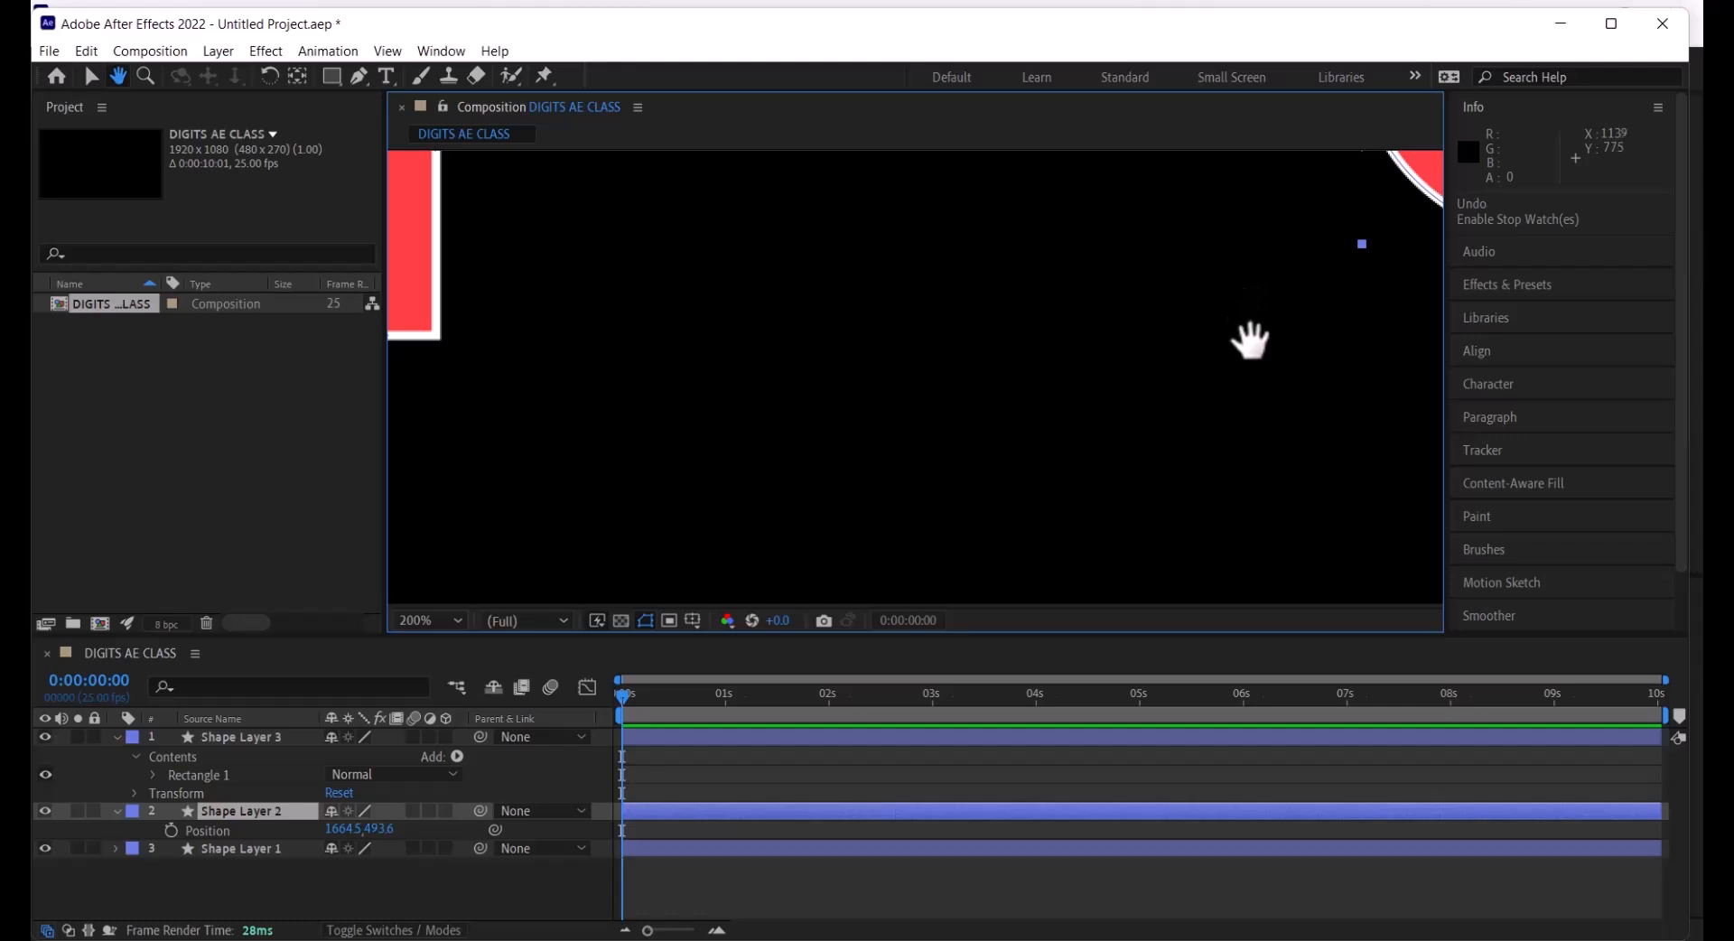
pyautogui.moveTo(1300, 300); pyautogui.dragTo(789, 514)
pyautogui.moveTo(1169, 263); pyautogui.dragTo(977, 374)
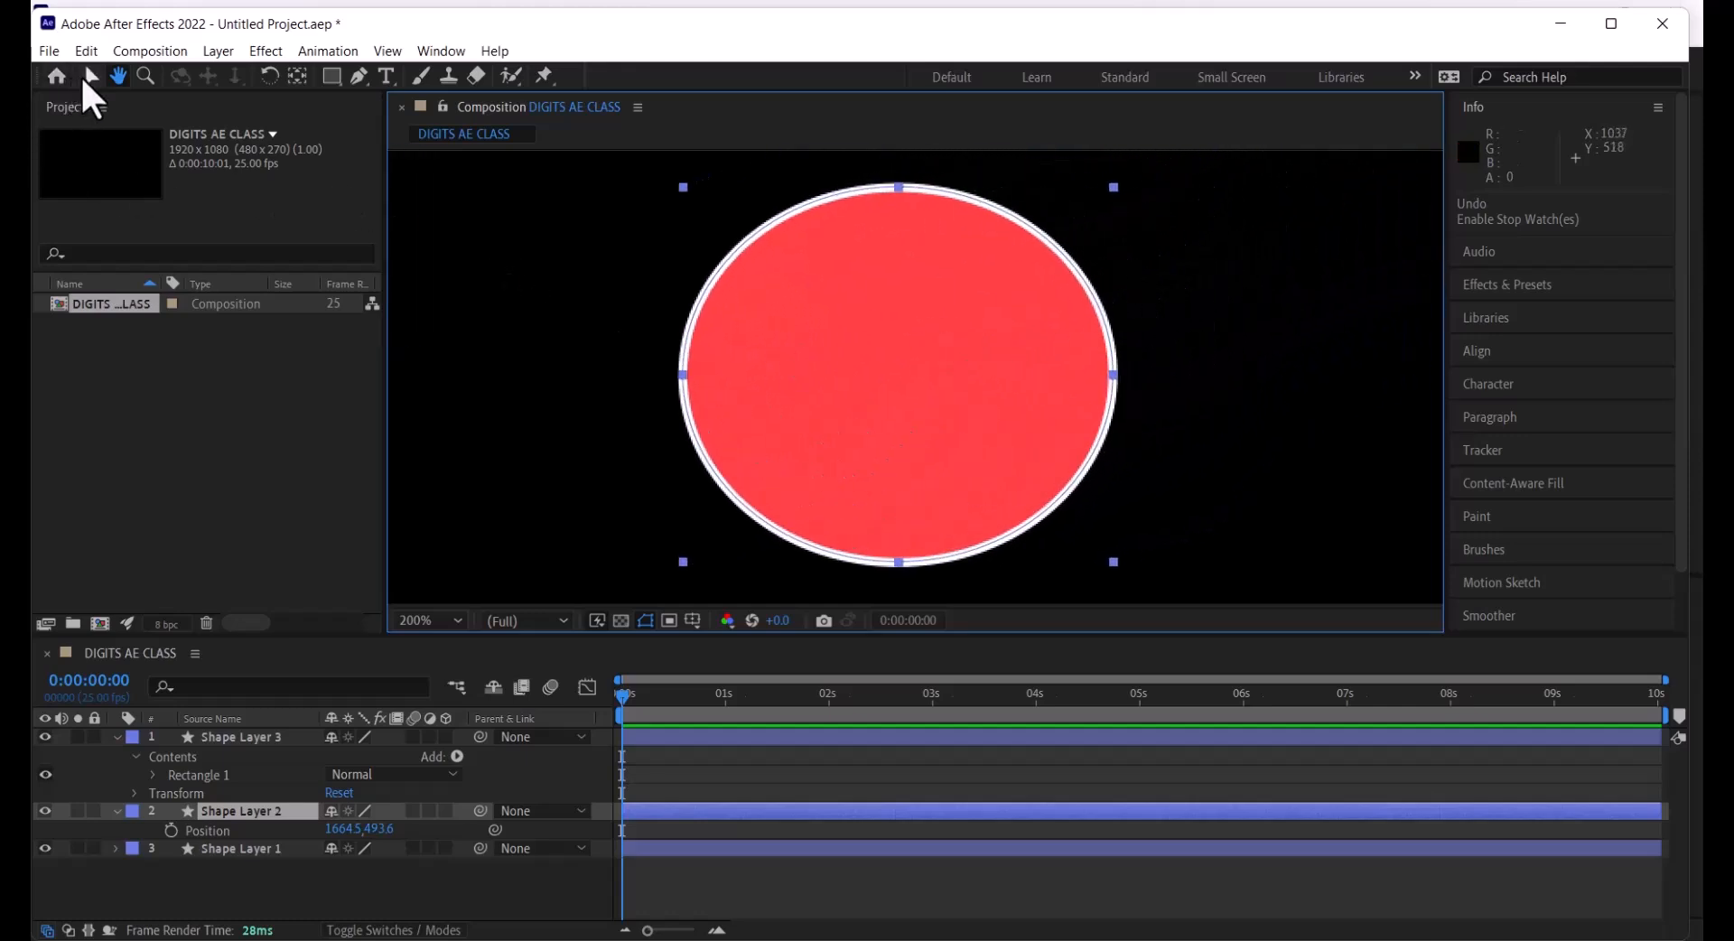
# Return to the Selection tool, zoom the composition out to 25%, and bring the view back to 50%
pyautogui.click(87, 76)
pyautogui.scroll(-6, 1079, 368)
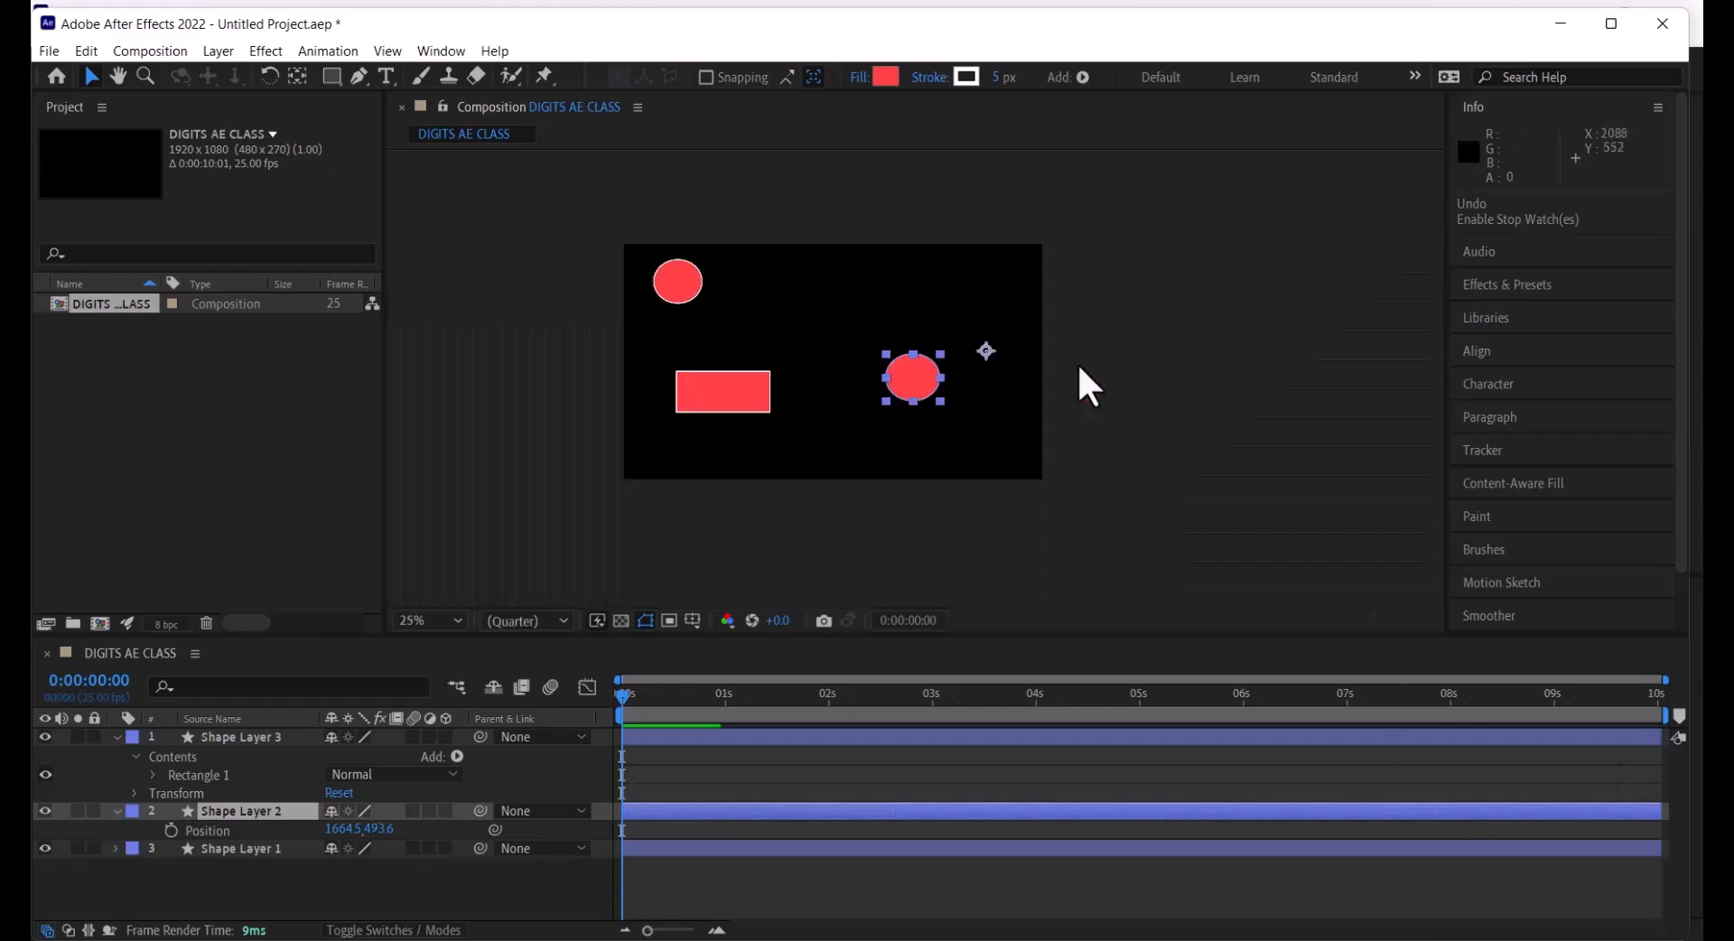
pyautogui.scroll(2, 889, 411)
pyautogui.moveTo(944, 403); pyautogui.dragTo(1237, 460)
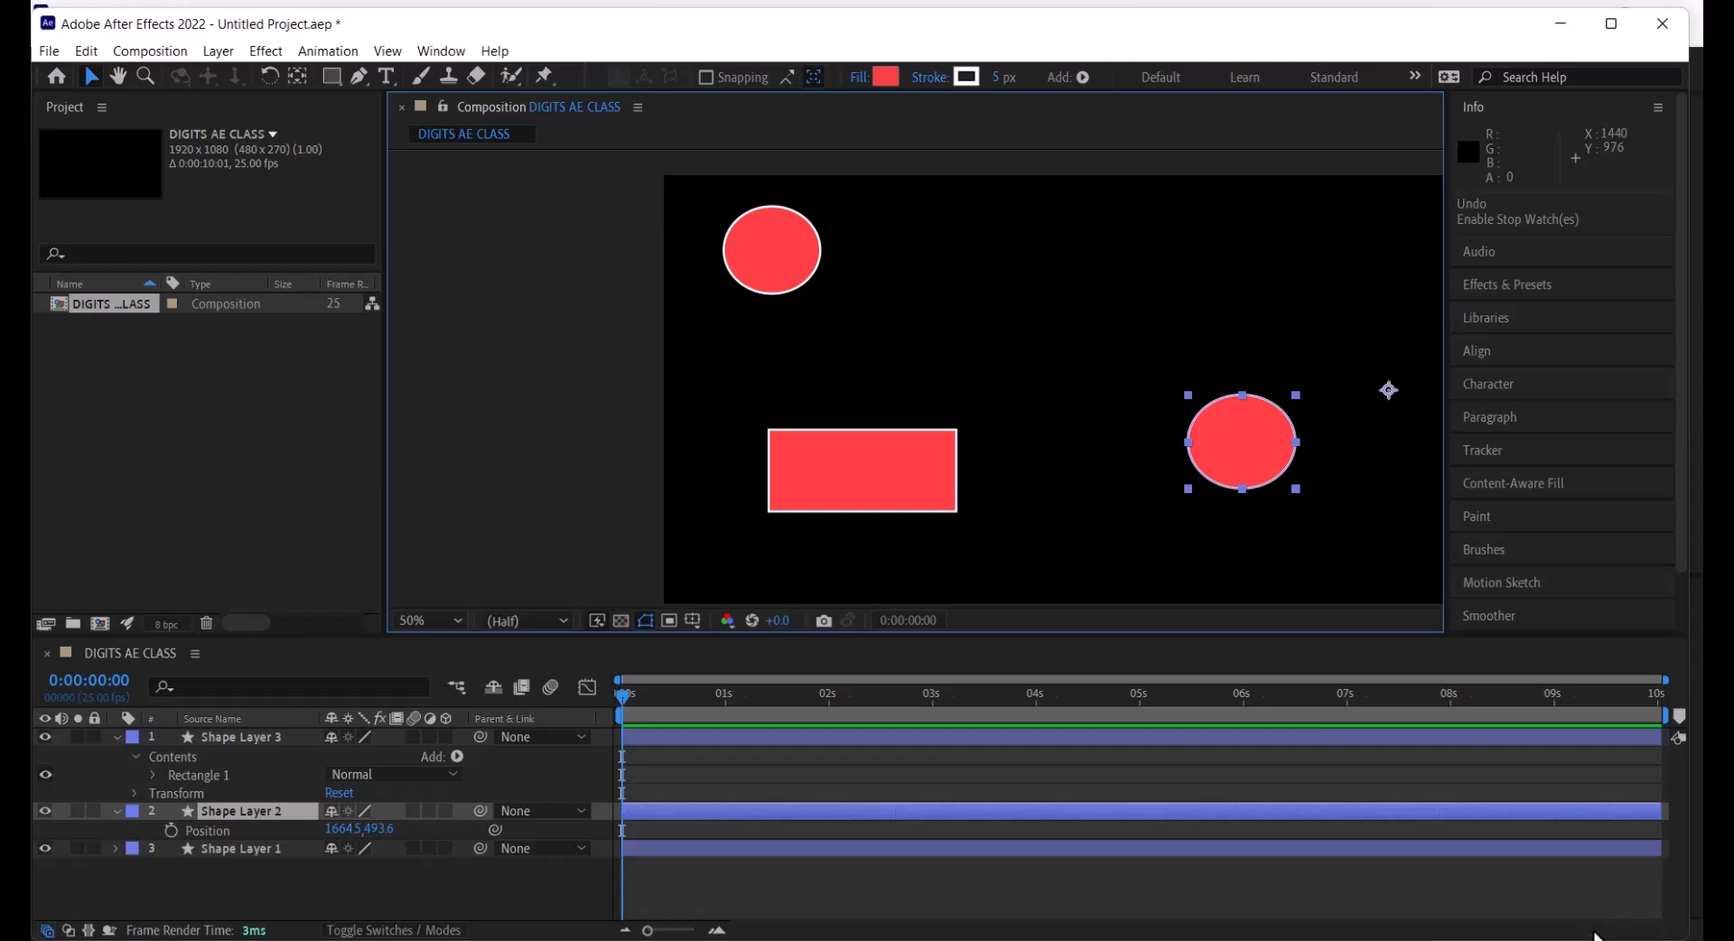
# Adjust the display brightness in the Windows quick settings and return to the After Effects composition
pyautogui.press('super')
pyautogui.press('super')
pyautogui.press('super')
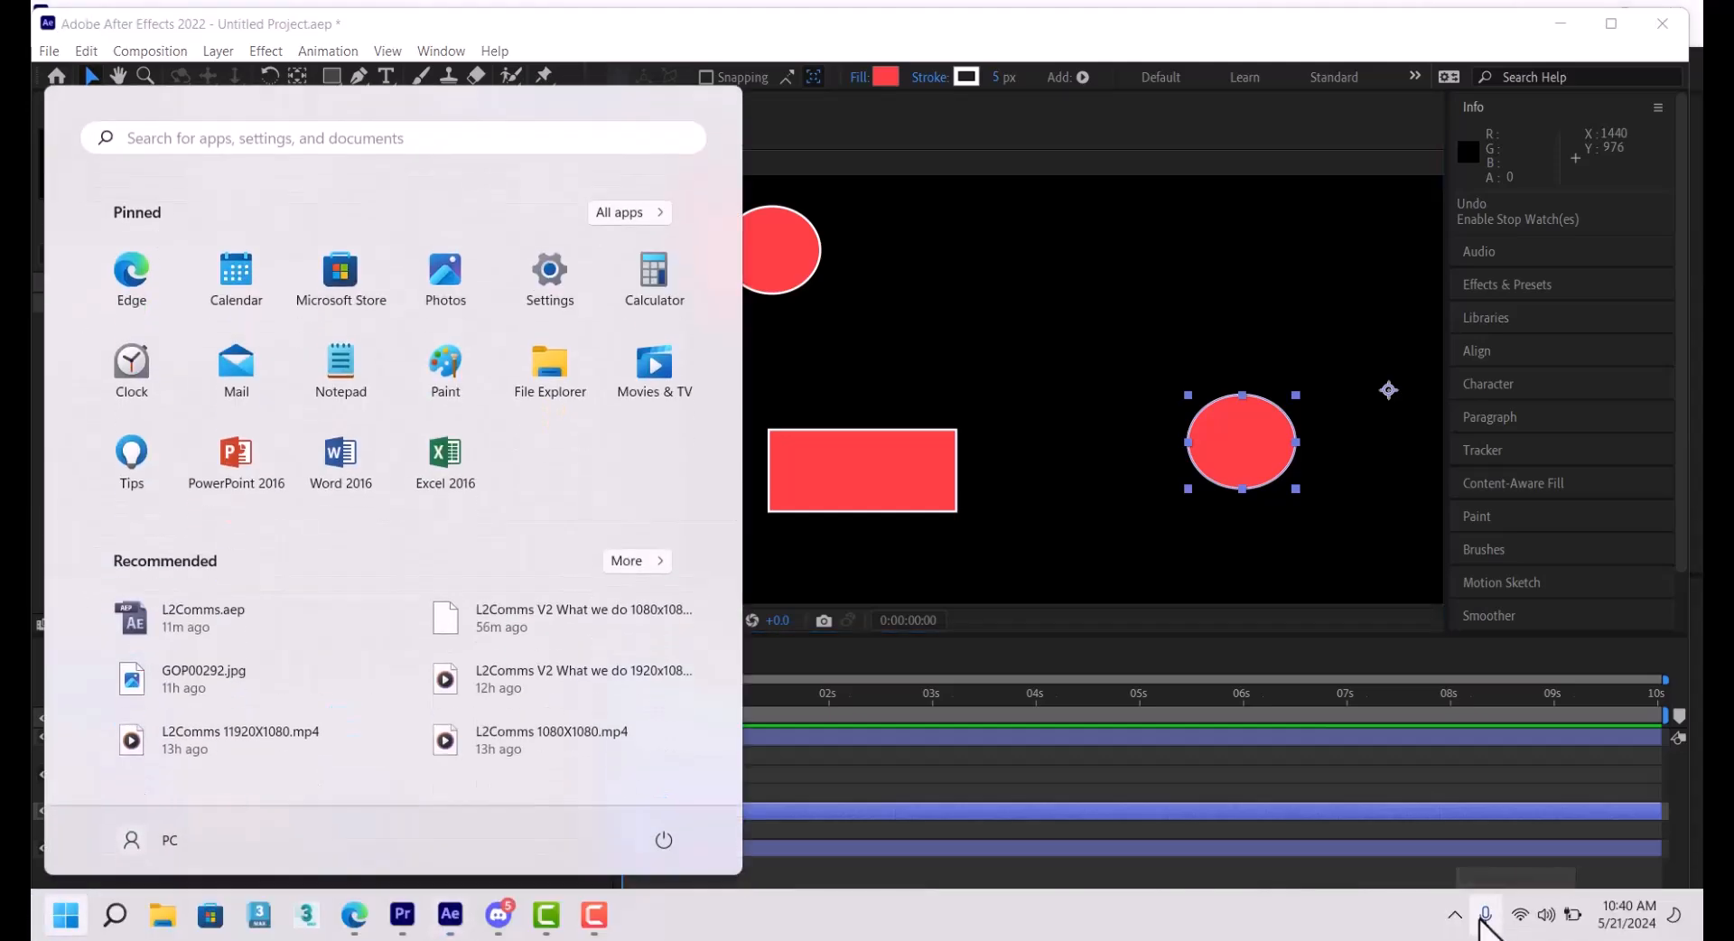
pyautogui.click(1455, 914)
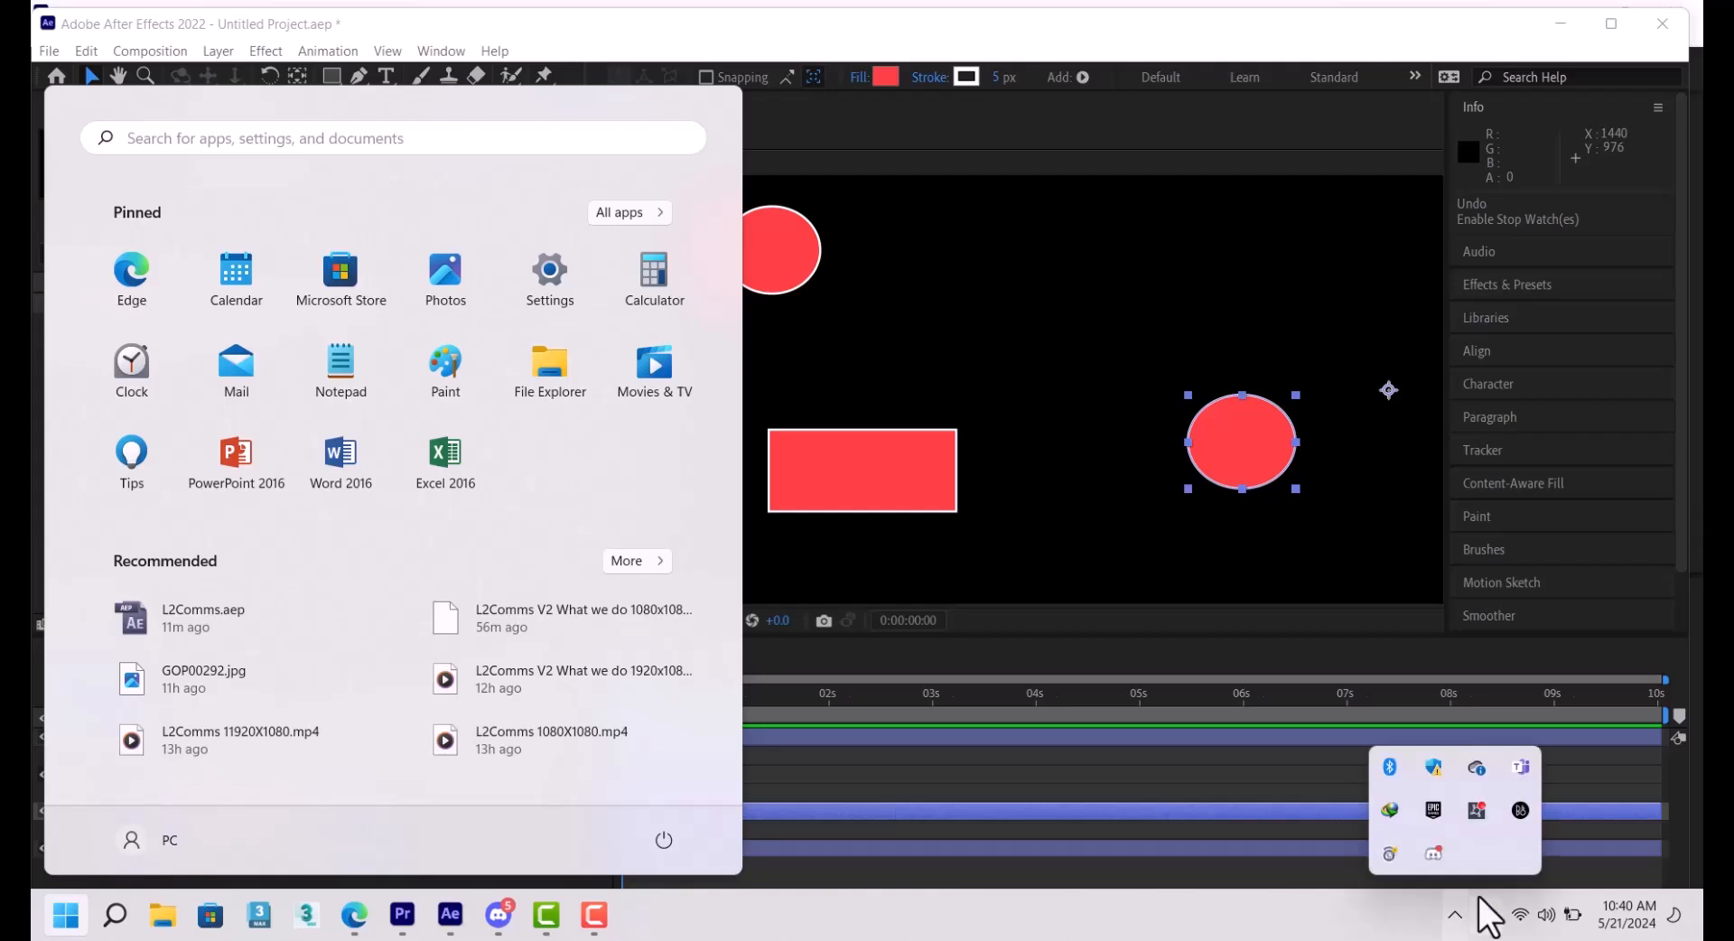
pyautogui.click(1545, 915)
pyautogui.click(1501, 767)
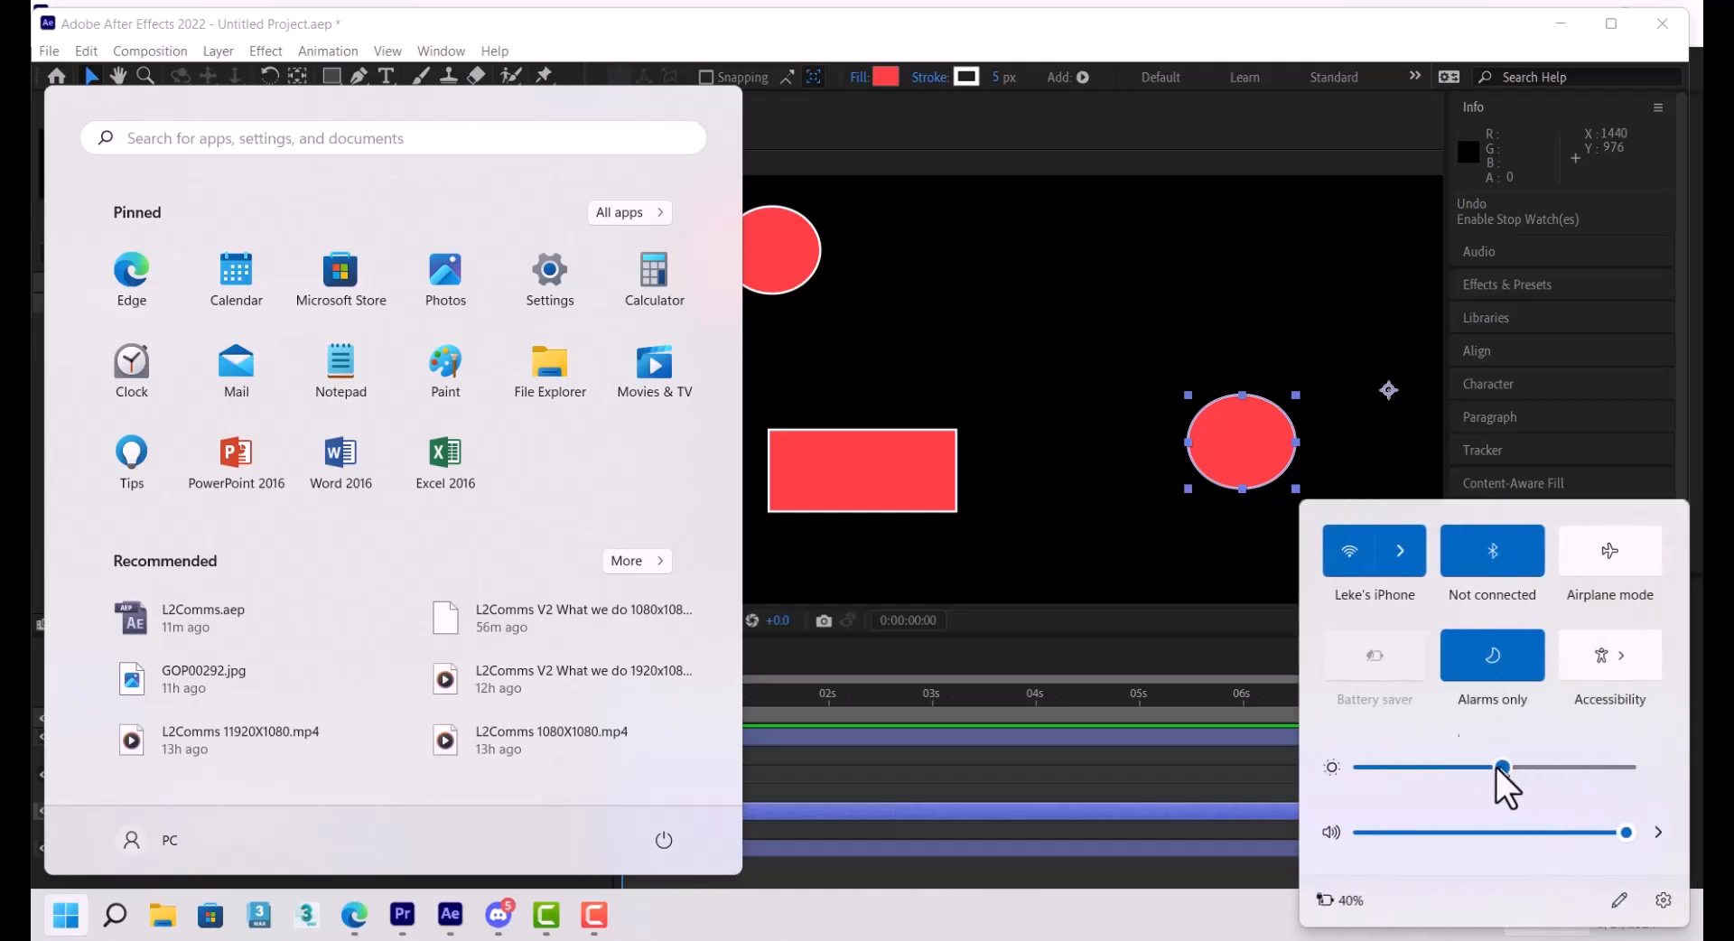
pyautogui.click(1549, 767)
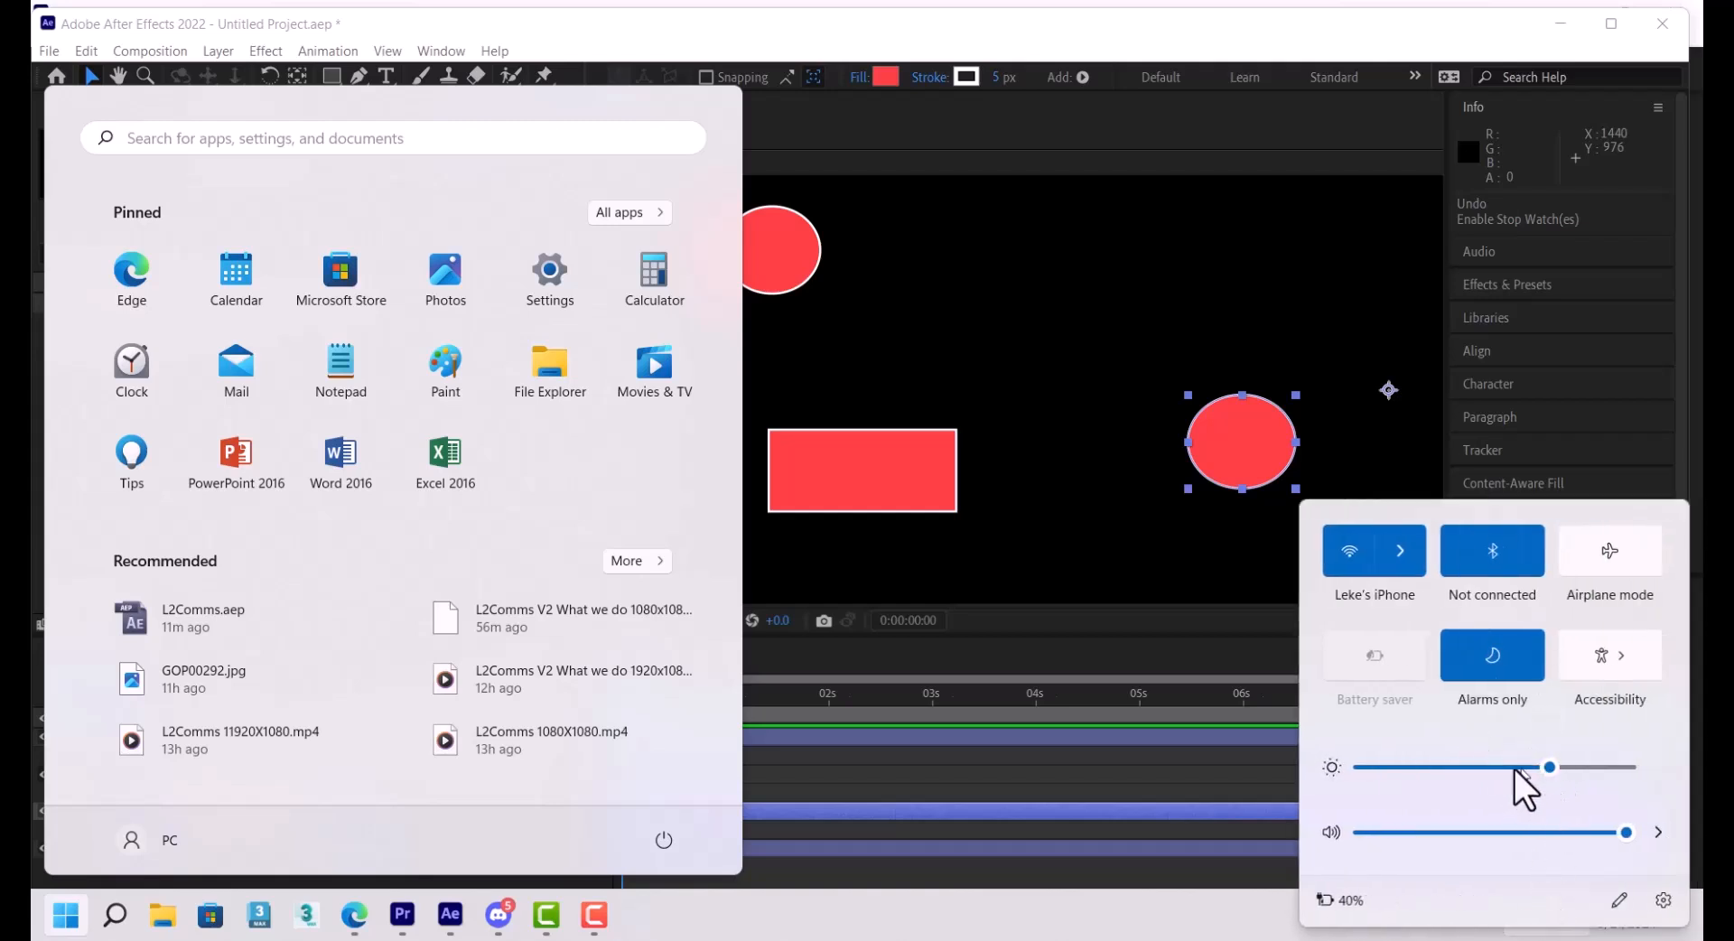
pyautogui.click(1077, 37)
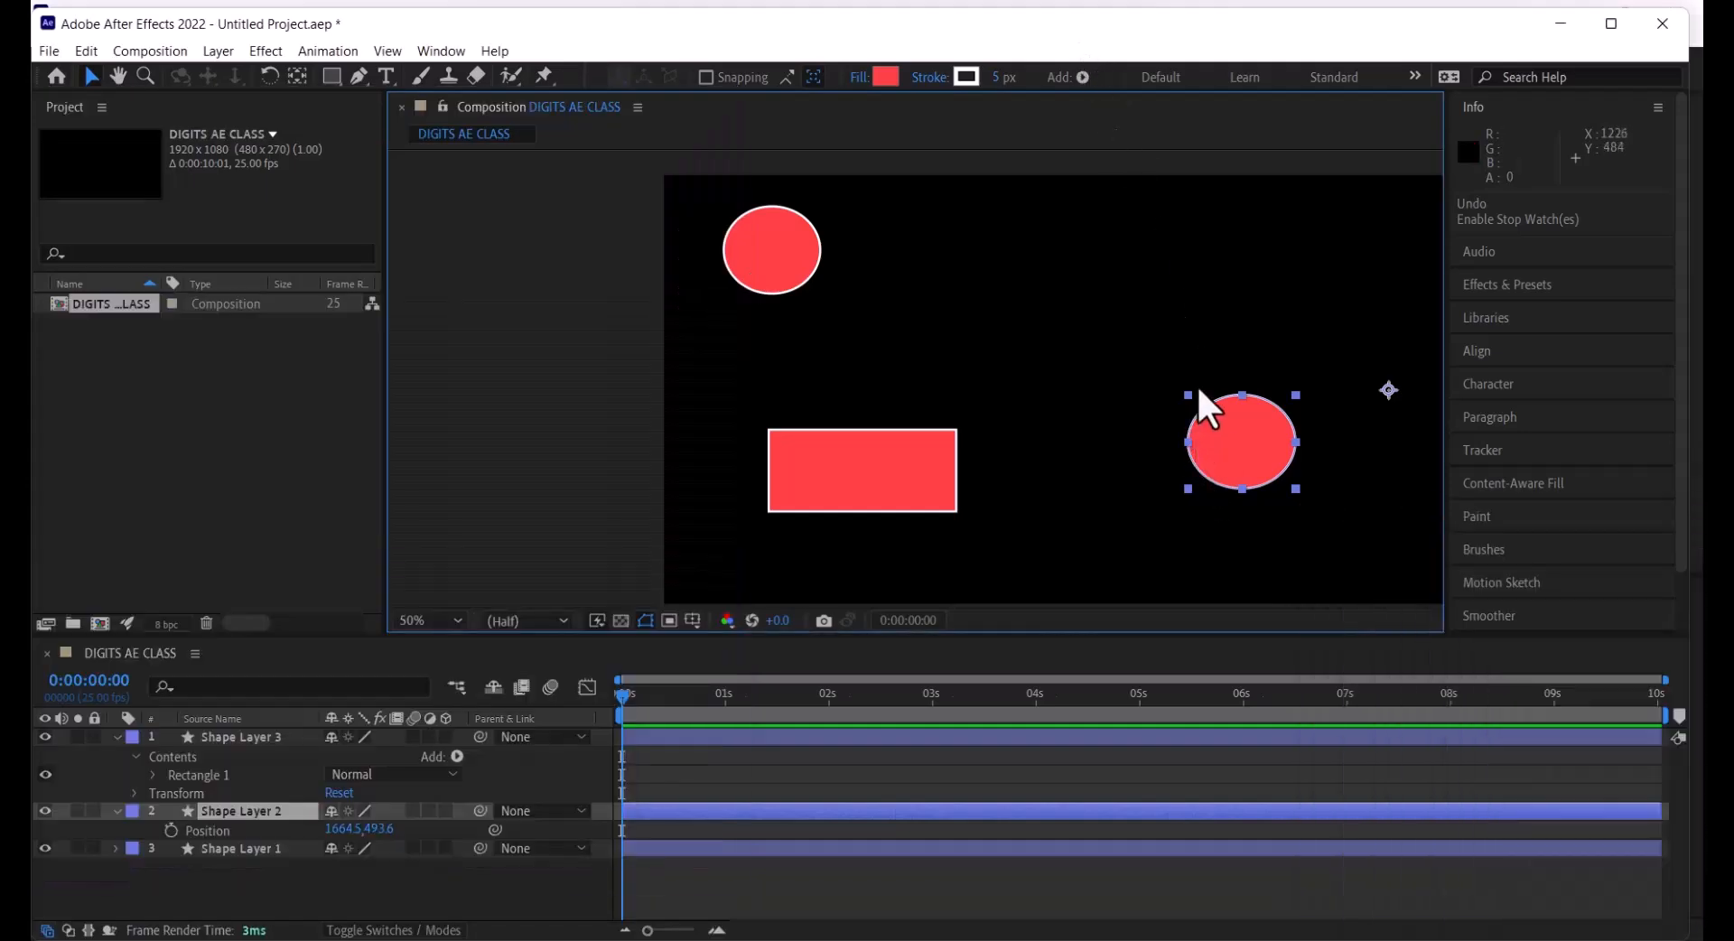
# Use the Zoom tool to magnify the rectangle to 200% and zoom the composition back out to 25%
pyautogui.click(144, 75)
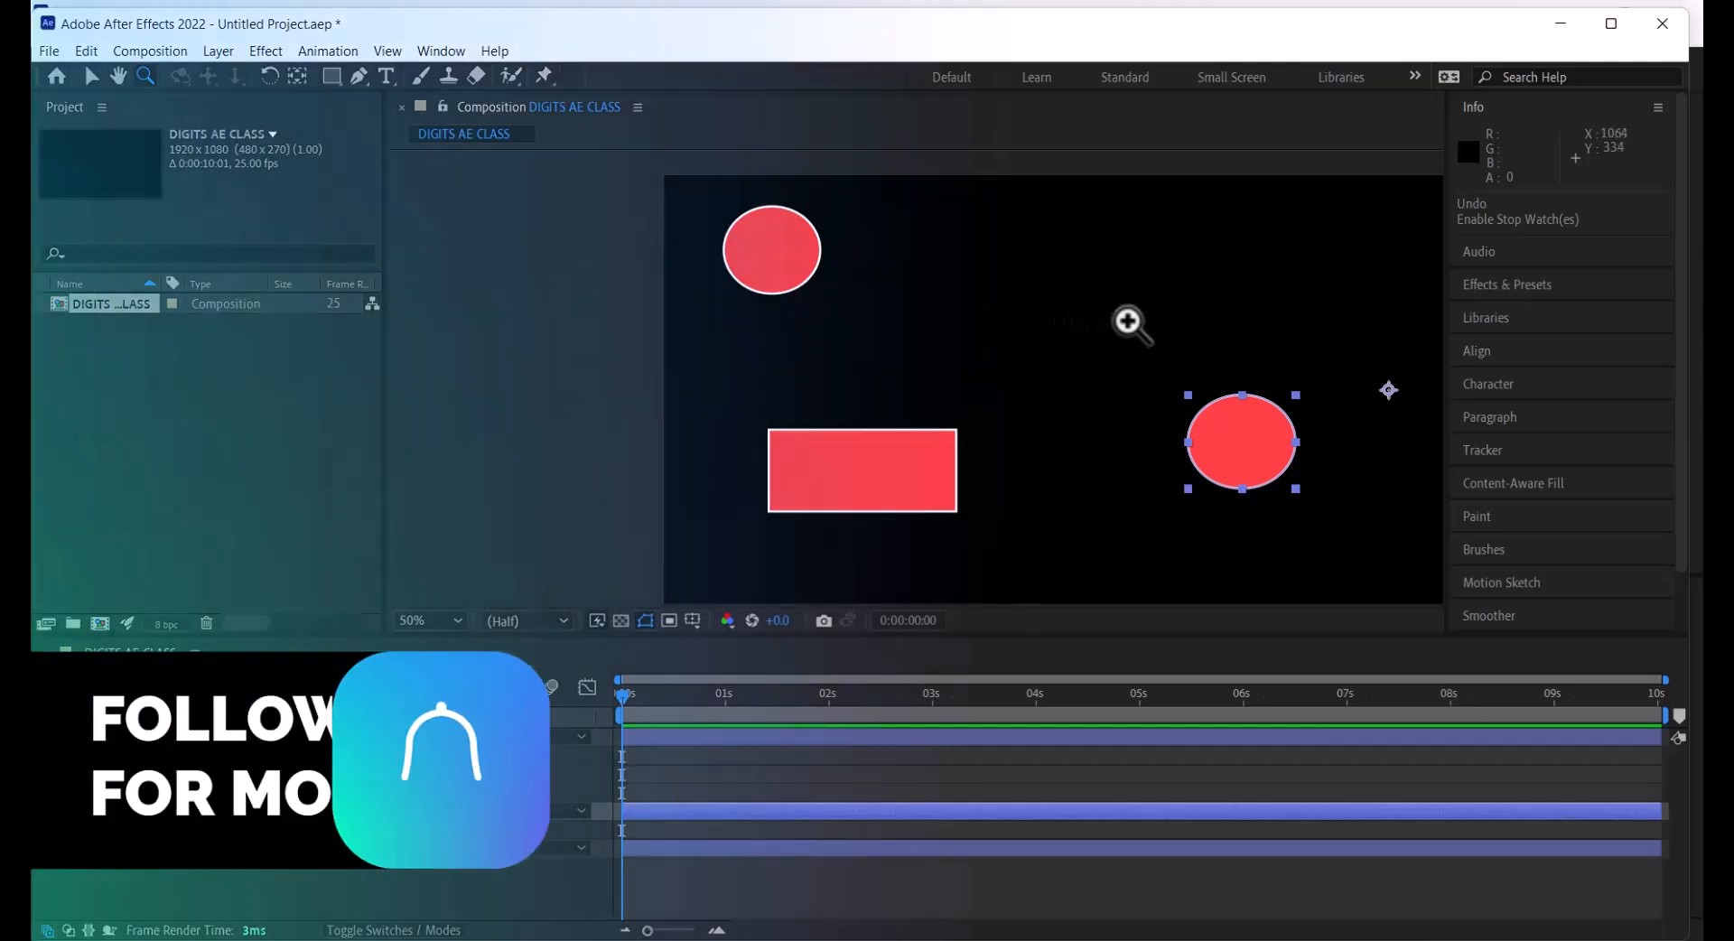
pyautogui.moveTo(1127, 319); pyautogui.dragTo(979, 413)
pyautogui.moveTo(1103, 281); pyautogui.dragTo(717, 469)
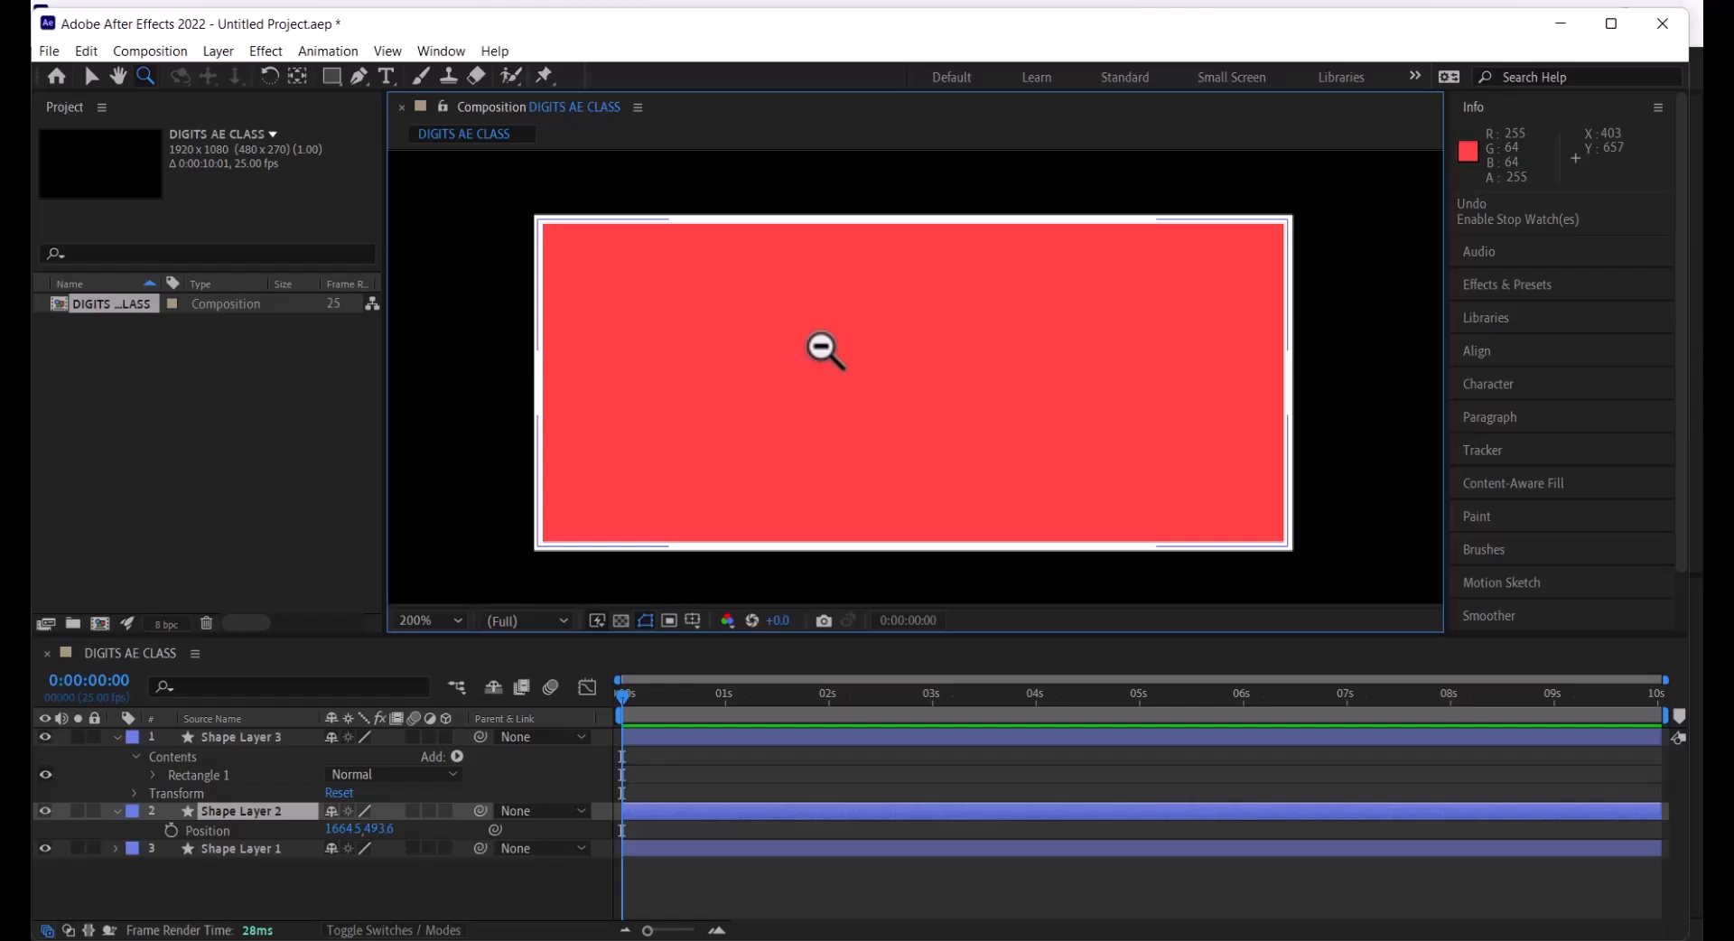
pyautogui.keyDown('alt'); pyautogui.click(942, 430); pyautogui.keyUp('alt')
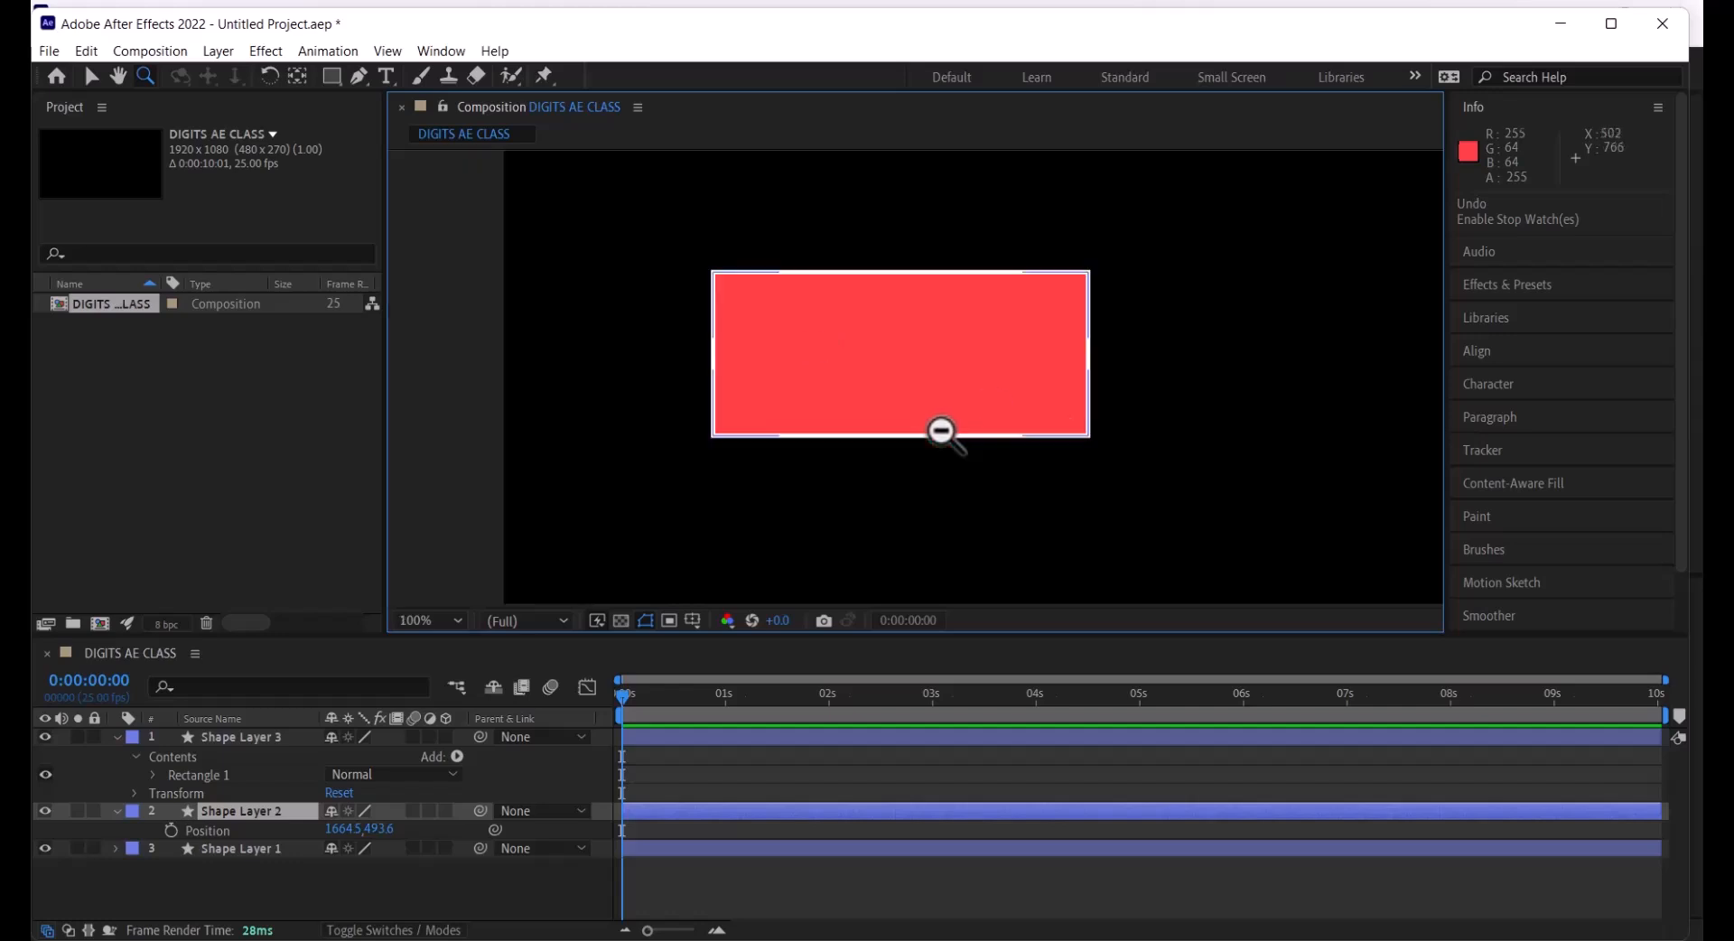
pyautogui.keyDown('alt'); pyautogui.click(942, 430); pyautogui.keyUp('alt')
pyautogui.keyDown('alt'); pyautogui.click(942, 430); pyautogui.keyUp('alt')
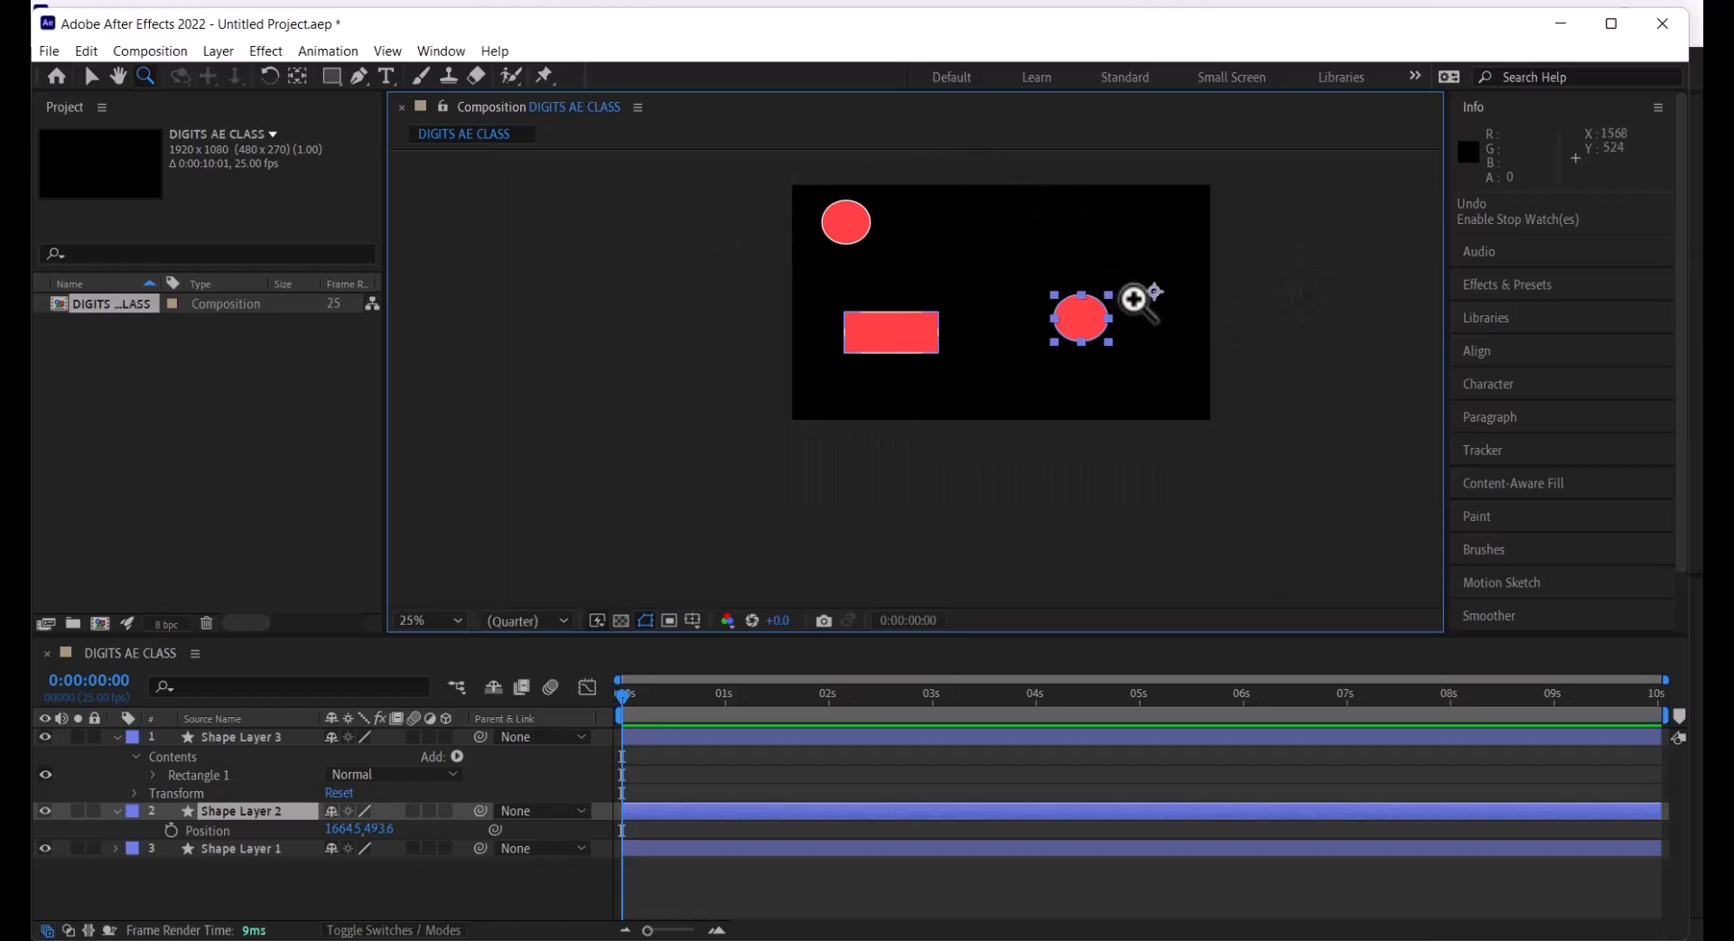
# Zoom in on the circle of Shape Layer 2 to 400% and return the view to 25%
pyautogui.moveTo(1129, 280); pyautogui.dragTo(817, 404)
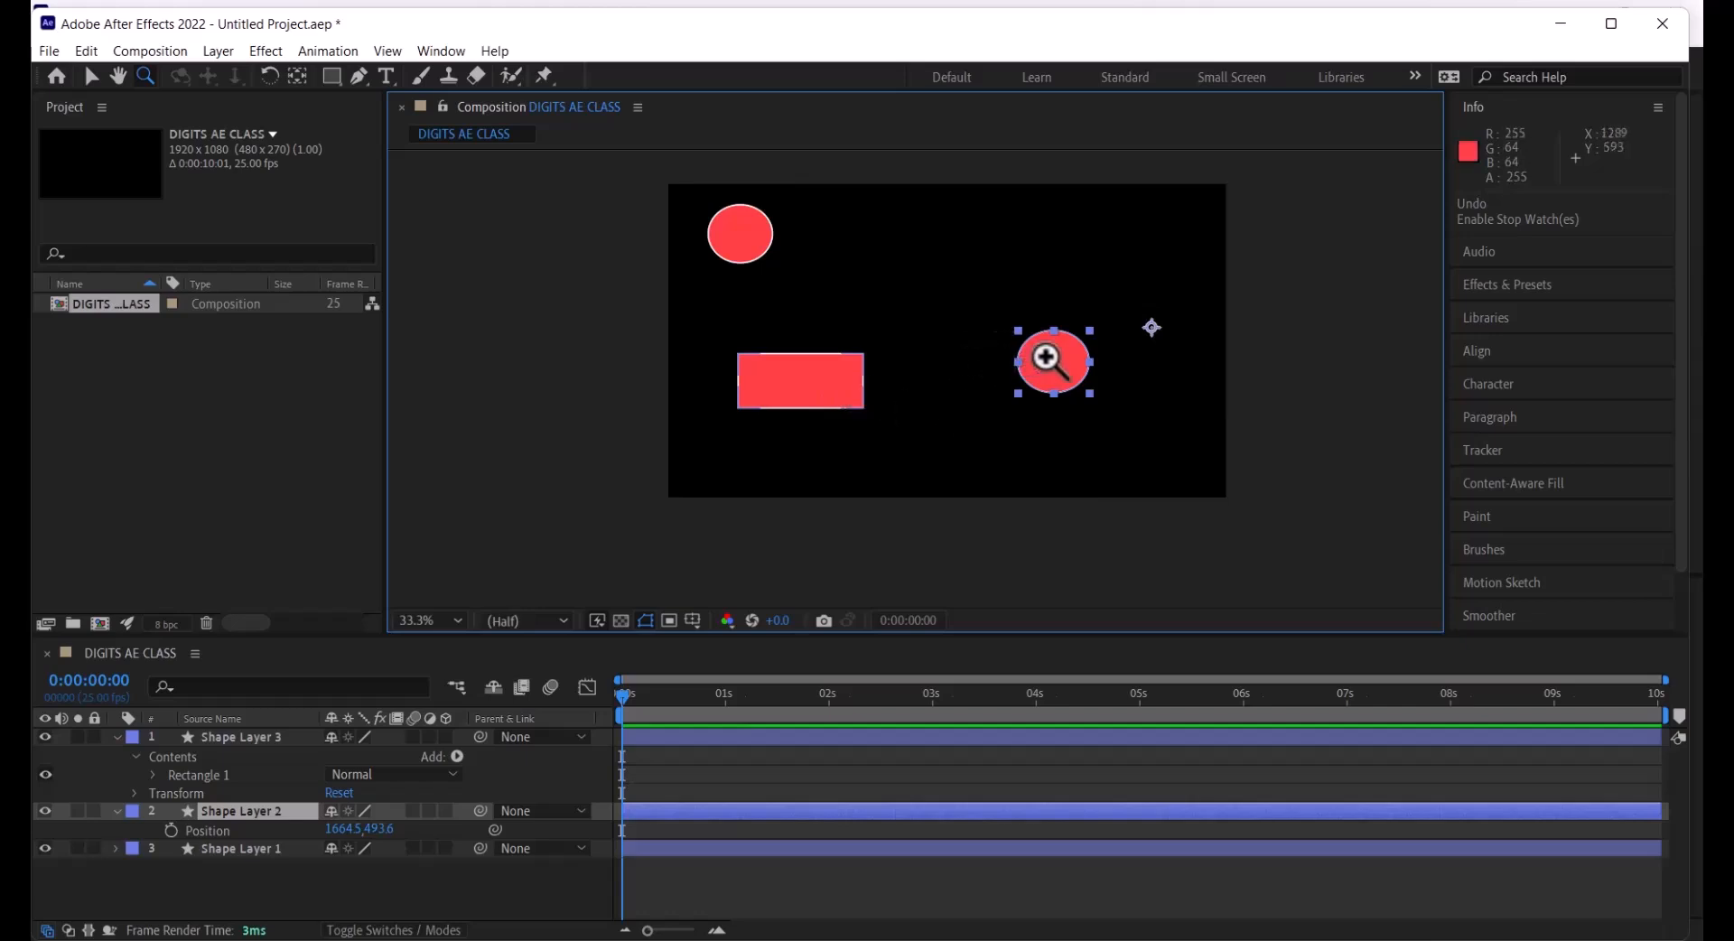
pyautogui.click(1055, 365)
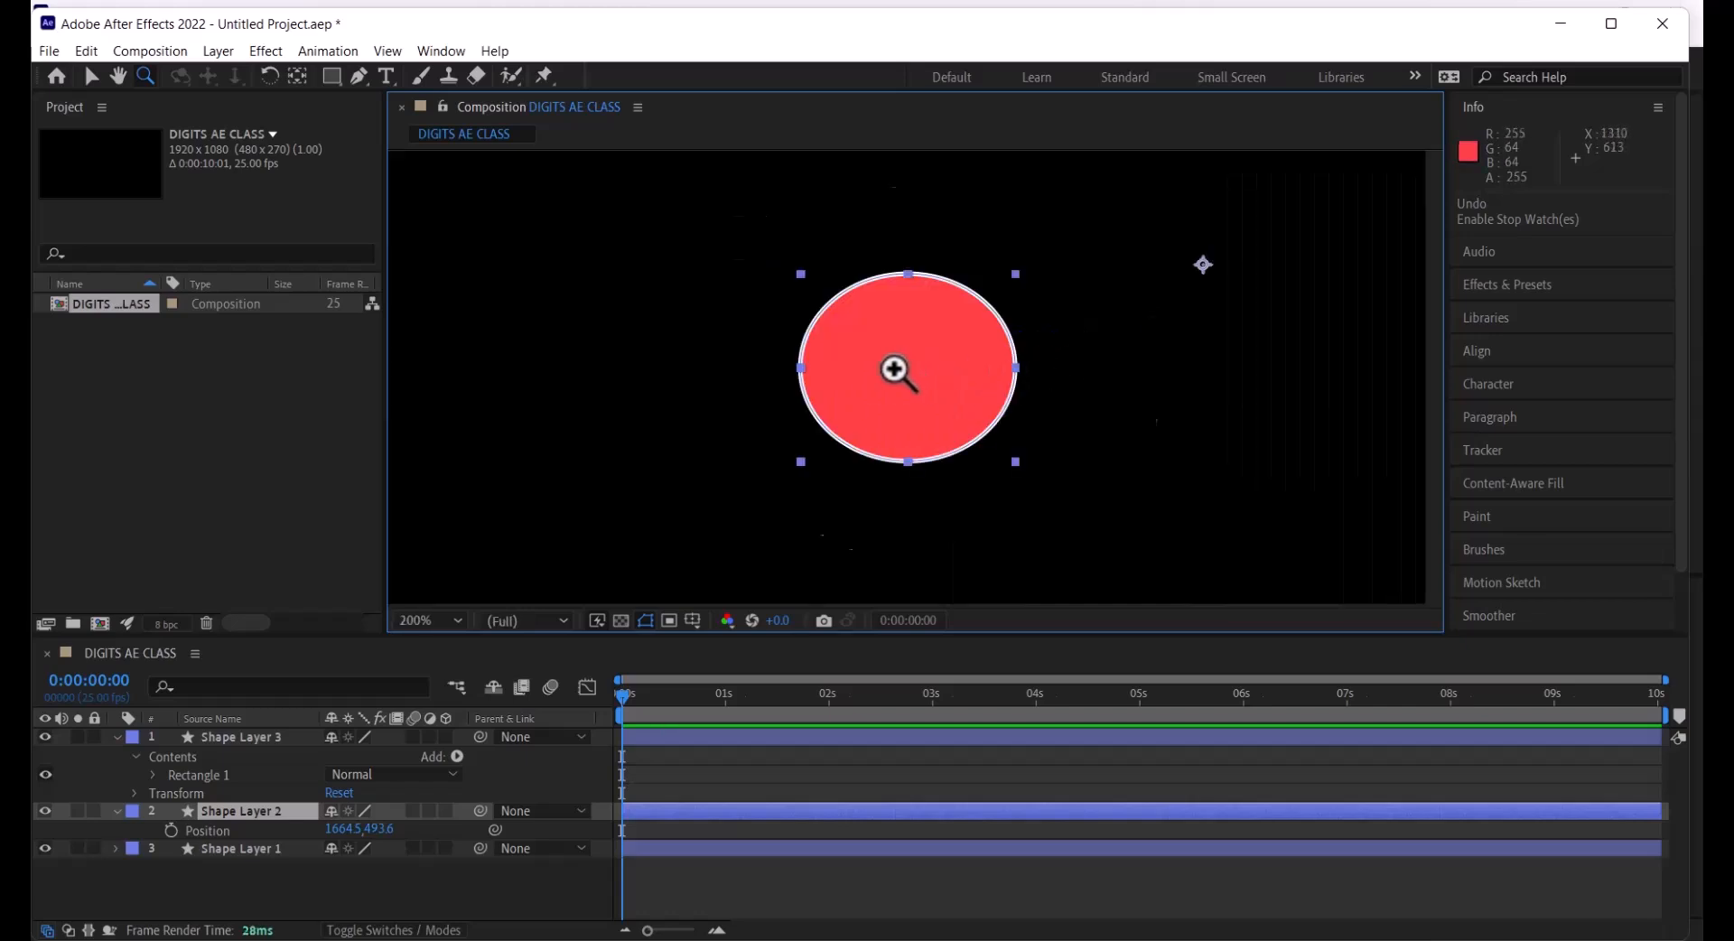
pyautogui.click(893, 371)
pyautogui.click(954, 373)
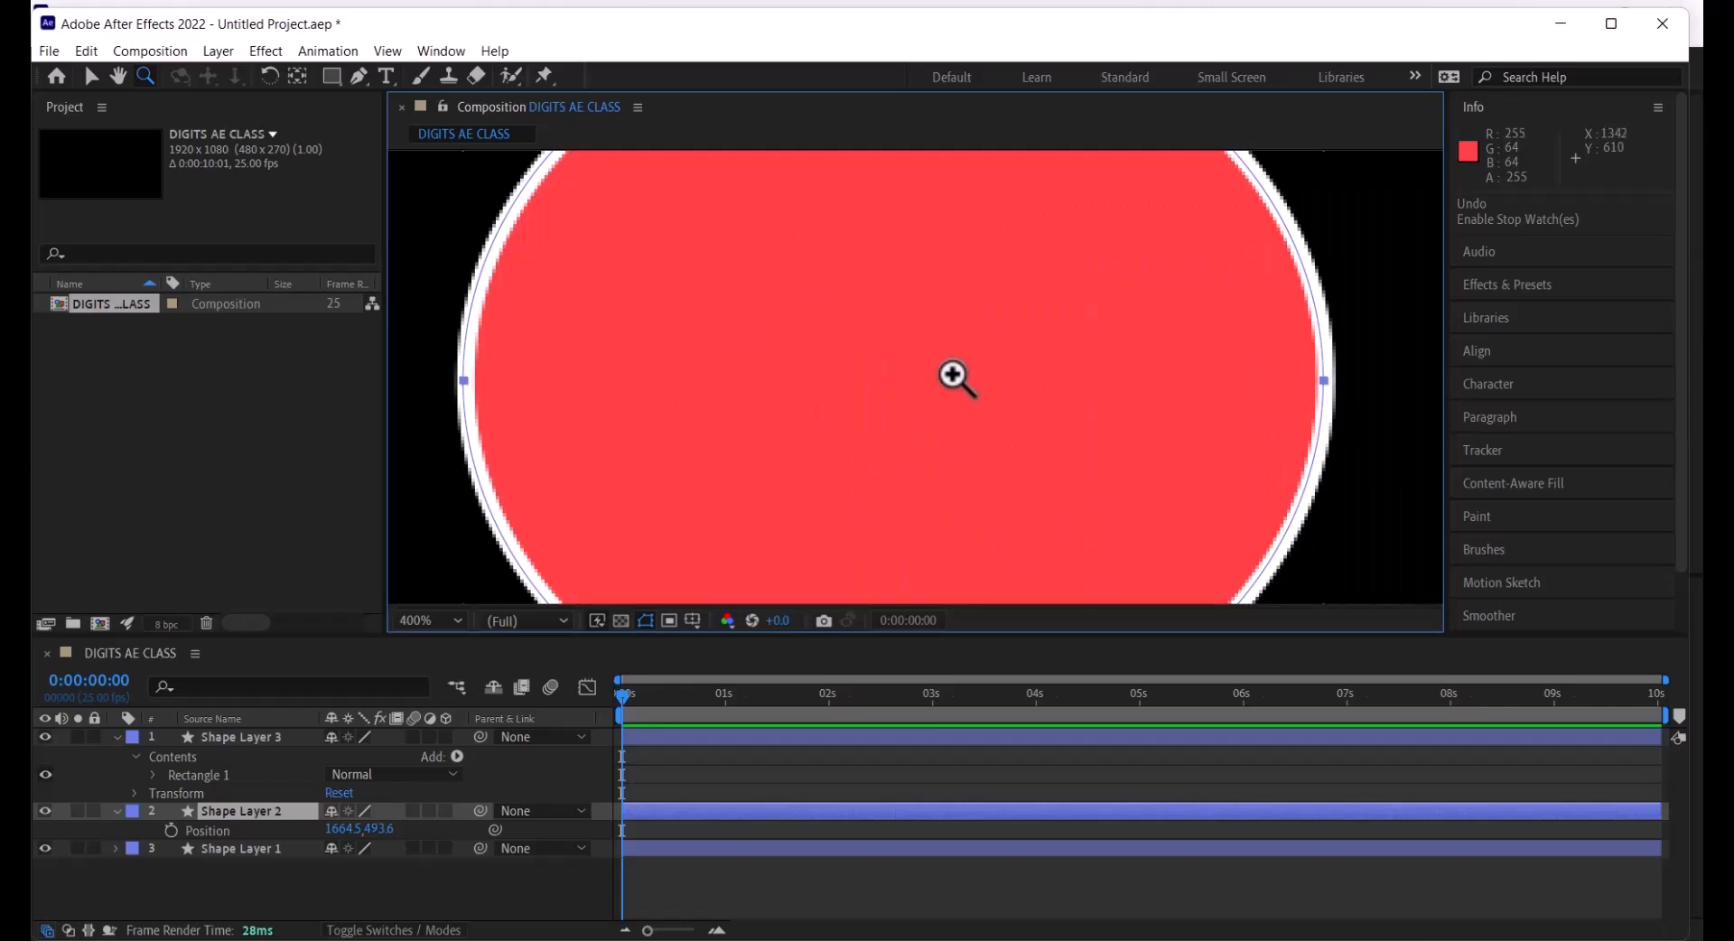
pyautogui.keyDown('alt'); pyautogui.click(903, 397); pyautogui.keyUp('alt')
pyautogui.keyDown('alt'); pyautogui.click(901, 388); pyautogui.keyUp('alt')
pyautogui.keyDown('alt'); pyautogui.click(905, 380); pyautogui.keyUp('alt')
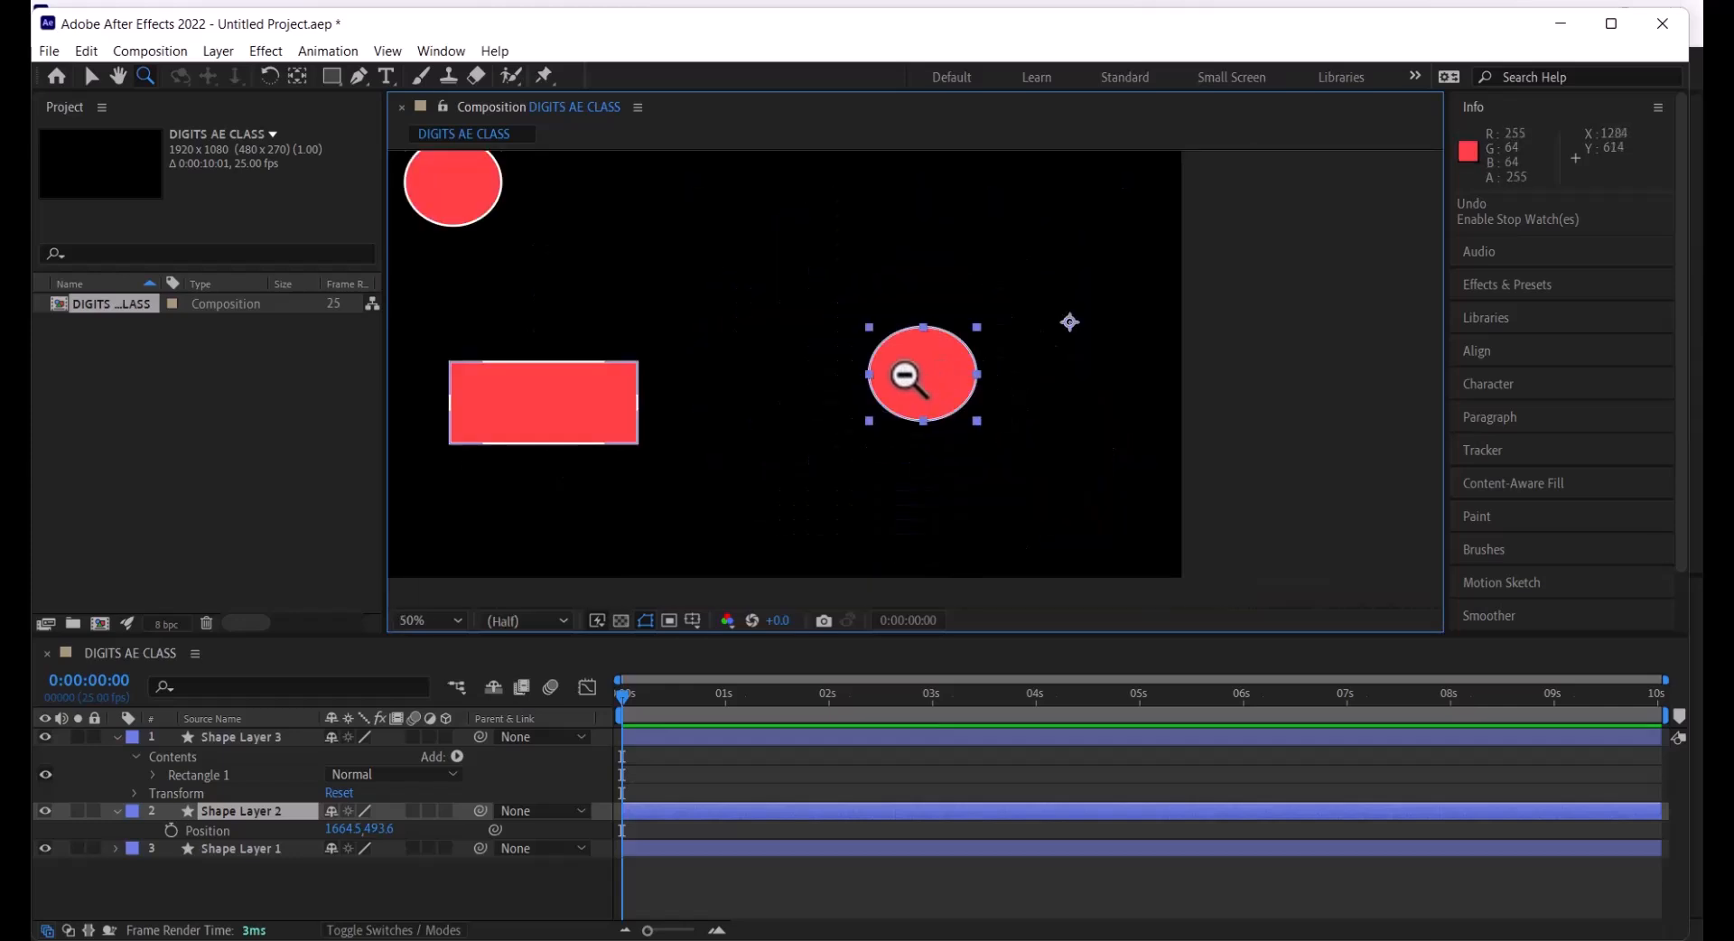
pyautogui.keyDown('alt'); pyautogui.click(905, 375); pyautogui.keyUp('alt')
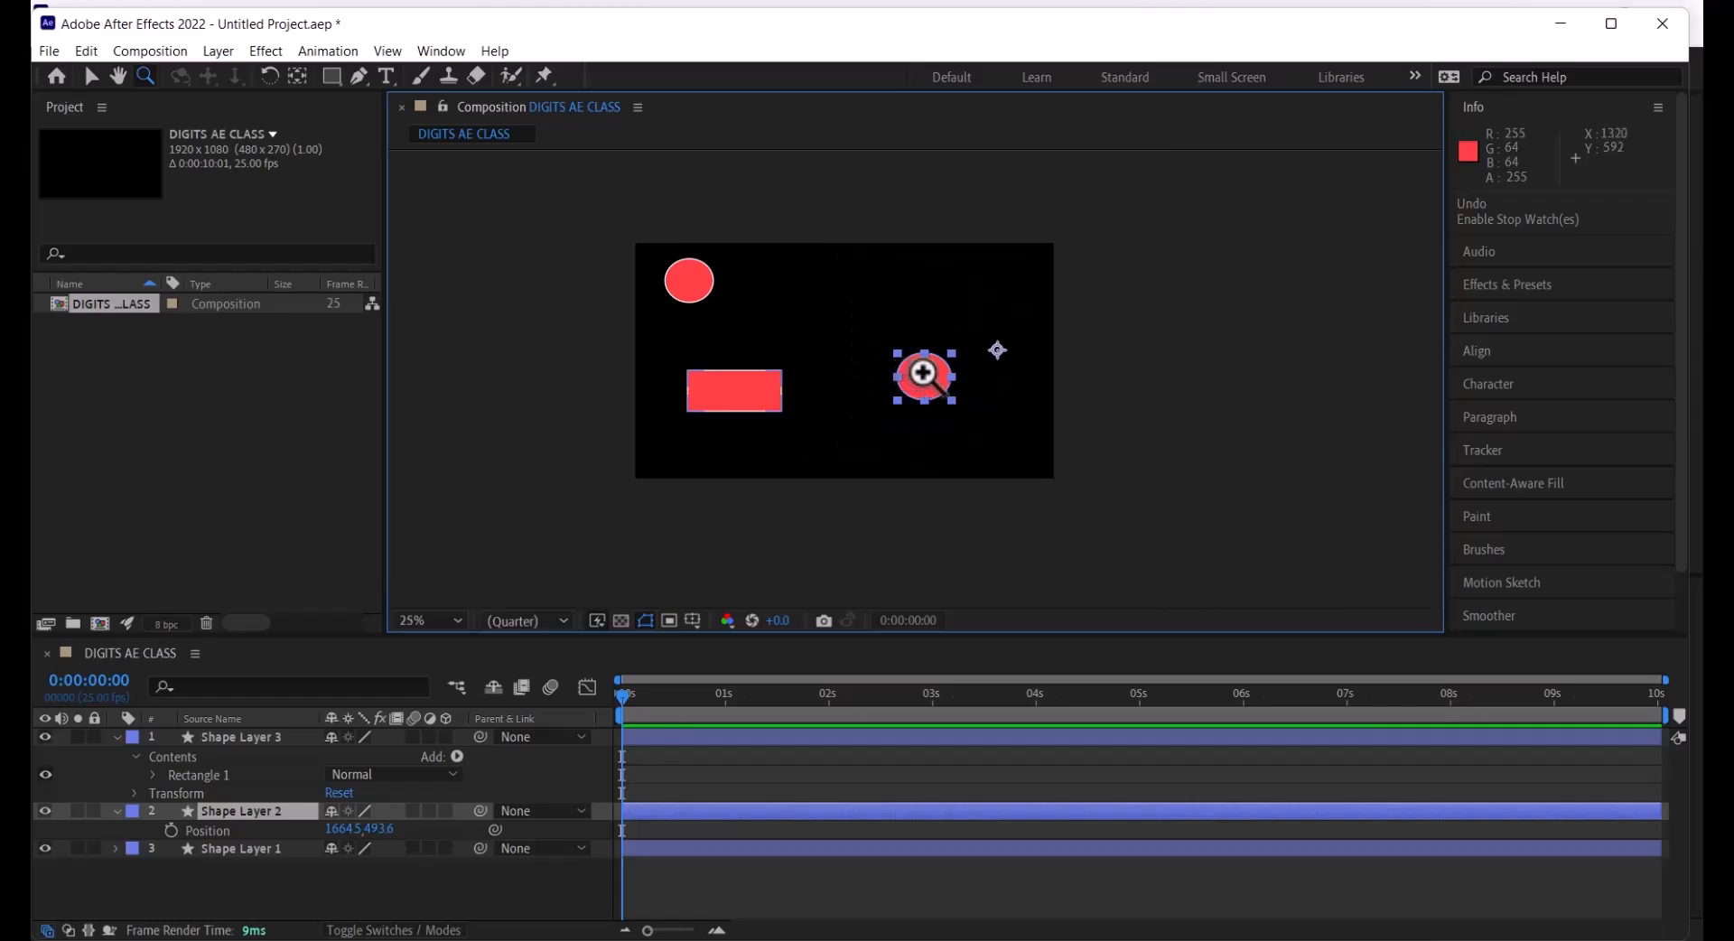
# Magnify the circle of Shape Layer 2 again to 200% and zoom out to show the whole composition at 25%
pyautogui.click(923, 374)
pyautogui.click(919, 379)
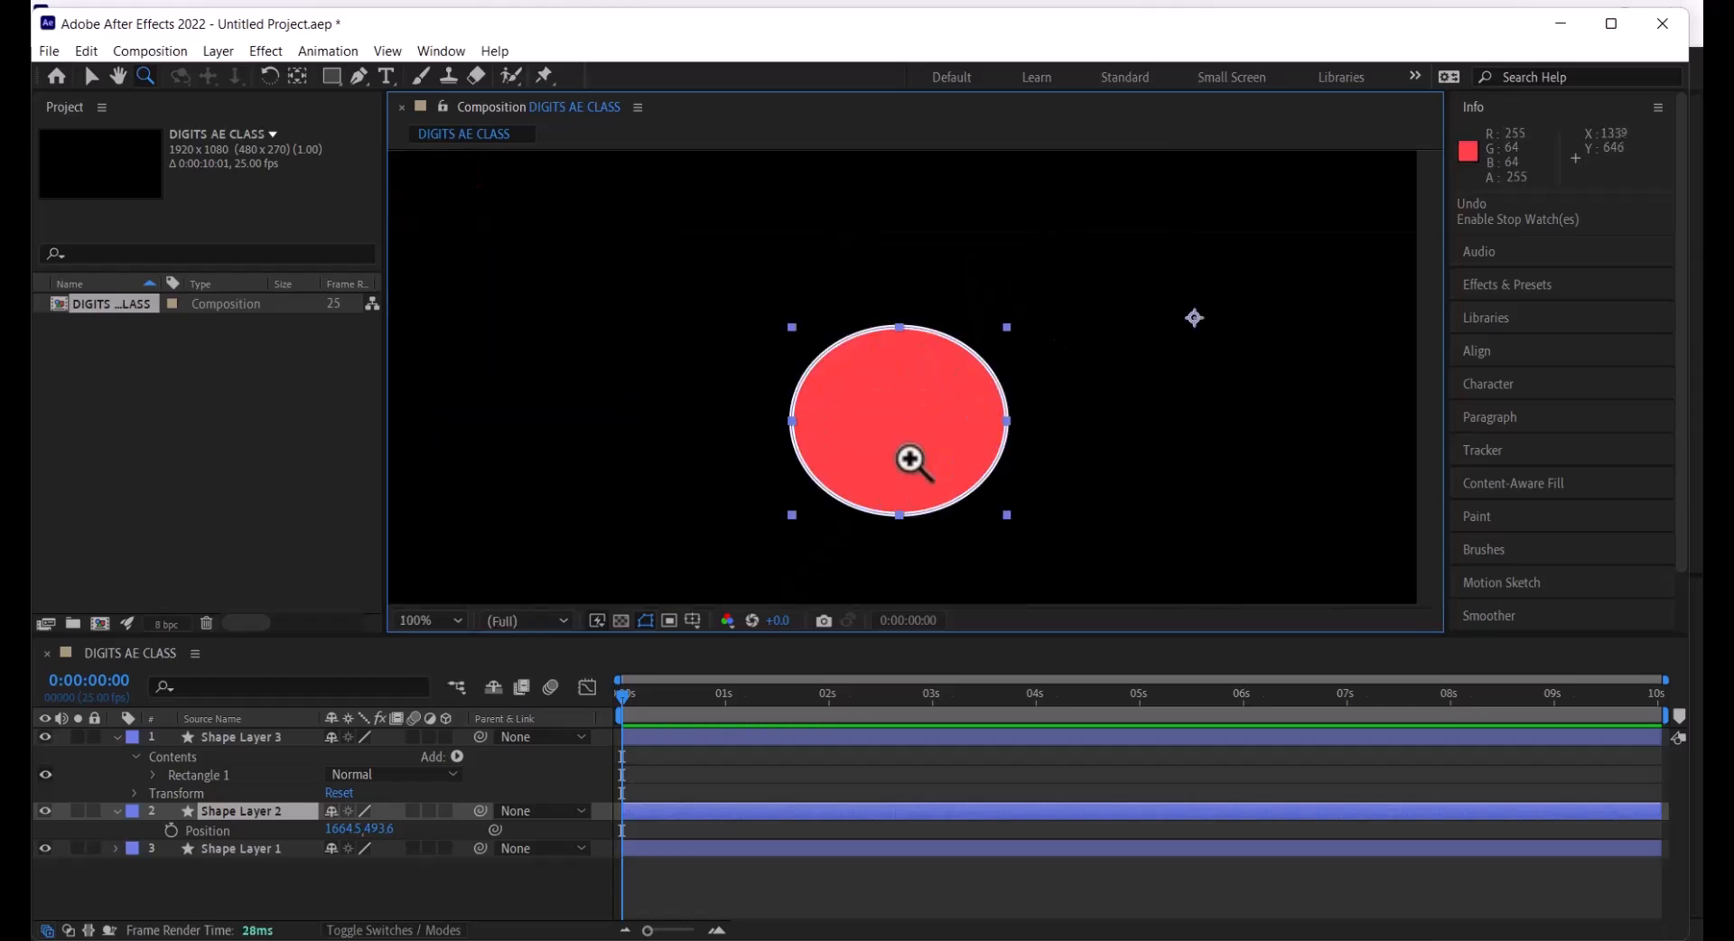
pyautogui.click(913, 443)
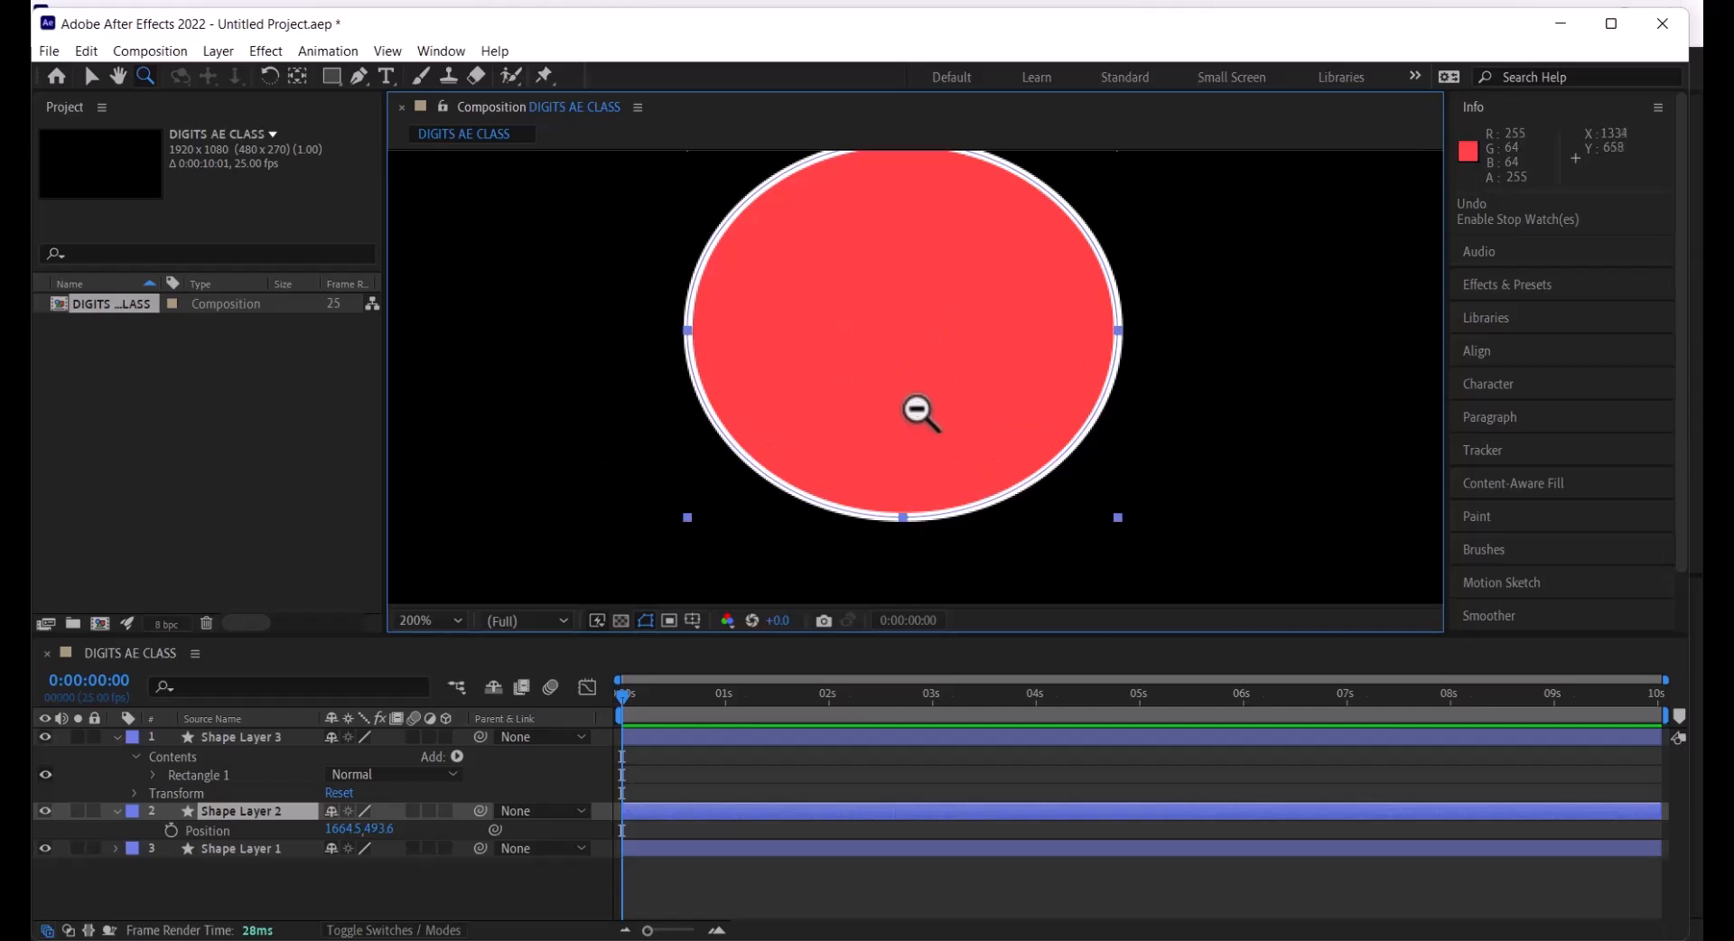
pyautogui.keyDown('alt'); pyautogui.click(917, 357); pyautogui.keyUp('alt')
pyautogui.keyDown('alt'); pyautogui.click(921, 359); pyautogui.keyUp('alt')
pyautogui.keyDown('alt'); pyautogui.click(917, 360); pyautogui.keyUp('alt')
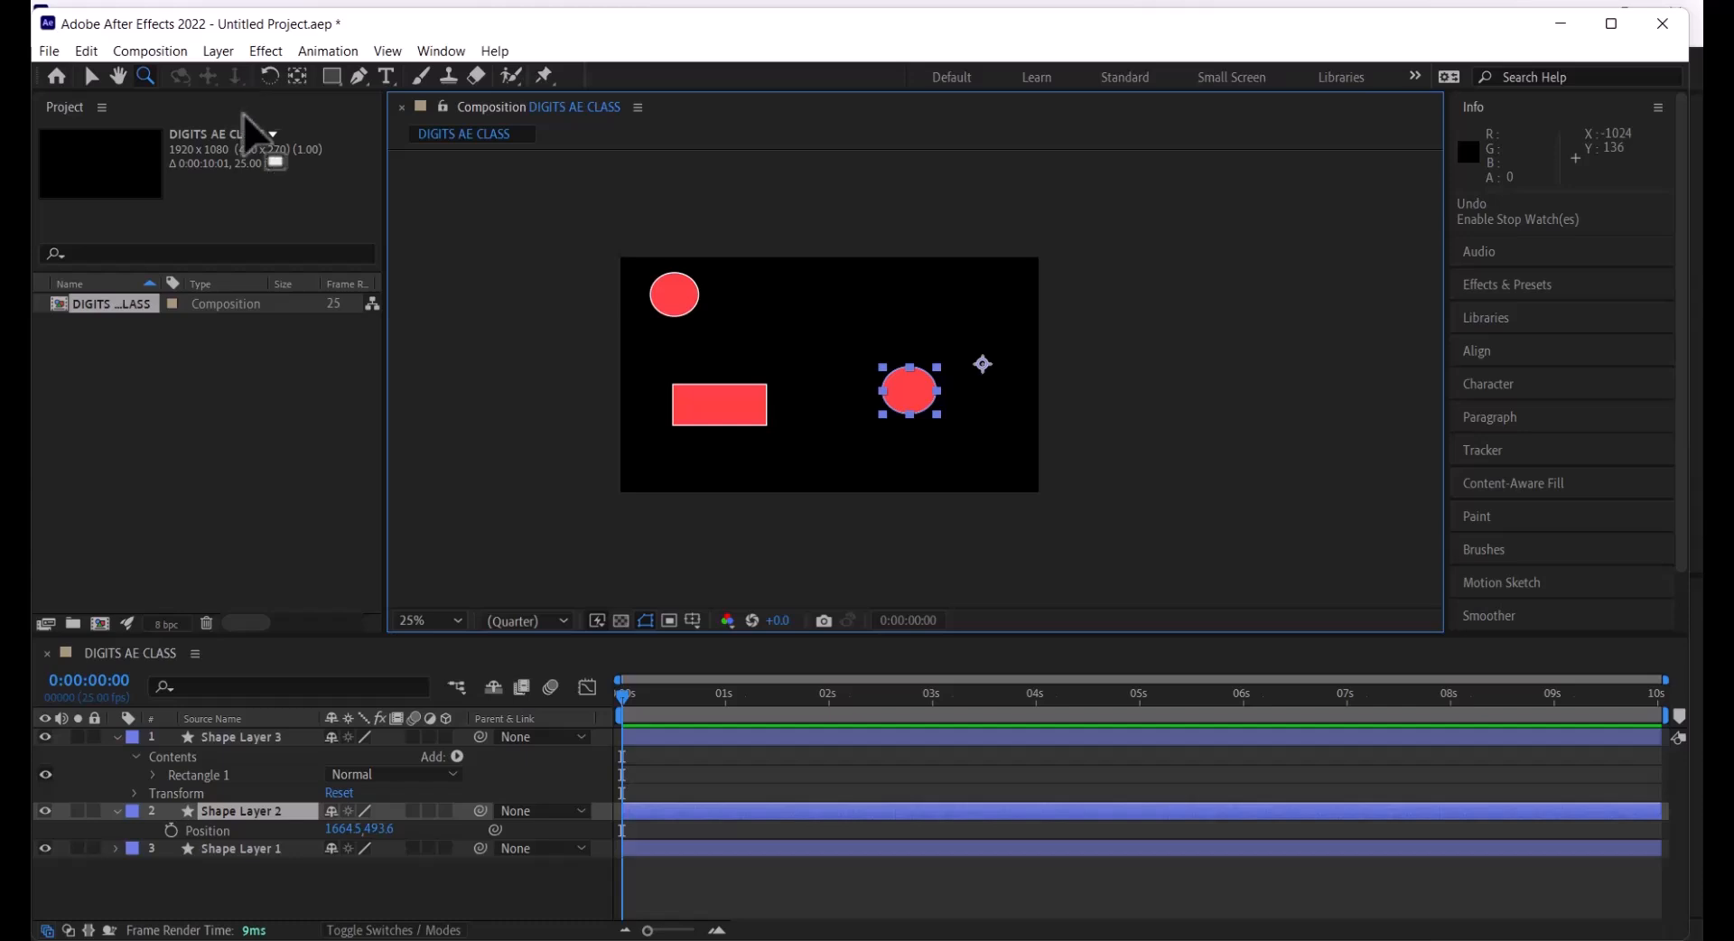
# Add a two-node camera layer to the composition, trying the 15mm and 35mm lens presets before accepting its settings
pyautogui.rightClick(286, 881)
pyautogui.moveTo(431, 632)
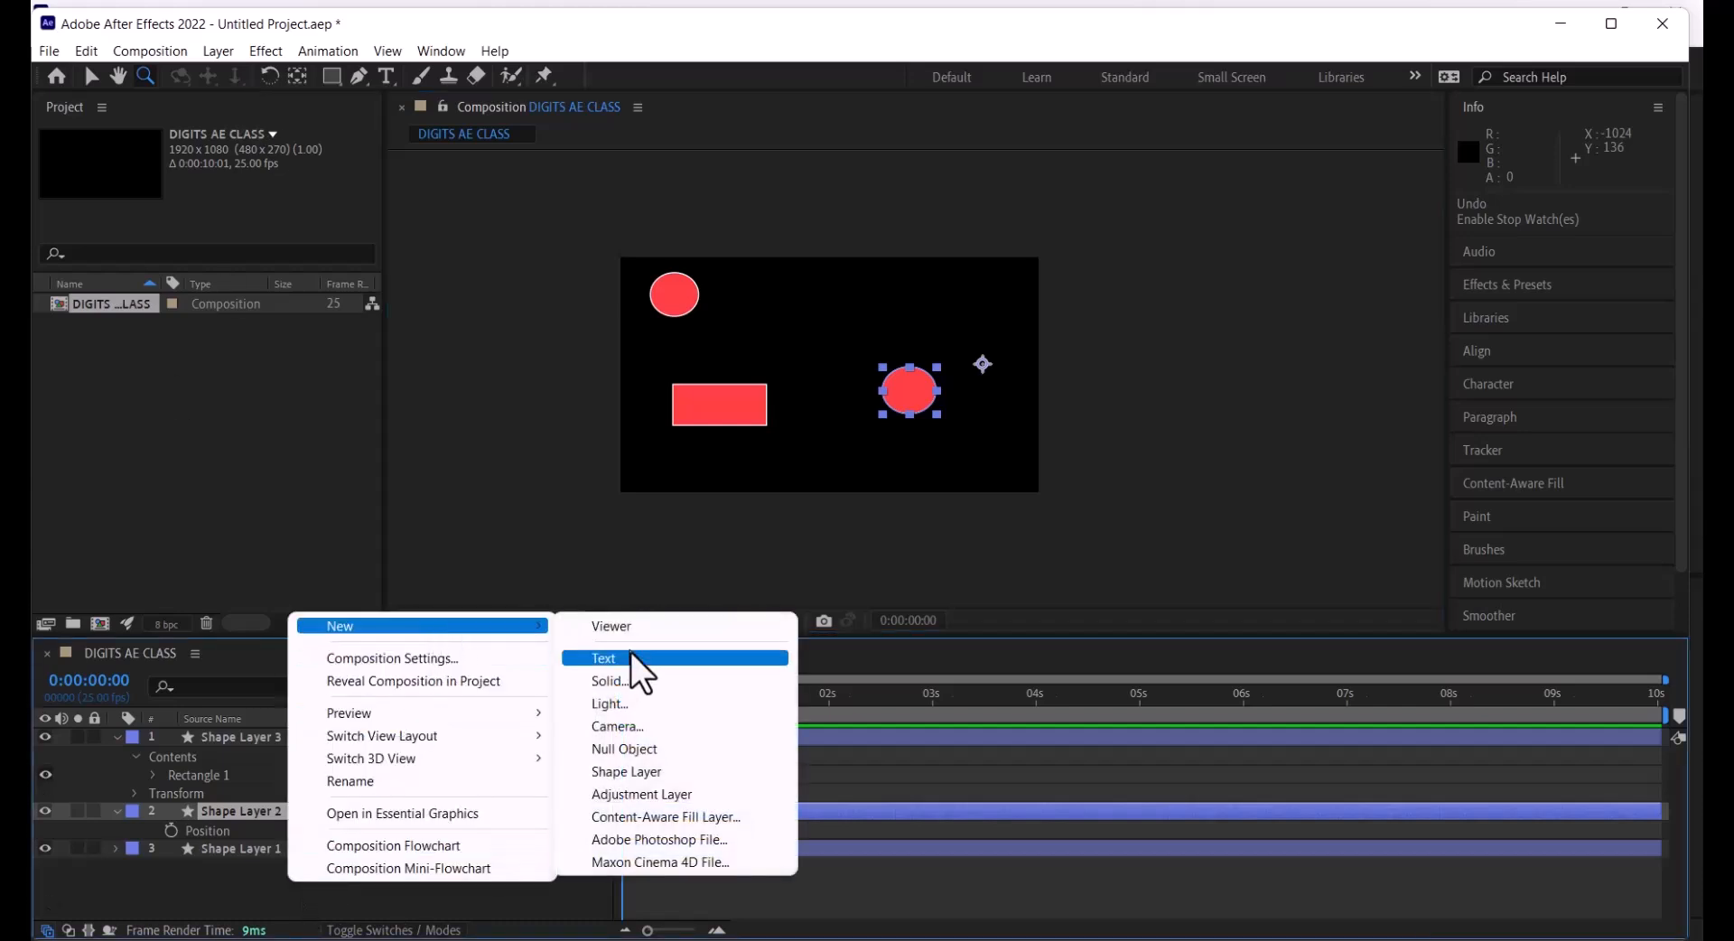
pyautogui.click(669, 724)
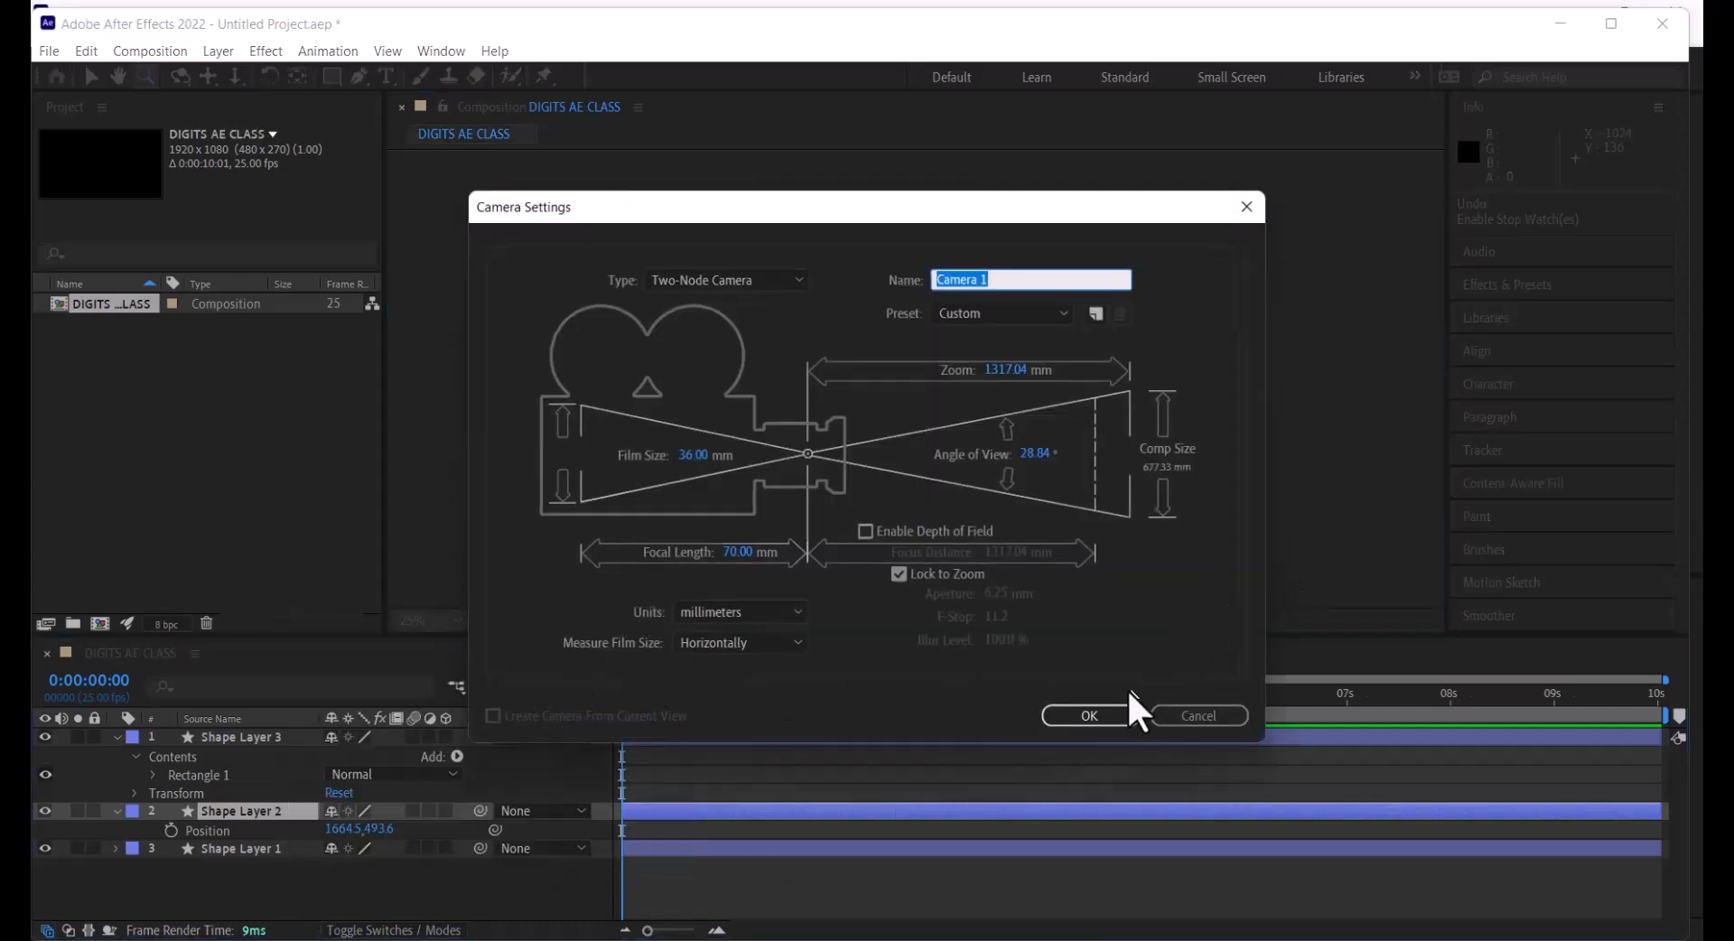
pyautogui.click(1055, 313)
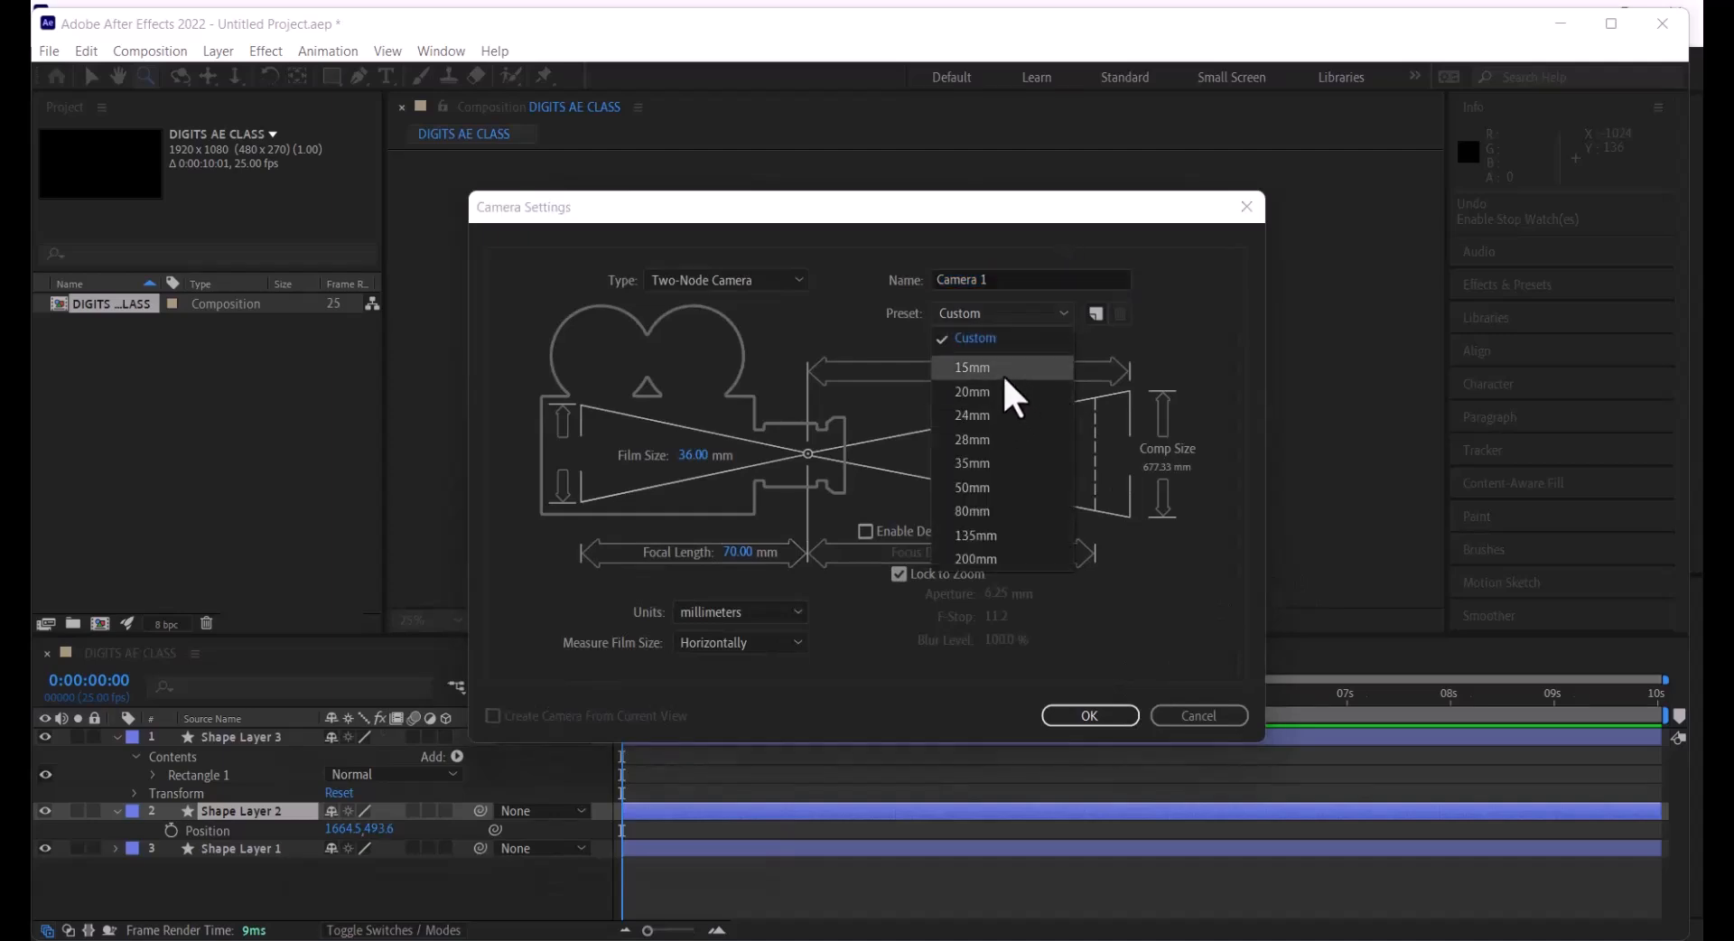
pyautogui.click(1002, 372)
pyautogui.click(1024, 316)
pyautogui.click(1015, 459)
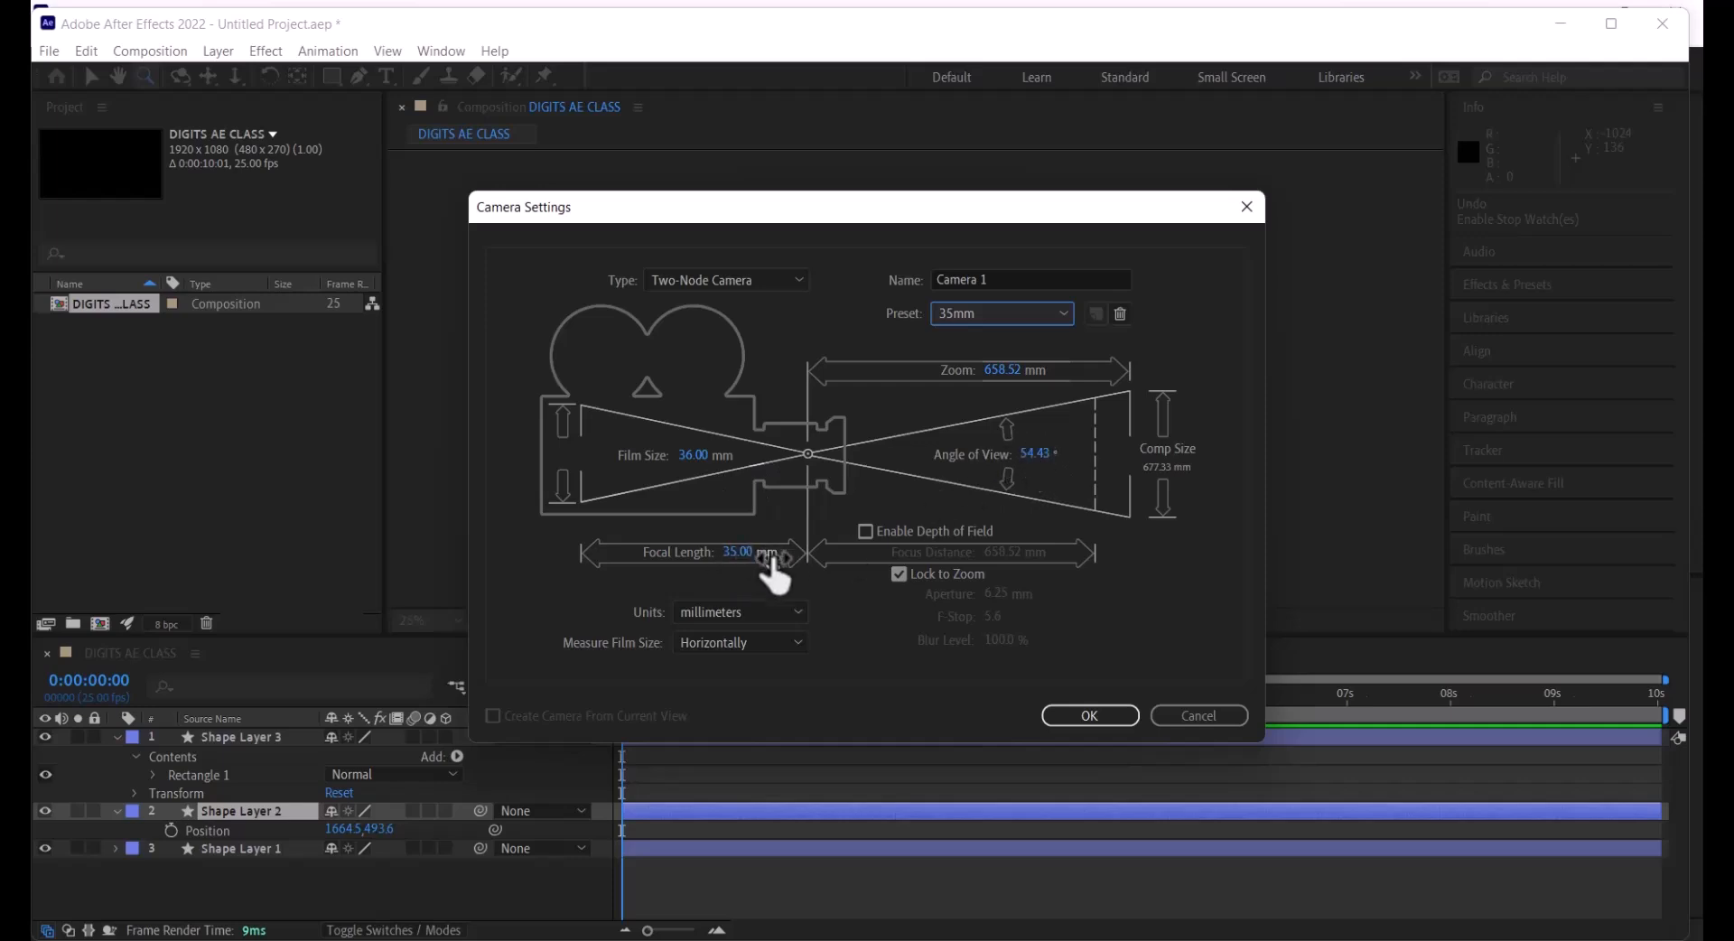
pyautogui.click(1017, 303)
pyautogui.click(992, 475)
pyautogui.click(1098, 706)
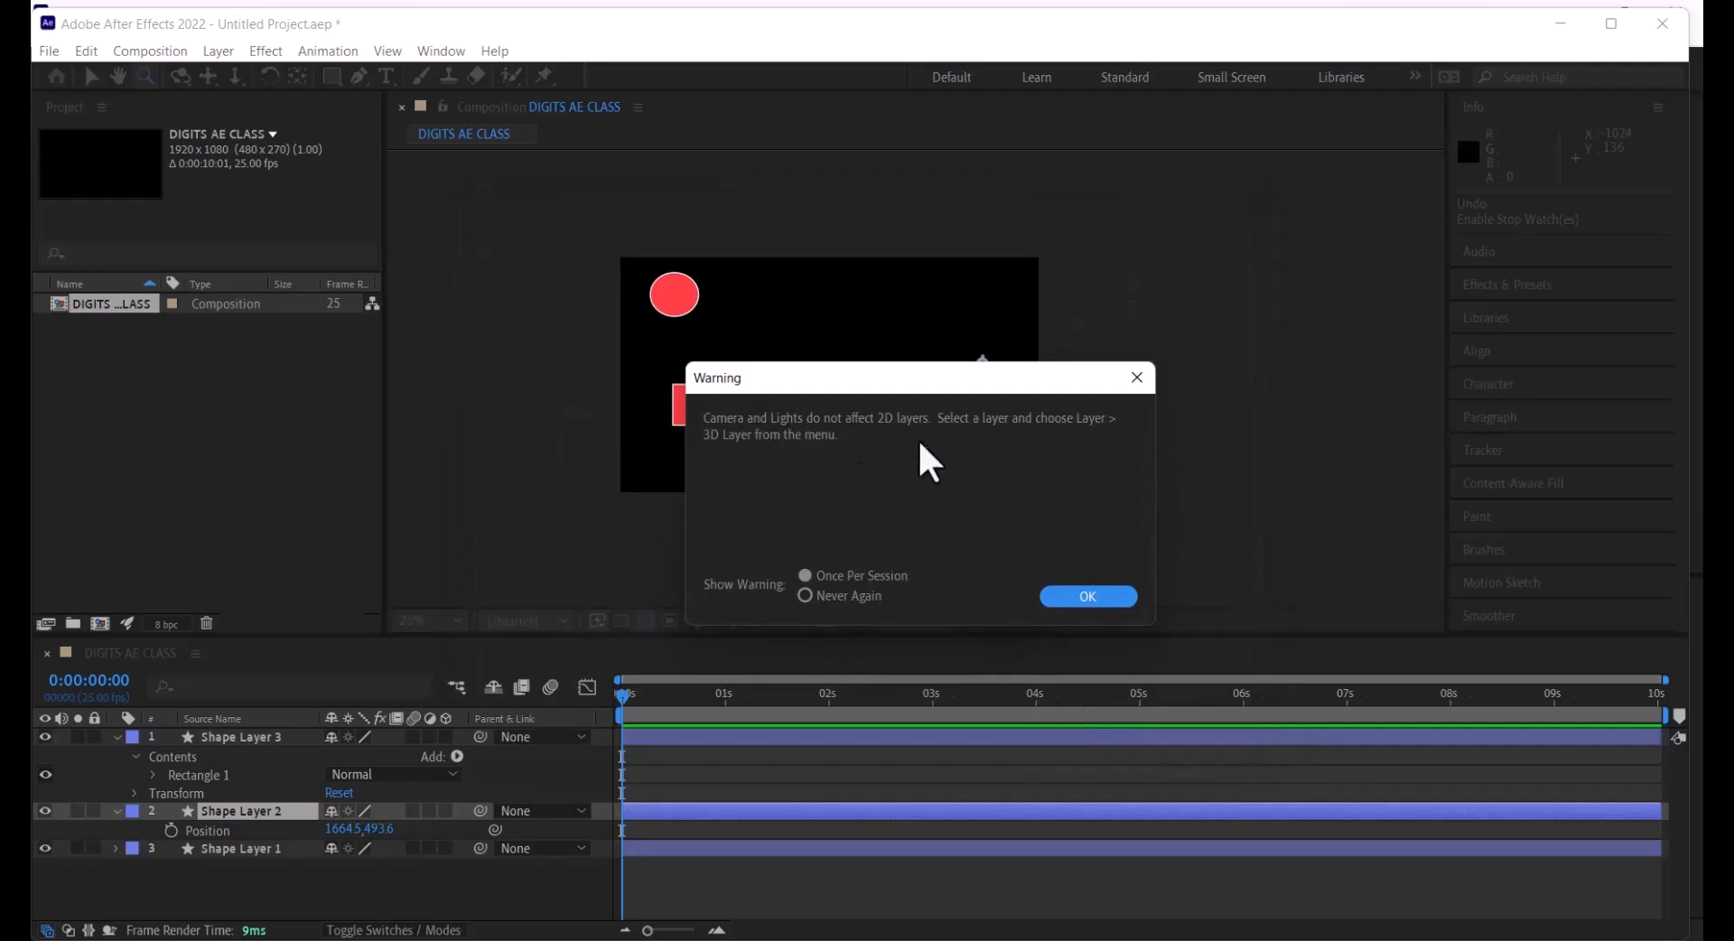
pyautogui.click(1085, 596)
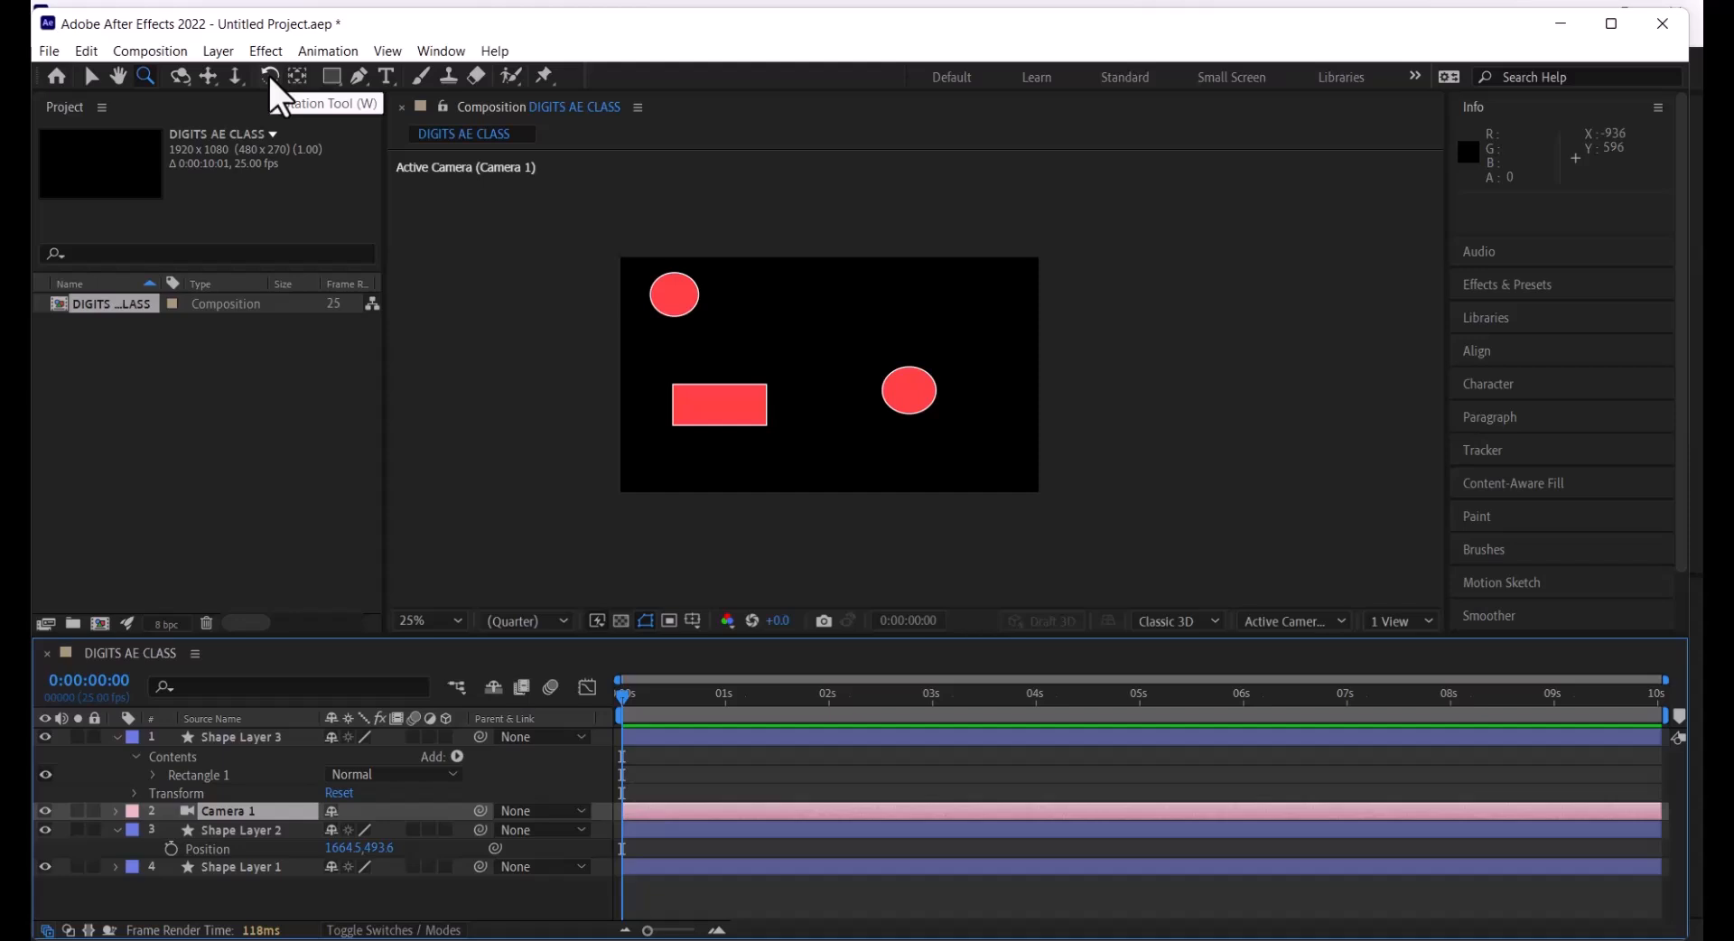
# Rotate the rectangle of Shape Layer 3 by about -21.2° with the Rotation tool
pyautogui.click(267, 73)
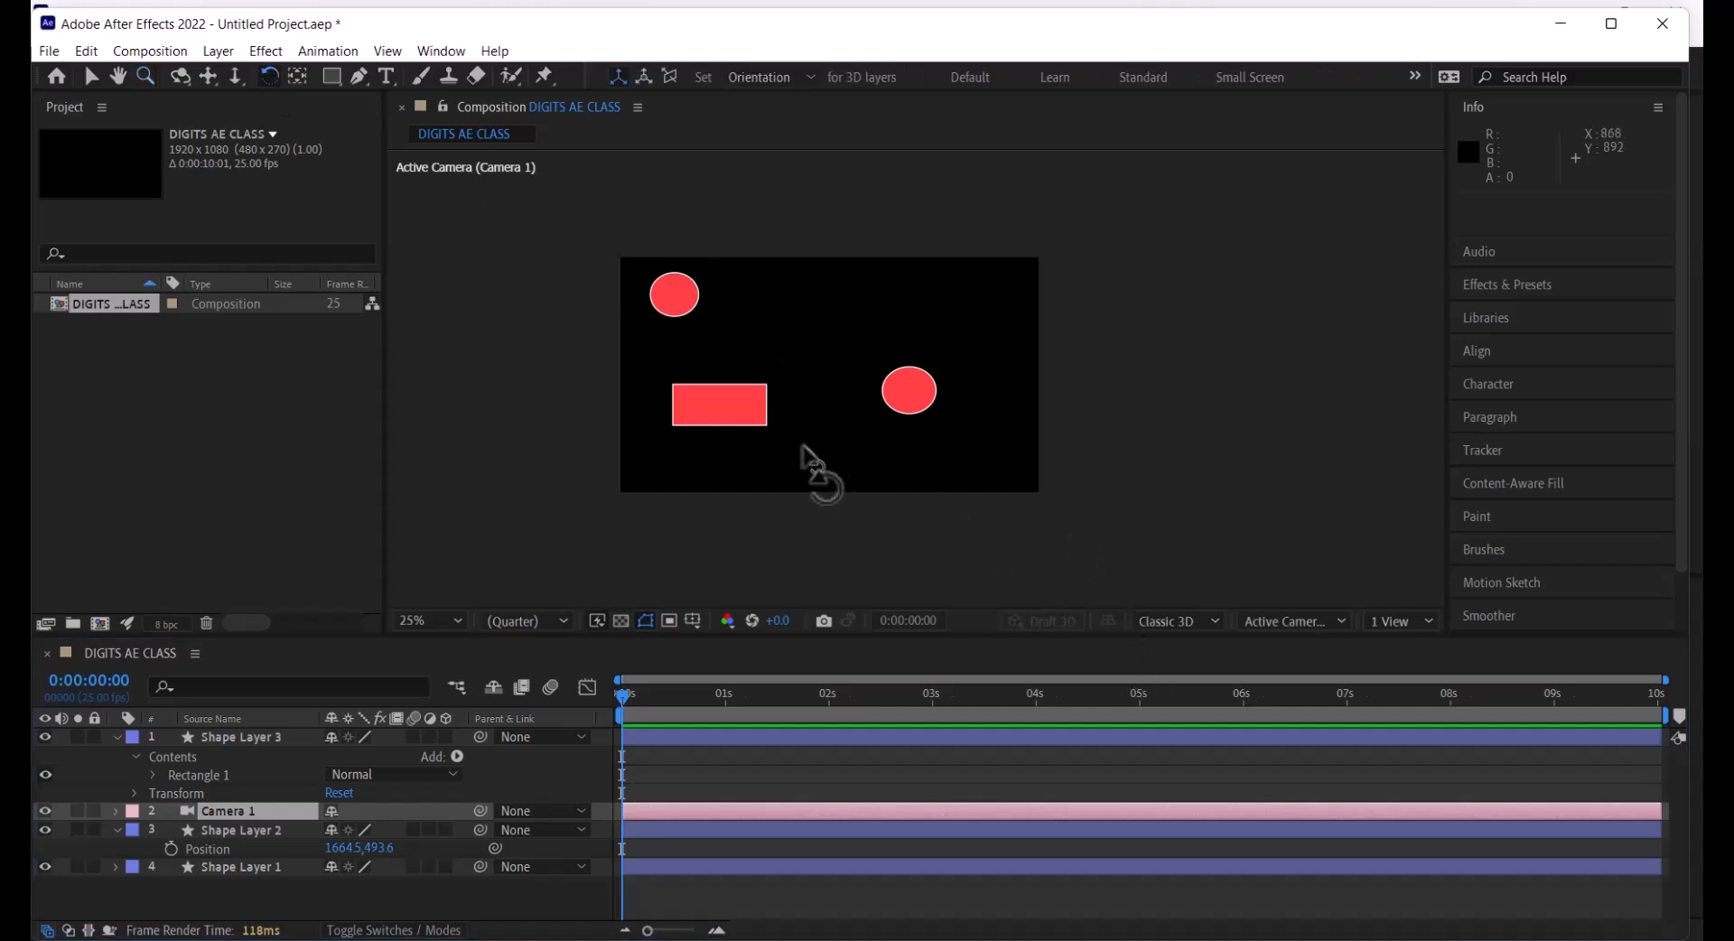
pyautogui.click(733, 417)
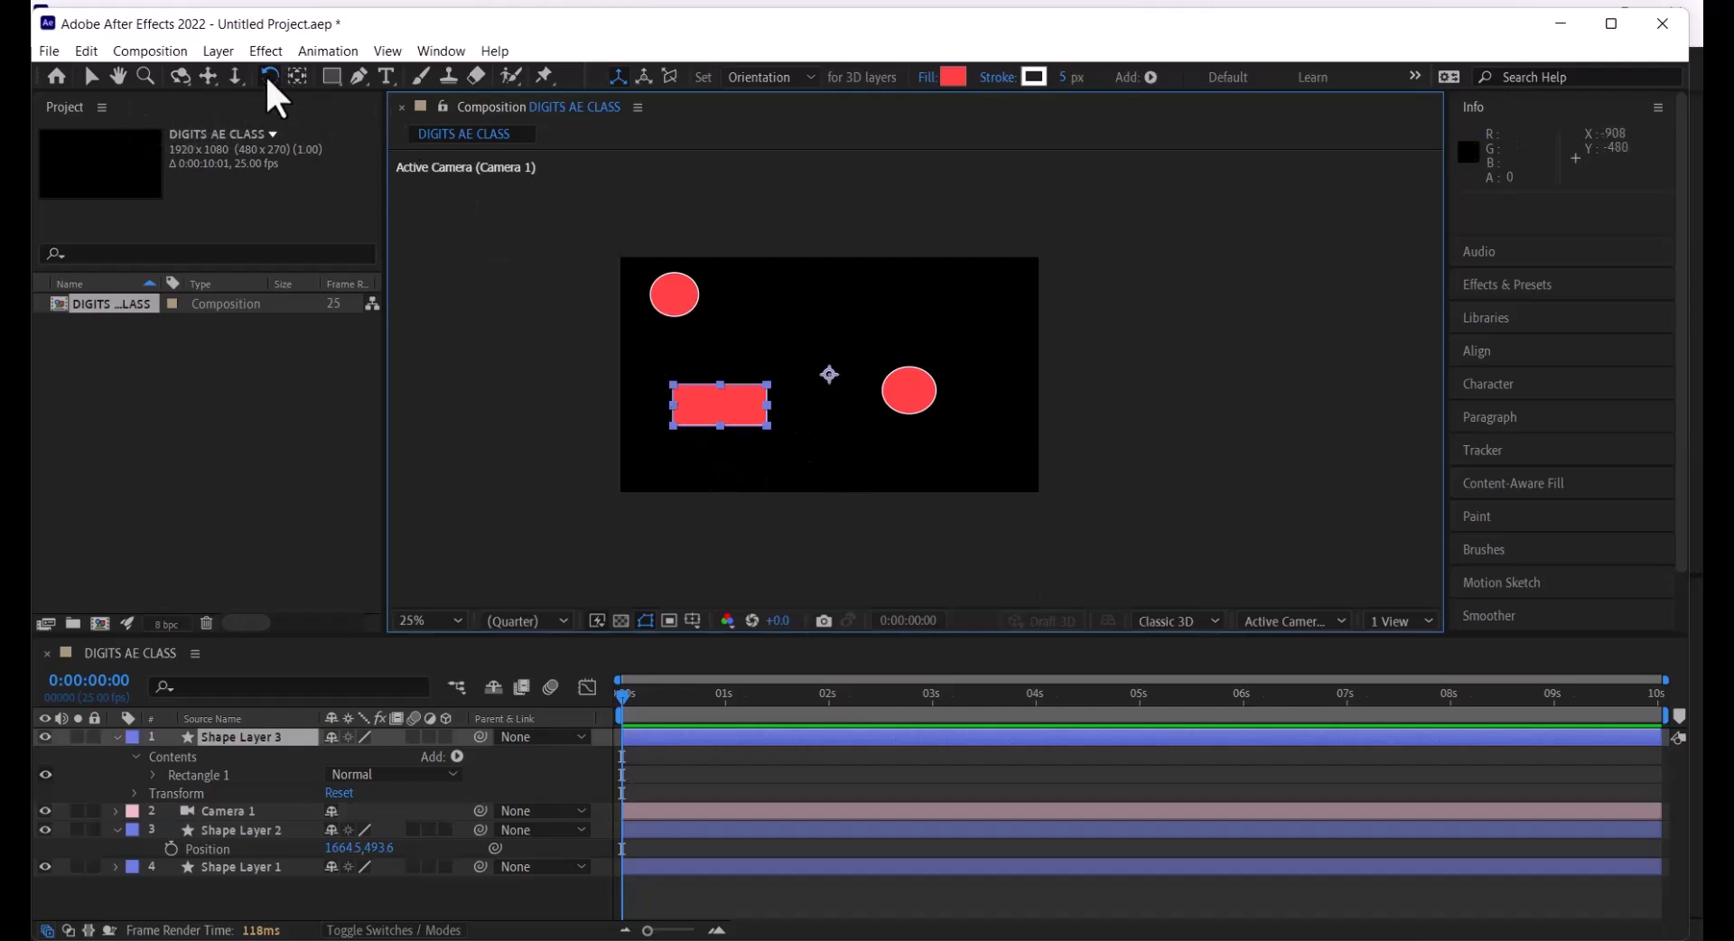
pyautogui.moveTo(755, 445); pyautogui.dragTo(697, 354)
# Rotate the circle of Shape Layer 1 to about -1x -7.2° and that of Shape Layer 2 to about -1x -11.7°
pyautogui.click(677, 307)
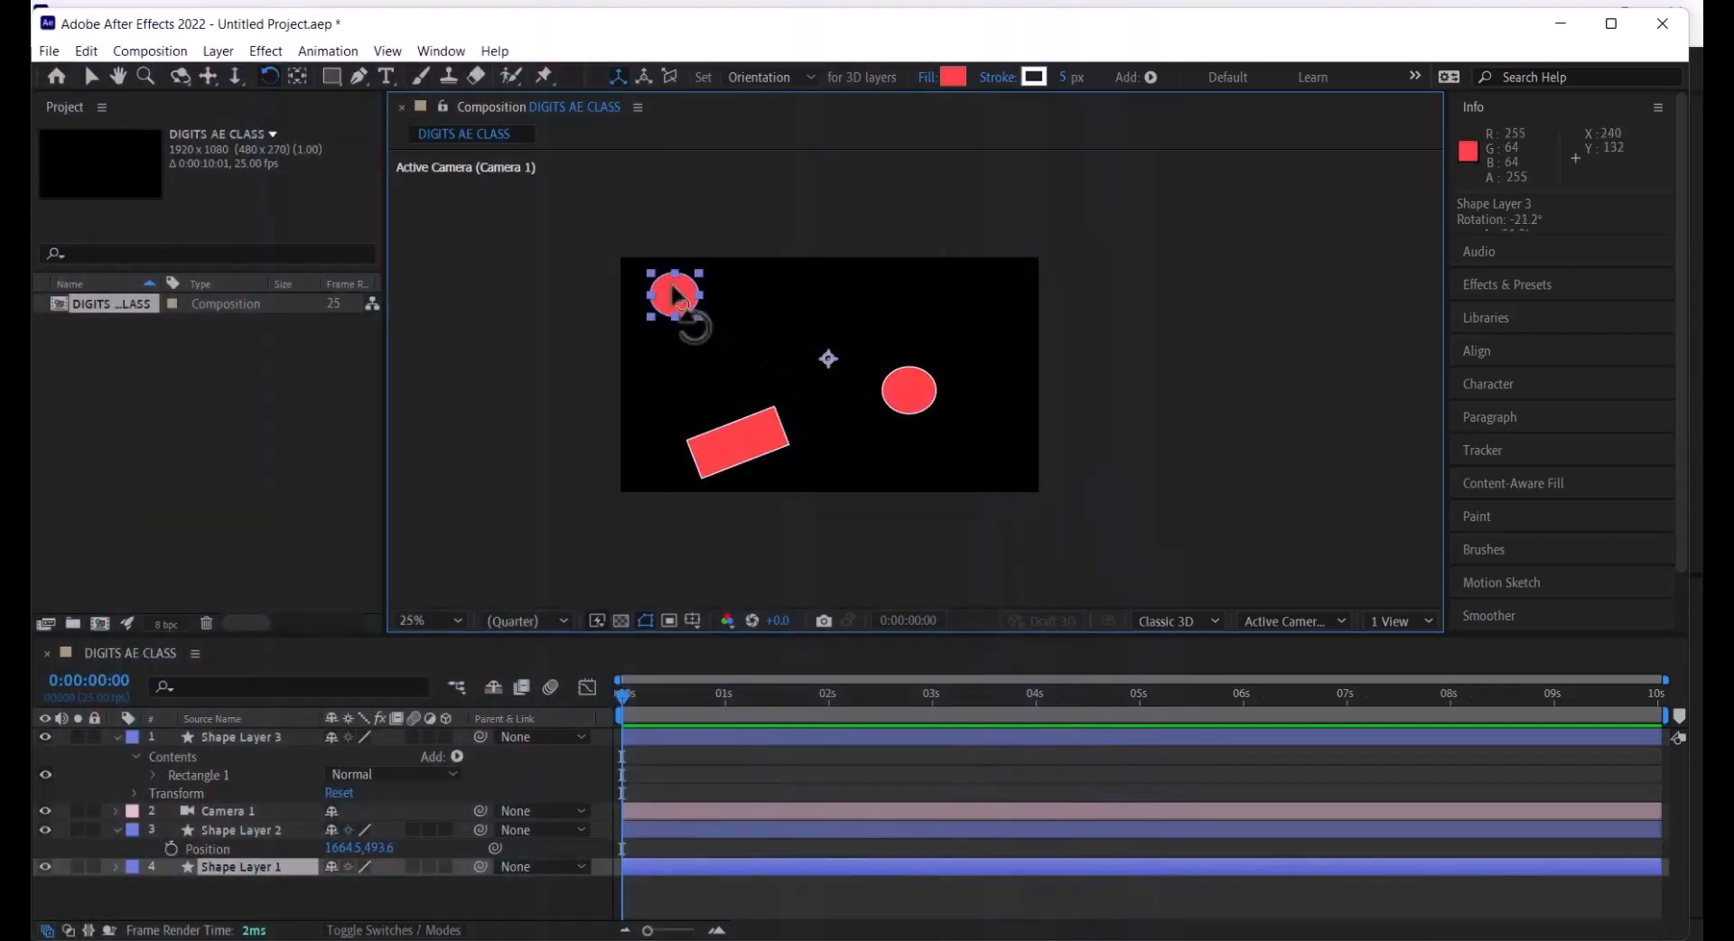
pyautogui.moveTo(685, 318); pyautogui.dragTo(829, 388)
pyautogui.click(912, 397)
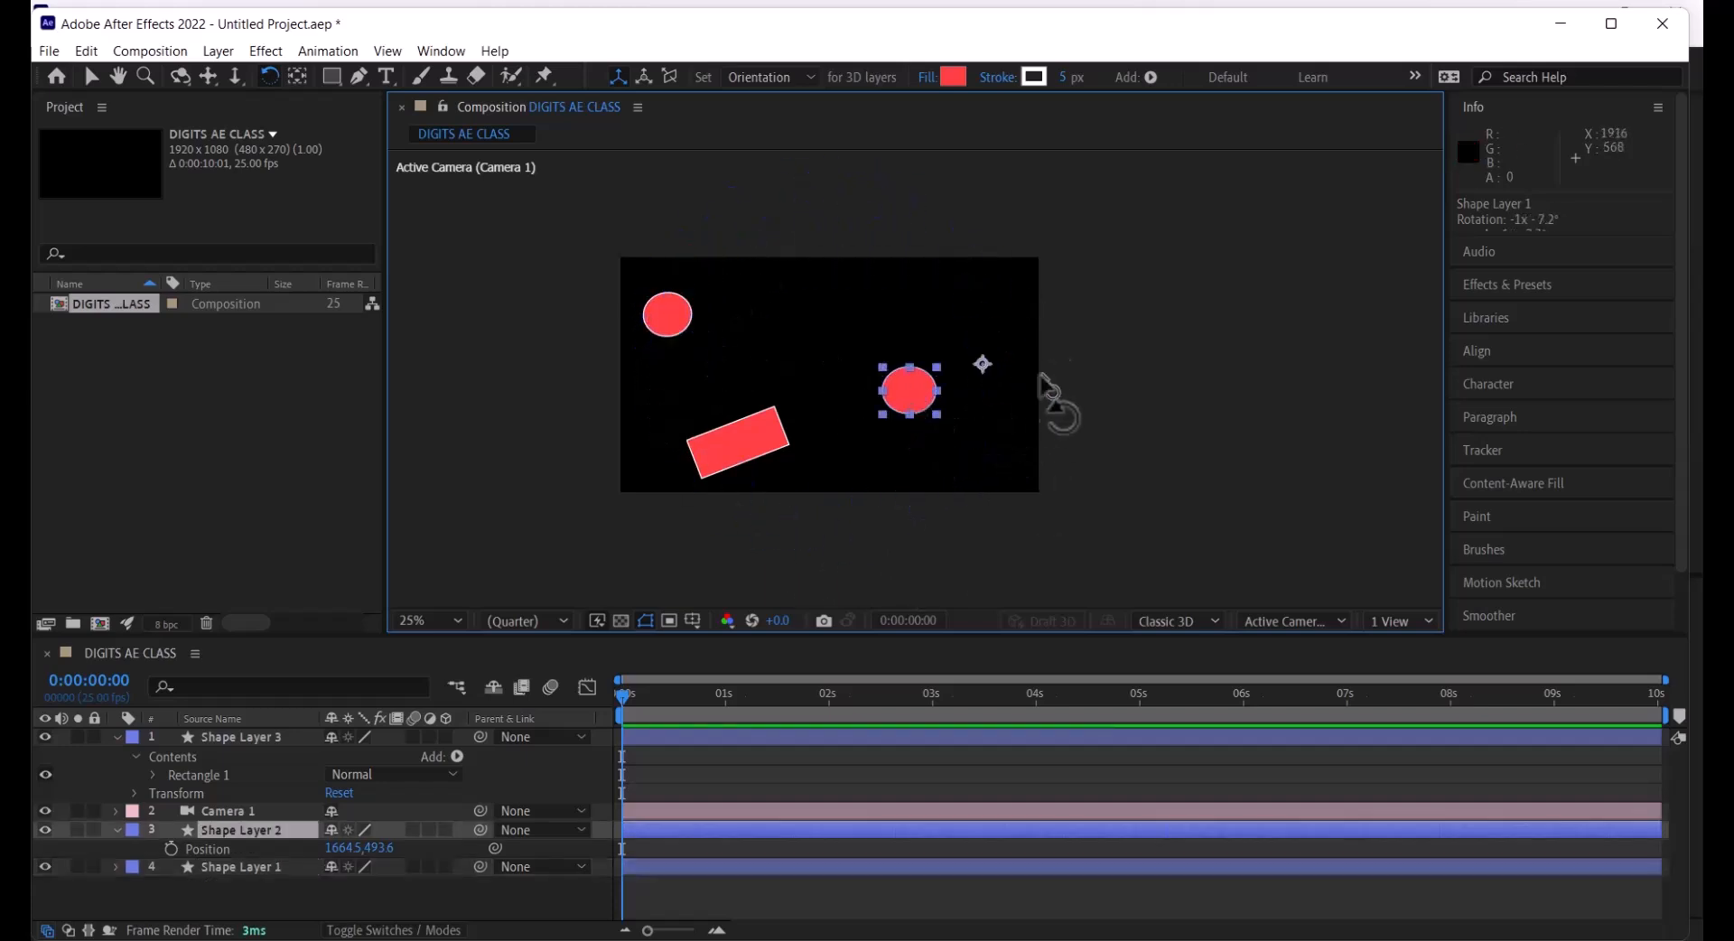
pyautogui.moveTo(910, 402); pyautogui.dragTo(638, 379)
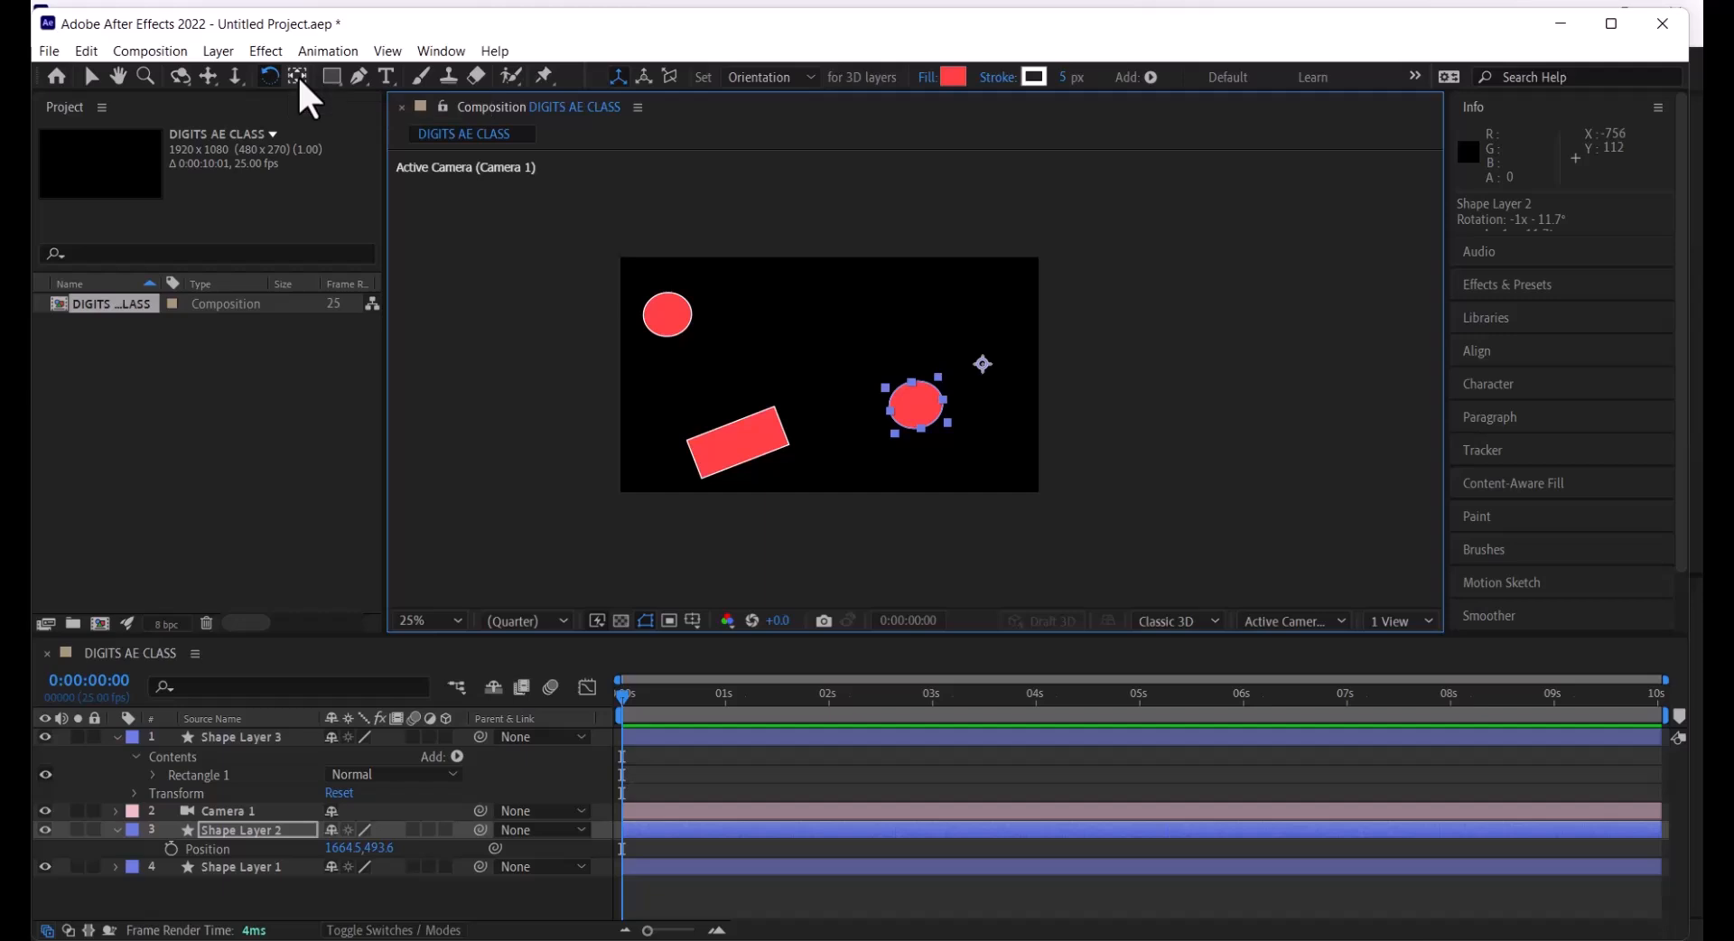
# Rotate the rectangle of Shape Layer 3 around its off-shape anchor point to about -7.3°
pyautogui.click(757, 456)
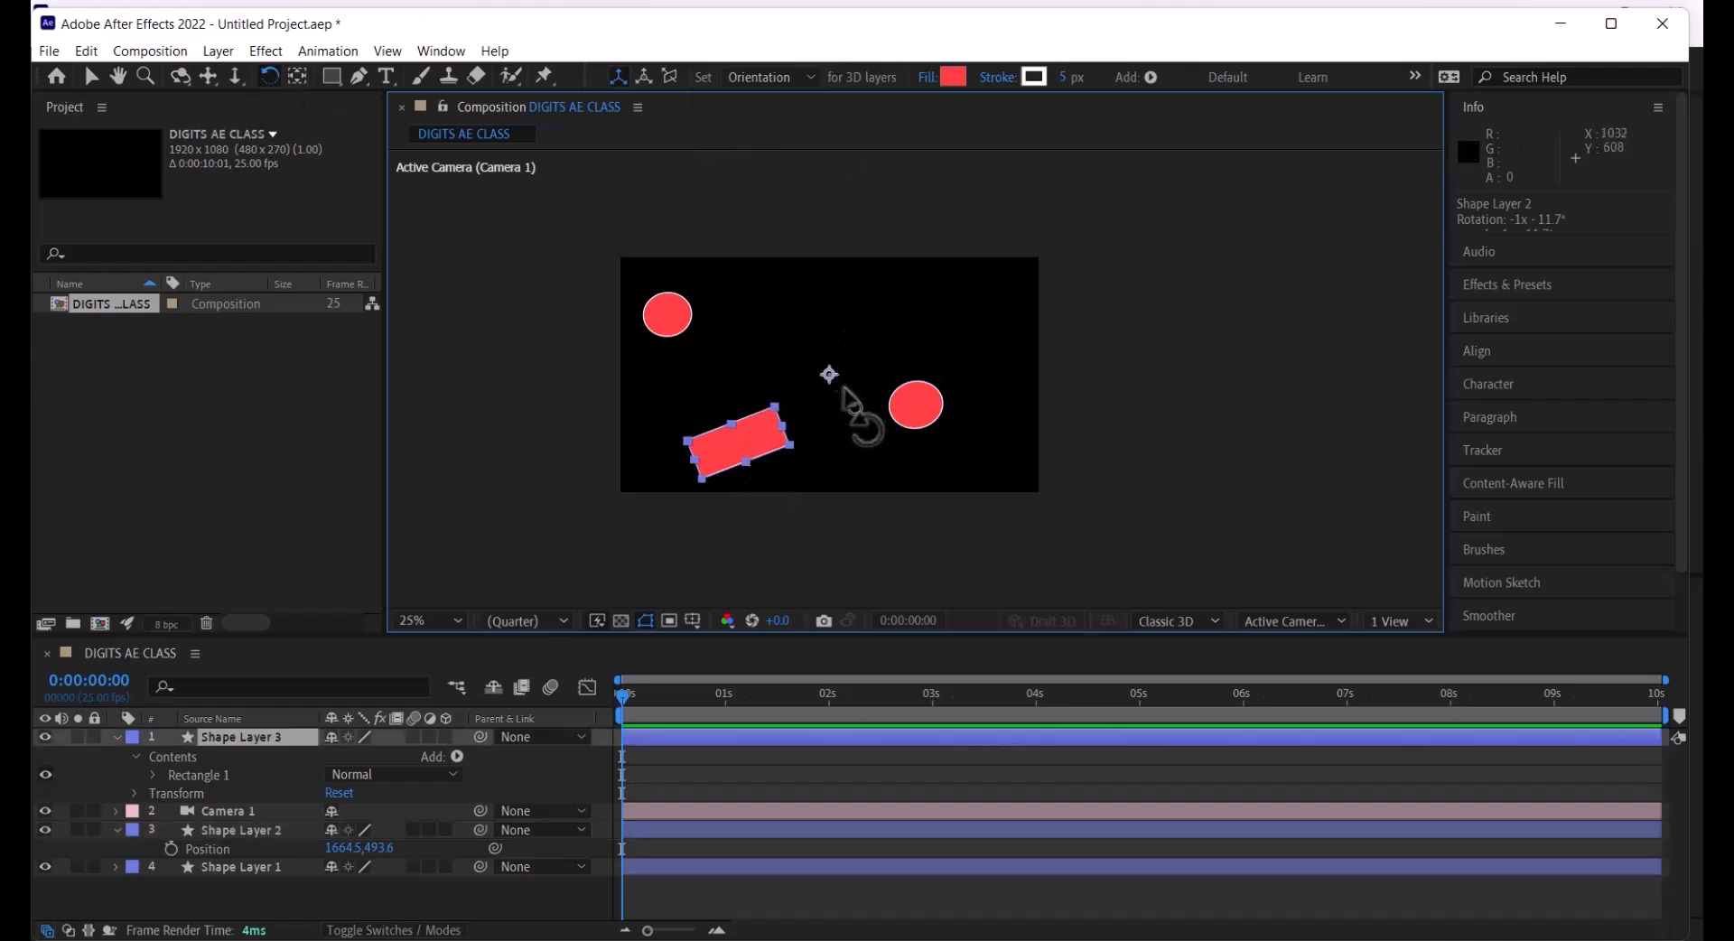
pyautogui.moveTo(728, 499); pyautogui.dragTo(728, 427)
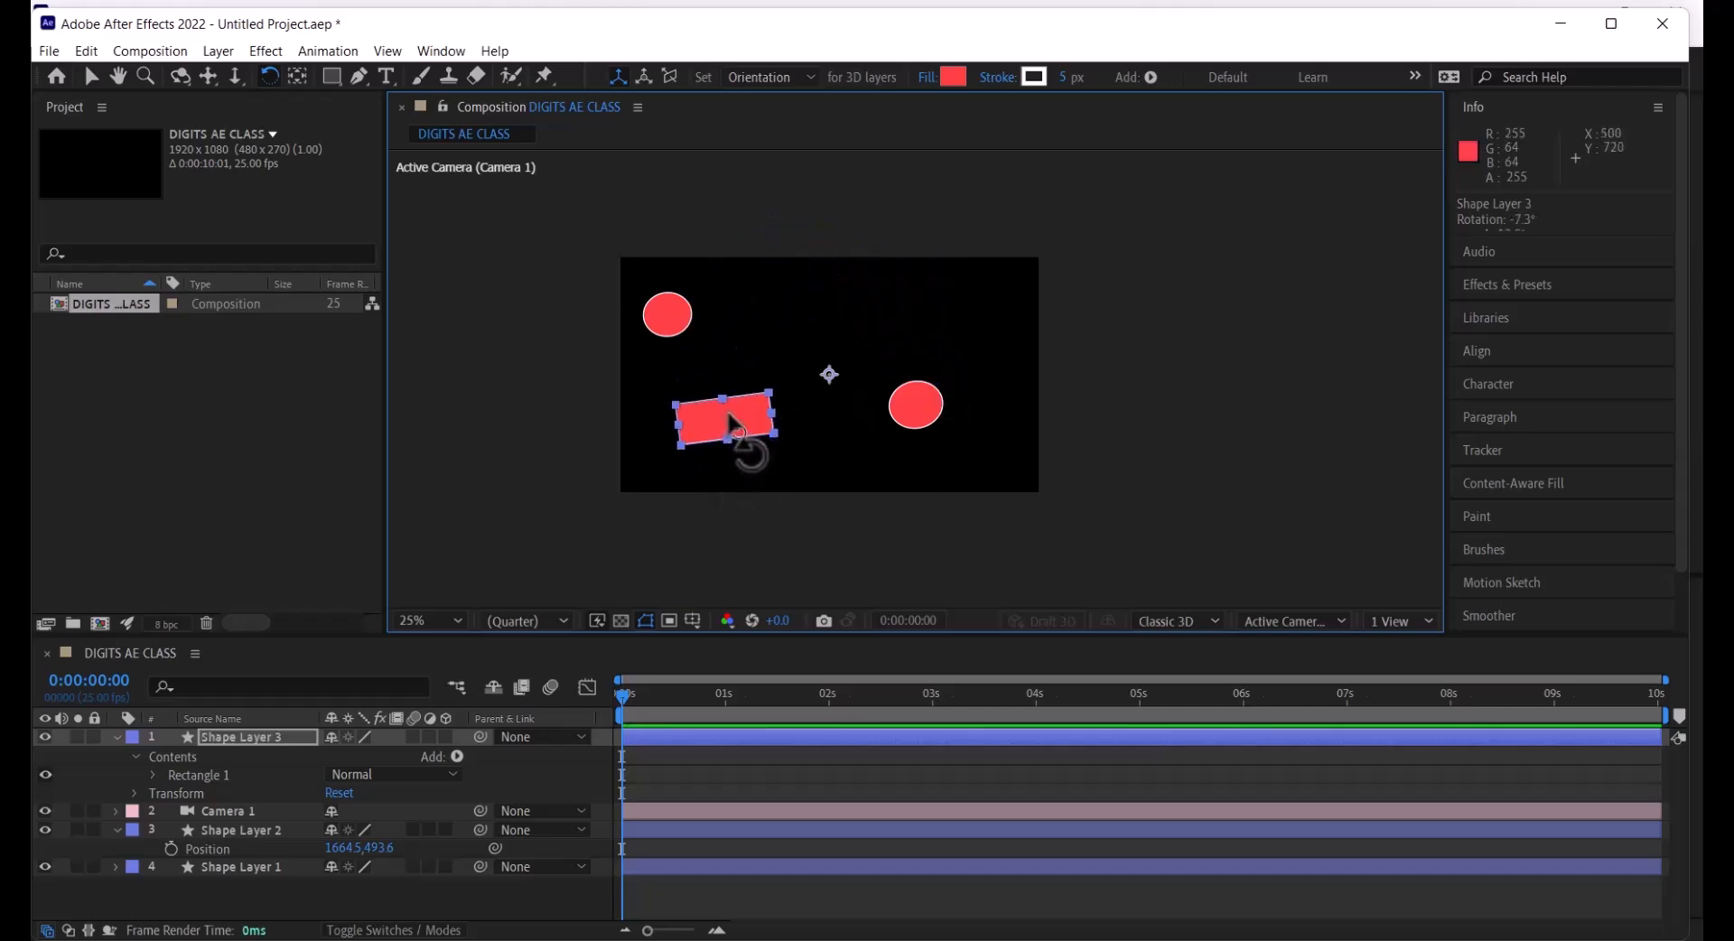
# Move the anchor point of Shape Layer 3 to the centre of its rectangle and rotate the rectangle clockwise around it
pyautogui.click(296, 76)
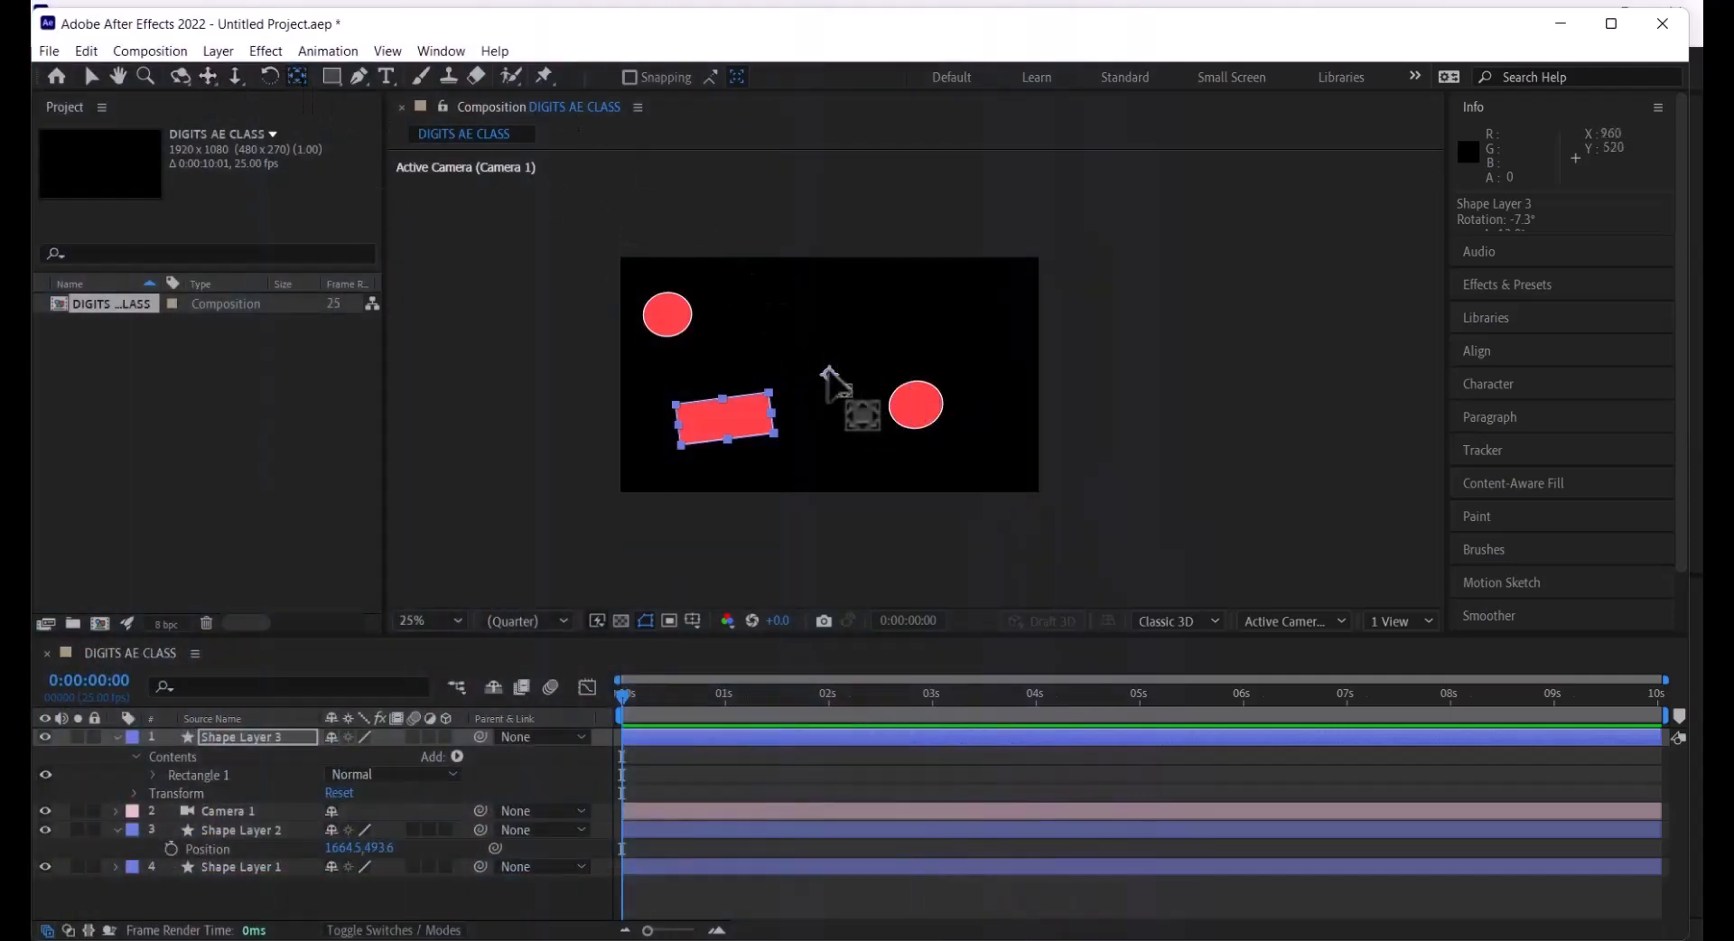
pyautogui.moveTo(826, 368); pyautogui.dragTo(724, 418)
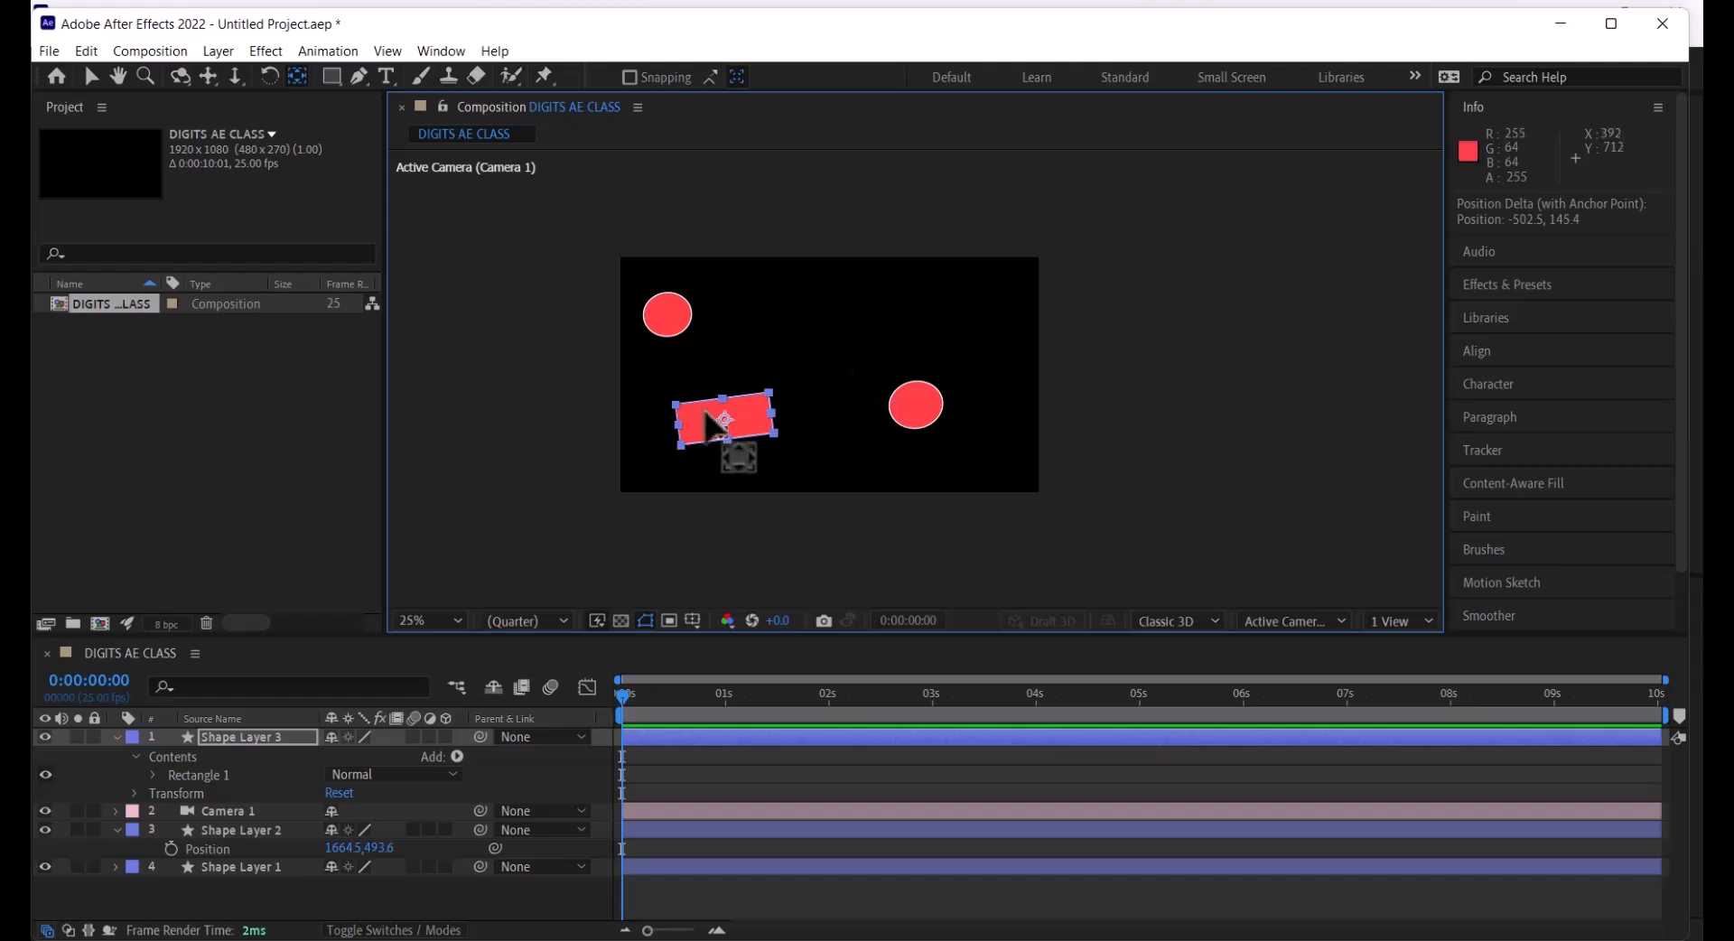
pyautogui.click(271, 77)
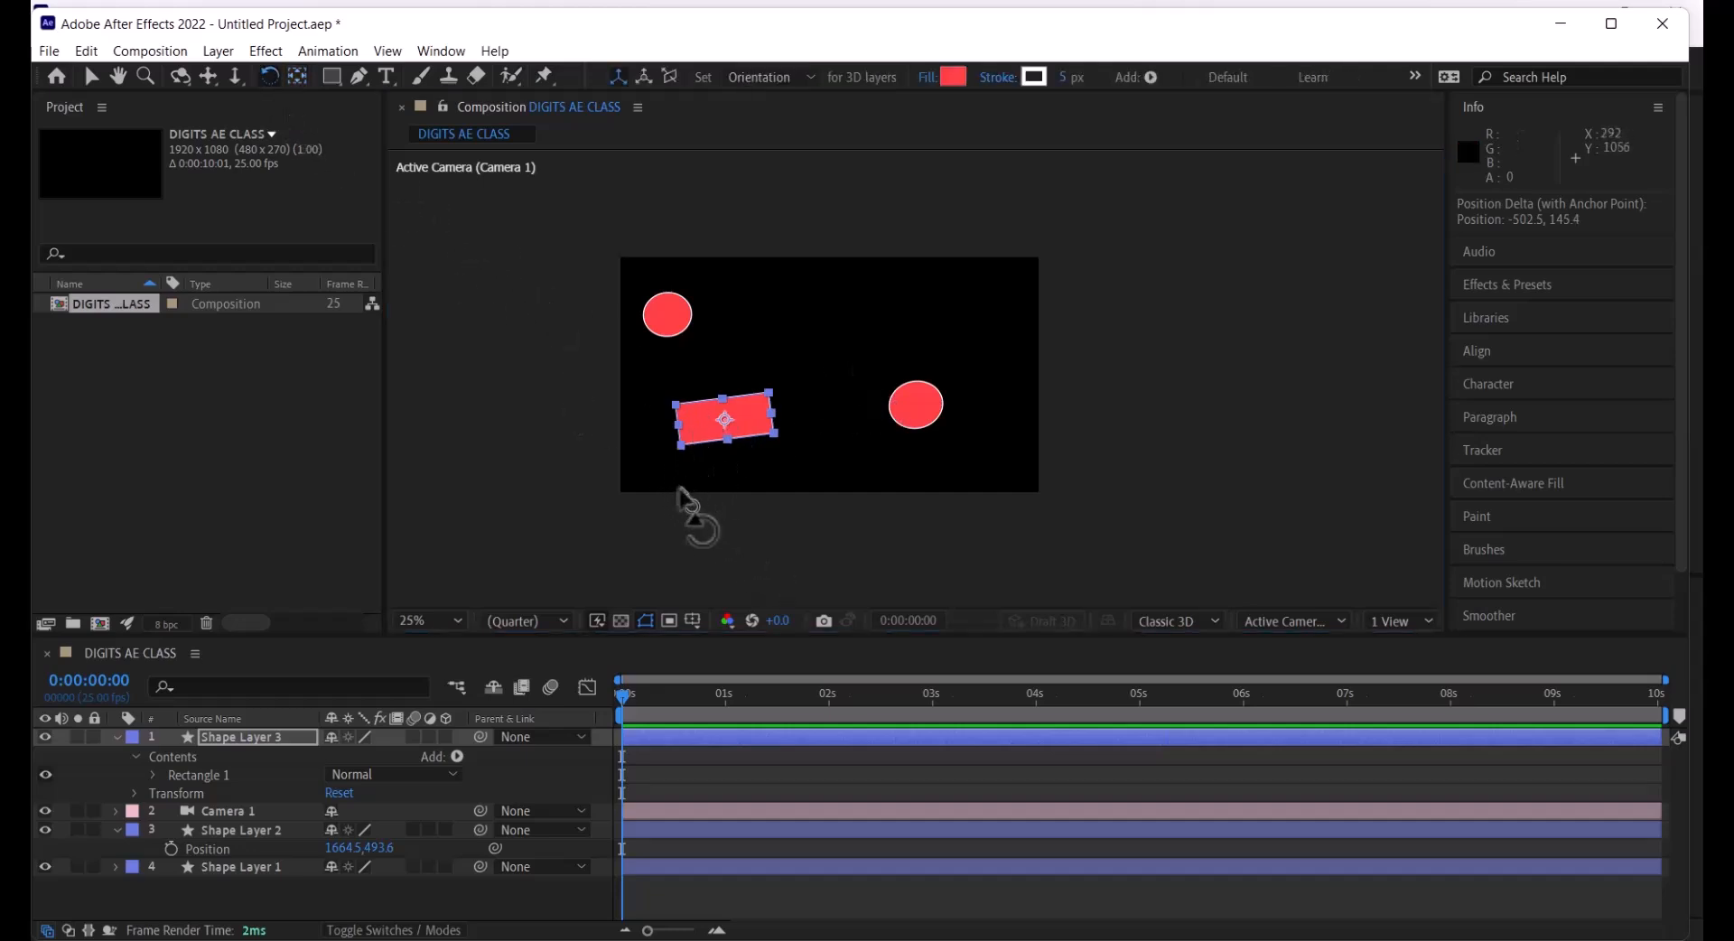
pyautogui.click(763, 502)
pyautogui.moveTo(722, 438); pyautogui.dragTo(894, 451)
# Rotate the circle of Shape Layer 2 to about -354.3° and move its anchor point to the circle's lower edge
pyautogui.click(910, 426)
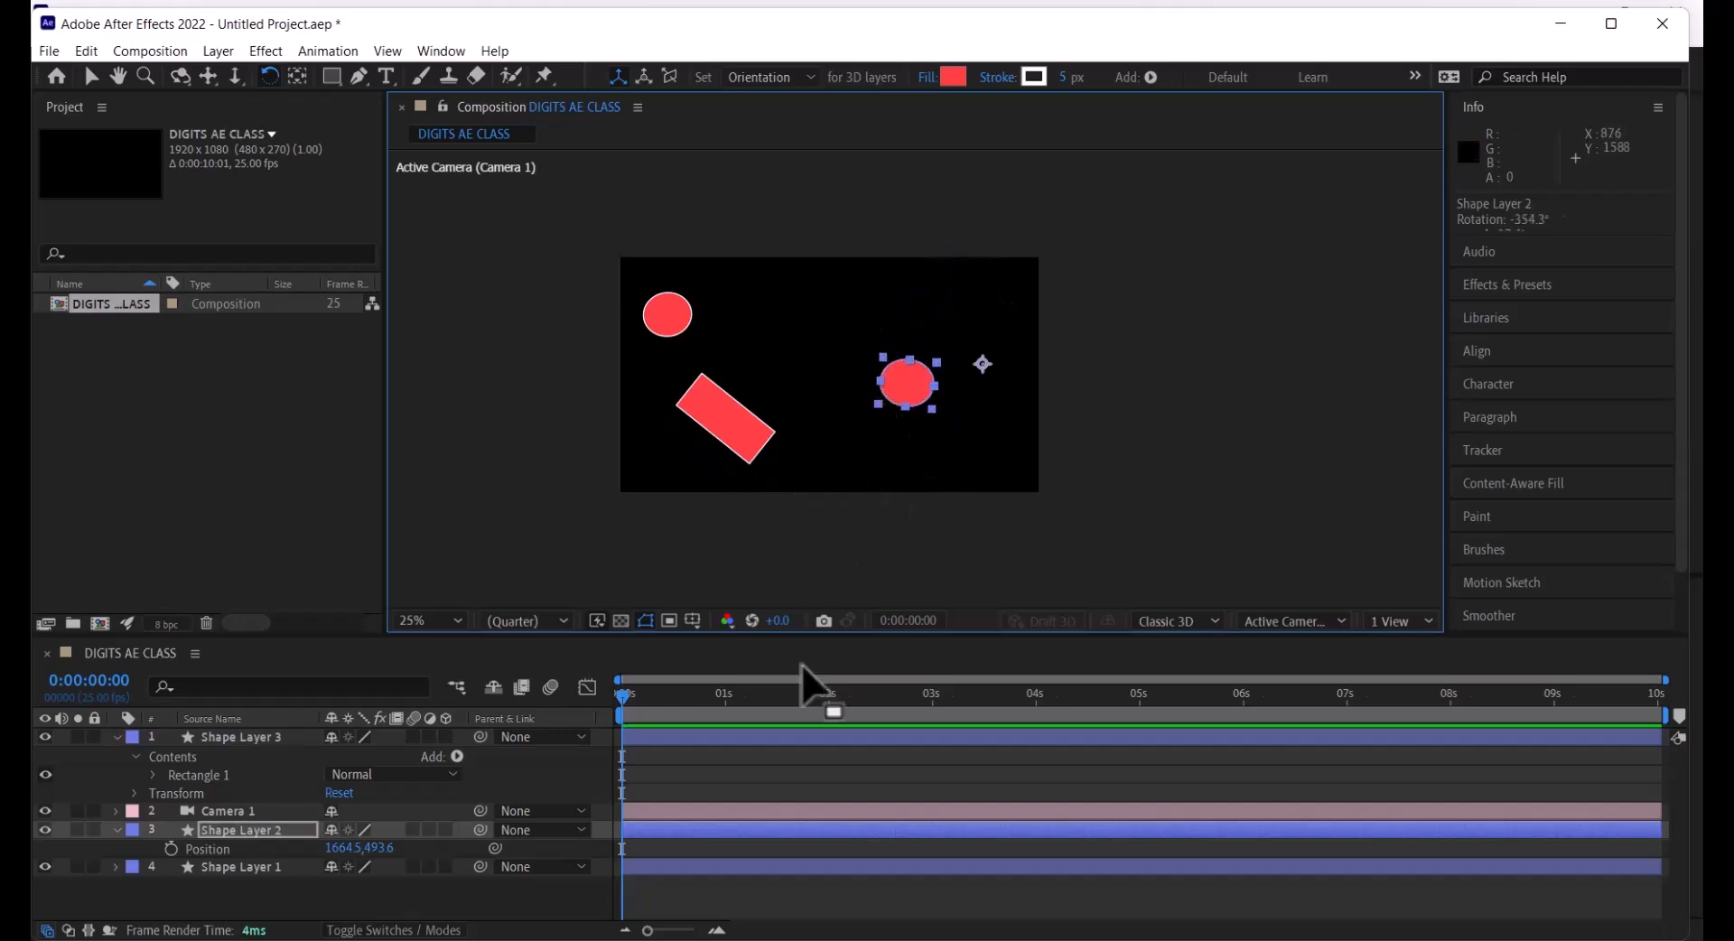
pyautogui.press('y')
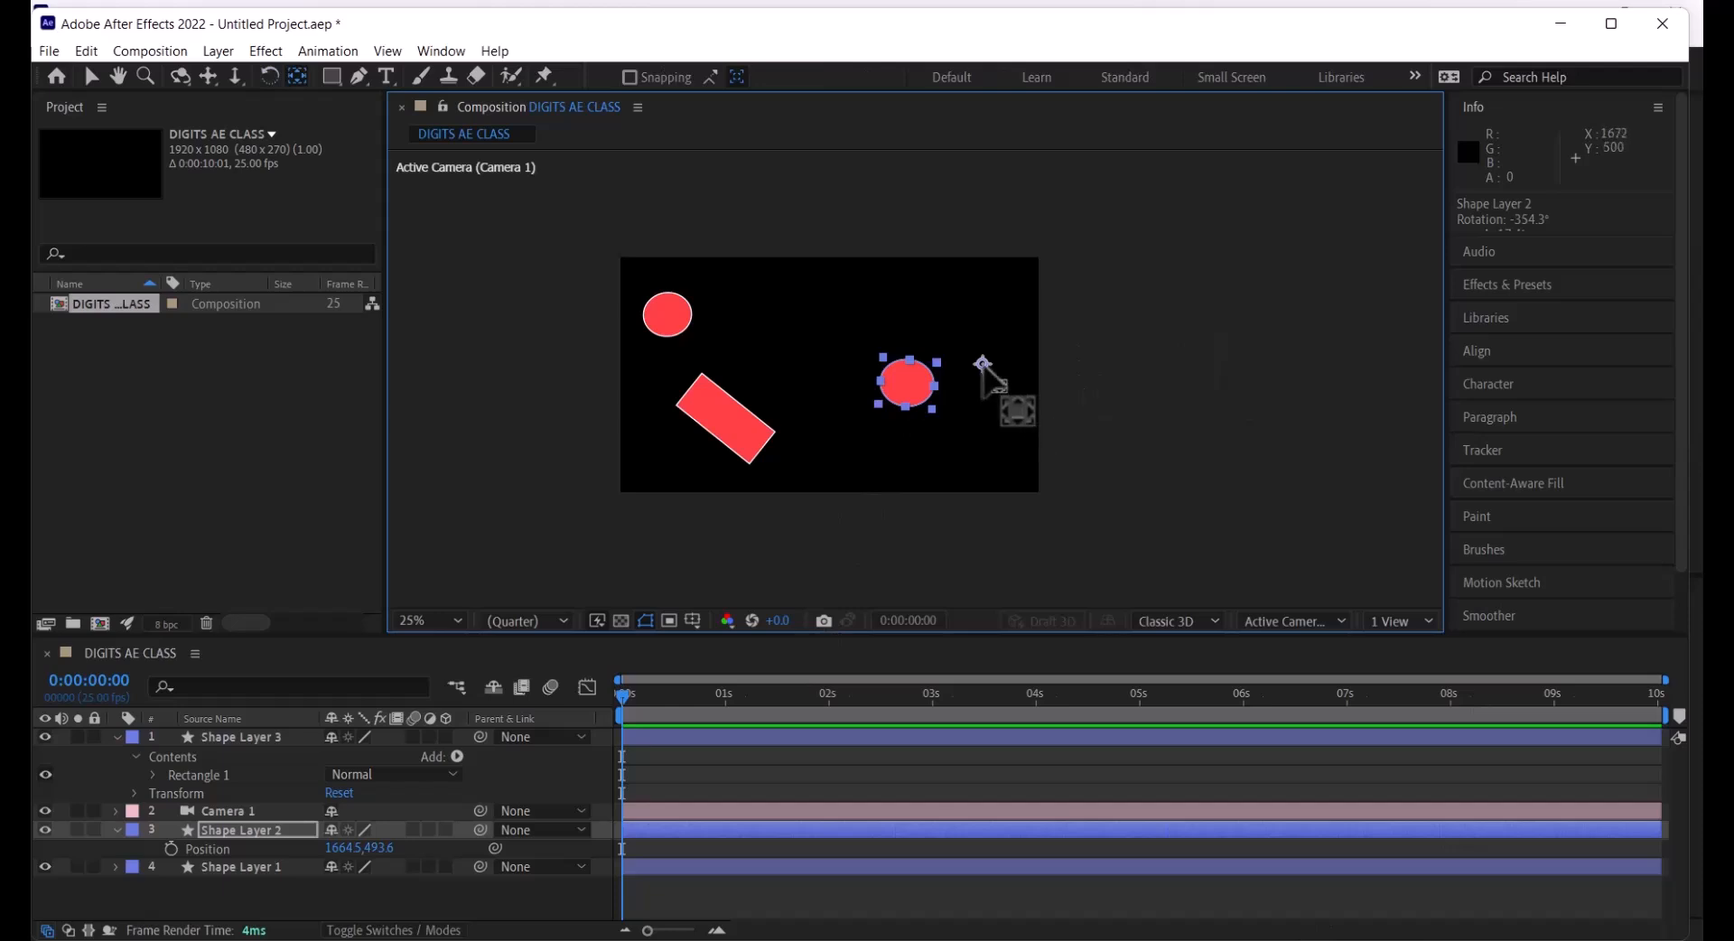
pyautogui.moveTo(981, 363); pyautogui.dragTo(908, 412)
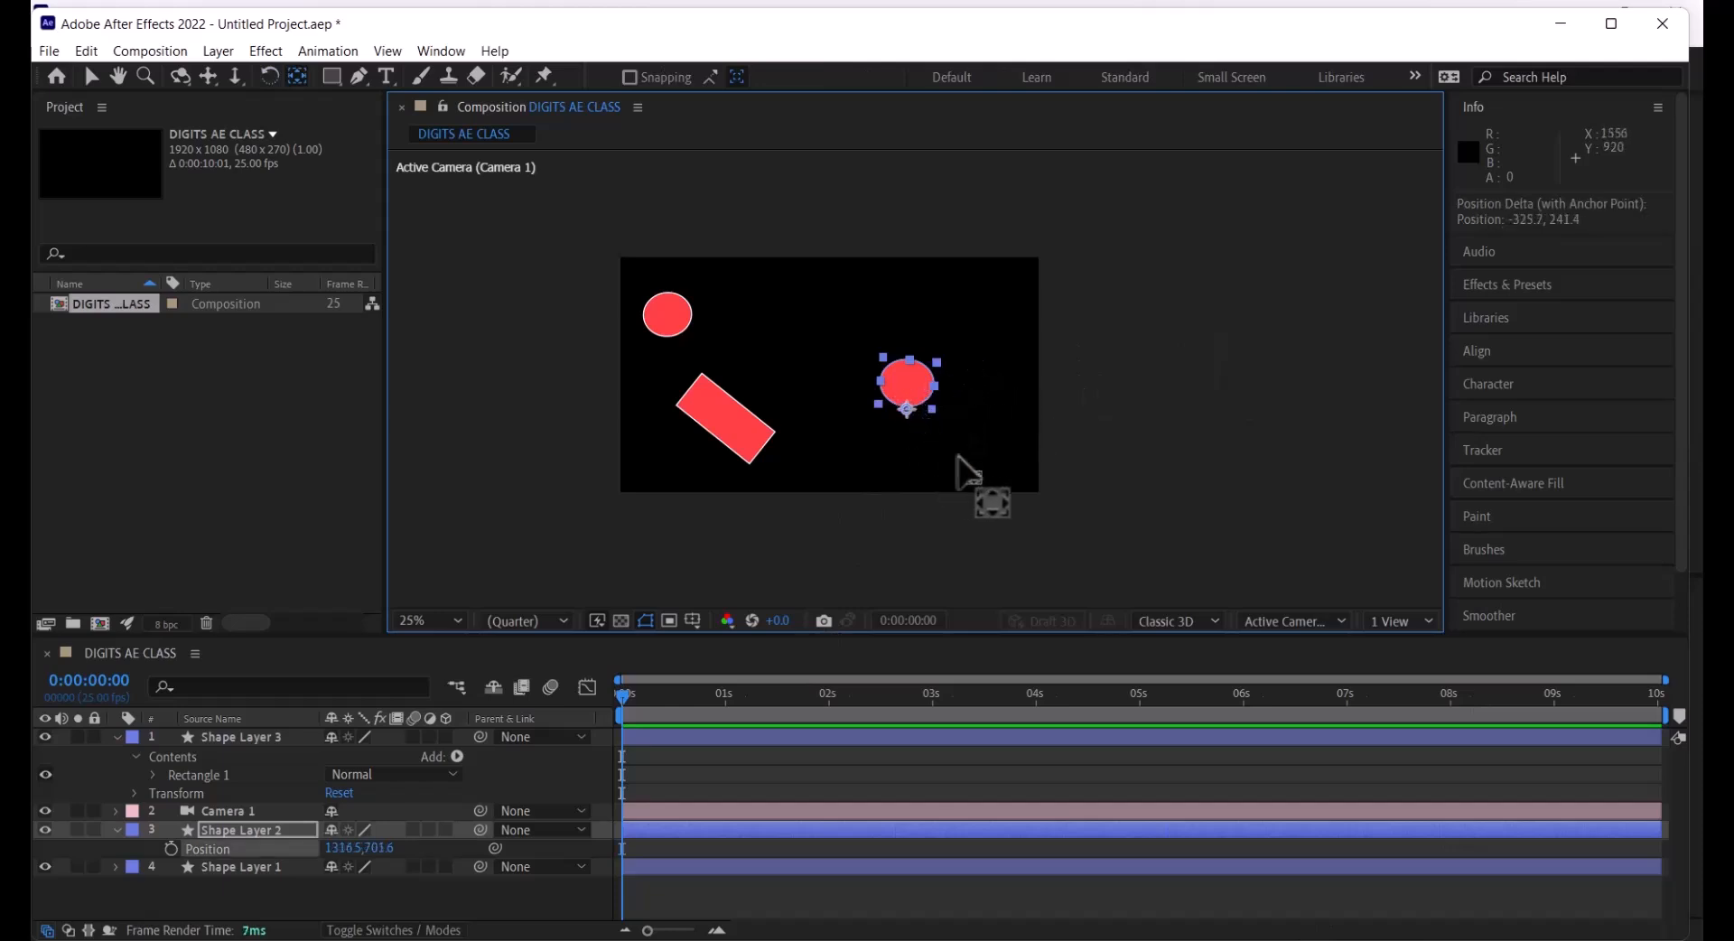
# Rotate the circle of Shape Layer 2 around its lower-edge anchor point to about -343.9°
pyautogui.press('w')
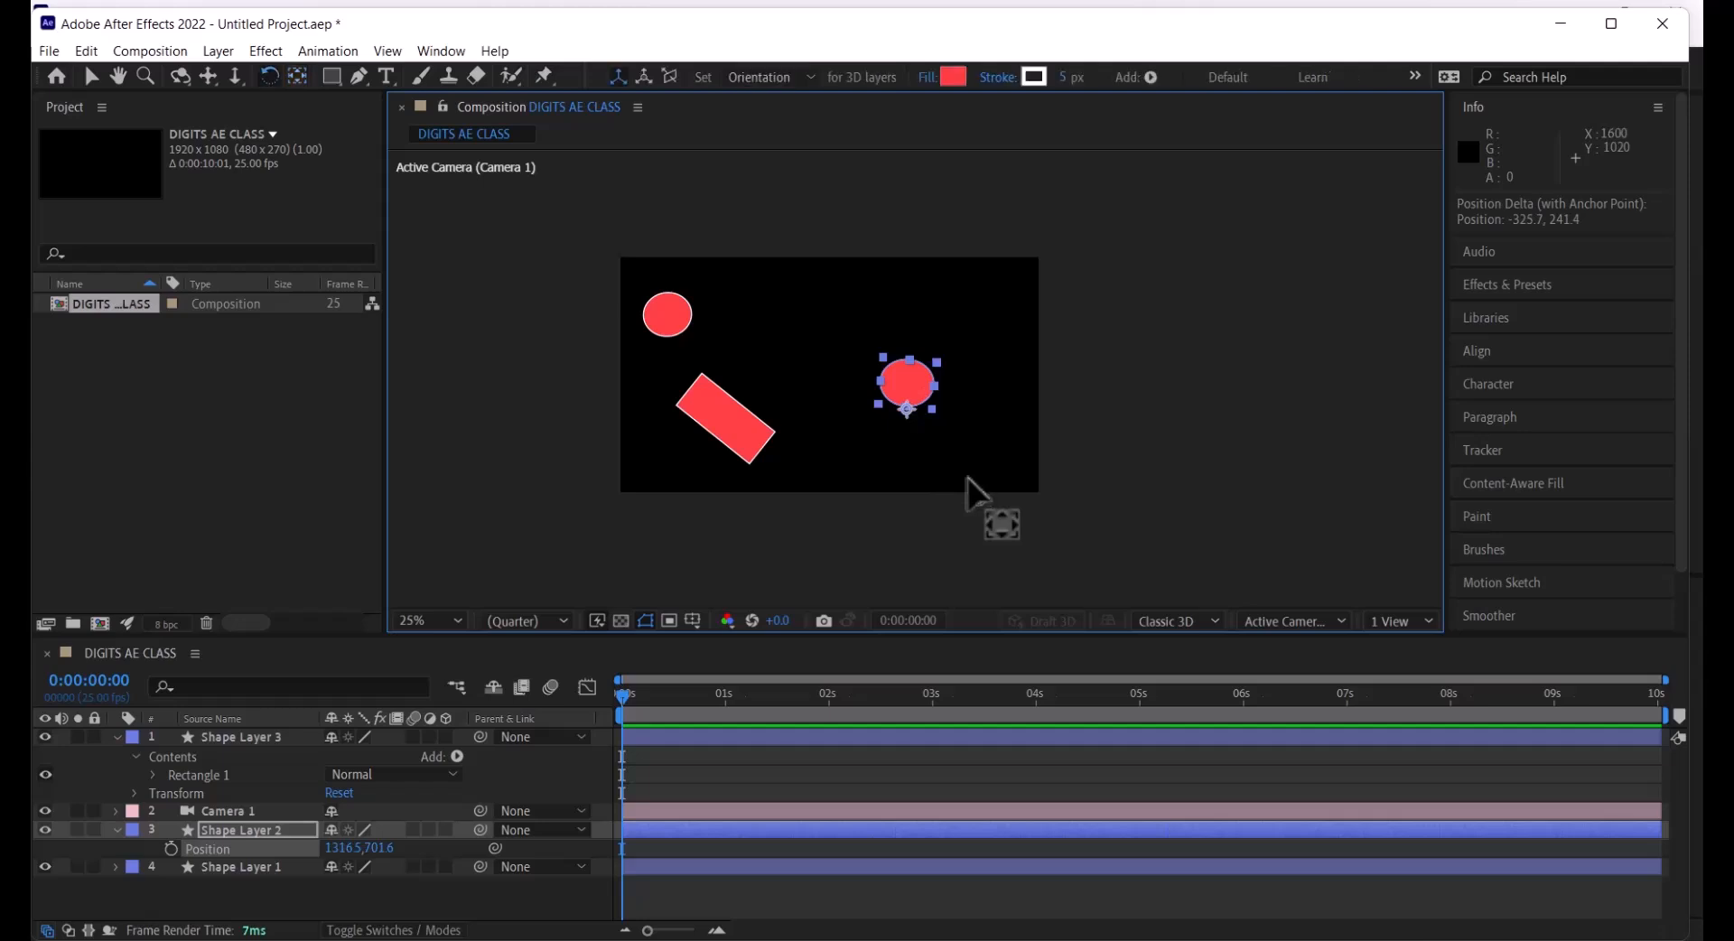
pyautogui.moveTo(923, 377); pyautogui.dragTo(963, 394)
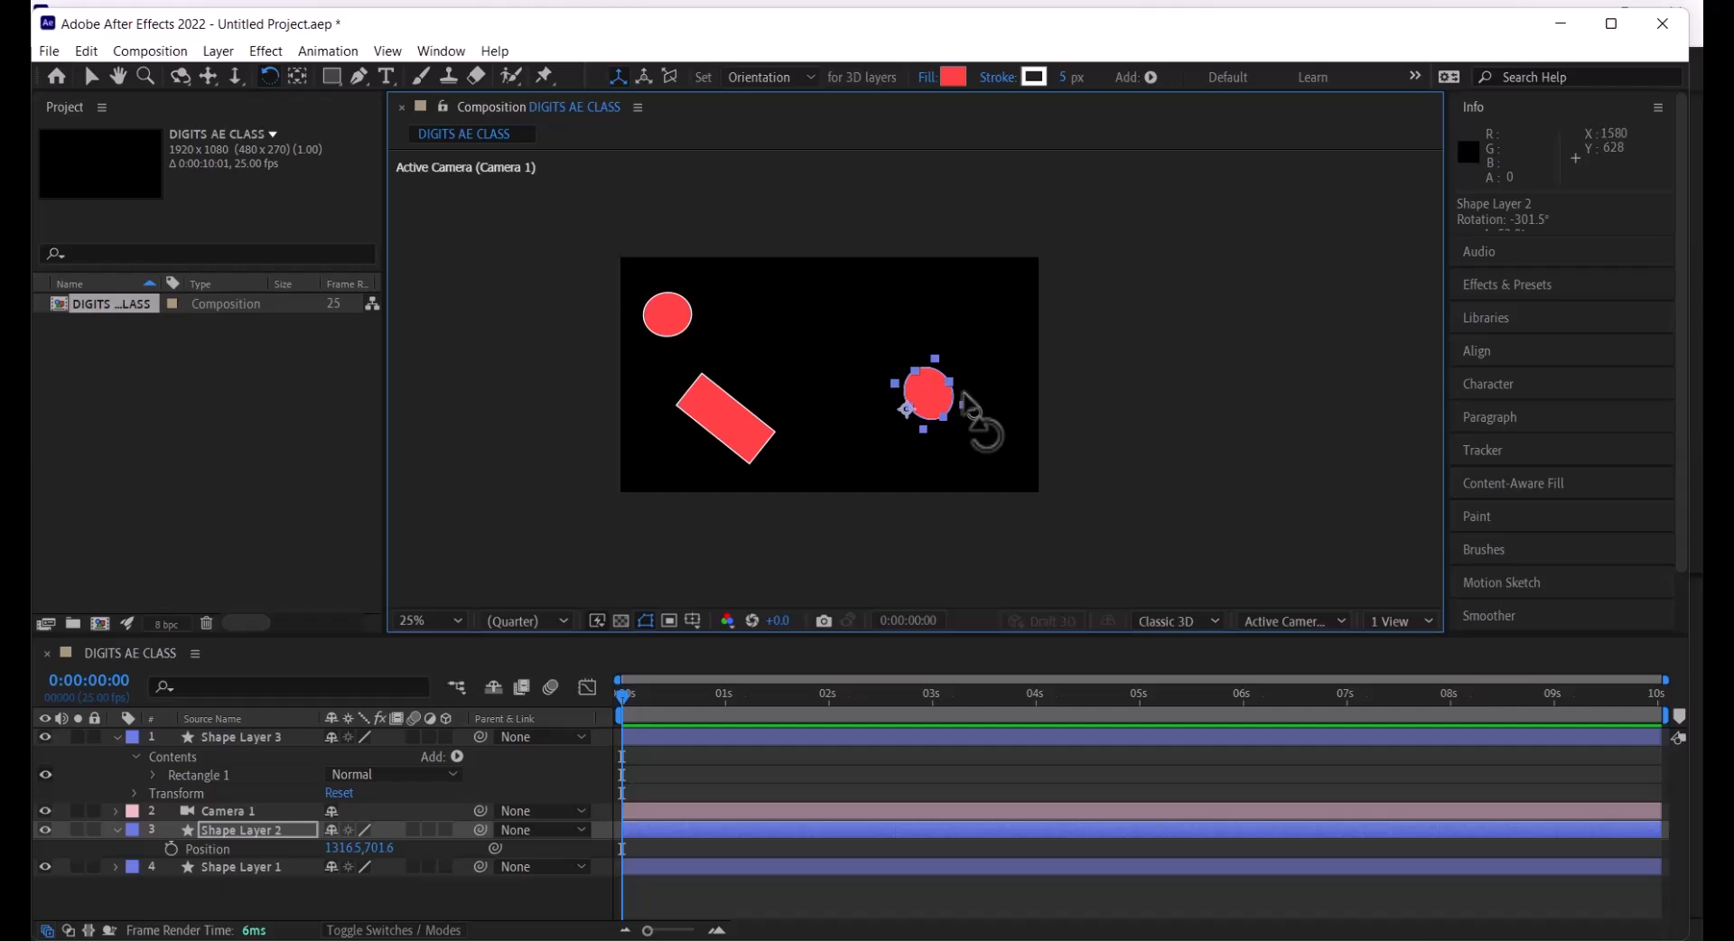
pyautogui.moveTo(965, 402); pyautogui.dragTo(945, 366)
# With no layer selected, use the Pen tool to draw the four outer corners of an upright bracket between the existing shapes
pyautogui.click(331, 78)
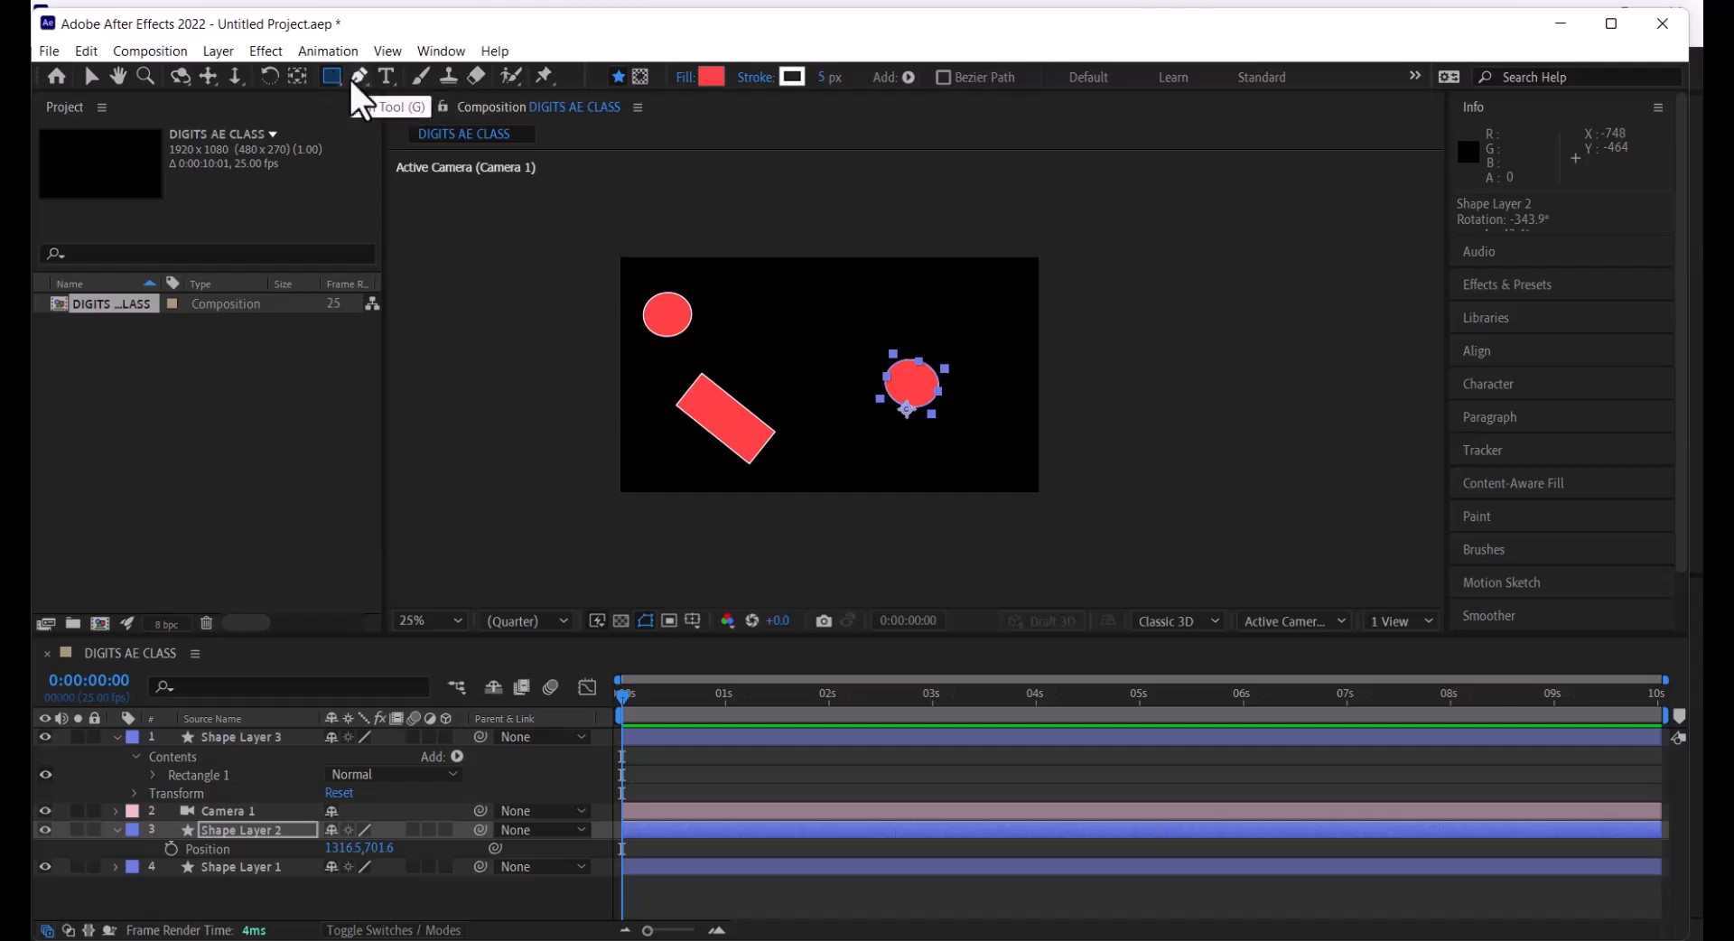
pyautogui.click(354, 79)
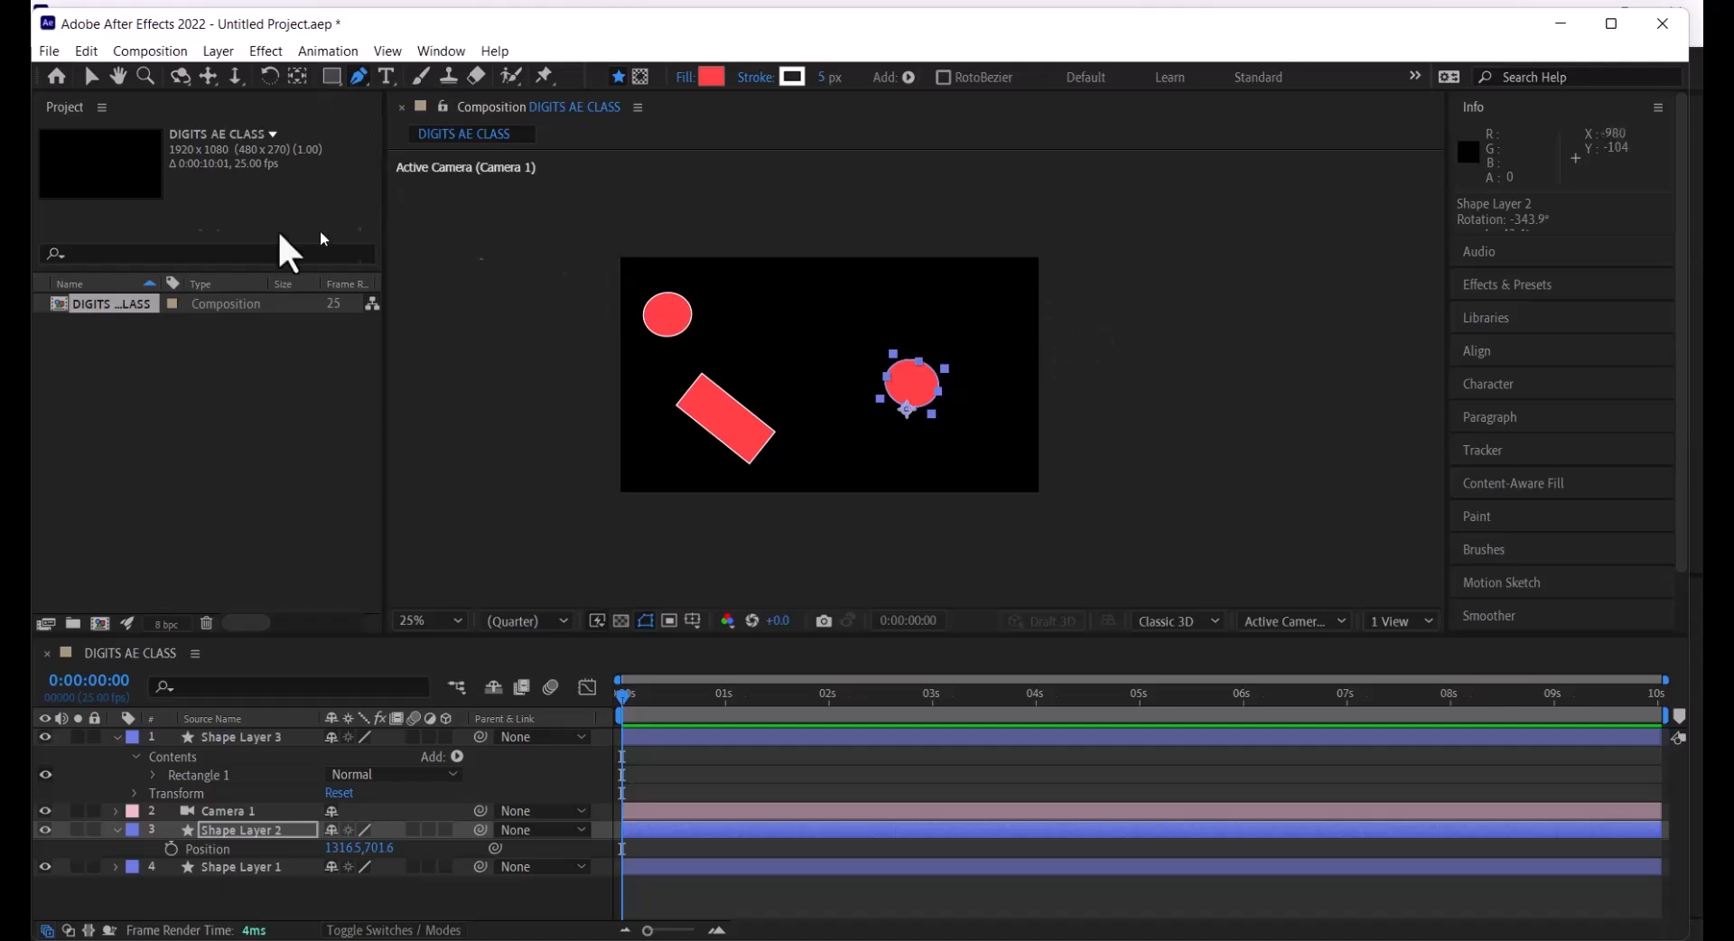
pyautogui.click(85, 763)
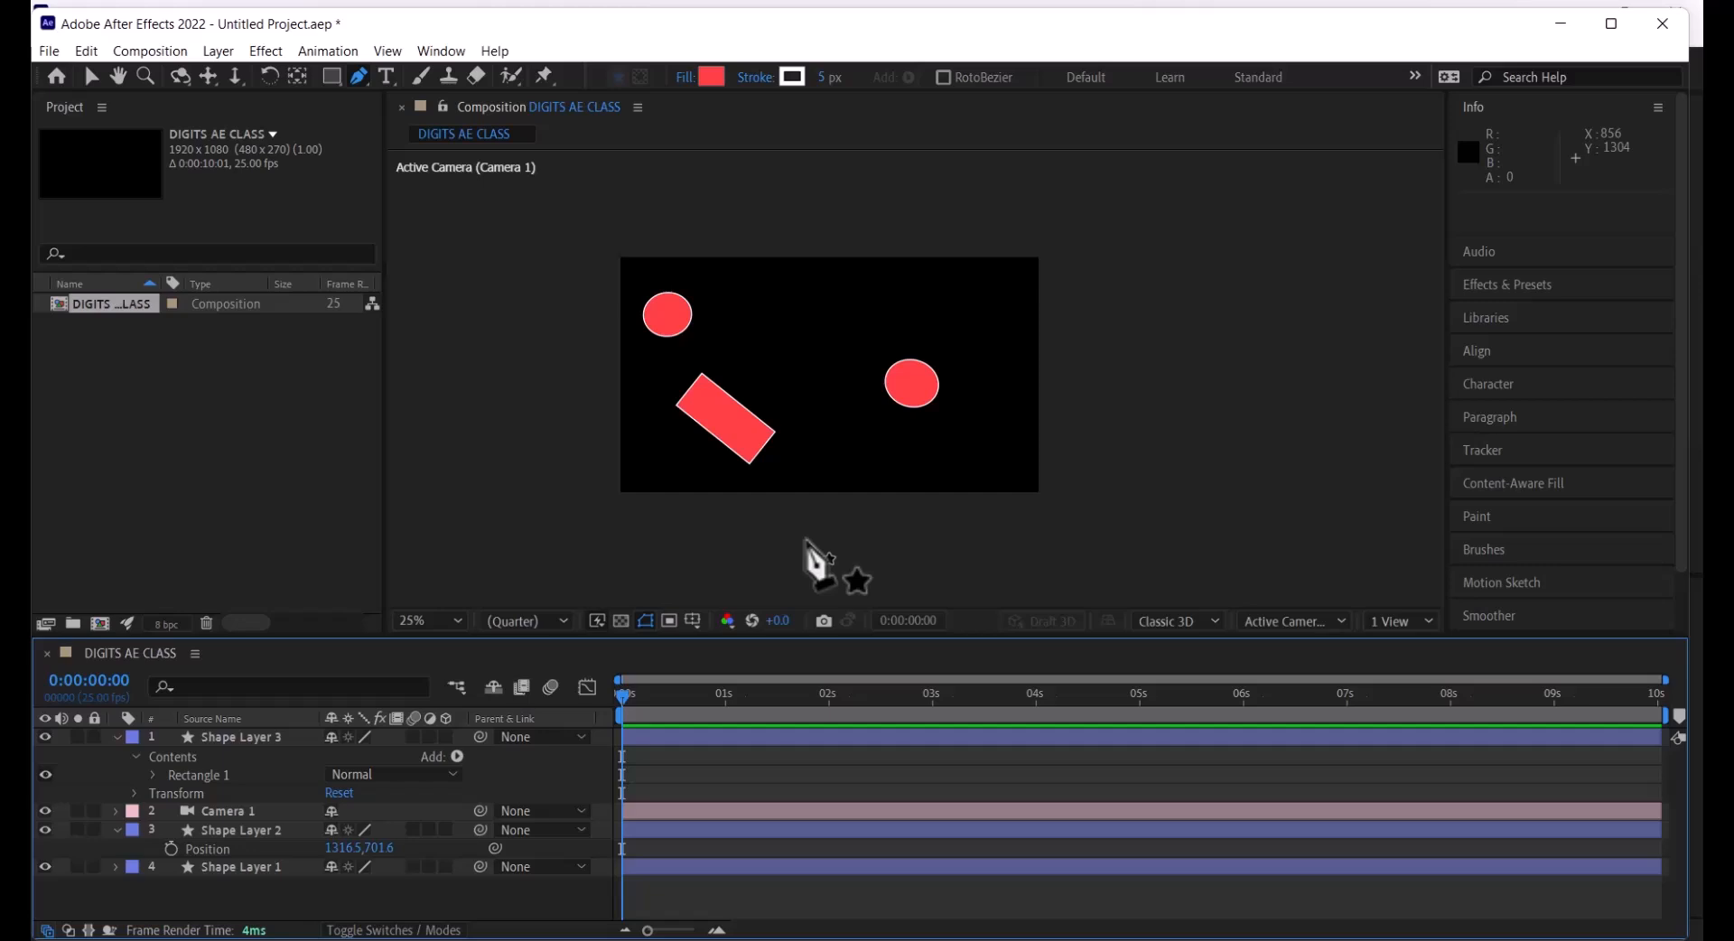
pyautogui.press('/')
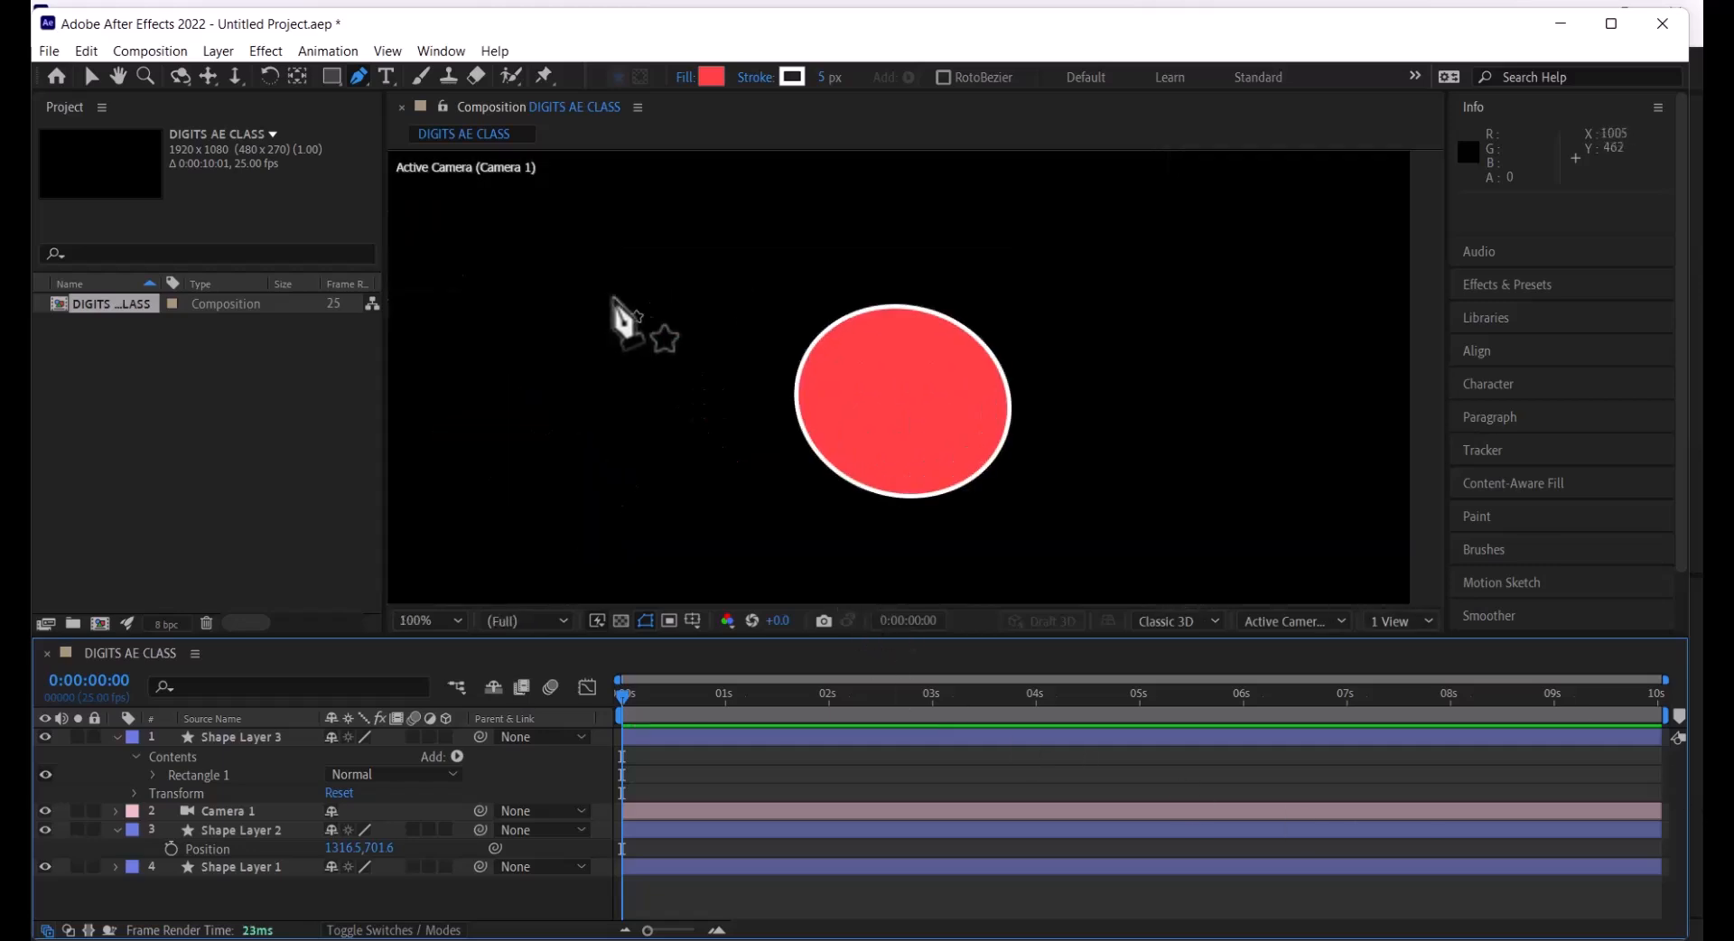
pyautogui.moveTo(657, 317); pyautogui.dragTo(1173, 406)
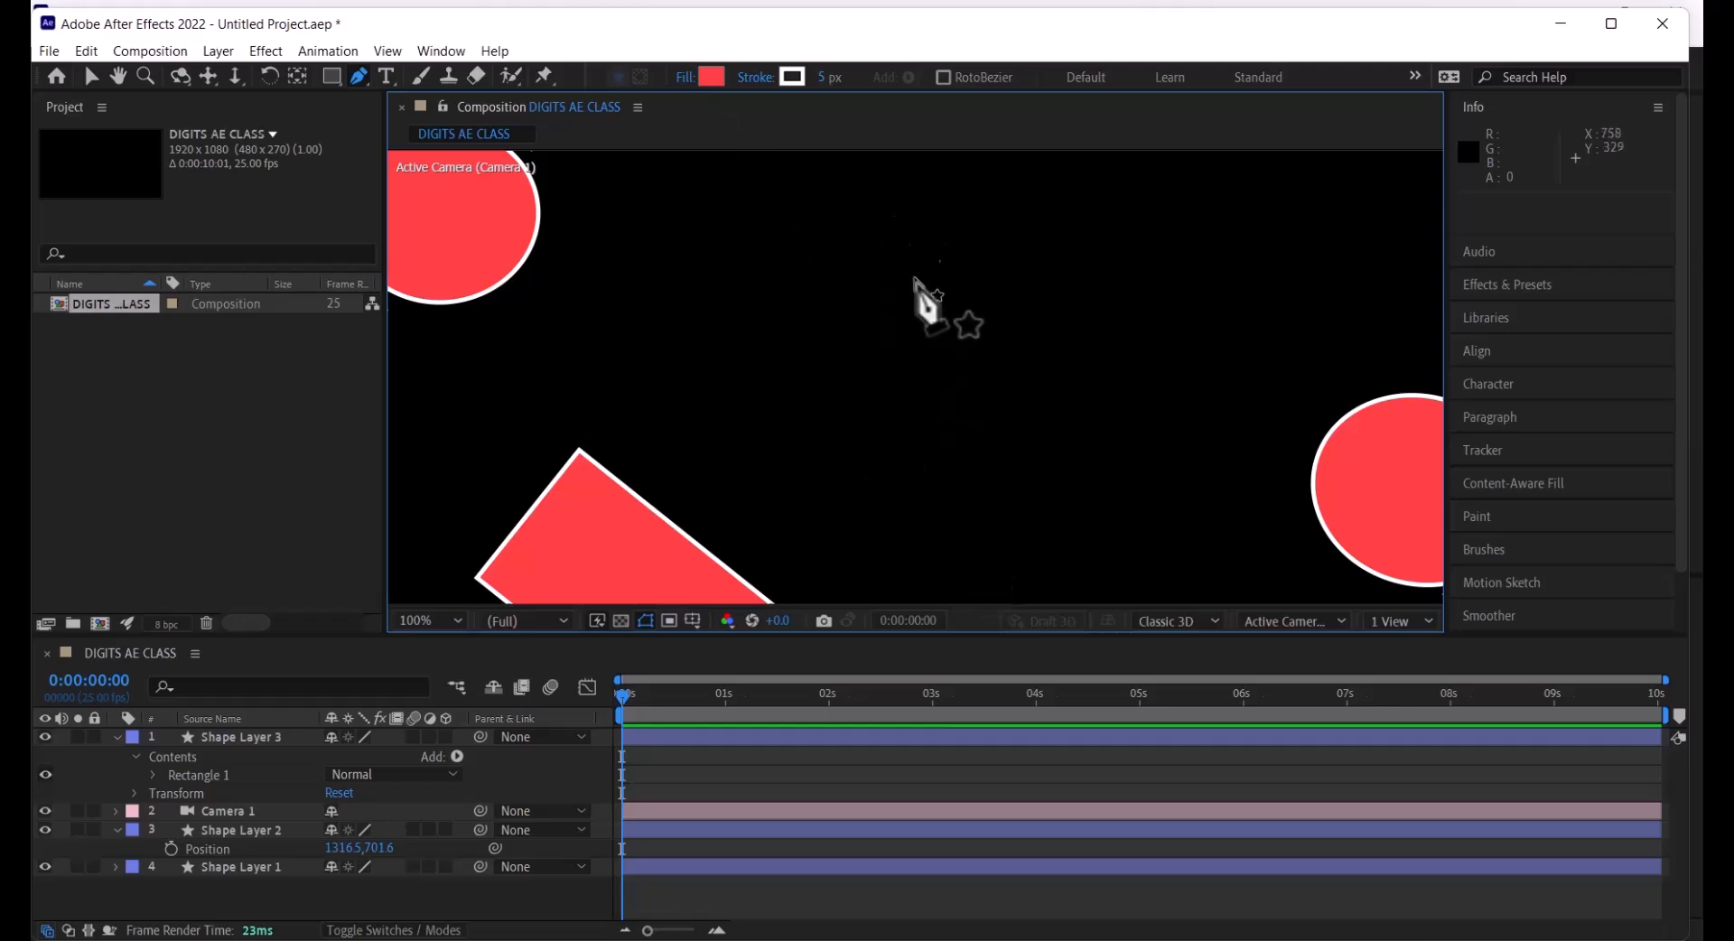
pyautogui.click(841, 254)
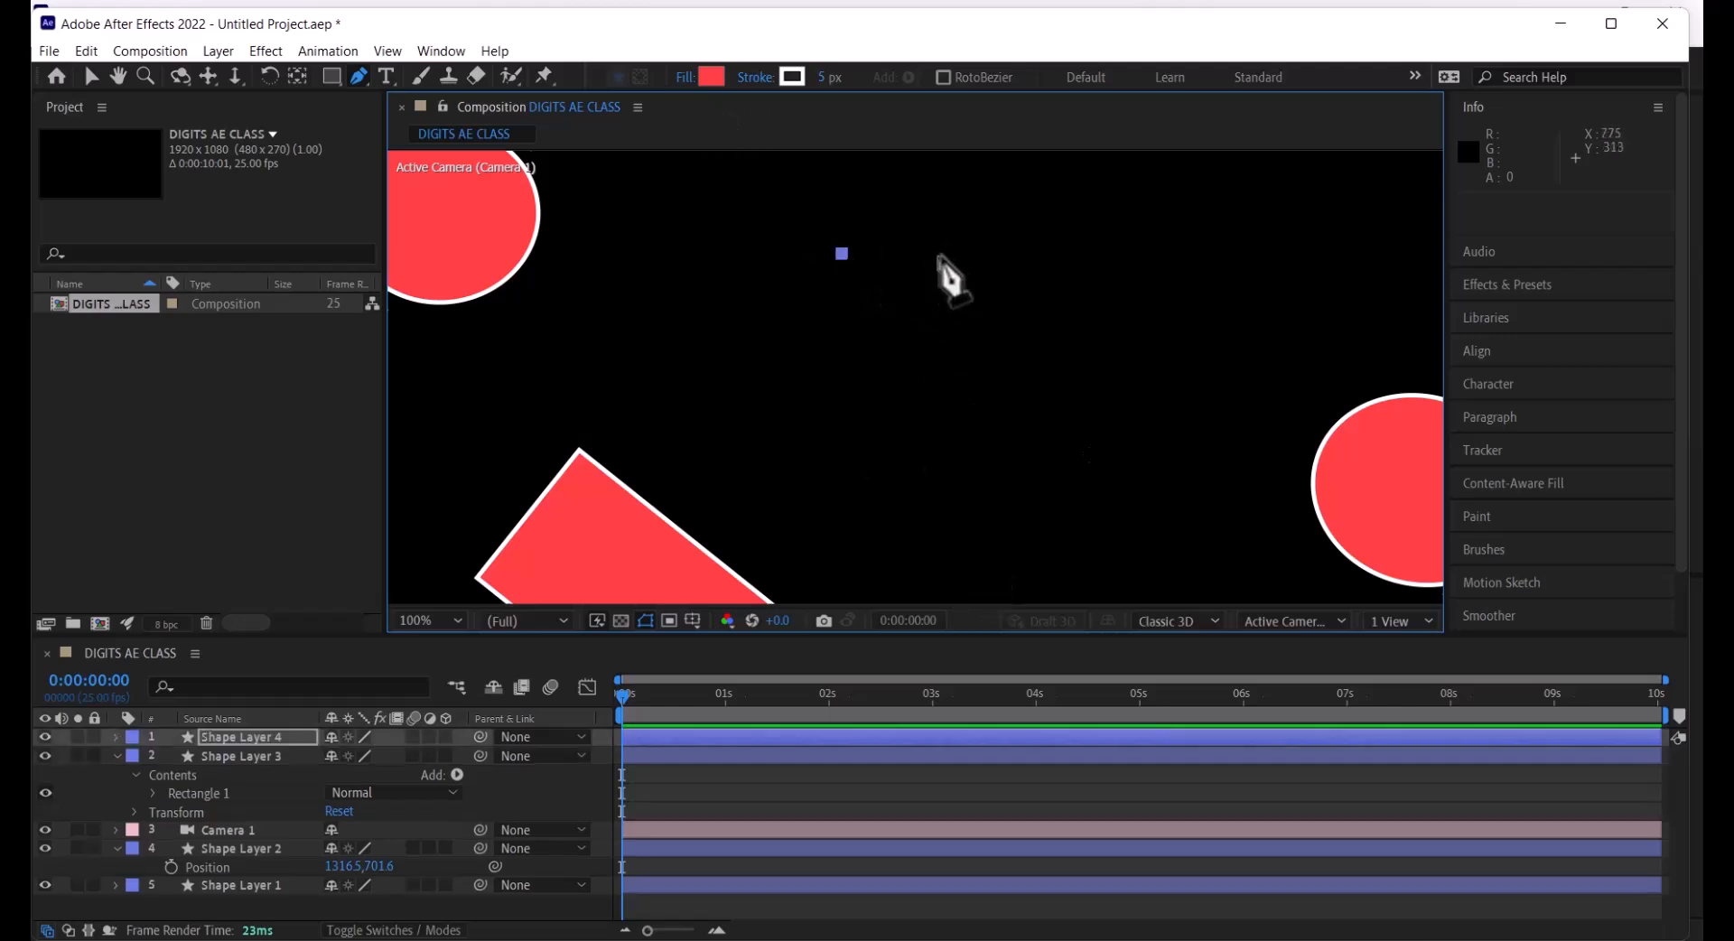
pyautogui.click(1071, 254)
pyautogui.click(1071, 566)
pyautogui.click(856, 566)
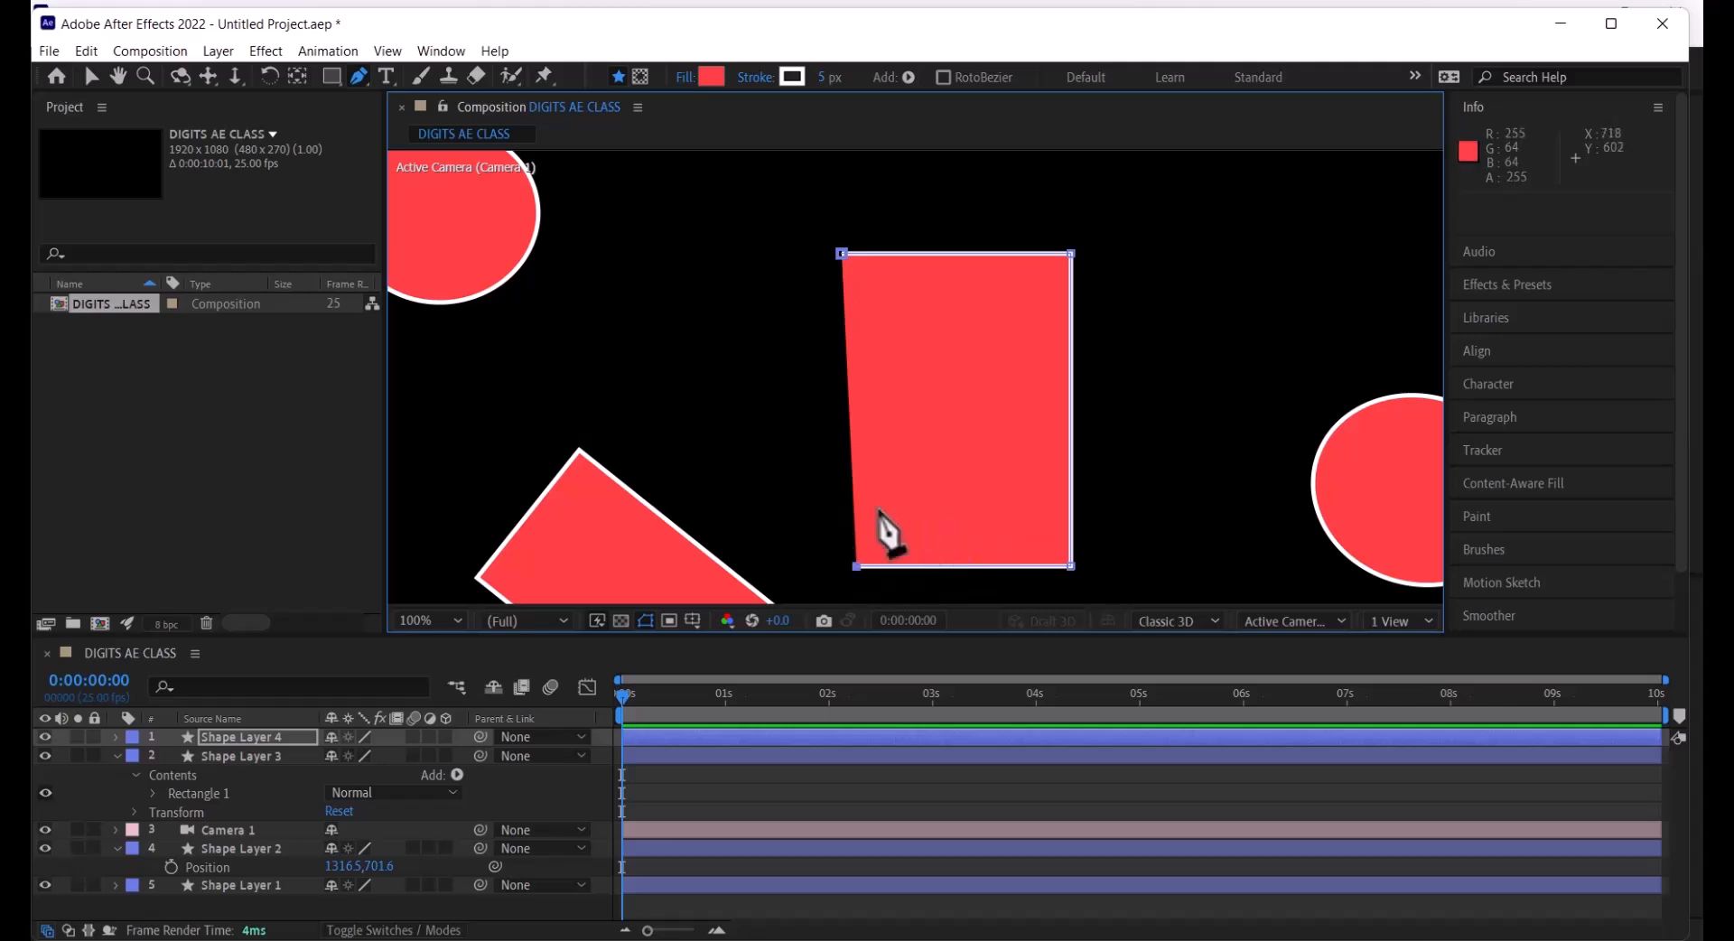
# Add four inner corner points to the pen path and close it into a backward C-shaped bracket
pyautogui.click(905, 517)
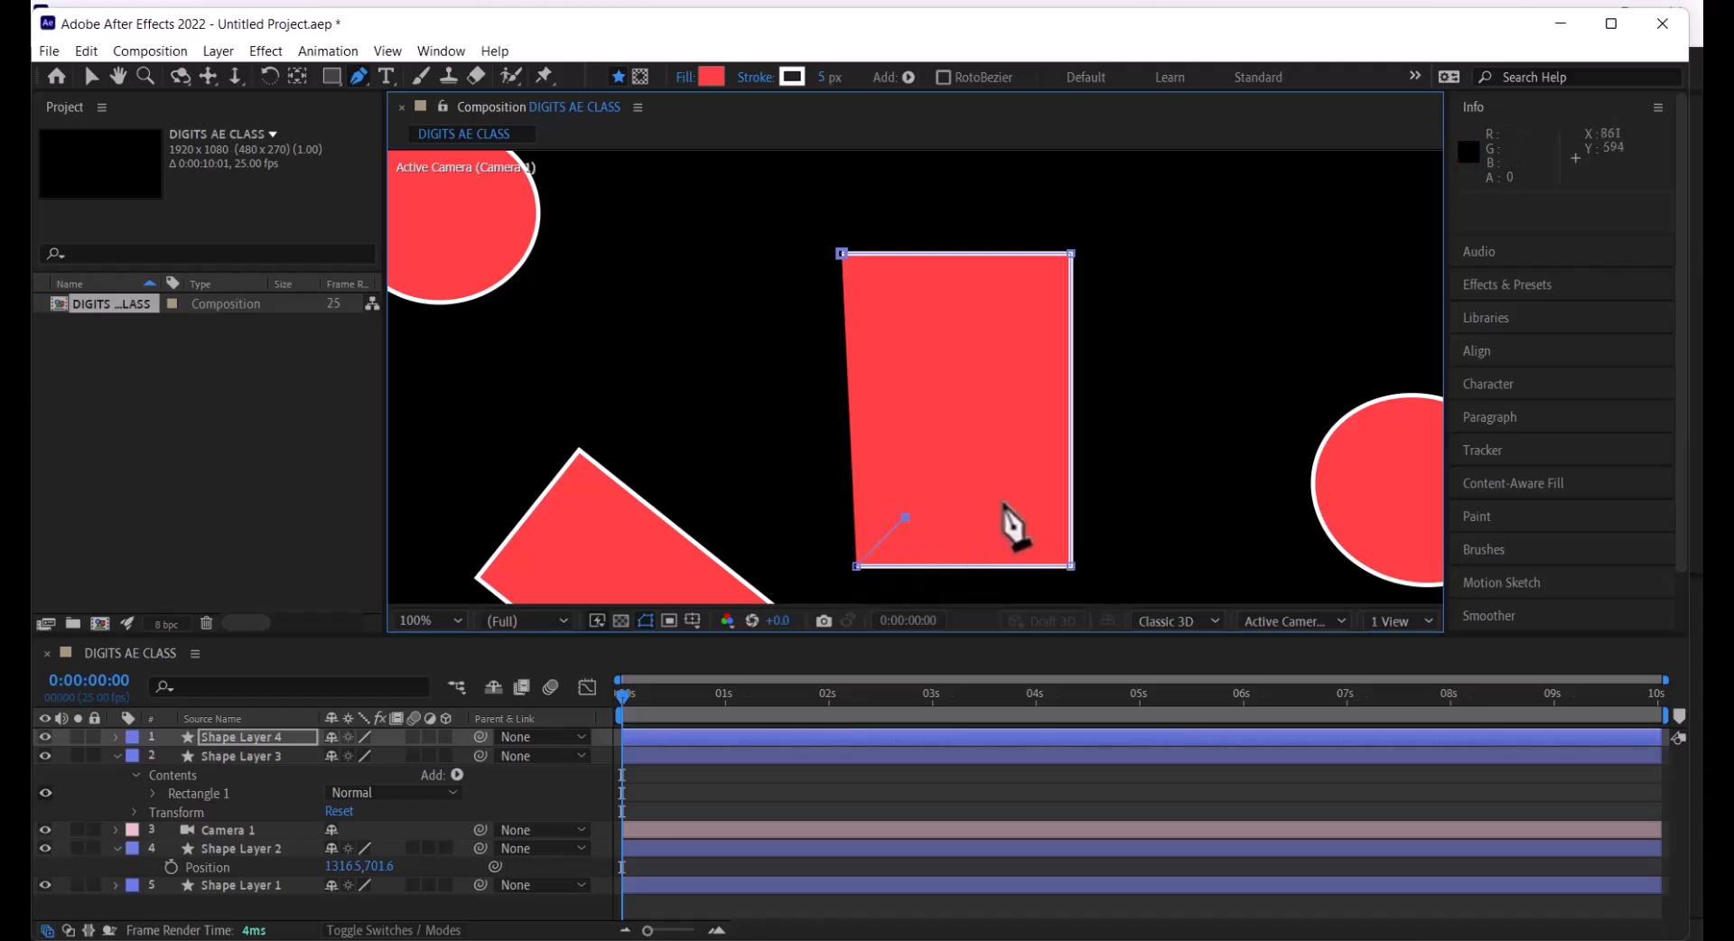
pyautogui.click(1016, 518)
pyautogui.click(1015, 306)
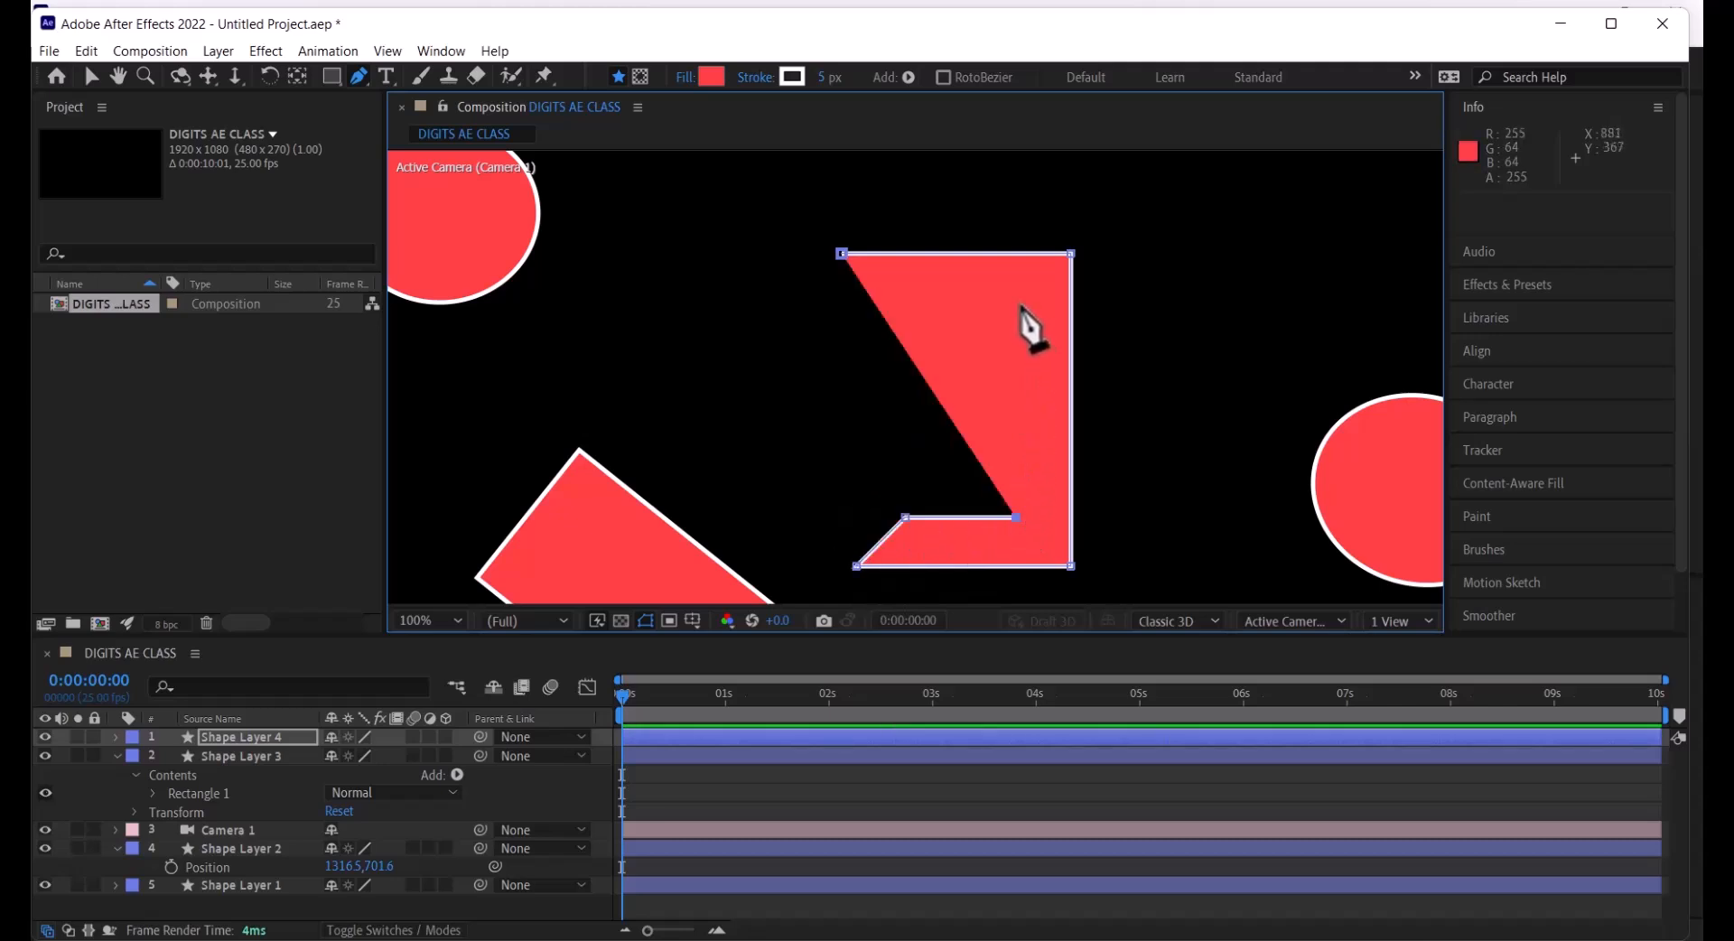
pyautogui.click(892, 305)
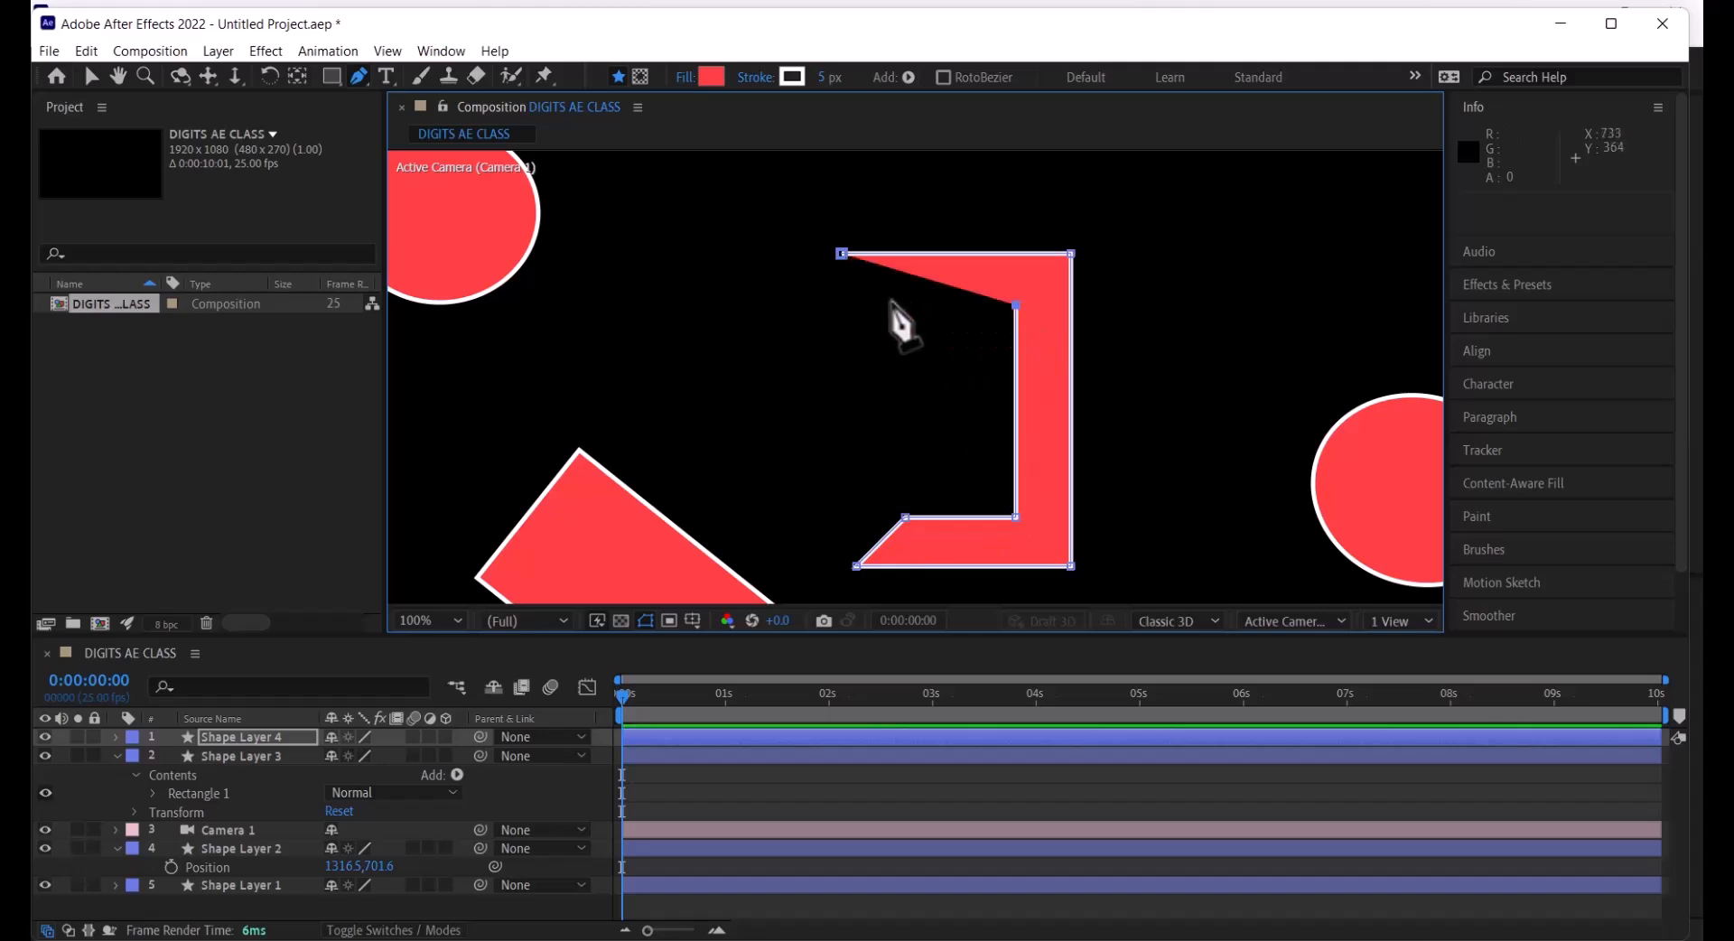
pyautogui.click(842, 254)
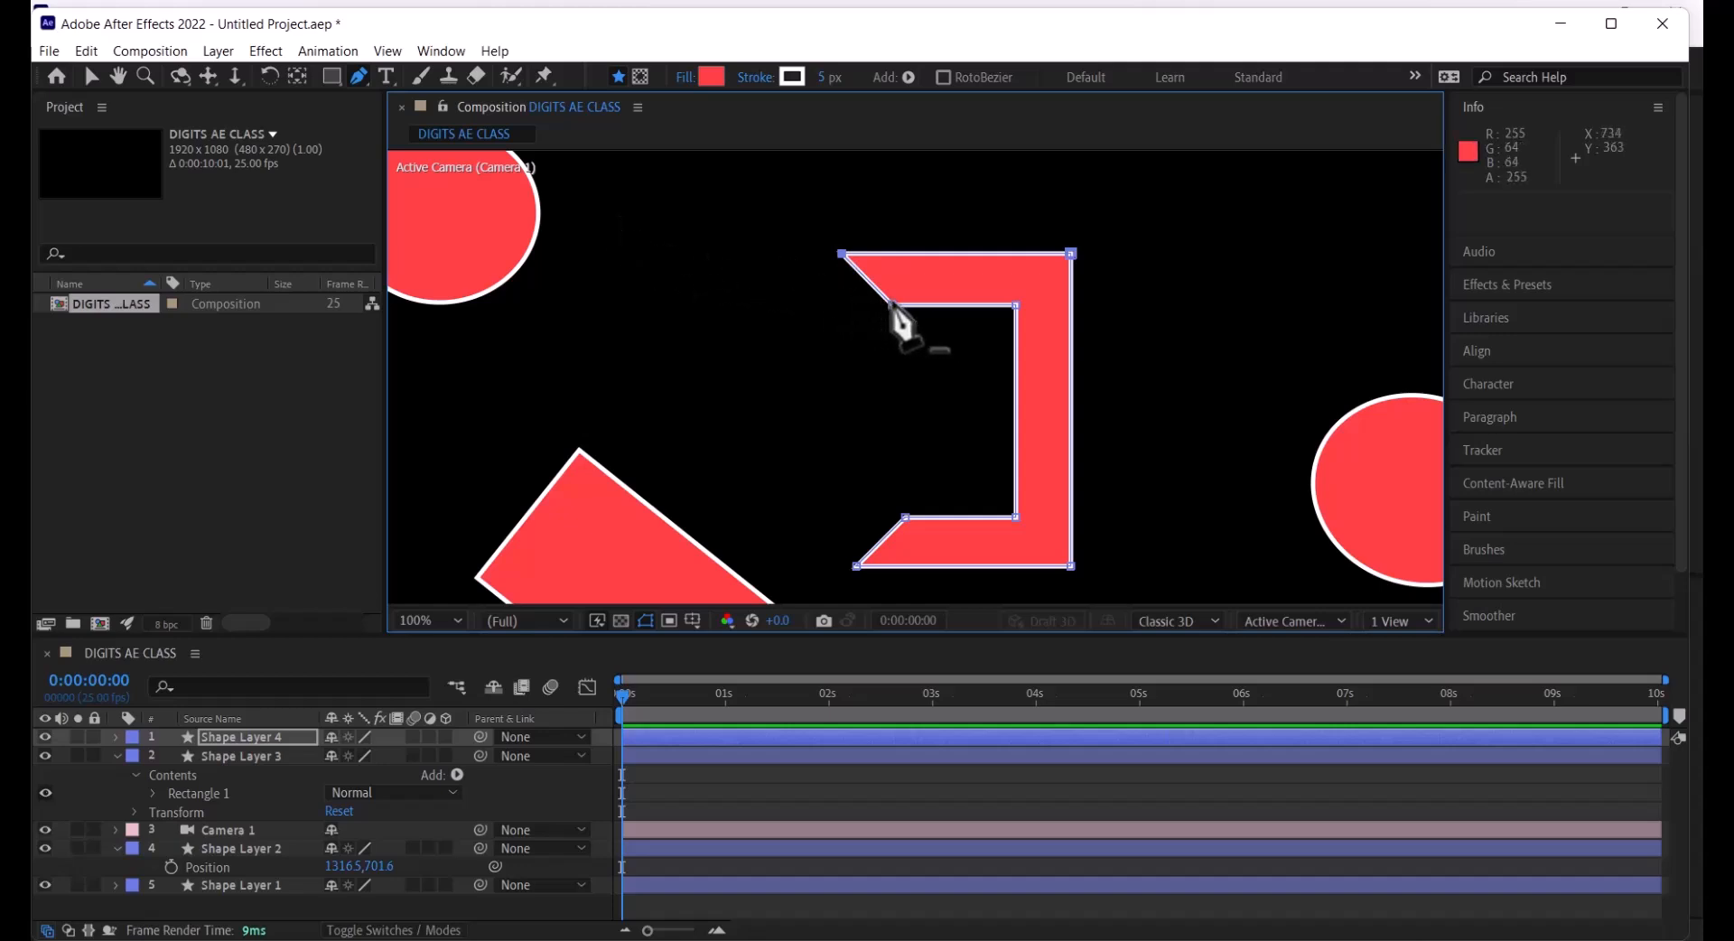
# Curve the two slanted ends of the bracket by pulling horizontal direction handles from their inner points
pyautogui.moveTo(892, 305)
pyautogui.mouseDown()
pyautogui.moveTo(929, 329)
pyautogui.moveTo(910, 307)
pyautogui.mouseUp()
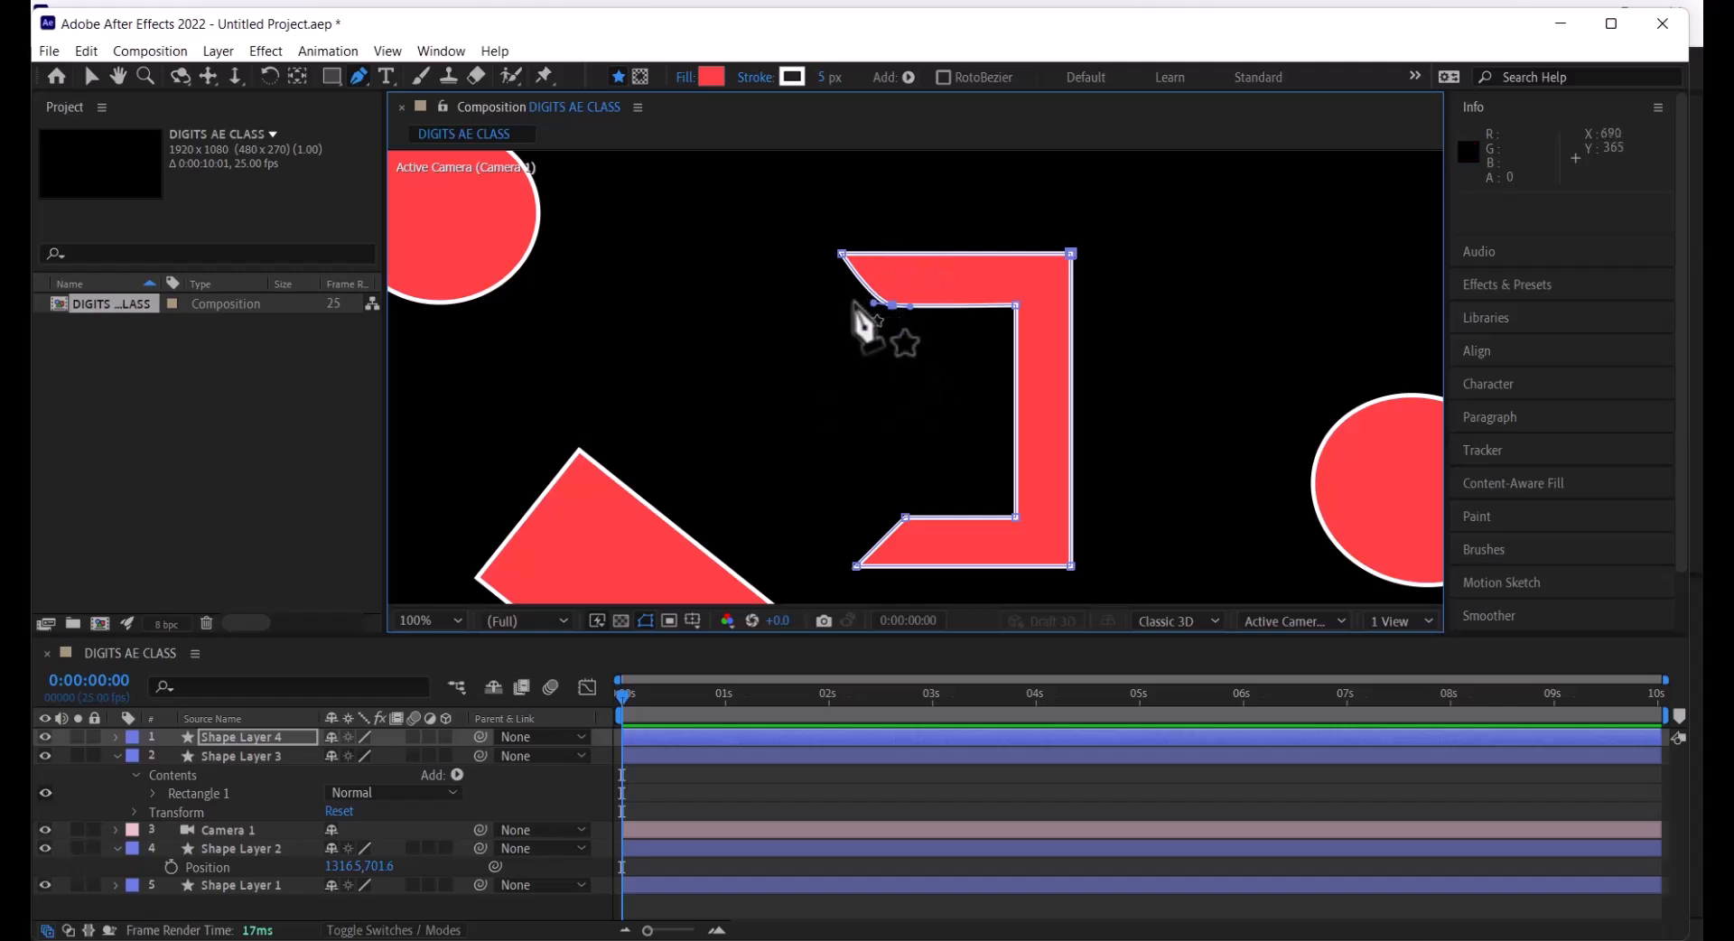
pyautogui.moveTo(873, 304); pyautogui.dragTo(844, 307)
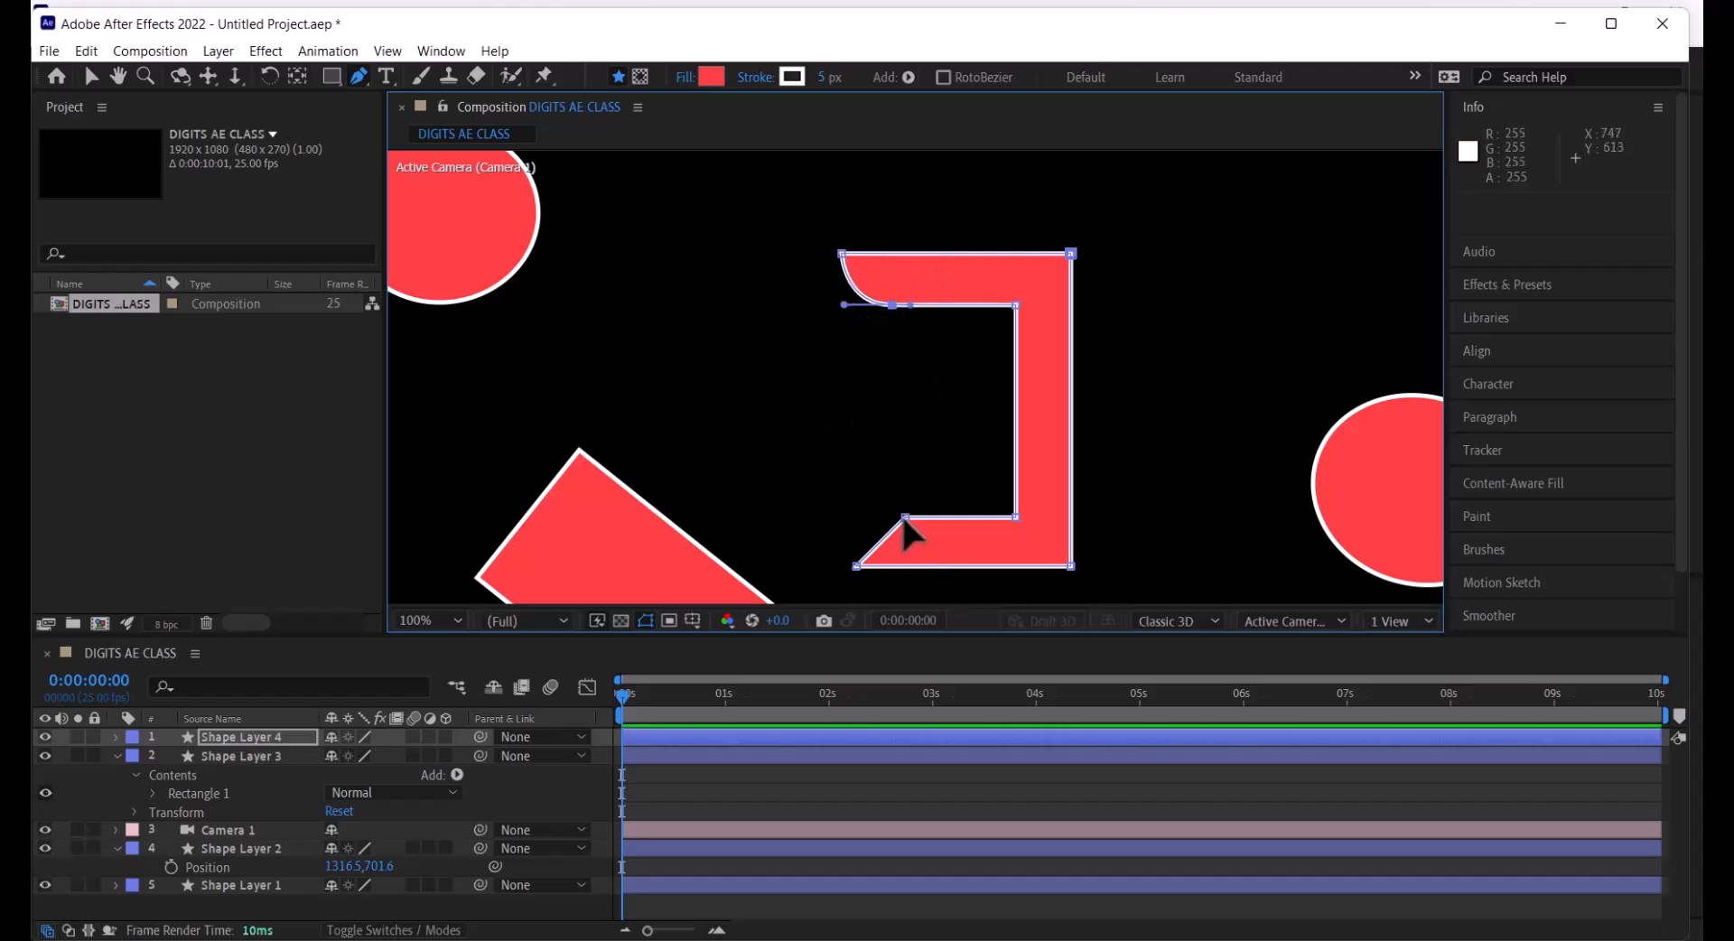
pyautogui.moveTo(904, 516); pyautogui.dragTo(869, 518)
pyautogui.hotkey('ctrl', 'z')
pyautogui.moveTo(856, 522); pyautogui.dragTo(855, 517)
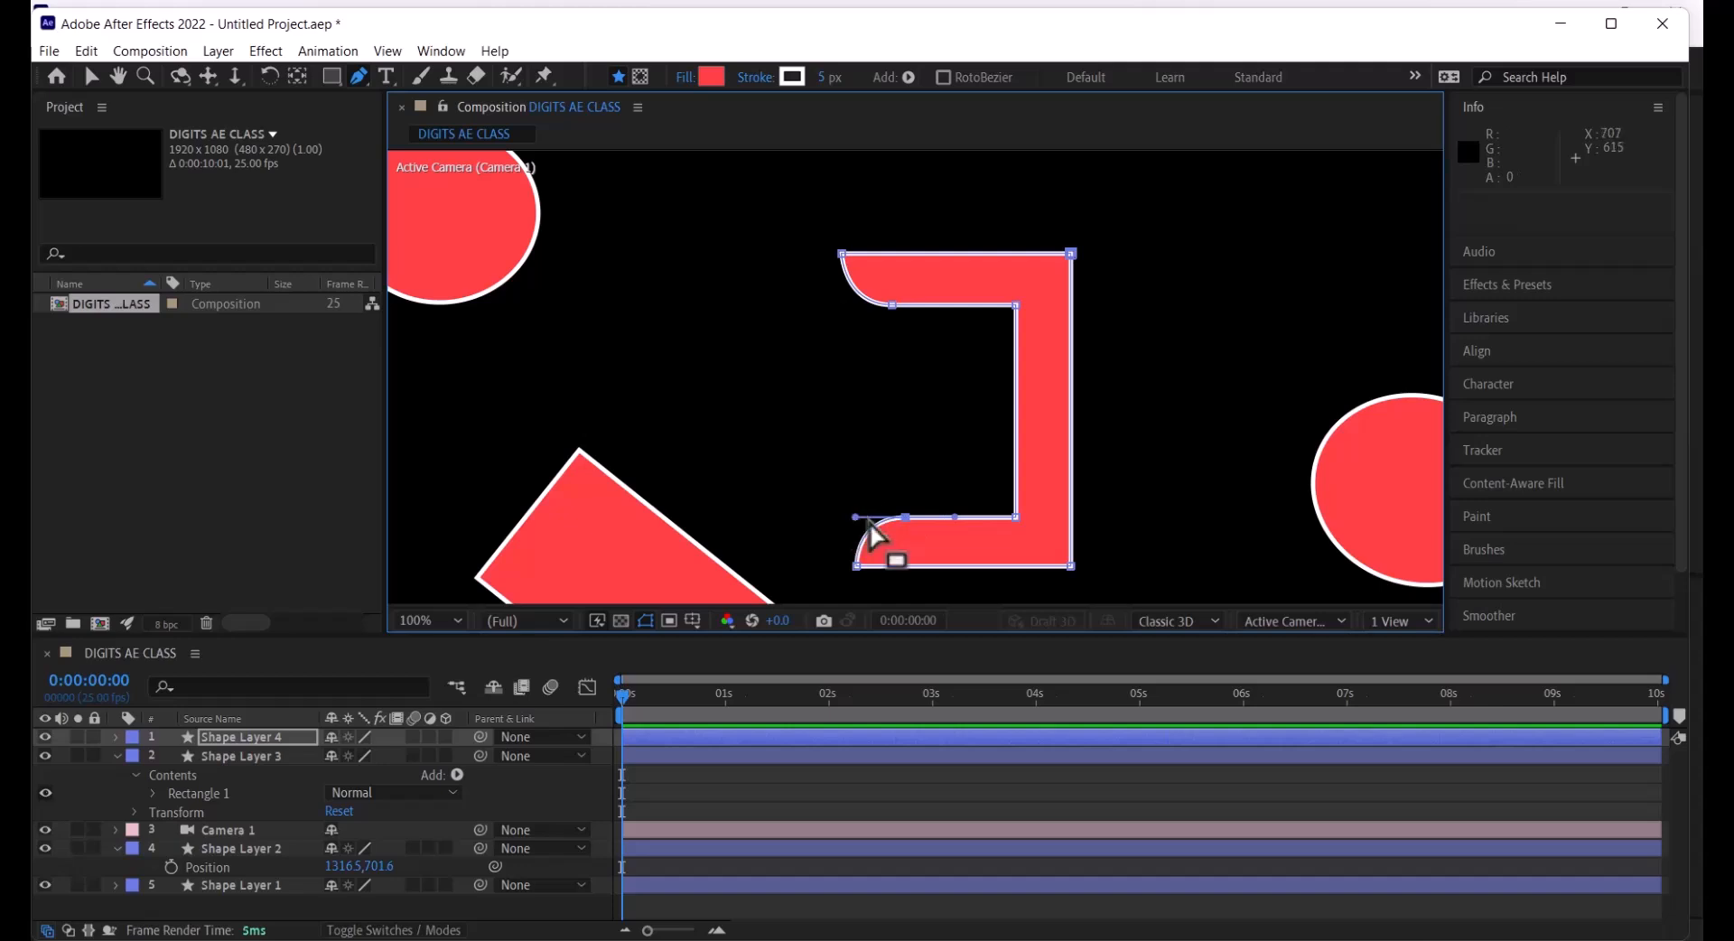
# Round the bracket's two outer corners by adding points beside each, deleting the corner points and pulling out curve handles
pyautogui.click(1039, 567)
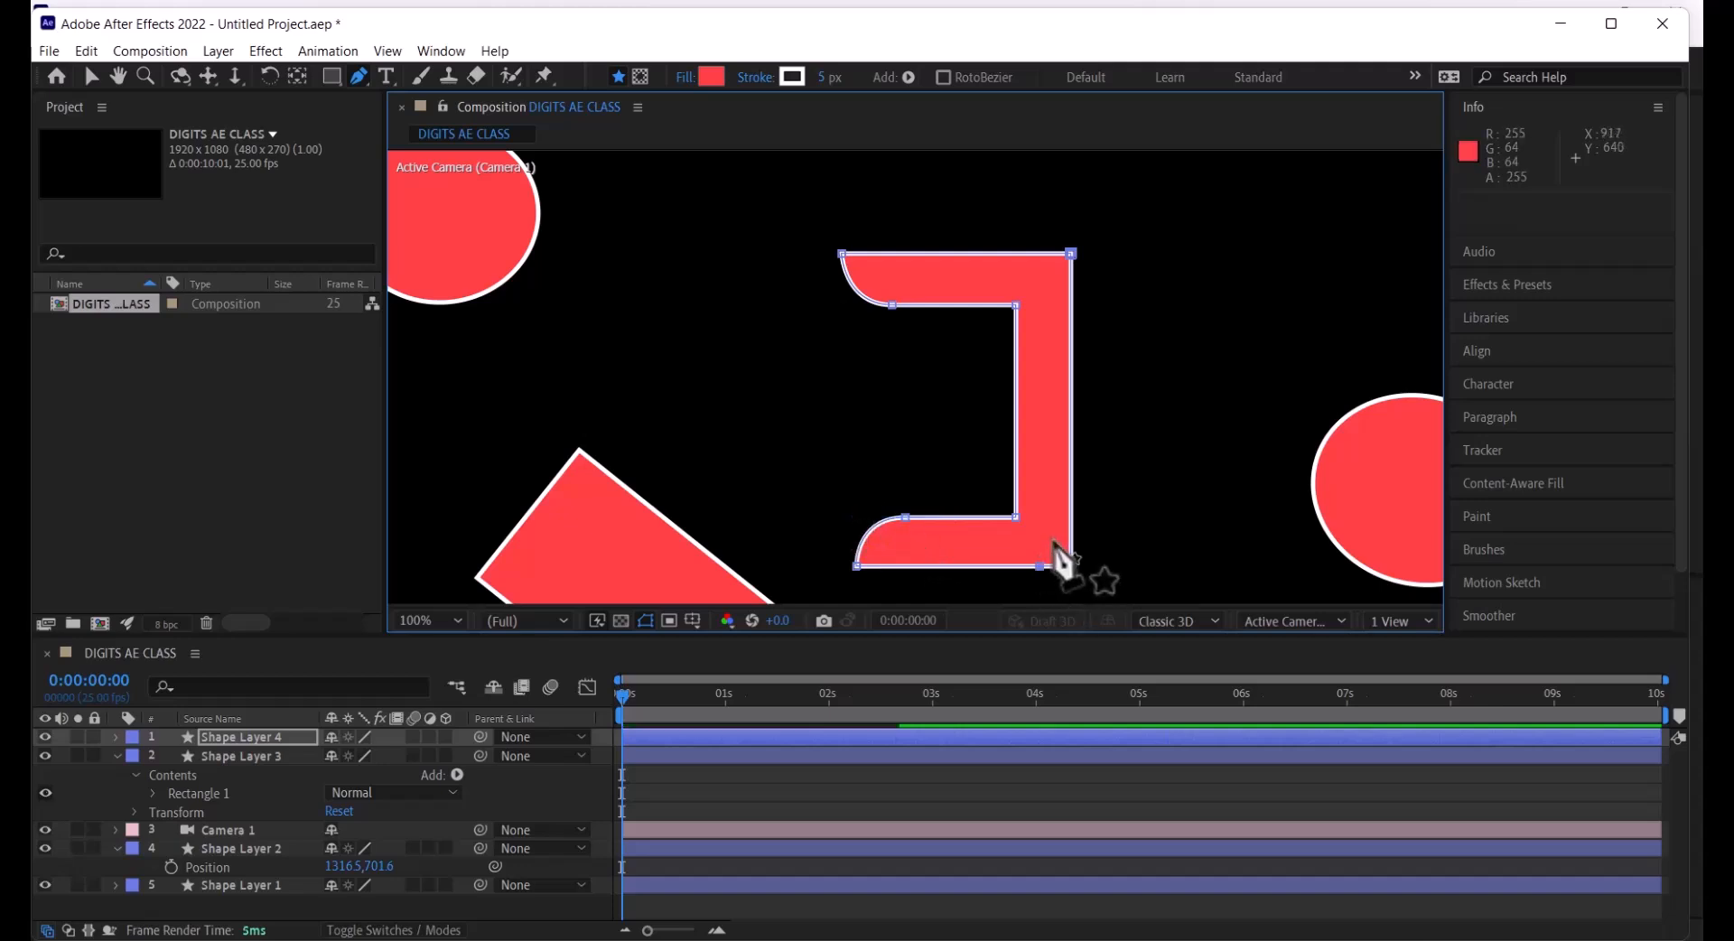
pyautogui.click(1071, 518)
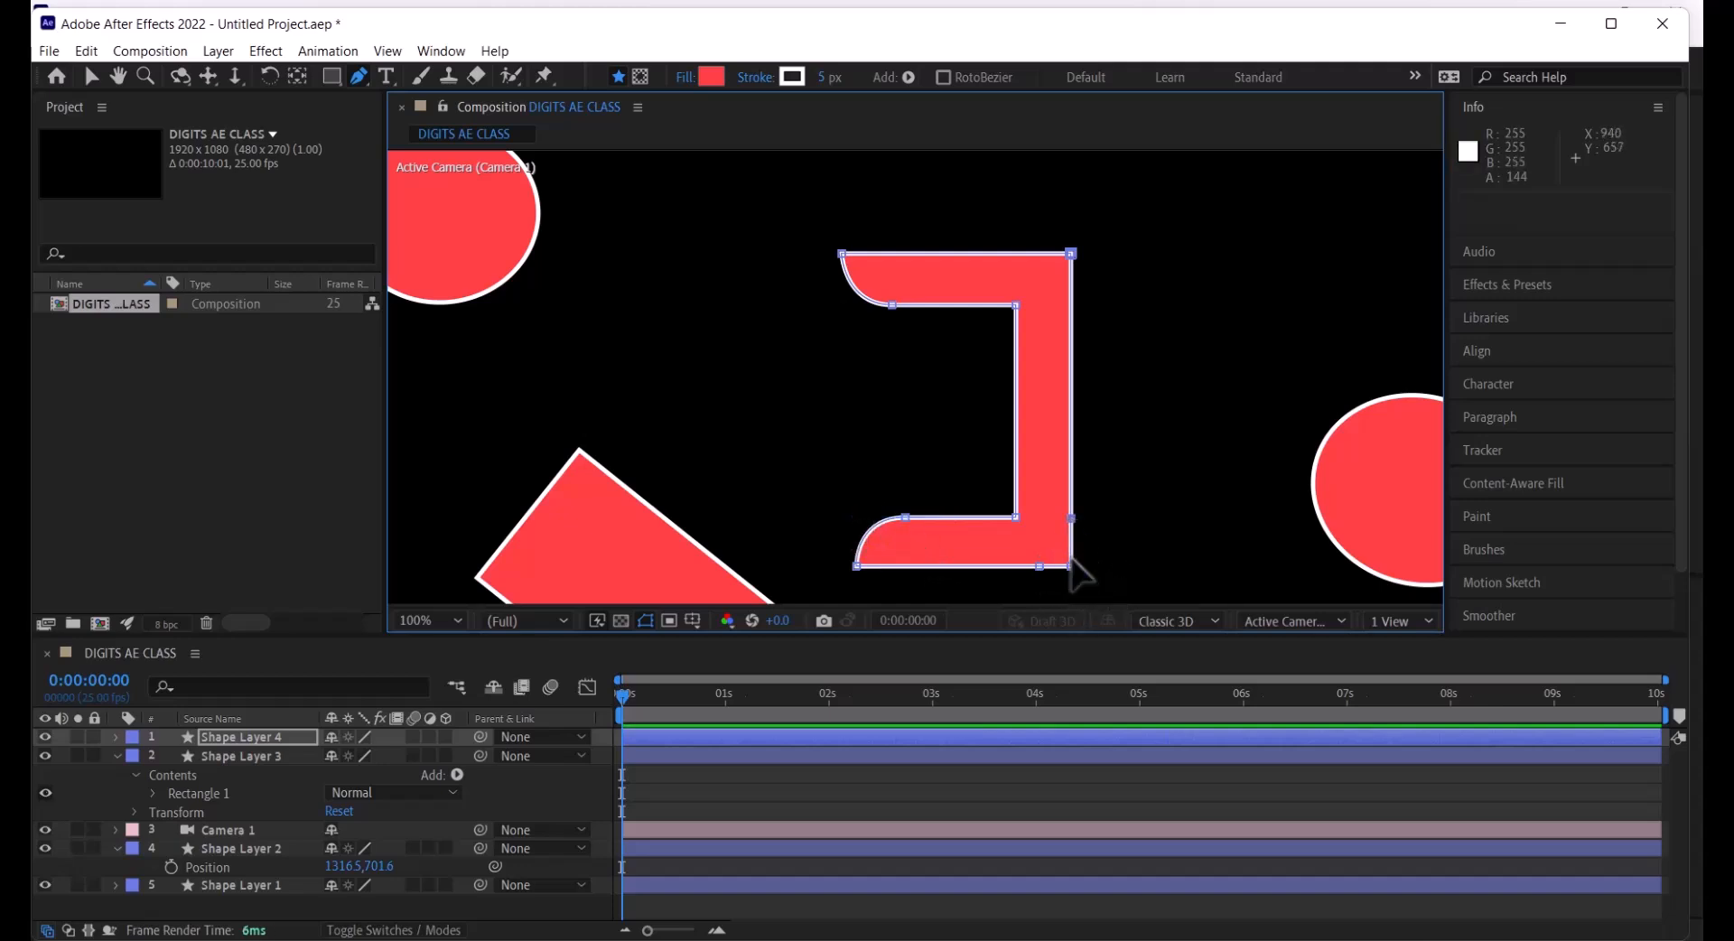
pyautogui.keyDown('ctrl'); pyautogui.click(1071, 567); pyautogui.keyUp('ctrl')
pyautogui.click(1034, 253)
pyautogui.keyDown('ctrl'); pyautogui.click(1071, 253); pyautogui.keyUp('ctrl')
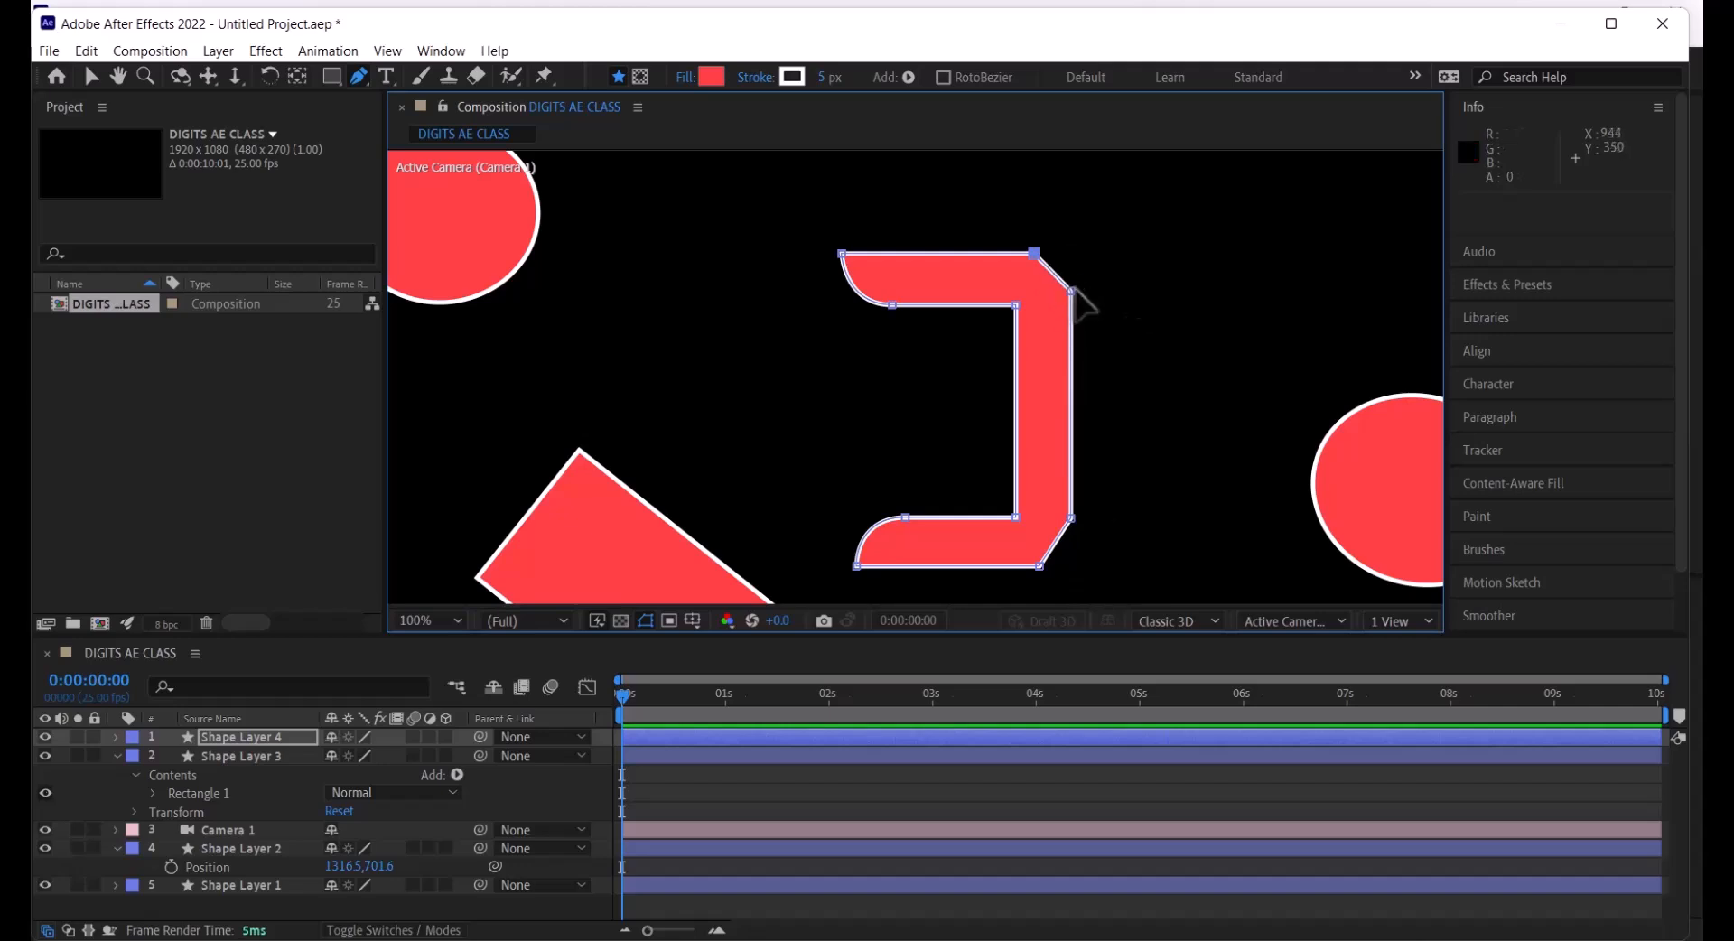
pyautogui.moveTo(1069, 287); pyautogui.dragTo(1070, 253)
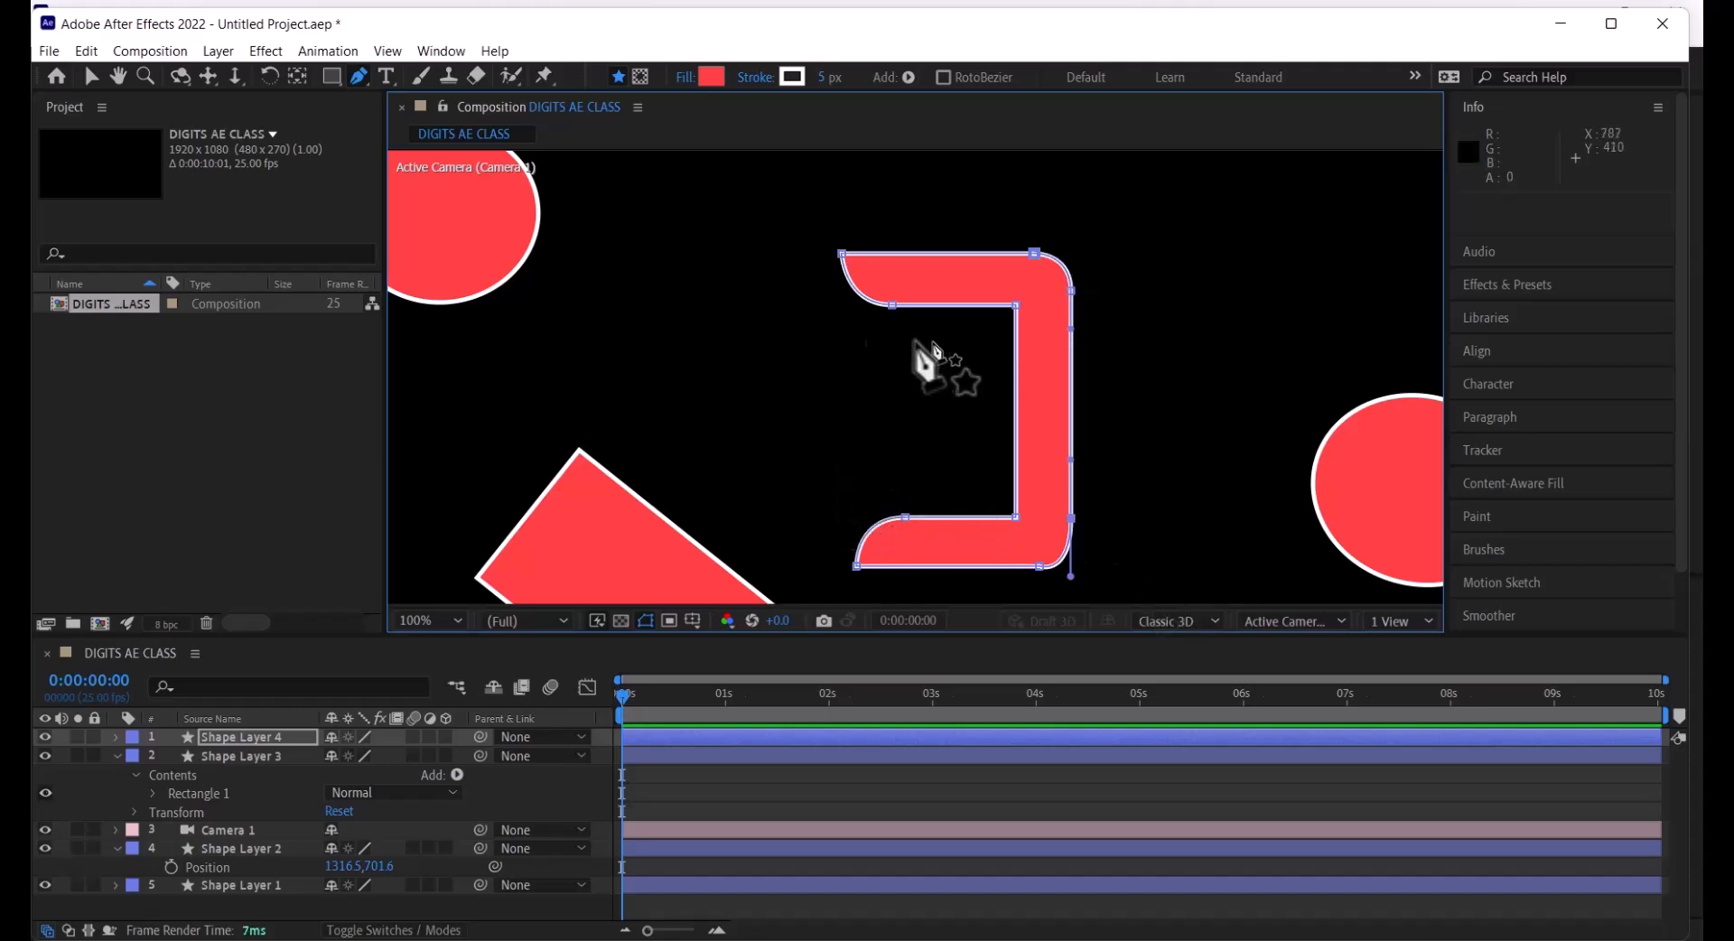
# Move the circle of Shape Layer 2 into the bracket's opening at about 724.5, 510.6 and shrink it to fit inside
pyautogui.click(93, 76)
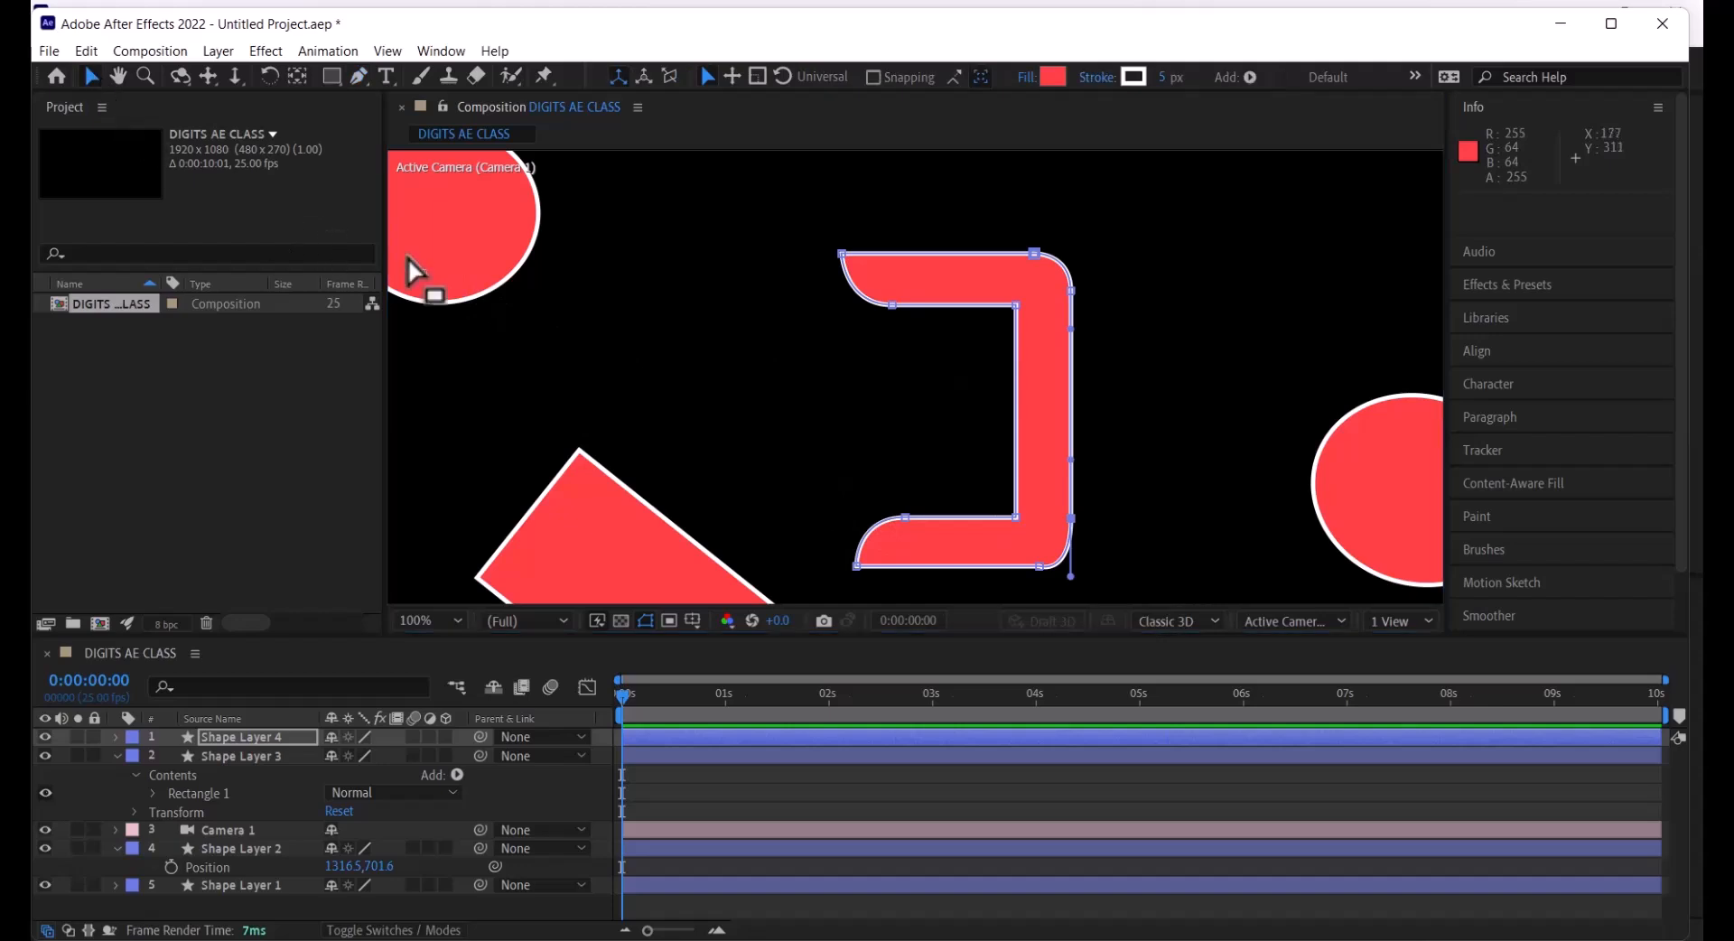
pyautogui.click(1403, 514)
pyautogui.moveTo(1410, 532); pyautogui.dragTo(876, 388)
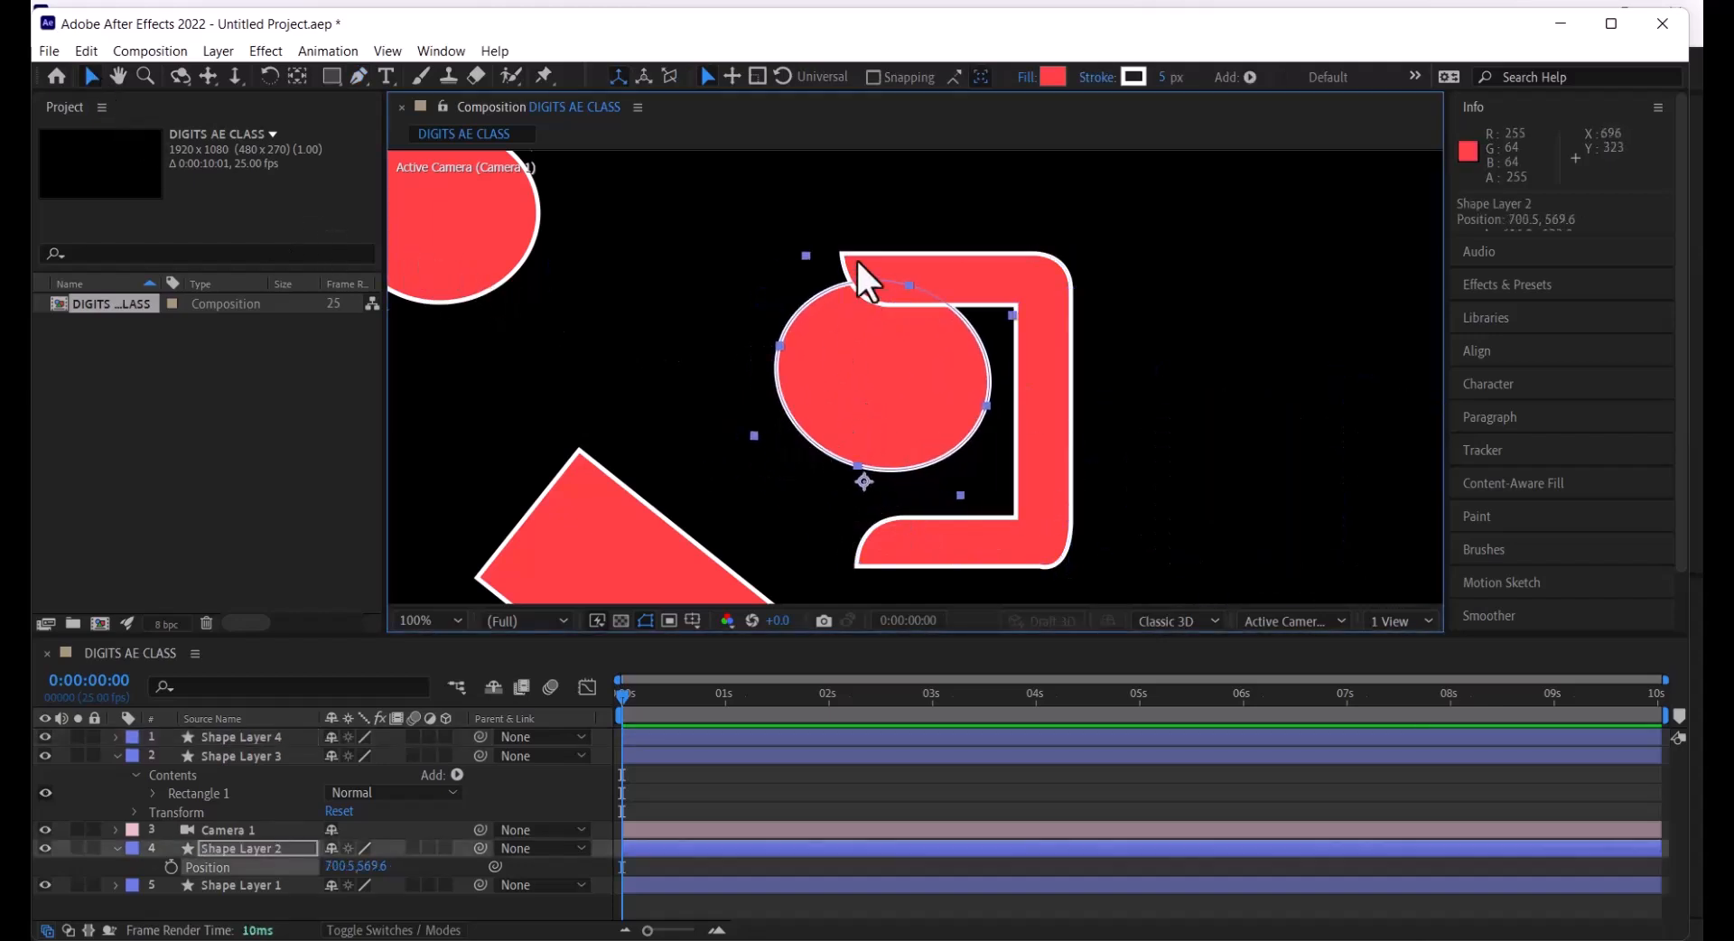
pyautogui.moveTo(806, 257); pyautogui.dragTo(853, 361)
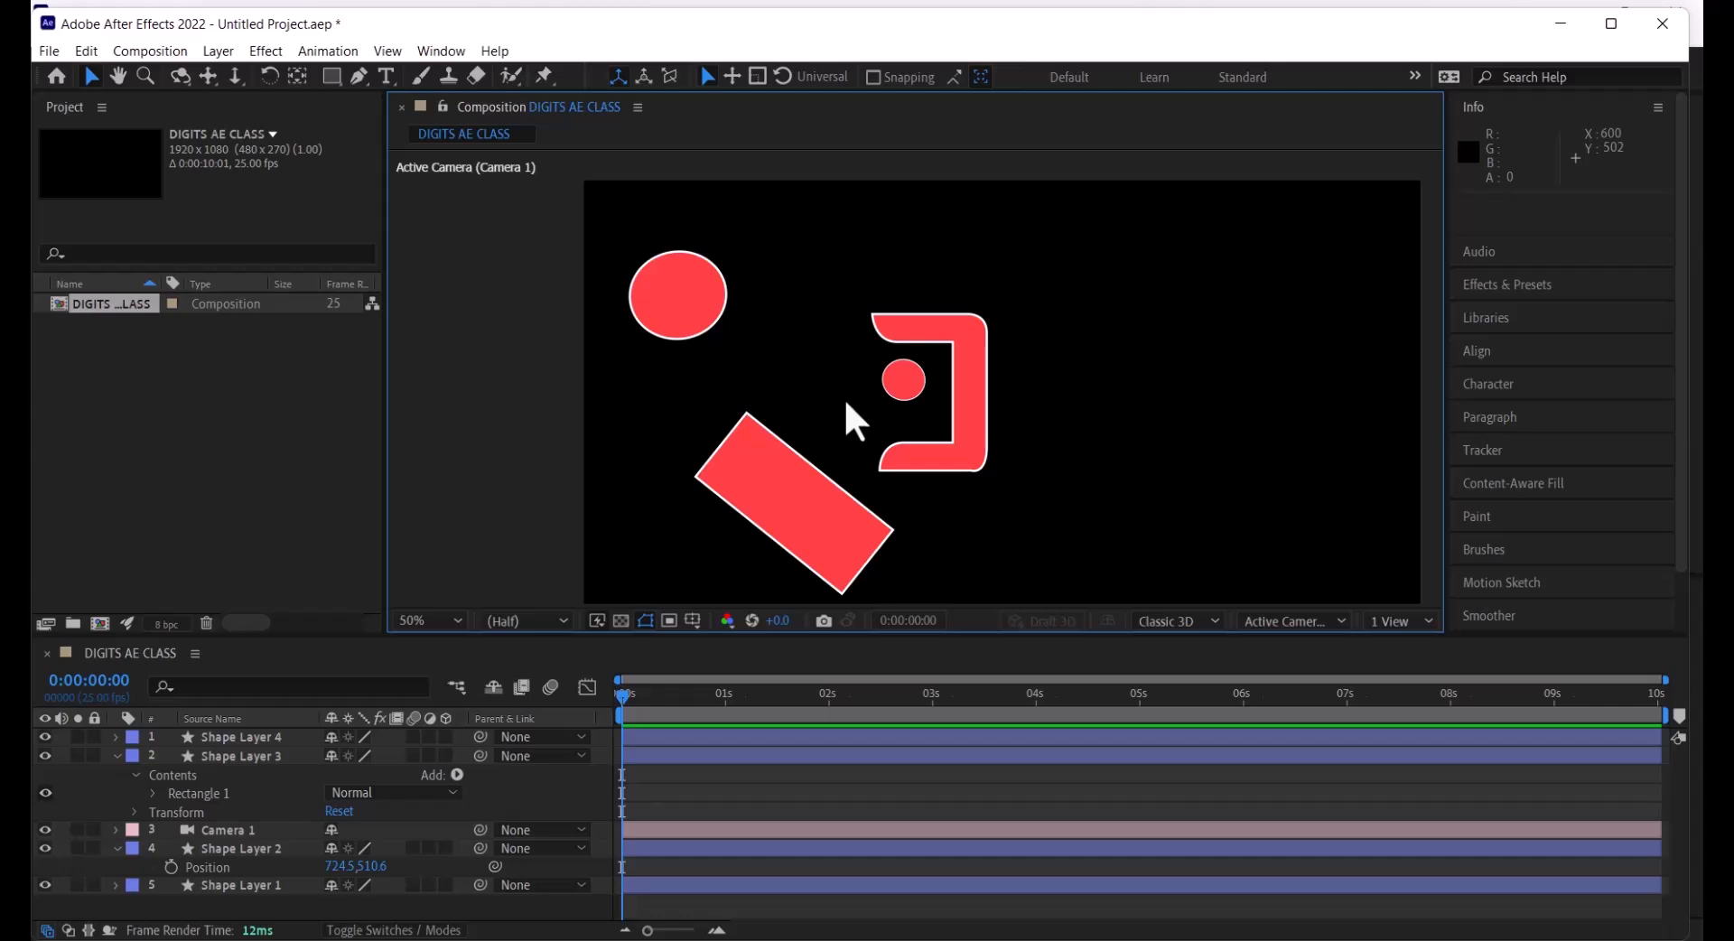
# Add a horizontal text layer above the bracket reading "You will be able to type", correcting the capital O to lowercase
pyautogui.click(385, 78)
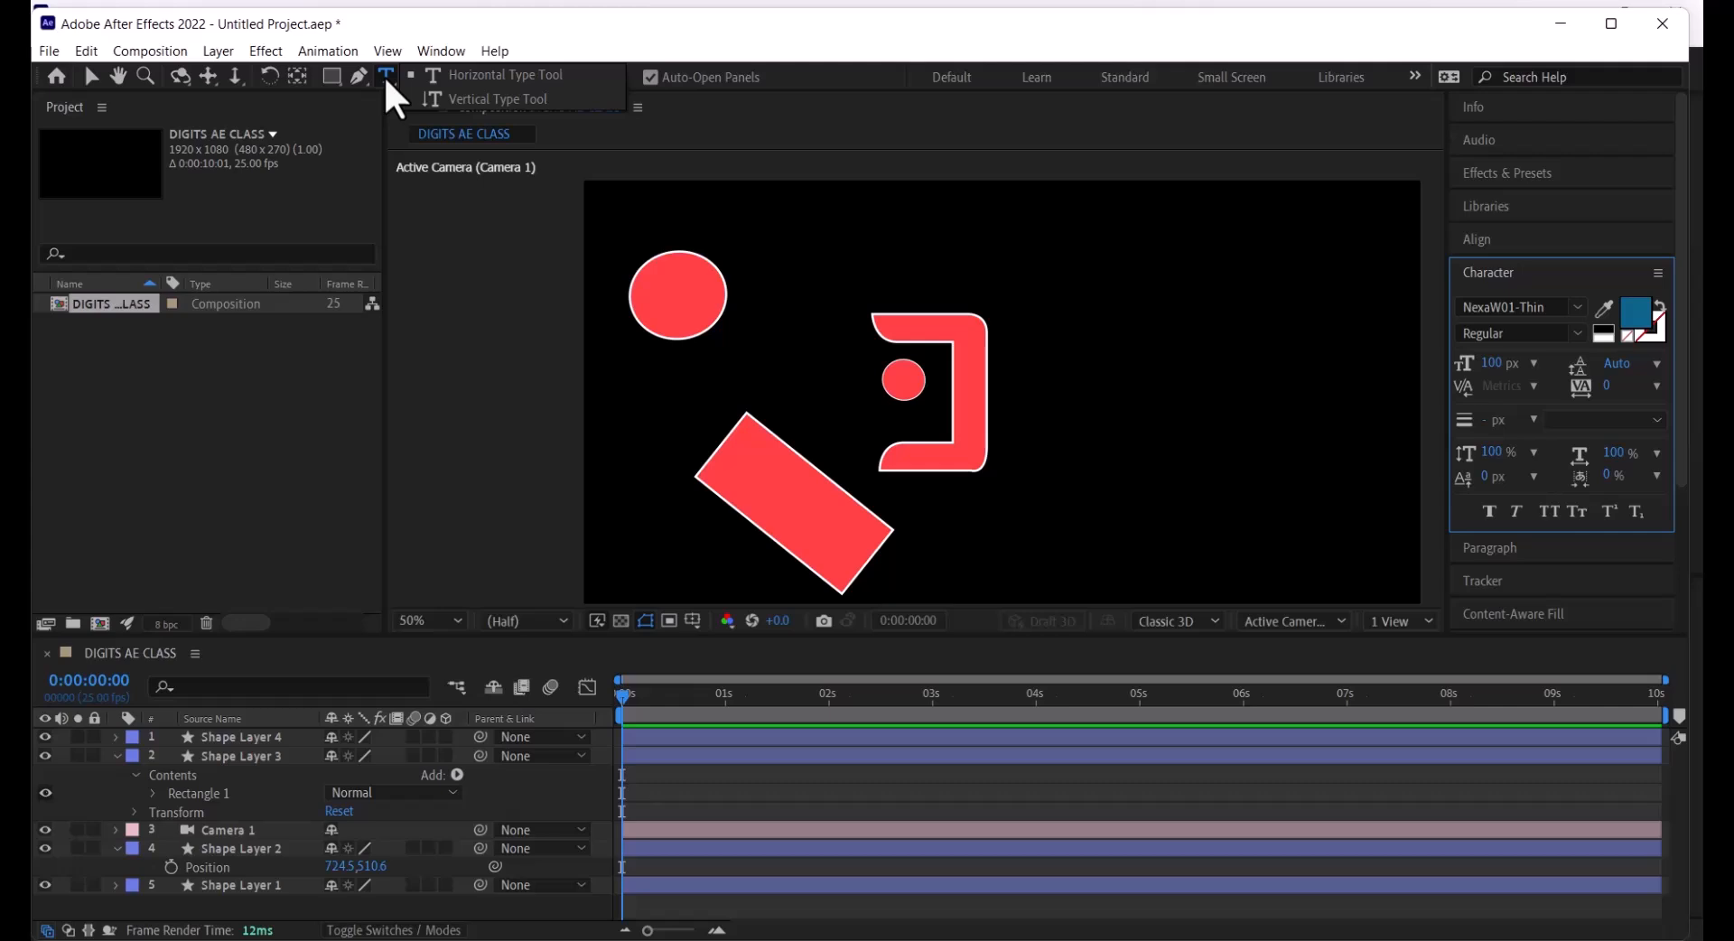
pyautogui.click(496, 74)
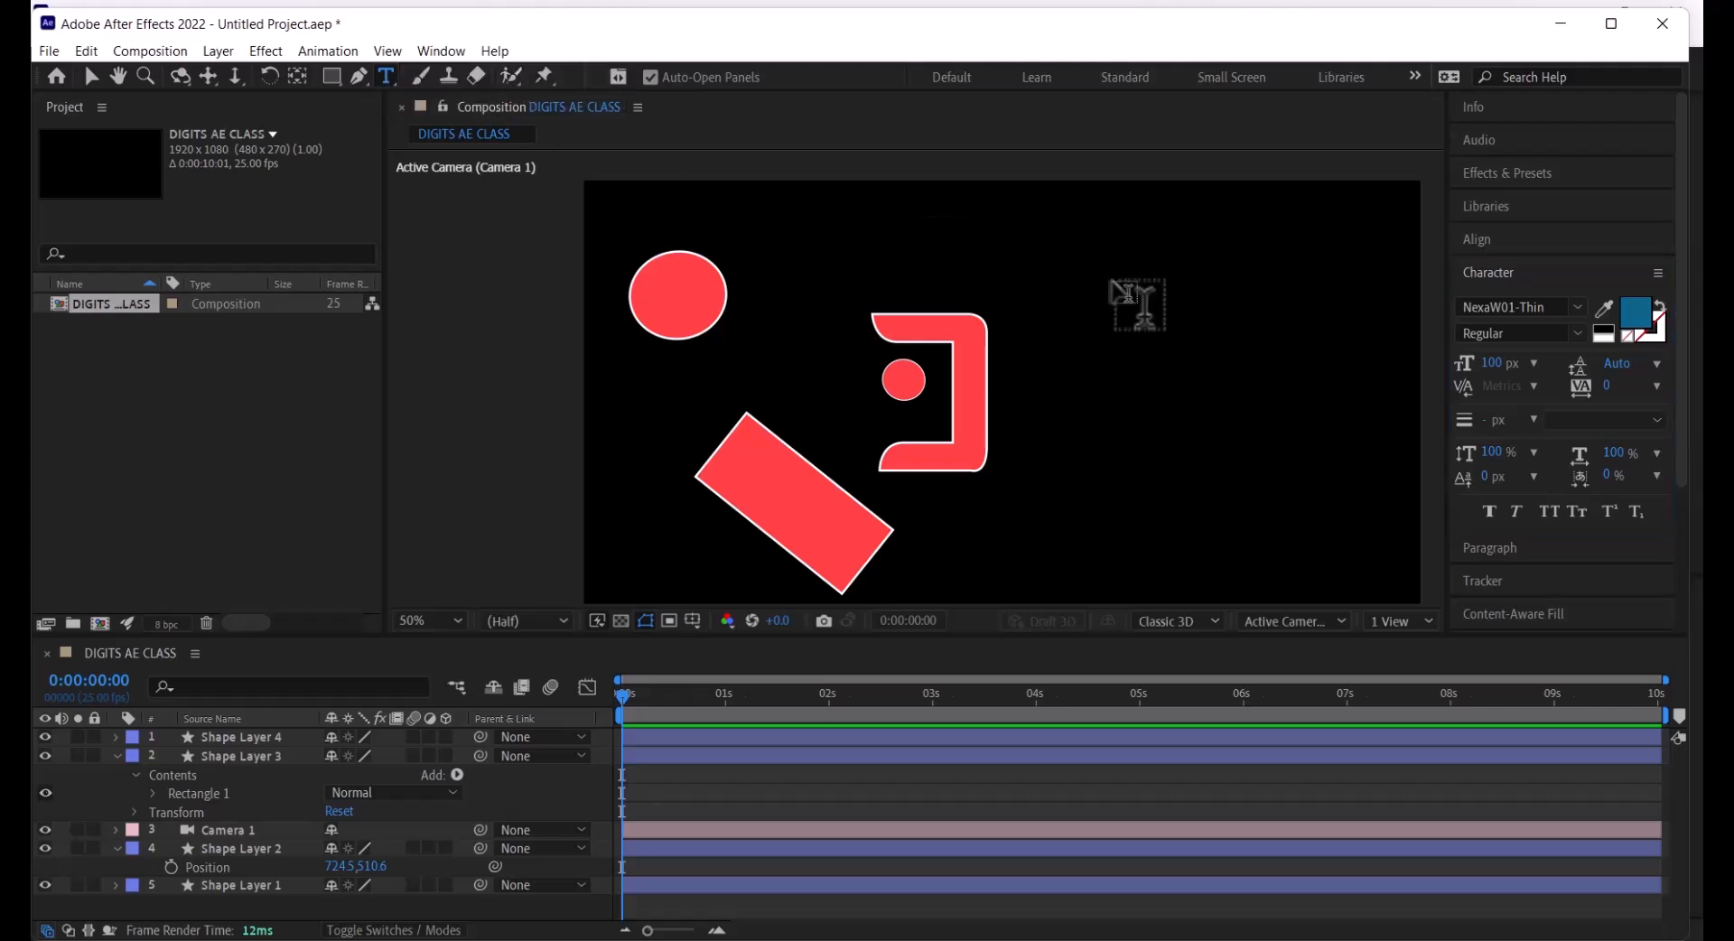
pyautogui.click(903, 269)
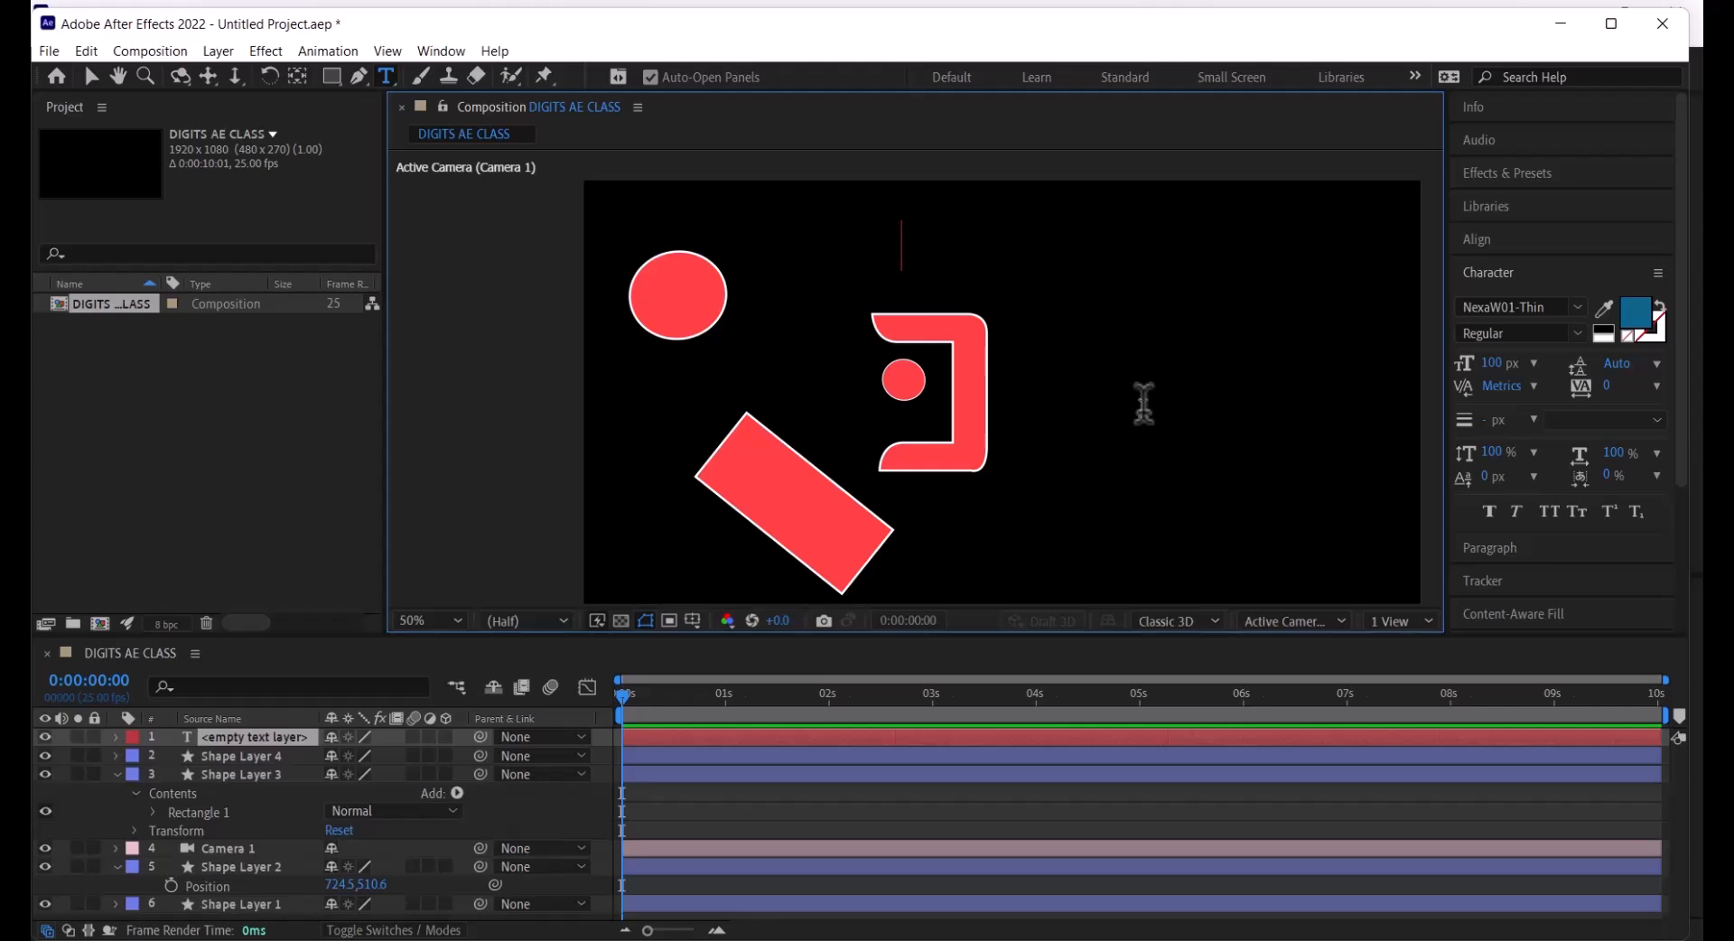
pyautogui.write('YOu will')
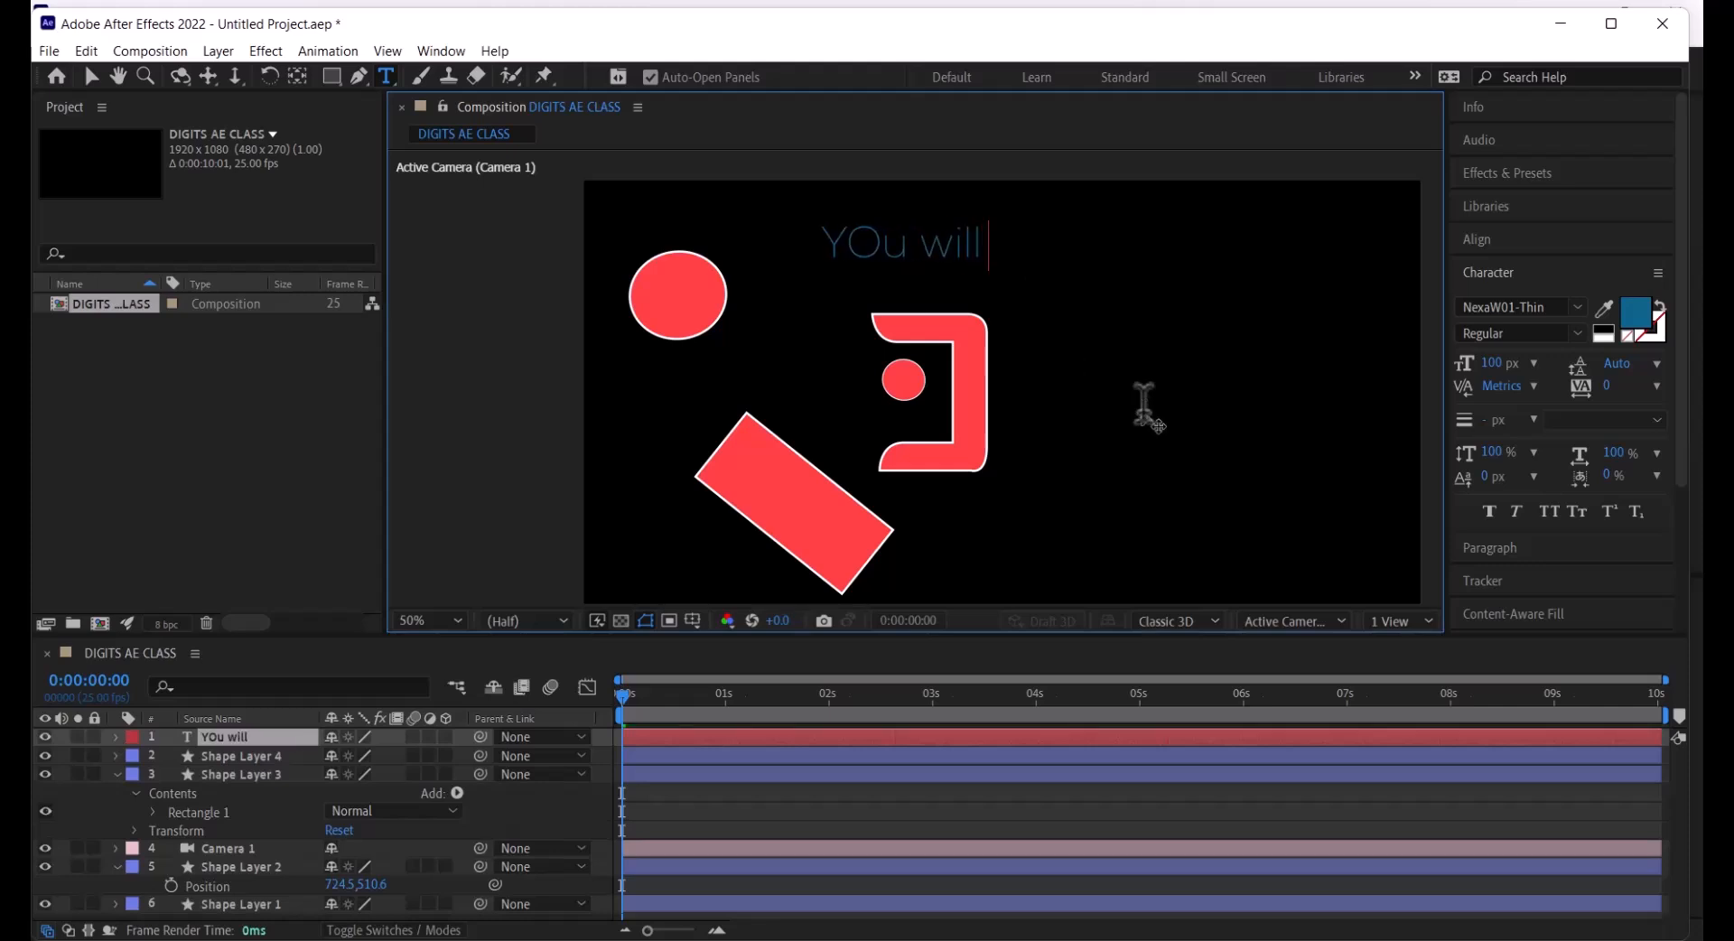
pyautogui.write(' wbe')
pyautogui.press('BackSpace')
pyautogui.press('BackSpace')
pyautogui.press('BackSpace')
pyautogui.write('be able to ')
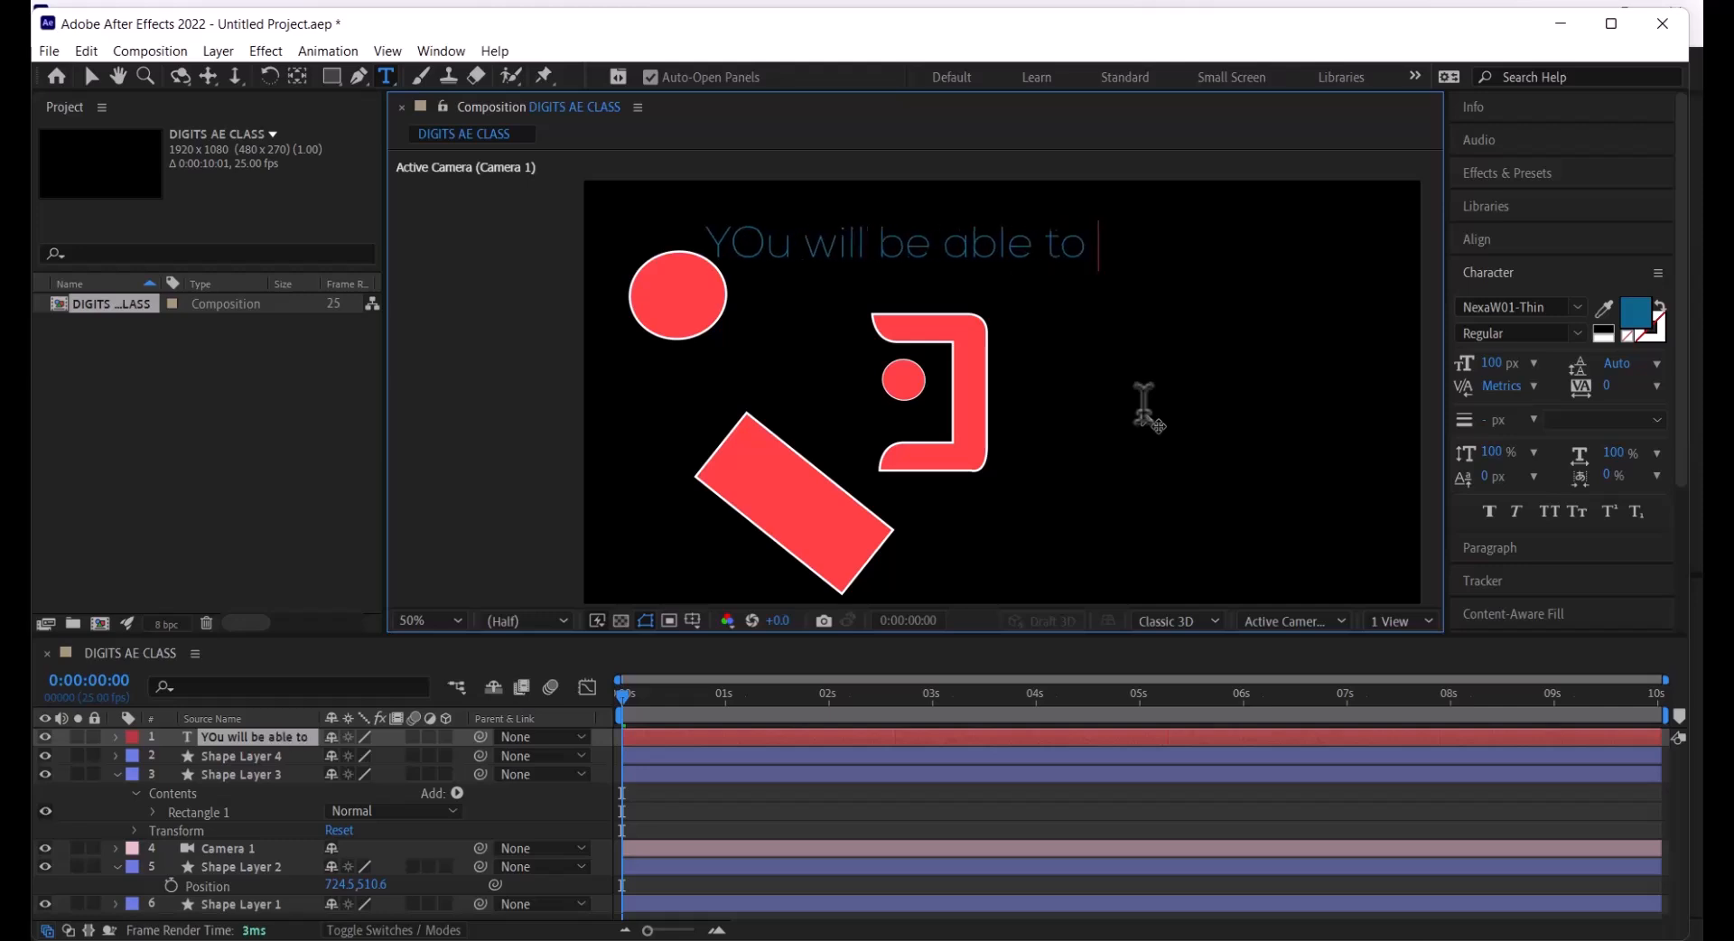
pyautogui.write('type')
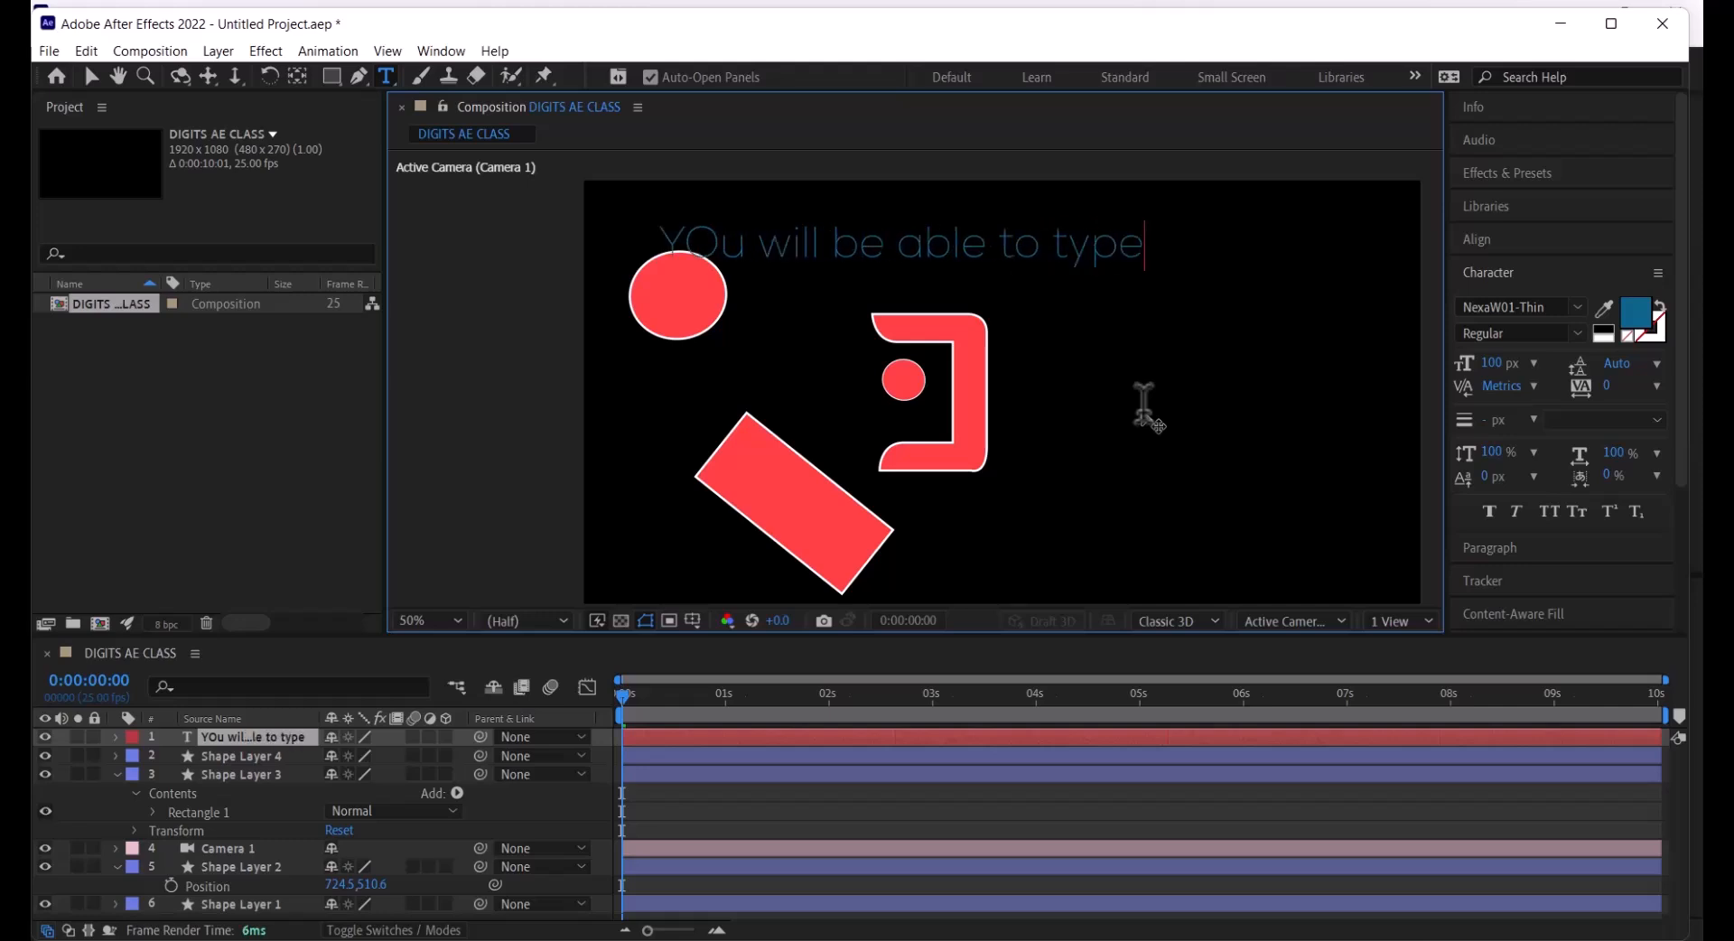
pyautogui.moveTo(722, 237); pyautogui.dragTo(701, 236)
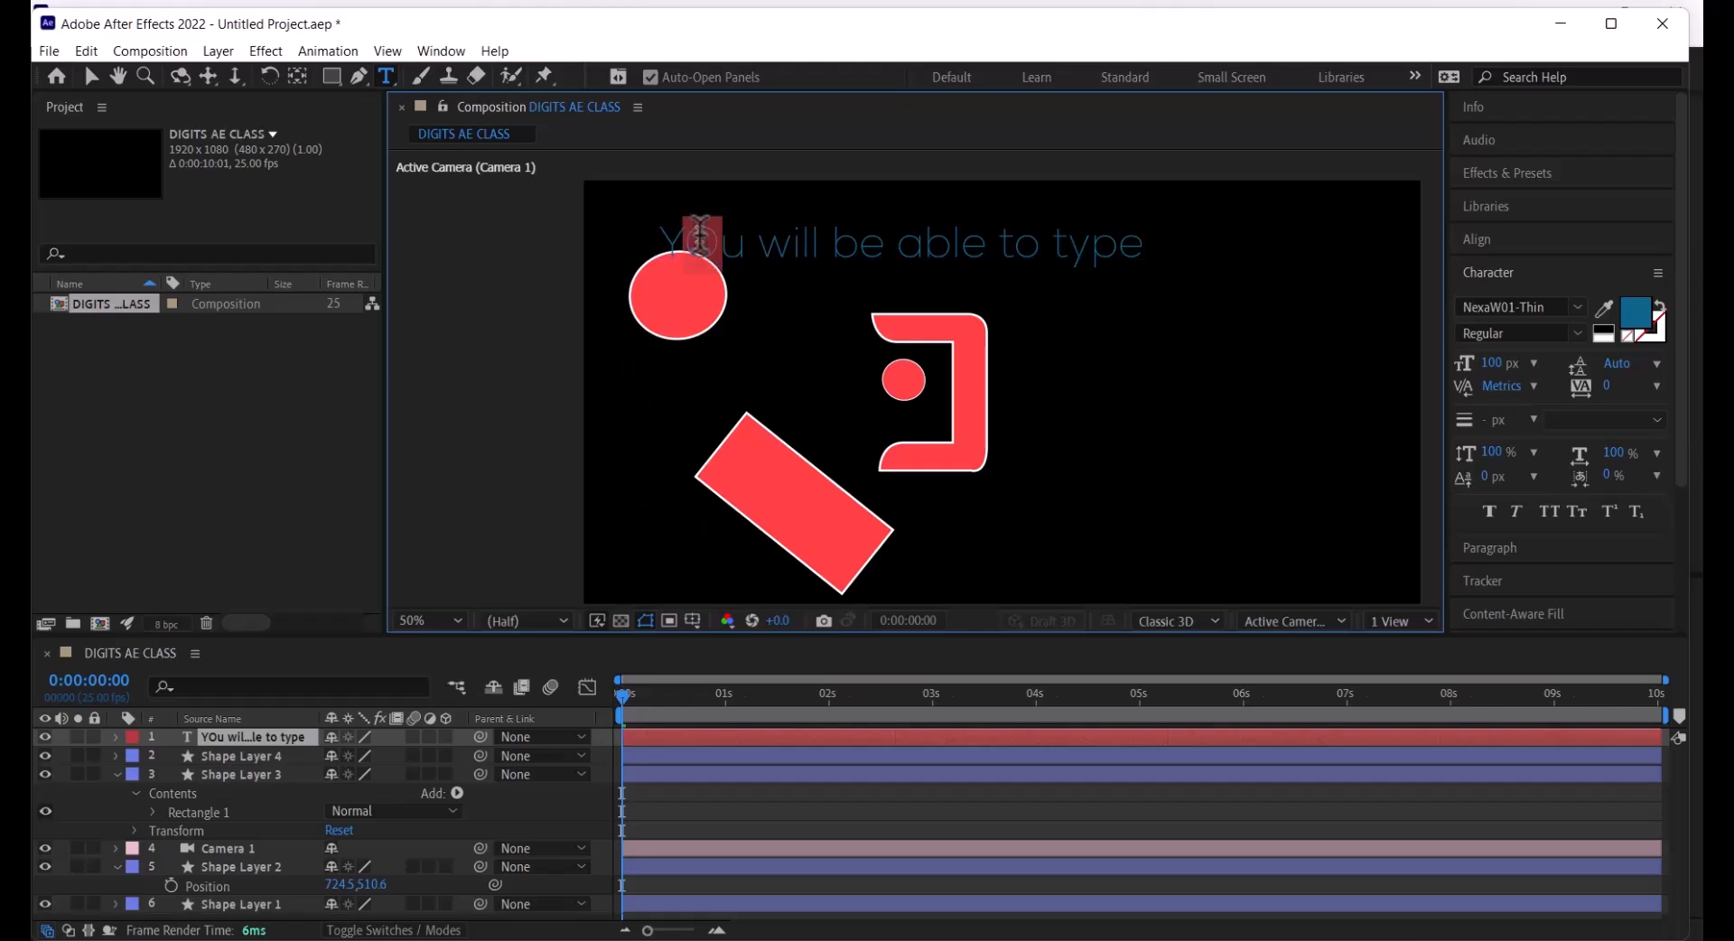
pyautogui.write('o')
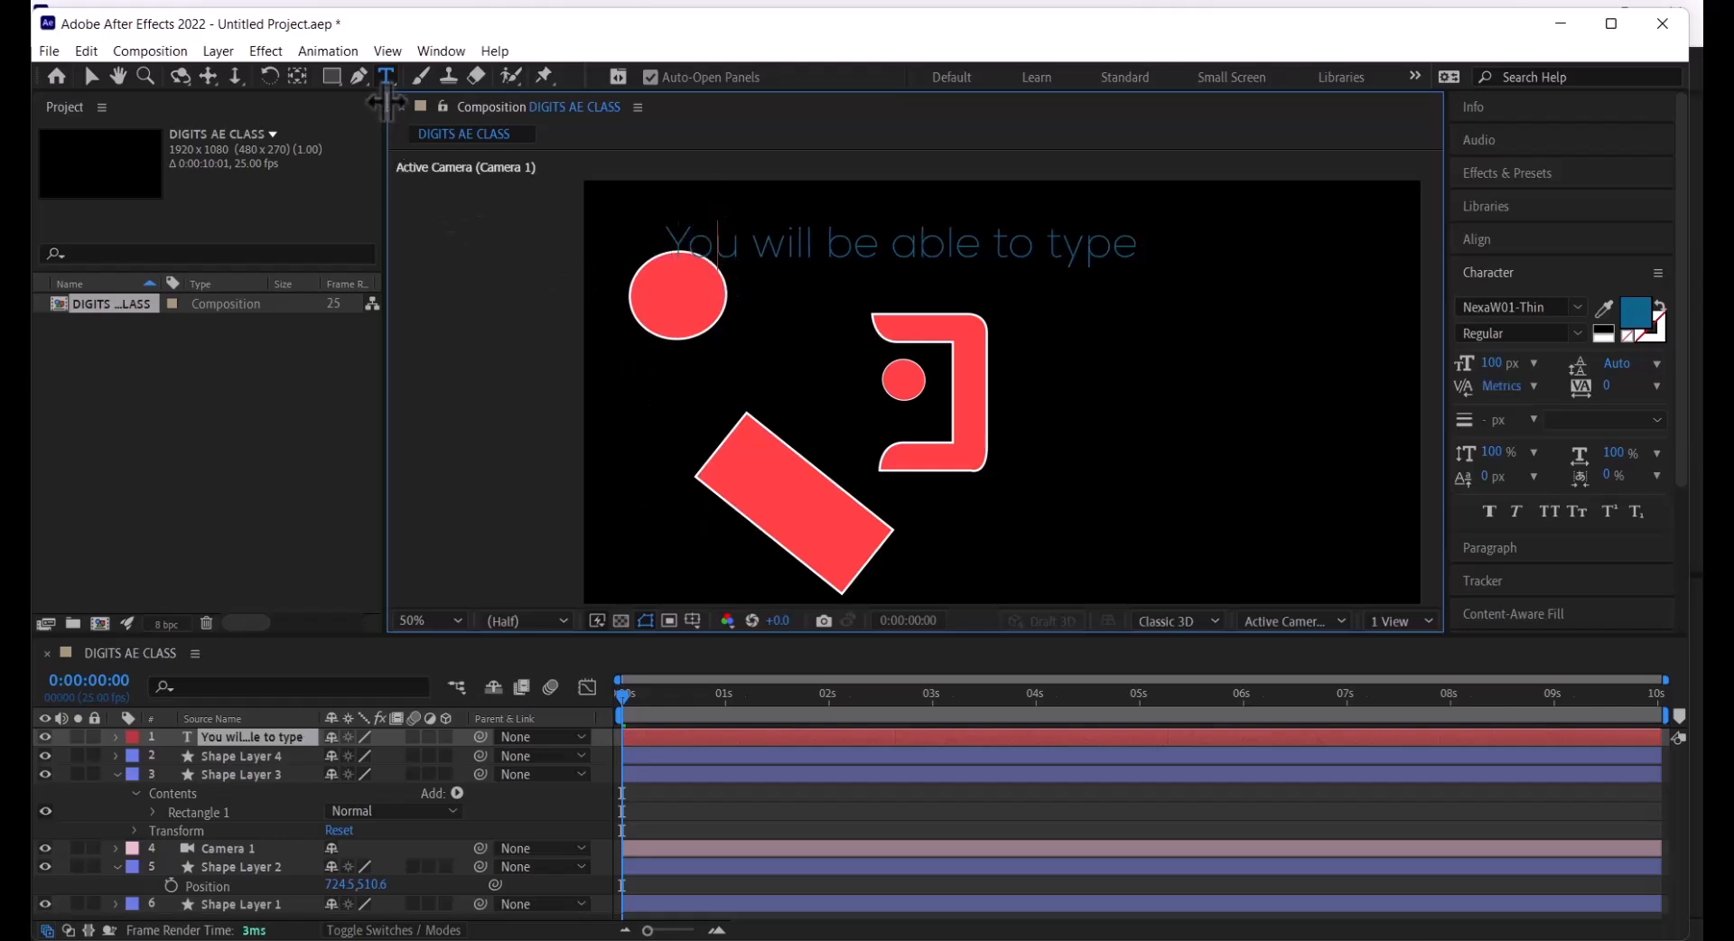
# Add a vertical text layer reading "Result" to the right of the bracket with the Vertical Type tool
pyautogui.click(387, 79)
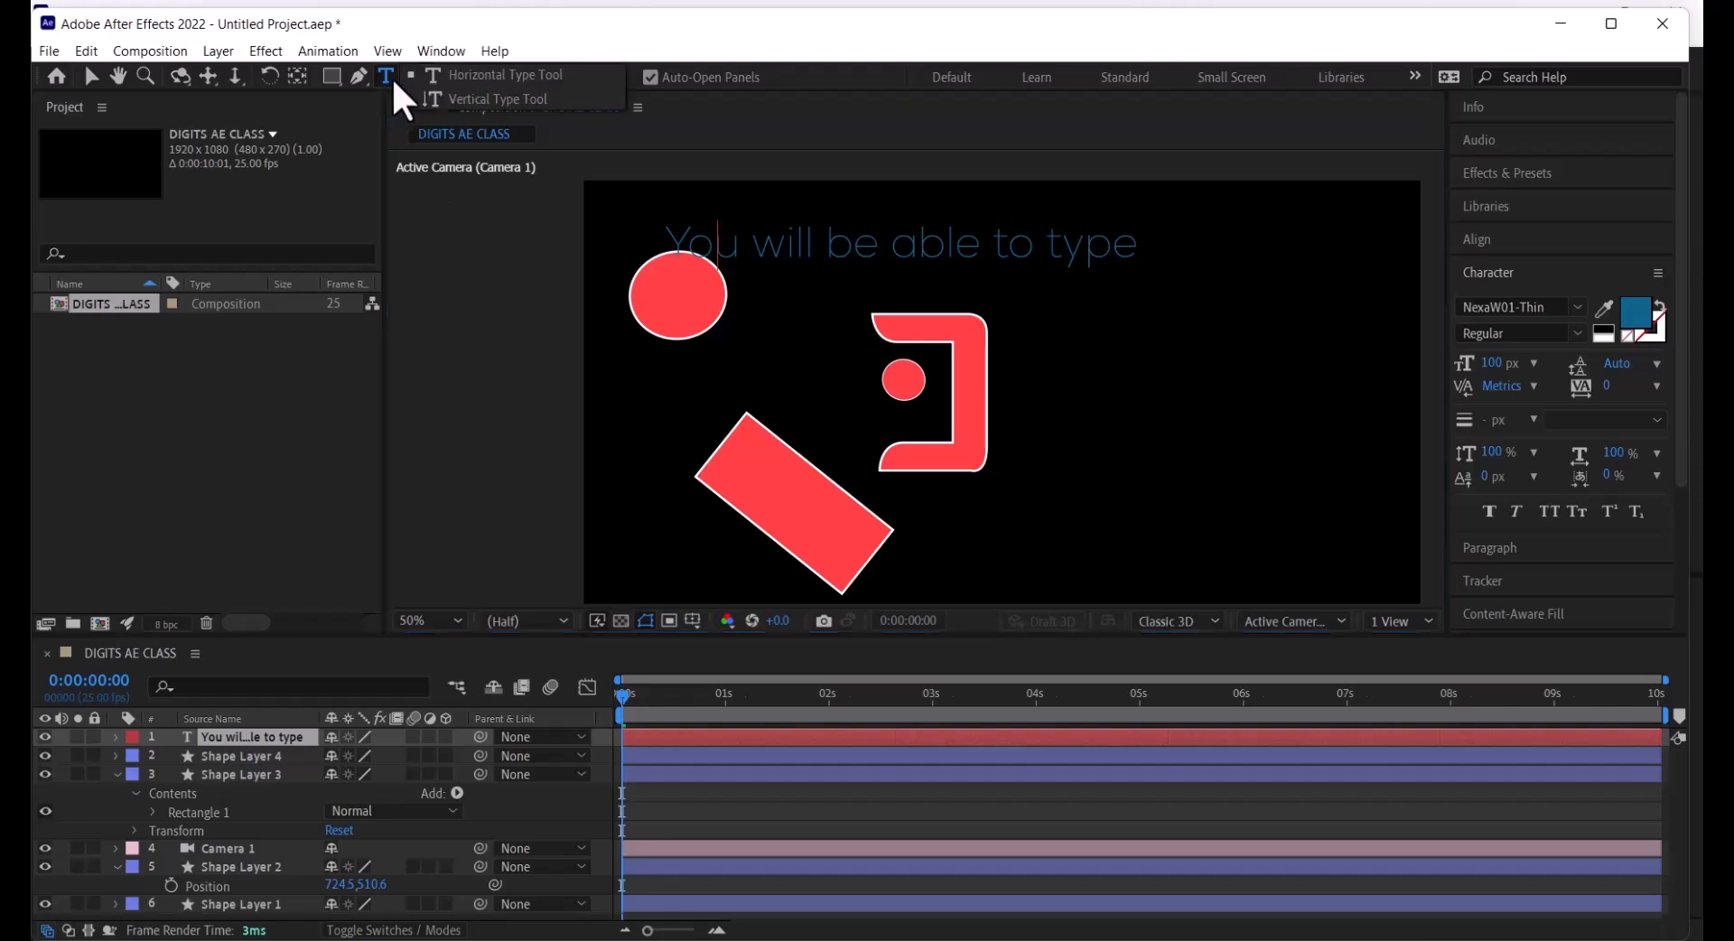
pyautogui.click(443, 98)
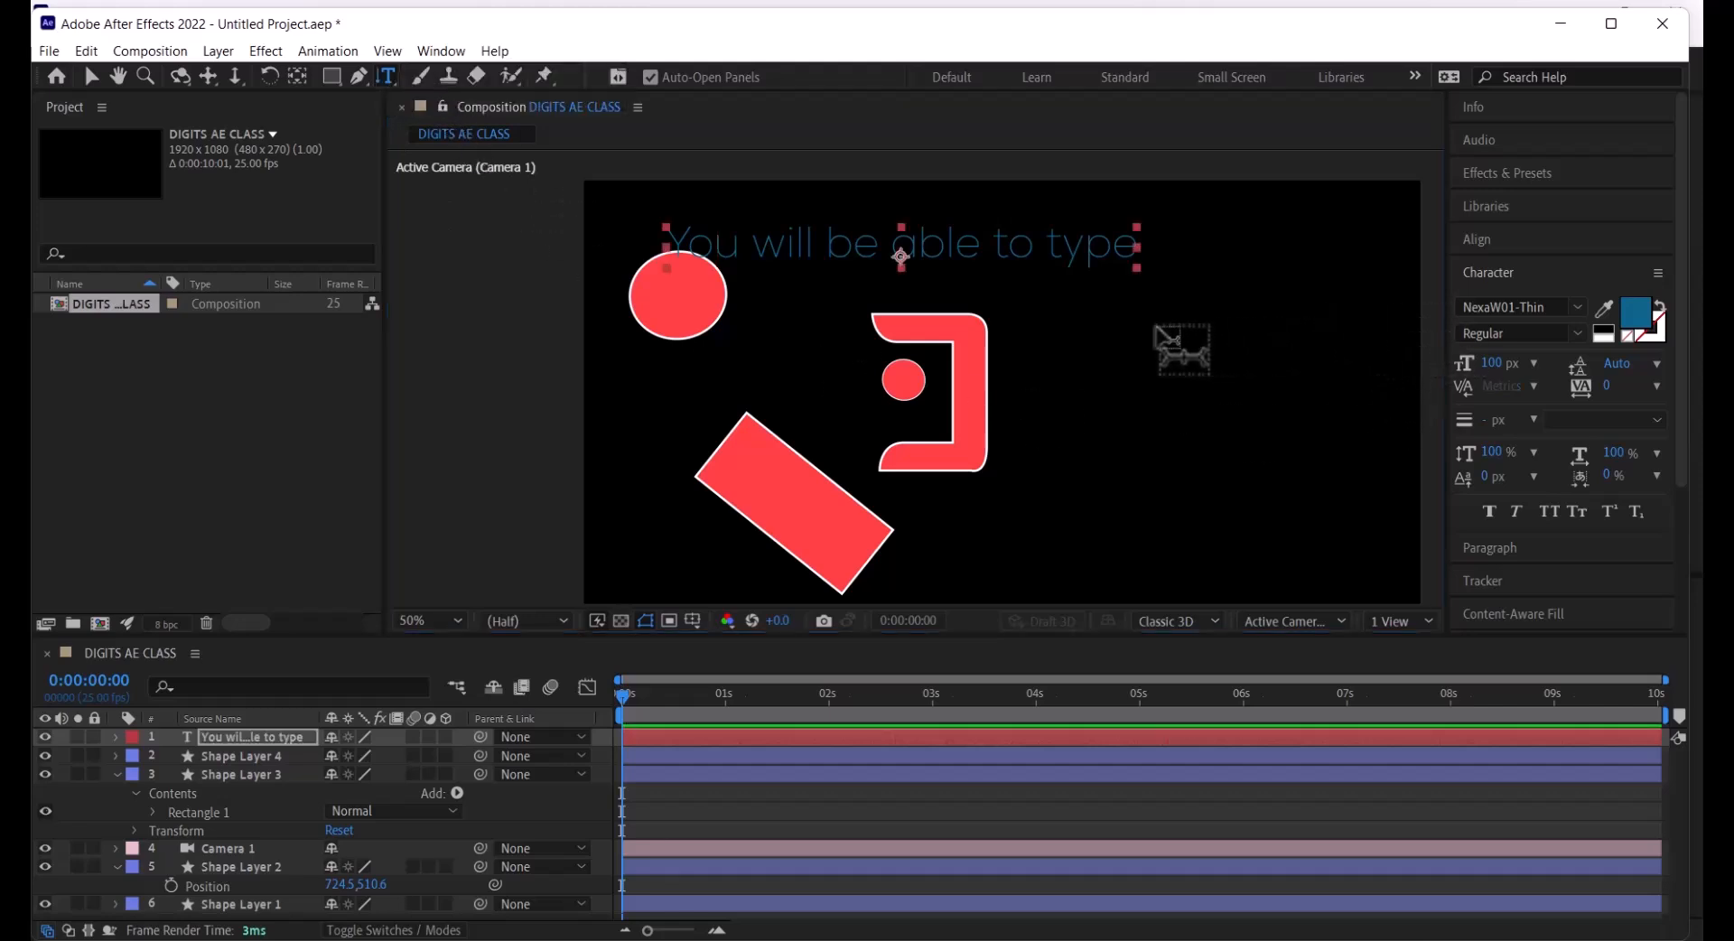
pyautogui.click(1159, 327)
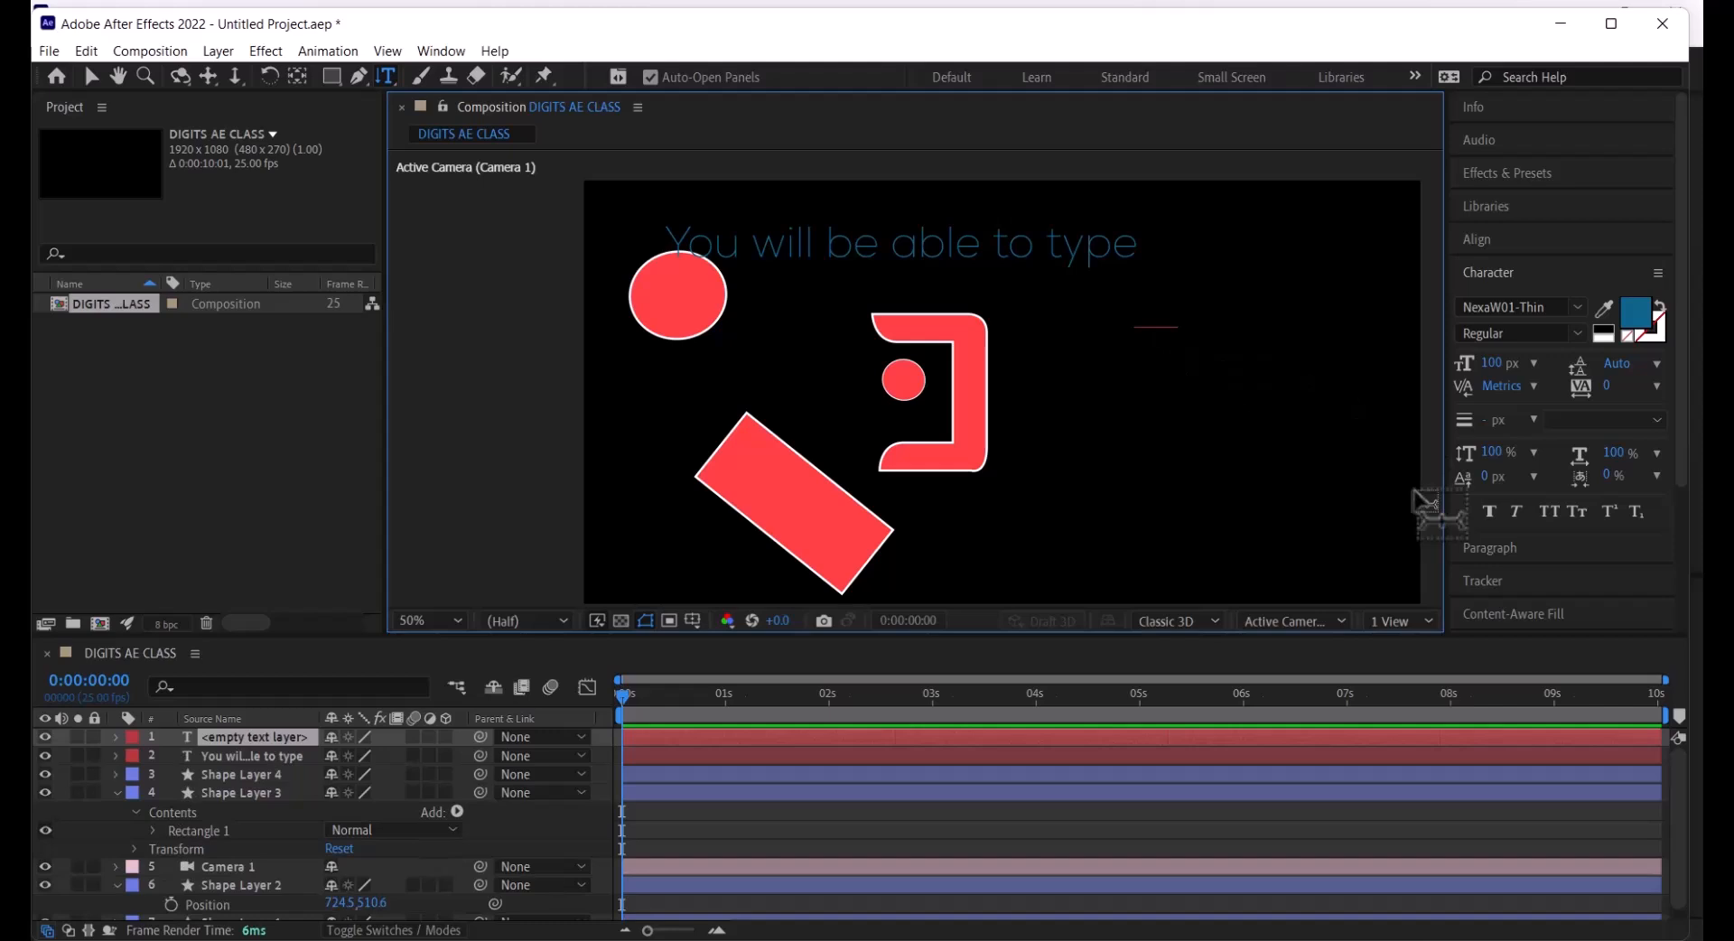
pyautogui.write('Resul')
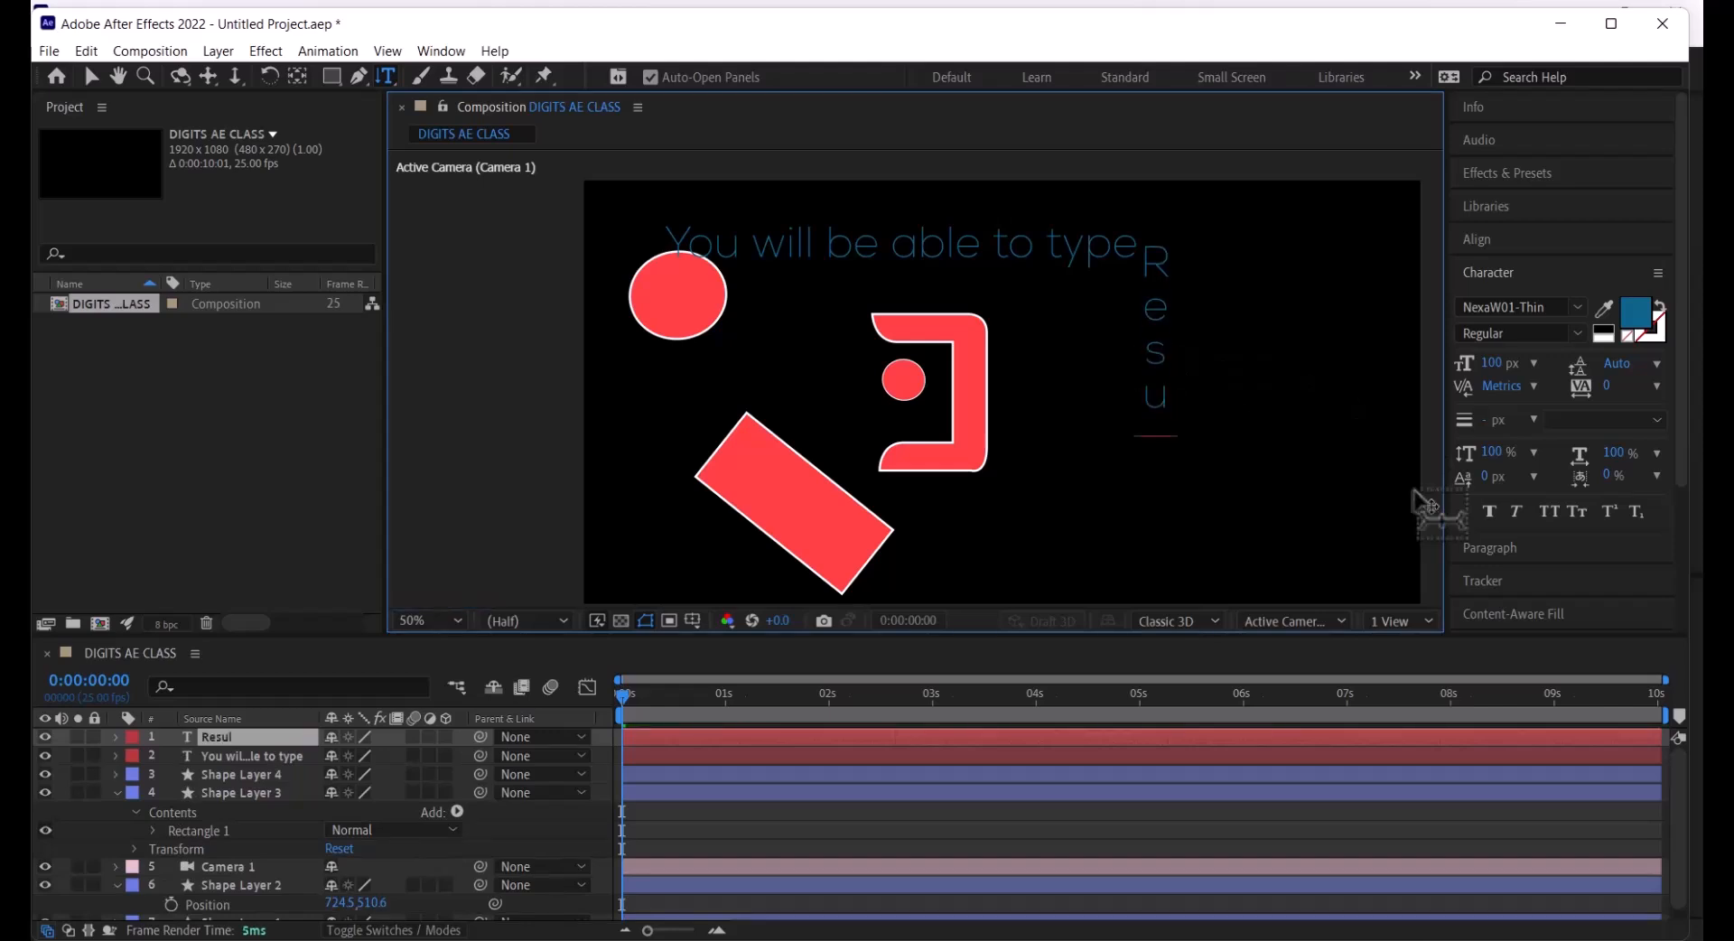
pyautogui.write('t')
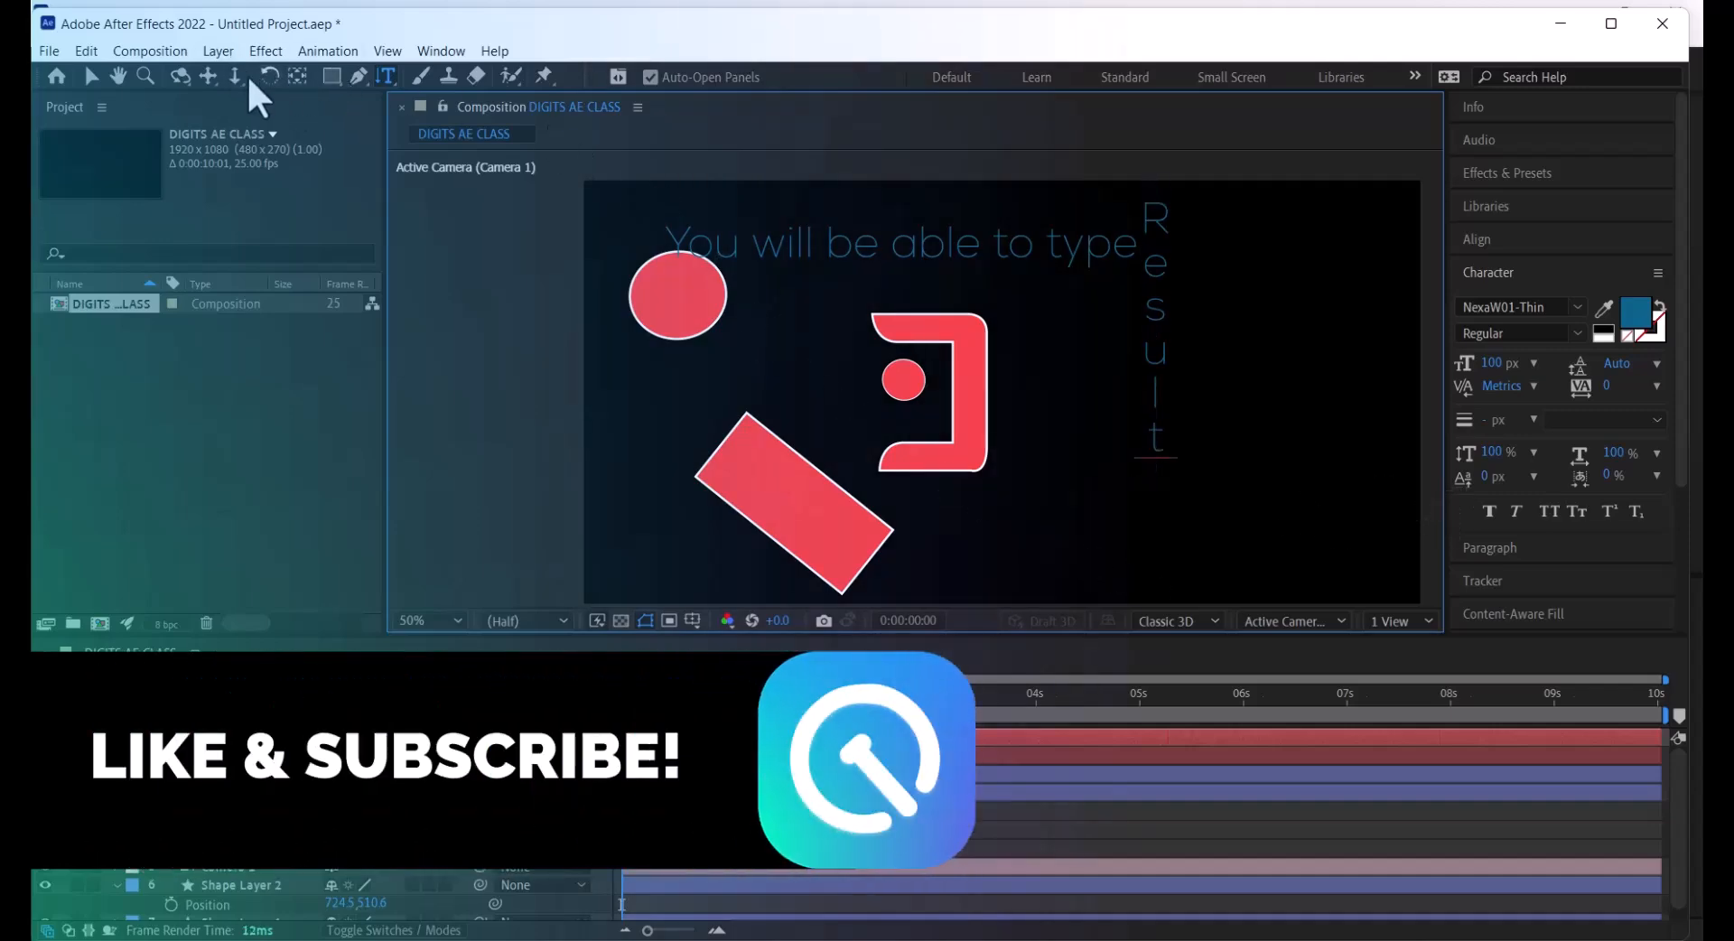
# Move the vertical word close to the composition's right edge and shift the horizontal sentence right and slightly up, clear of the circle
pyautogui.click(91, 78)
pyautogui.moveTo(1169, 289); pyautogui.dragTo(1333, 327)
pyautogui.click(947, 264)
pyautogui.moveTo(949, 249); pyautogui.dragTo(1018, 247)
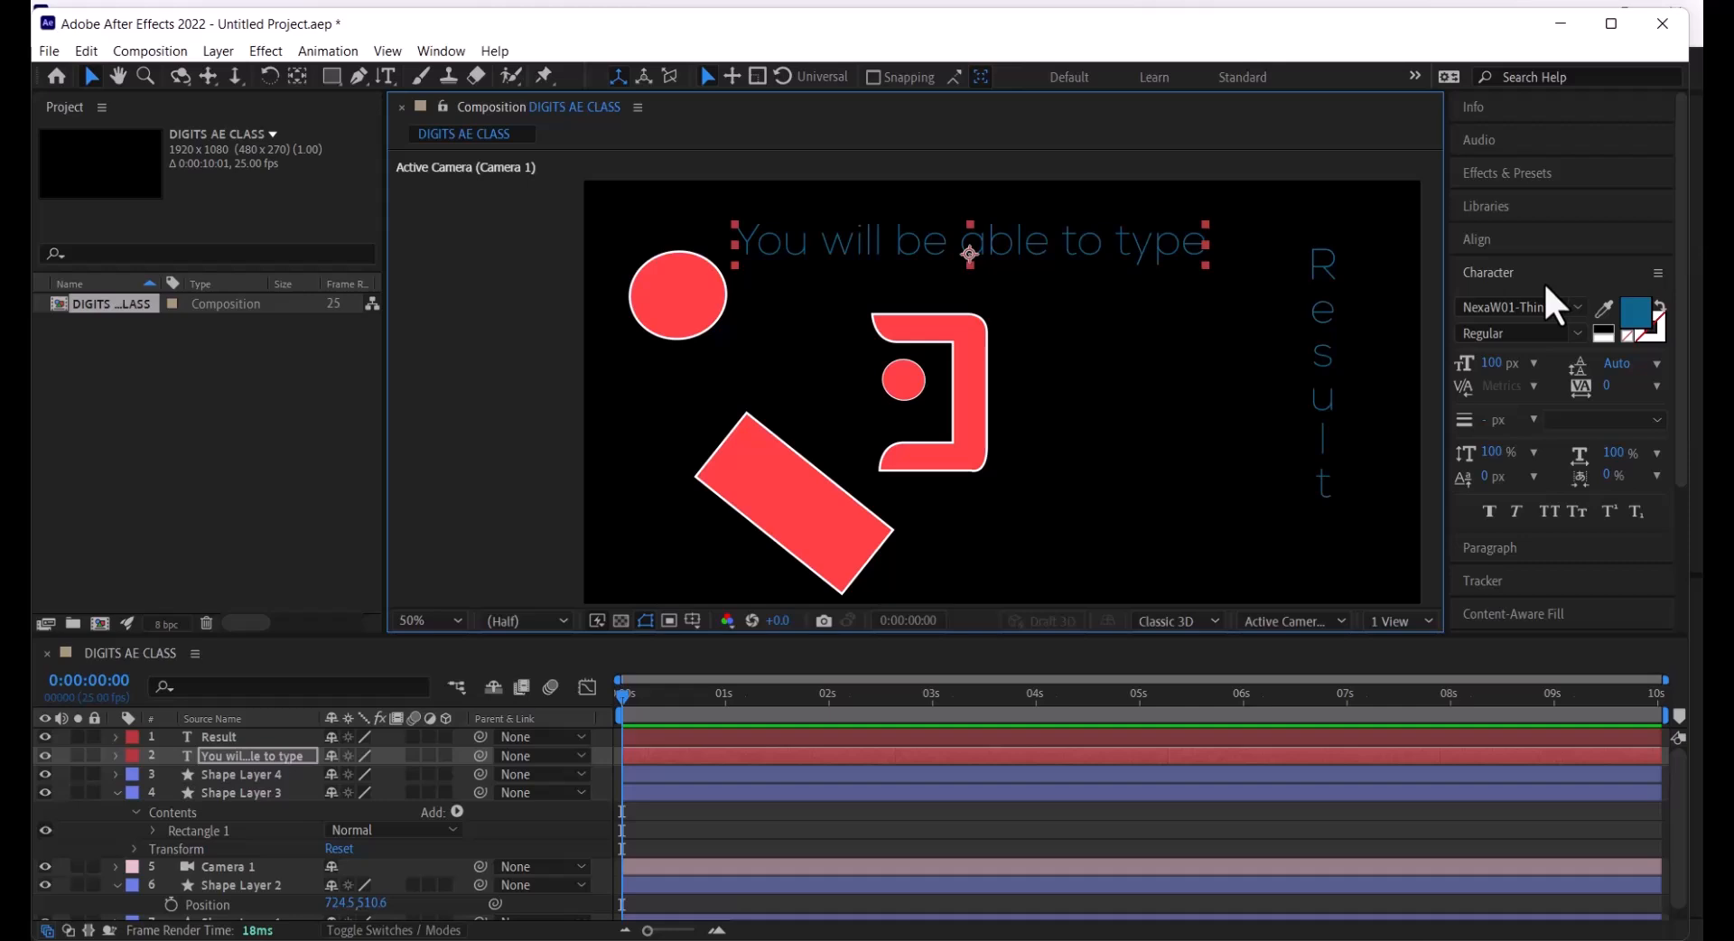
pyautogui.moveTo(820, 264); pyautogui.dragTo(860, 233)
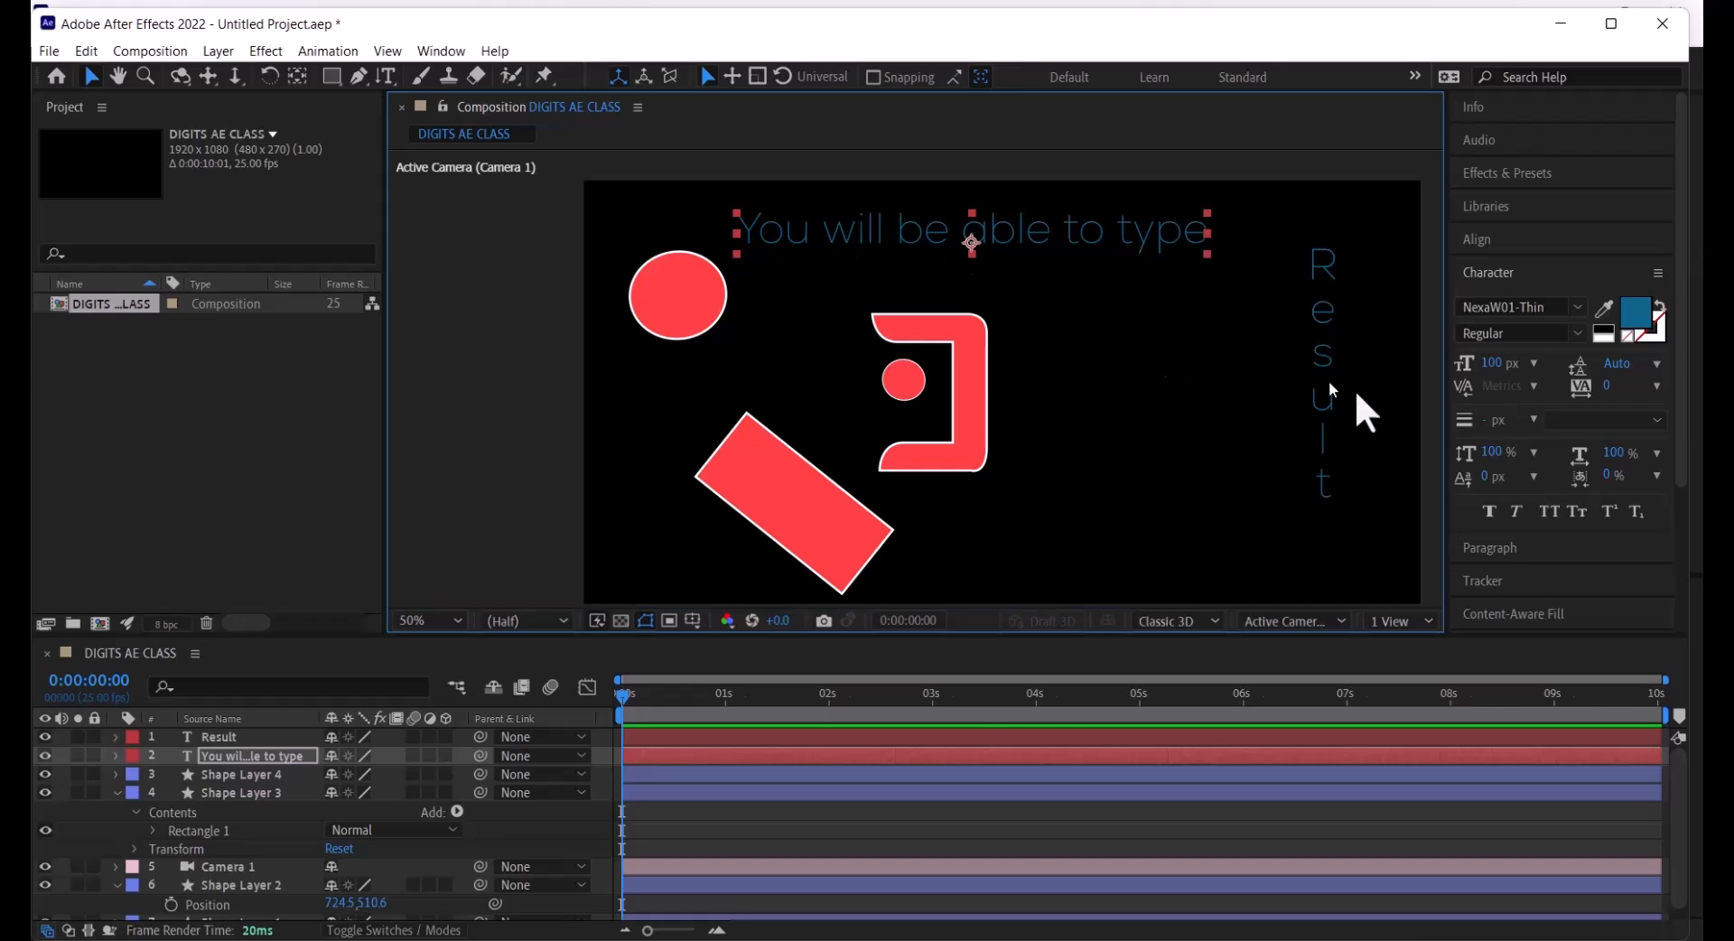
# Change the fill color of both text layers to white (FFFFFF), first the horizontal sentence and then the vertical word
pyautogui.click(1635, 307)
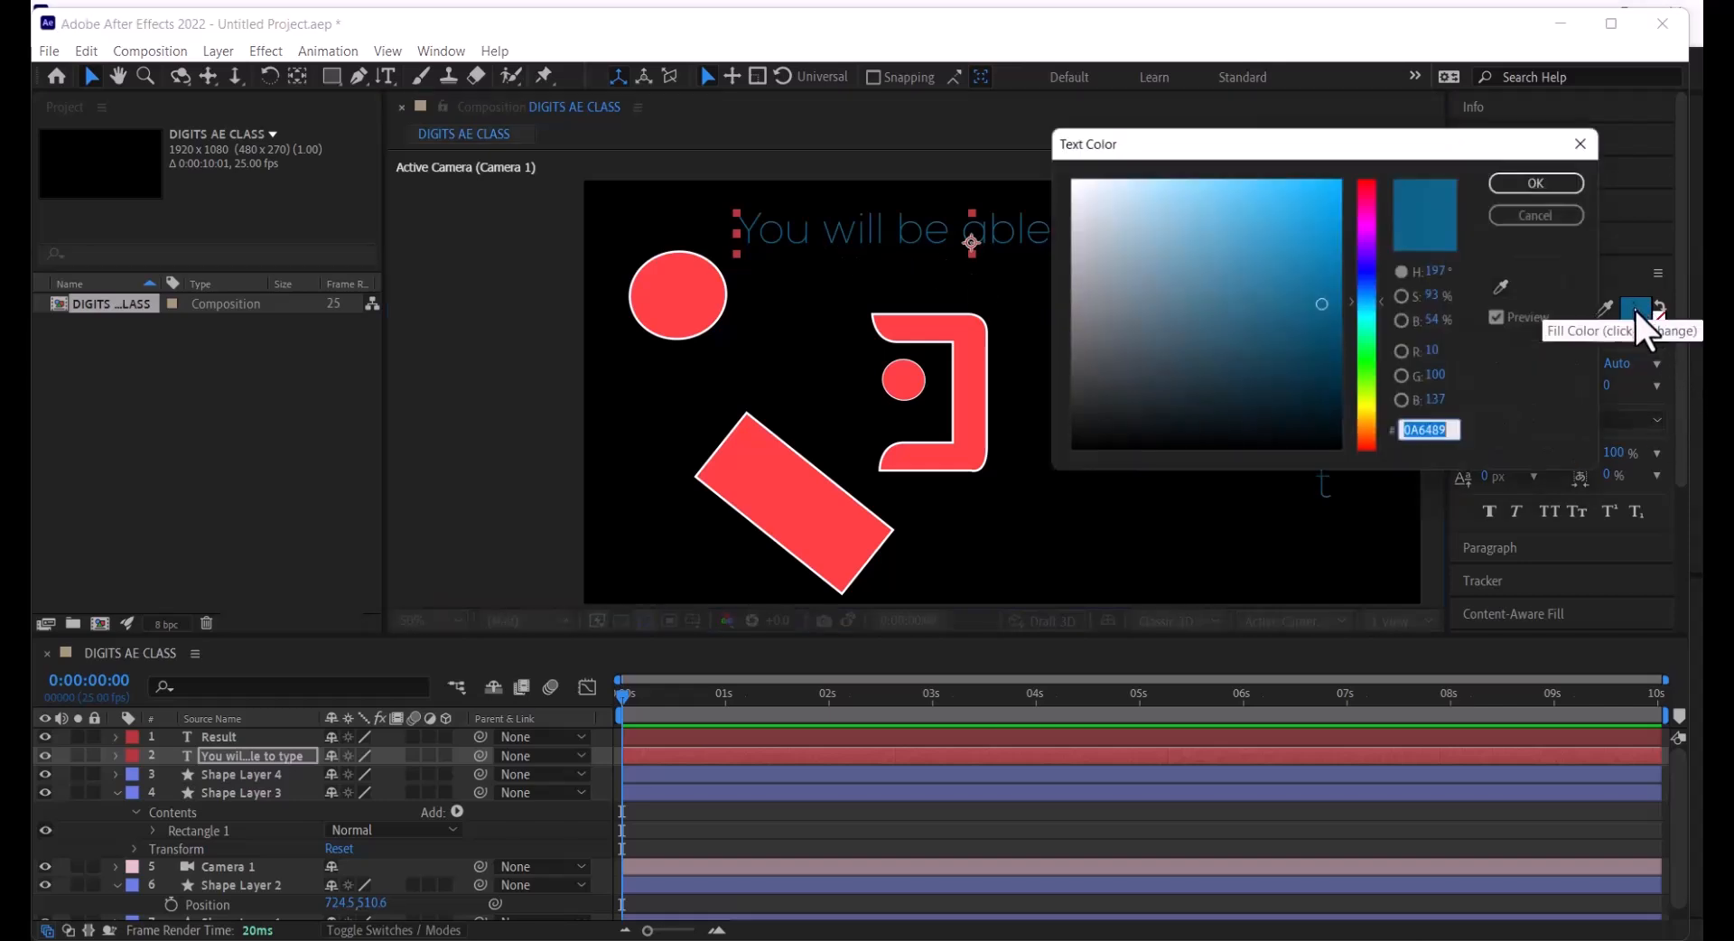
pyautogui.moveTo(1281, 314); pyautogui.dragTo(914, 74)
pyautogui.click(1530, 182)
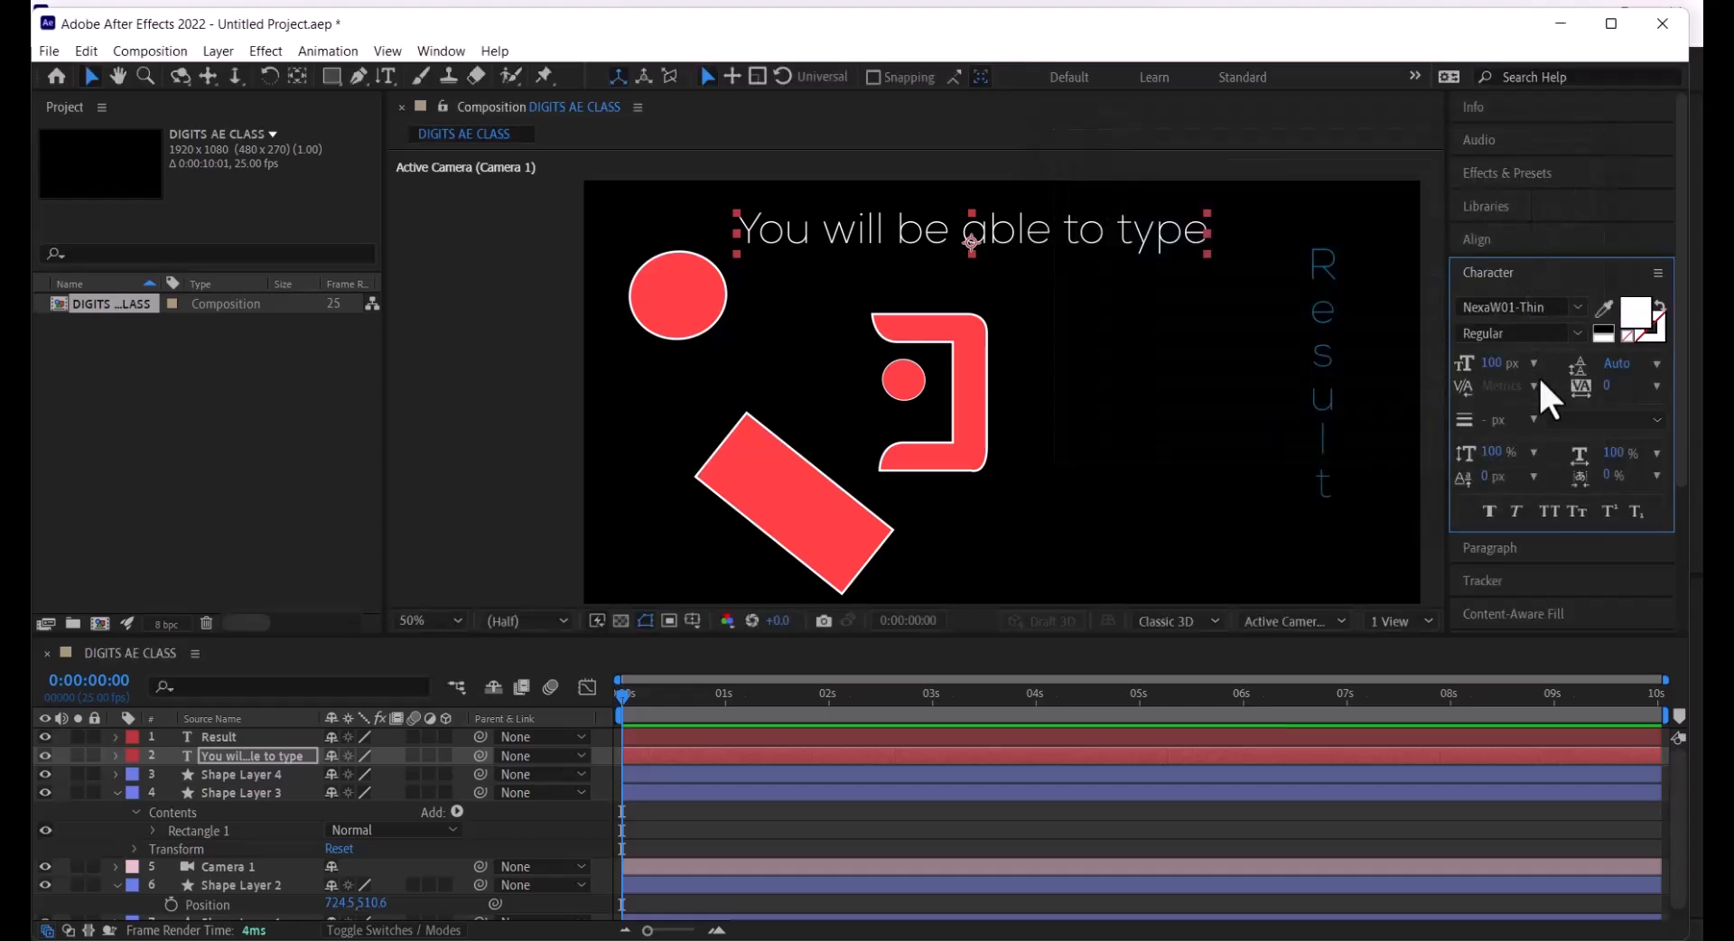
pyautogui.click(1320, 340)
pyautogui.click(1635, 312)
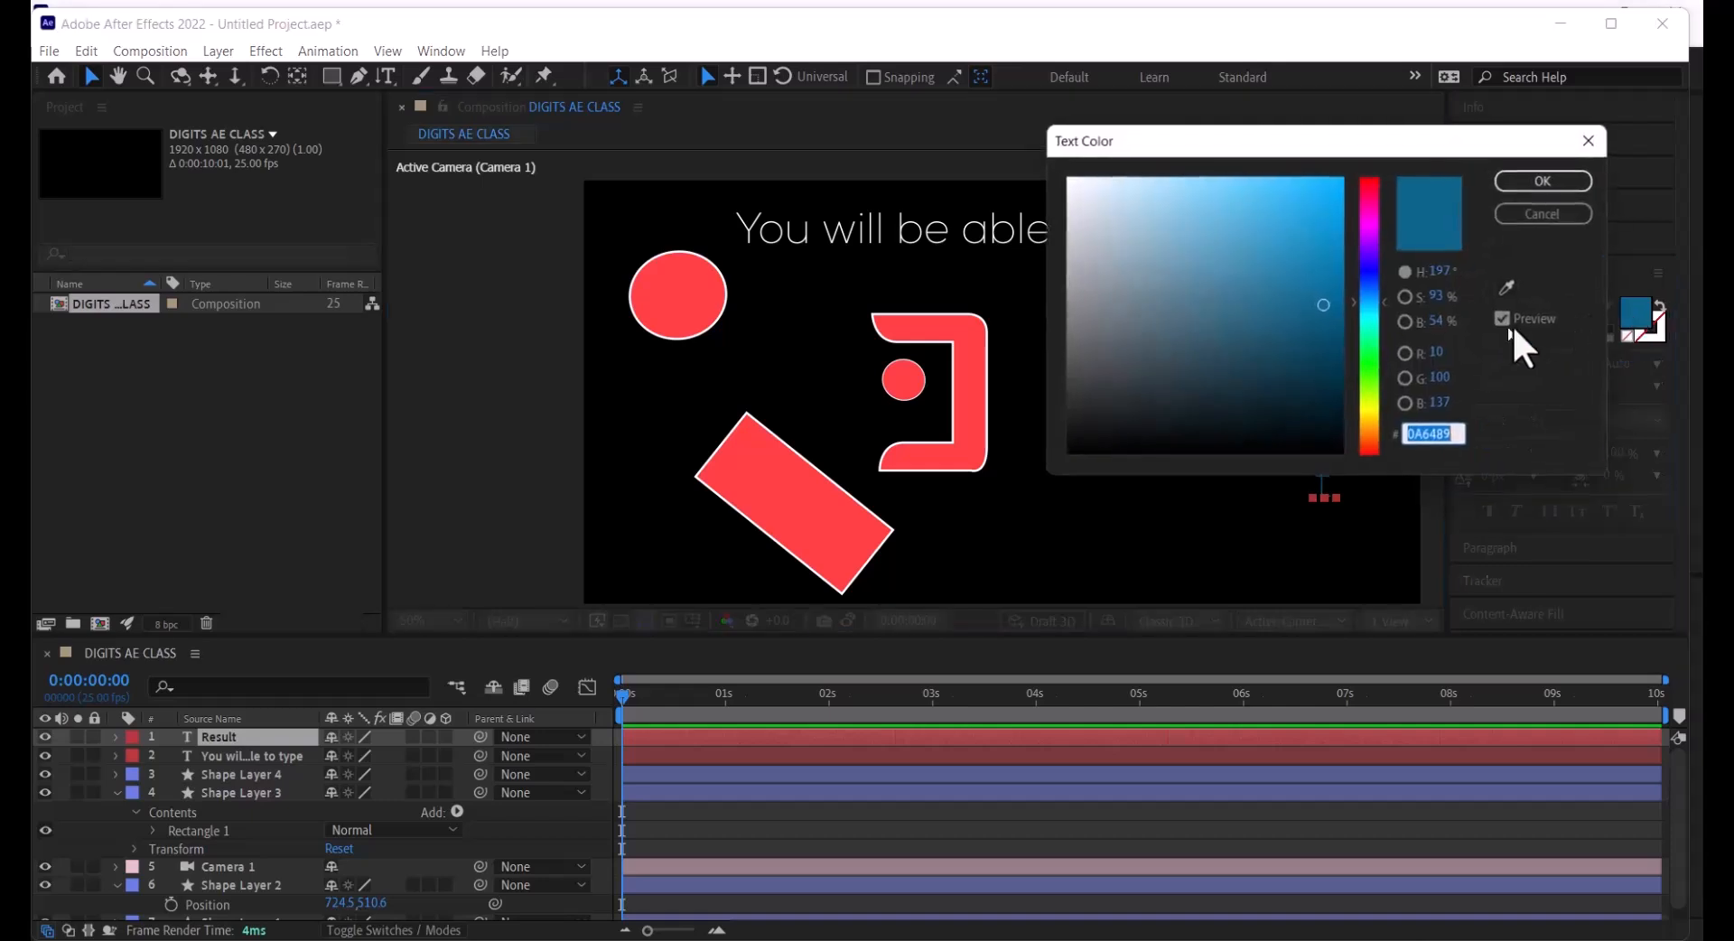
pyautogui.write('FFFFFF')
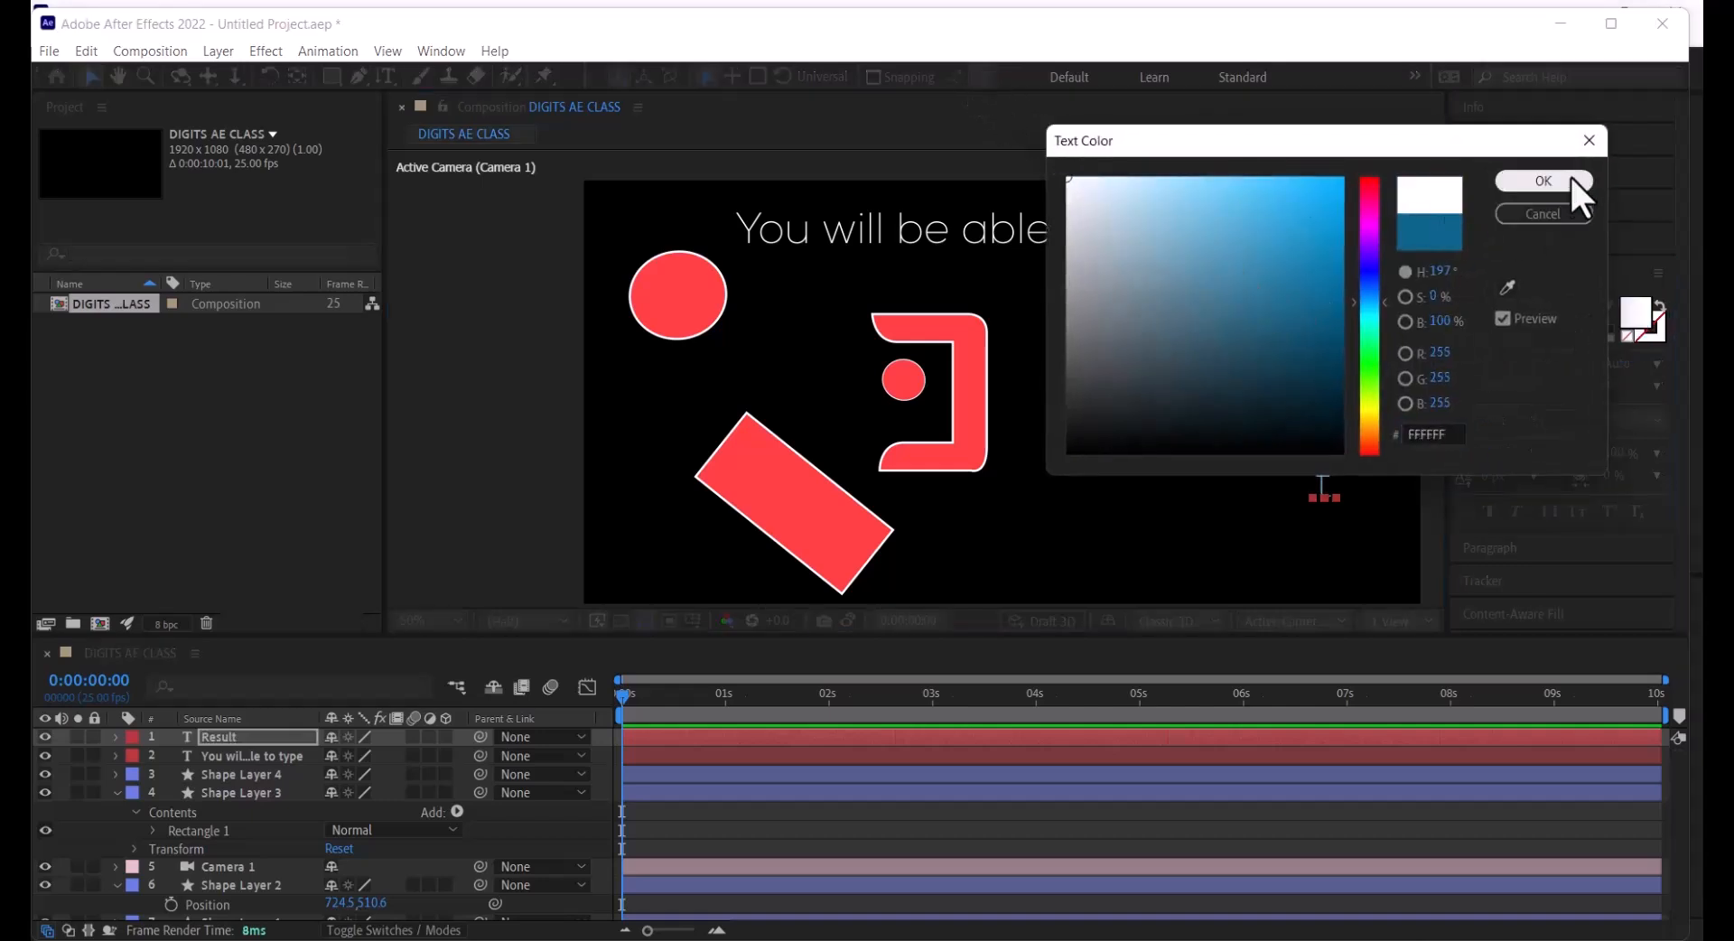
pyautogui.click(1570, 179)
pyautogui.click(1216, 384)
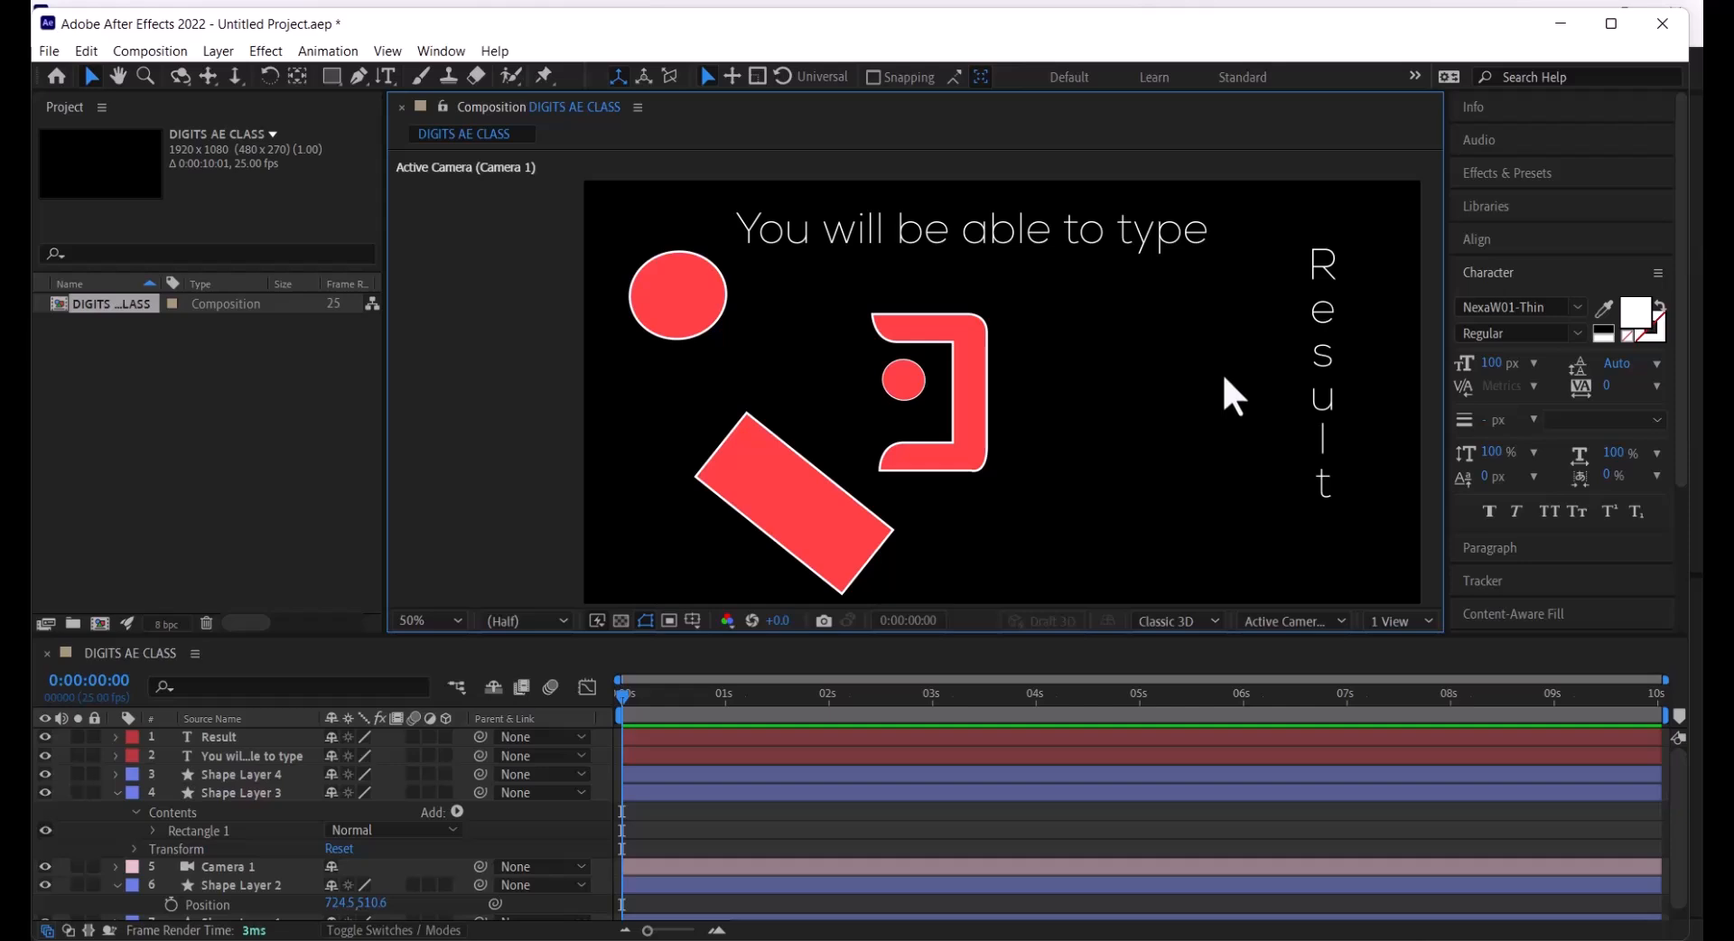
# Try the NexaW01-XBold font on the horizontal sentence, then set it to Nickname DEMO
pyautogui.click(835, 223)
pyautogui.click(1319, 359)
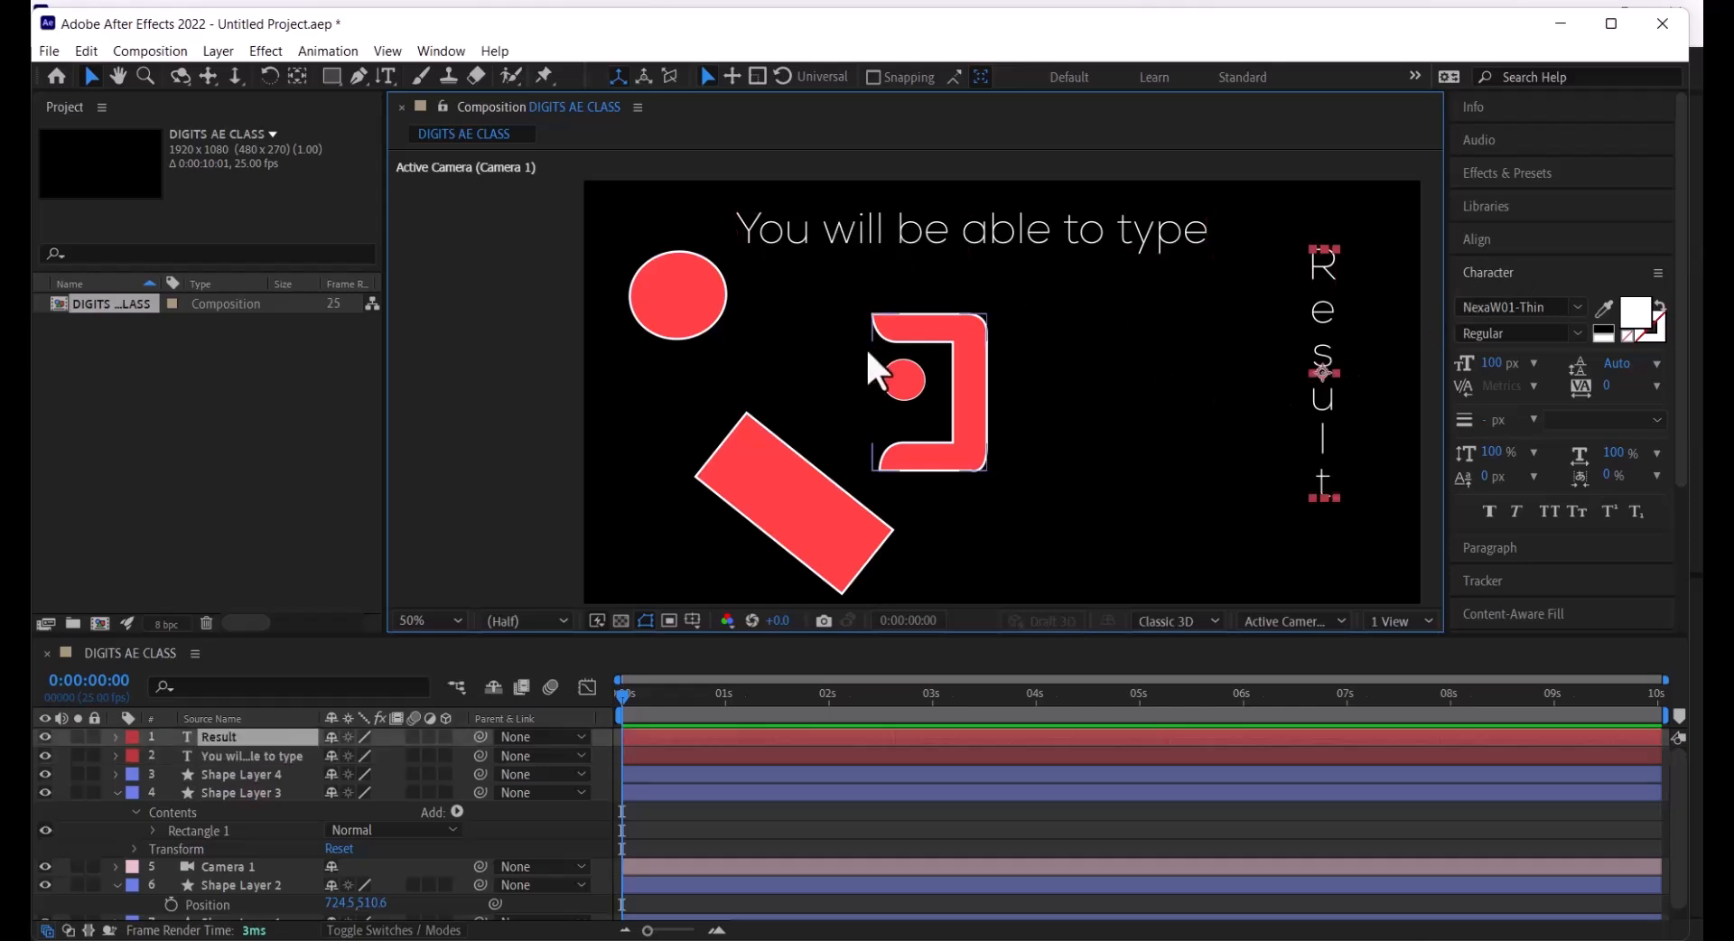
pyautogui.click(911, 251)
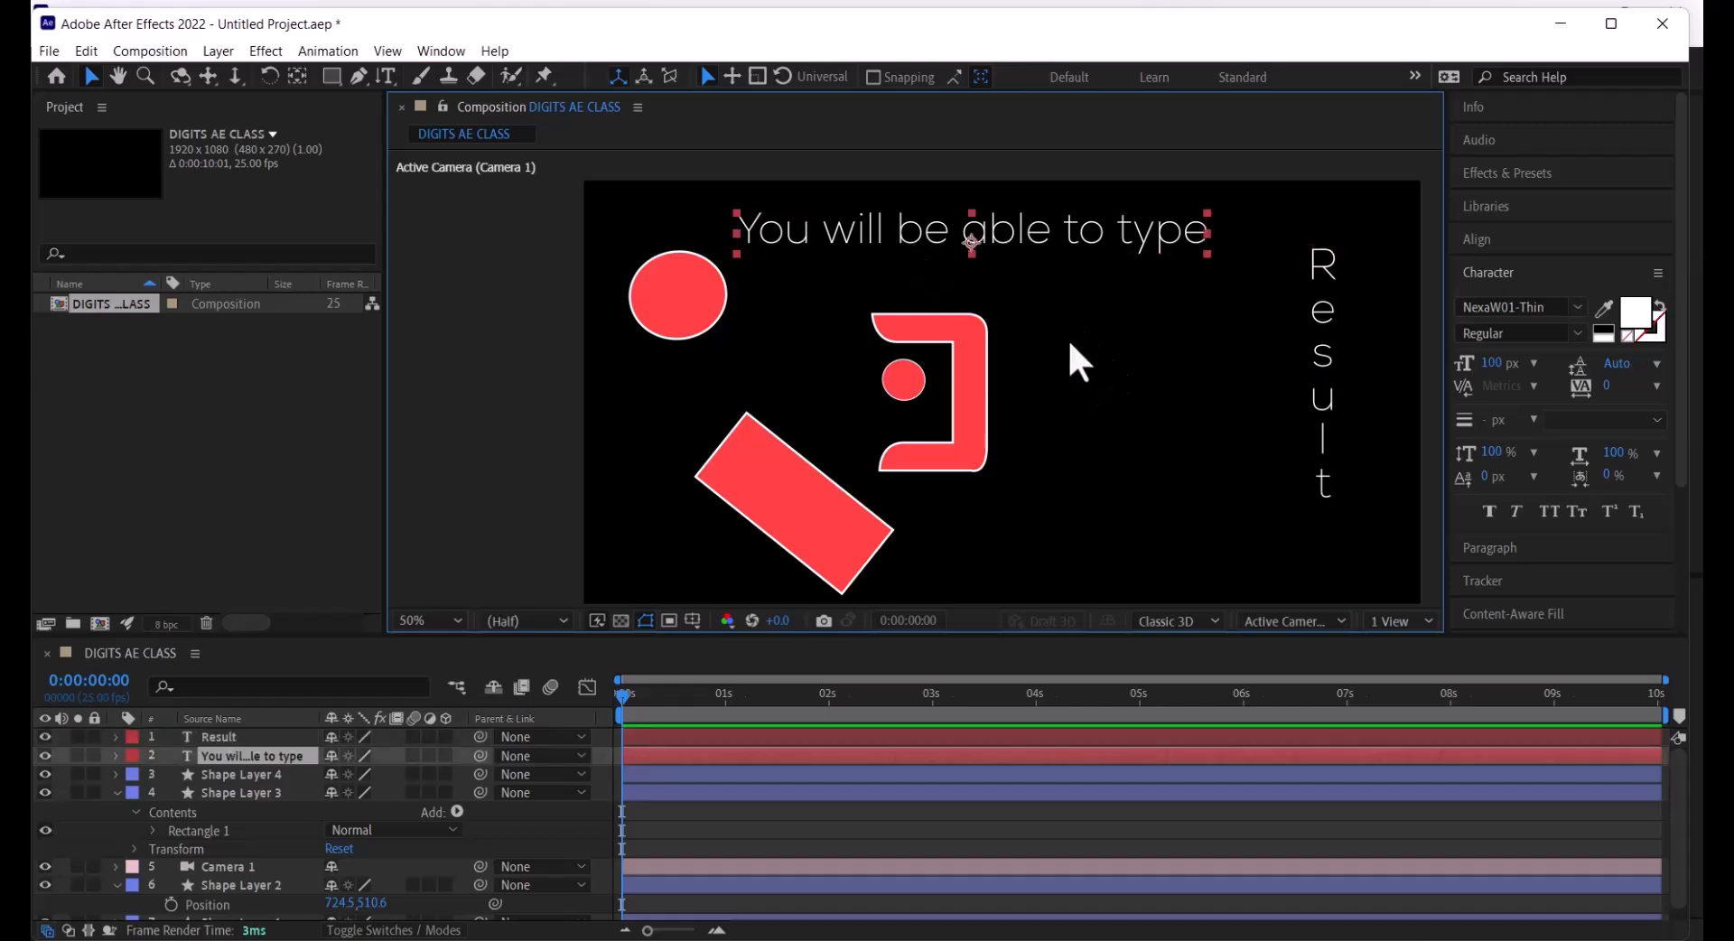
pyautogui.click(1524, 274)
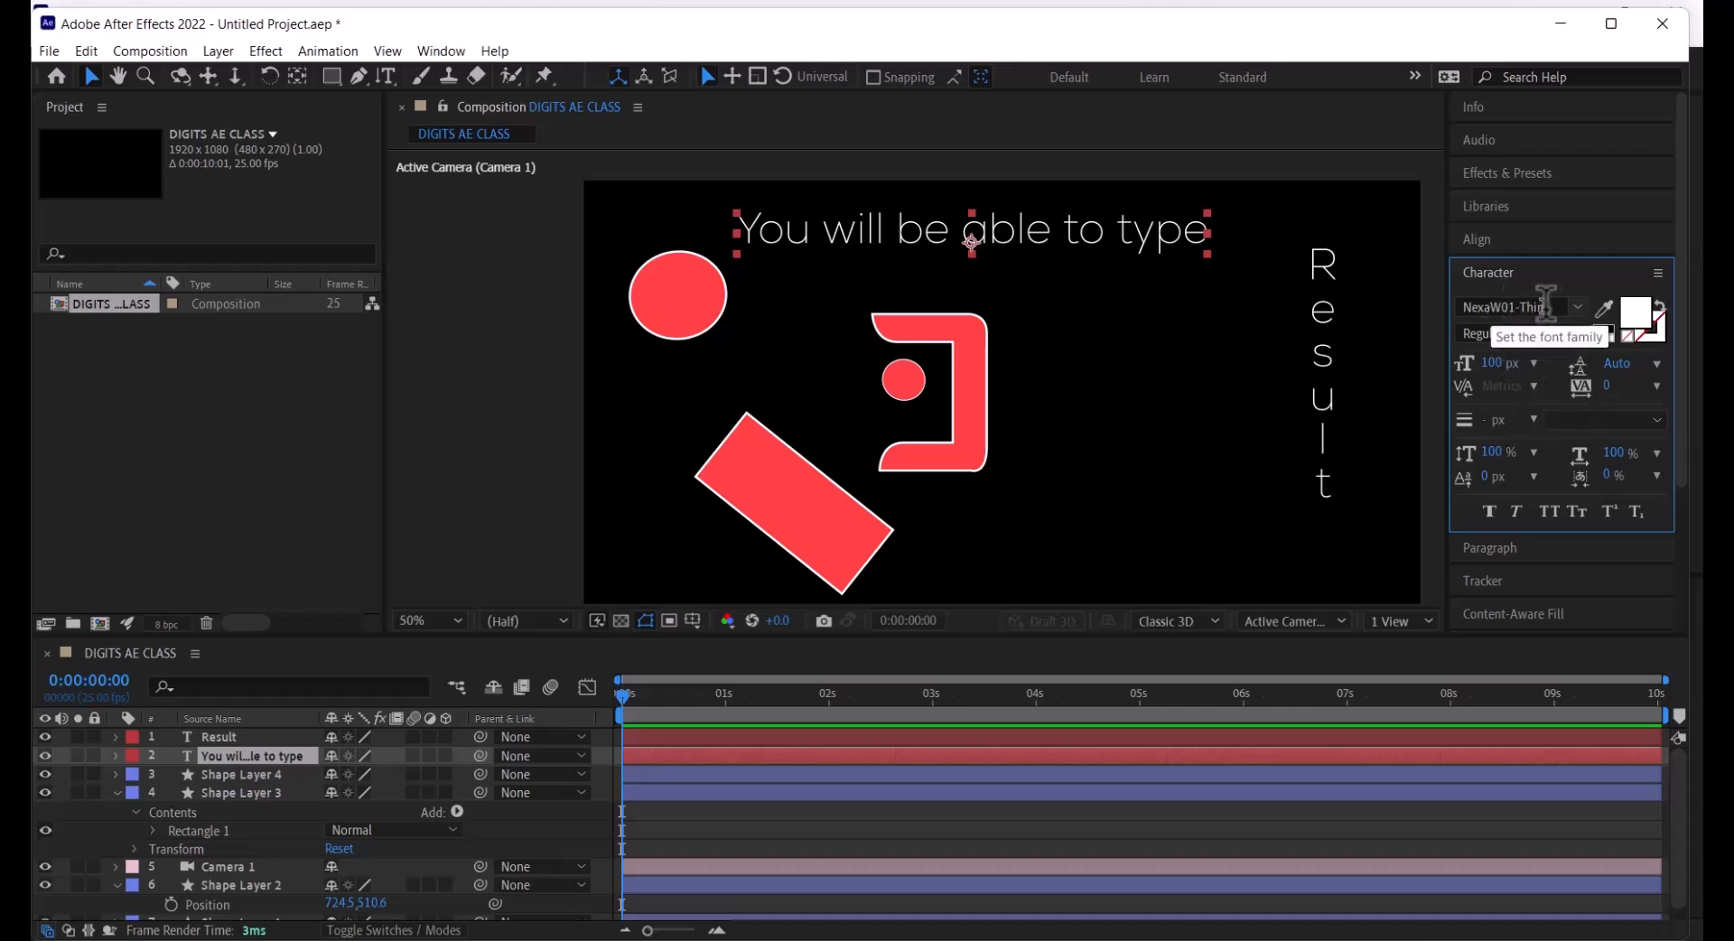
pyautogui.click(1577, 305)
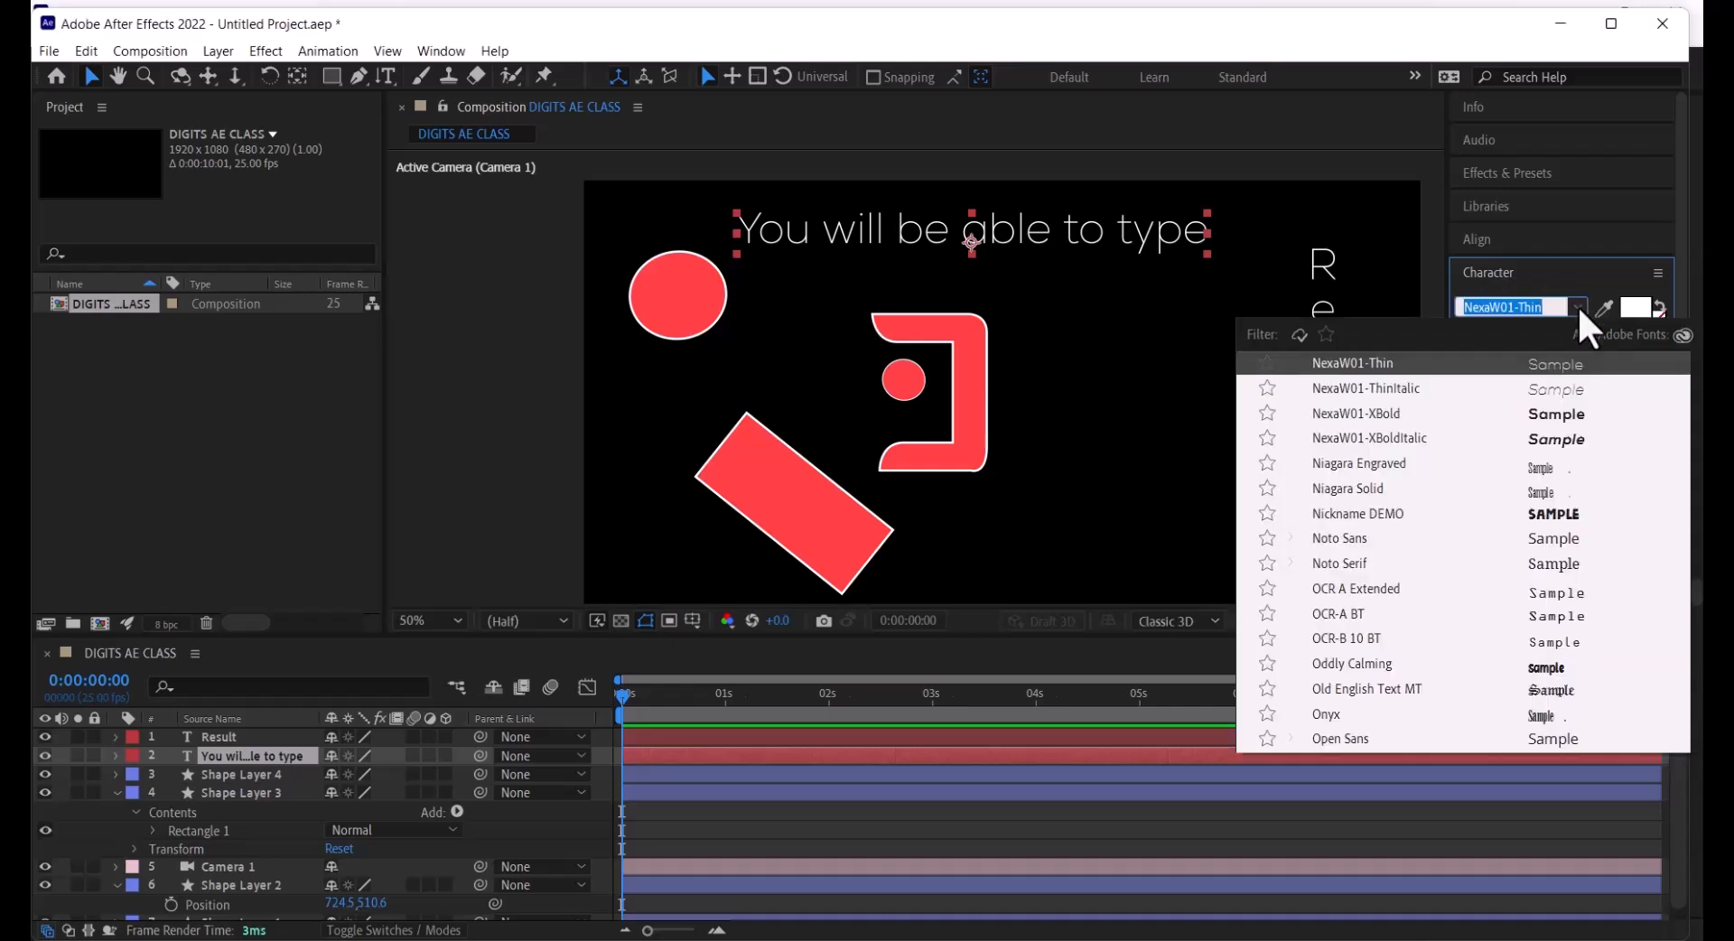
pyautogui.click(1363, 414)
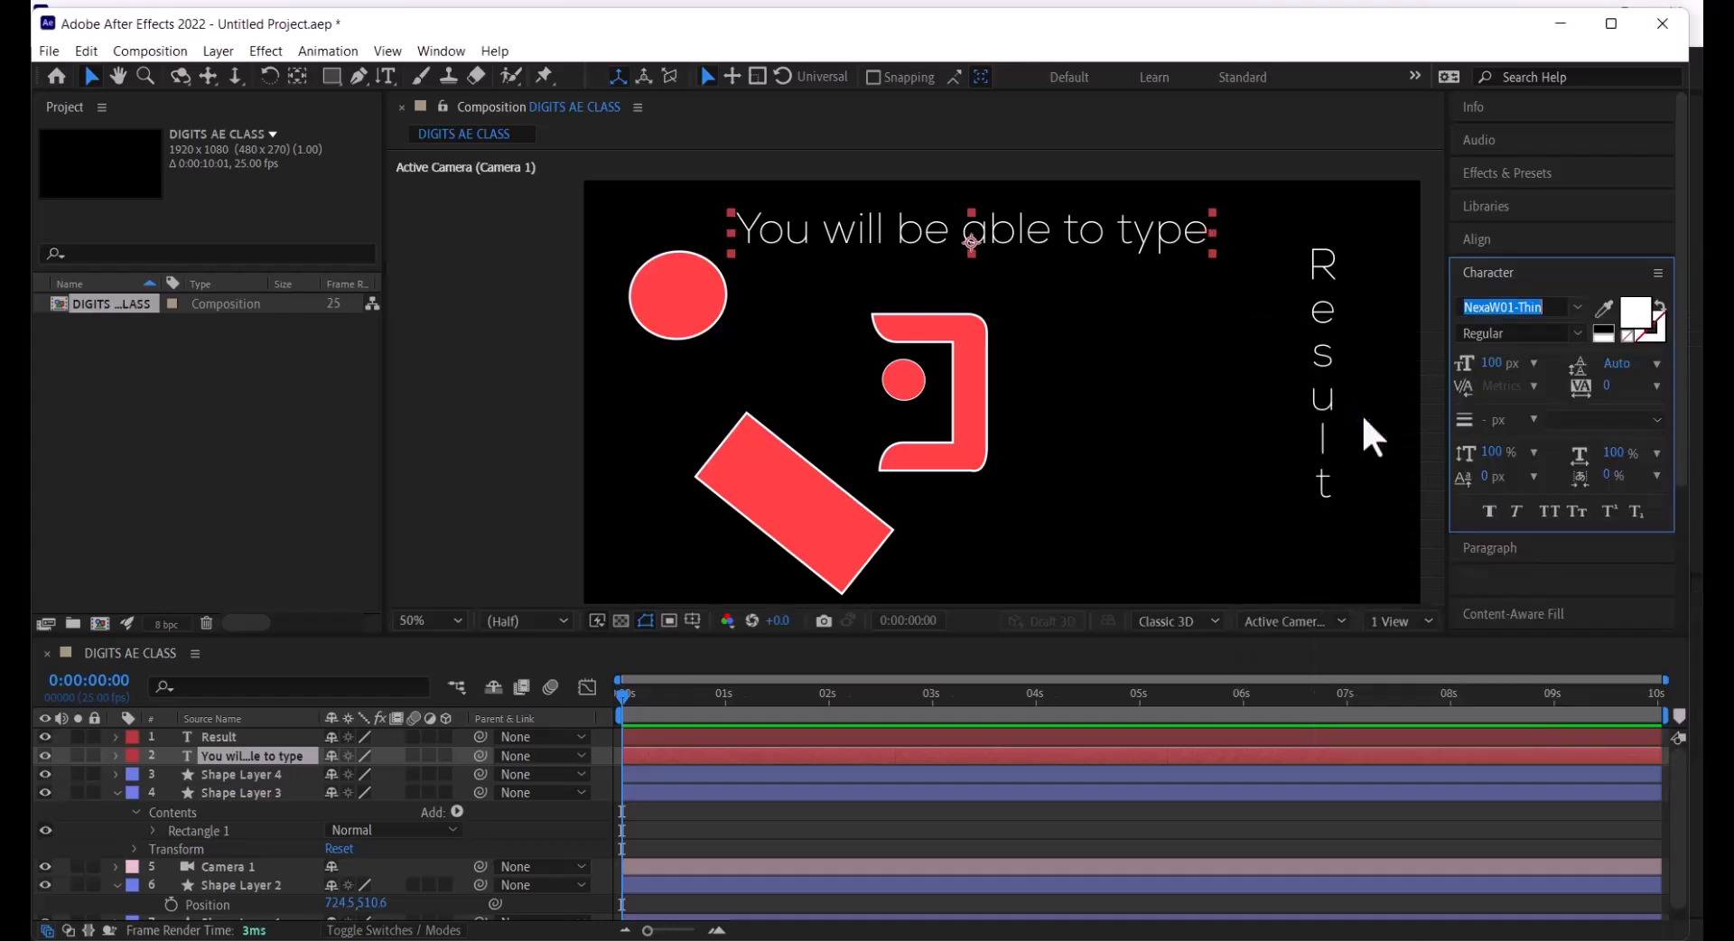
pyautogui.click(1578, 305)
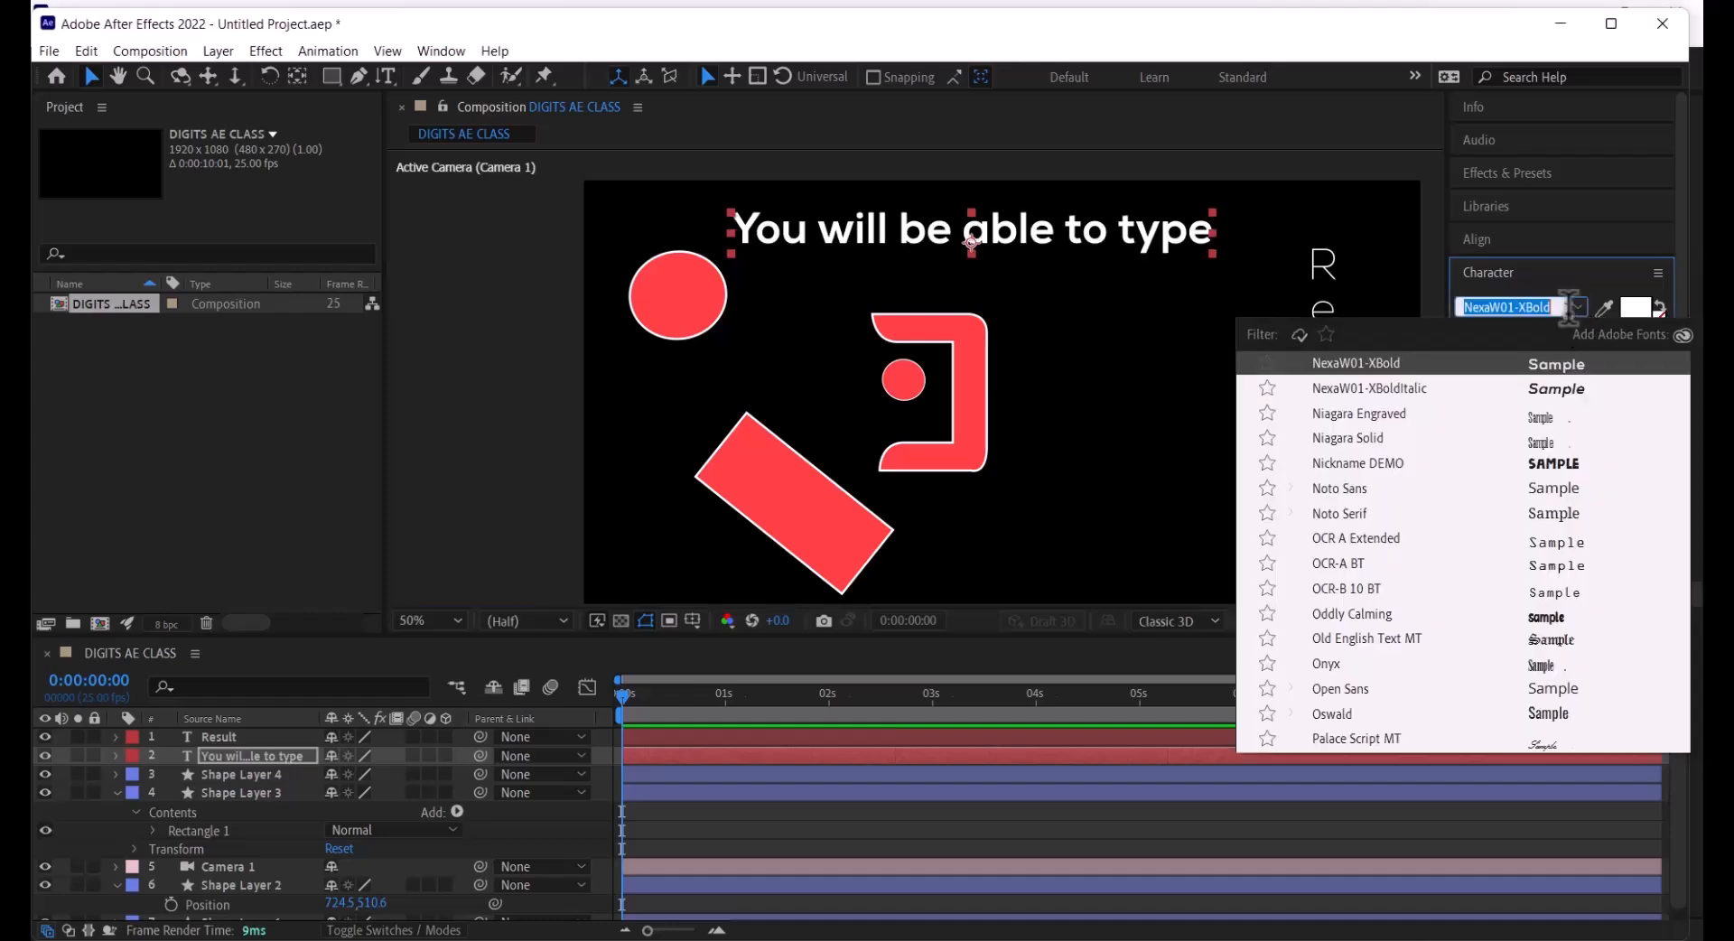
pyautogui.click(1378, 468)
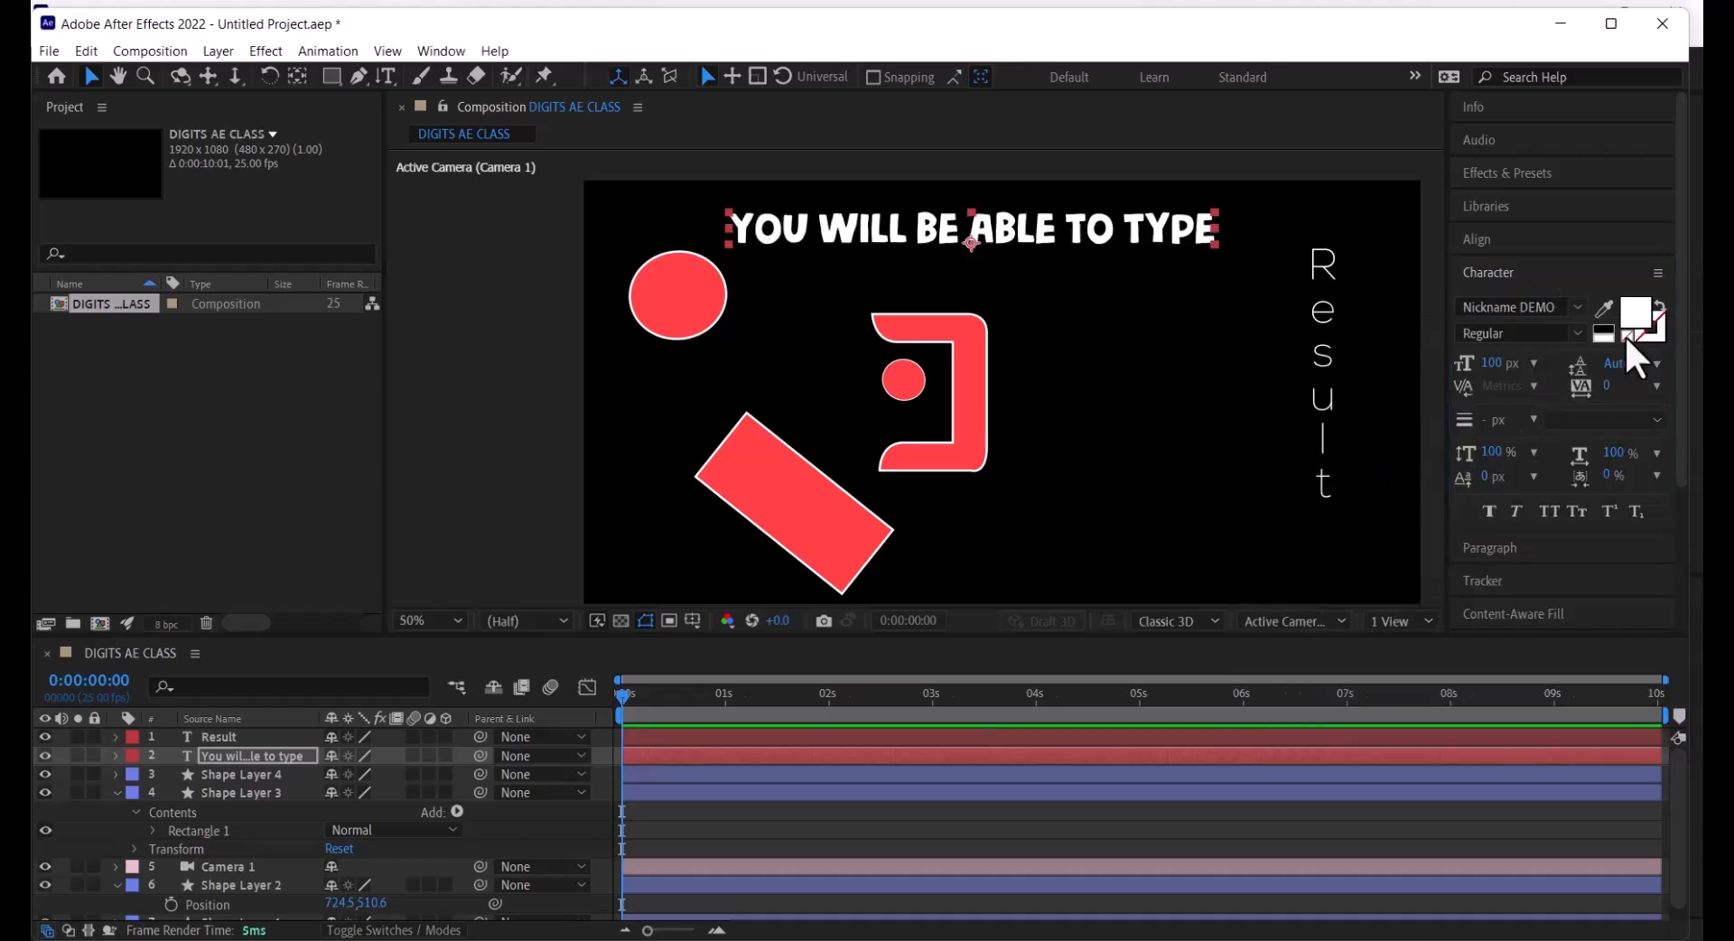
# Recolor the horizontal sentence's fill to pale yellow-green (E5FFB7), after trying a pink shade
pyautogui.click(1641, 309)
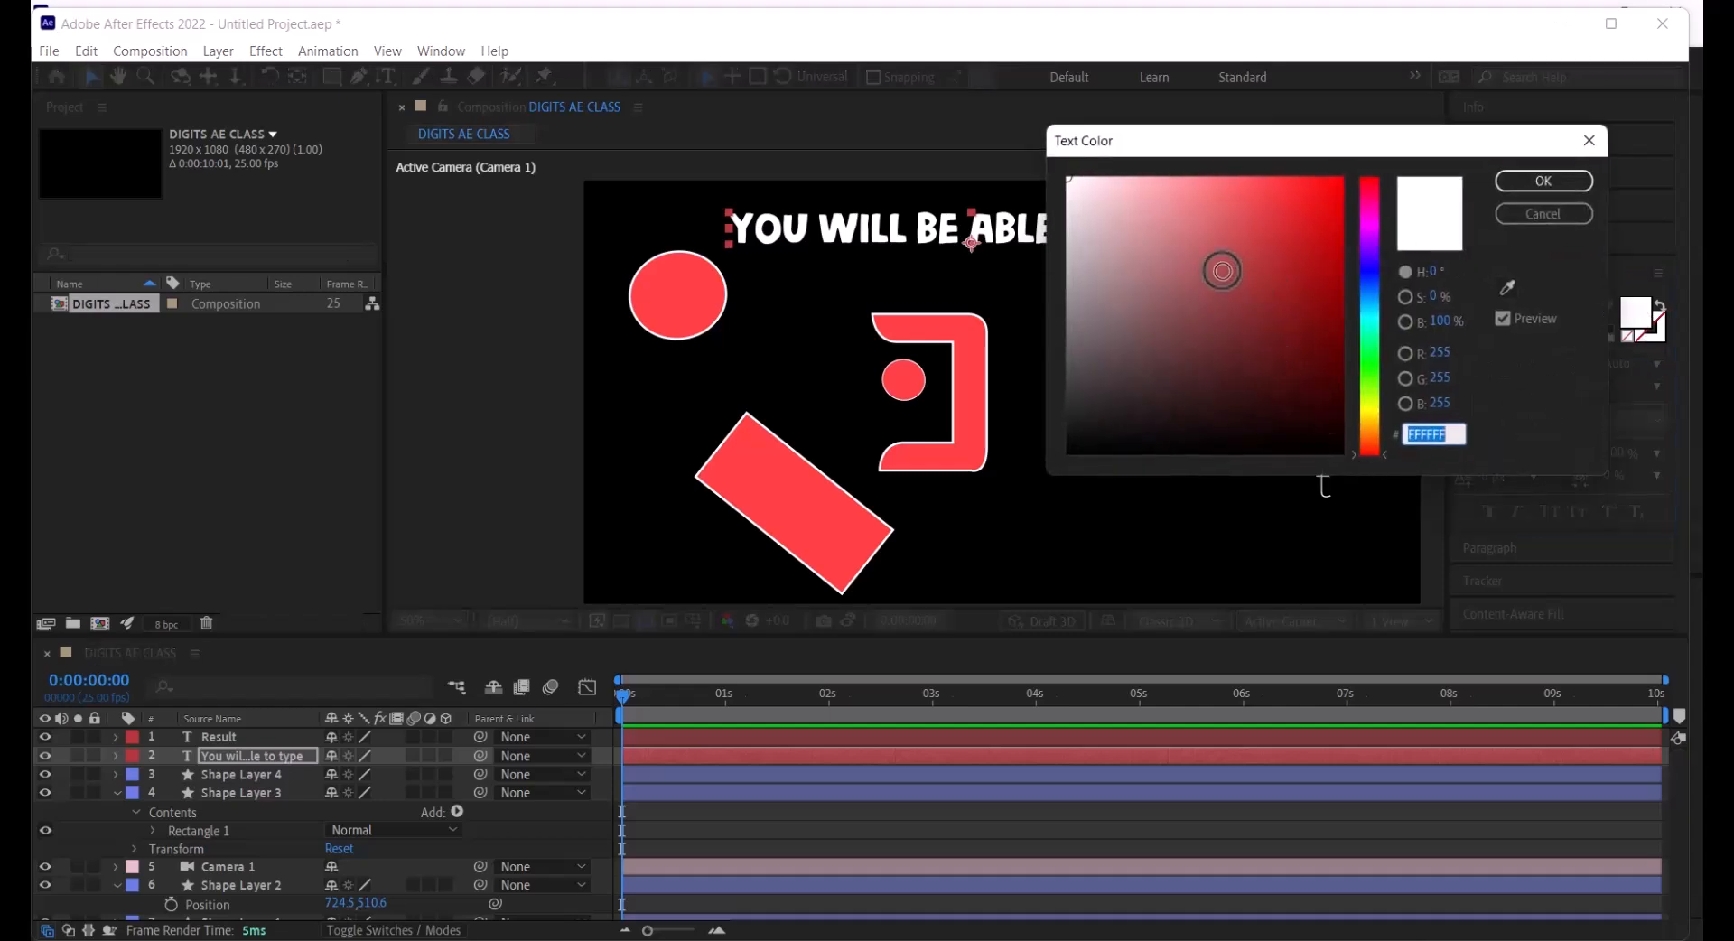
pyautogui.moveTo(1207, 232); pyautogui.dragTo(1157, 106)
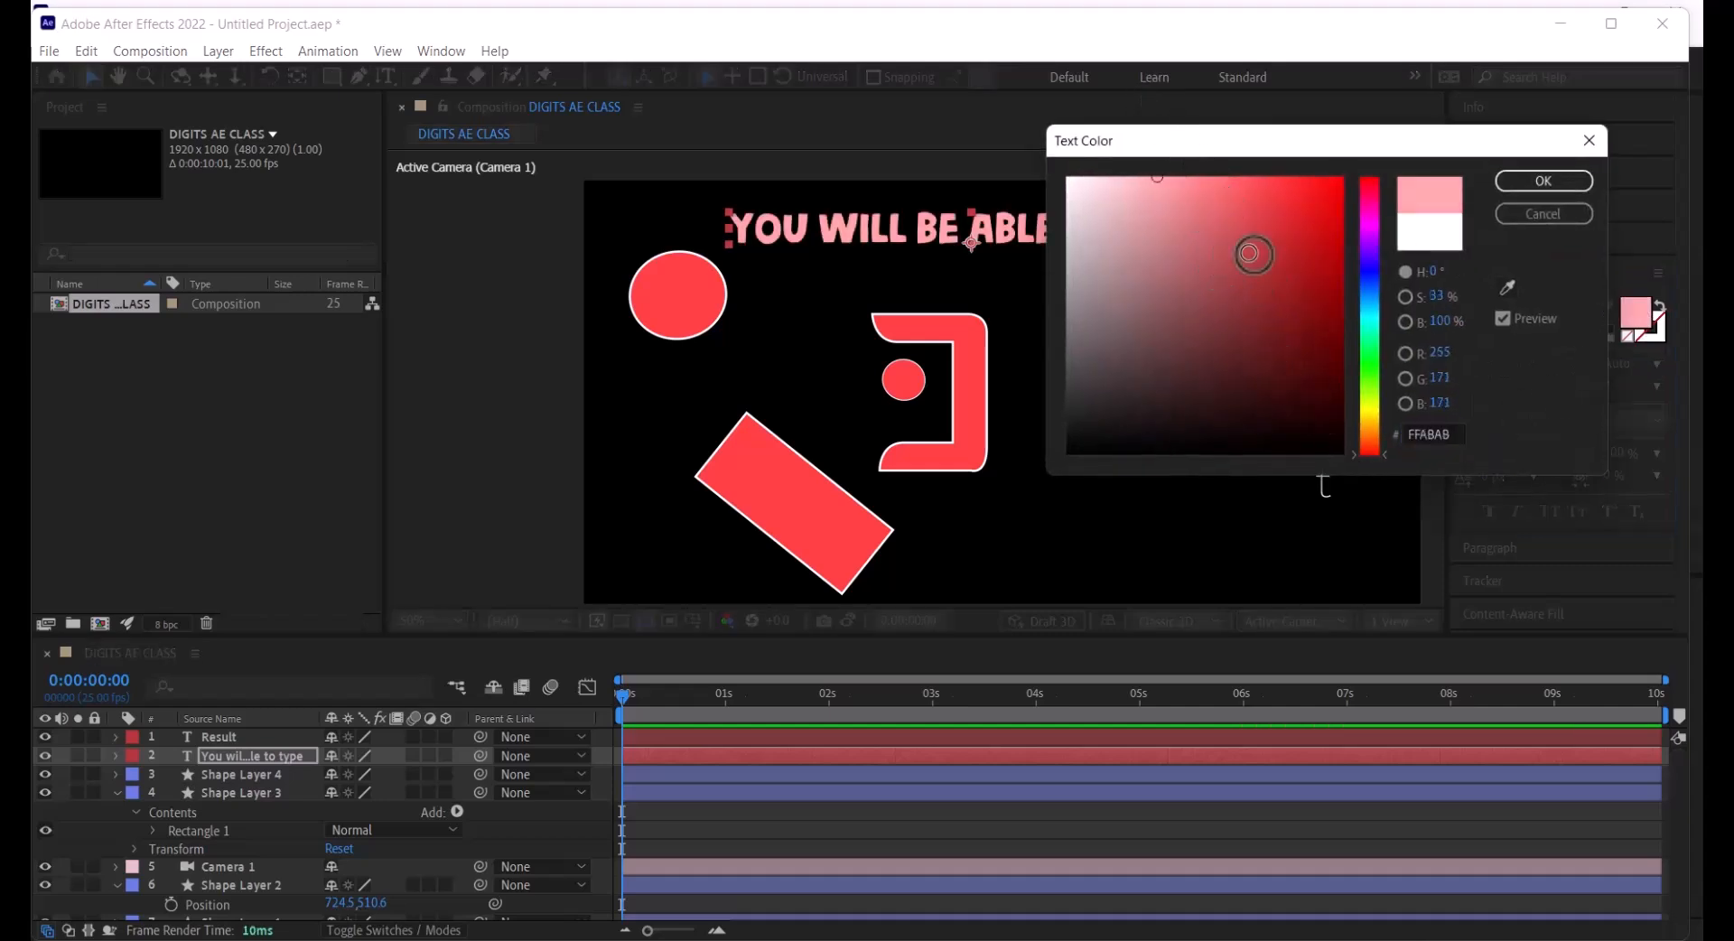
pyautogui.click(1370, 390)
pyautogui.click(1212, 239)
pyautogui.moveTo(1210, 215)
pyautogui.mouseDown()
pyautogui.moveTo(1200, 127)
pyautogui.moveTo(1145, 128)
pyautogui.mouseUp()
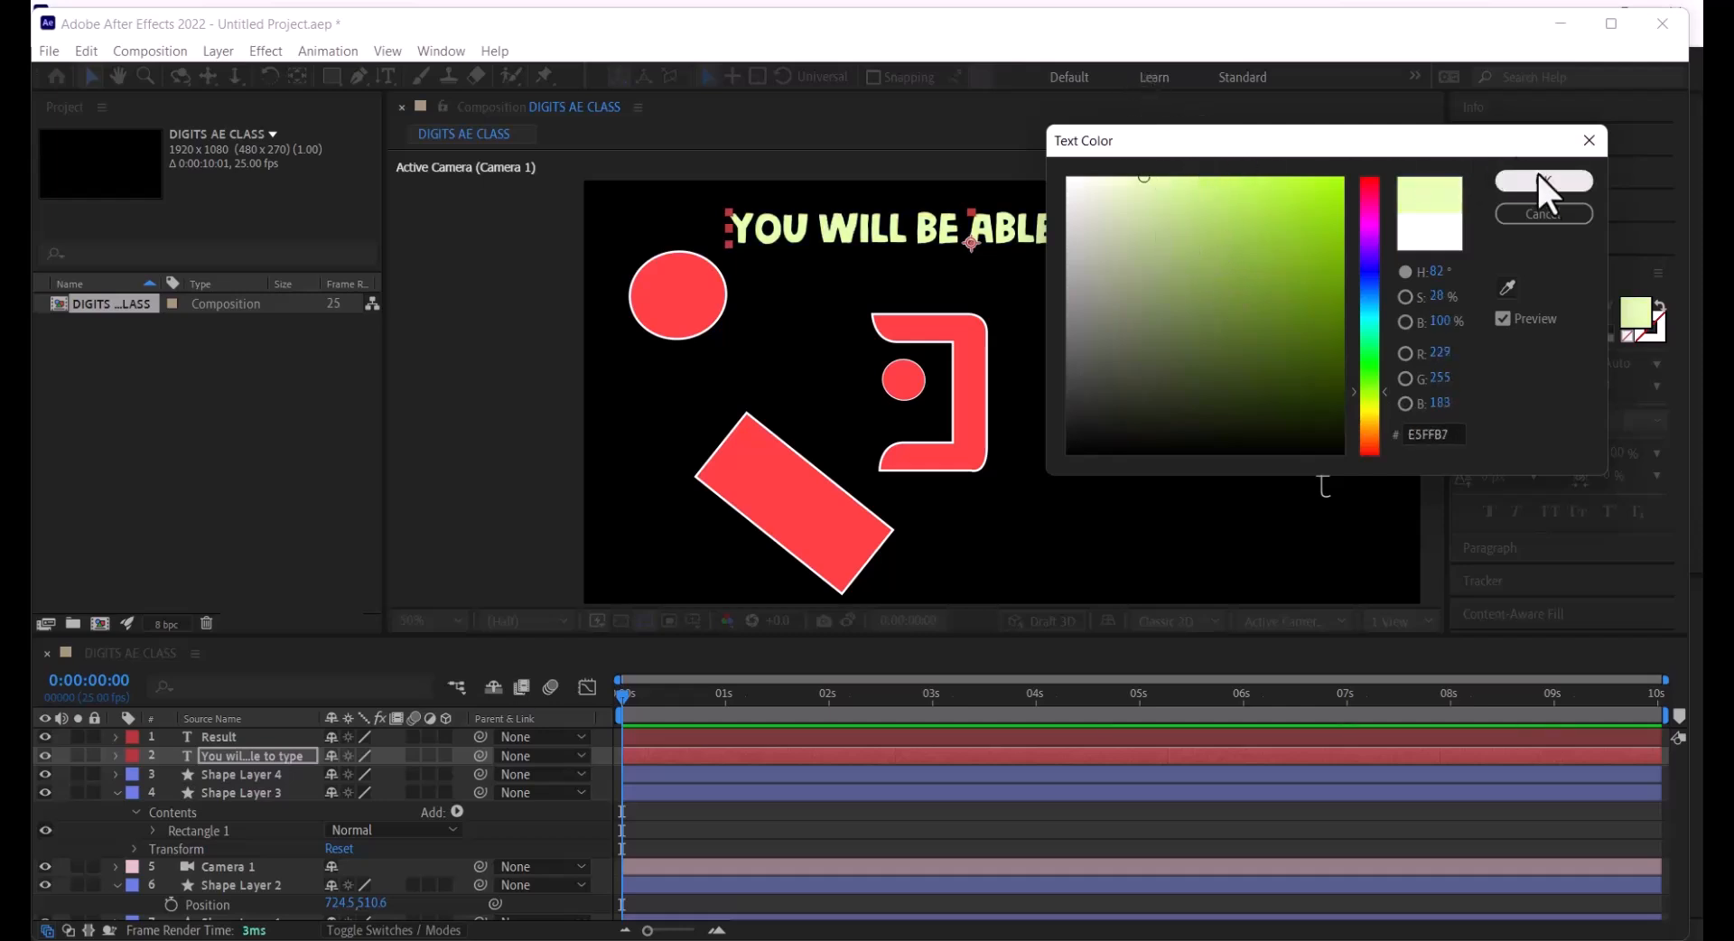
pyautogui.click(1543, 182)
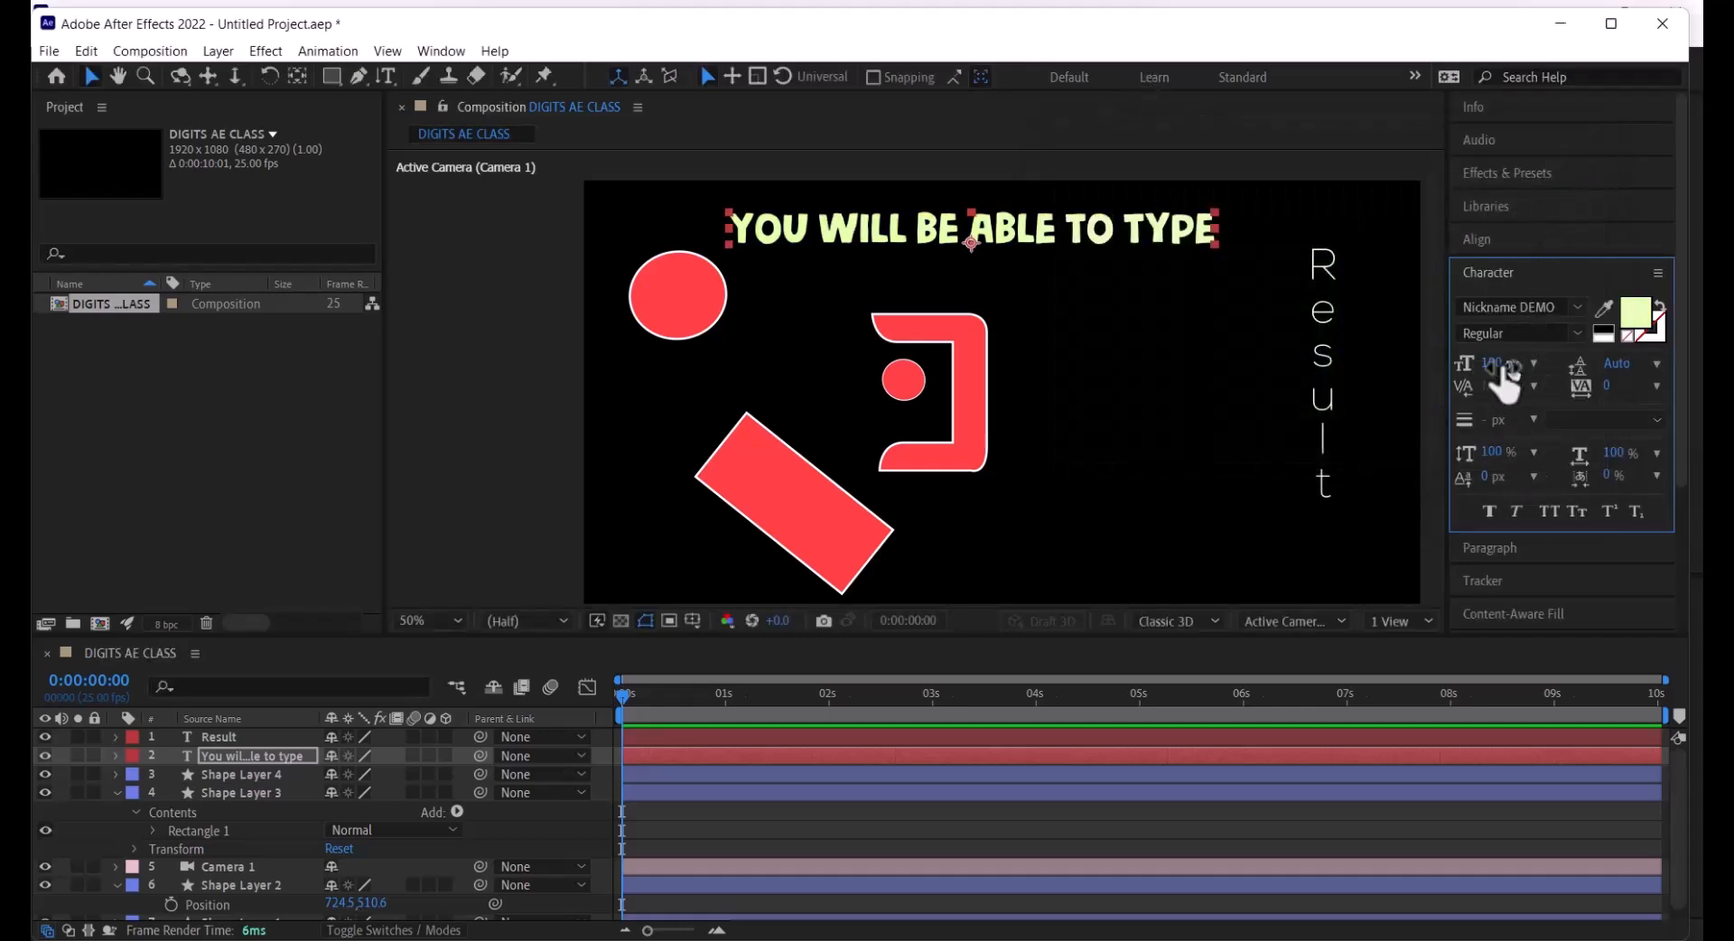
# Set the horizontal sentence's font size to 72 px
pyautogui.moveTo(1499, 365)
pyautogui.mouseDown()
pyautogui.moveTo(1439, 356)
pyautogui.moveTo(1533, 366)
pyautogui.mouseUp()
pyautogui.click(1533, 362)
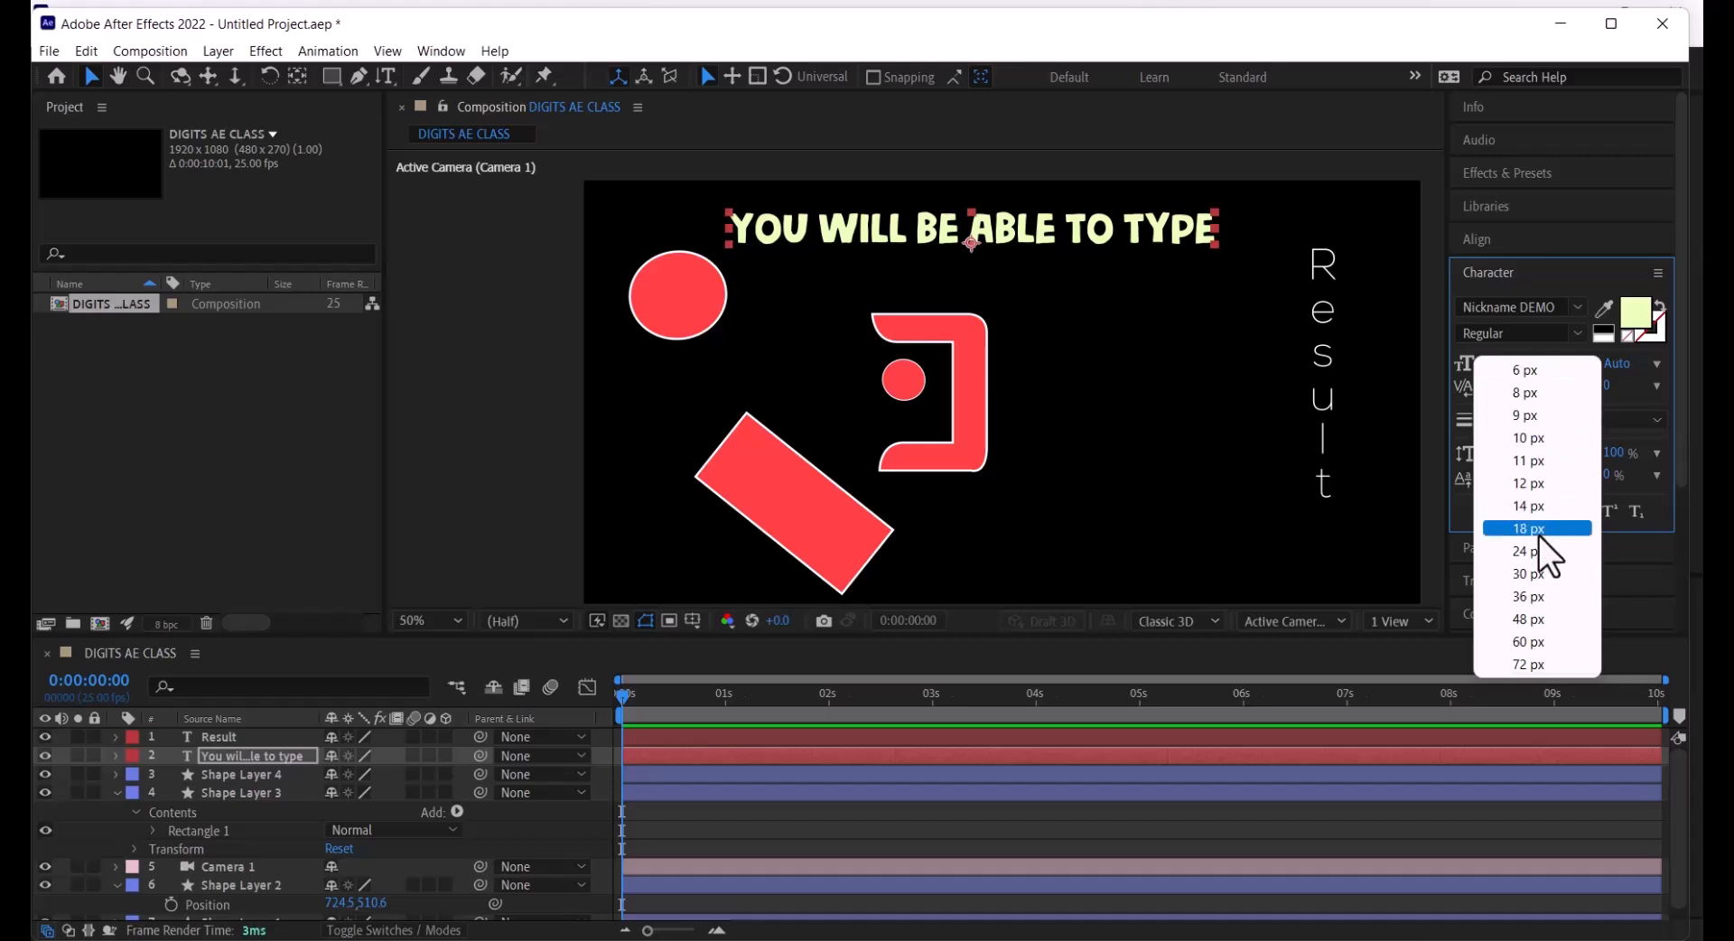
pyautogui.click(1535, 668)
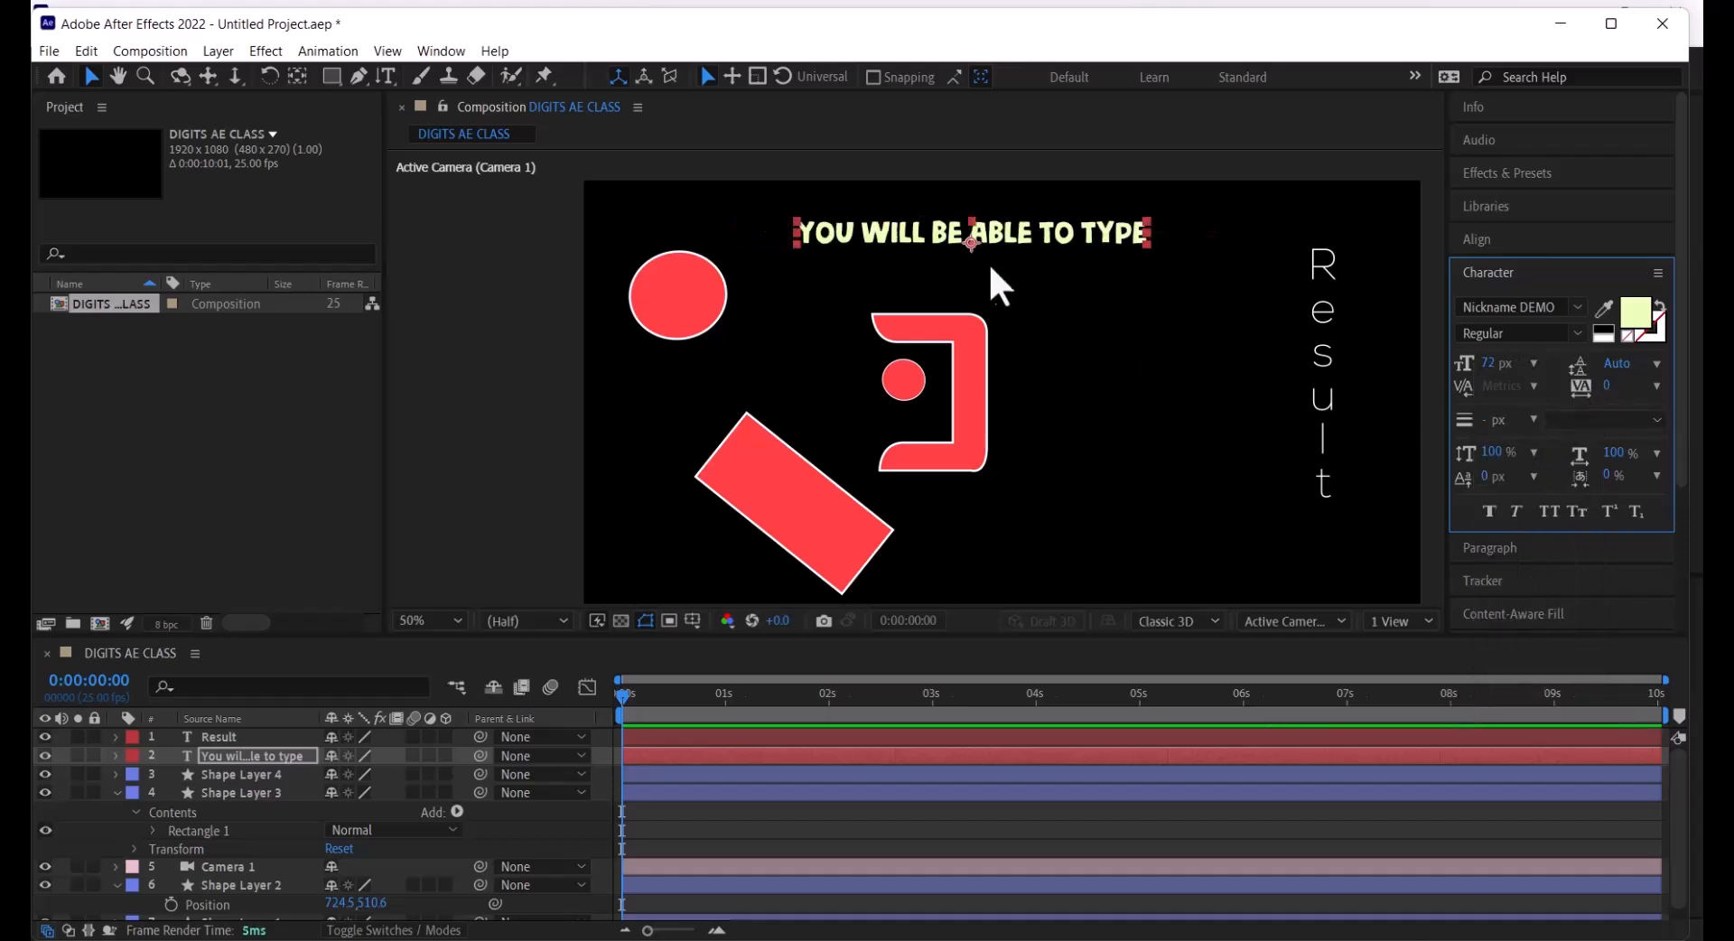
# Move the horizontal sentence right to above the vertical word and break it into three lines: YOU WILL, BE ABLE TO, TYPE
pyautogui.moveTo(993, 229); pyautogui.dragTo(1164, 227)
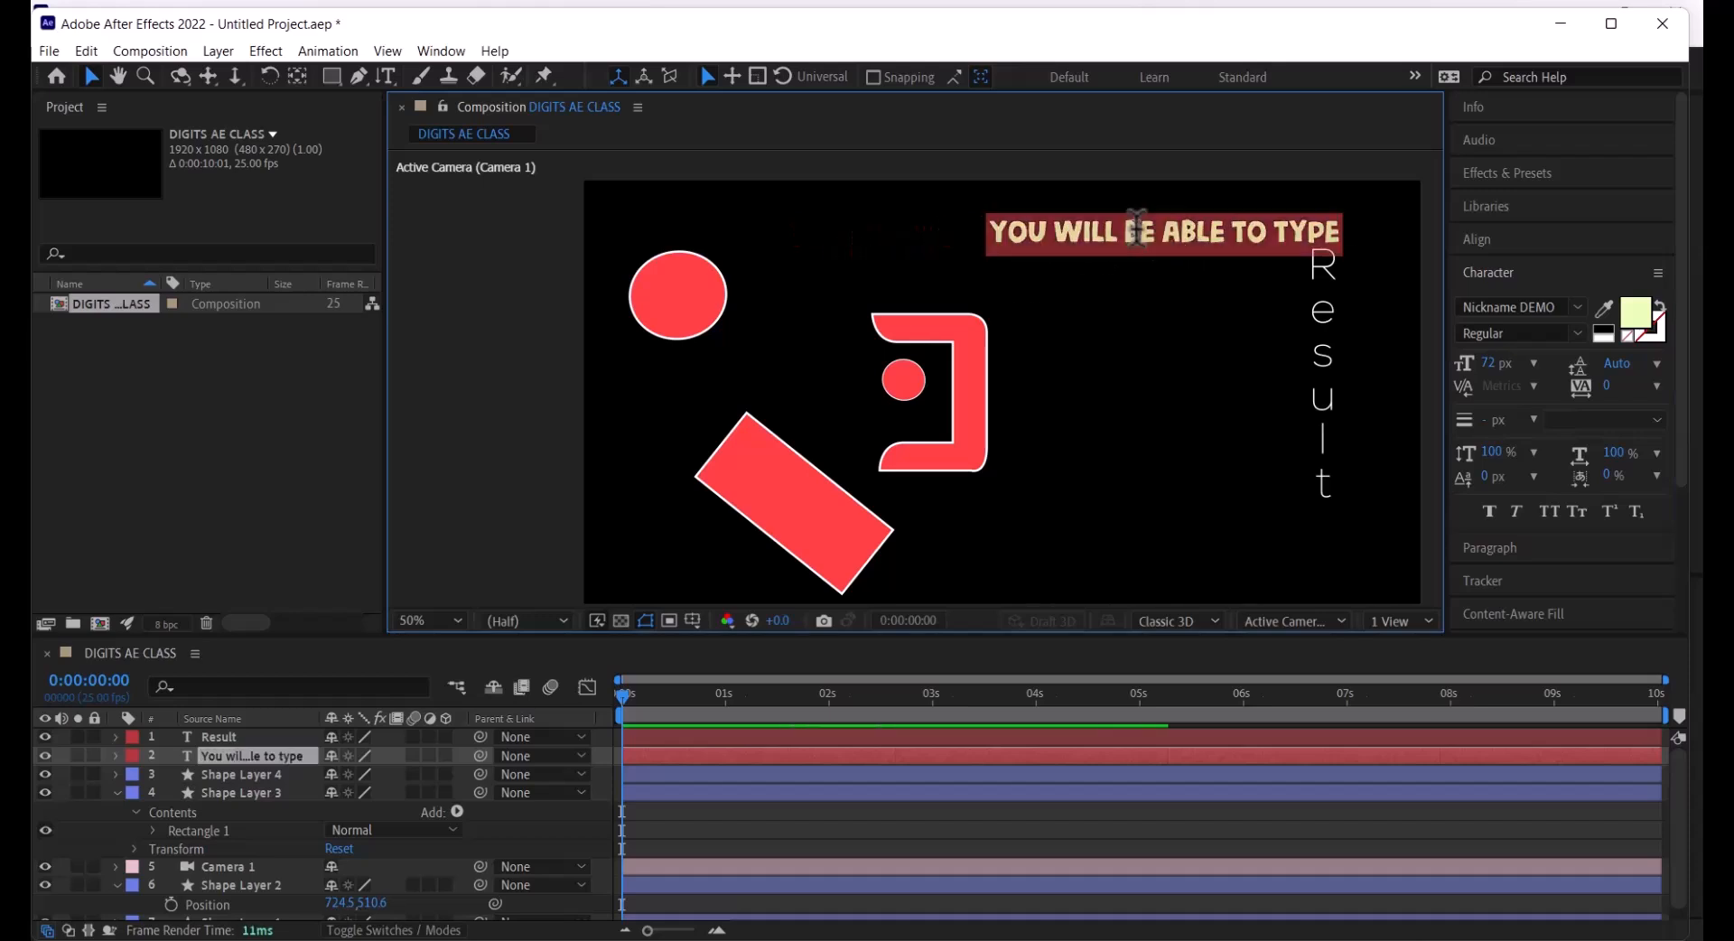
pyautogui.hotkey('ctrl', 't')
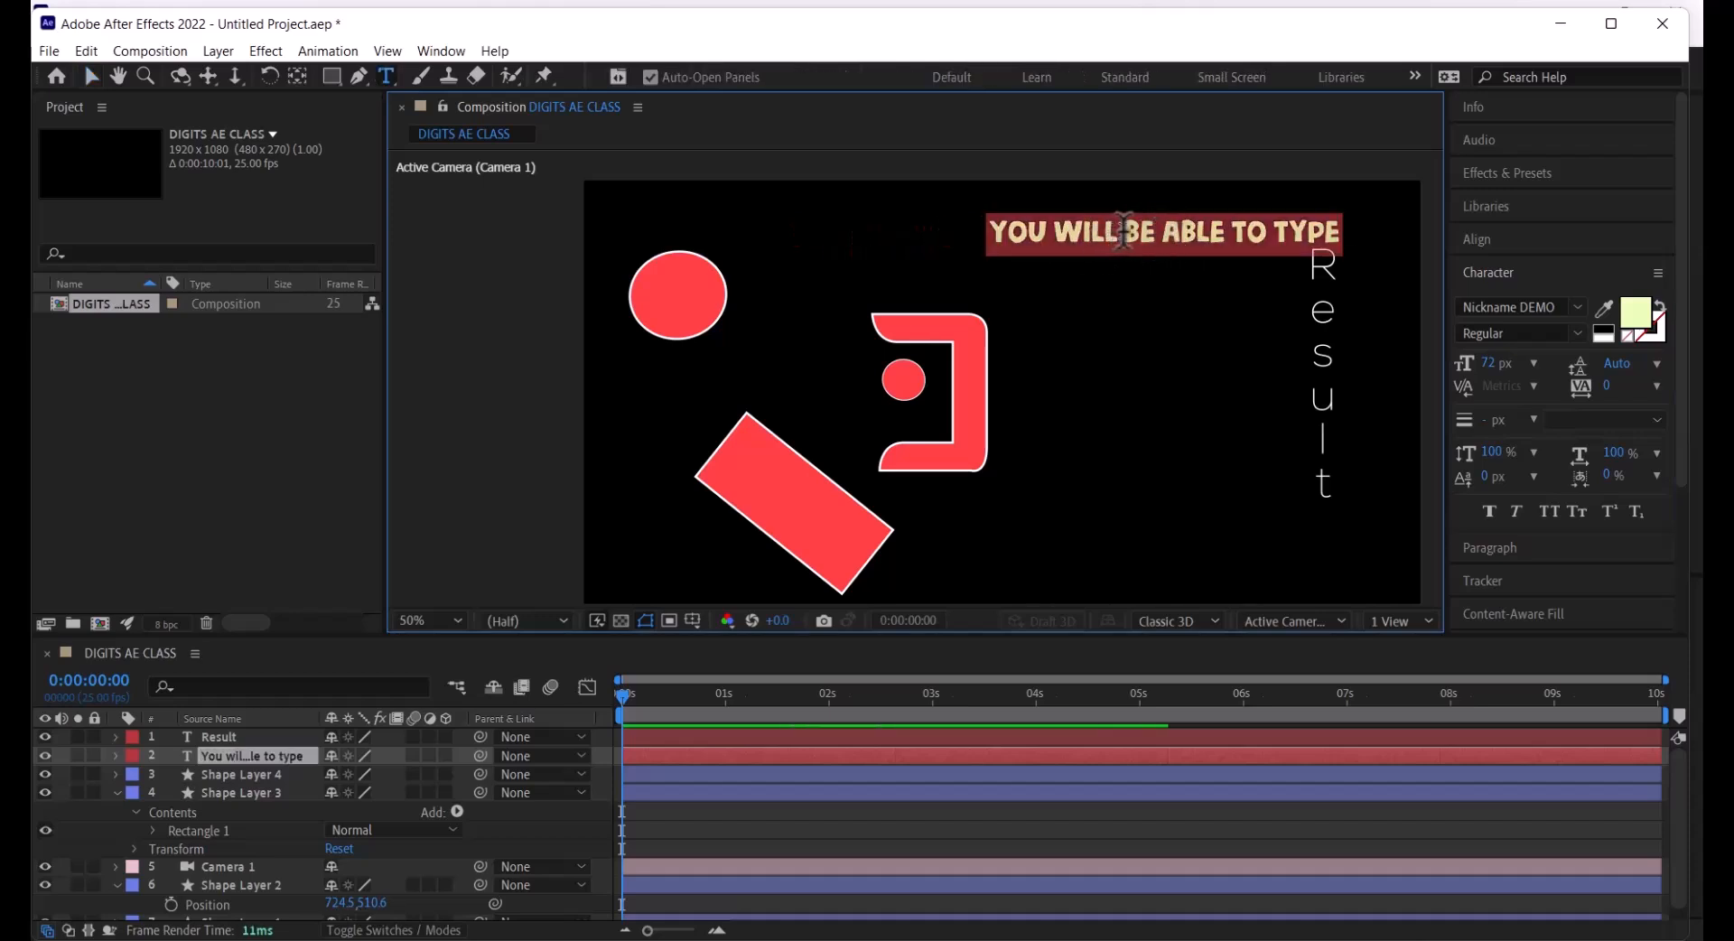
pyautogui.click(1124, 231)
pyautogui.press('Return')
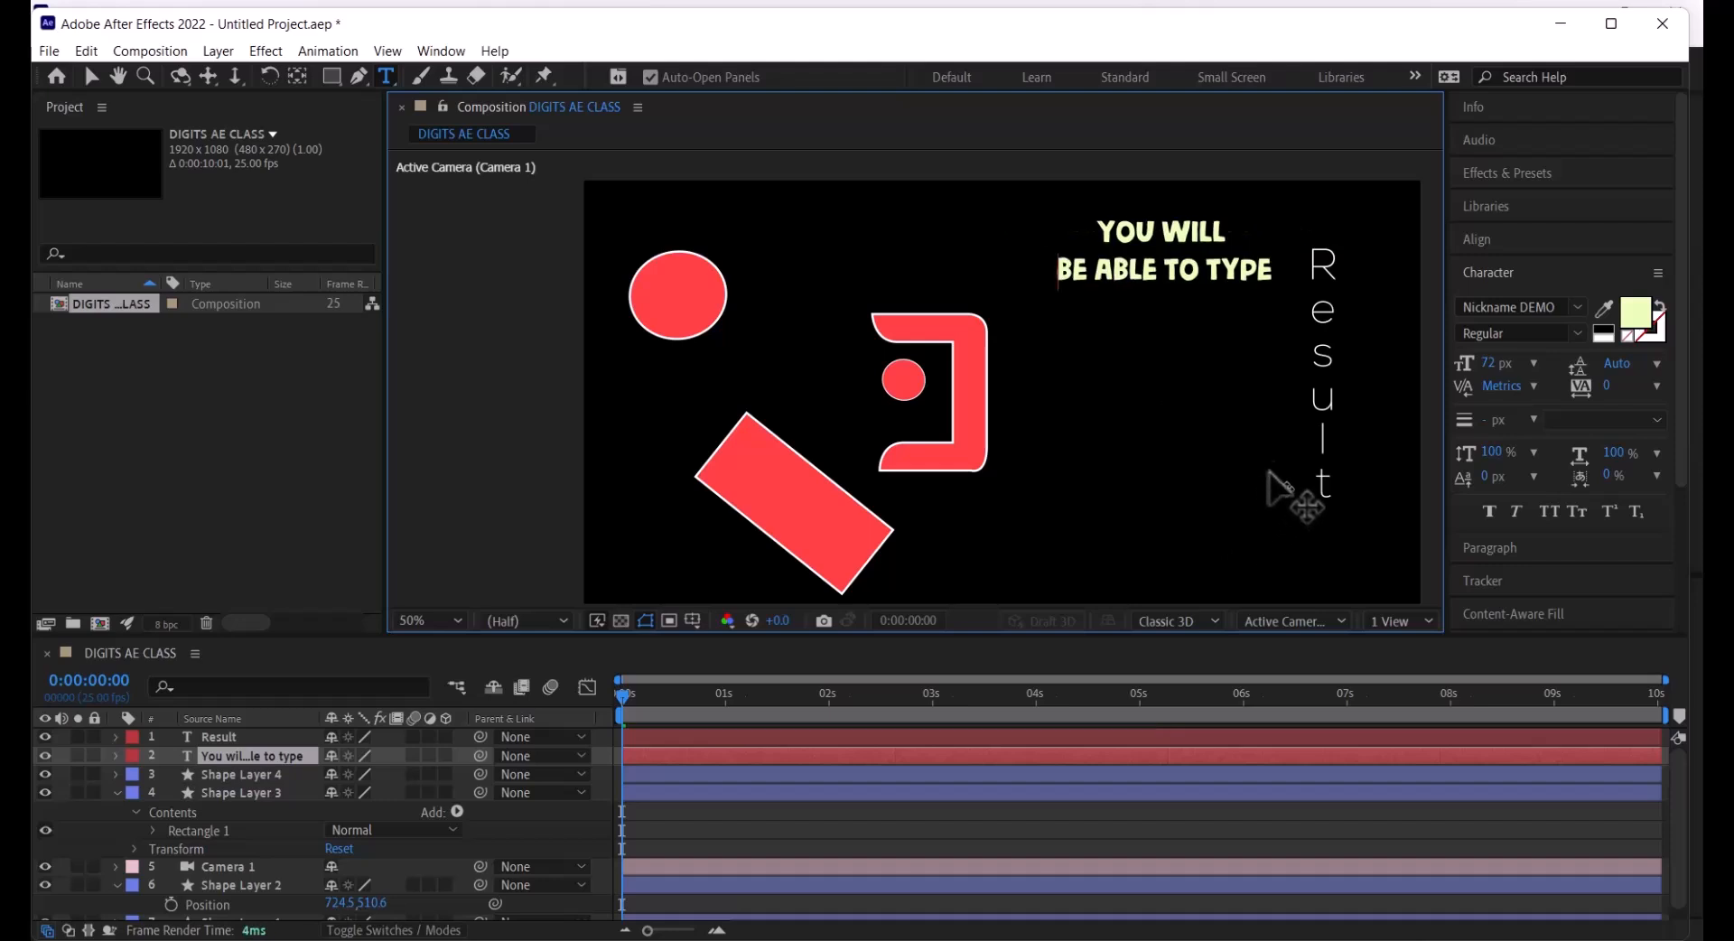
pyautogui.click(1208, 271)
pyautogui.press('Return')
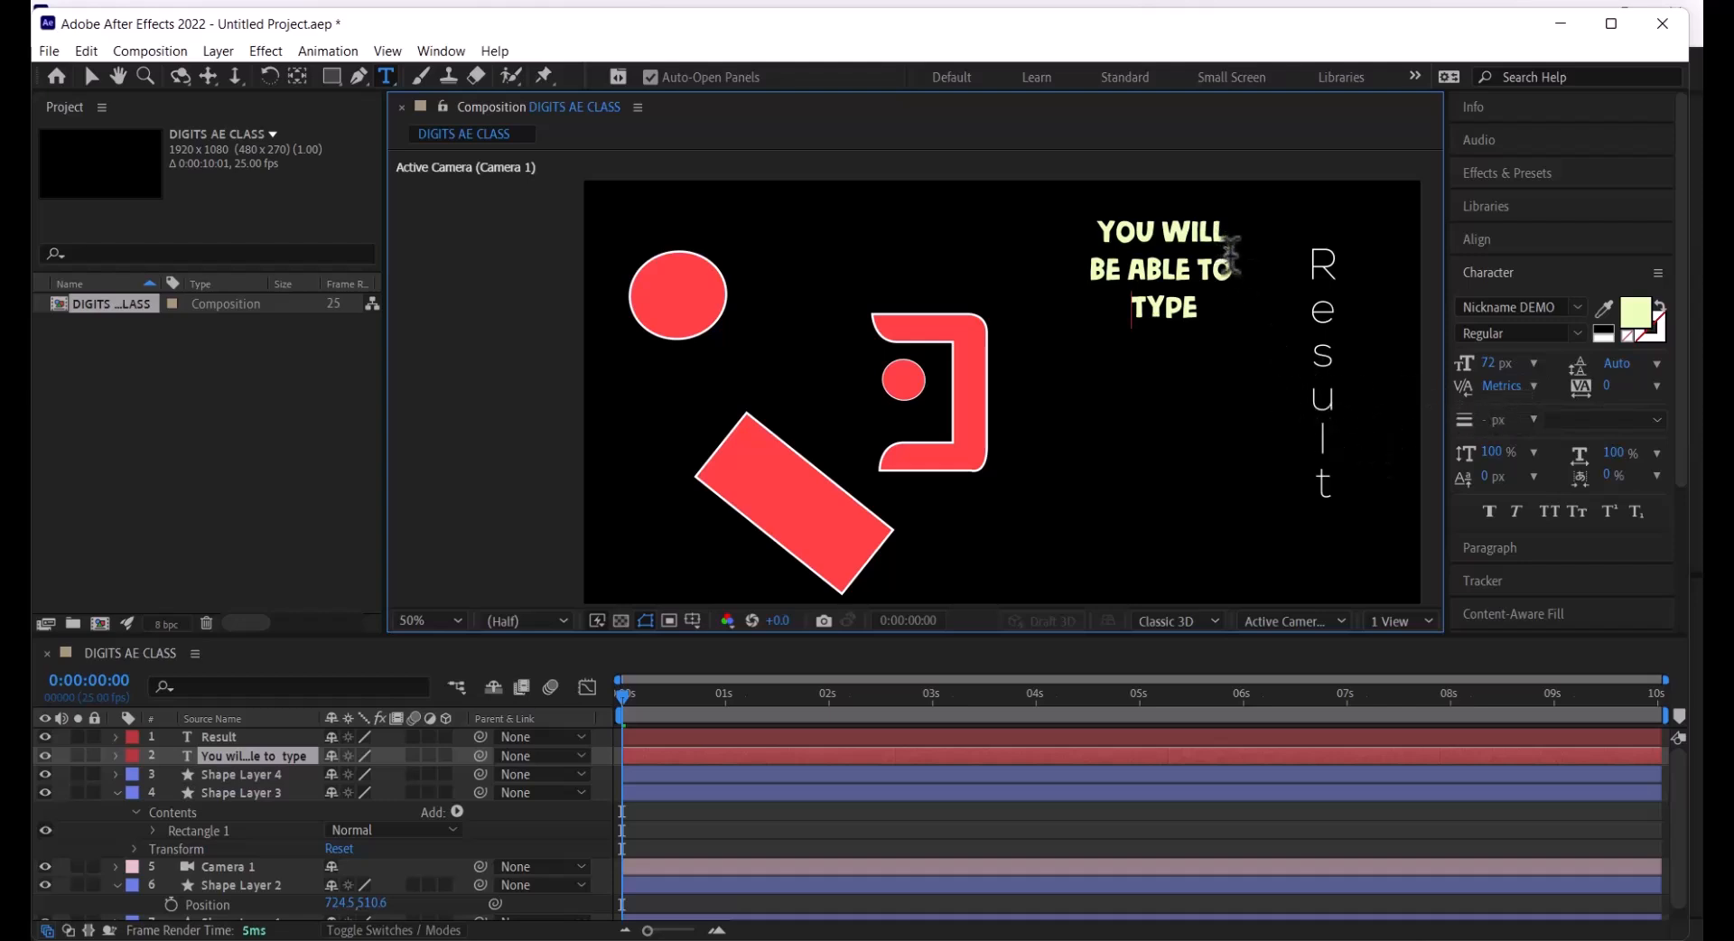
# Enlarge only the letters YPE in the third line to a font size of 116 px
pyautogui.moveTo(1196, 307); pyautogui.dragTo(1143, 305)
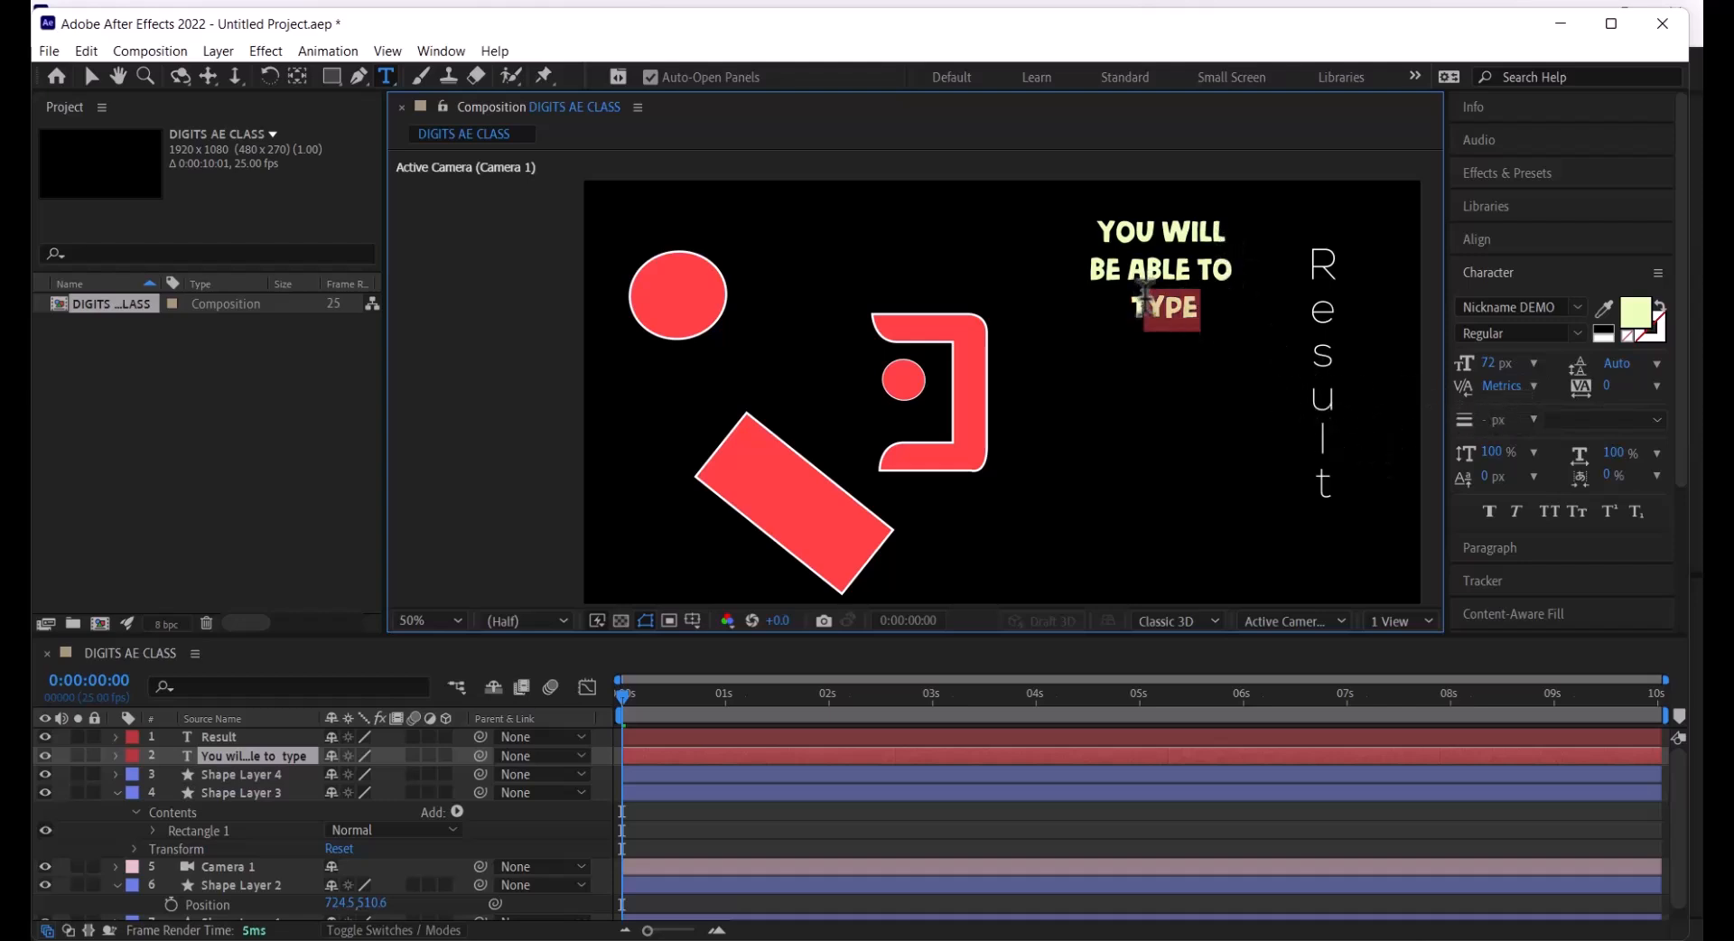
pyautogui.moveTo(1495, 363); pyautogui.dragTo(1544, 361)
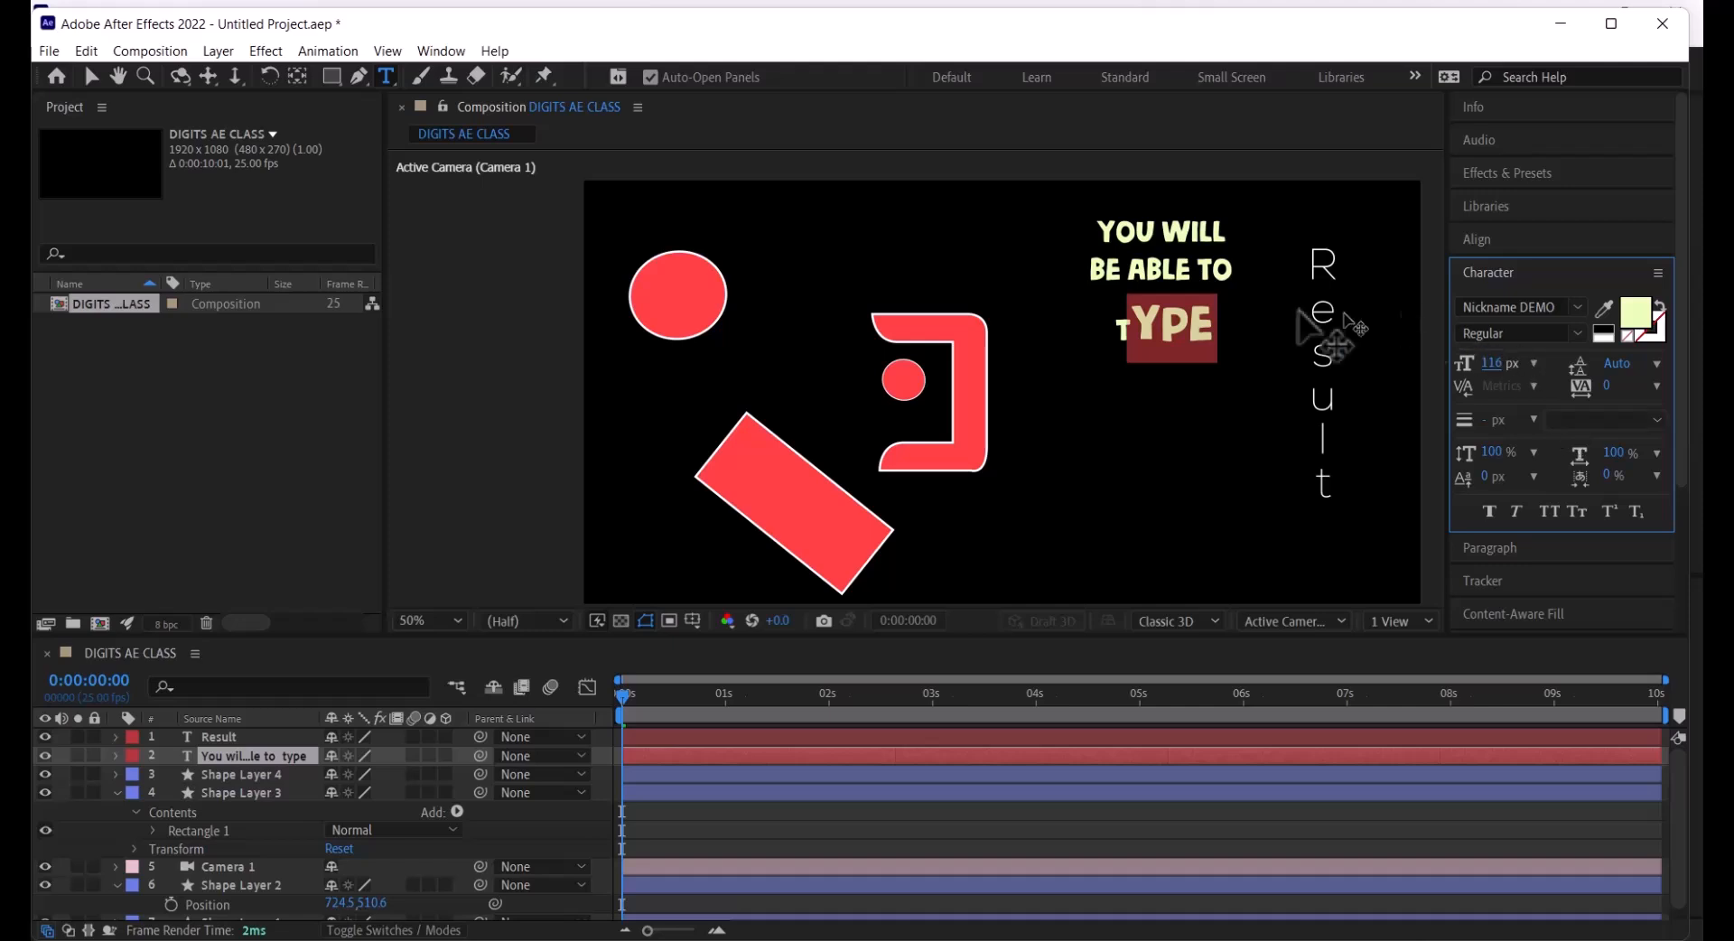
pyautogui.click(1169, 302)
# Set the leading of all three lines to 90 px, after trying 6 px, 30 px and Auto
pyautogui.moveTo(1221, 327); pyautogui.dragTo(1073, 237)
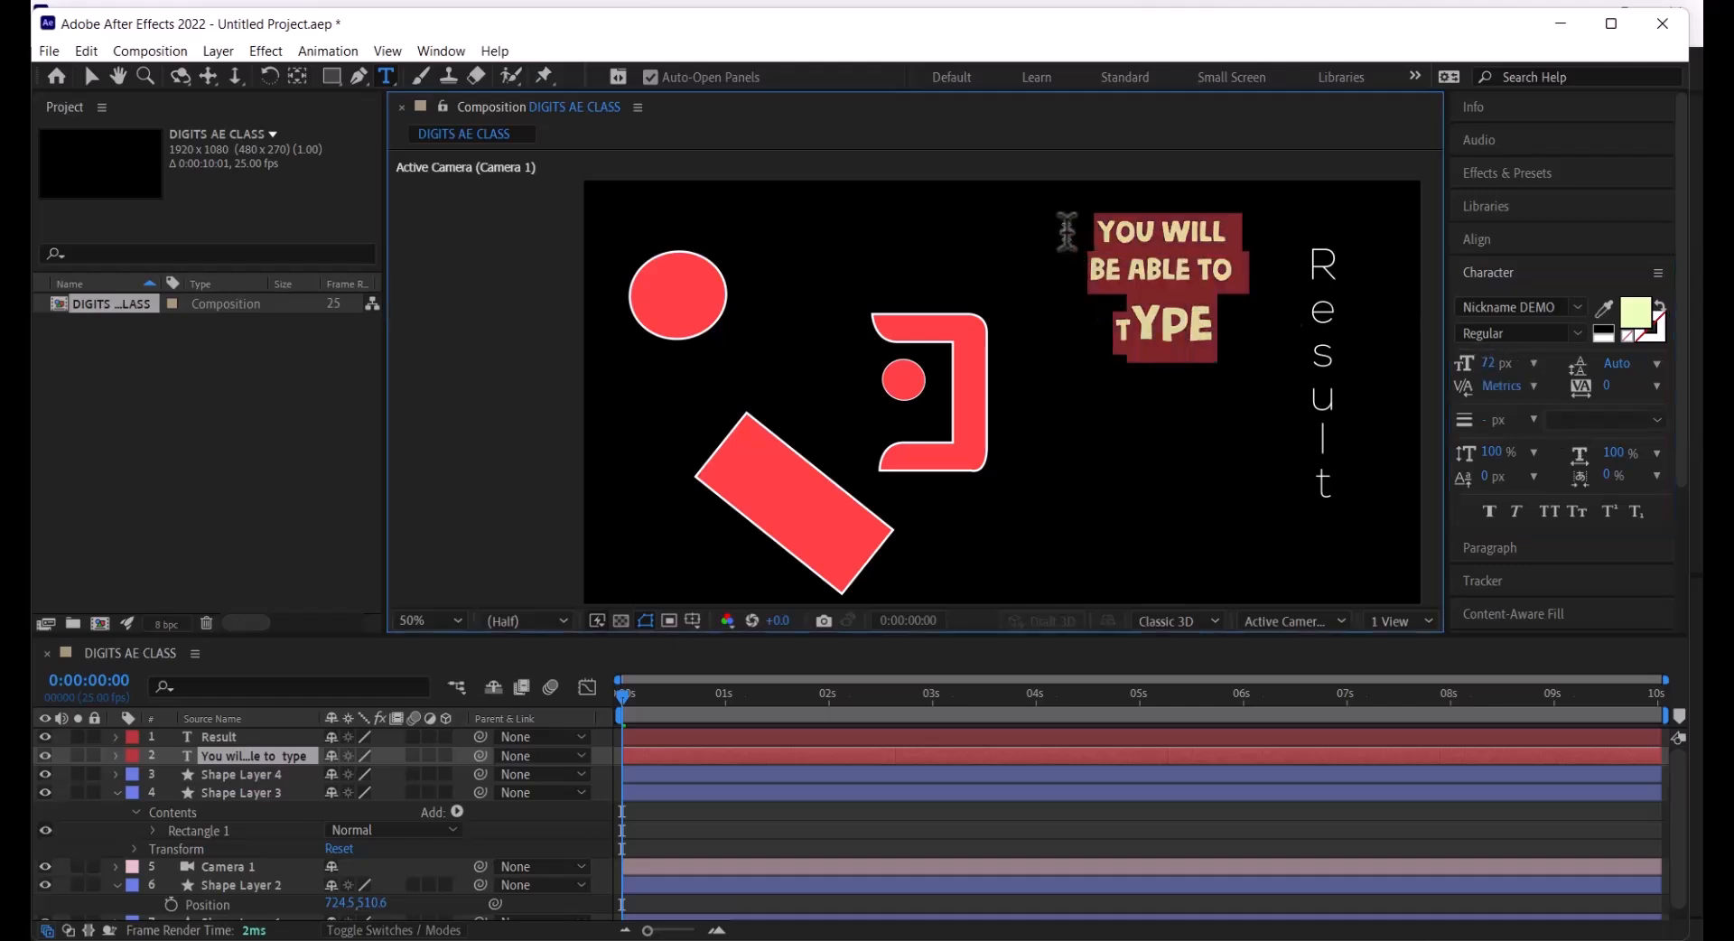
pyautogui.click(1653, 365)
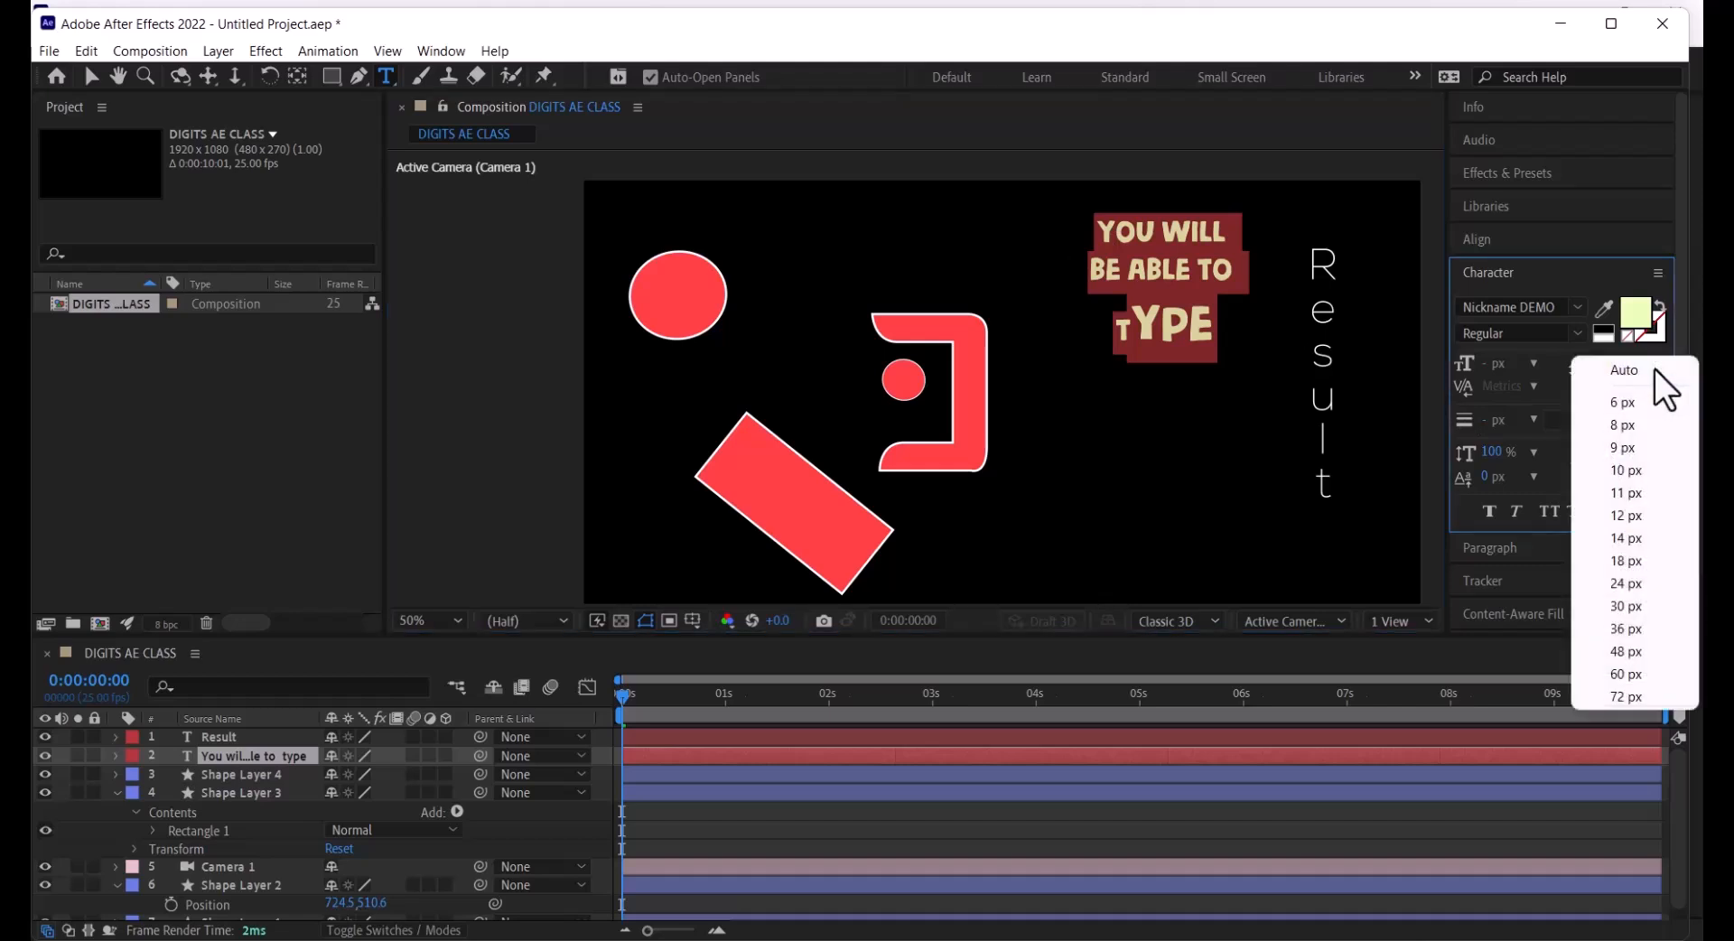
pyautogui.click(1636, 404)
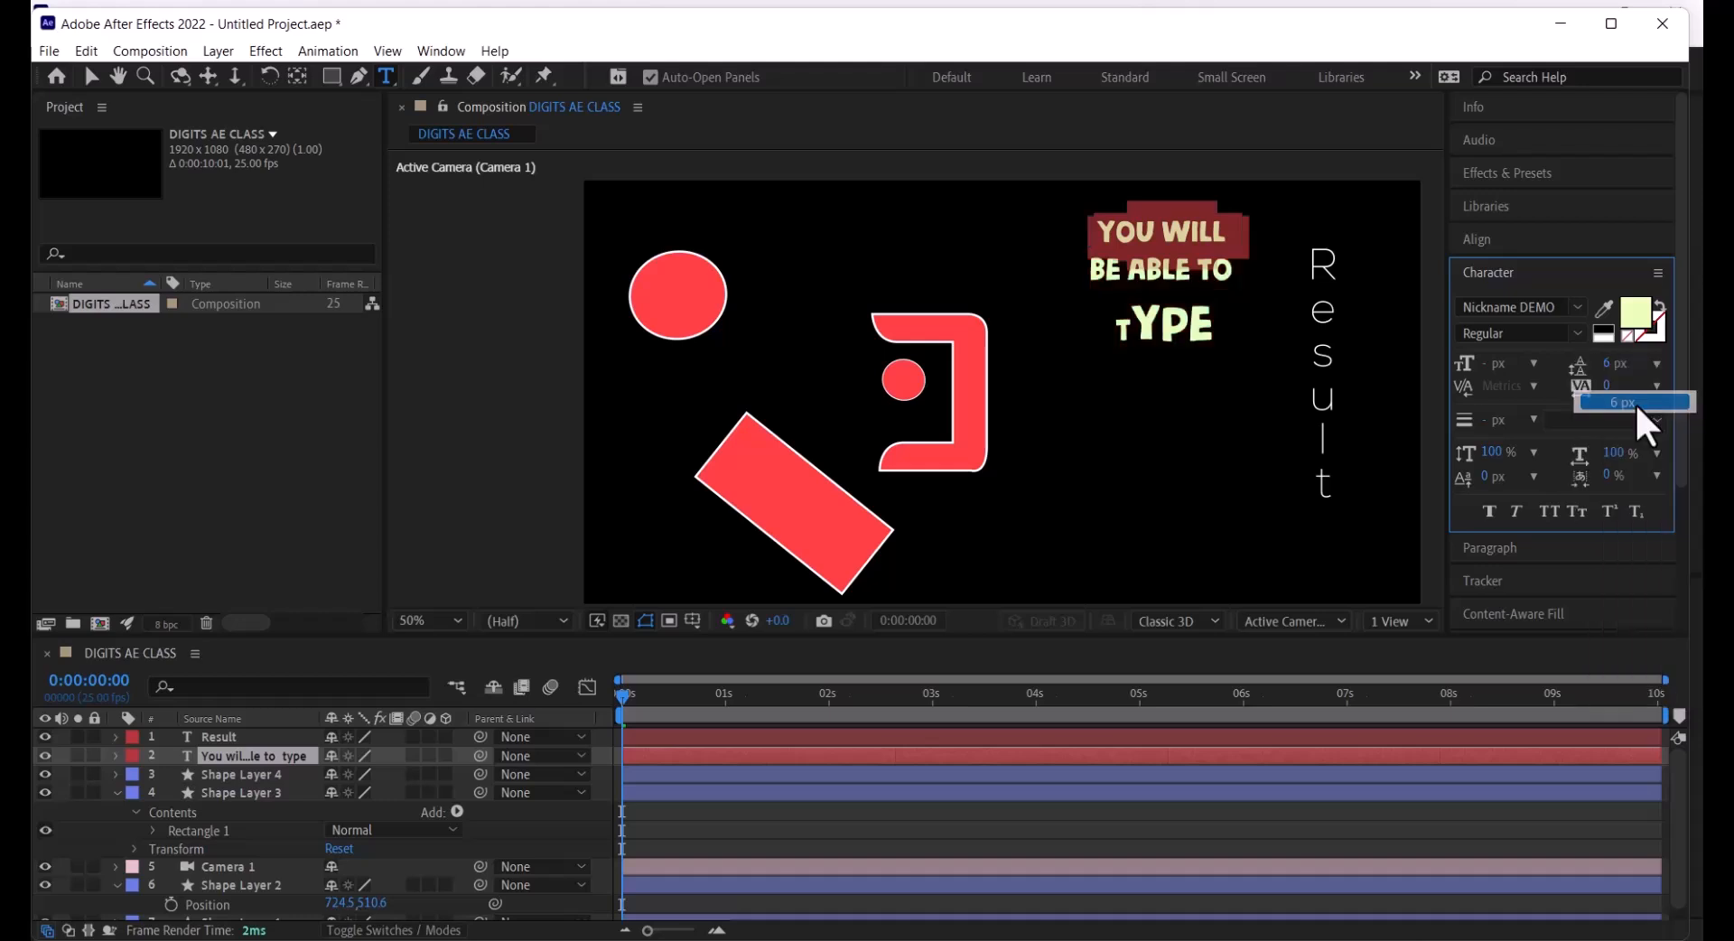
pyautogui.click(1653, 365)
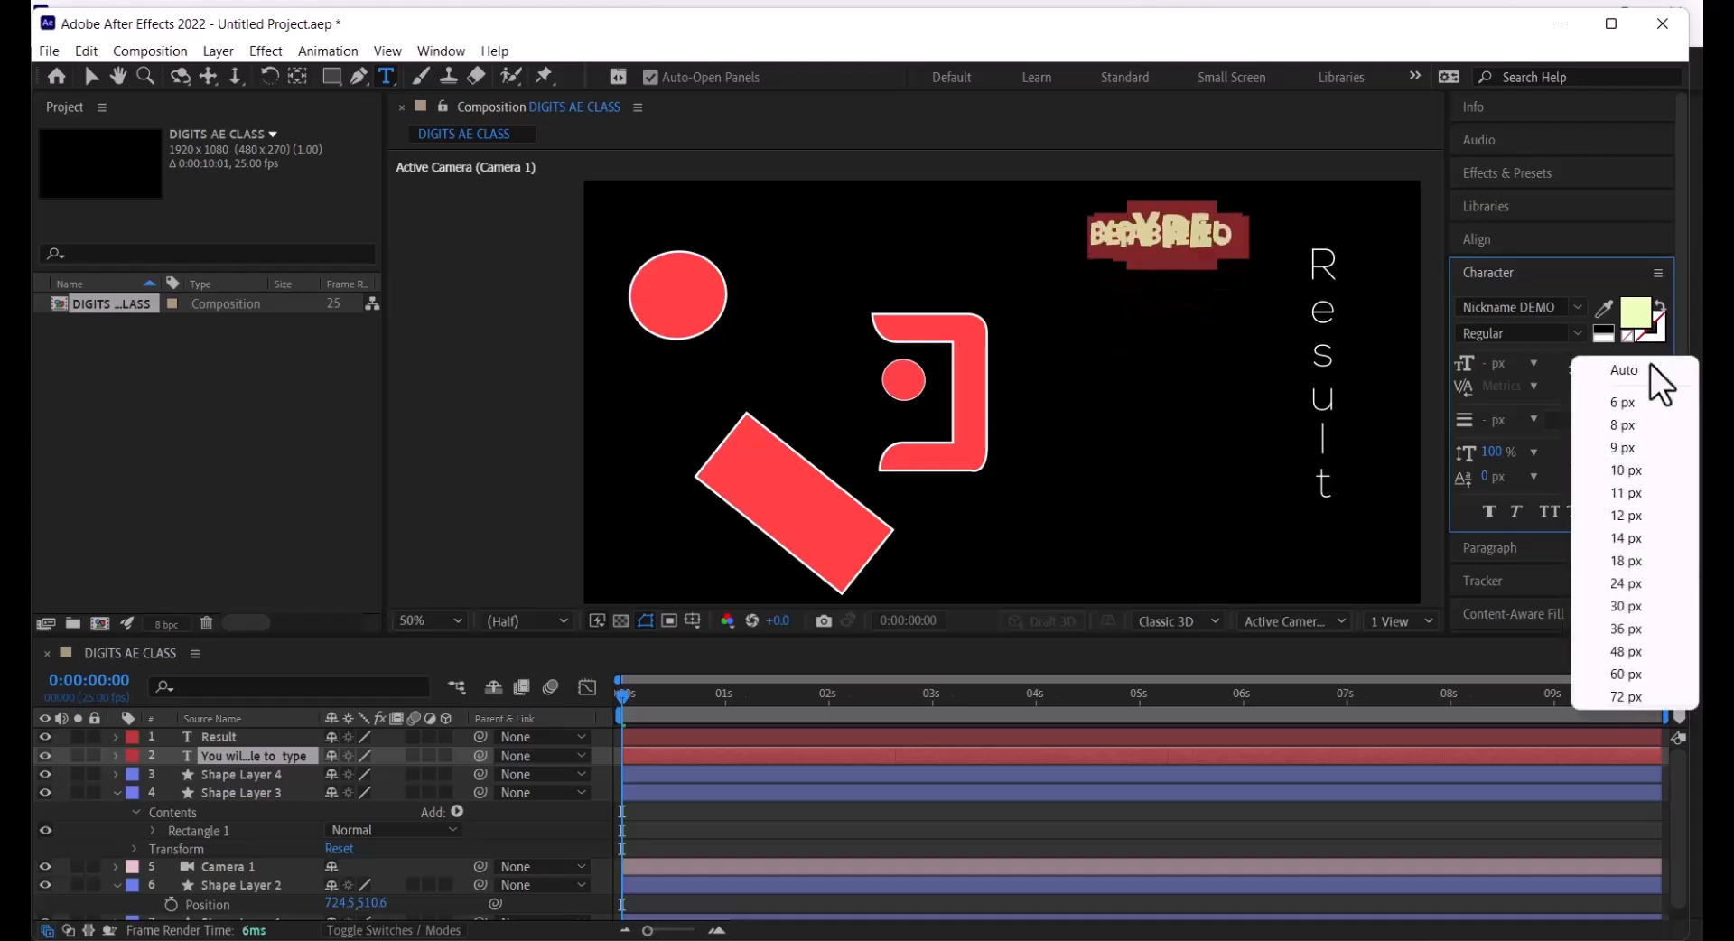
pyautogui.click(1655, 597)
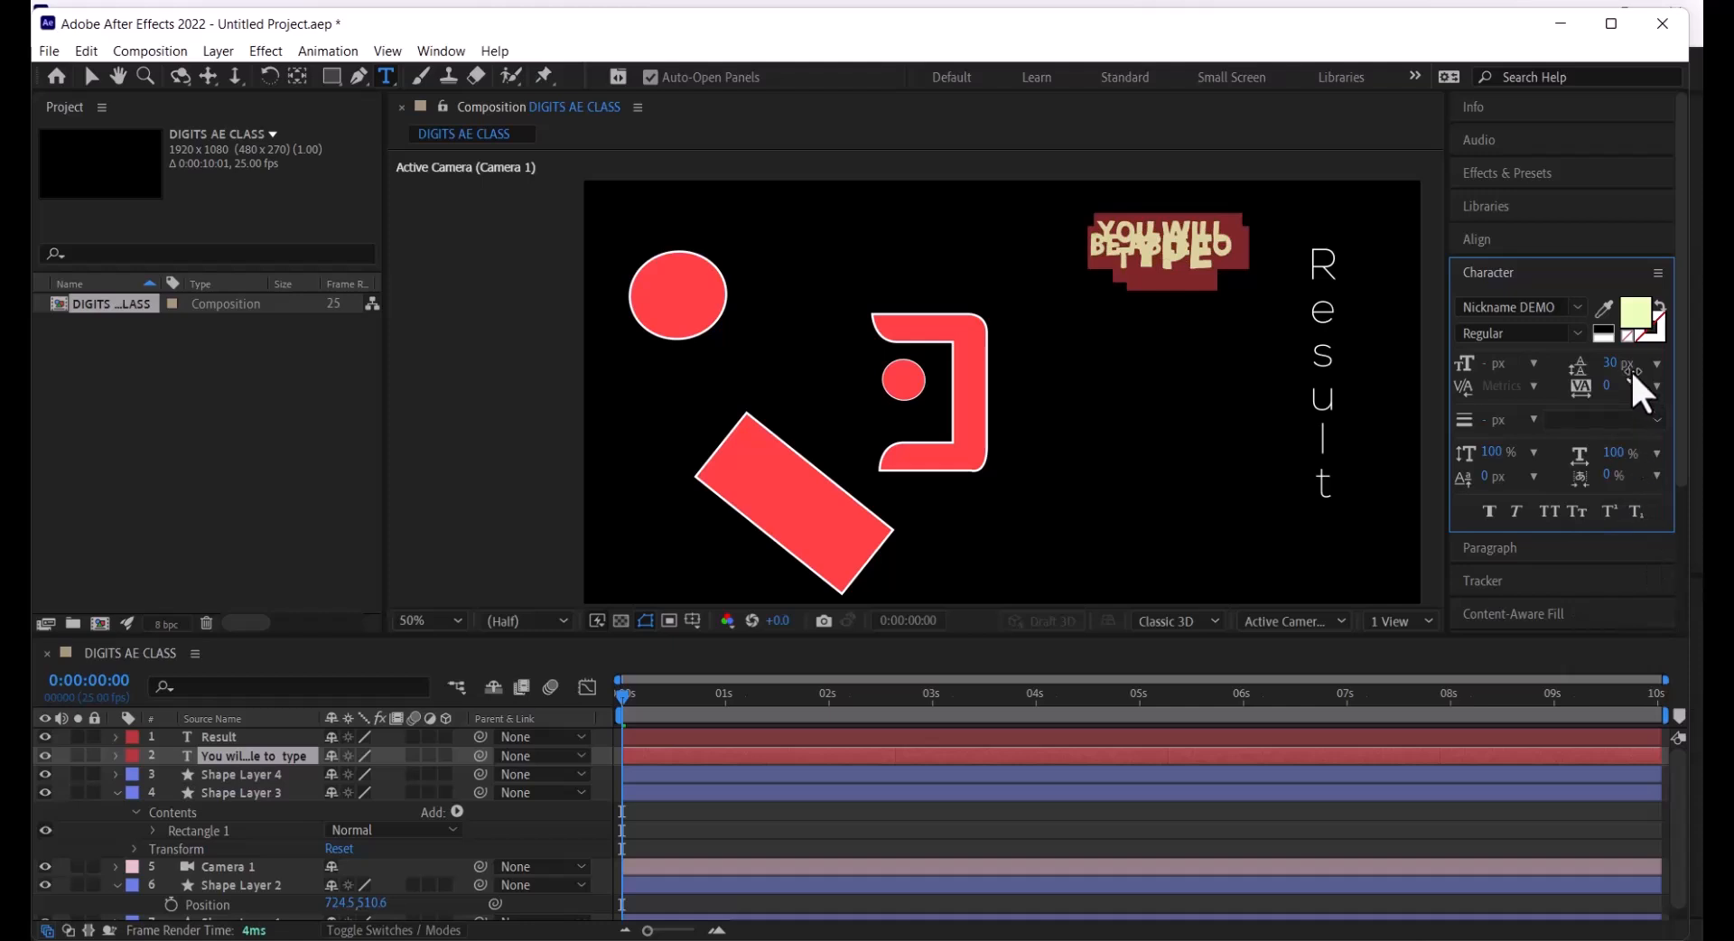
pyautogui.click(1662, 363)
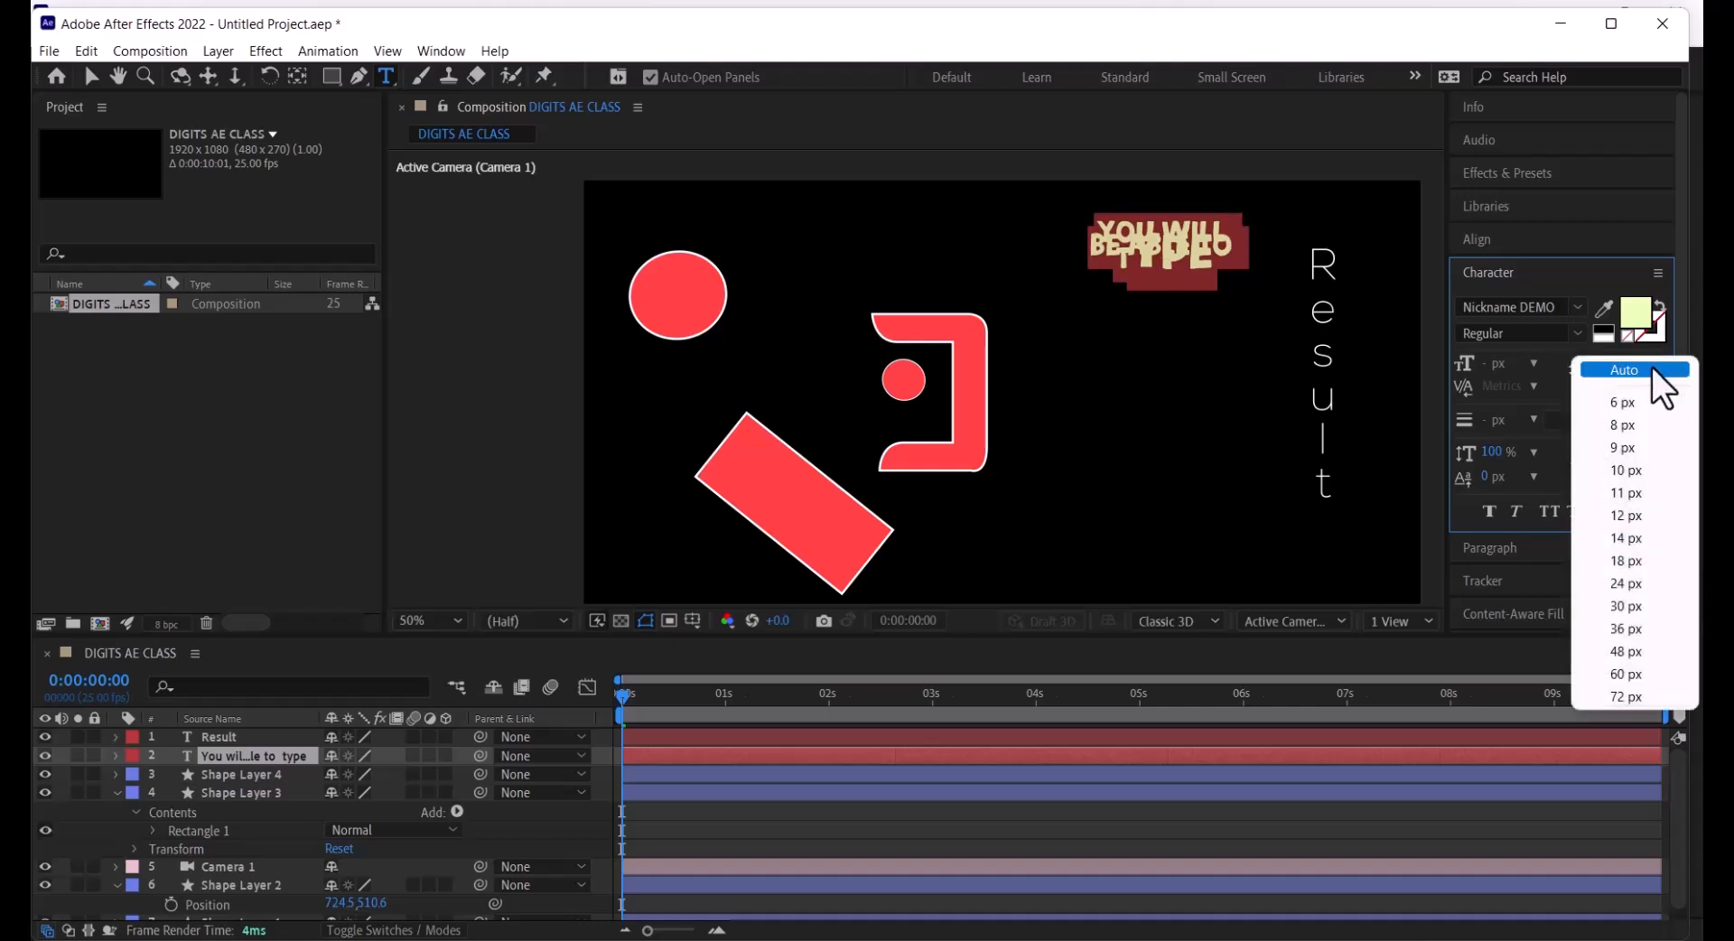
pyautogui.click(1653, 369)
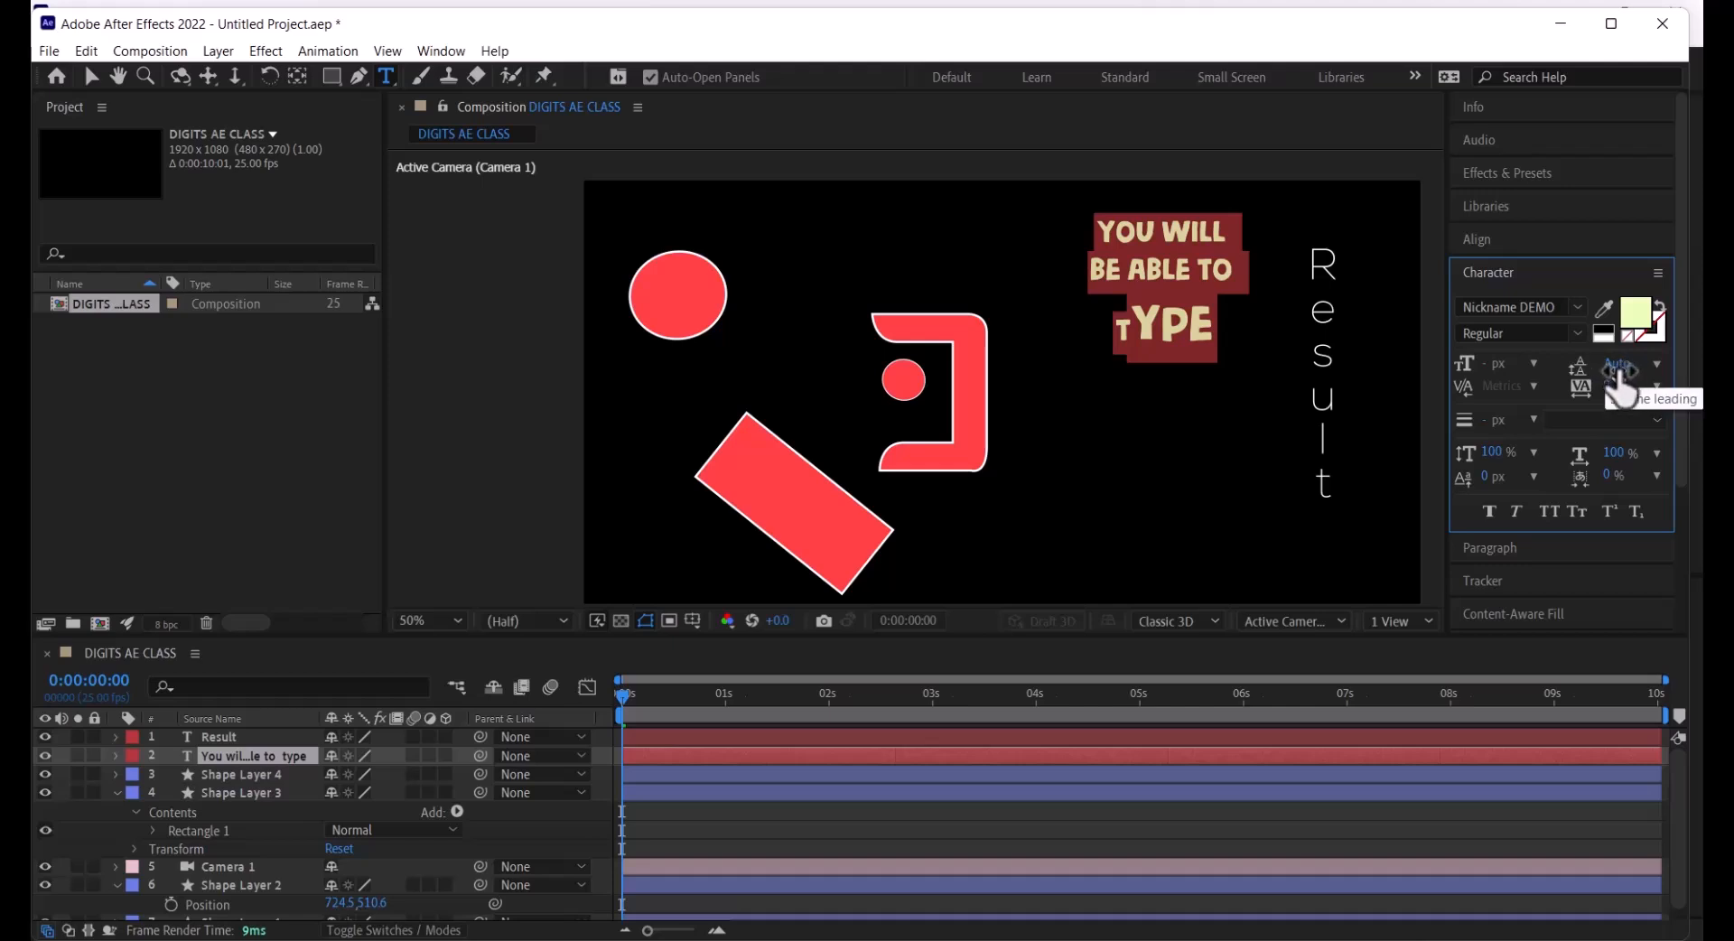
pyautogui.moveTo(1607, 362); pyautogui.dragTo(1636, 332)
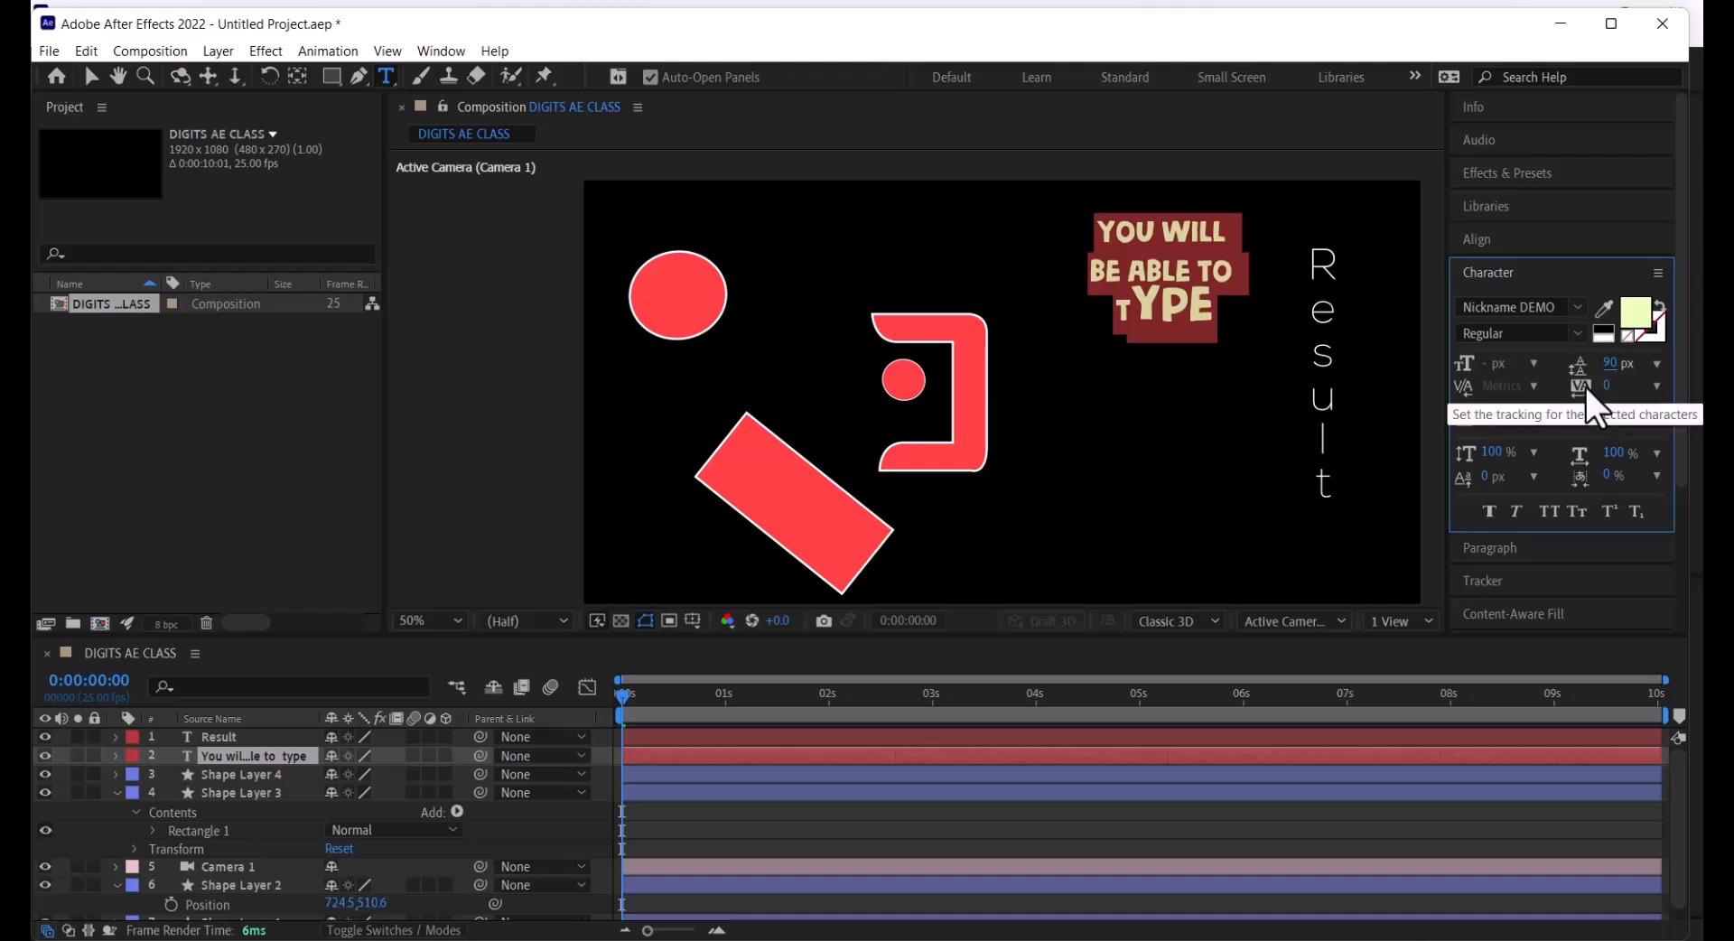
# Widen the letter spacing of the whole three-line text to a tracking of 666
pyautogui.moveTo(1609, 388); pyautogui.dragTo(1690, 343)
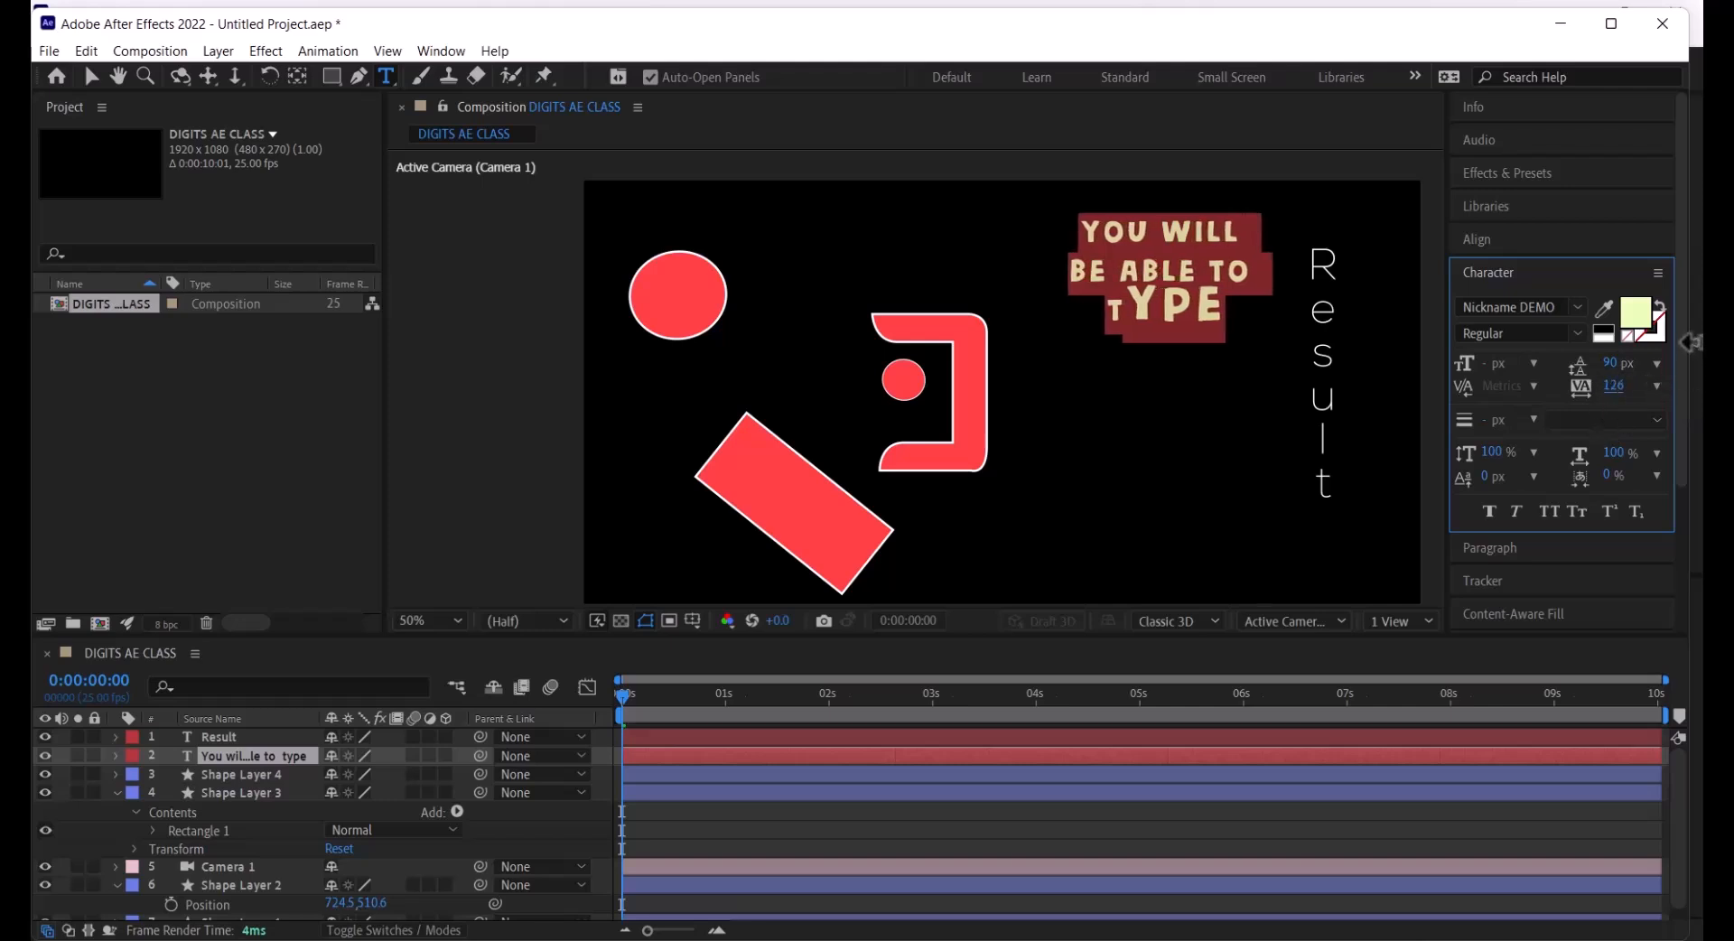
pyautogui.moveTo(1690, 343); pyautogui.dragTo(1702, 342)
pyautogui.moveTo(1613, 386); pyautogui.dragTo(1409, 343)
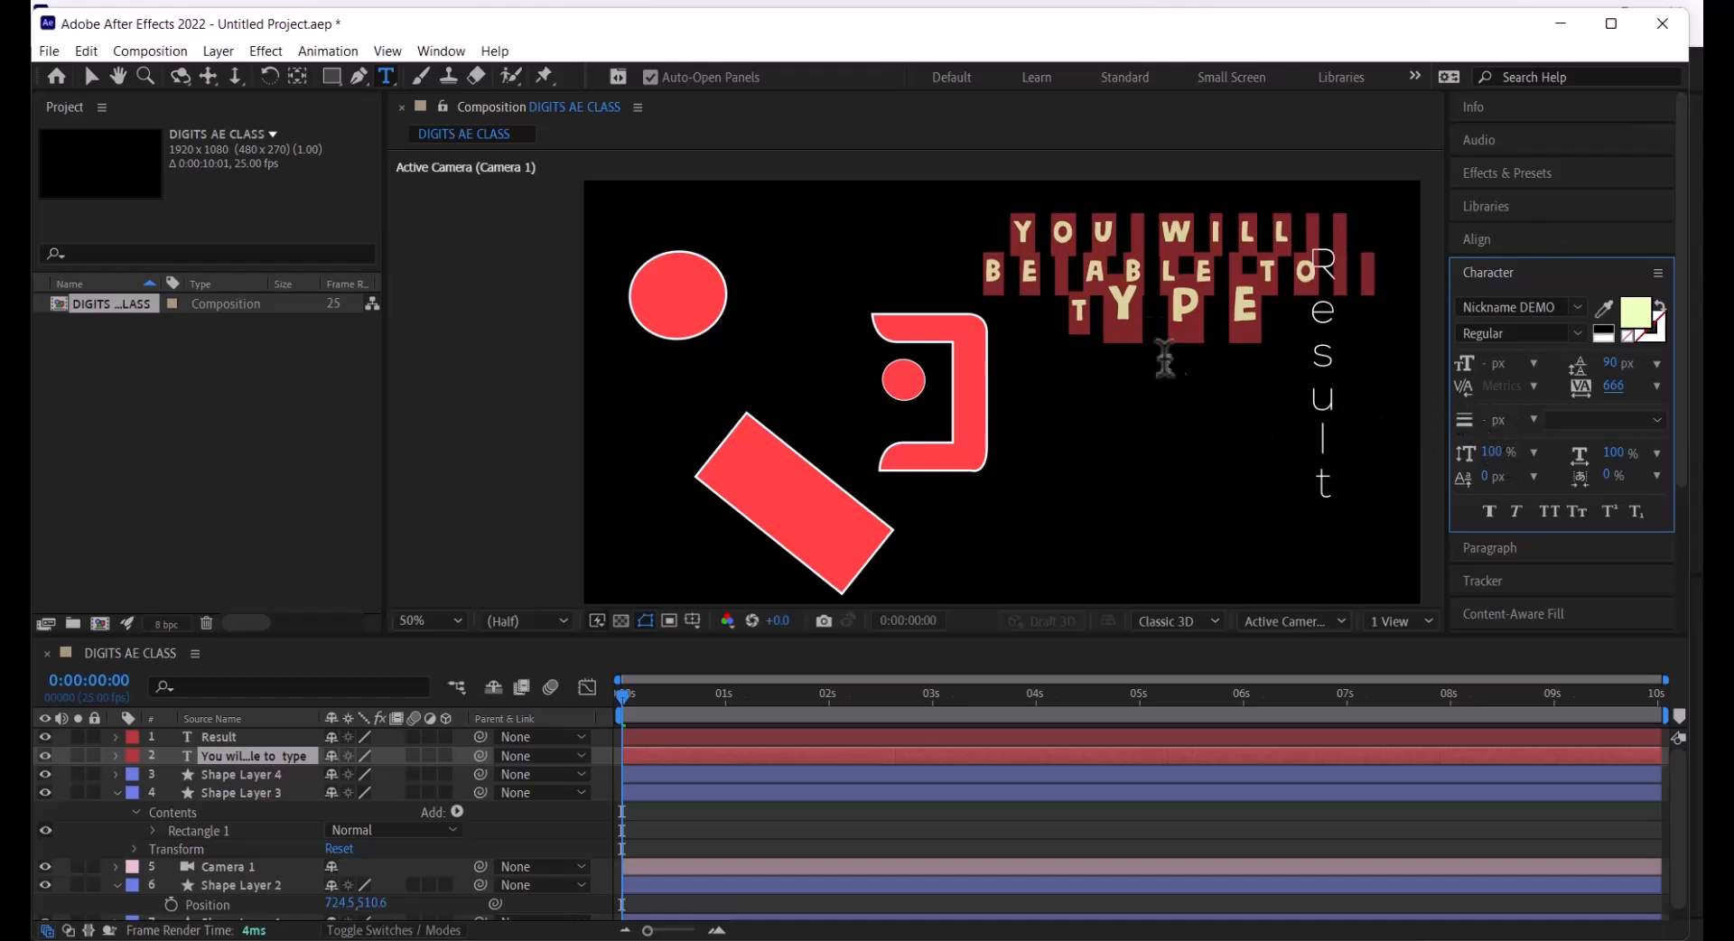
# Shift the three-line text left with the Selection tool so its full width fits in the enlarged view
pyautogui.moveTo(1154, 273); pyautogui.dragTo(1032, 383)
pyautogui.scroll(2, 1165, 352)
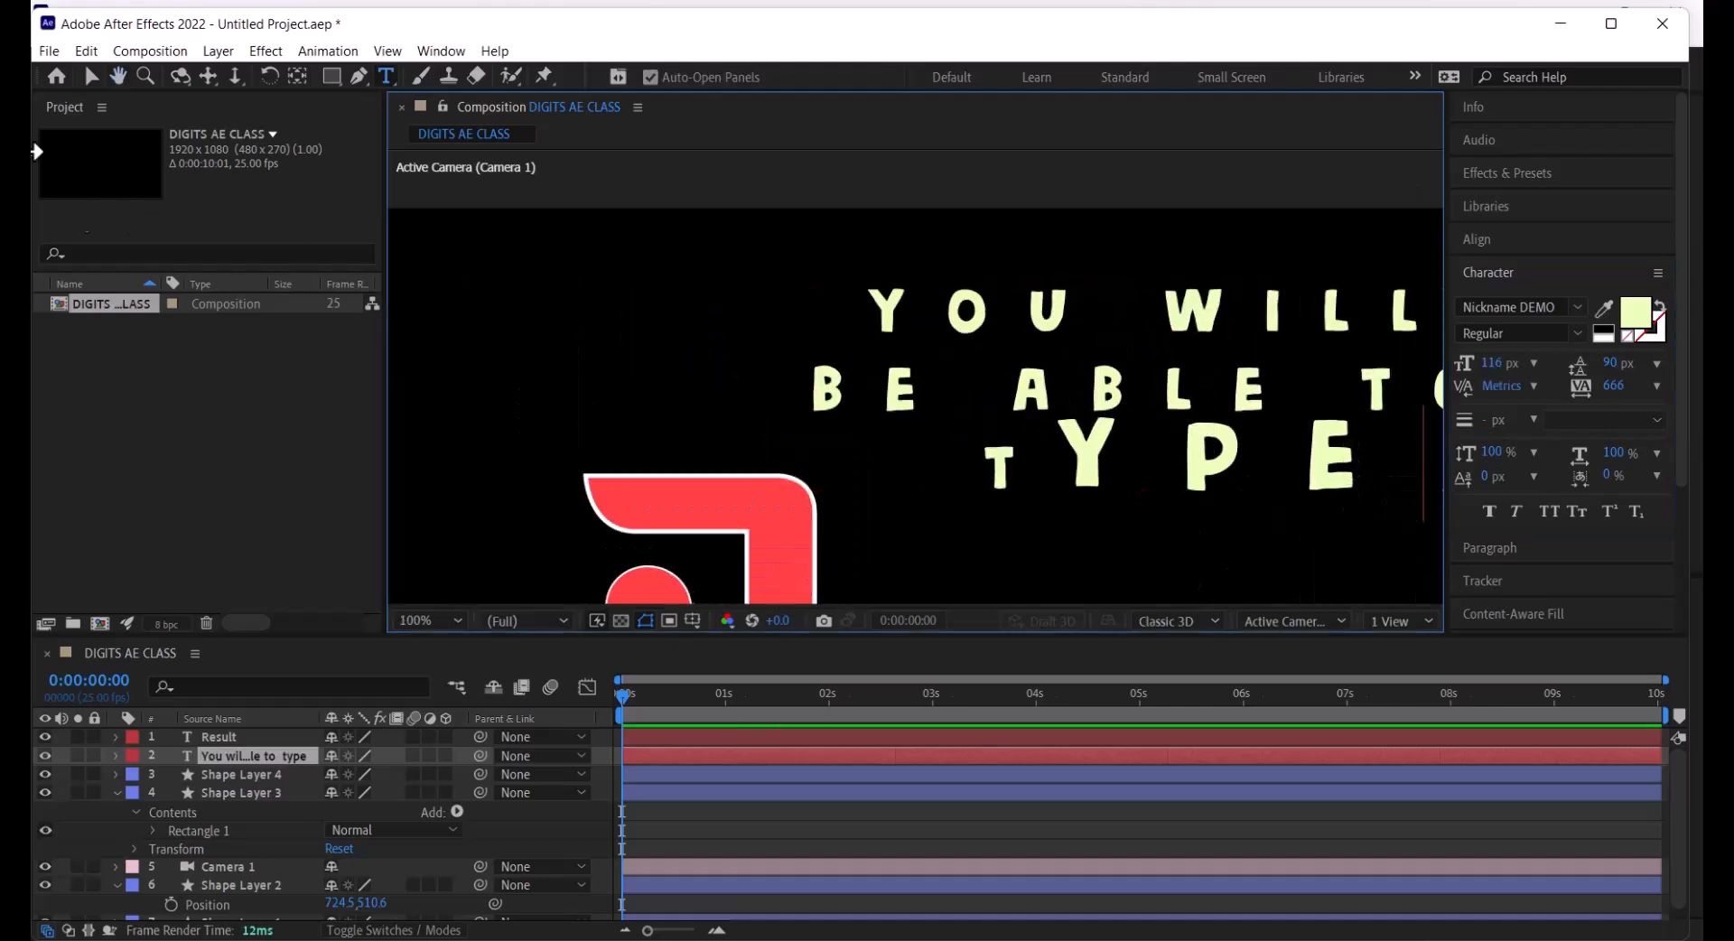
pyautogui.click(89, 78)
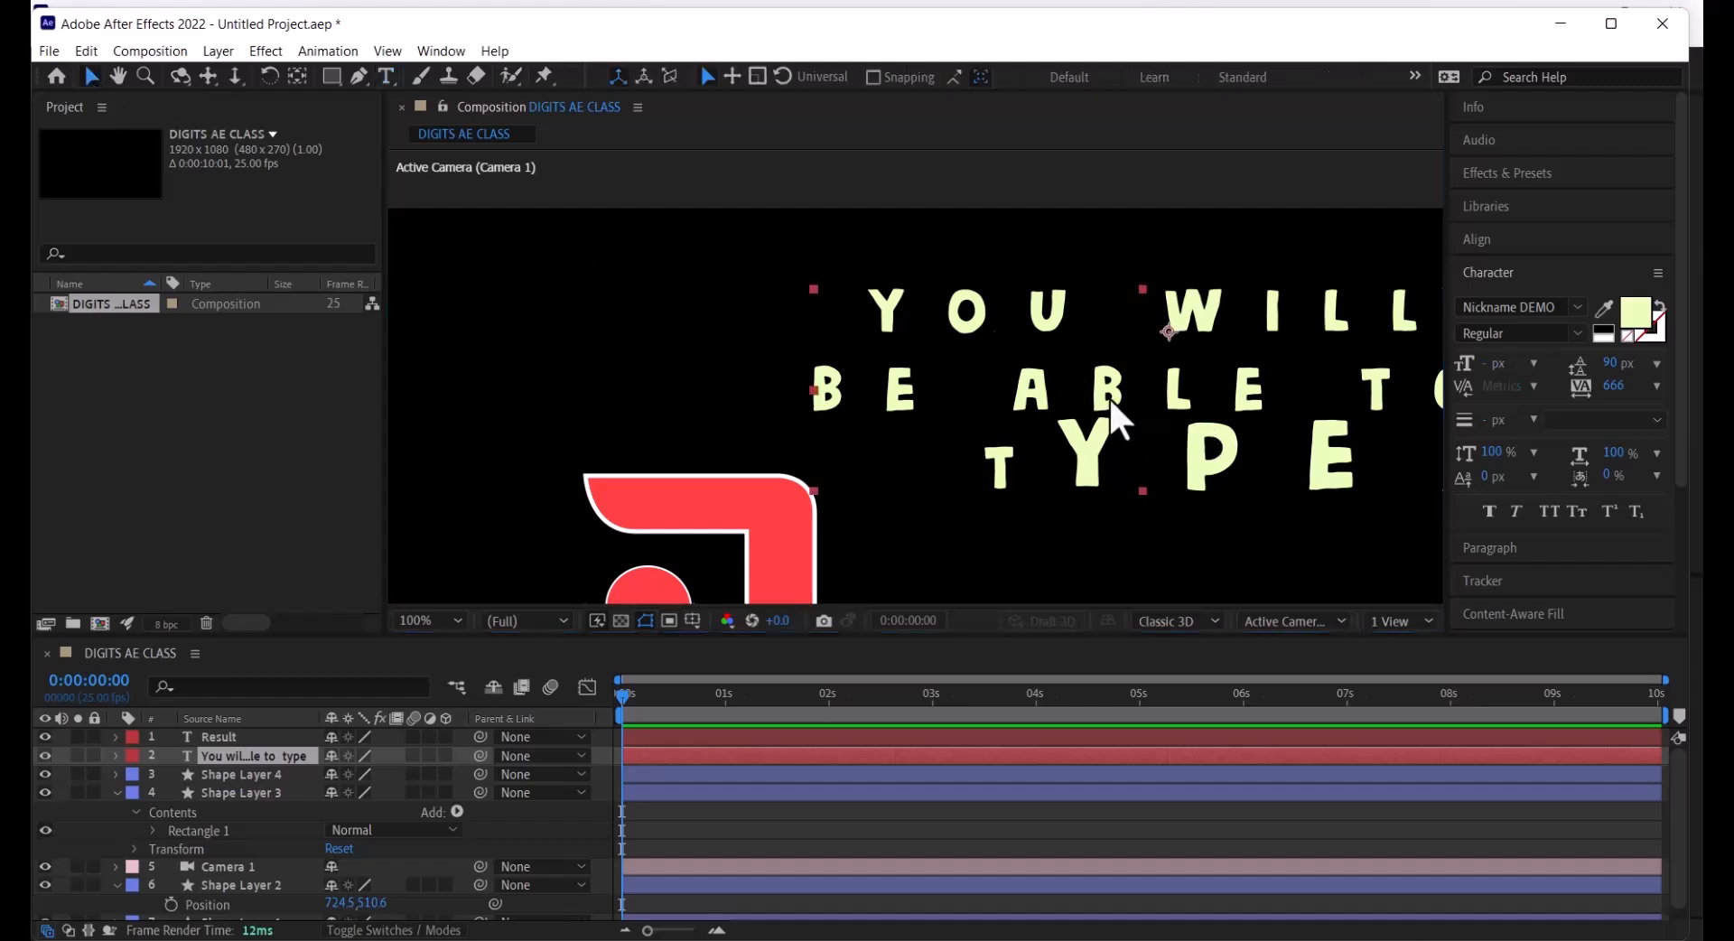
pyautogui.moveTo(1108, 397); pyautogui.dragTo(1018, 397)
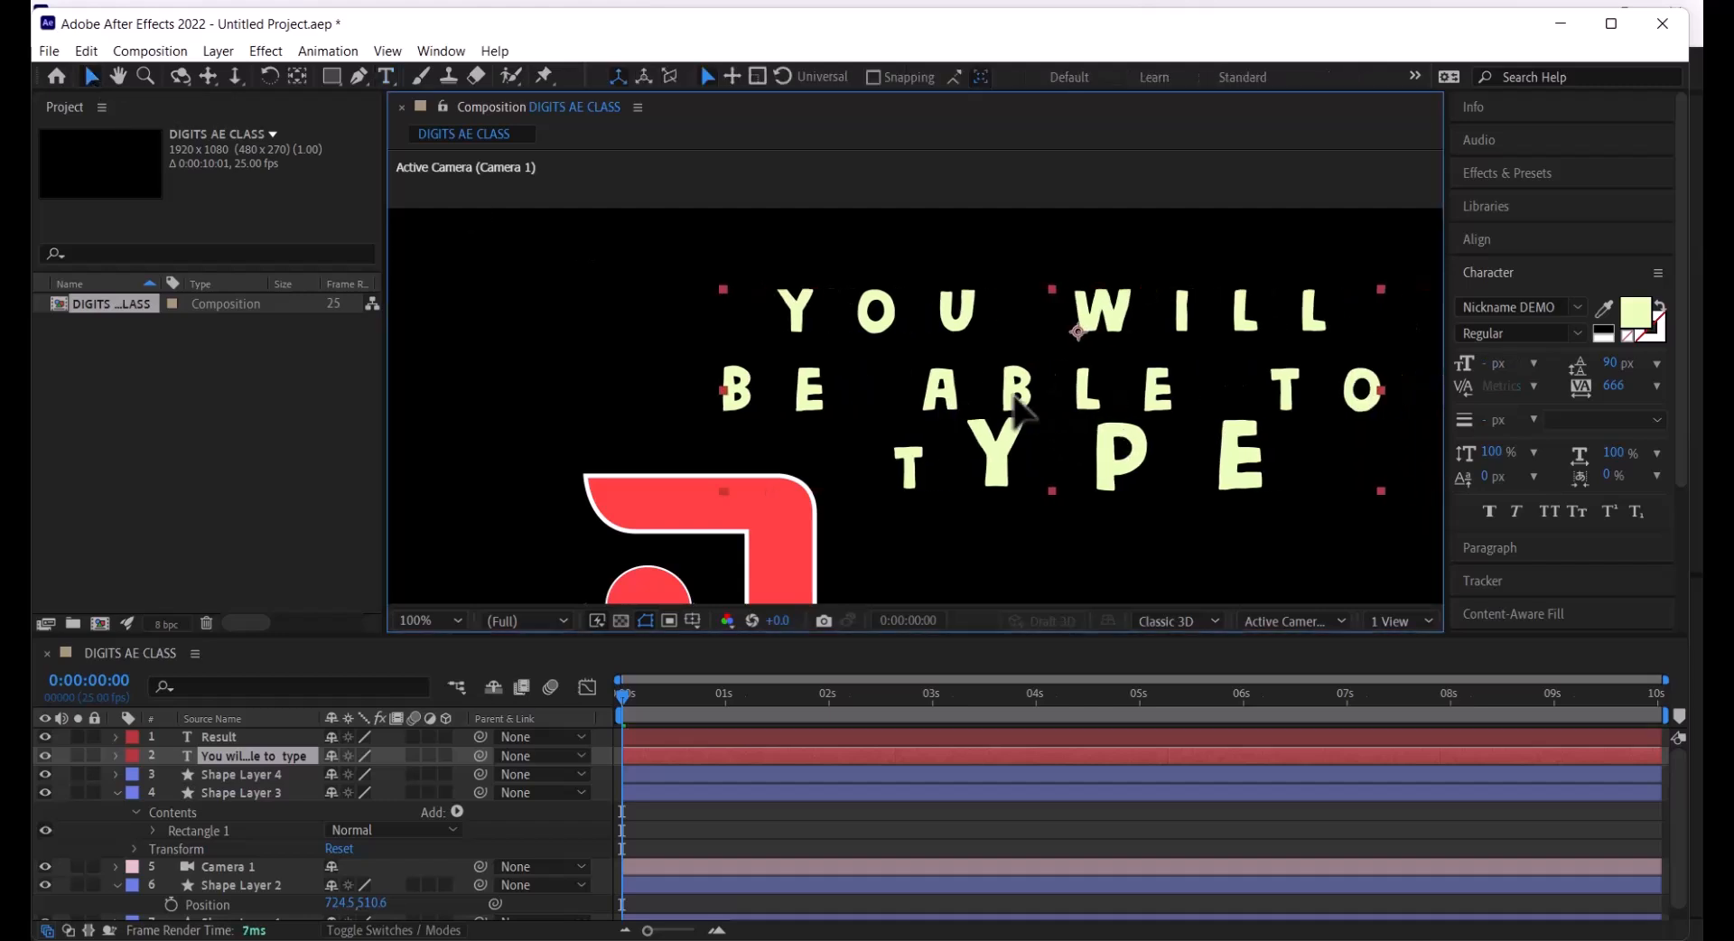
# Give the three-line text a stroke 8 px wide
pyautogui.click(1479, 428)
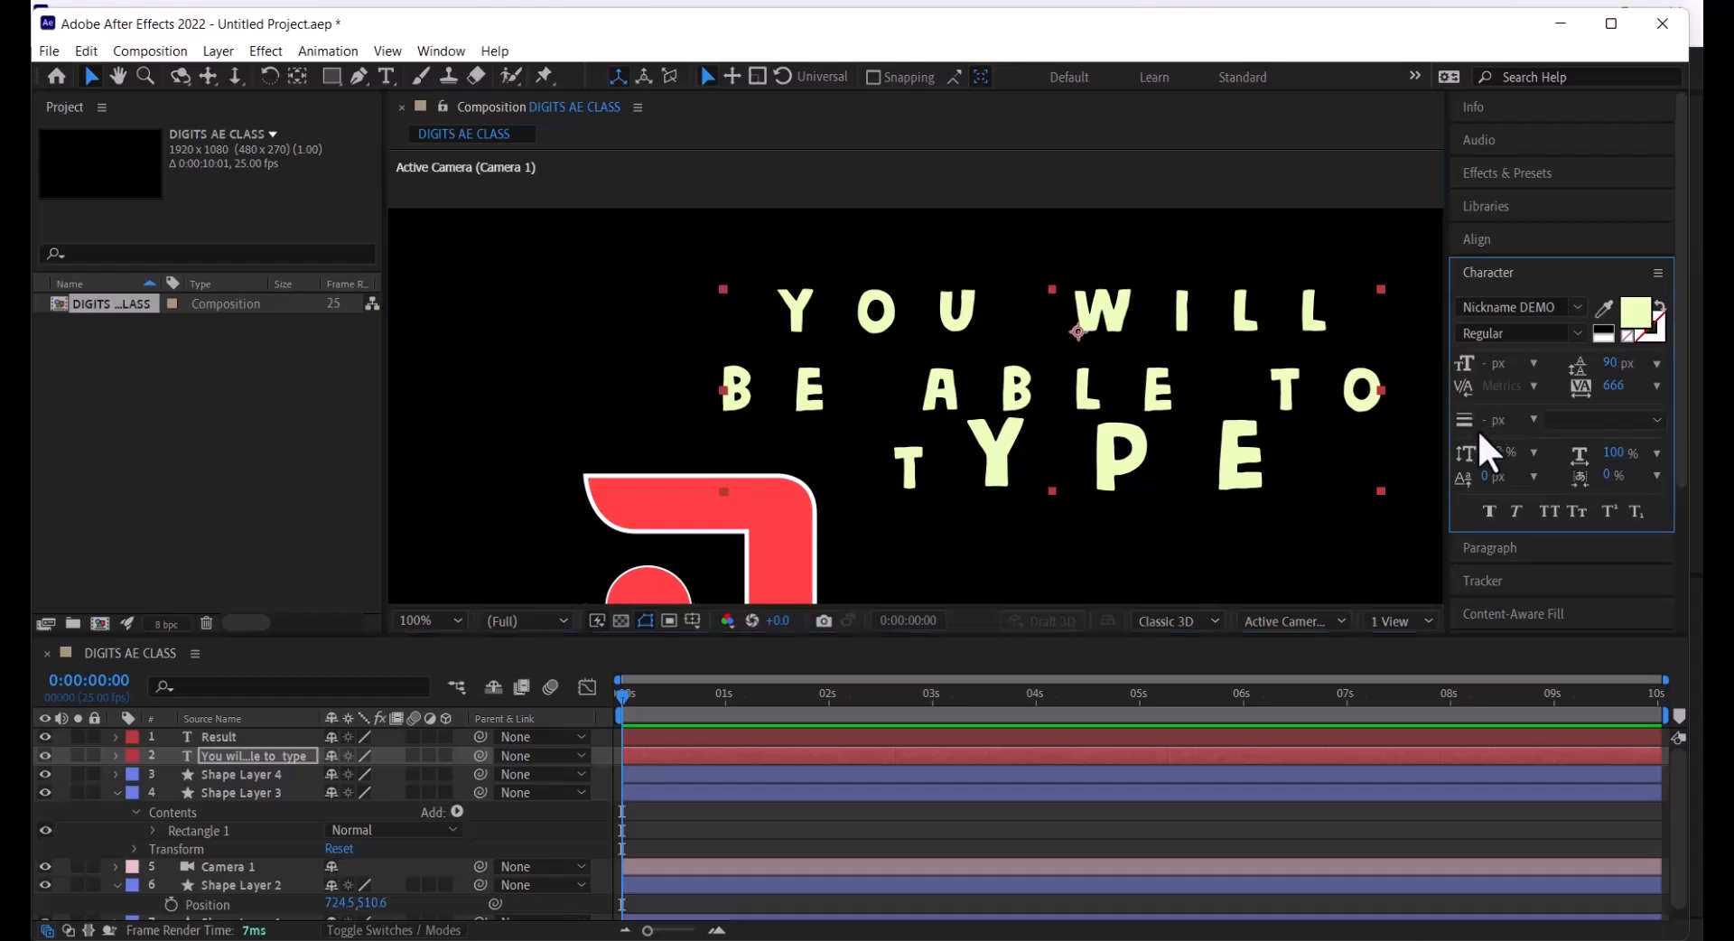
pyautogui.click(1569, 414)
pyautogui.click(1533, 415)
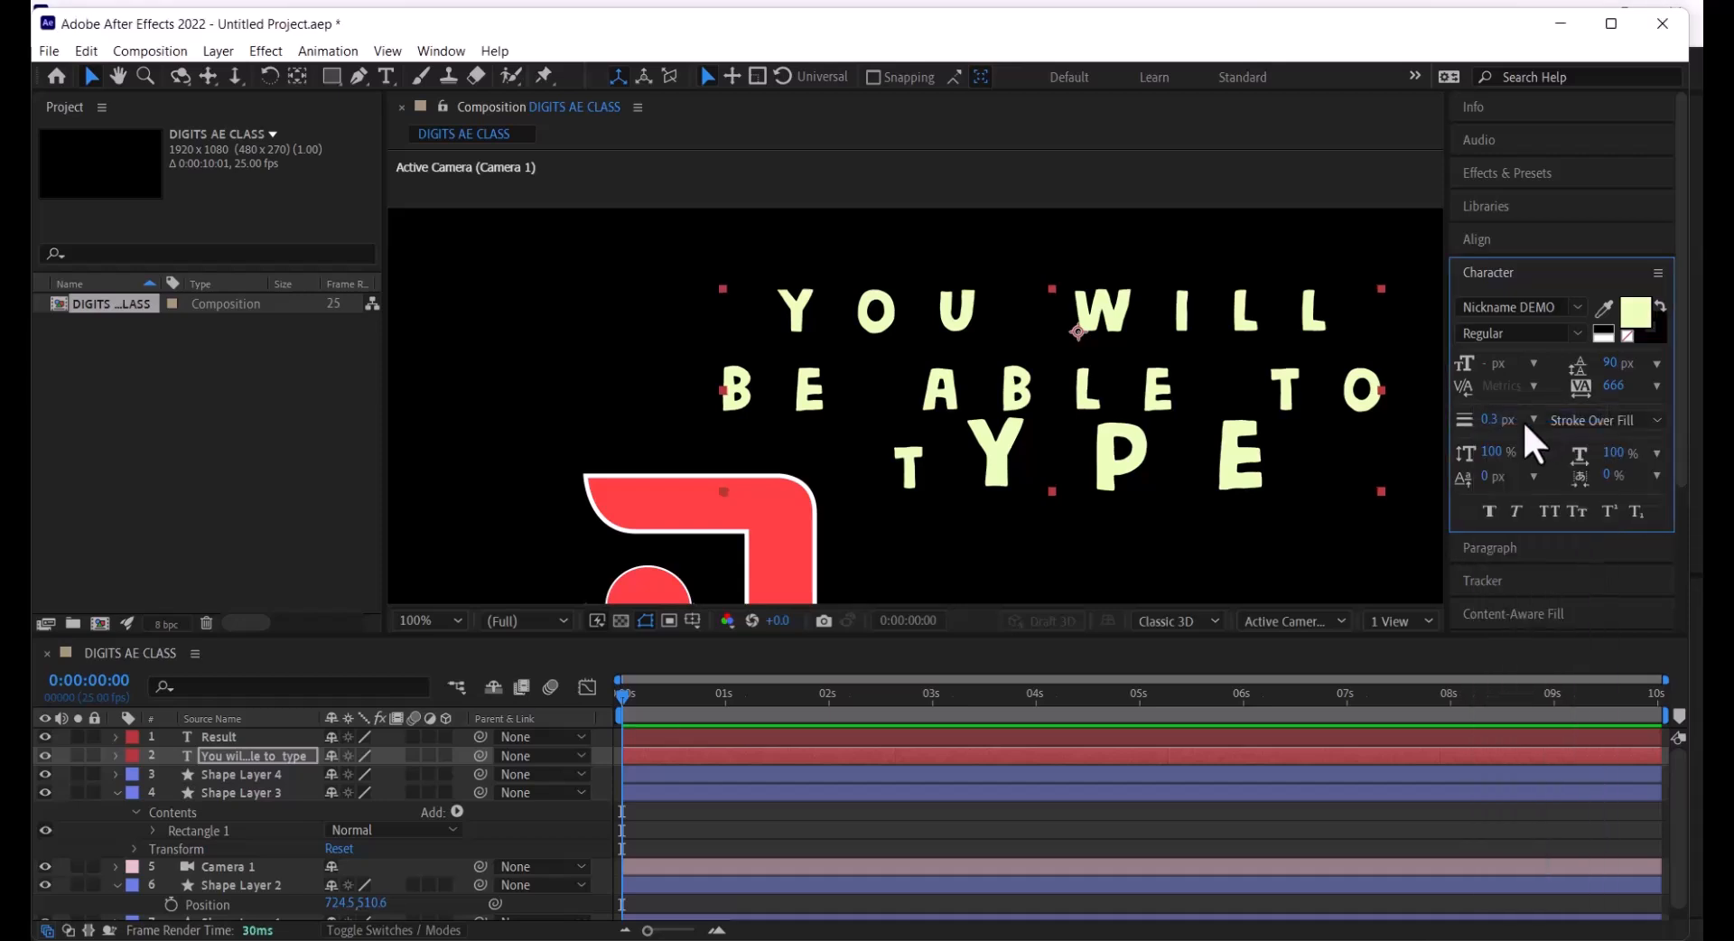
pyautogui.click(1533, 419)
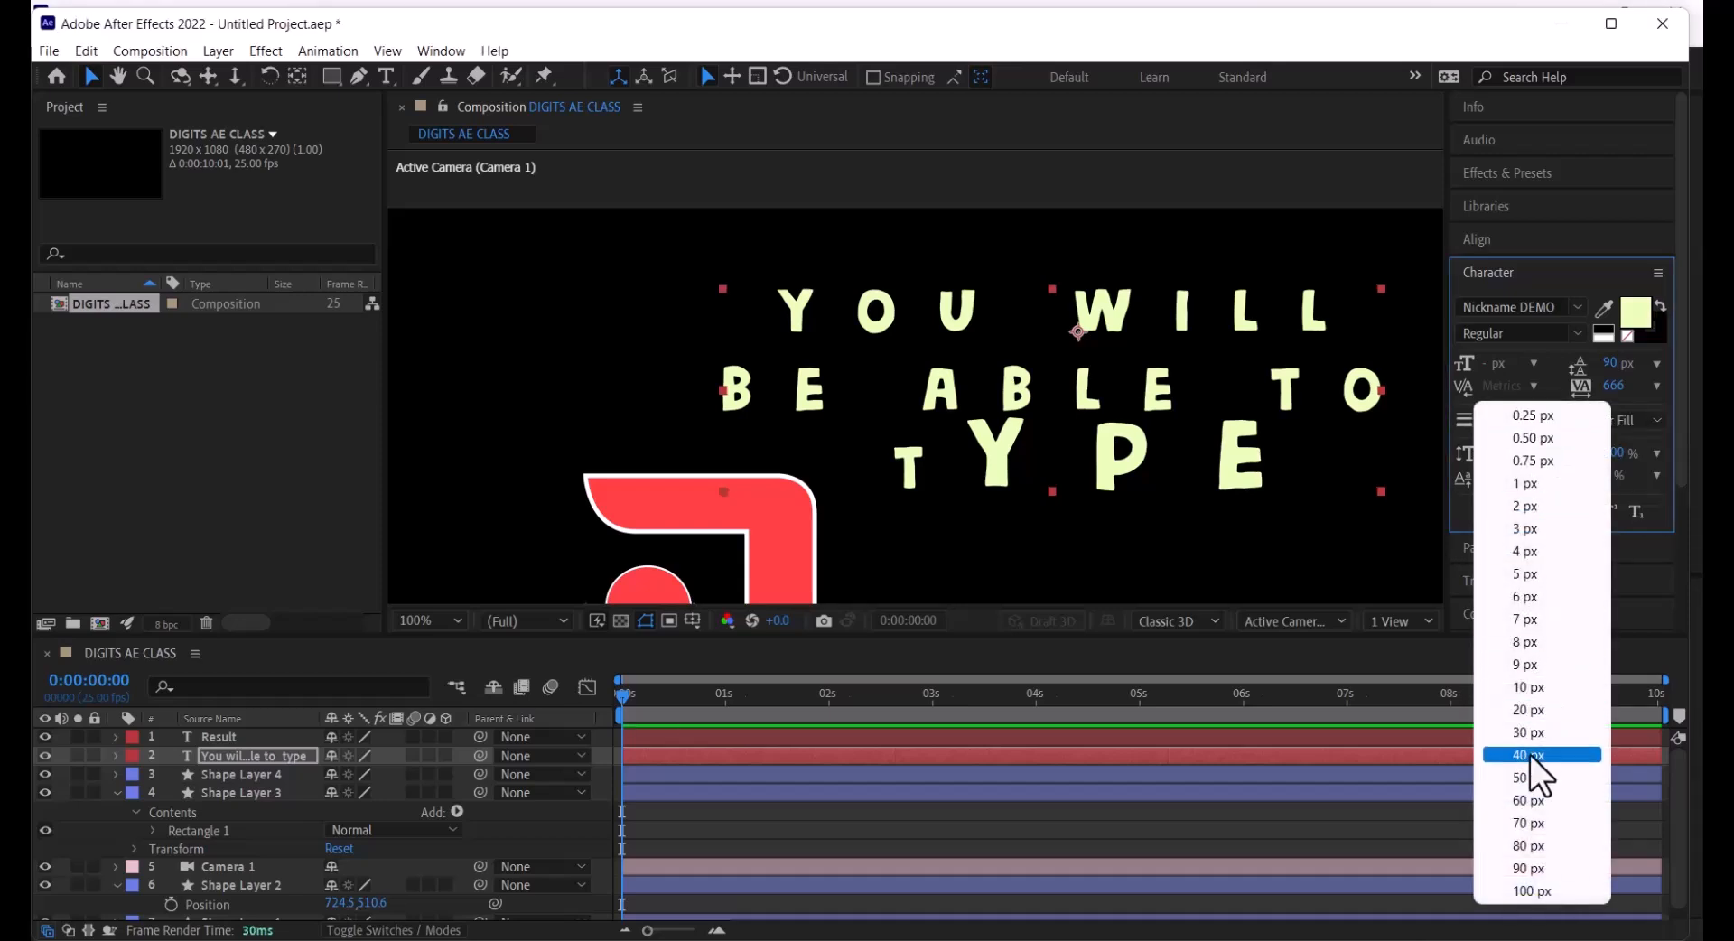
pyautogui.click(1524, 639)
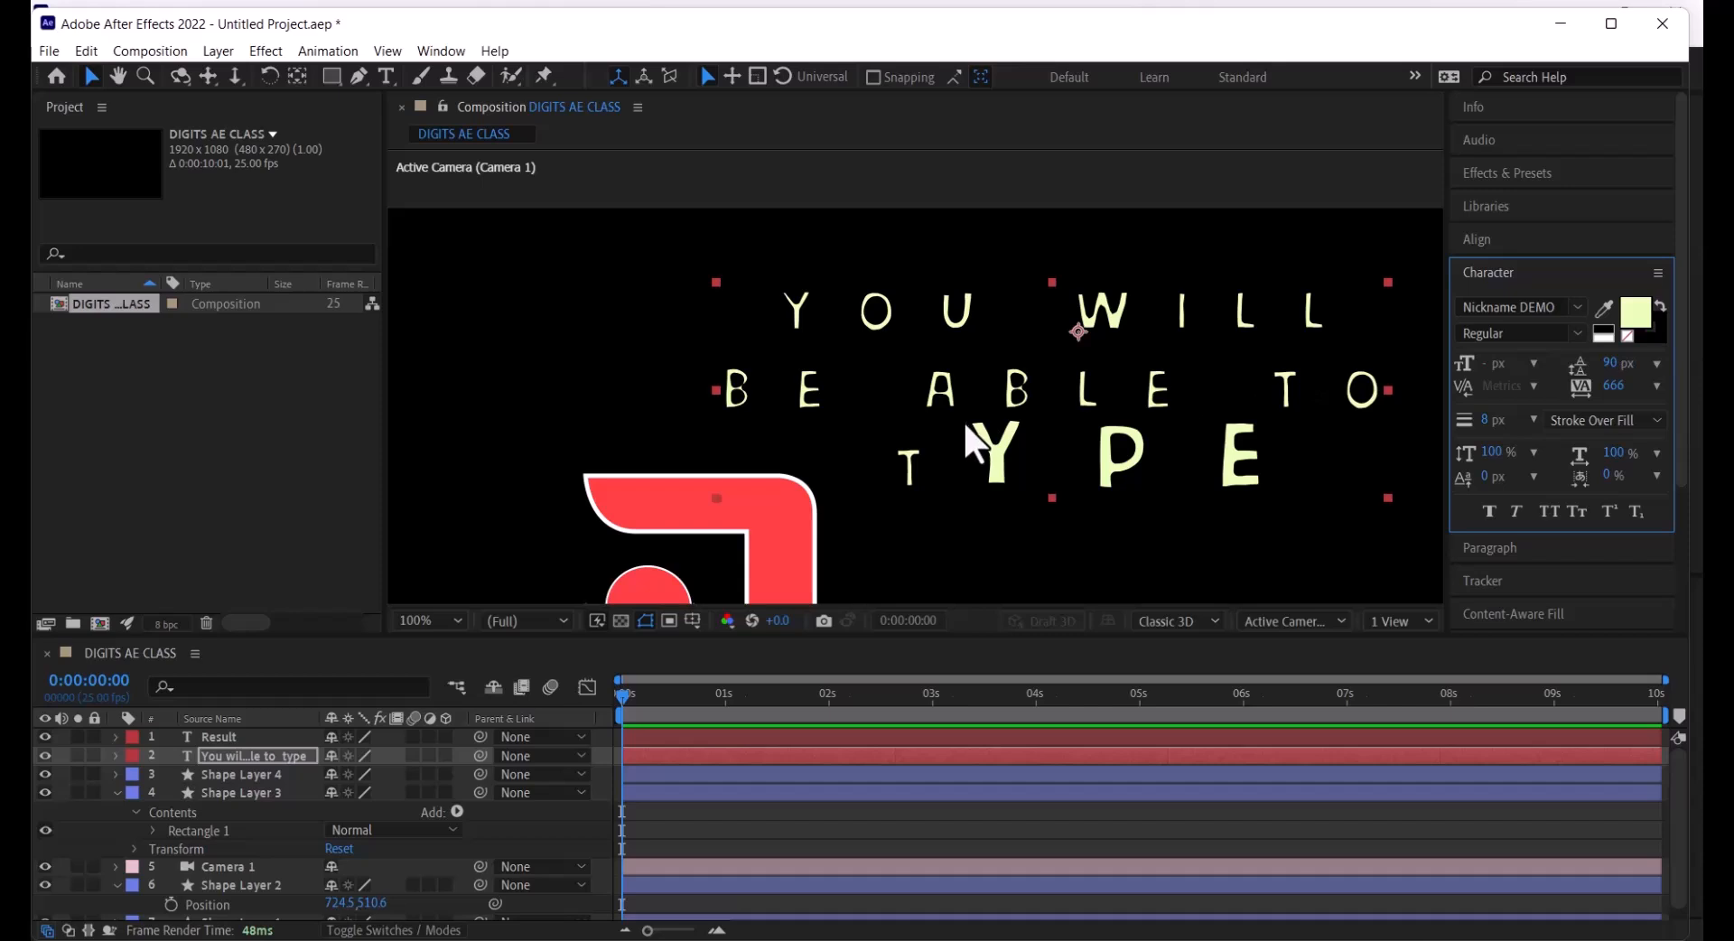
# Set the text's stroke color to red (FF0000), after trying white (FFFFFF)
pyautogui.click(1645, 328)
pyautogui.moveTo(1210, 301); pyautogui.dragTo(838, 56)
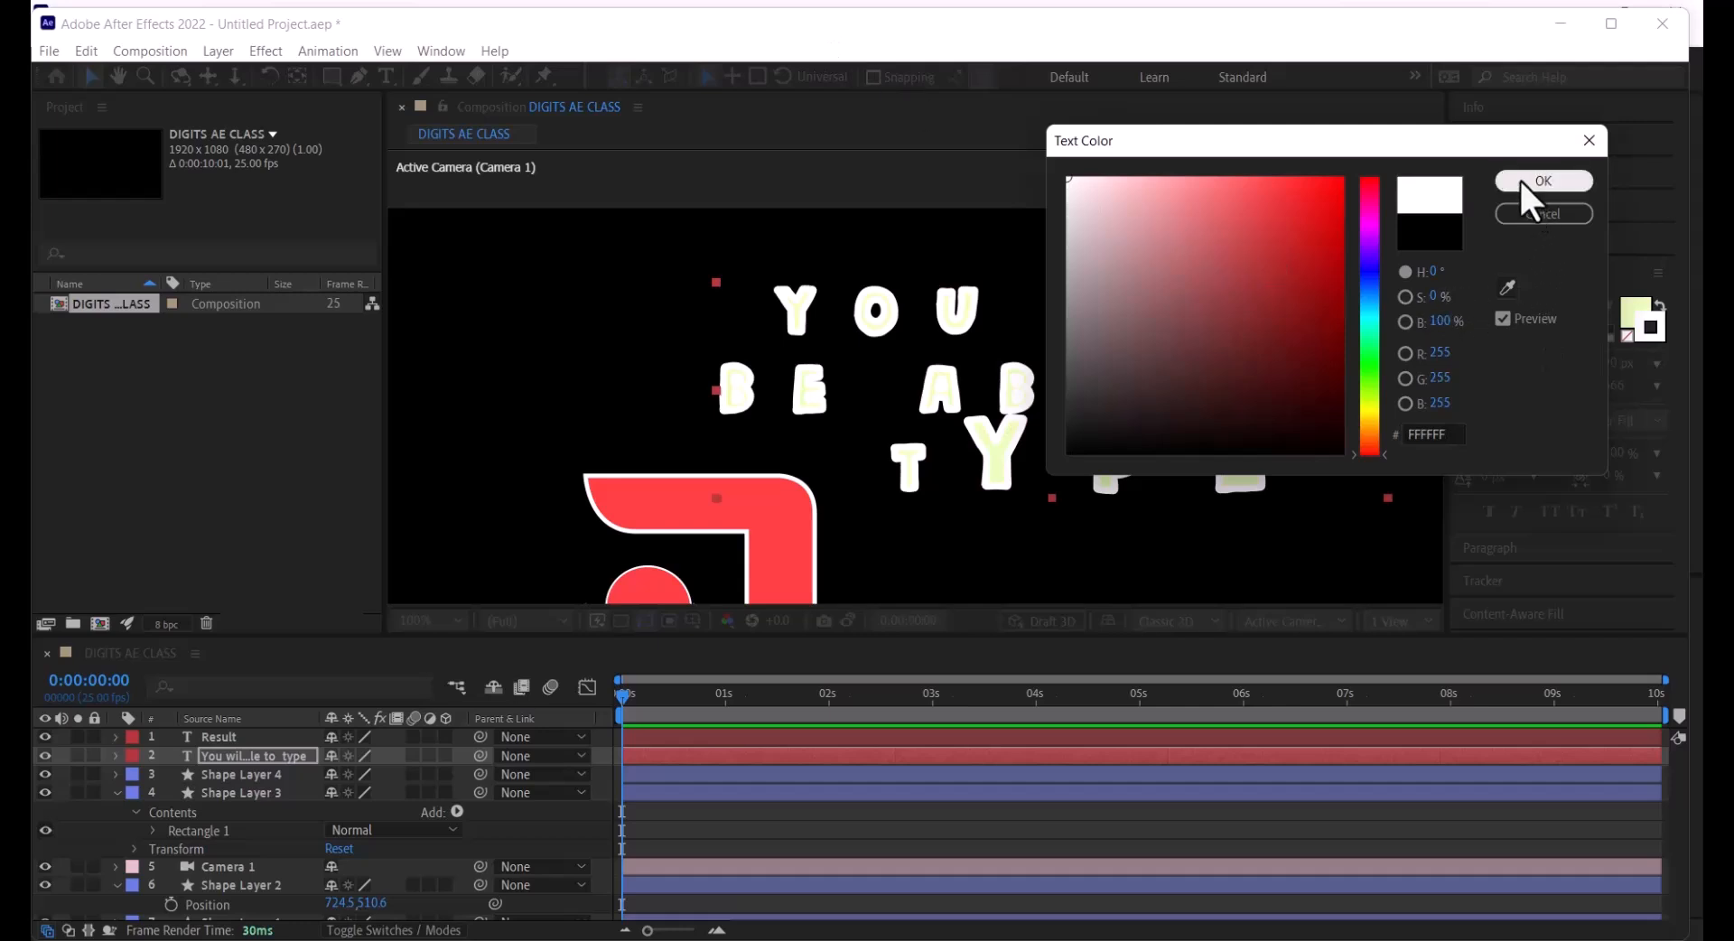
pyautogui.moveTo(1341, 288); pyautogui.dragTo(1382, 147)
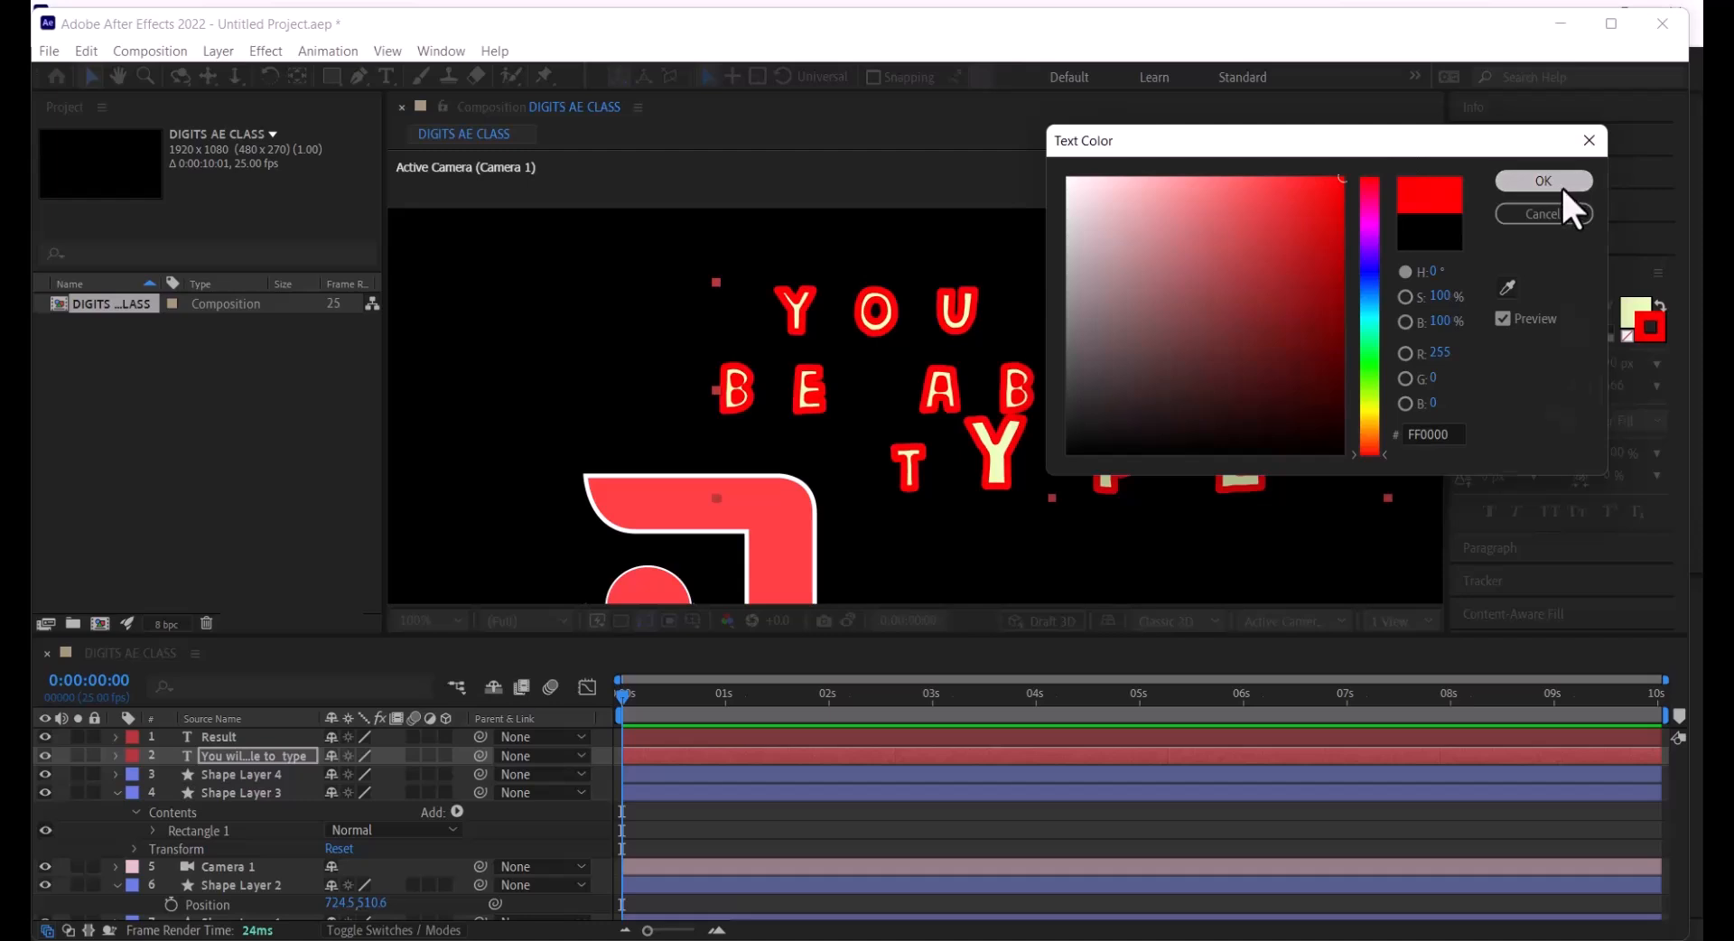
pyautogui.click(1561, 183)
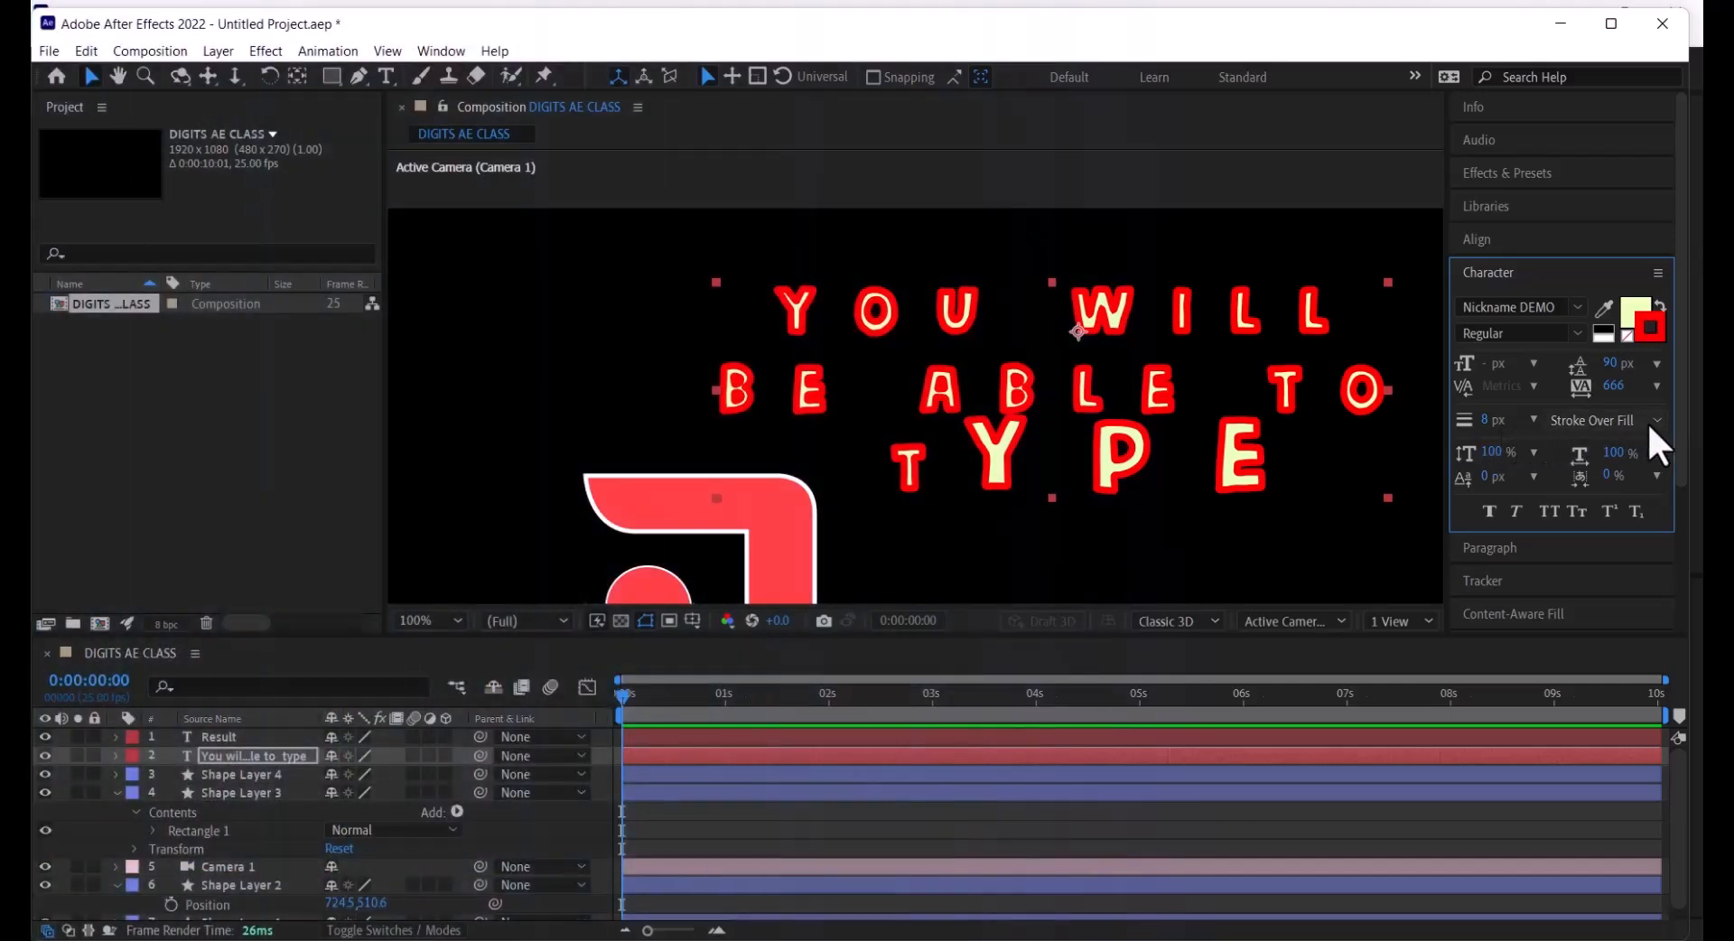
# Try the All Fills Over All Strokes and All Strokes Over All Fills orders on the text, ending with Fill Over Stroke
pyautogui.click(1649, 426)
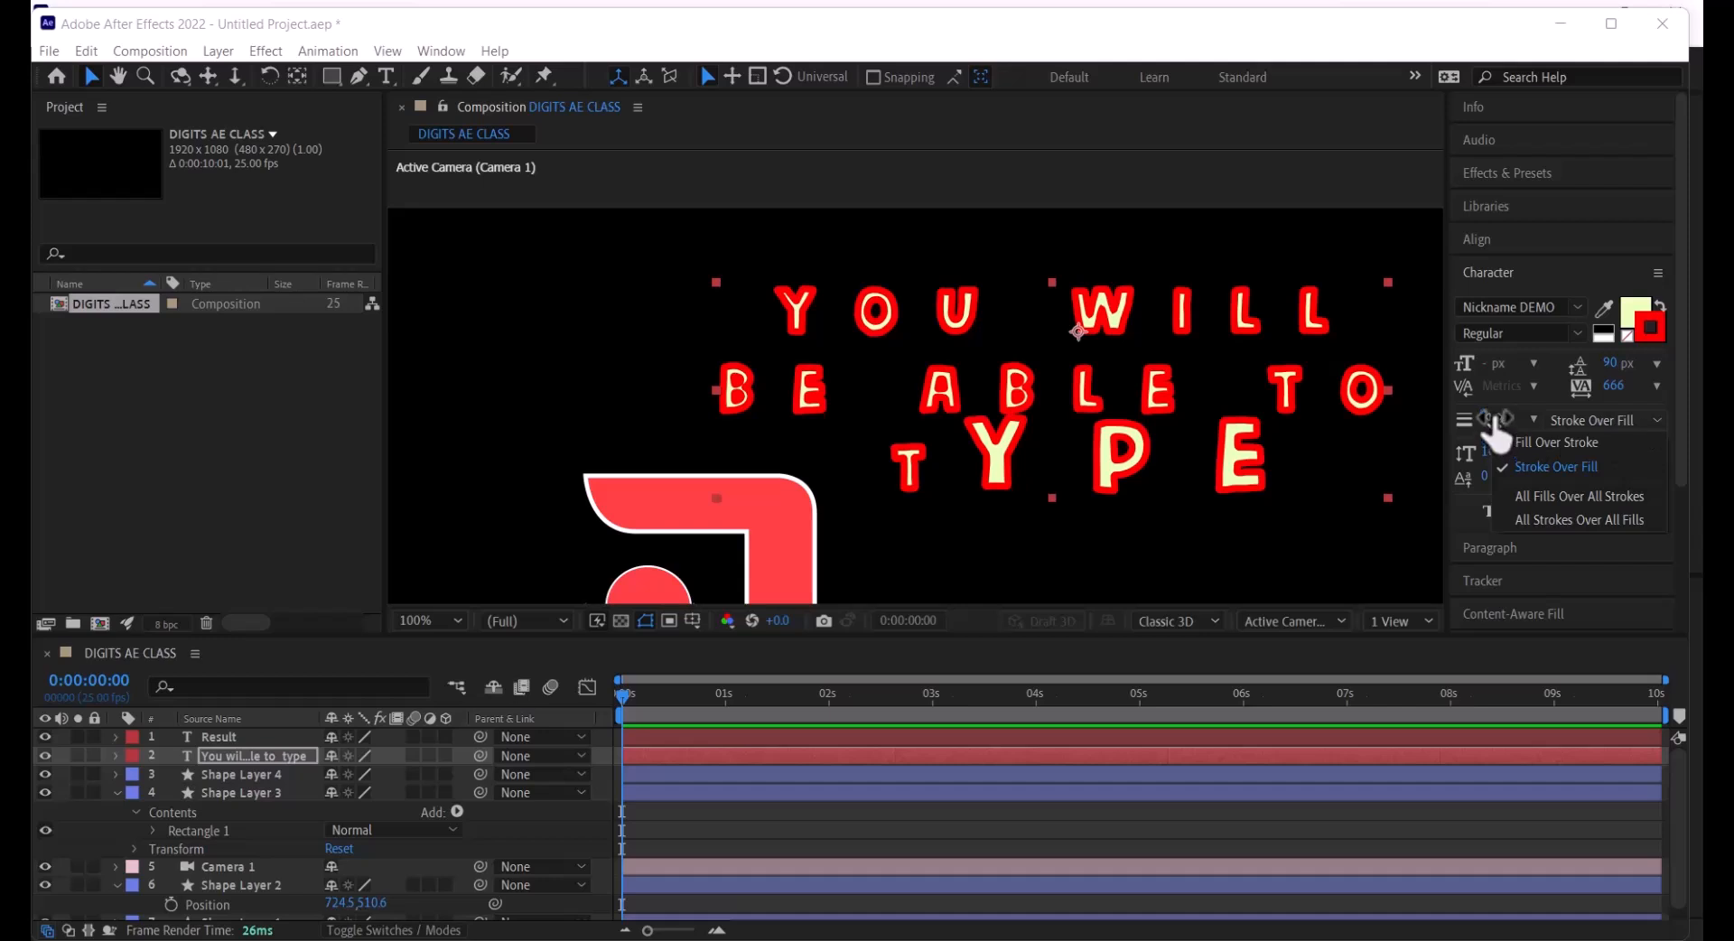
pyautogui.click(1606, 442)
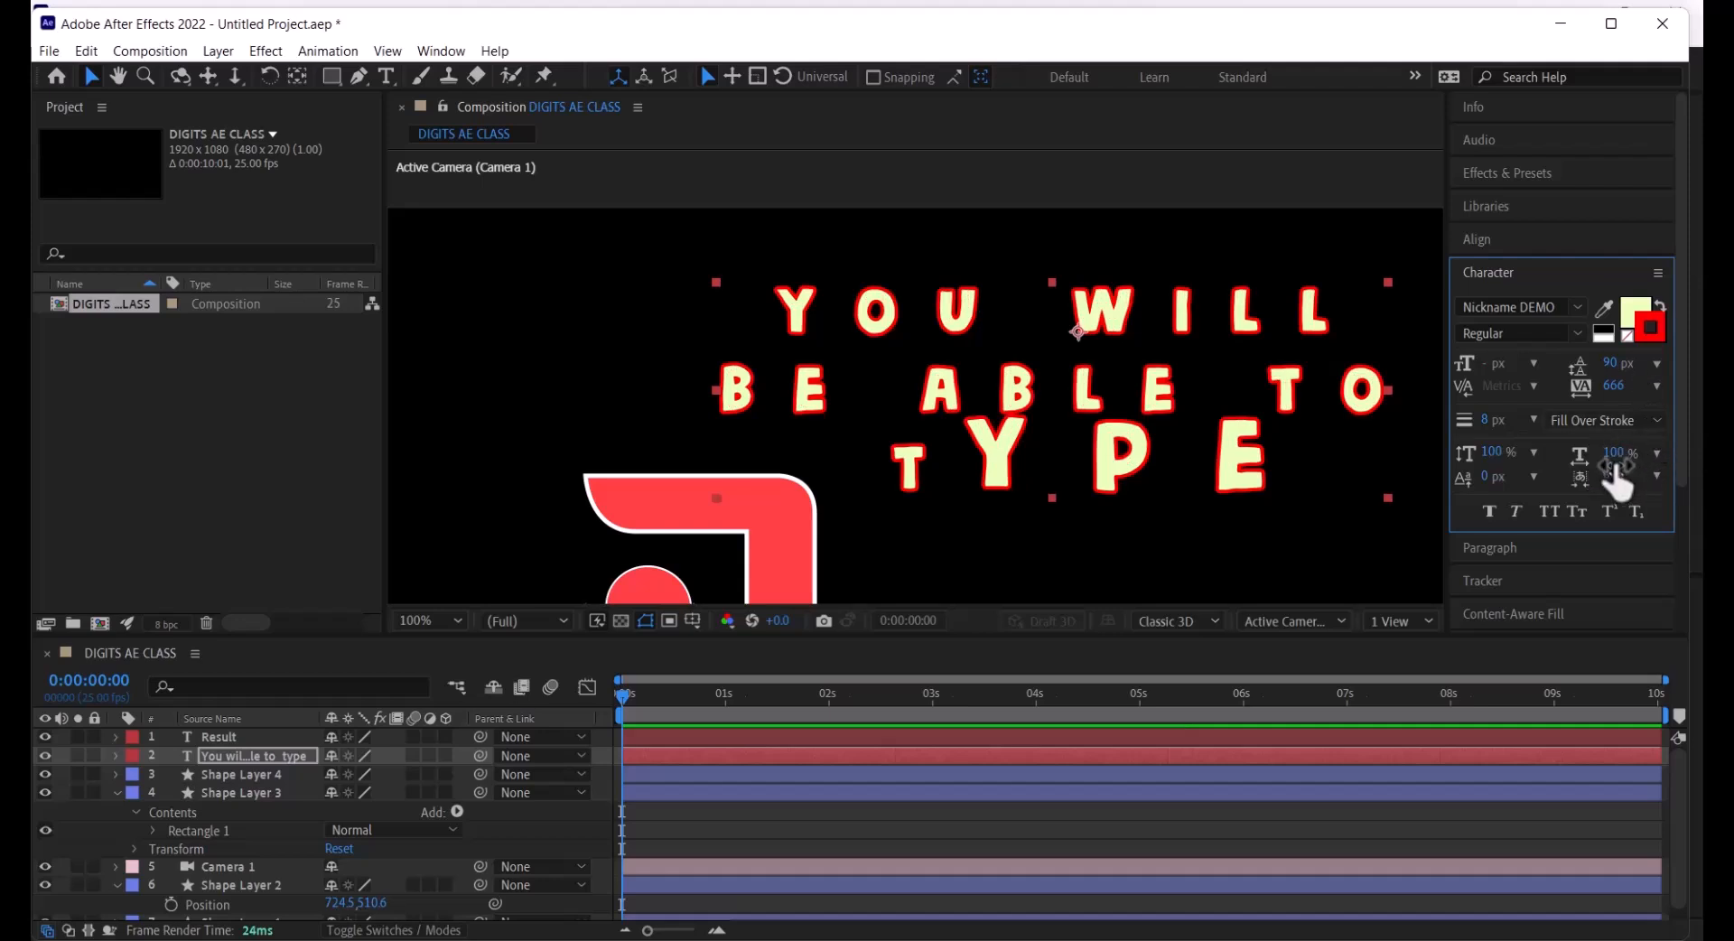
pyautogui.click(1632, 420)
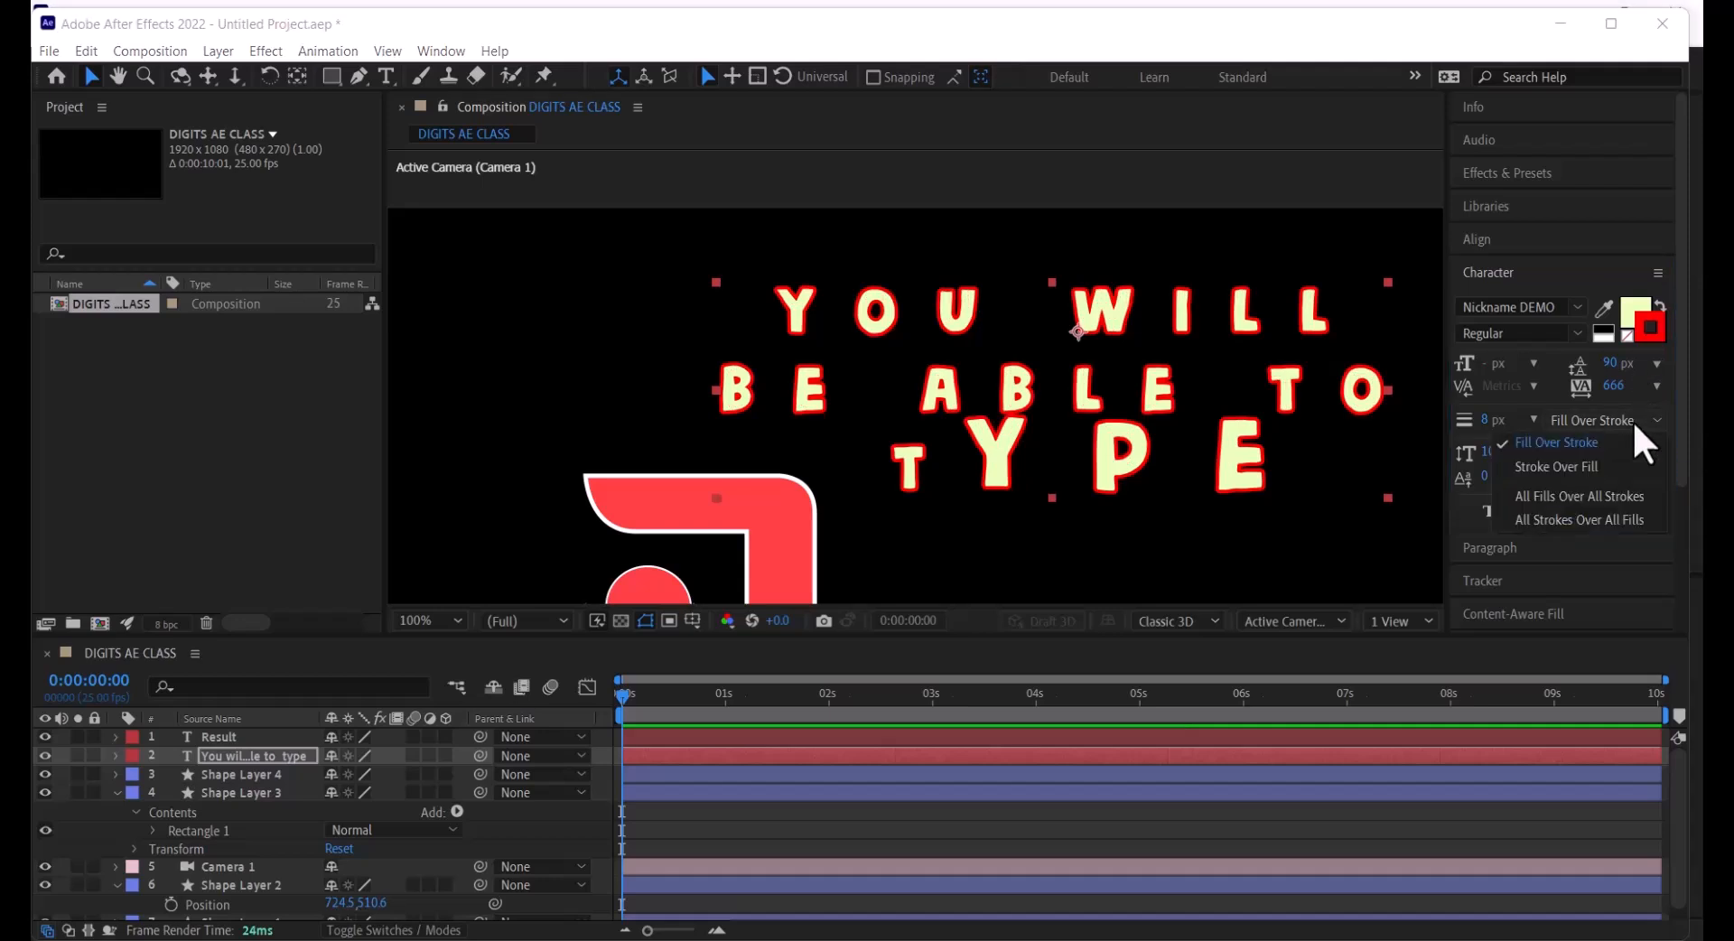
pyautogui.click(1621, 496)
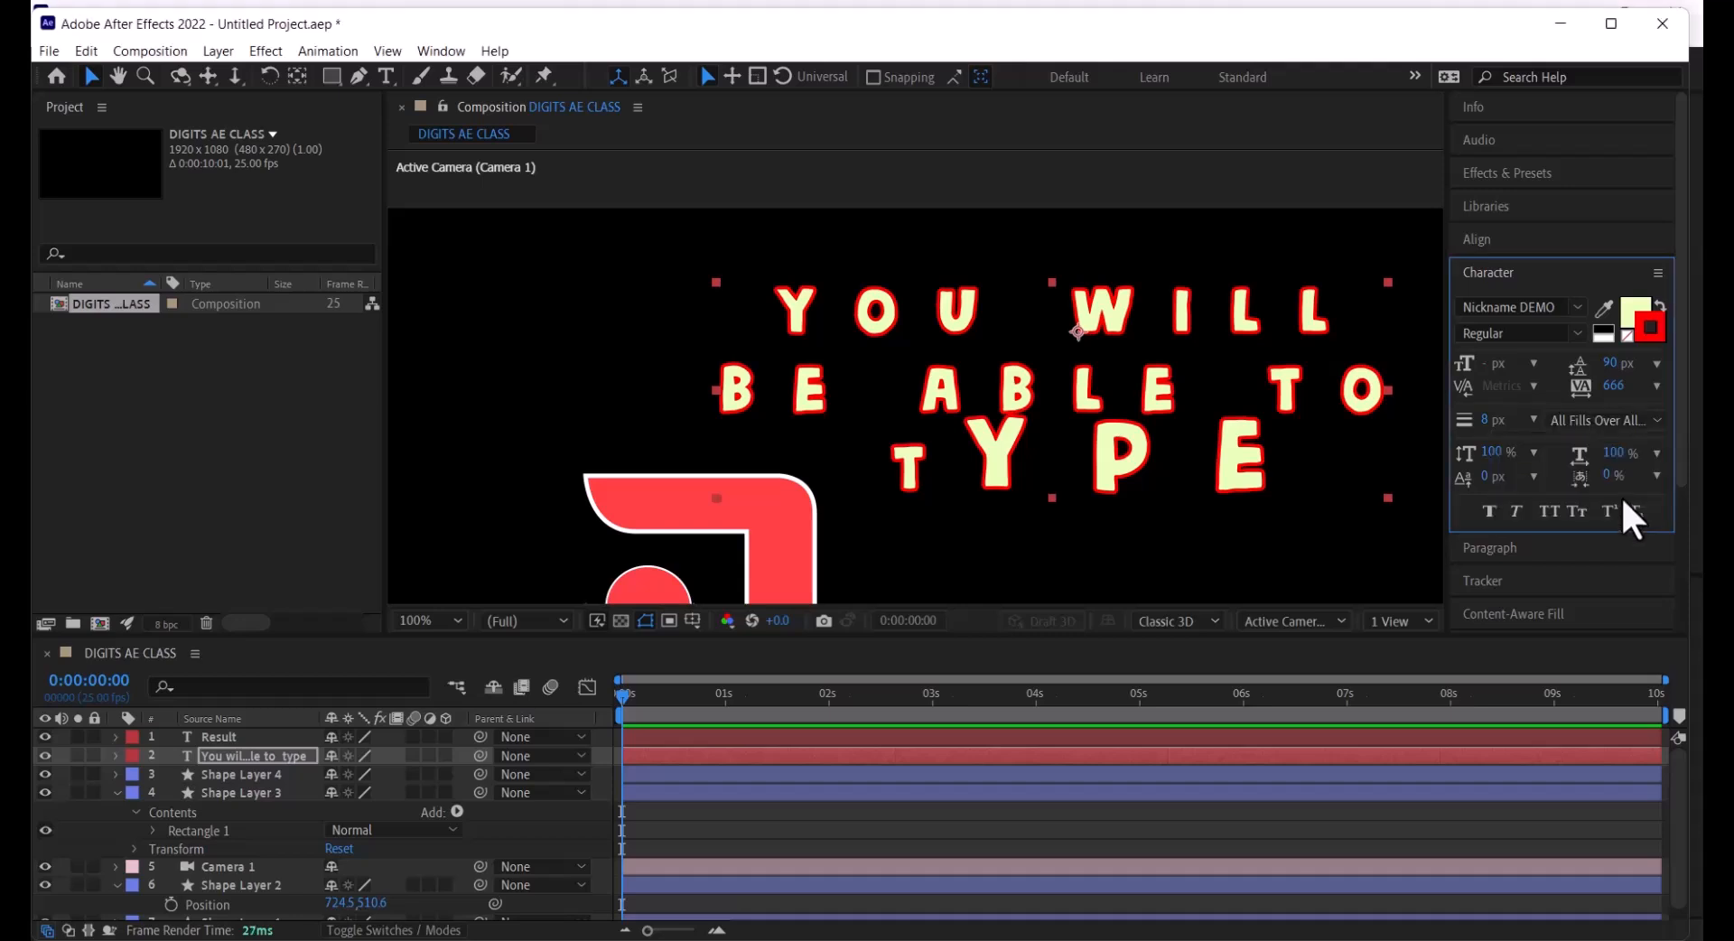
pyautogui.click(1623, 422)
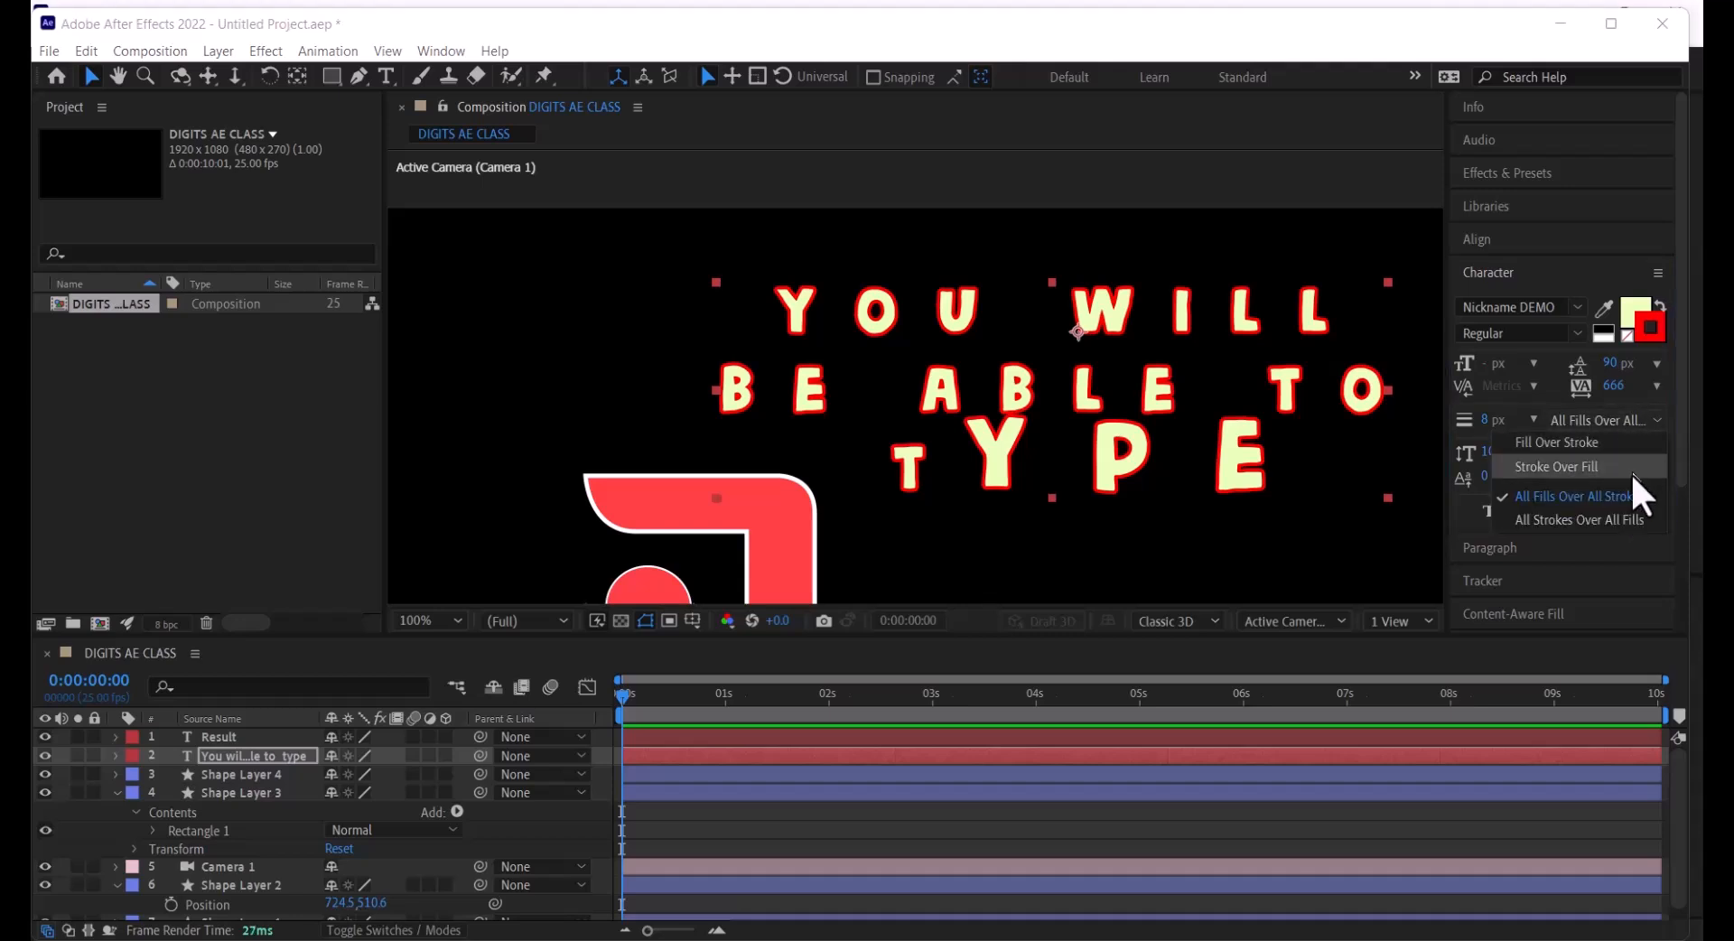
pyautogui.click(1624, 512)
pyautogui.click(1618, 421)
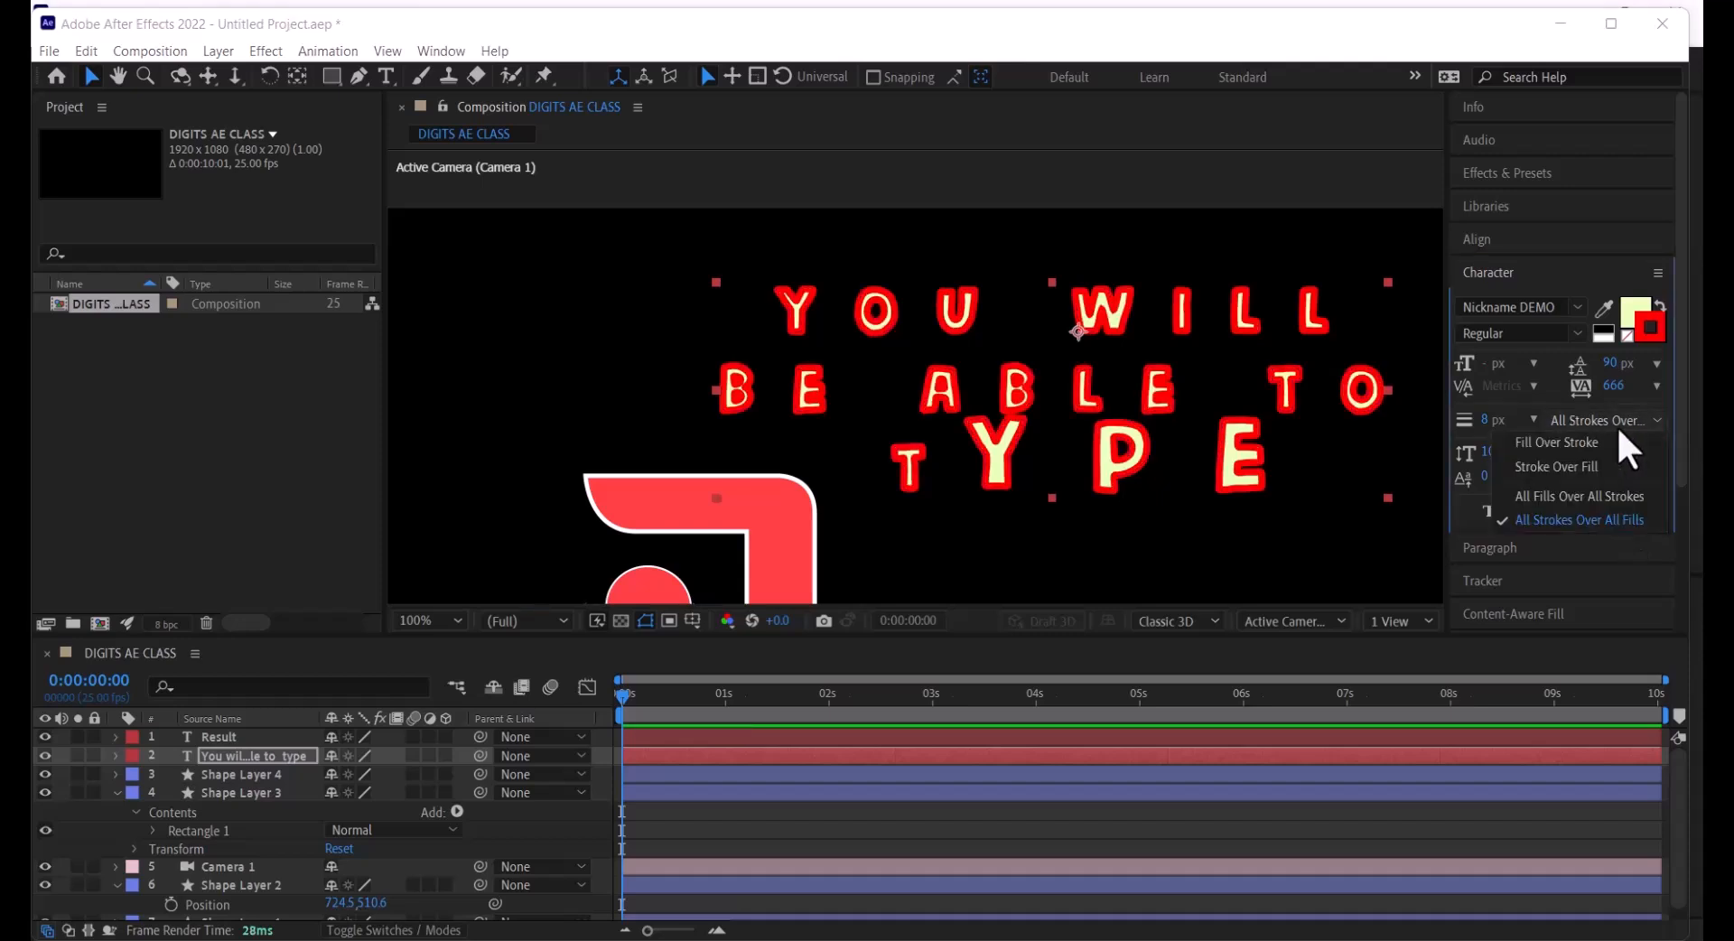
pyautogui.click(1602, 444)
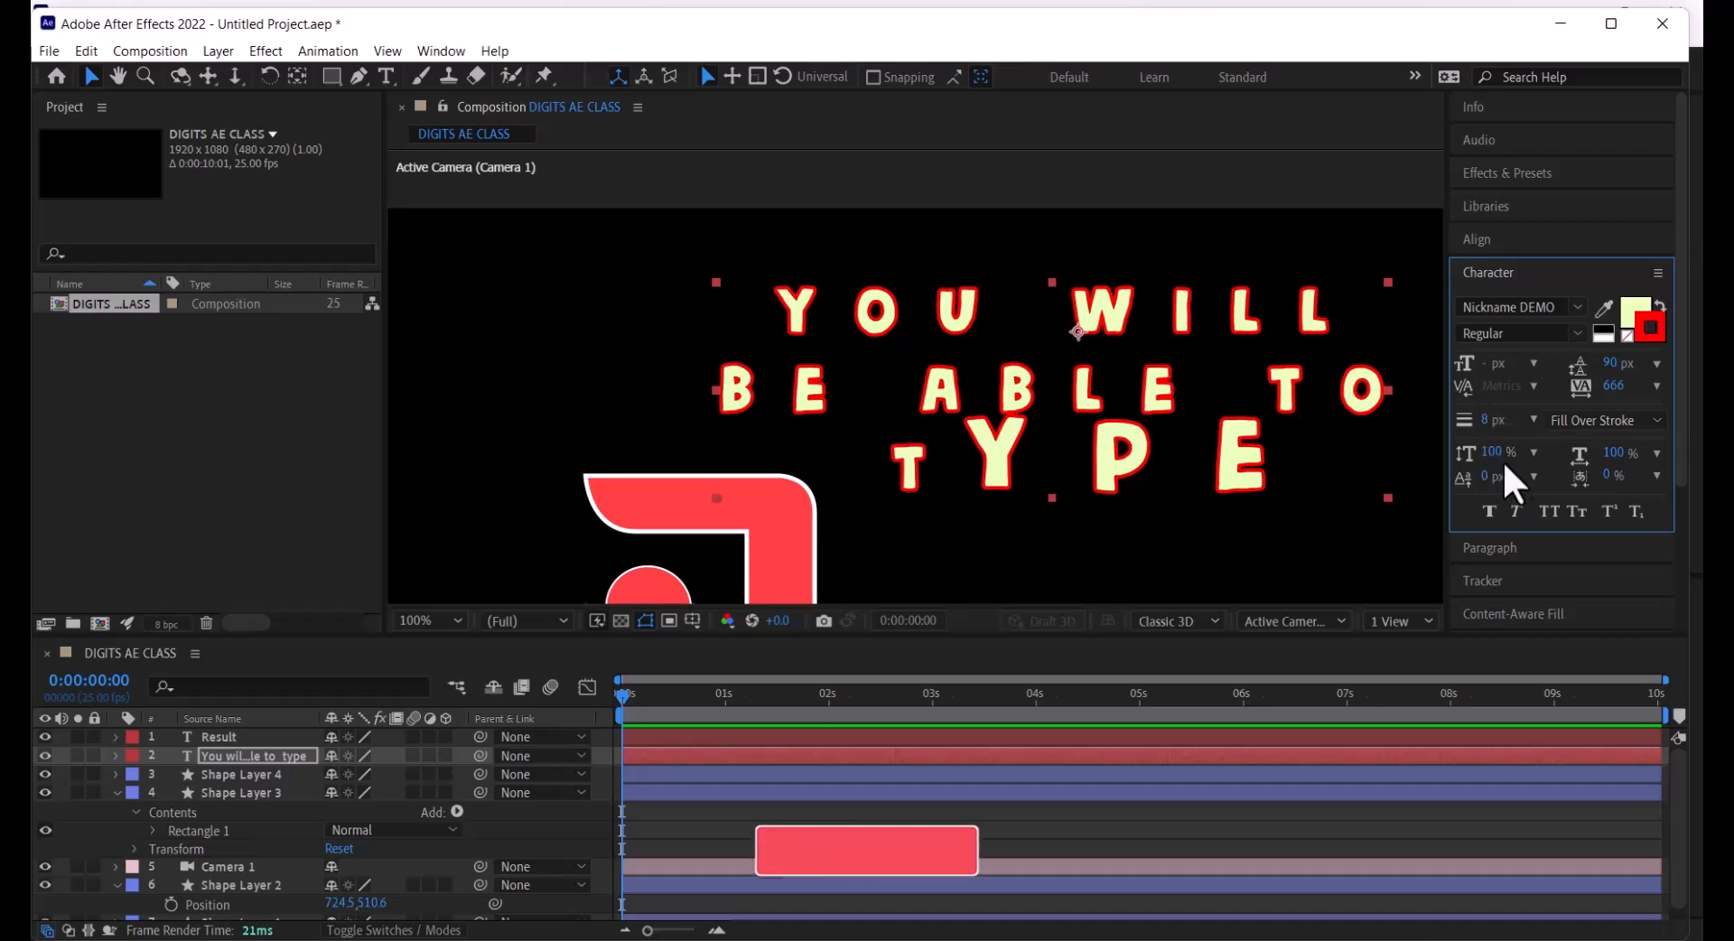
# Set the text's vertical scale to 88% and horizontal scale to 116%, with a baseline shift of 11 px
pyautogui.moveTo(1504, 470)
pyautogui.mouseDown()
pyautogui.moveTo(1589, 451)
pyautogui.moveTo(1474, 436)
pyautogui.moveTo(1424, 457)
pyautogui.moveTo(1625, 454)
pyautogui.moveTo(1495, 458)
pyautogui.mouseUp()
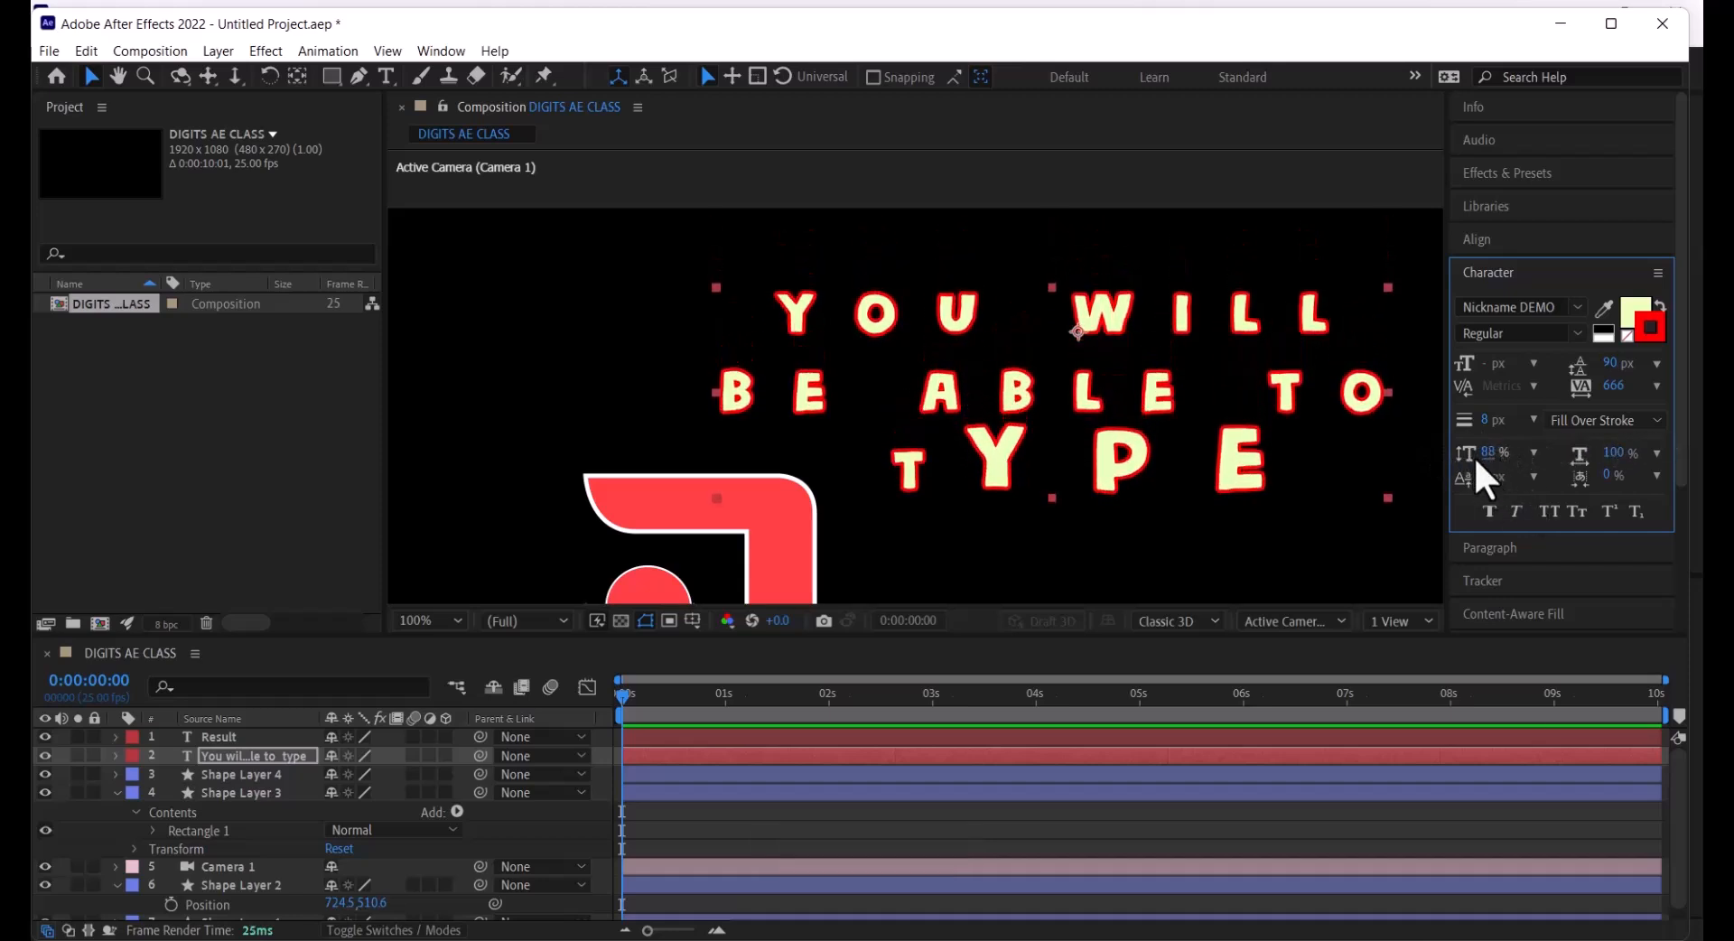
pyautogui.moveTo(1613, 451); pyautogui.dragTo(1486, 471)
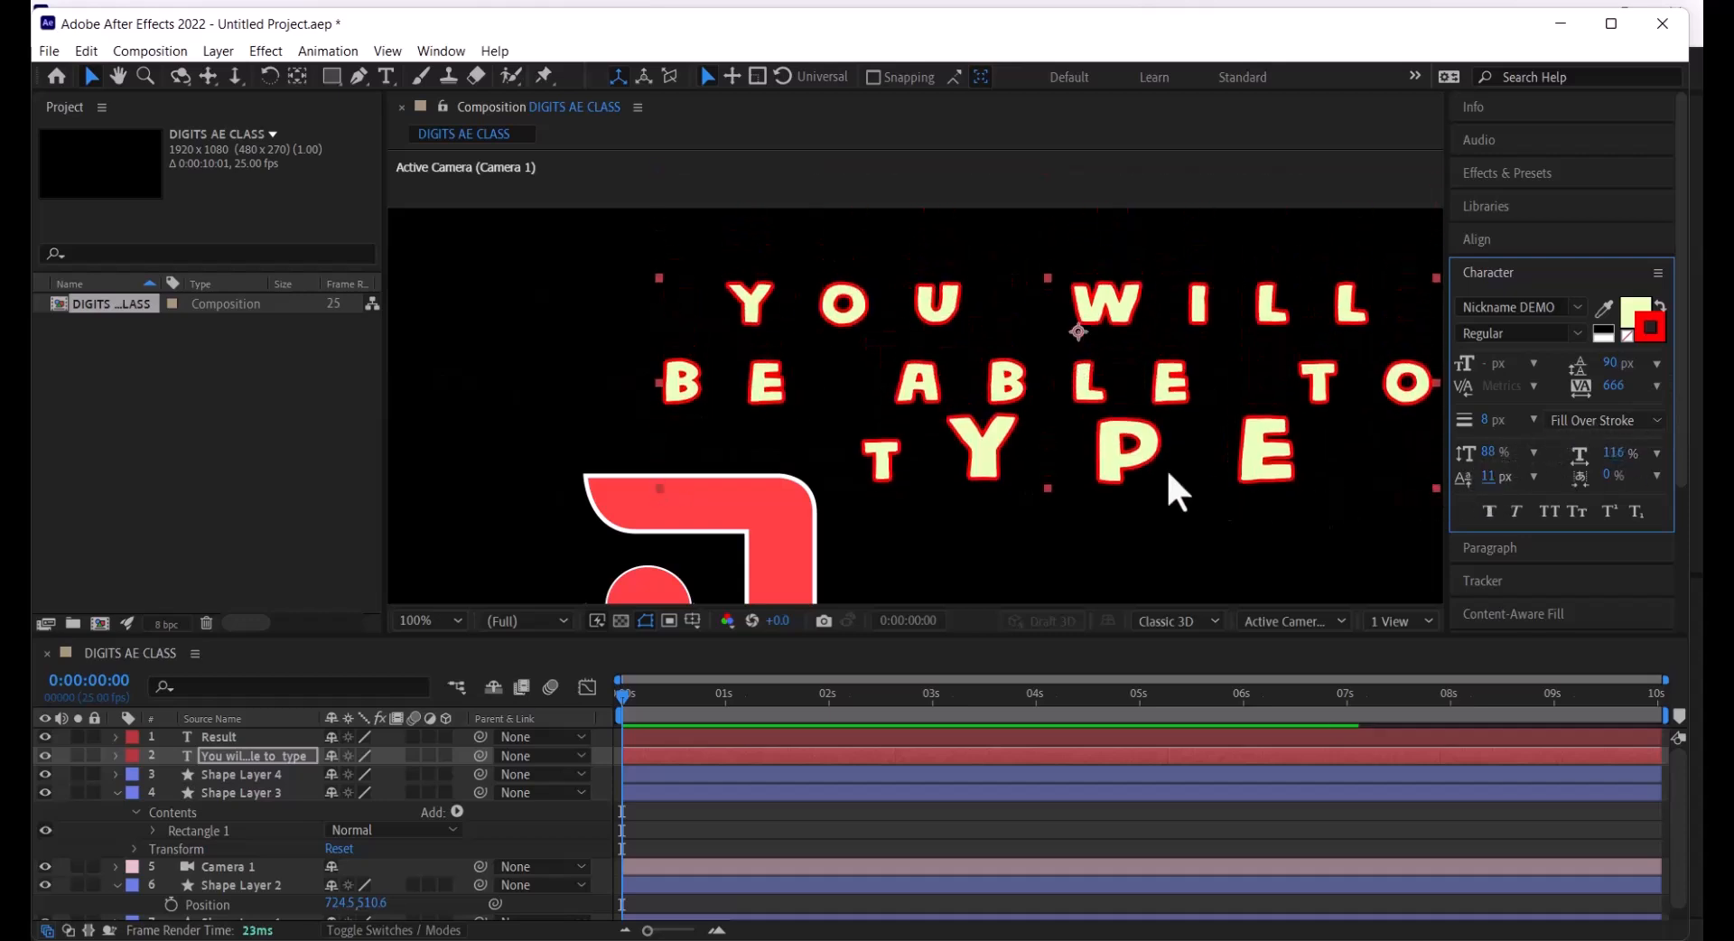
# Set the letters YPE in the text's third line to a 23 px font size with a 58 px baseline shift
pyautogui.doubleClick(1286, 438)
pyautogui.moveTo(1289, 440); pyautogui.dragTo(952, 461)
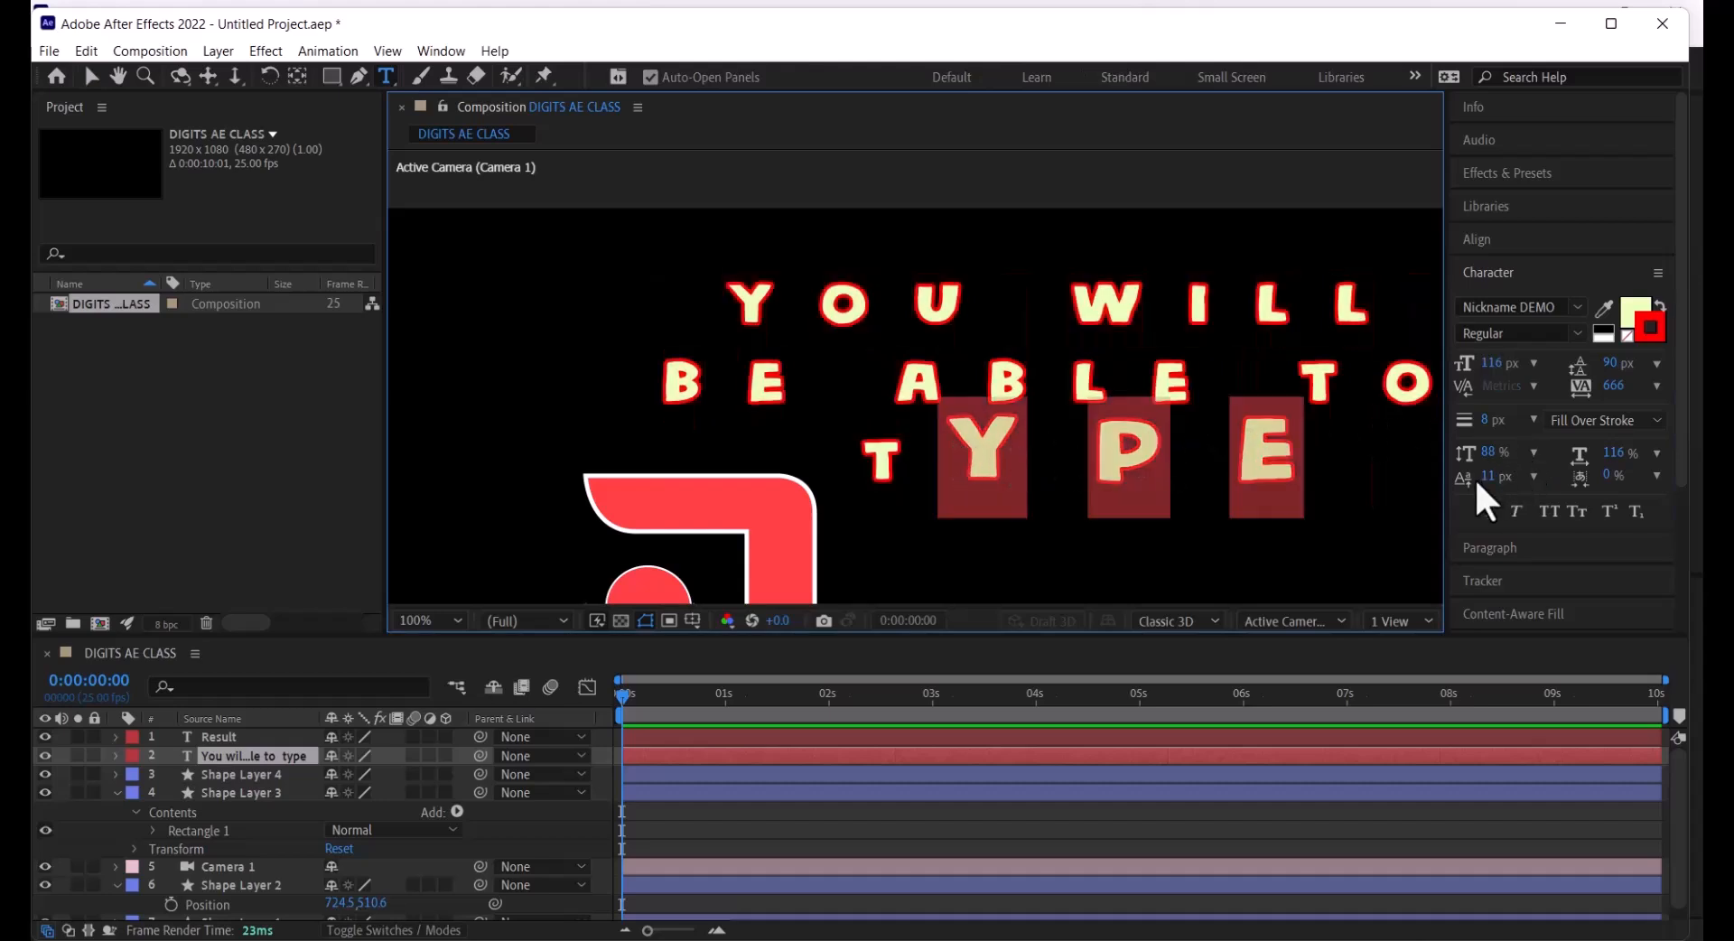
pyautogui.moveTo(1494, 469)
pyautogui.mouseDown()
pyautogui.moveTo(1399, 484)
pyautogui.moveTo(1522, 465)
pyautogui.moveTo(1481, 463)
pyautogui.moveTo(1431, 502)
pyautogui.moveTo(1508, 484)
pyautogui.moveTo(1425, 500)
pyautogui.moveTo(1509, 449)
pyautogui.moveTo(1488, 462)
pyautogui.mouseUp()
pyautogui.moveTo(1496, 380); pyautogui.dragTo(1456, 425)
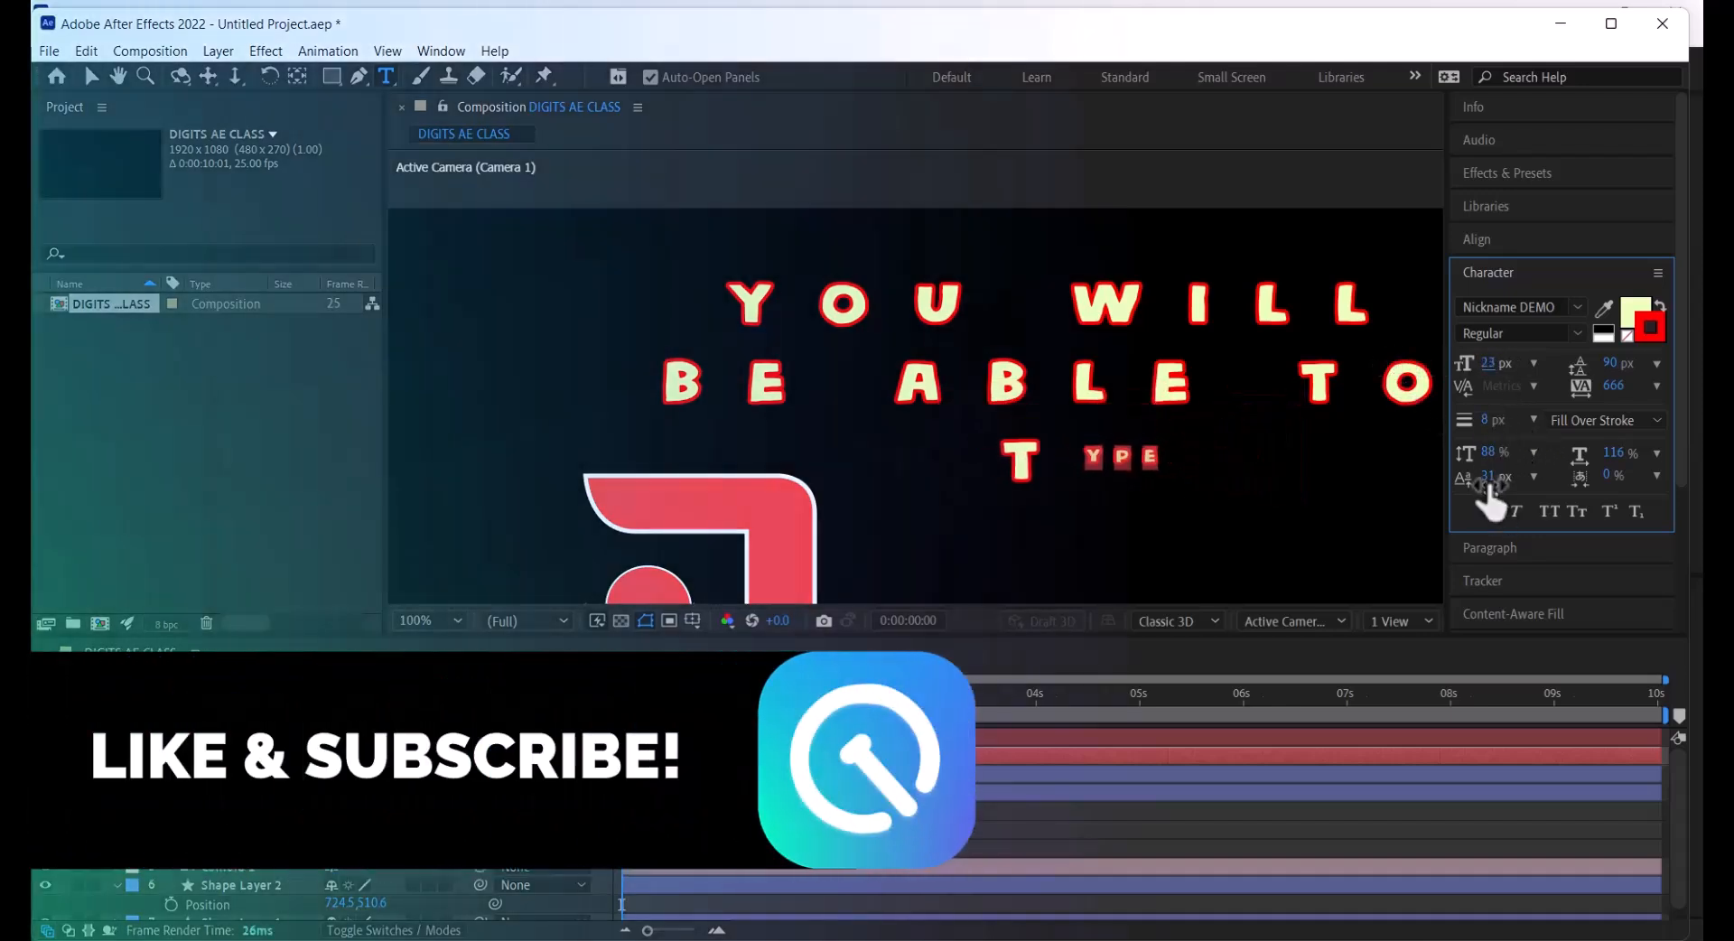
pyautogui.moveTo(1488, 486); pyautogui.dragTo(1517, 473)
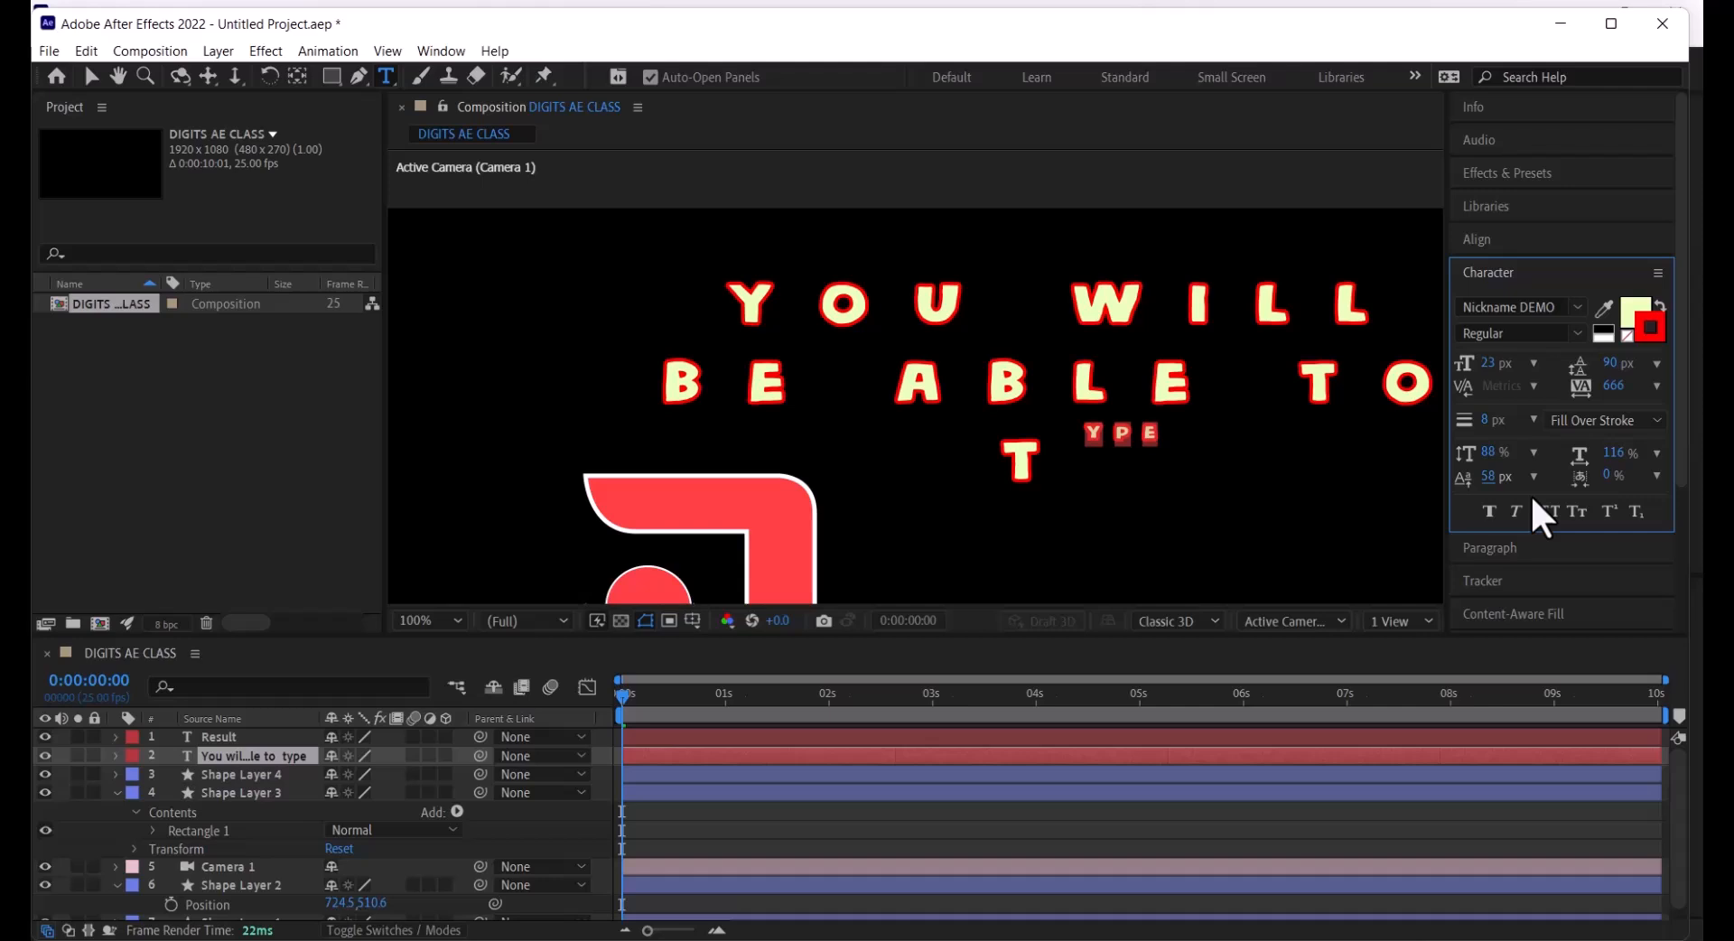
# Replace the T in the third line with 35 and the small raised YPE with 0
pyautogui.click(1006, 459)
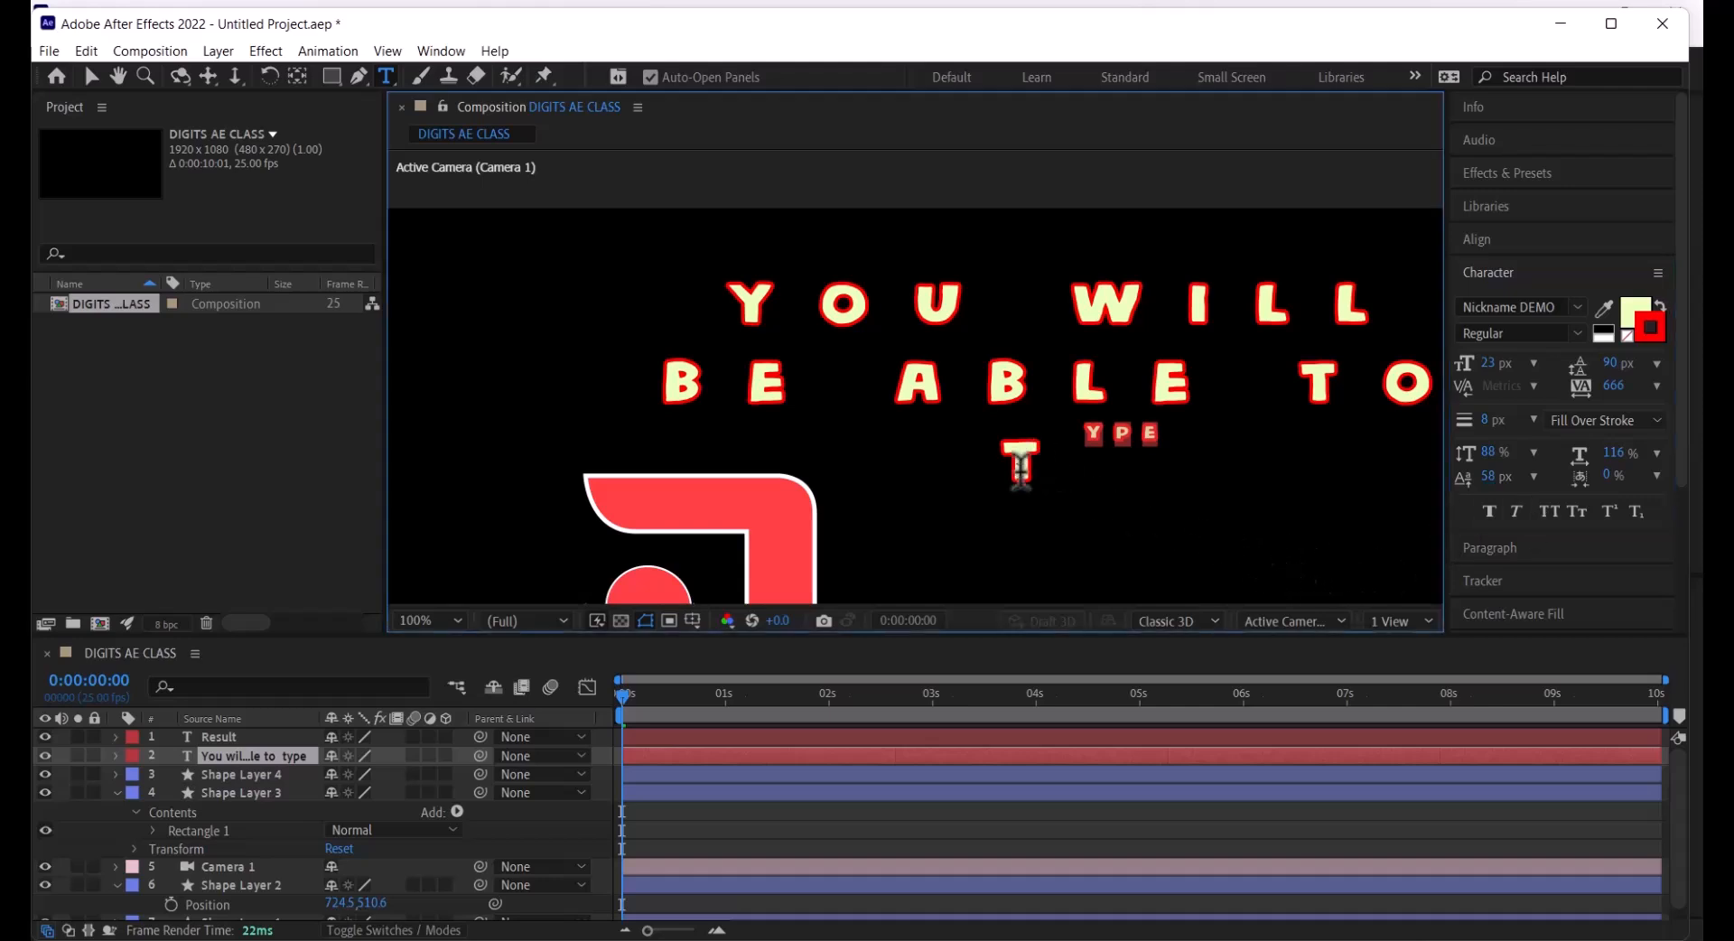
pyautogui.moveTo(1004, 459); pyautogui.dragTo(1035, 457)
pyautogui.write('35')
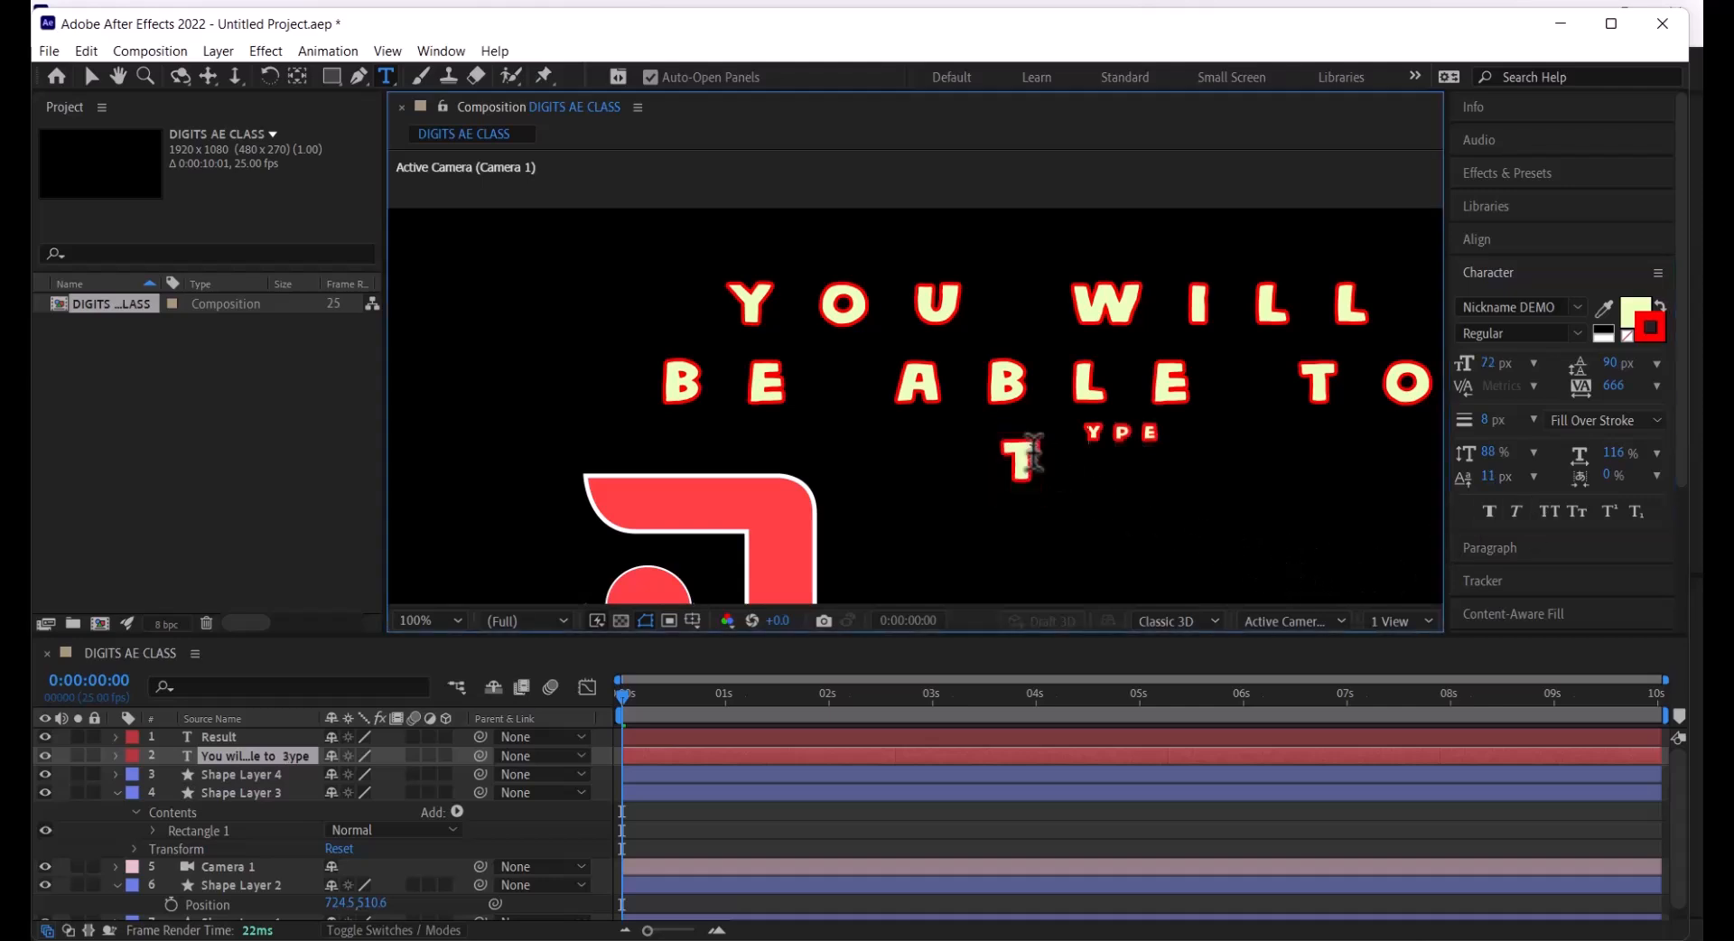
pyautogui.moveTo(1130, 426)
pyautogui.mouseDown()
pyautogui.moveTo(1272, 430)
pyautogui.moveTo(1126, 433)
pyautogui.mouseUp()
pyautogui.click(1211, 434)
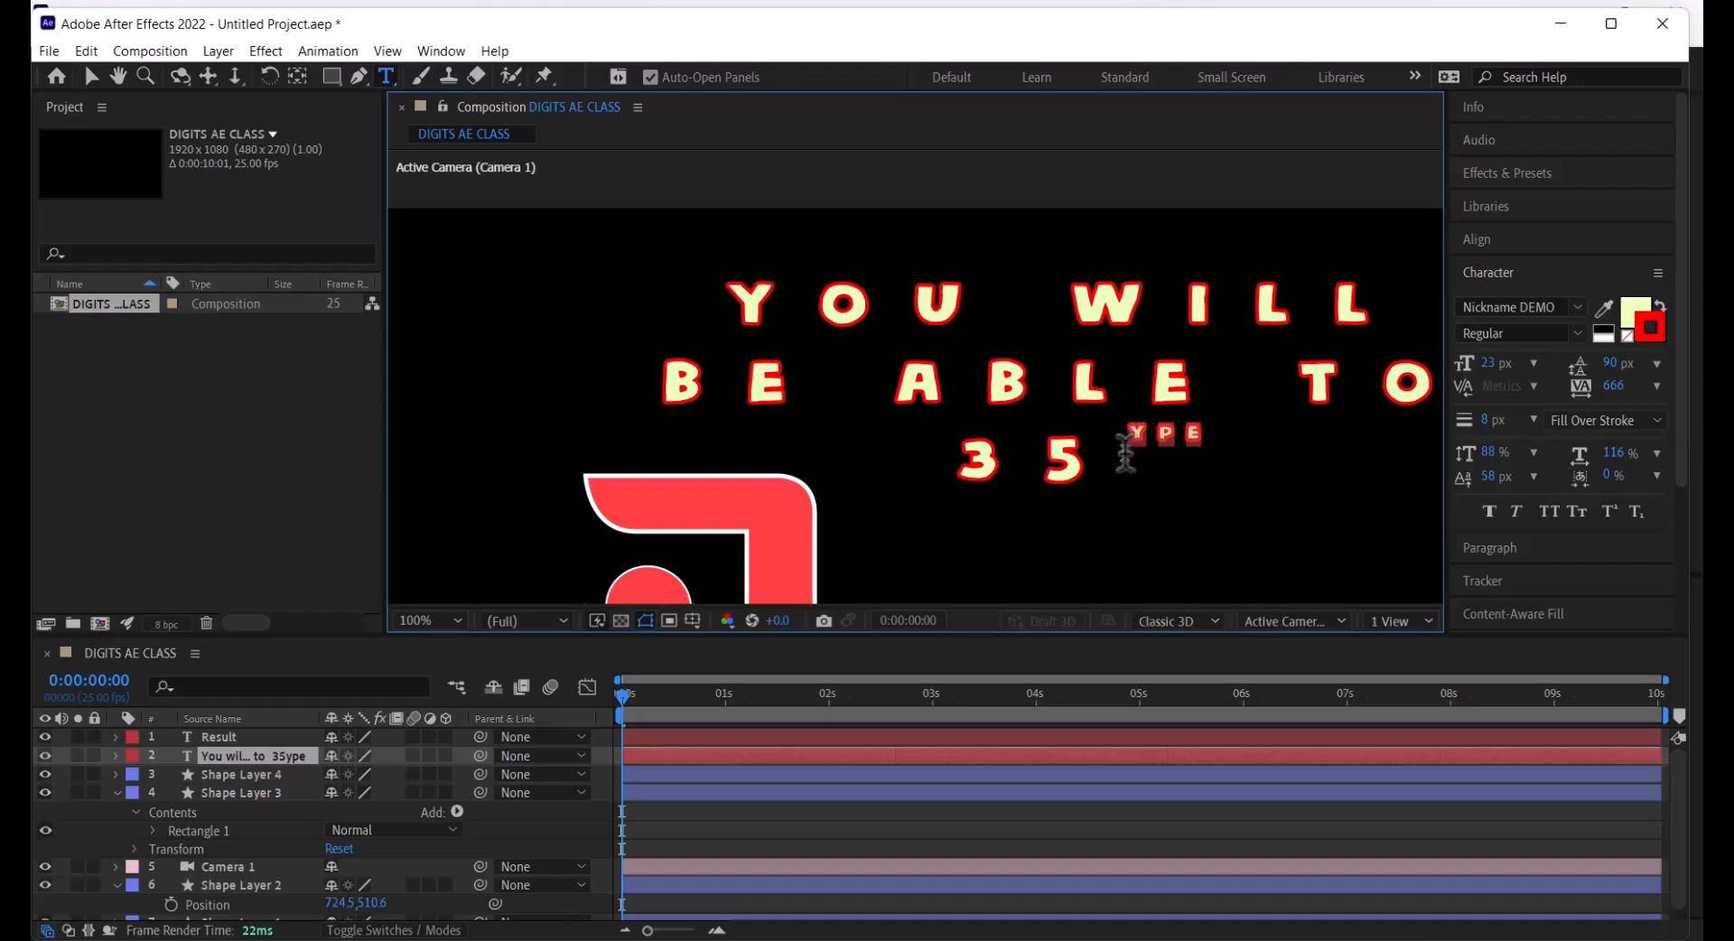
pyautogui.write('0')
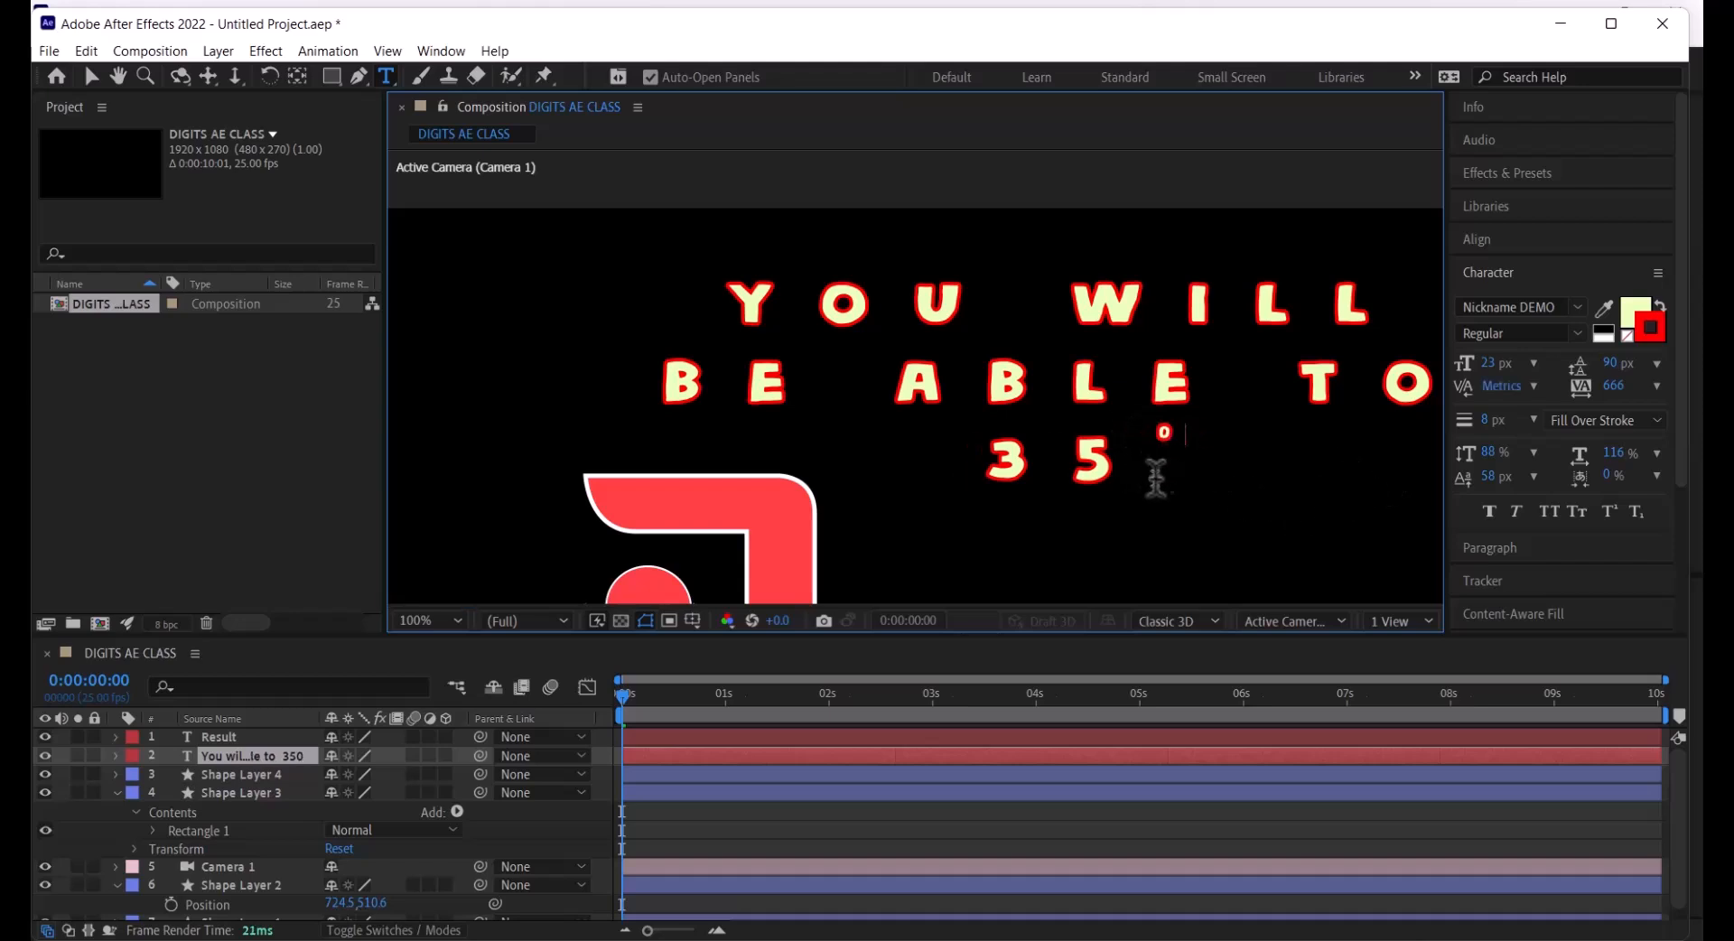
# Set the tracking of the entire three-line text to 0
pyautogui.hotkey('ctrl', 'a')
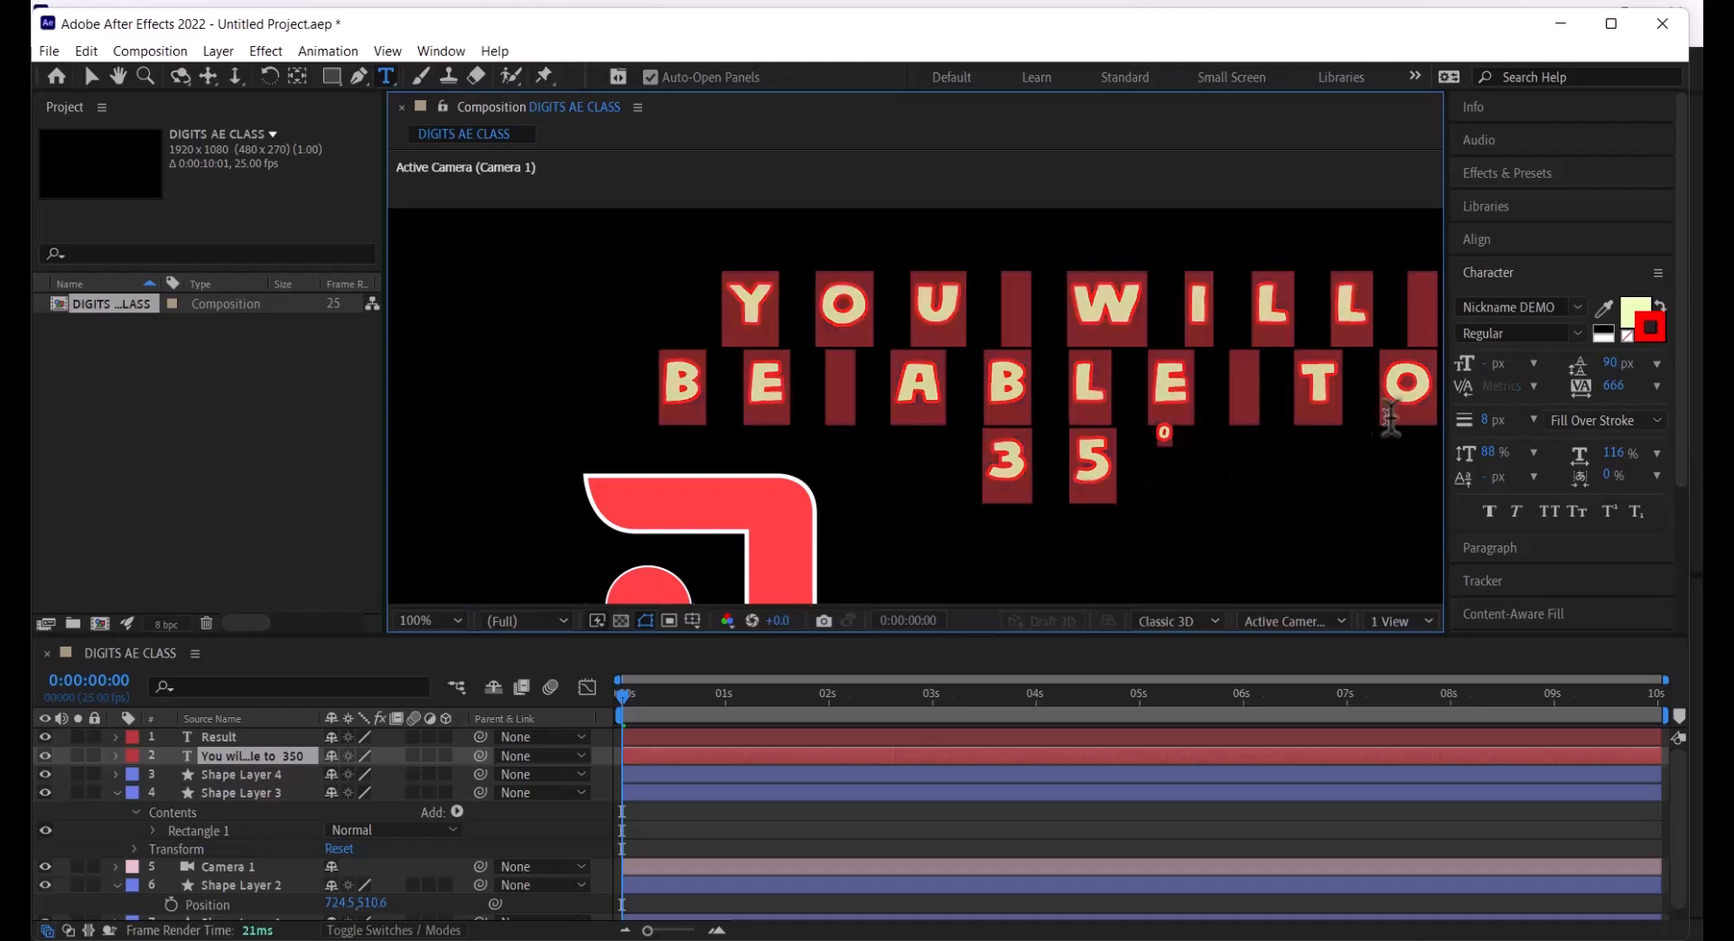
pyautogui.click(1656, 386)
pyautogui.click(1652, 386)
pyautogui.click(1653, 384)
pyautogui.click(1600, 540)
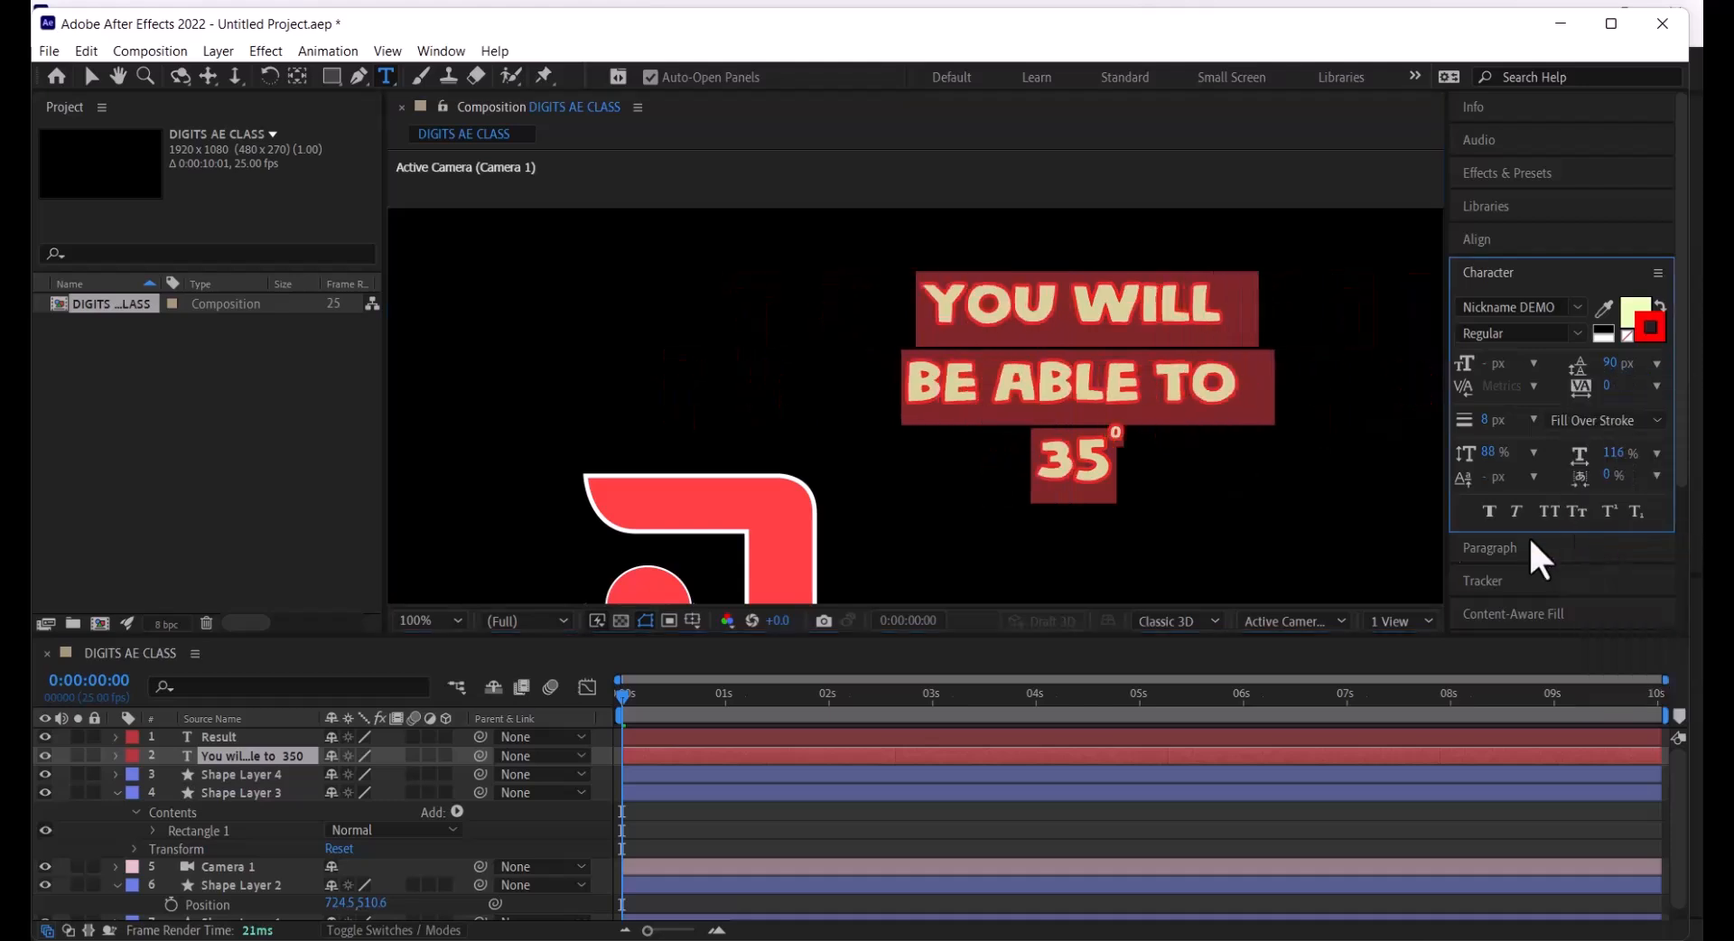
pyautogui.click(1162, 384)
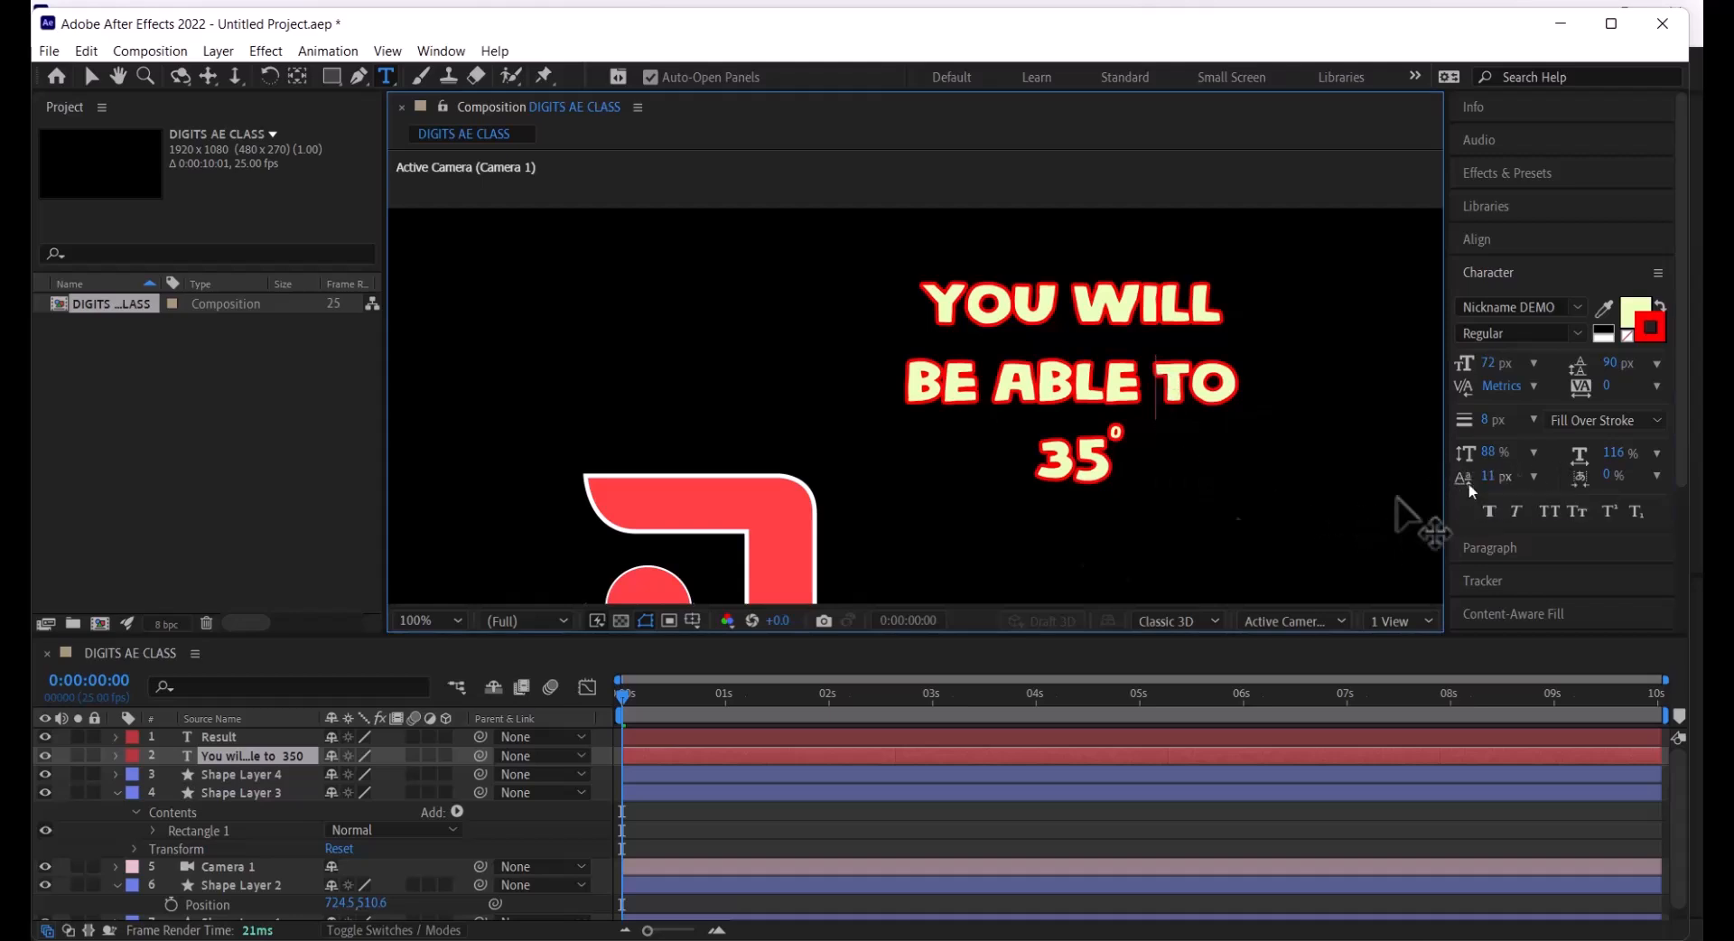
pyautogui.click(94, 77)
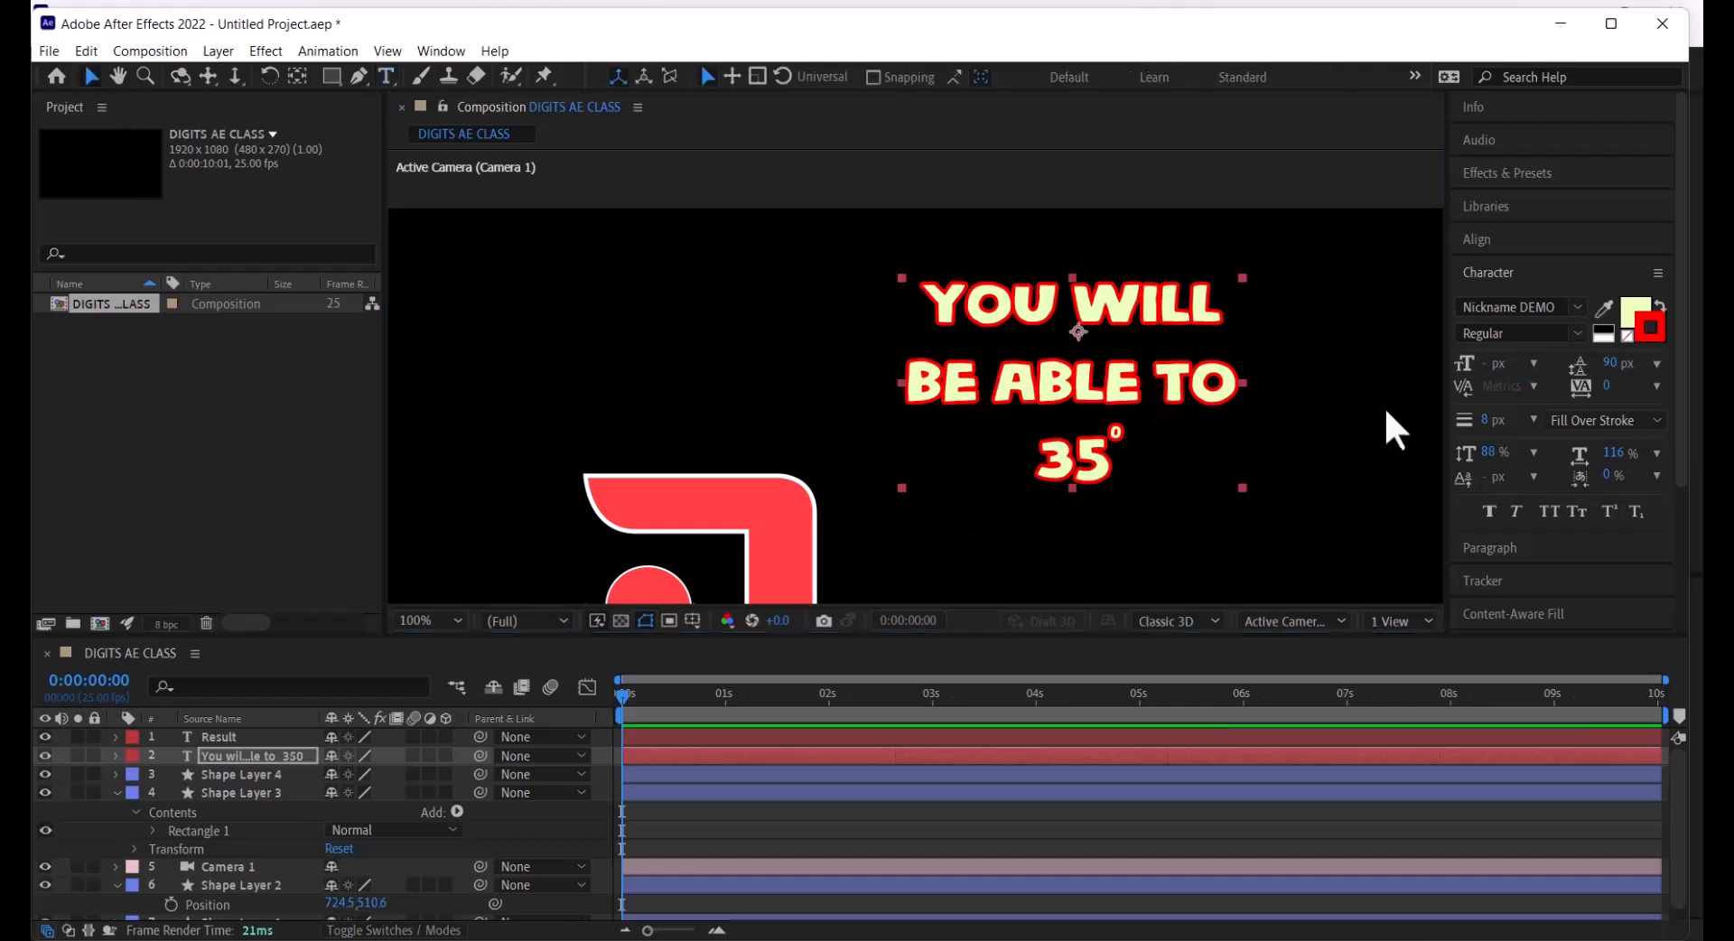
# Try a tsume of 100% and a tracking of -73 on the text layer, ending with both at 0
pyautogui.moveTo(1609, 476)
pyautogui.mouseDown()
pyautogui.moveTo(1687, 462)
pyautogui.moveTo(1240, 466)
pyautogui.moveTo(1692, 469)
pyautogui.moveTo(1528, 471)
pyautogui.moveTo(1687, 468)
pyautogui.moveTo(1598, 495)
pyautogui.mouseUp()
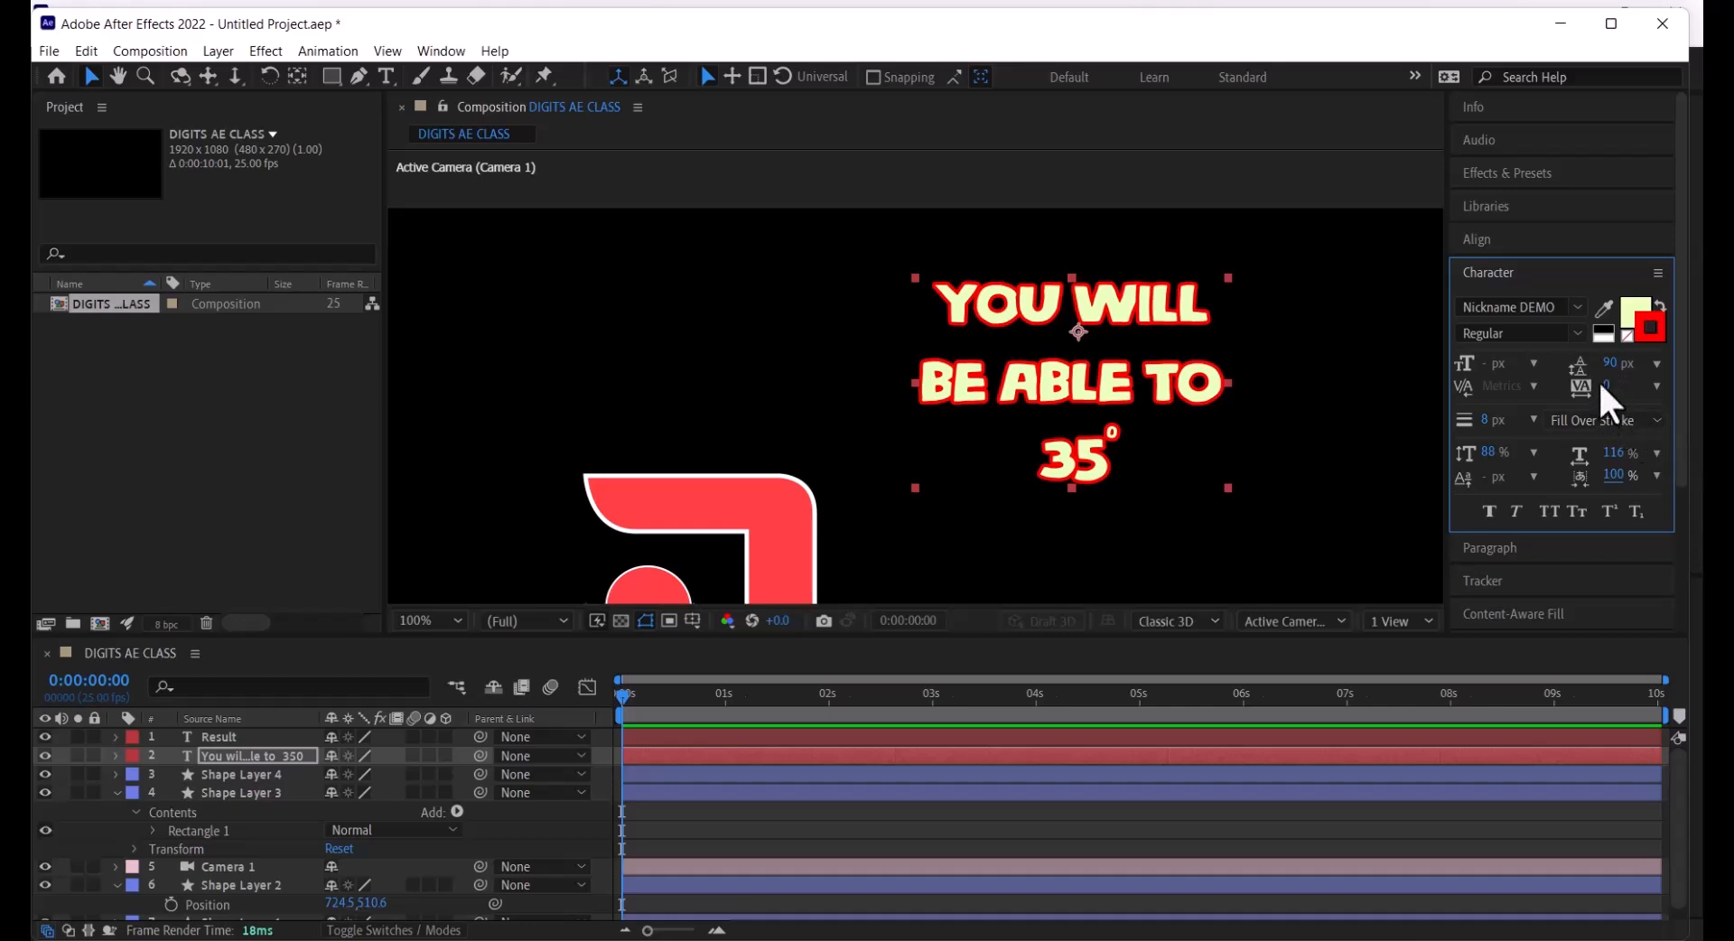
pyautogui.moveTo(1617, 383); pyautogui.dragTo(1183, 526)
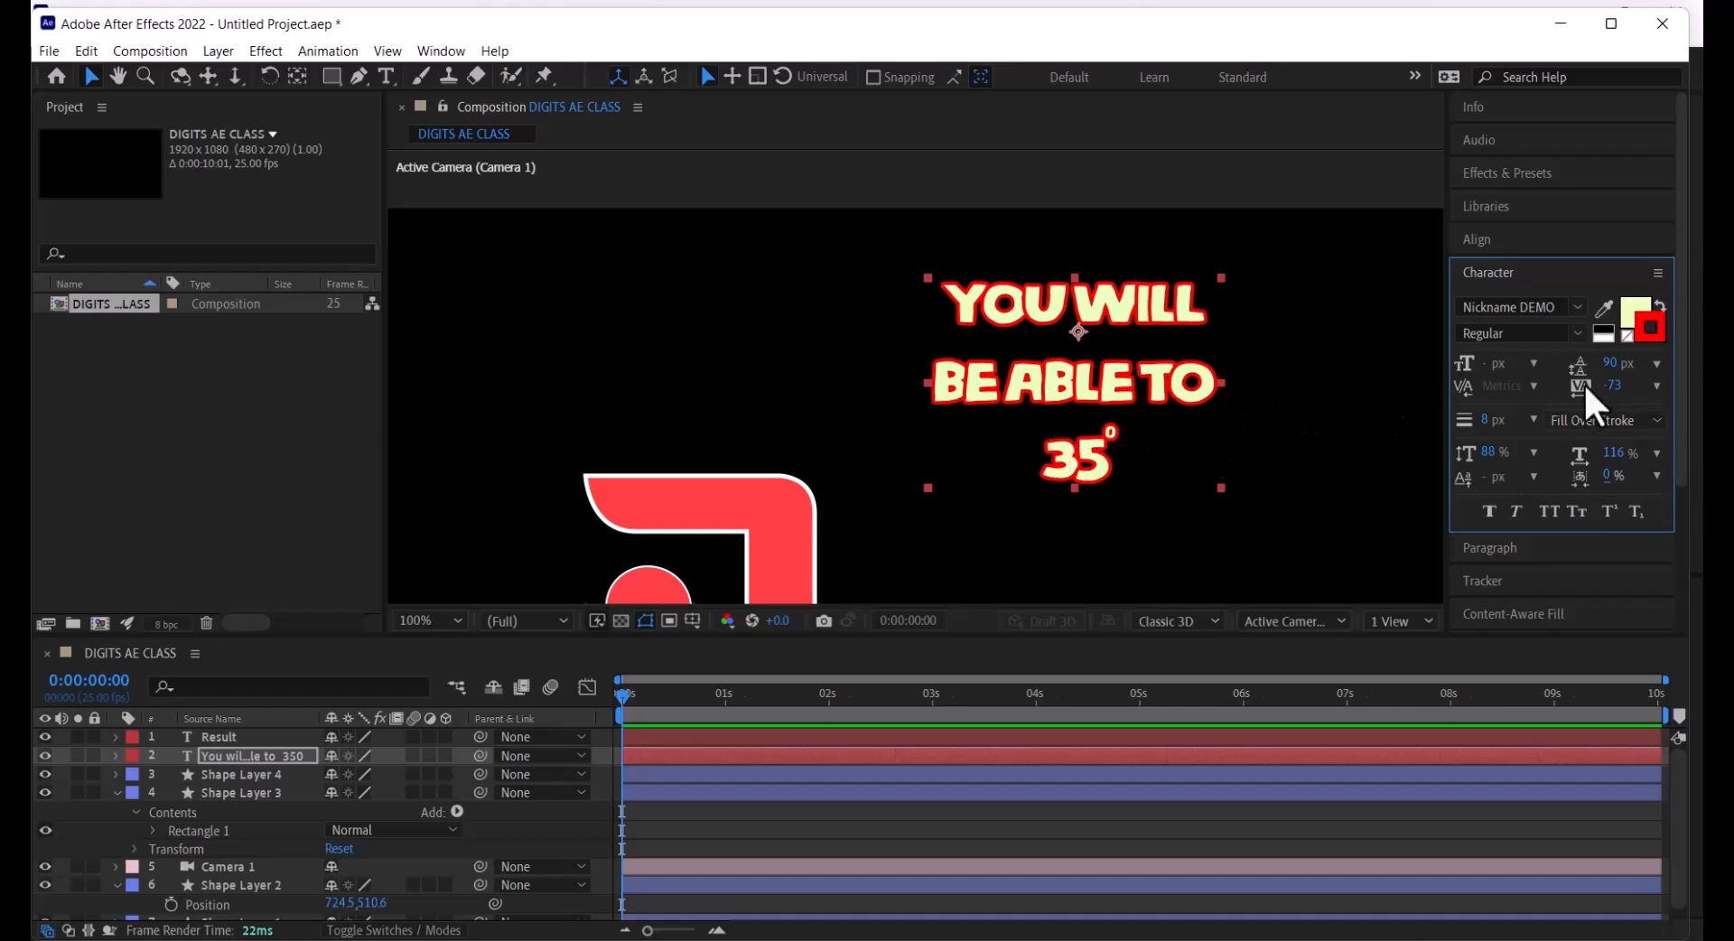
pyautogui.click(1652, 383)
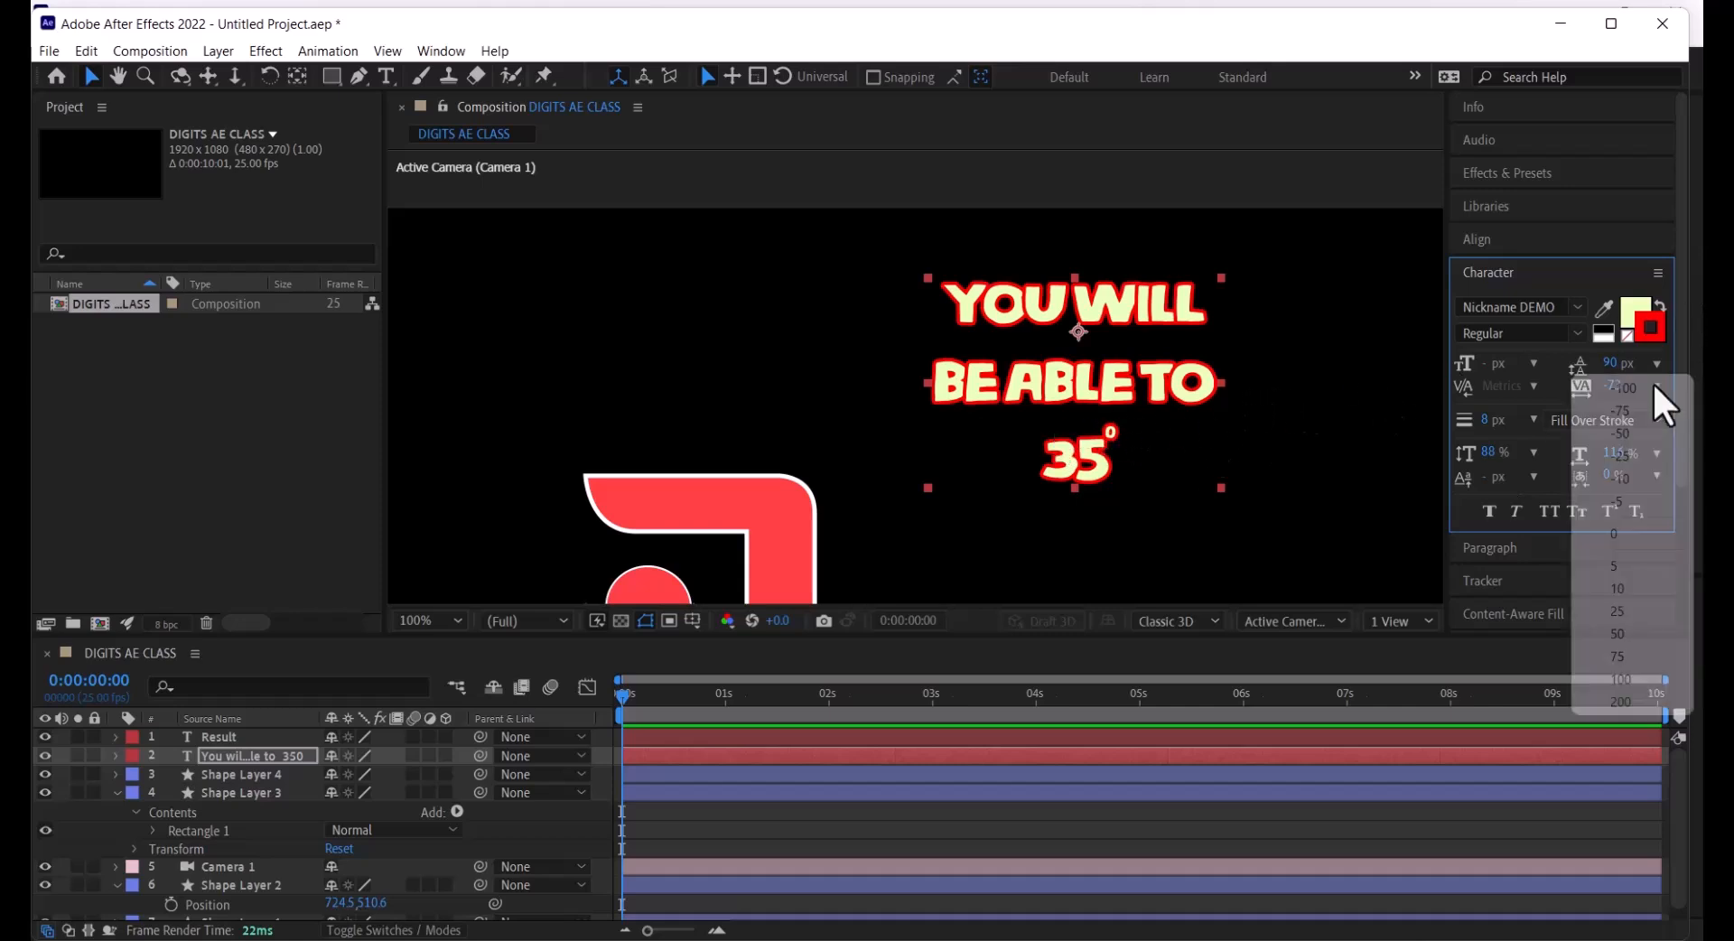
pyautogui.click(1622, 532)
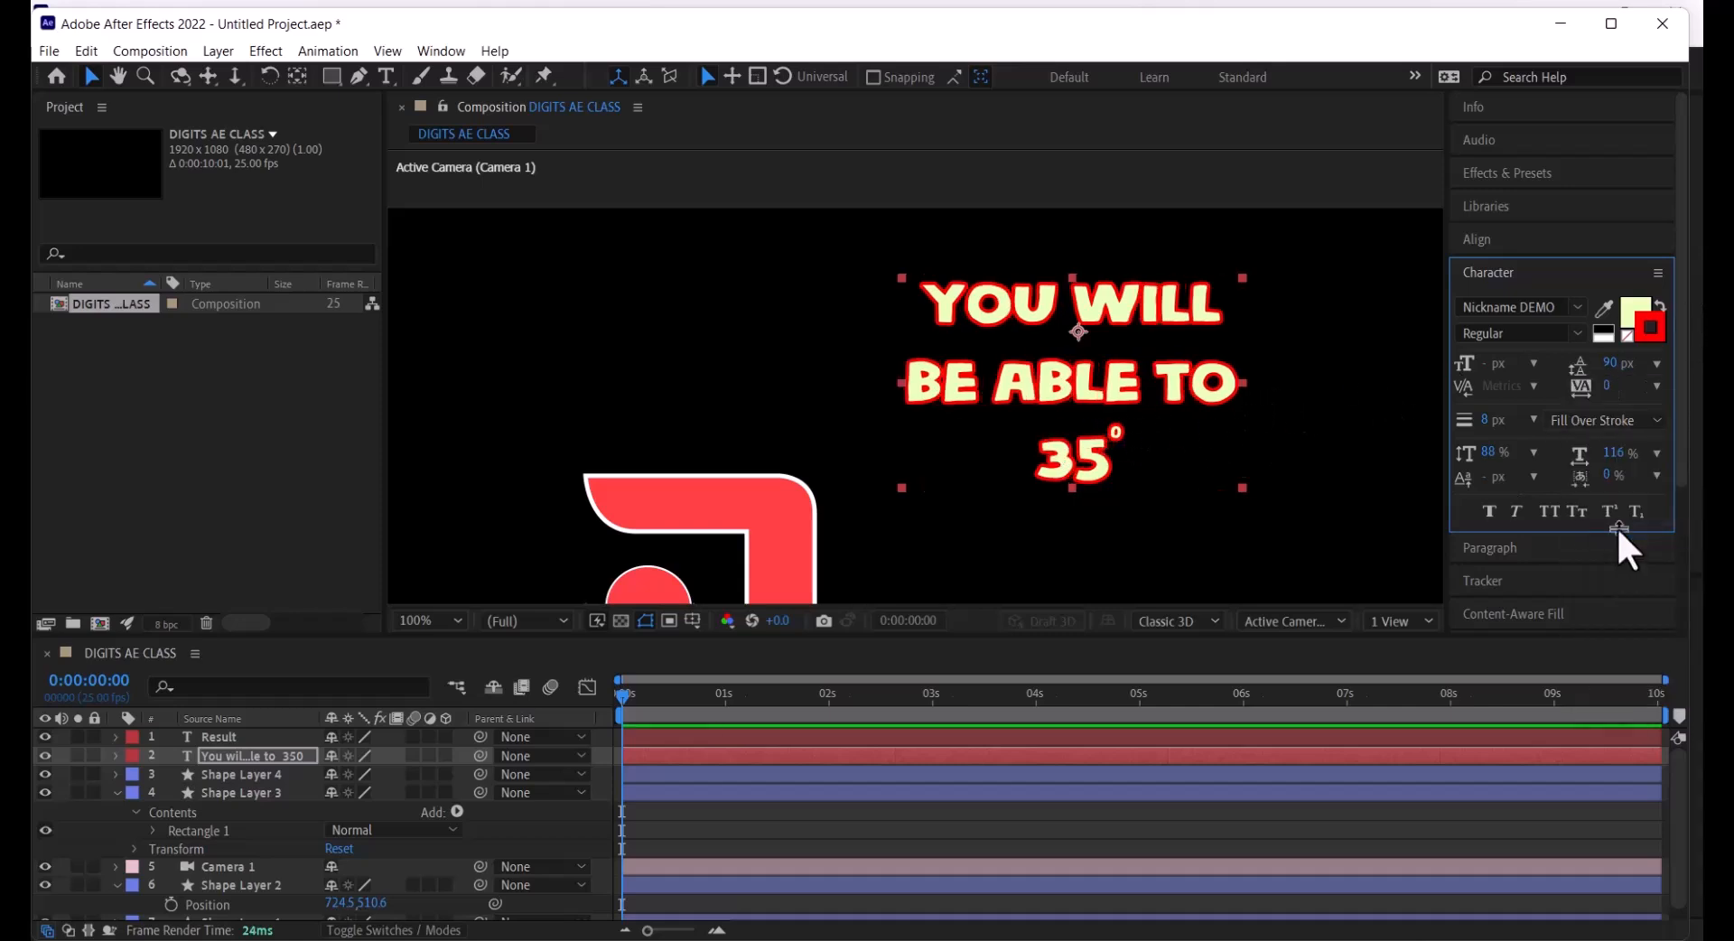
# Give the word ABLE in the second line a tsume of 100% and faux bold
pyautogui.doubleClick(1062, 389)
pyautogui.click(1140, 381)
pyautogui.moveTo(1141, 381); pyautogui.dragTo(991, 381)
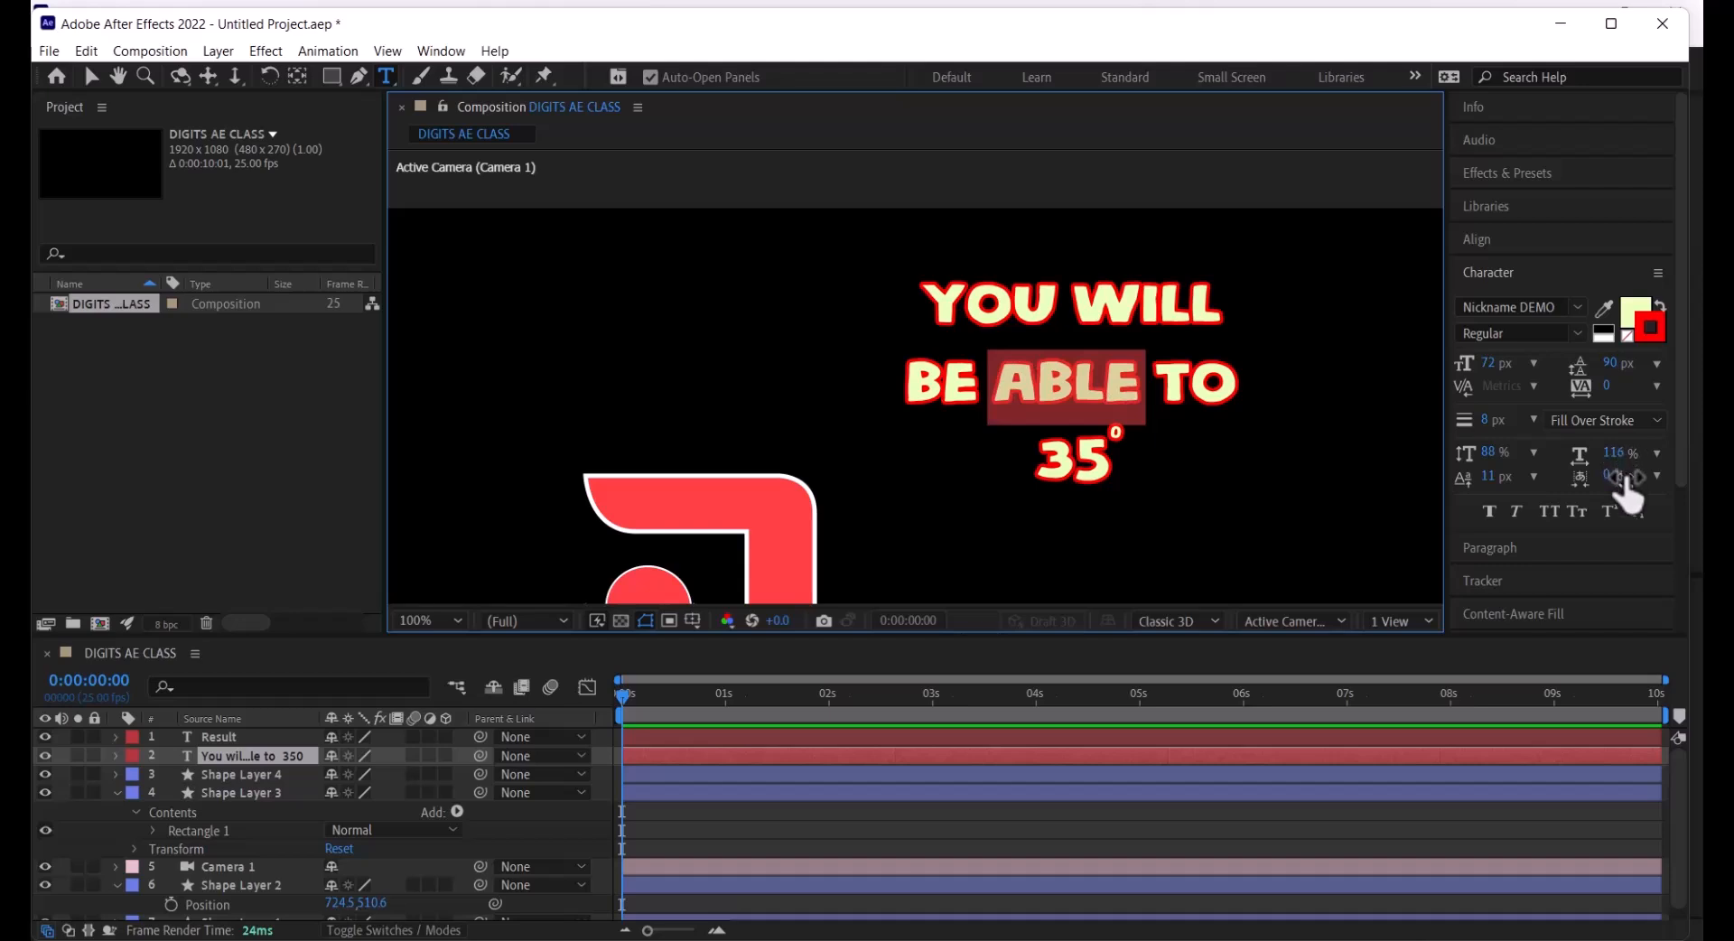
pyautogui.moveTo(1614, 476); pyautogui.dragTo(1712, 223)
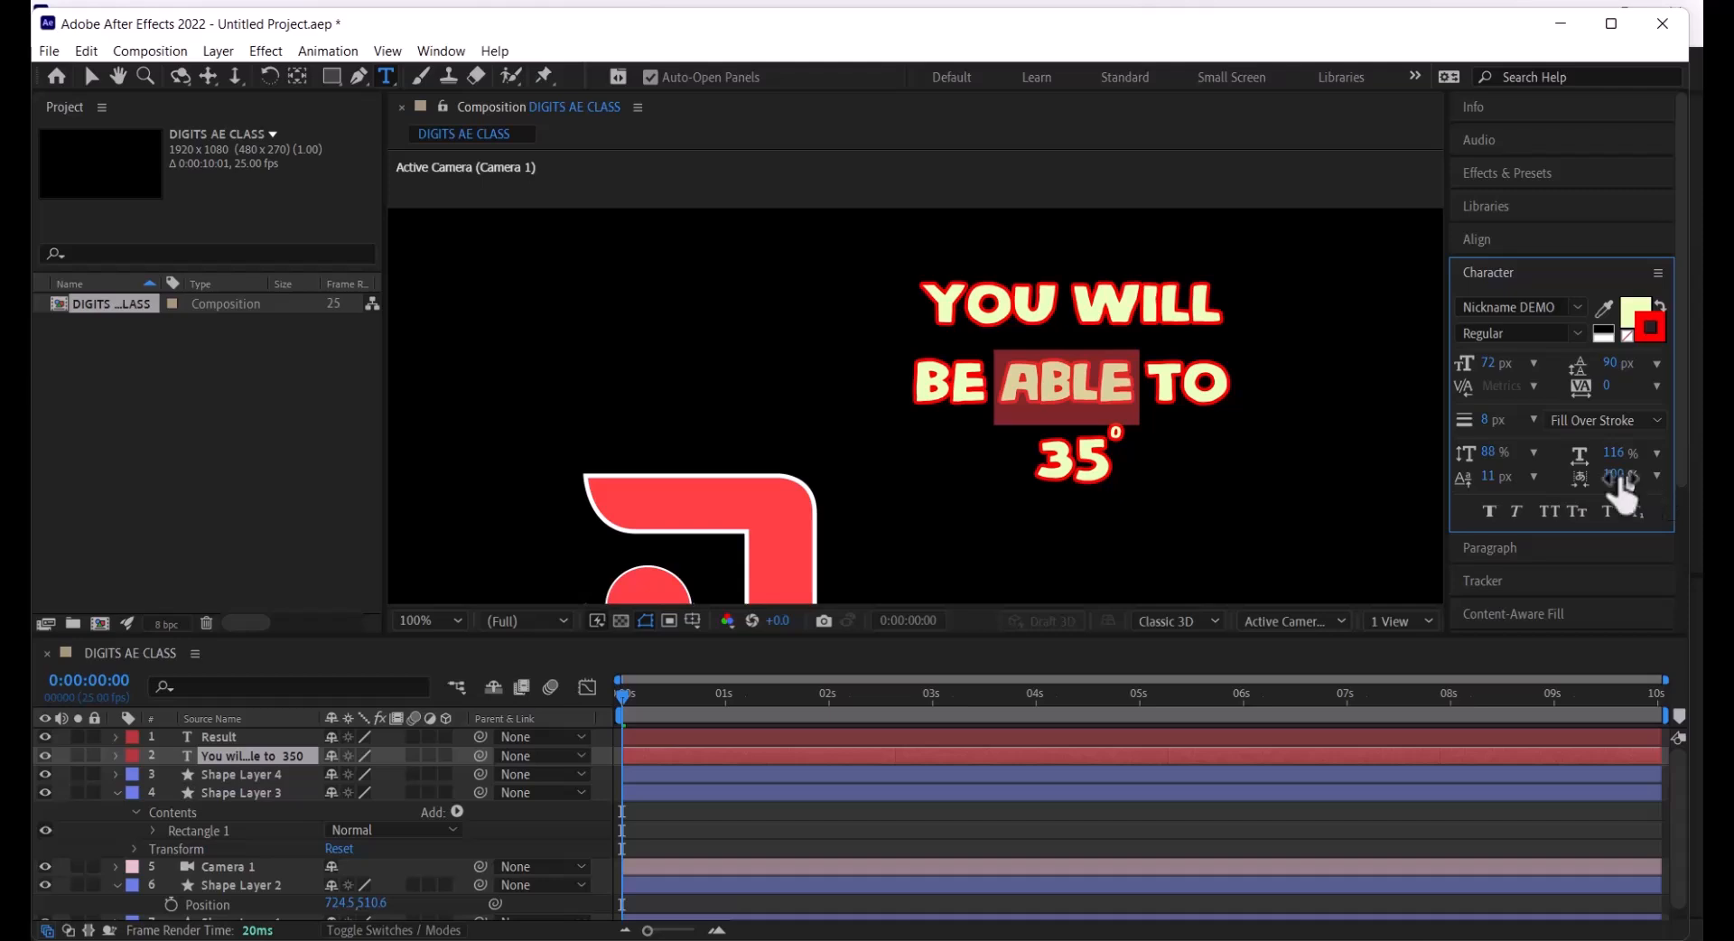
pyautogui.click(1485, 511)
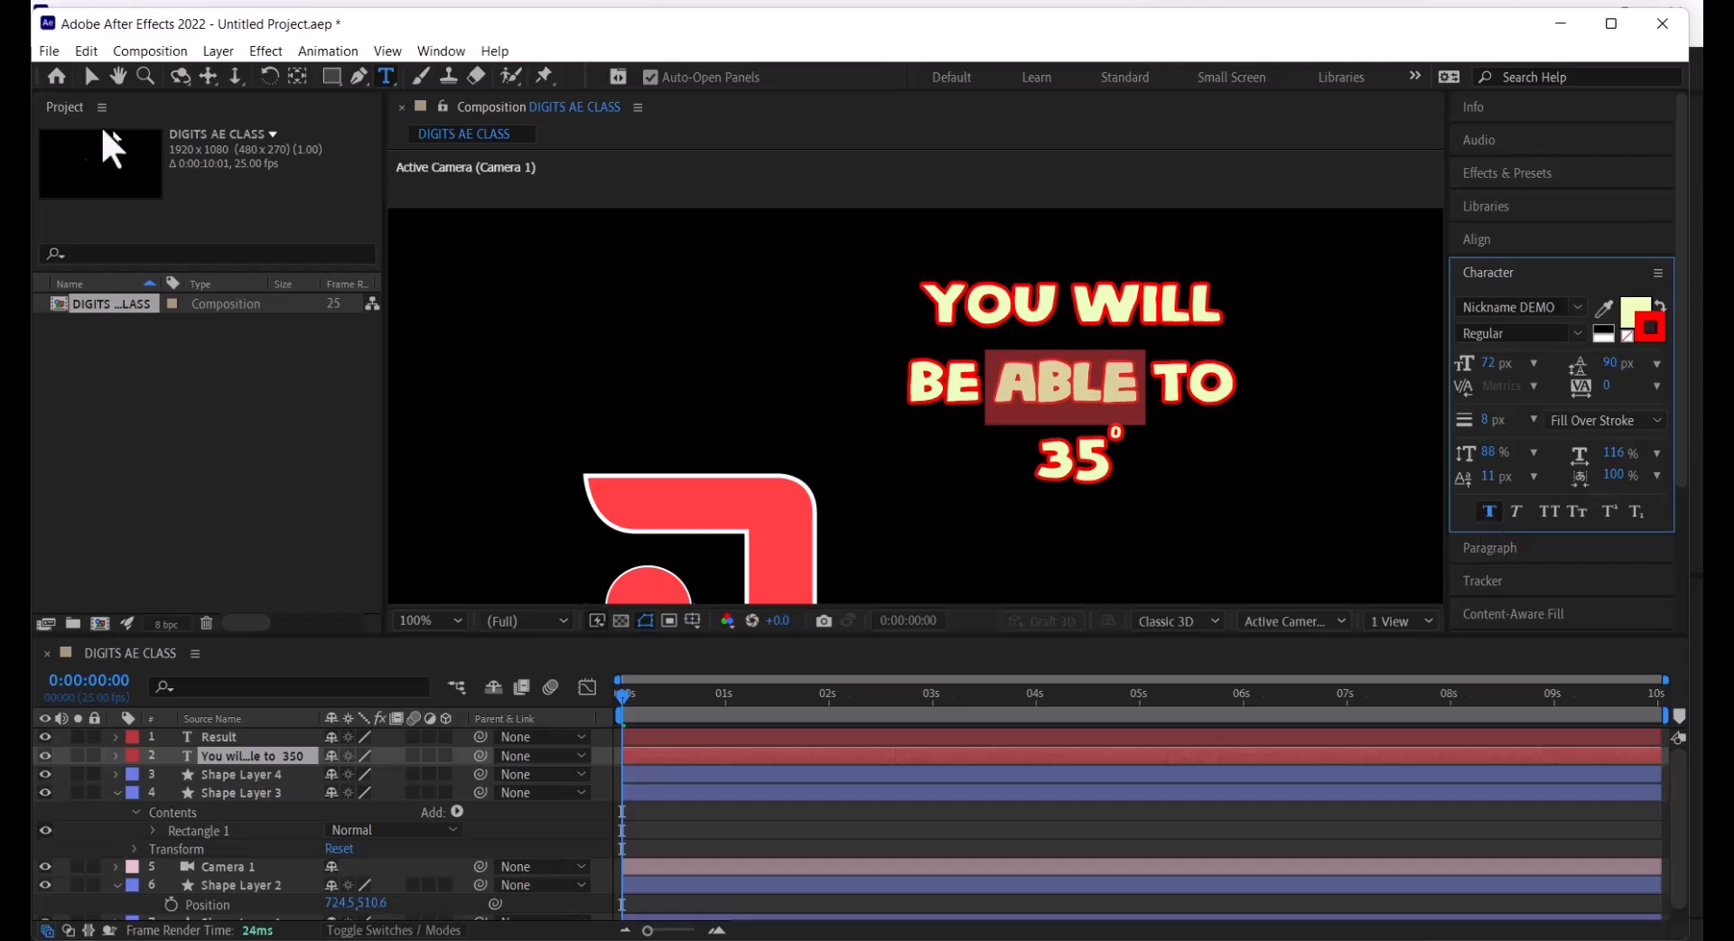
pyautogui.click(92, 78)
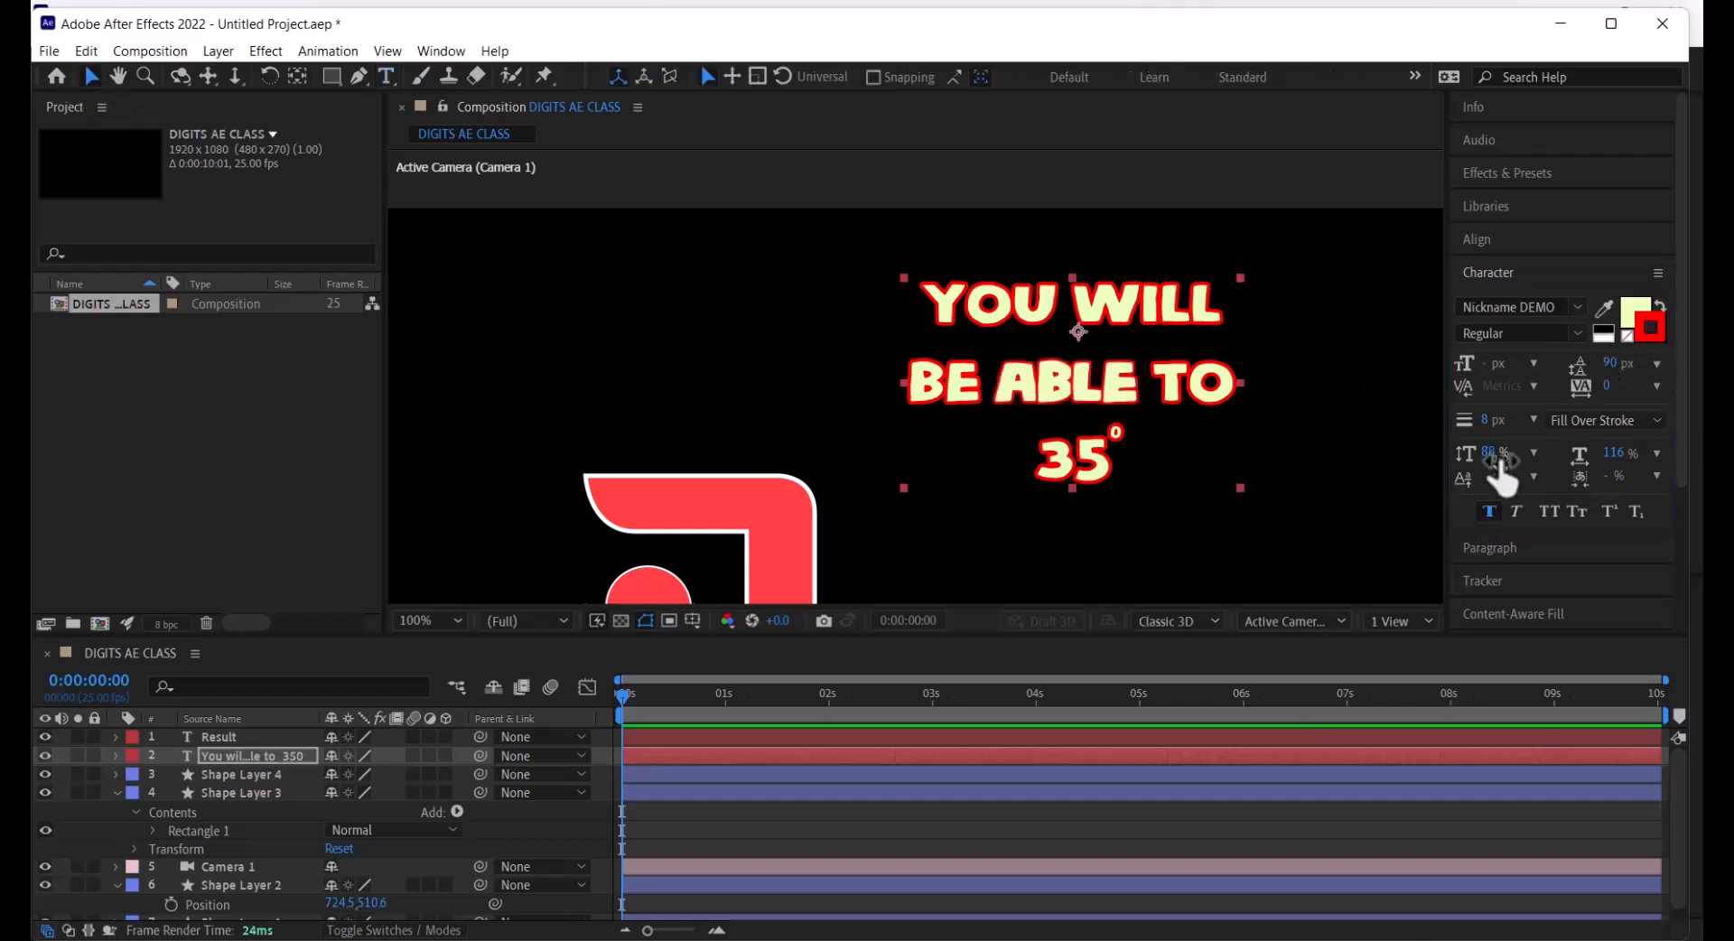
# Try faux bold and faux italic on the whole text layer, ending with both turned off
pyautogui.click(1488, 509)
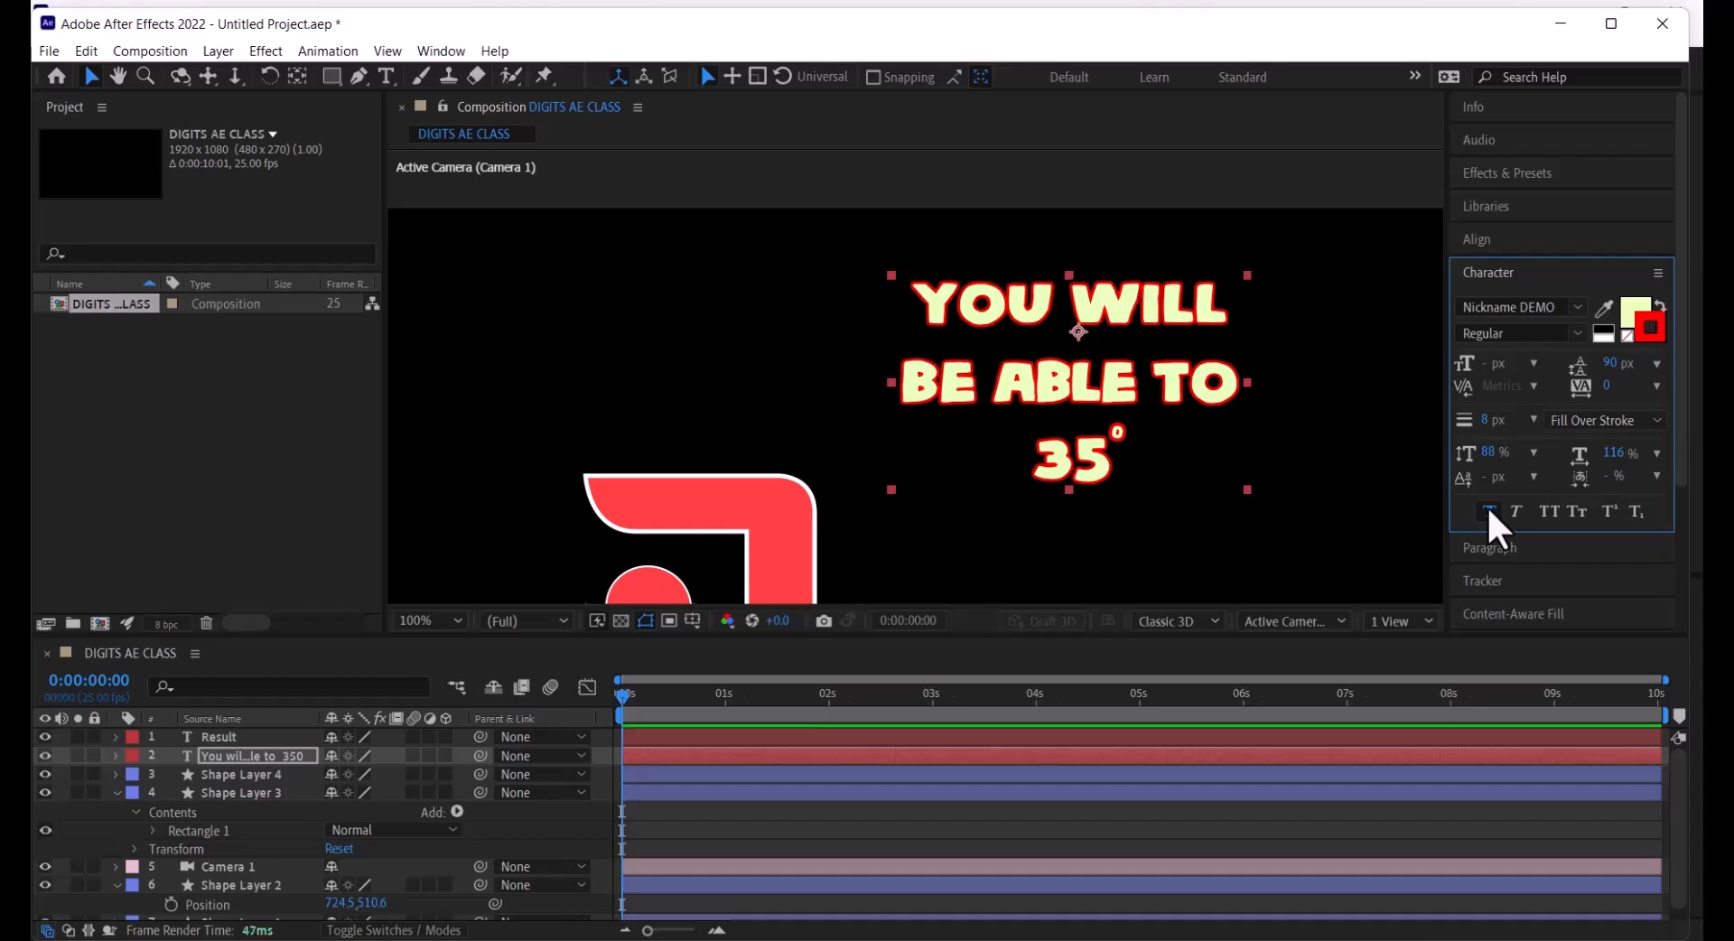
pyautogui.click(1489, 511)
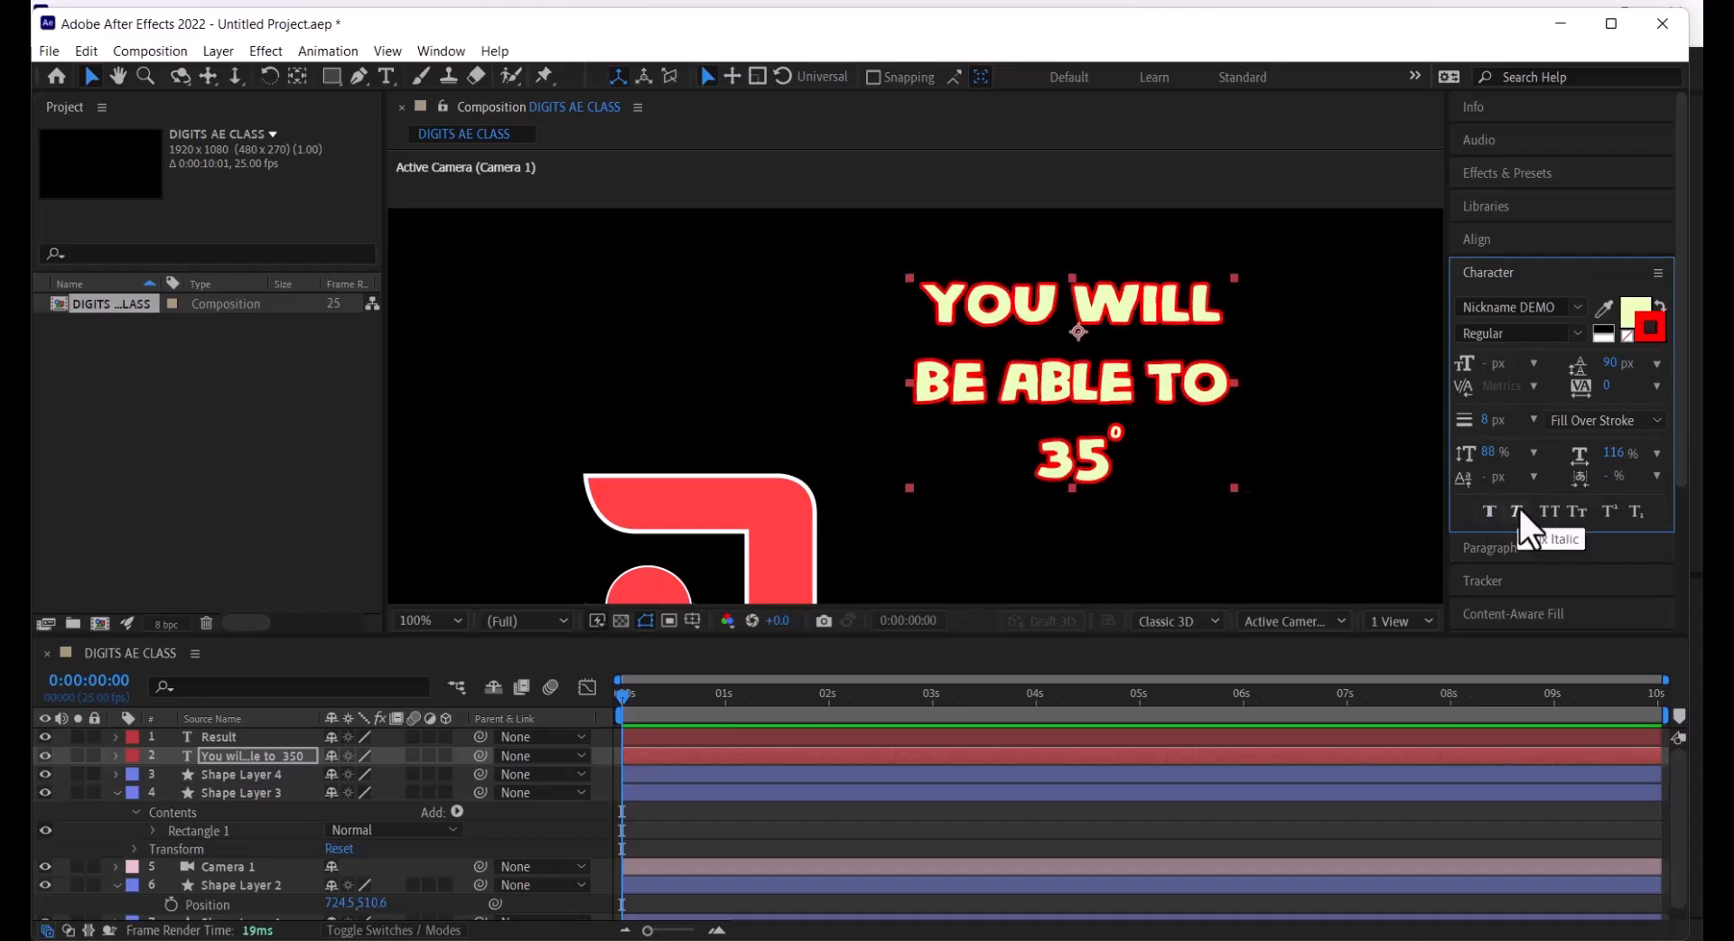
pyautogui.click(1515, 506)
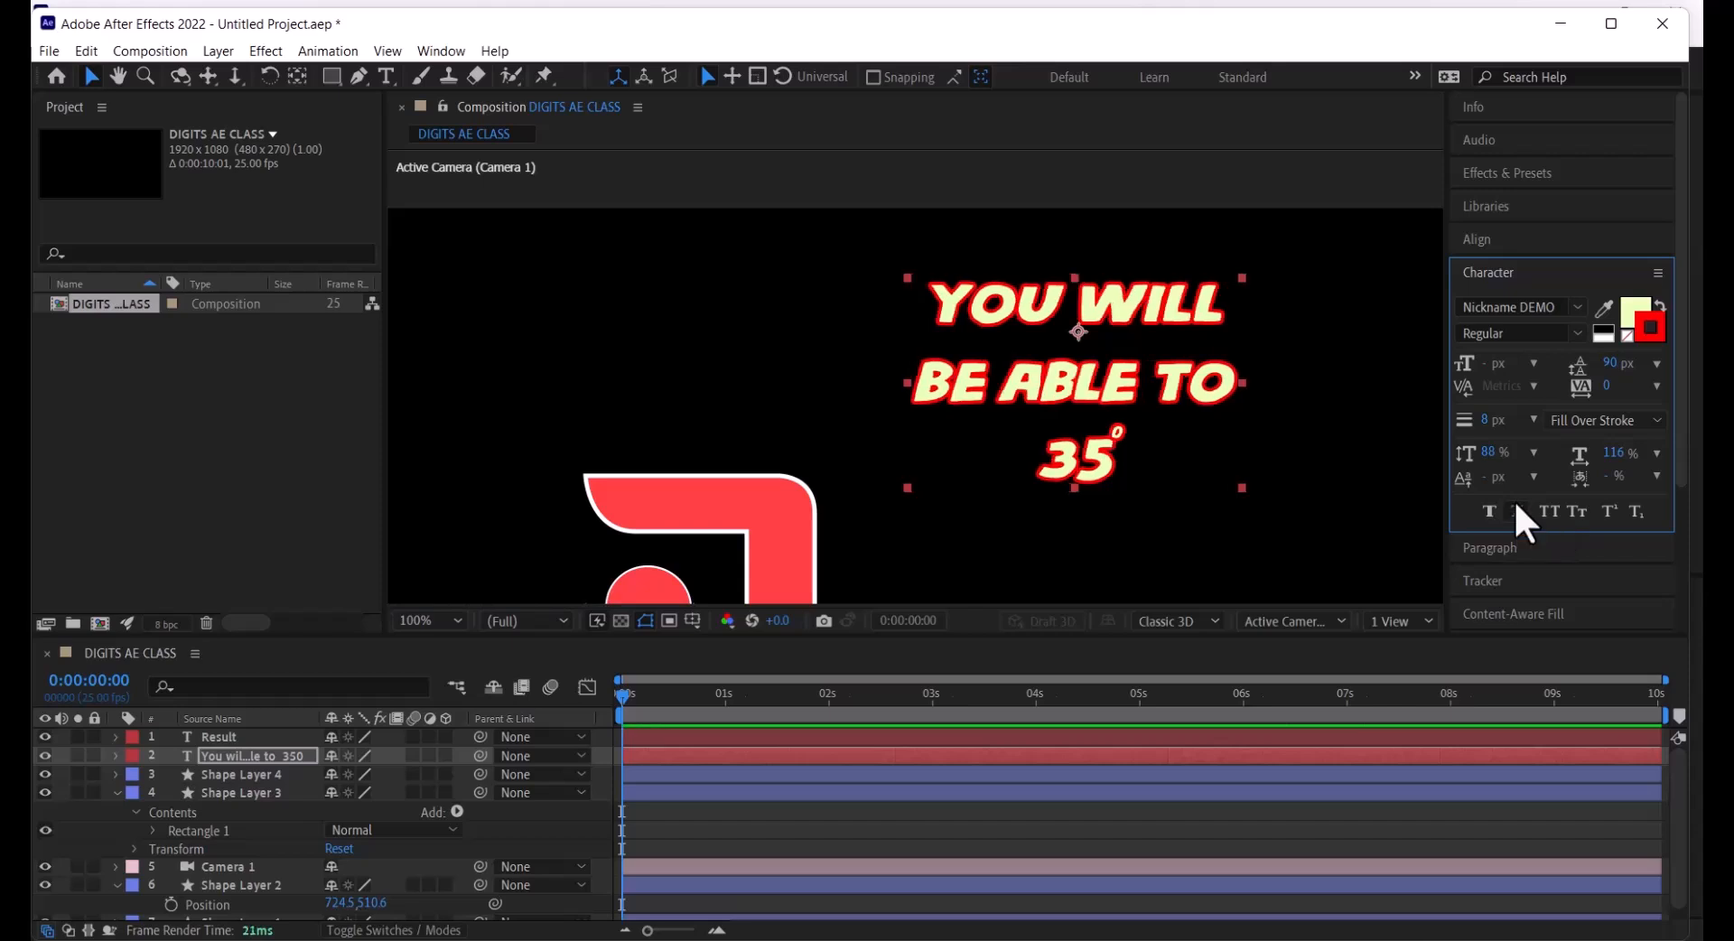
pyautogui.click(1514, 506)
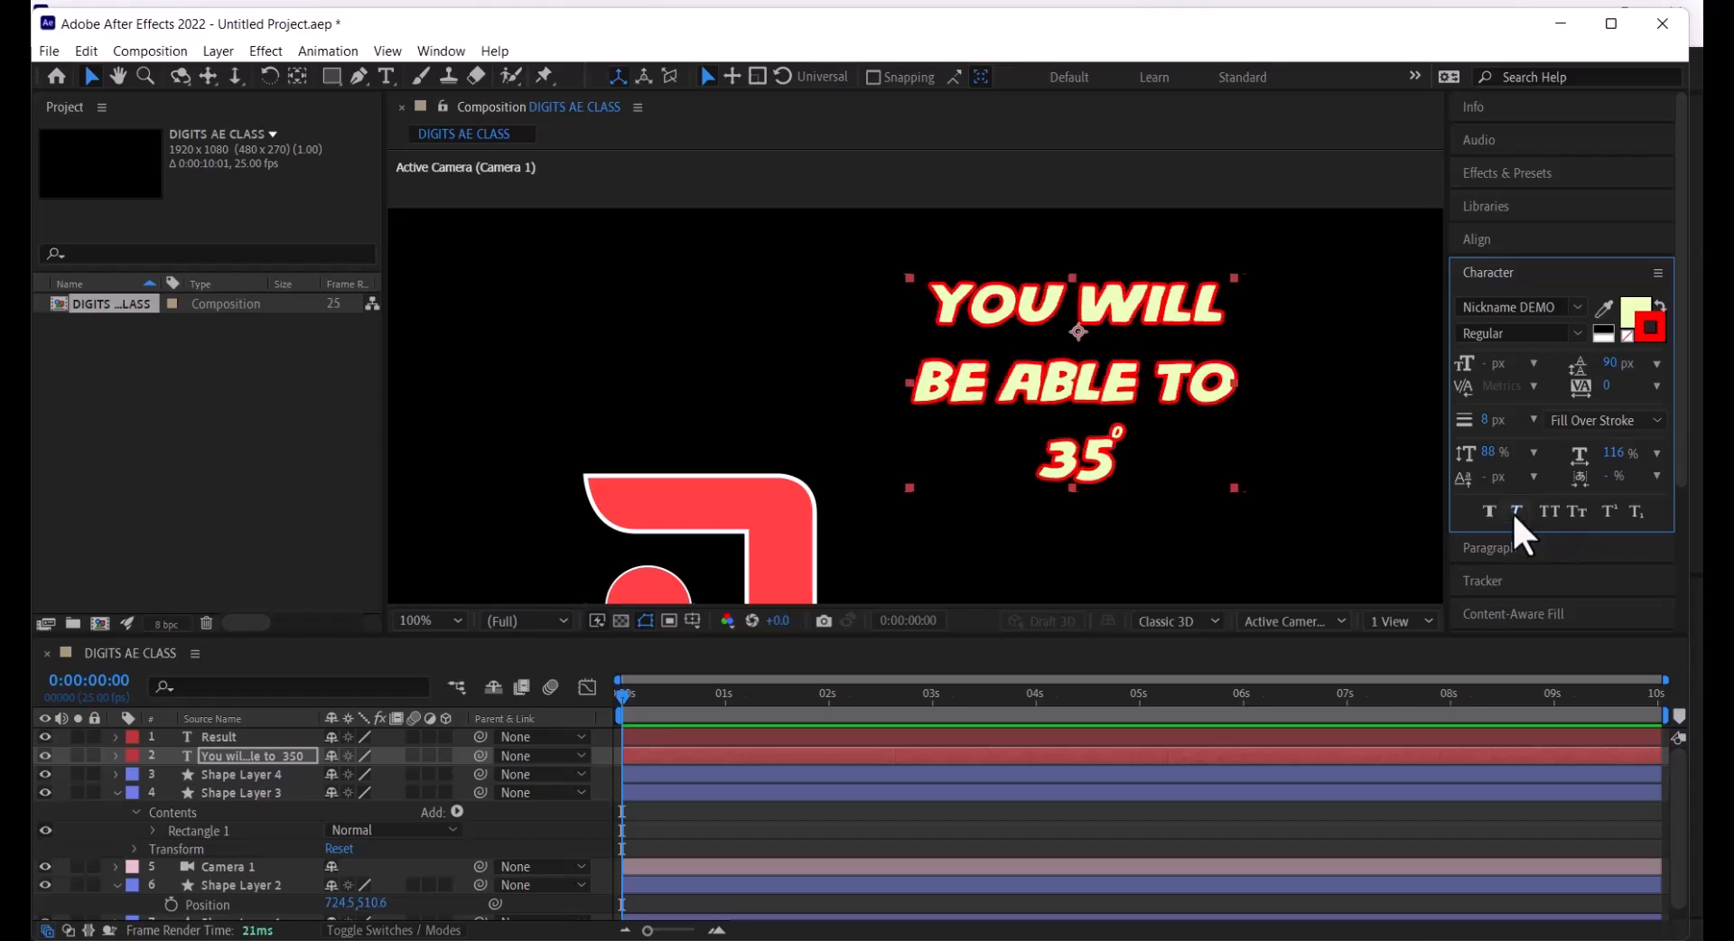
# Replace the layer's text with the single line "You will be able"
pyautogui.doubleClick(1017, 383)
pyautogui.write('You will')
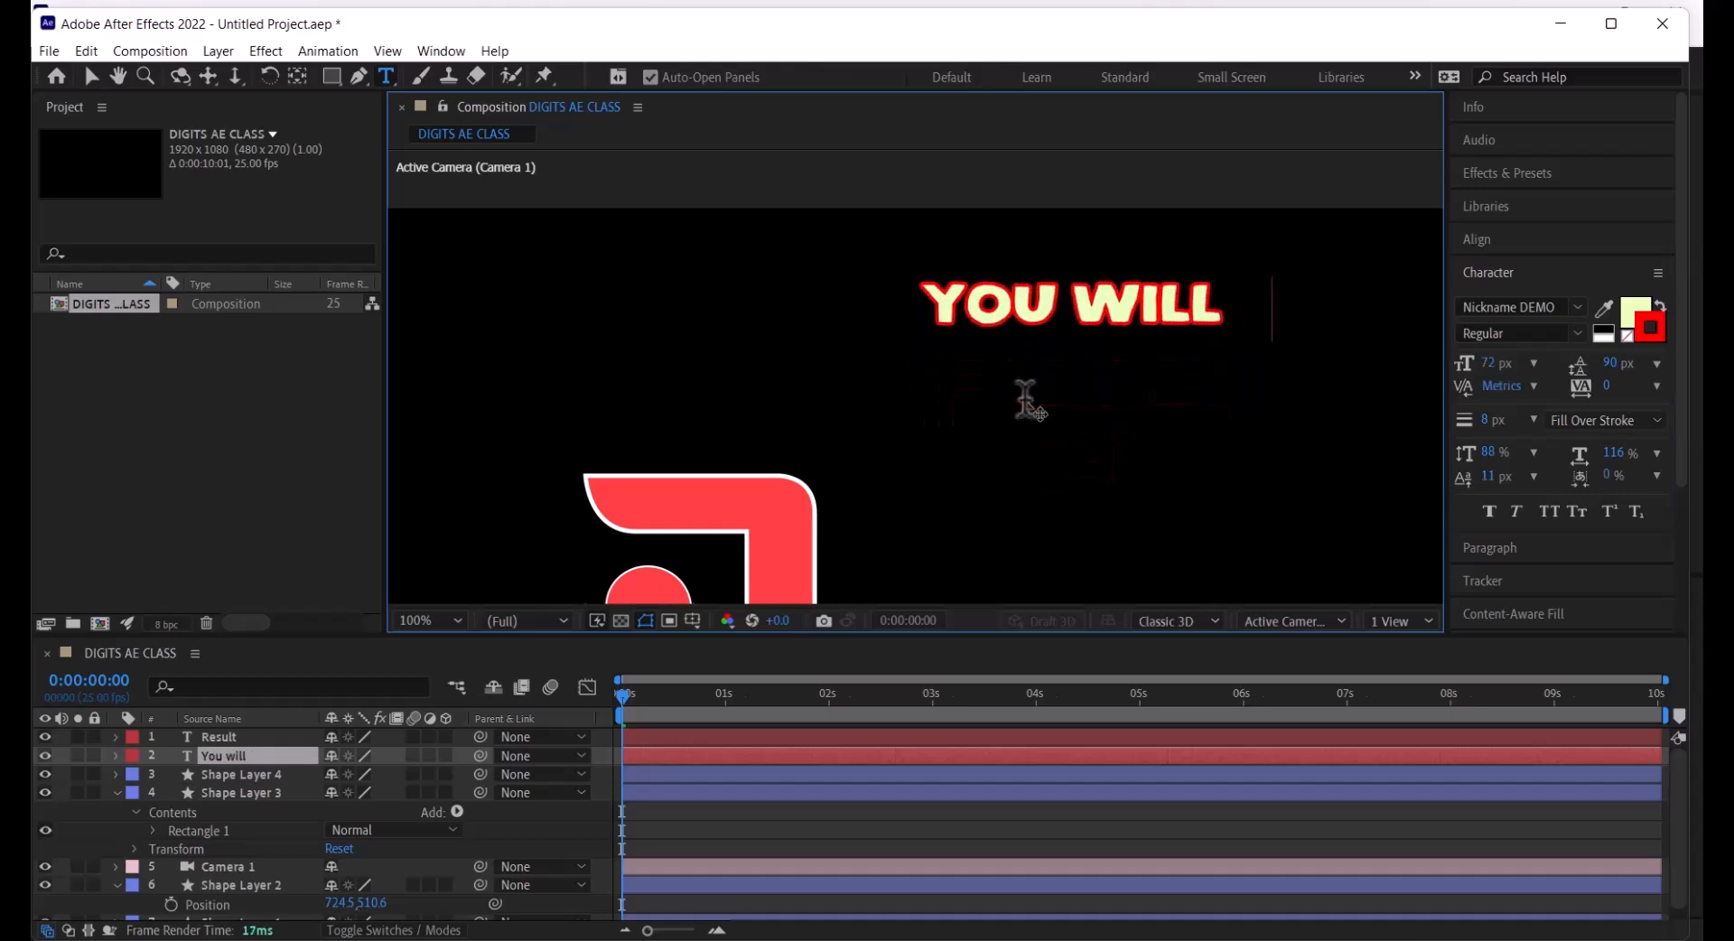
pyautogui.write(' be able')
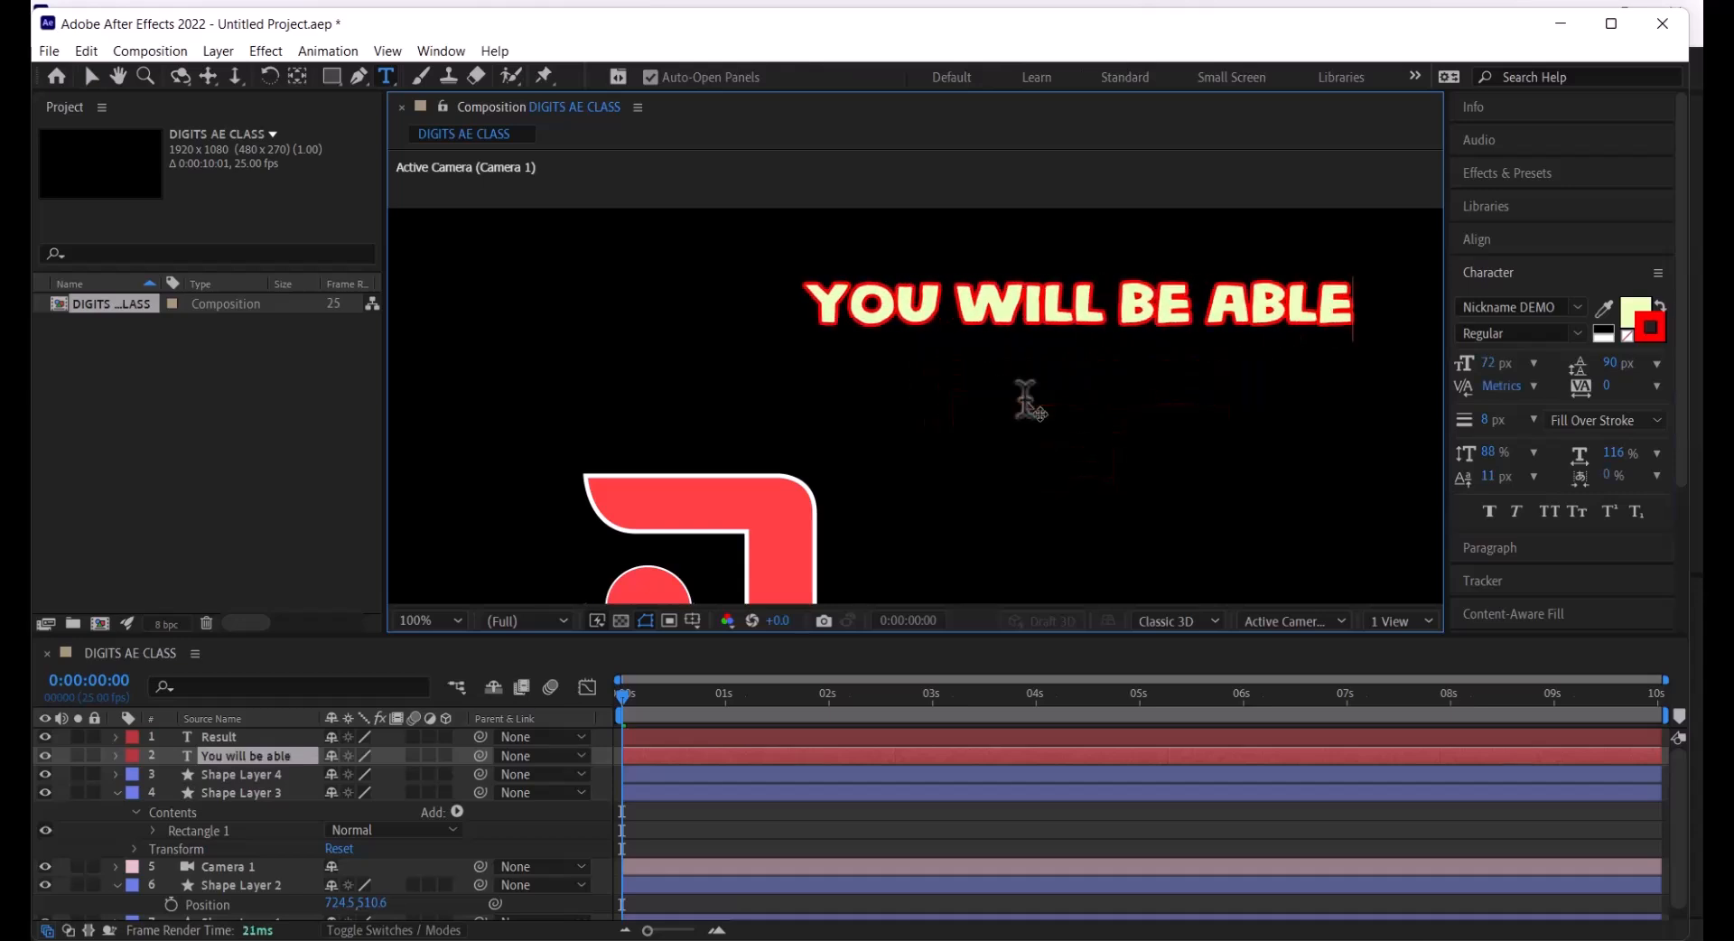
# Set the whole line in Open Sans Regular with All Caps
pyautogui.hotkey('ctrl', 'a')
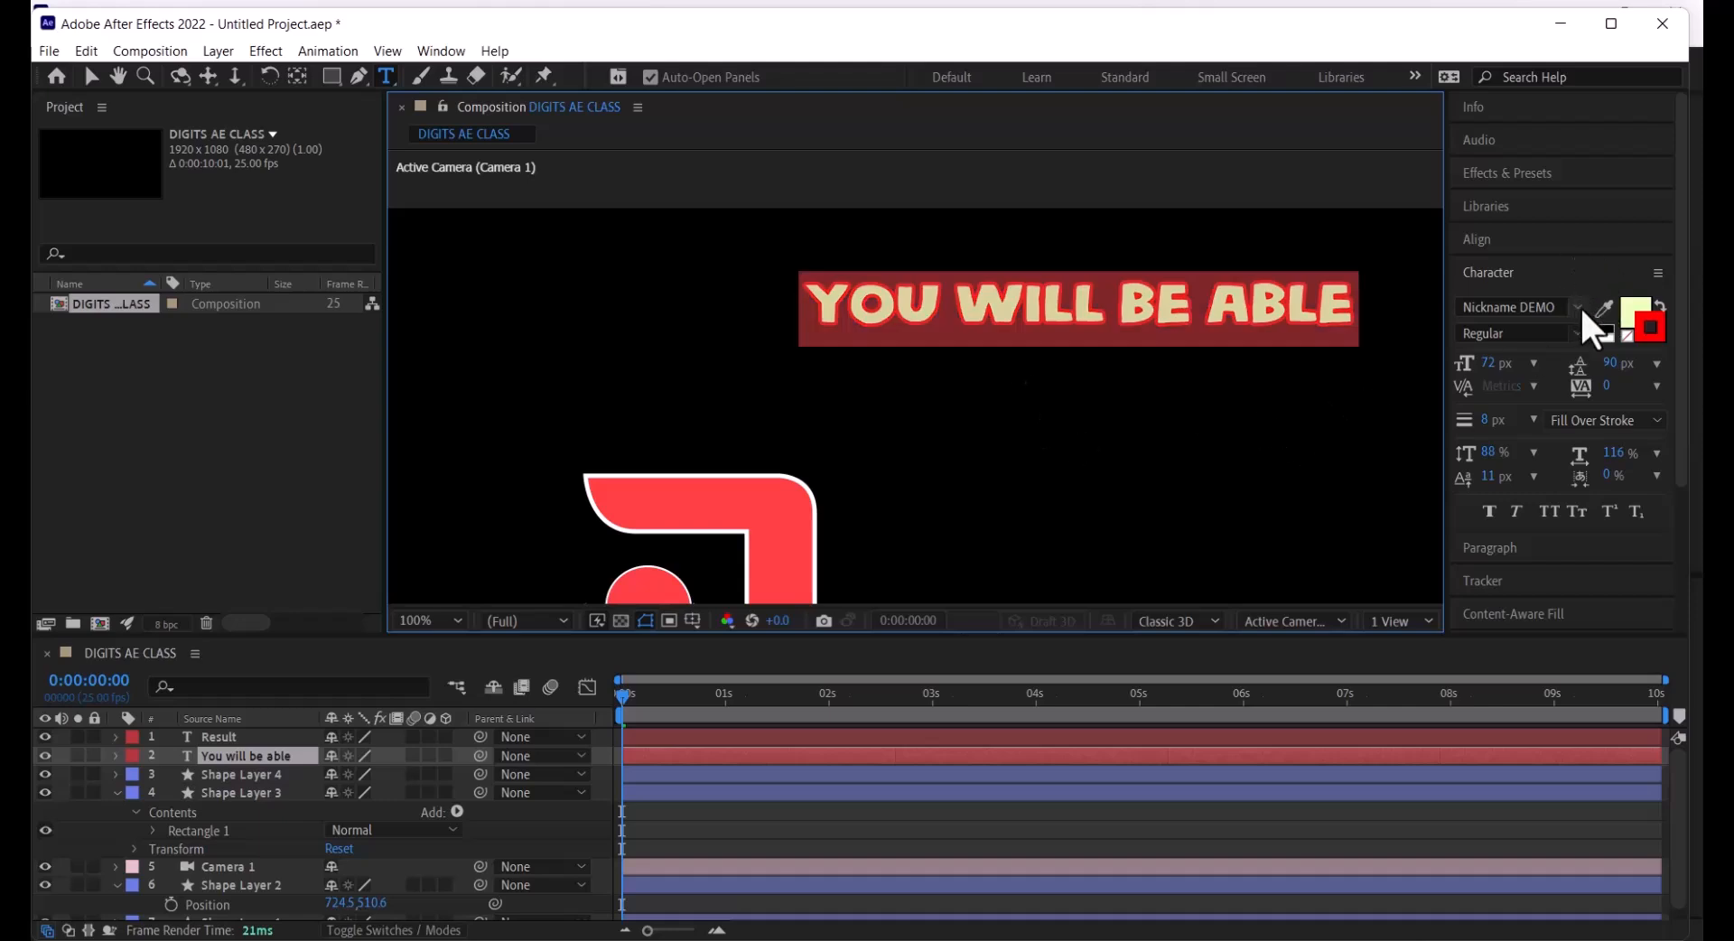
pyautogui.click(1575, 307)
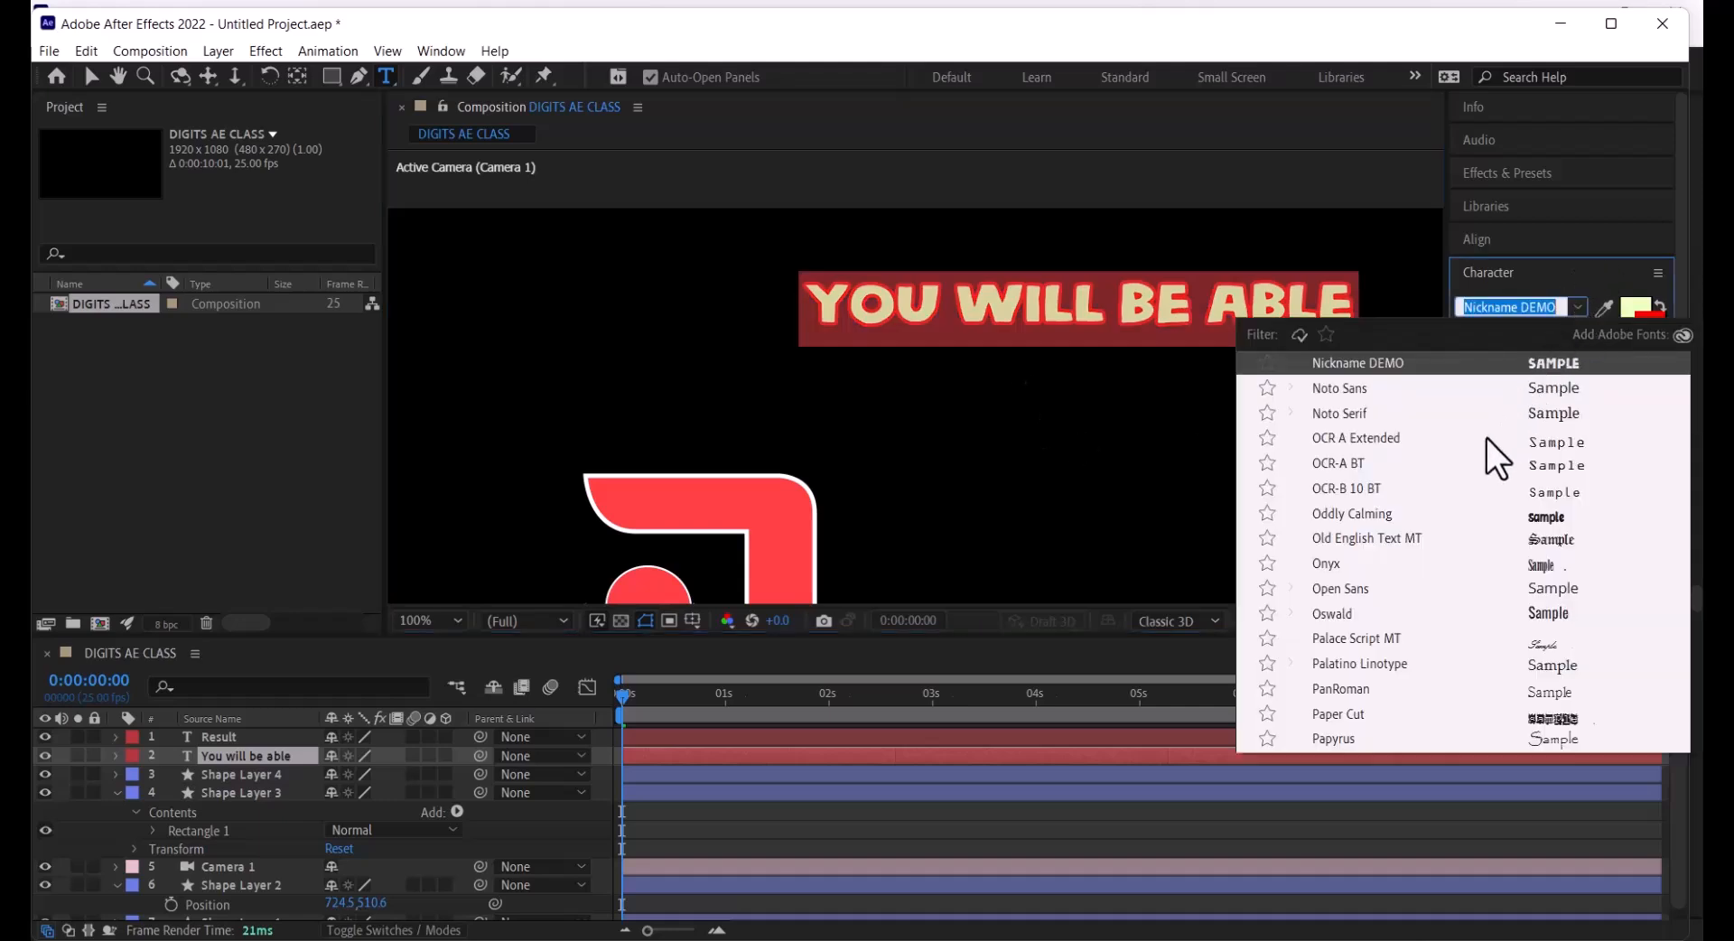
pyautogui.click(1334, 592)
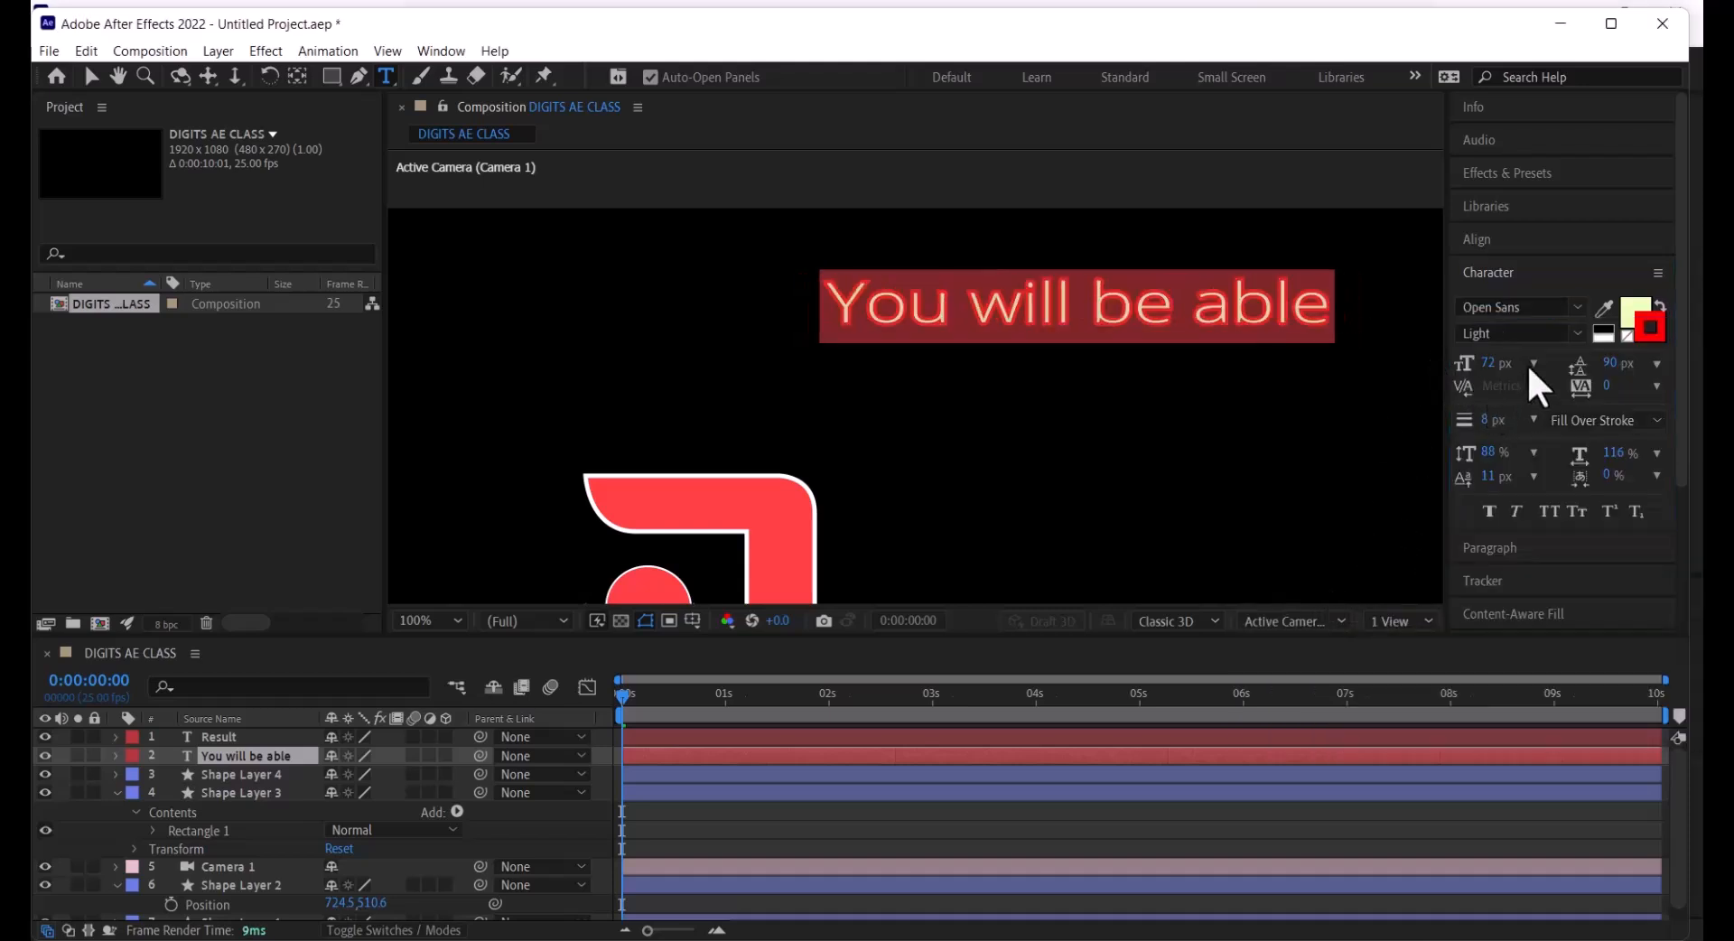
pyautogui.click(1577, 333)
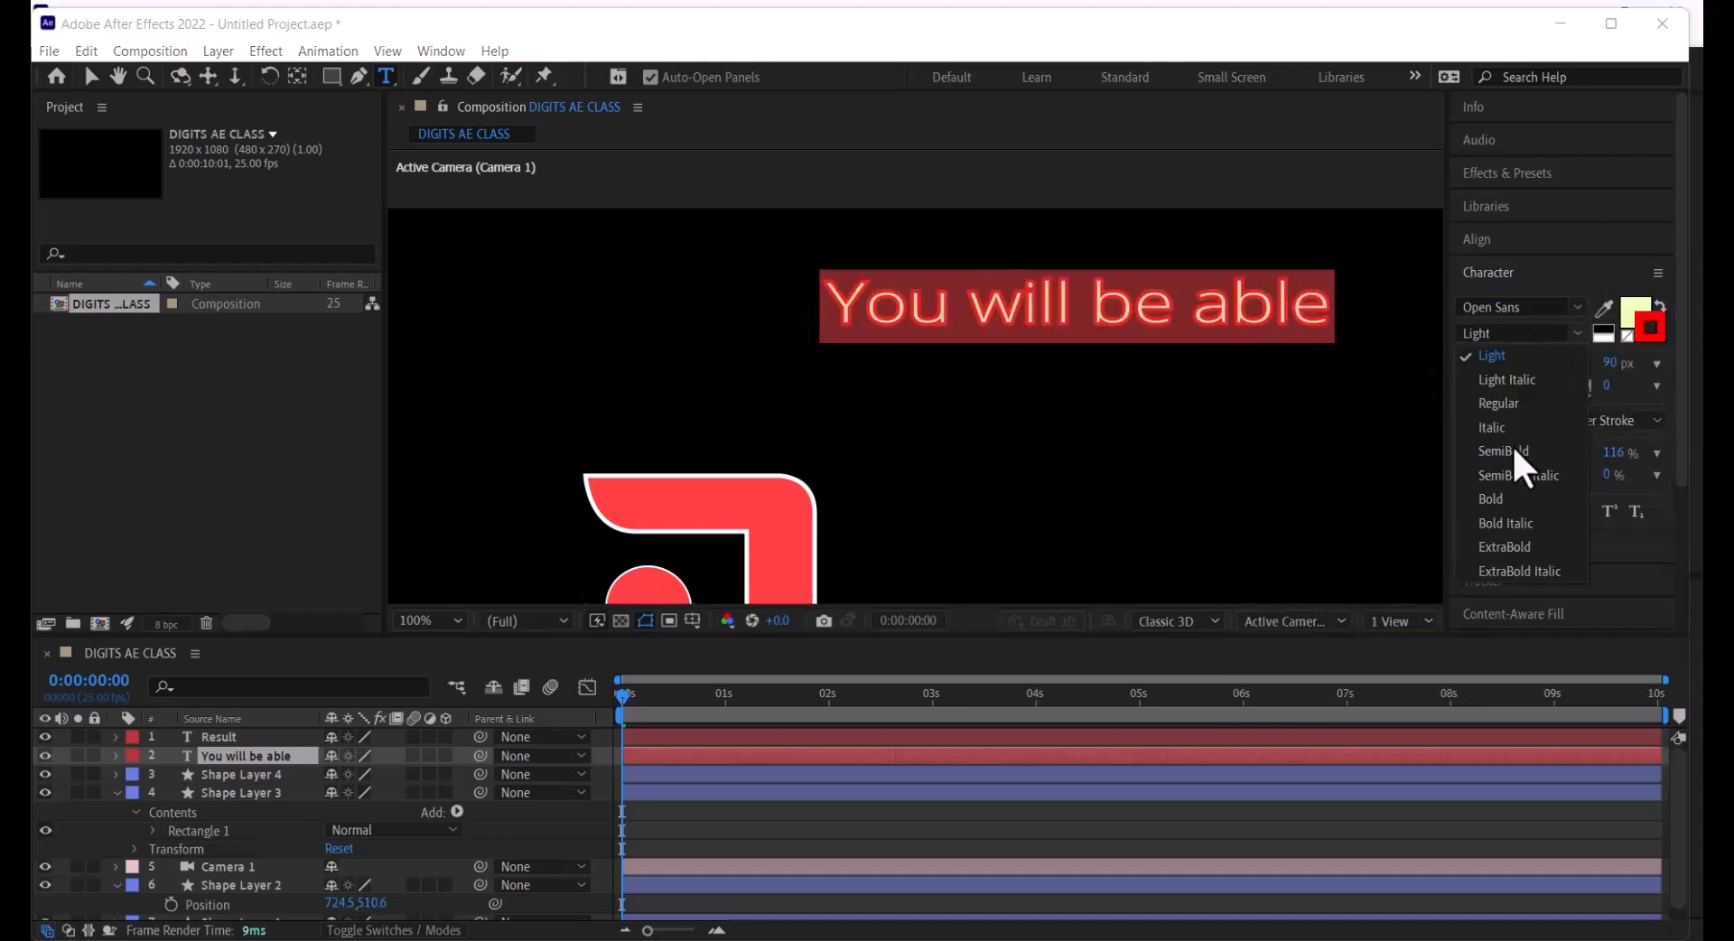
pyautogui.click(1495, 404)
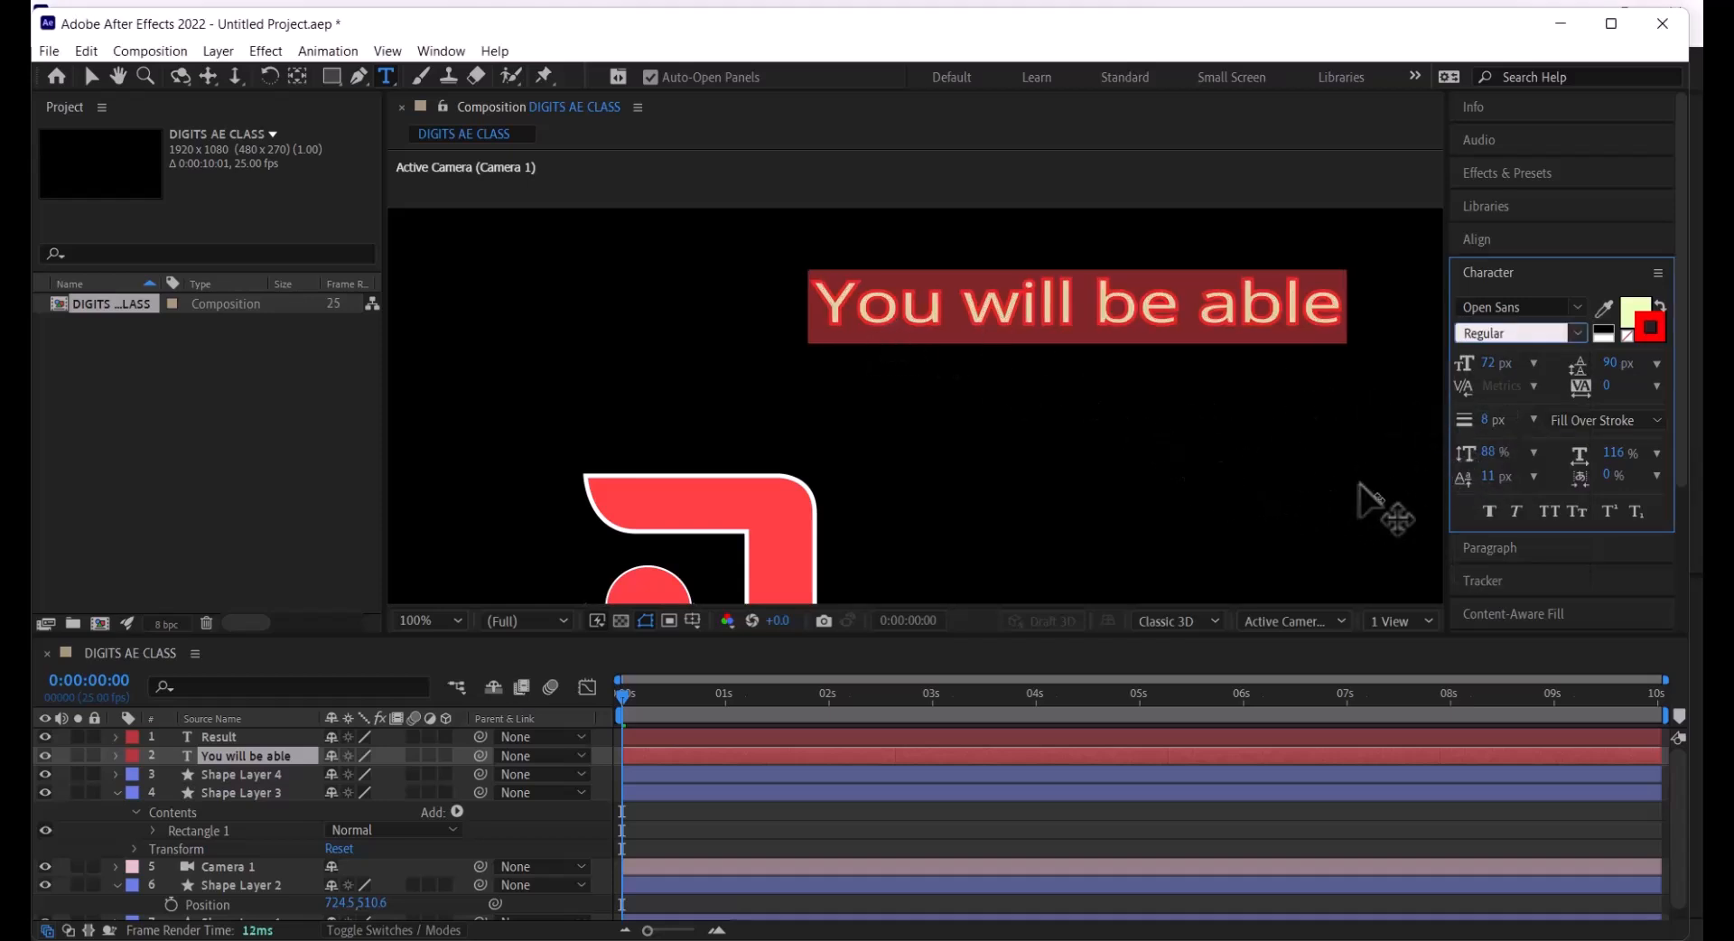
pyautogui.click(1551, 511)
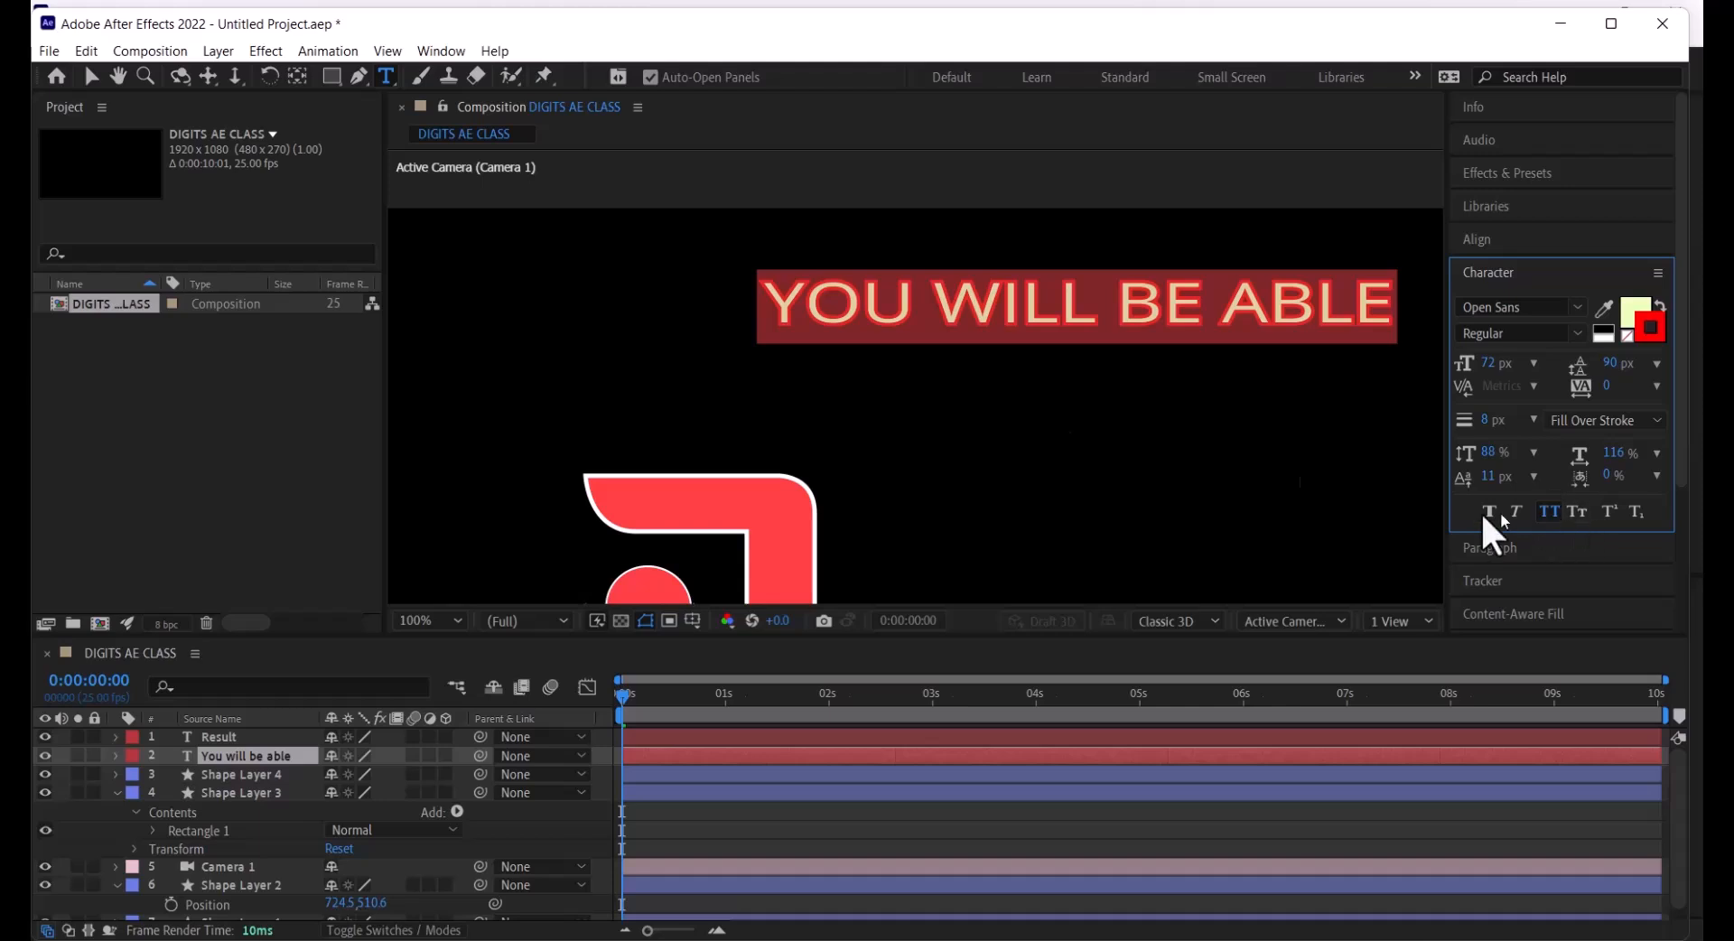
# Apply small caps and superscript to the letters OU in YOU, trying subscript too, with a baseline shift of 34 px
pyautogui.moveTo(803, 325); pyautogui.dragTo(913, 336)
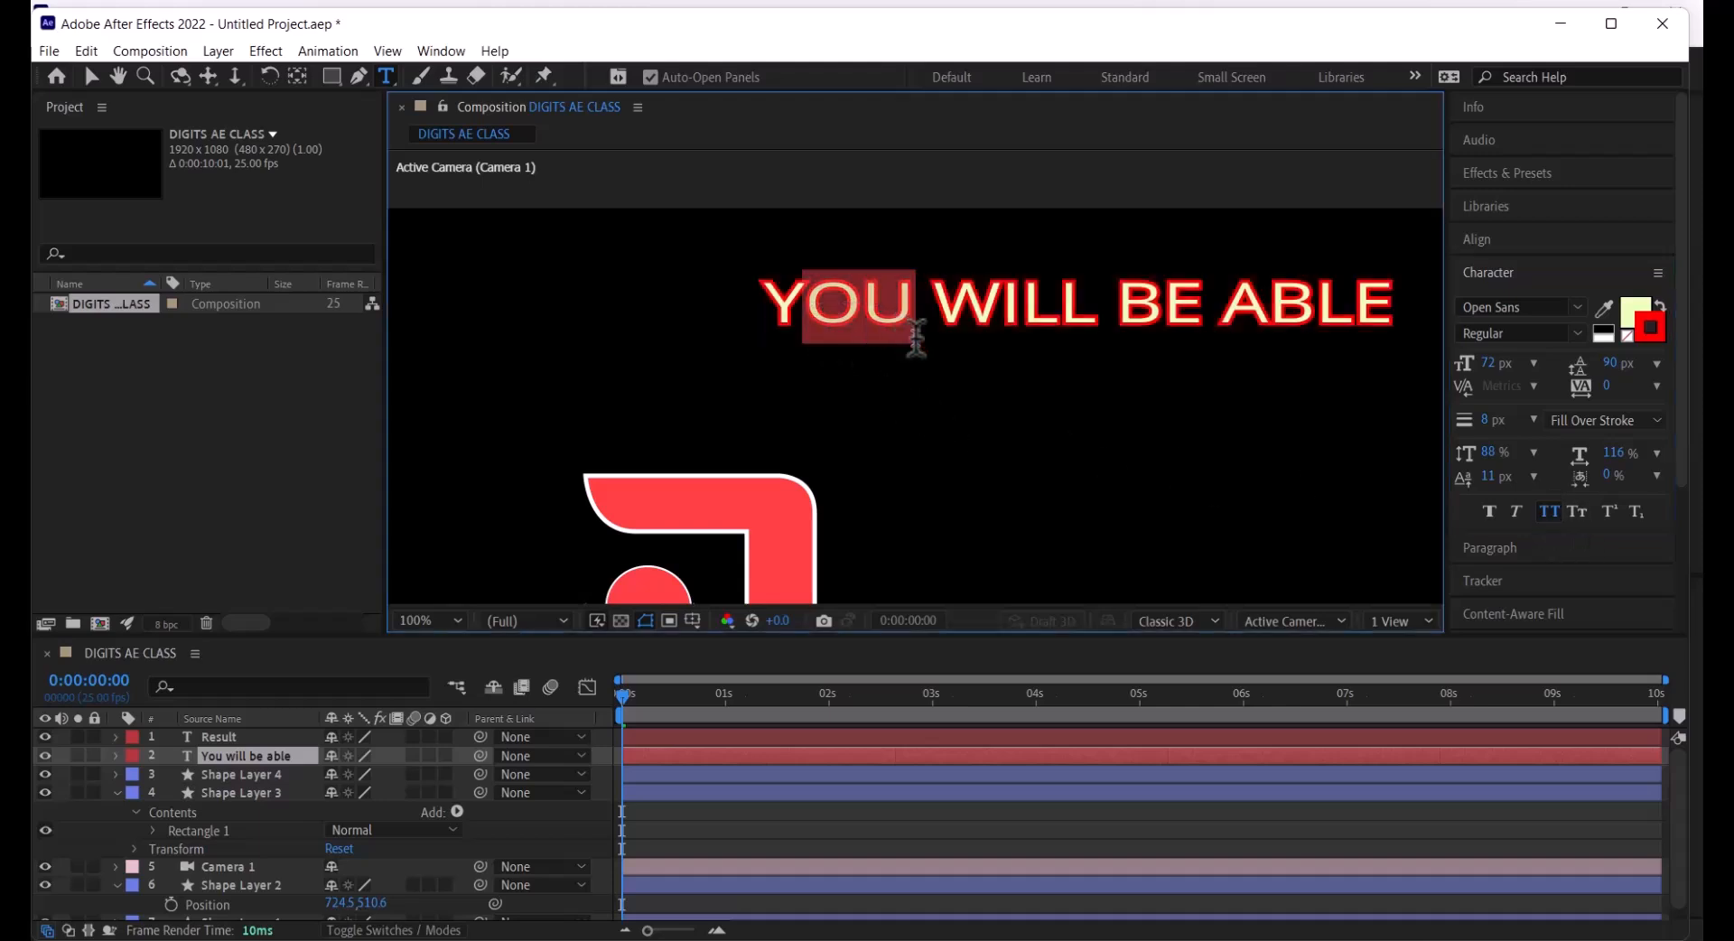
pyautogui.click(1577, 512)
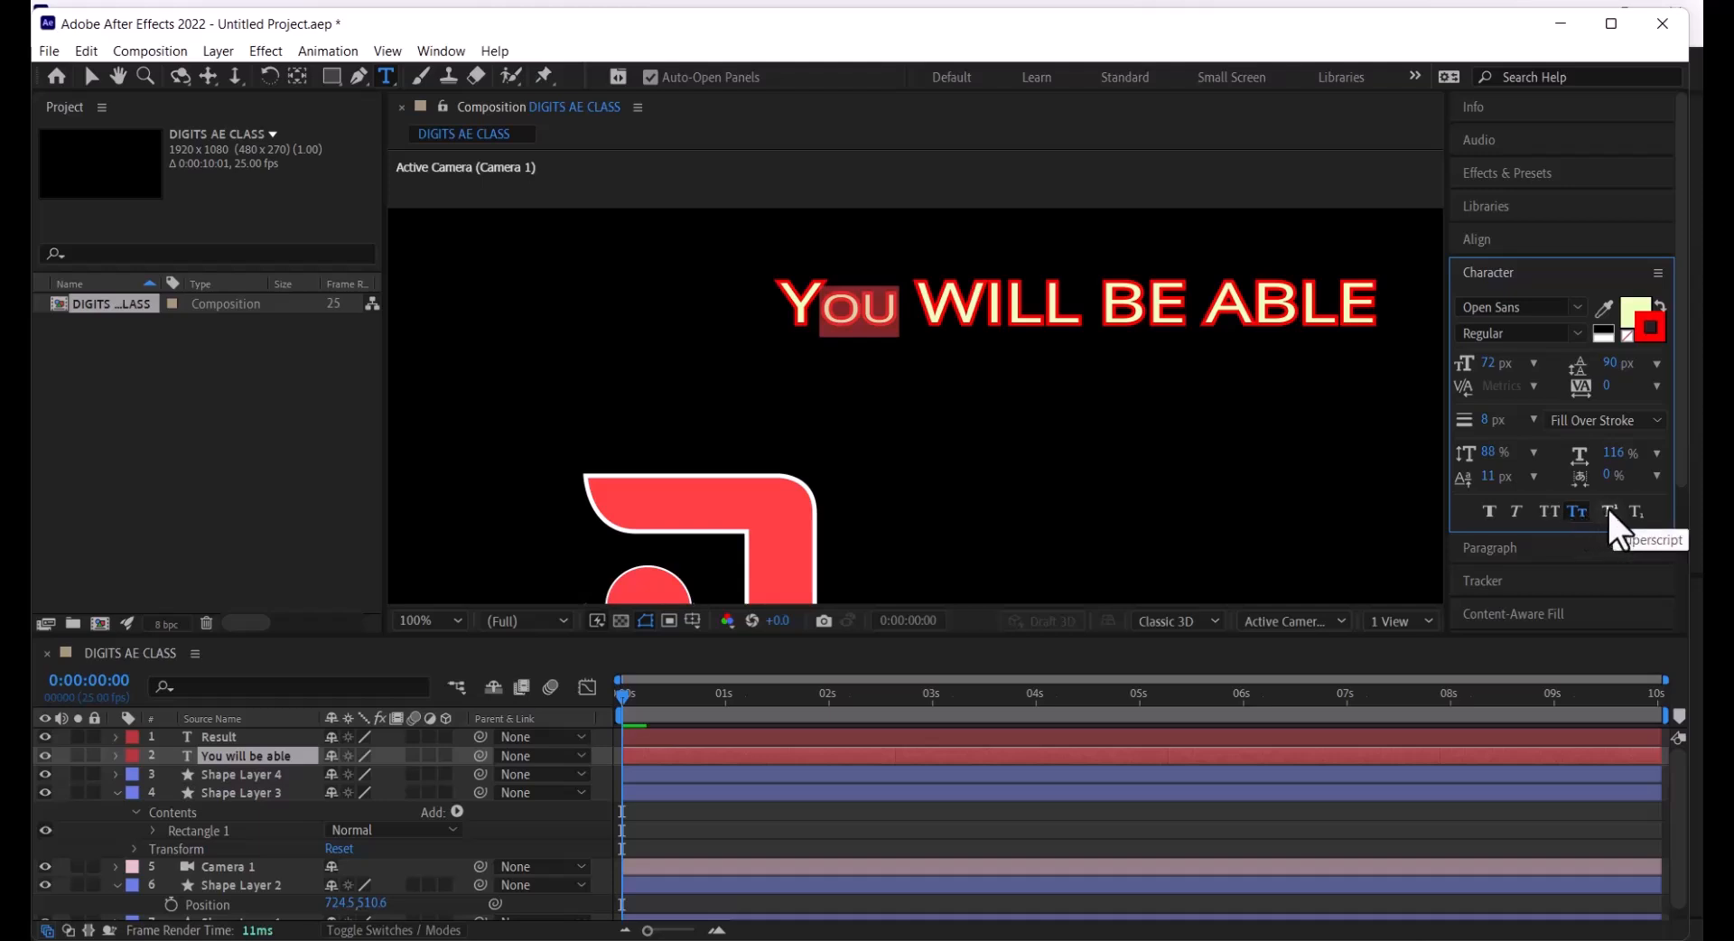
pyautogui.click(1609, 512)
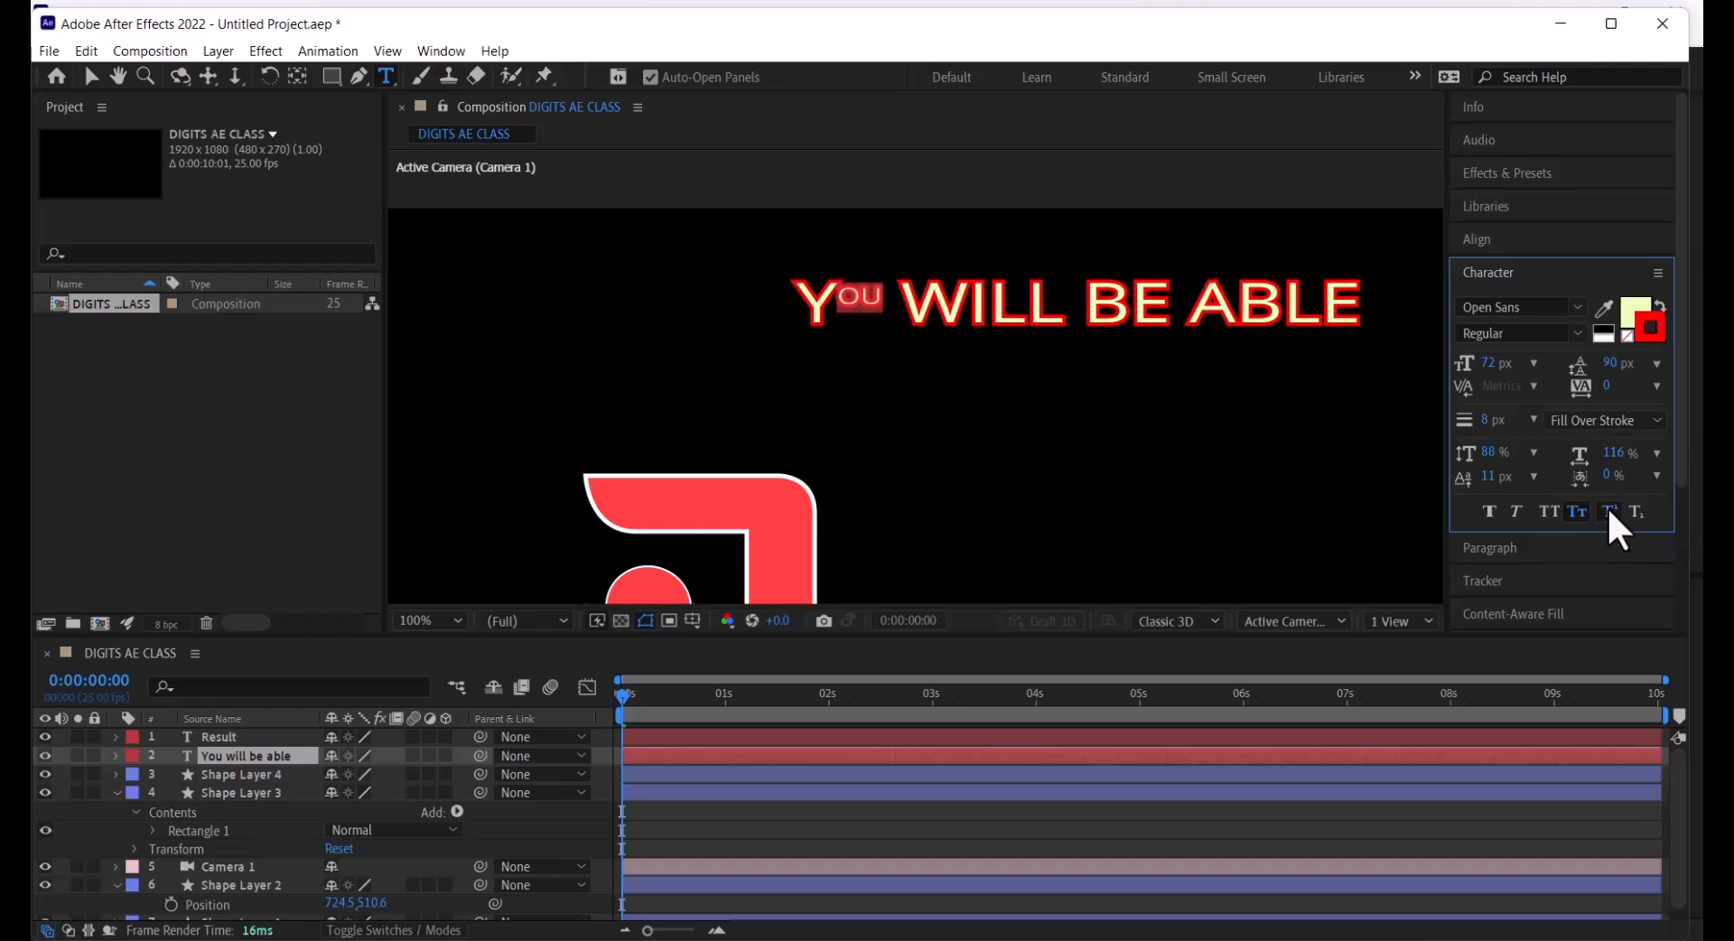
pyautogui.click(1634, 511)
pyautogui.click(1609, 512)
pyautogui.moveTo(1508, 475); pyautogui.dragTo(1539, 490)
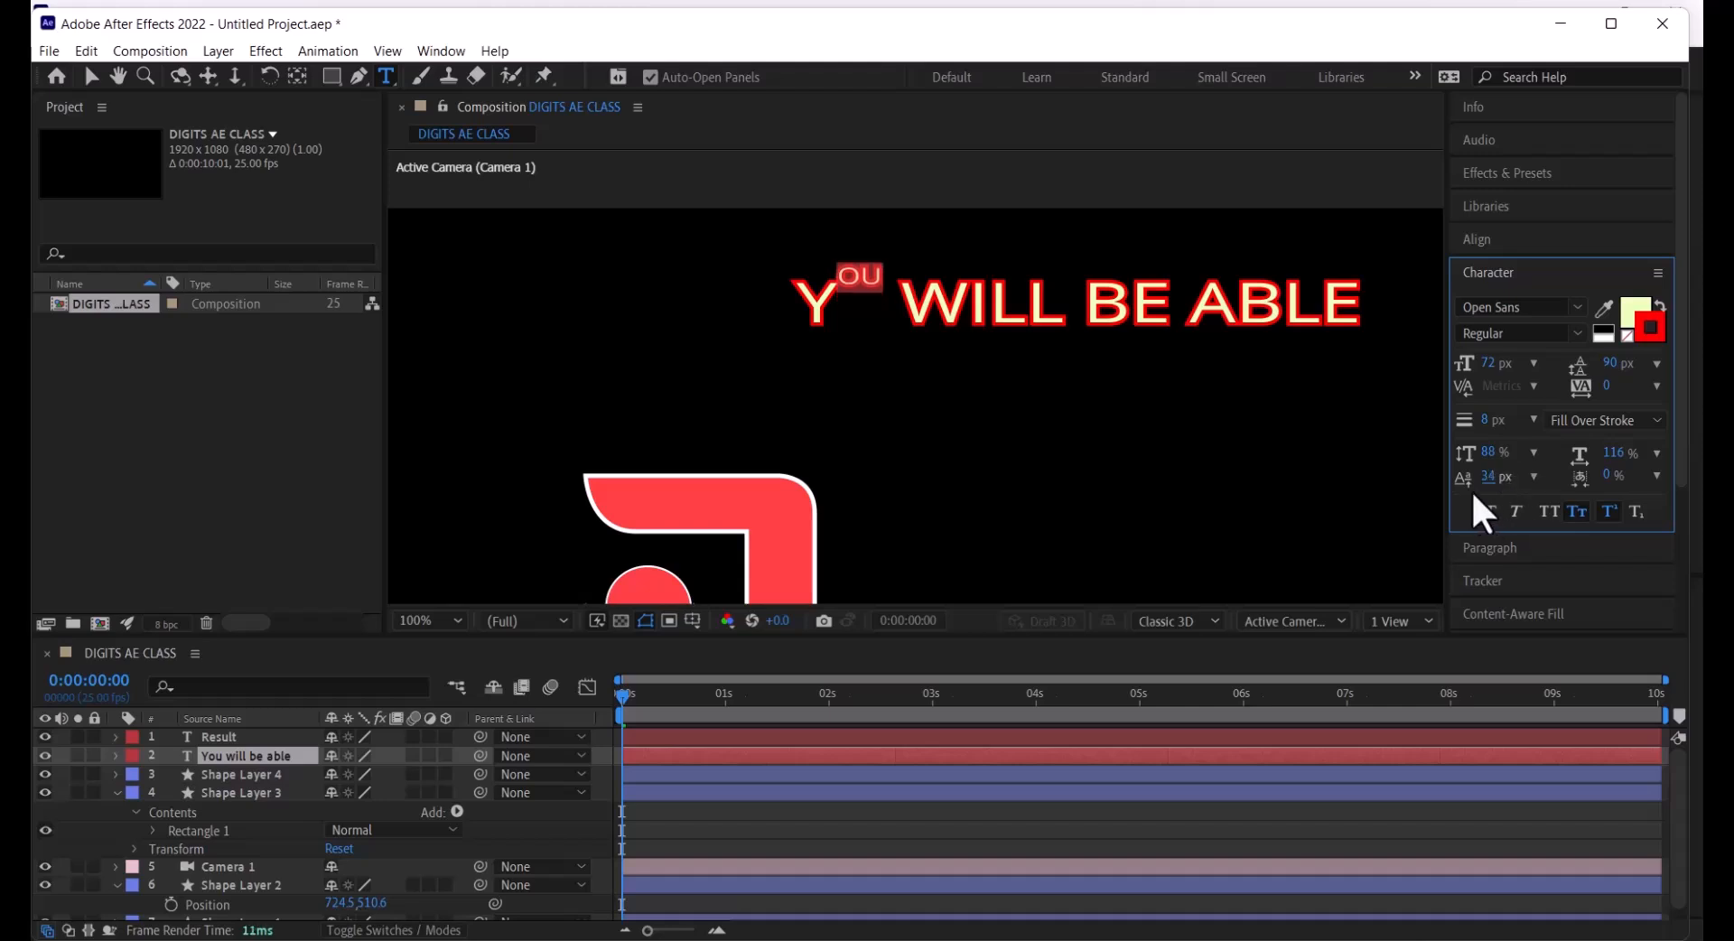
# Reset the baseline shift of the letters OU to 0 px and turn off their superscript and small caps
pyautogui.click(1532, 476)
pyautogui.click(1528, 495)
pyautogui.click(1532, 477)
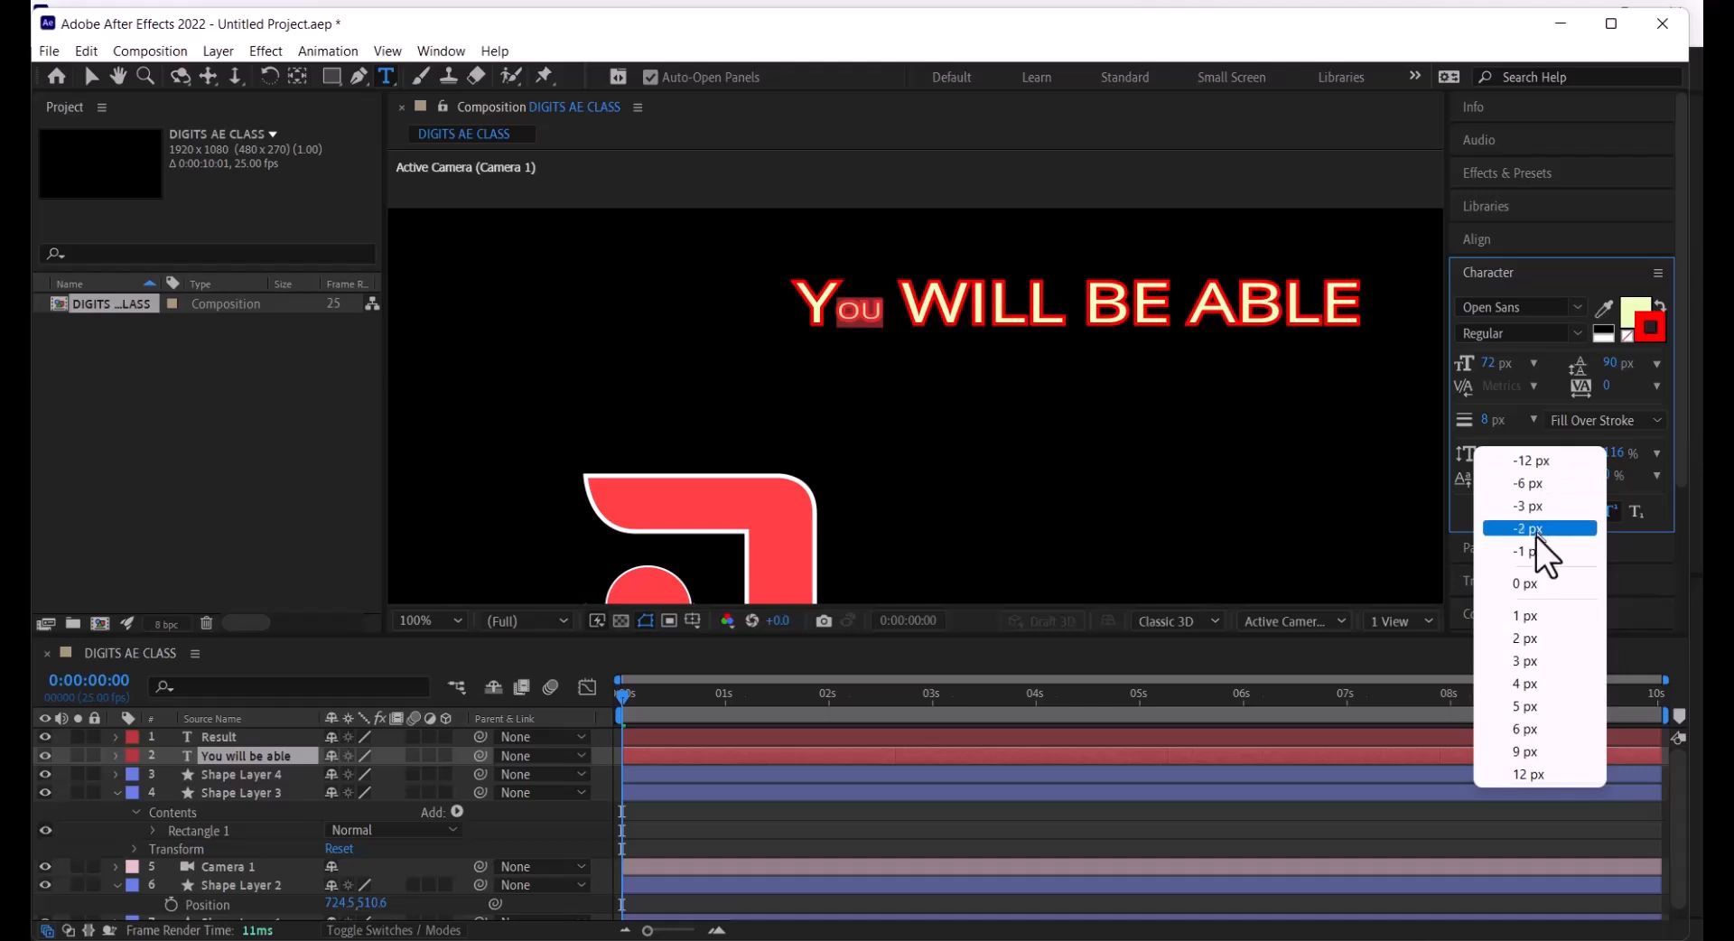
pyautogui.click(1535, 582)
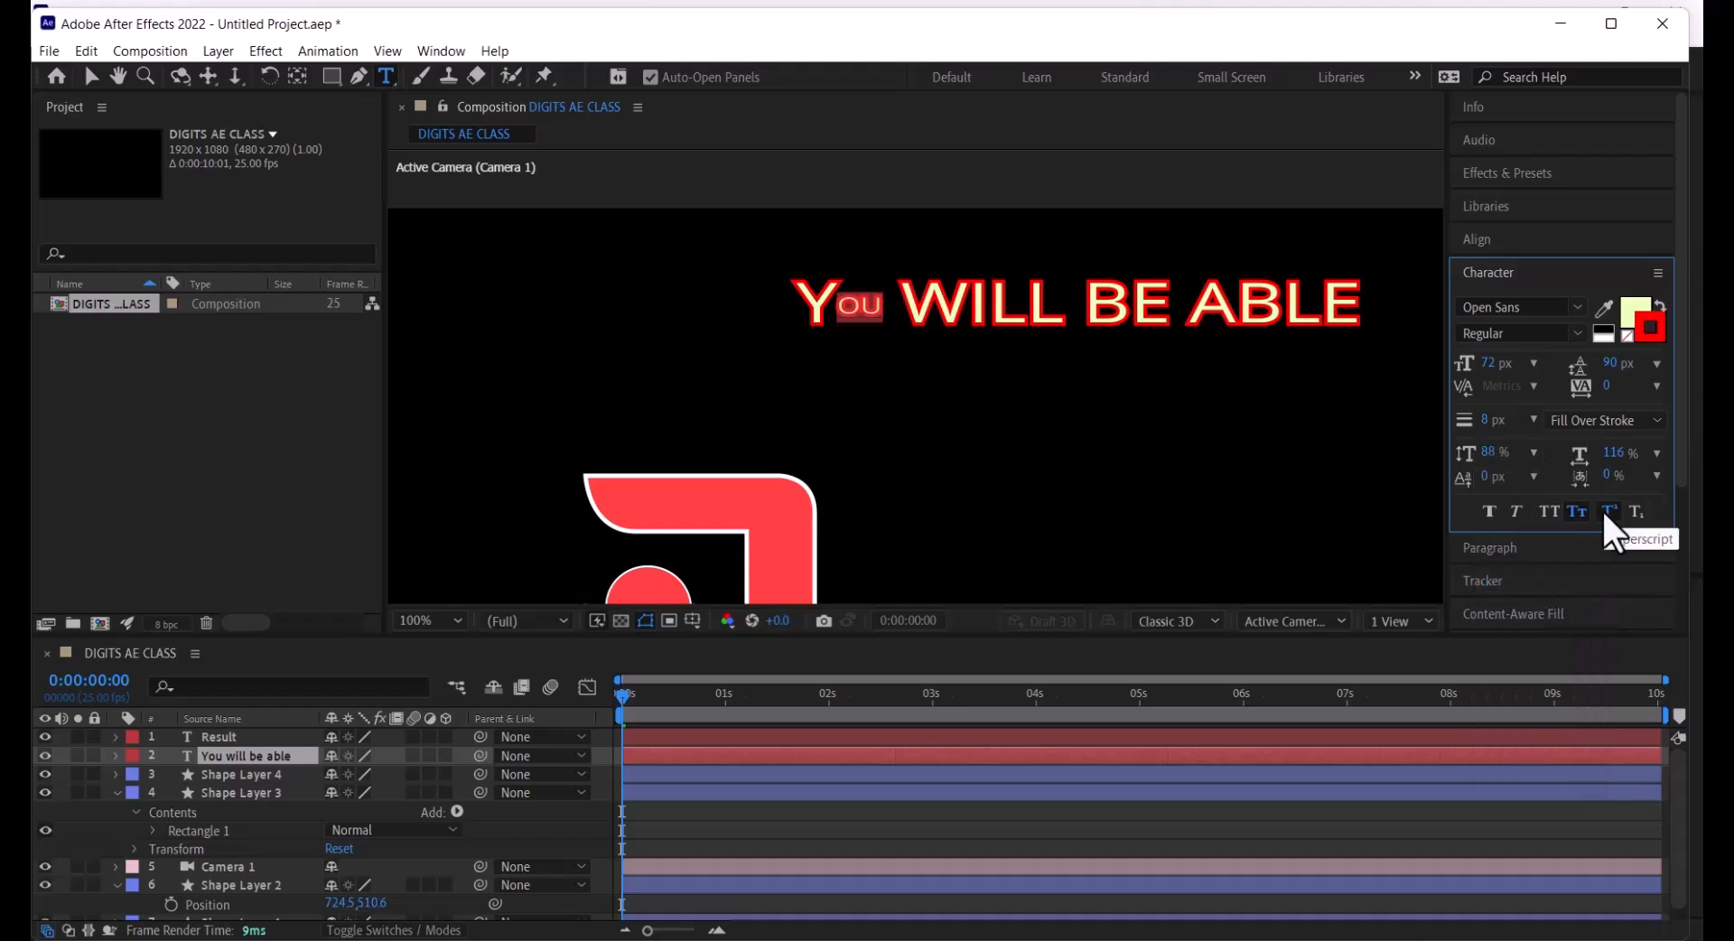
pyautogui.click(1605, 514)
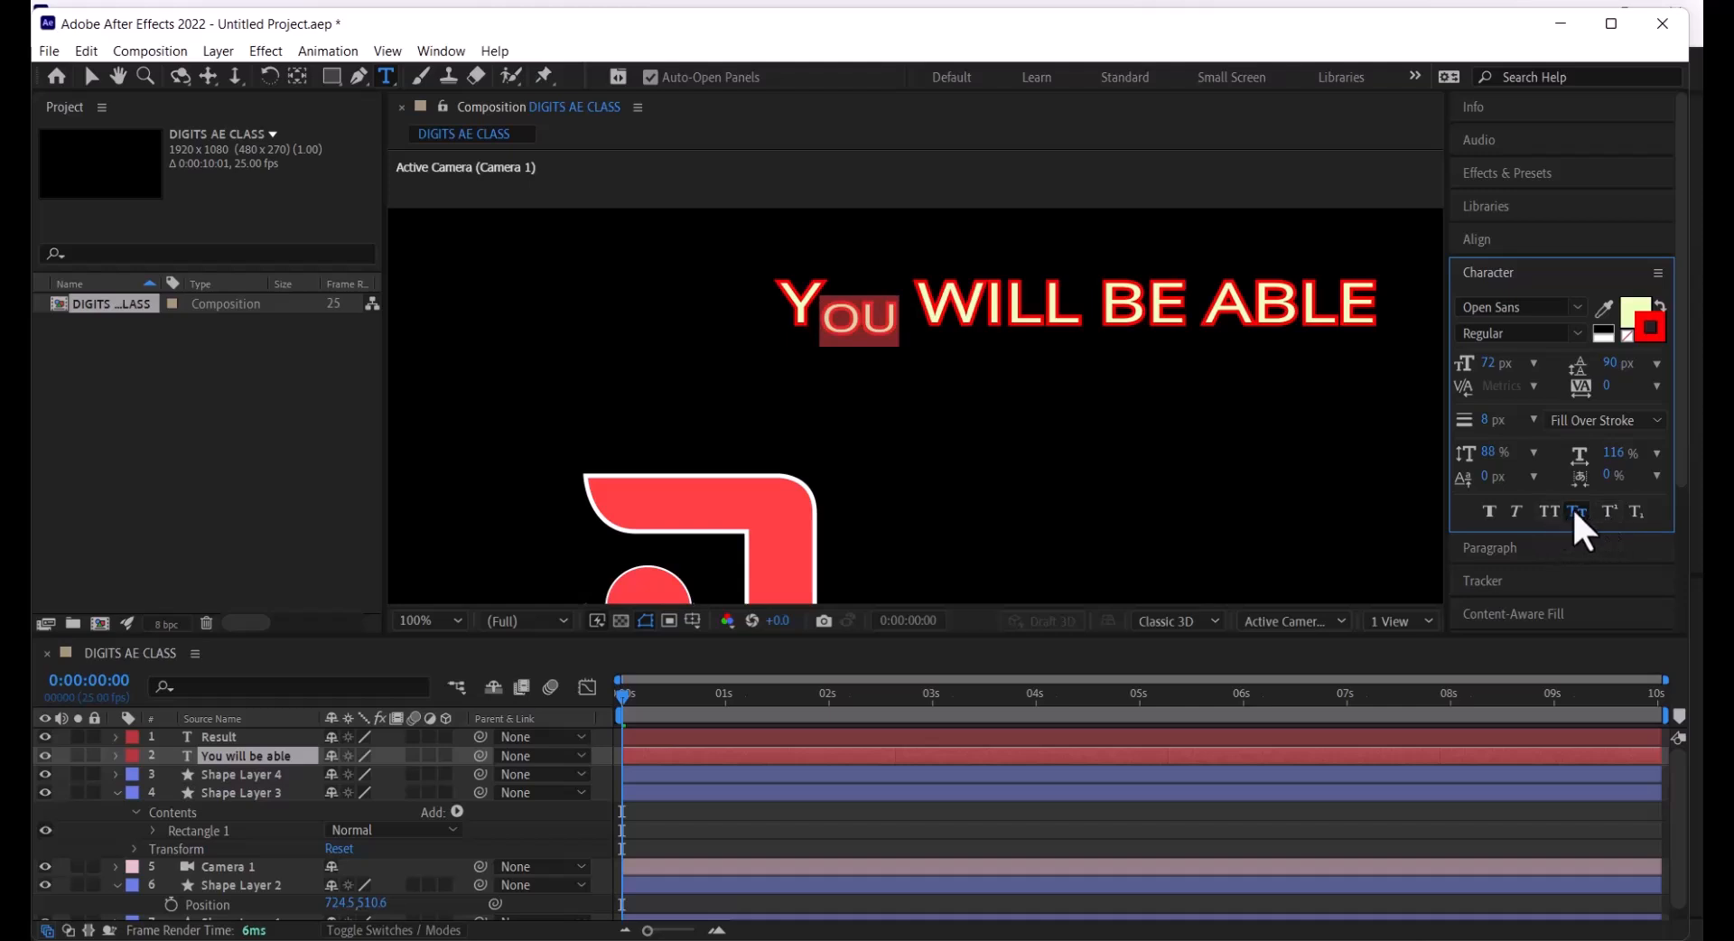
pyautogui.click(1573, 511)
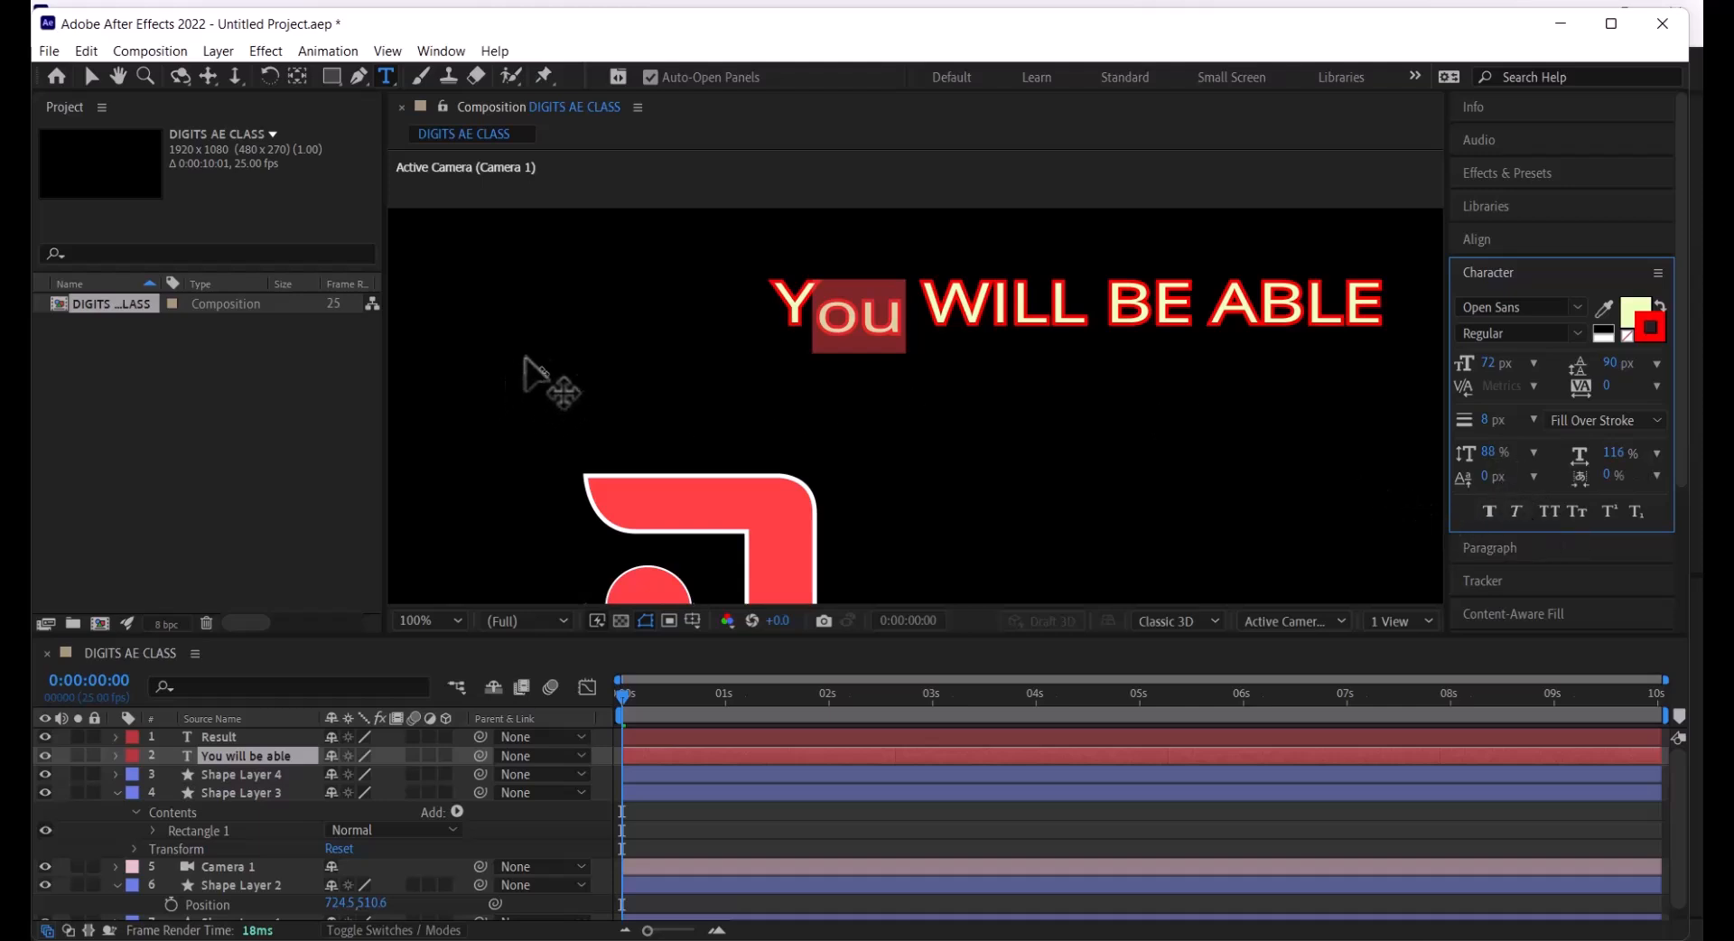
# Leave text editing and apply All Caps uniformly to the whole "You will be able" layer
pyautogui.click(981, 320)
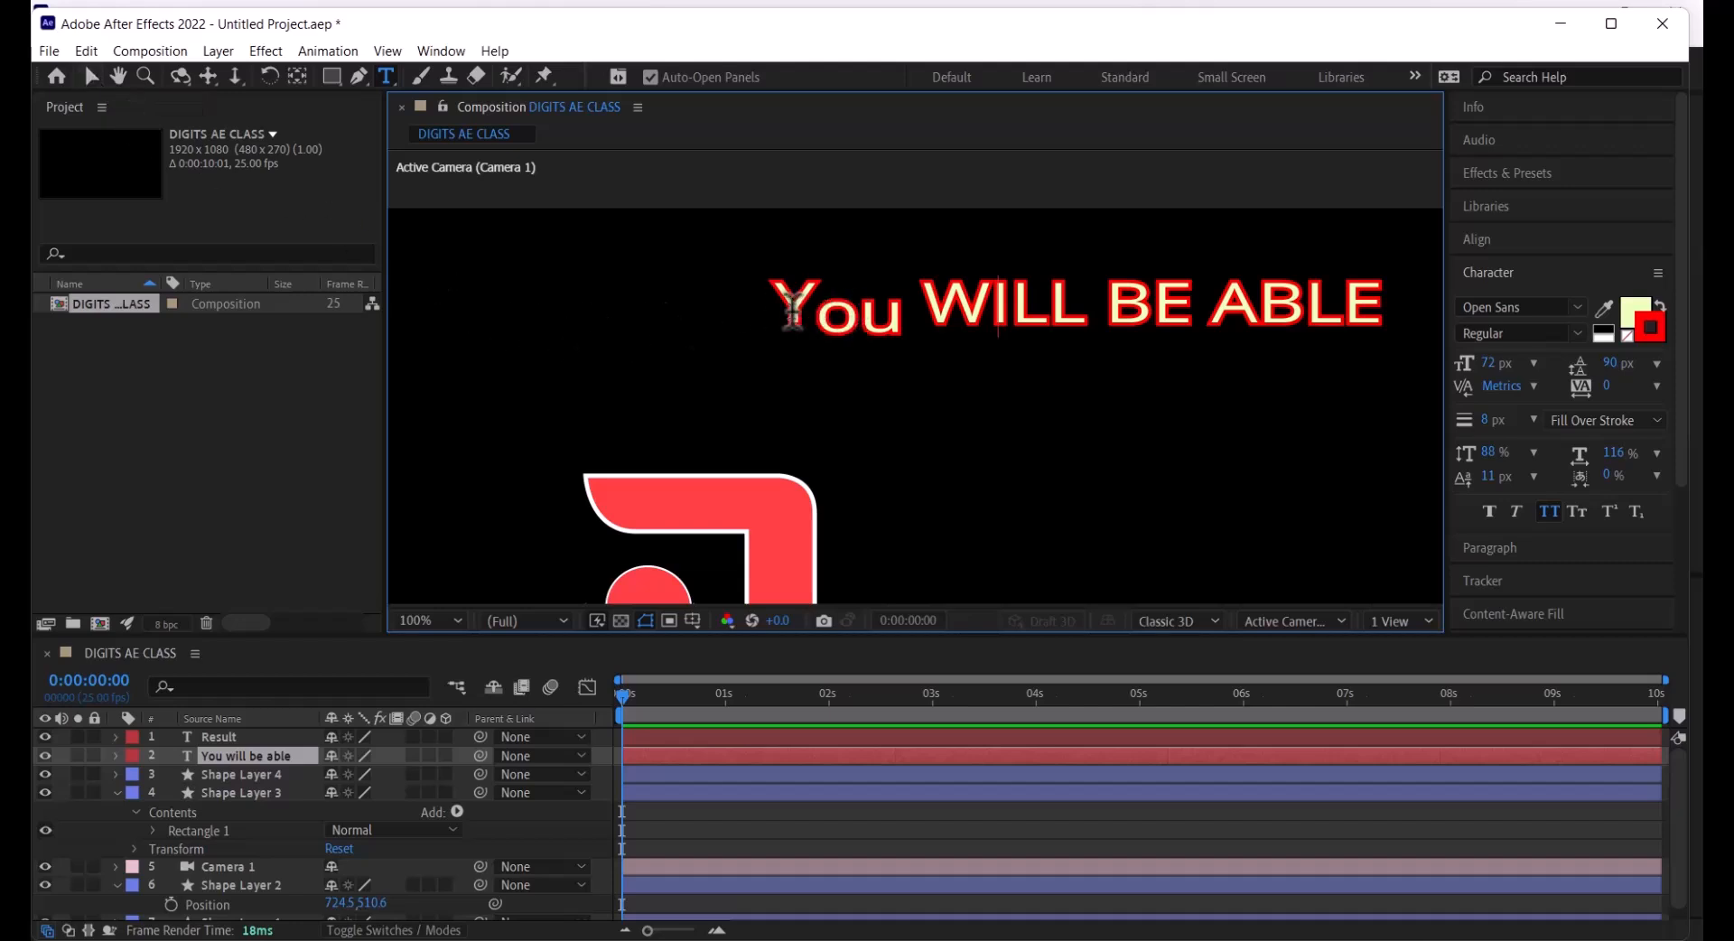
pyautogui.moveTo(811, 332)
pyautogui.mouseDown()
pyautogui.moveTo(914, 325)
pyautogui.moveTo(824, 324)
pyautogui.mouseUp()
pyautogui.click(903, 323)
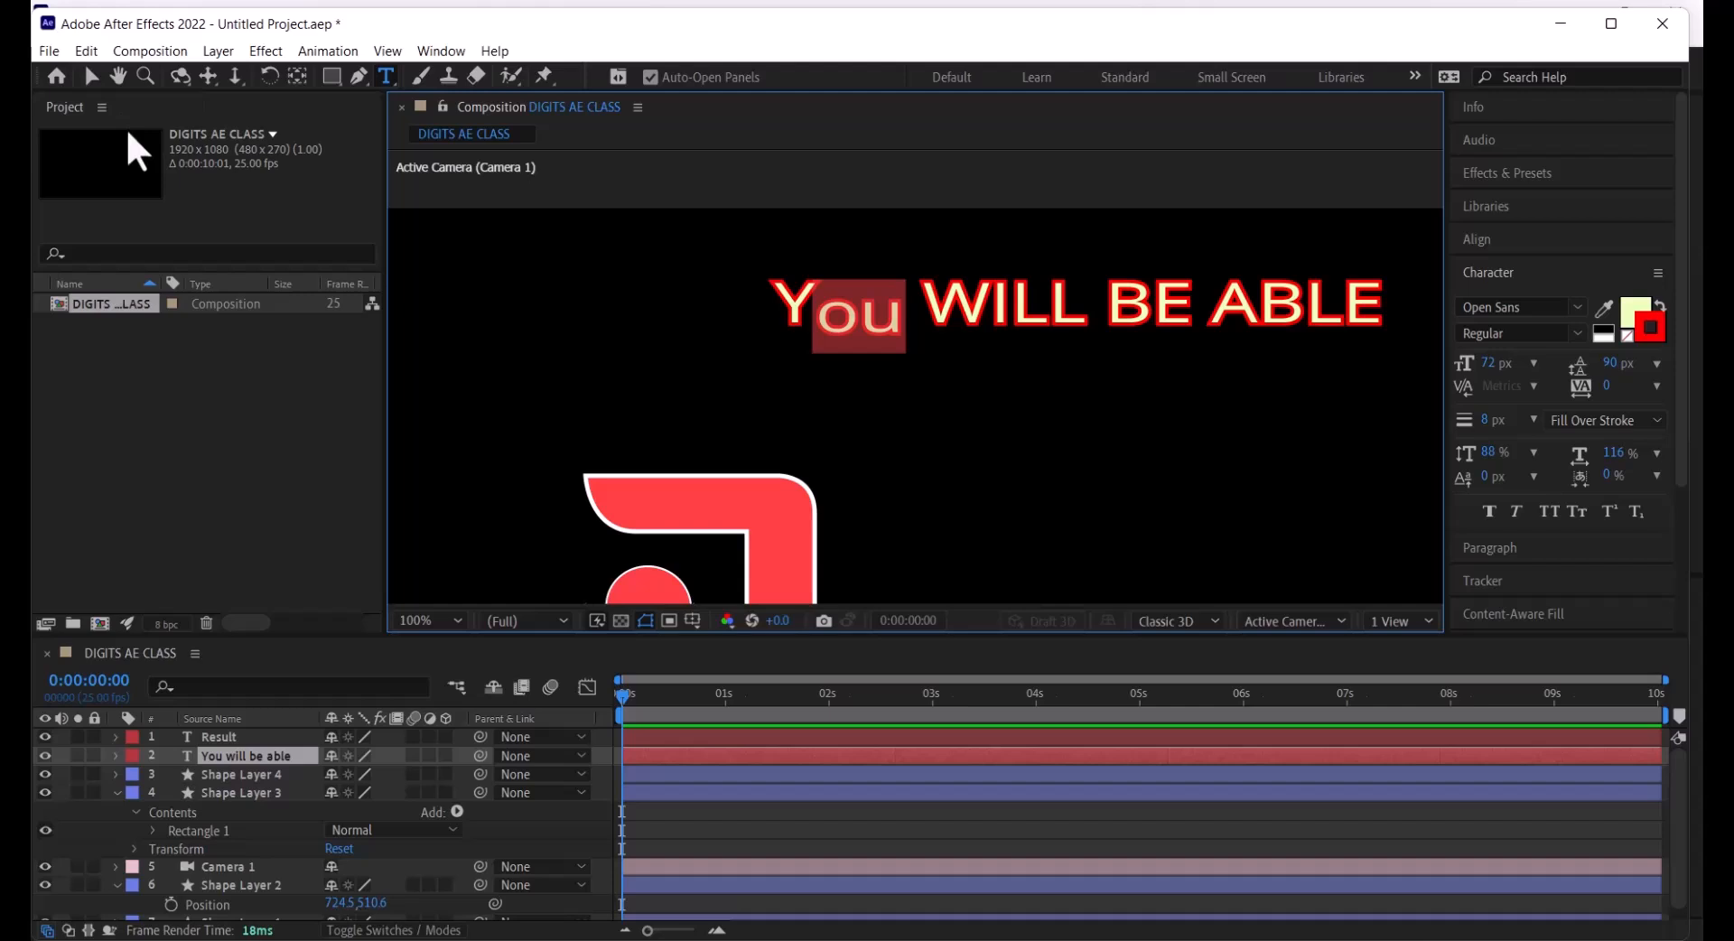
pyautogui.click(89, 76)
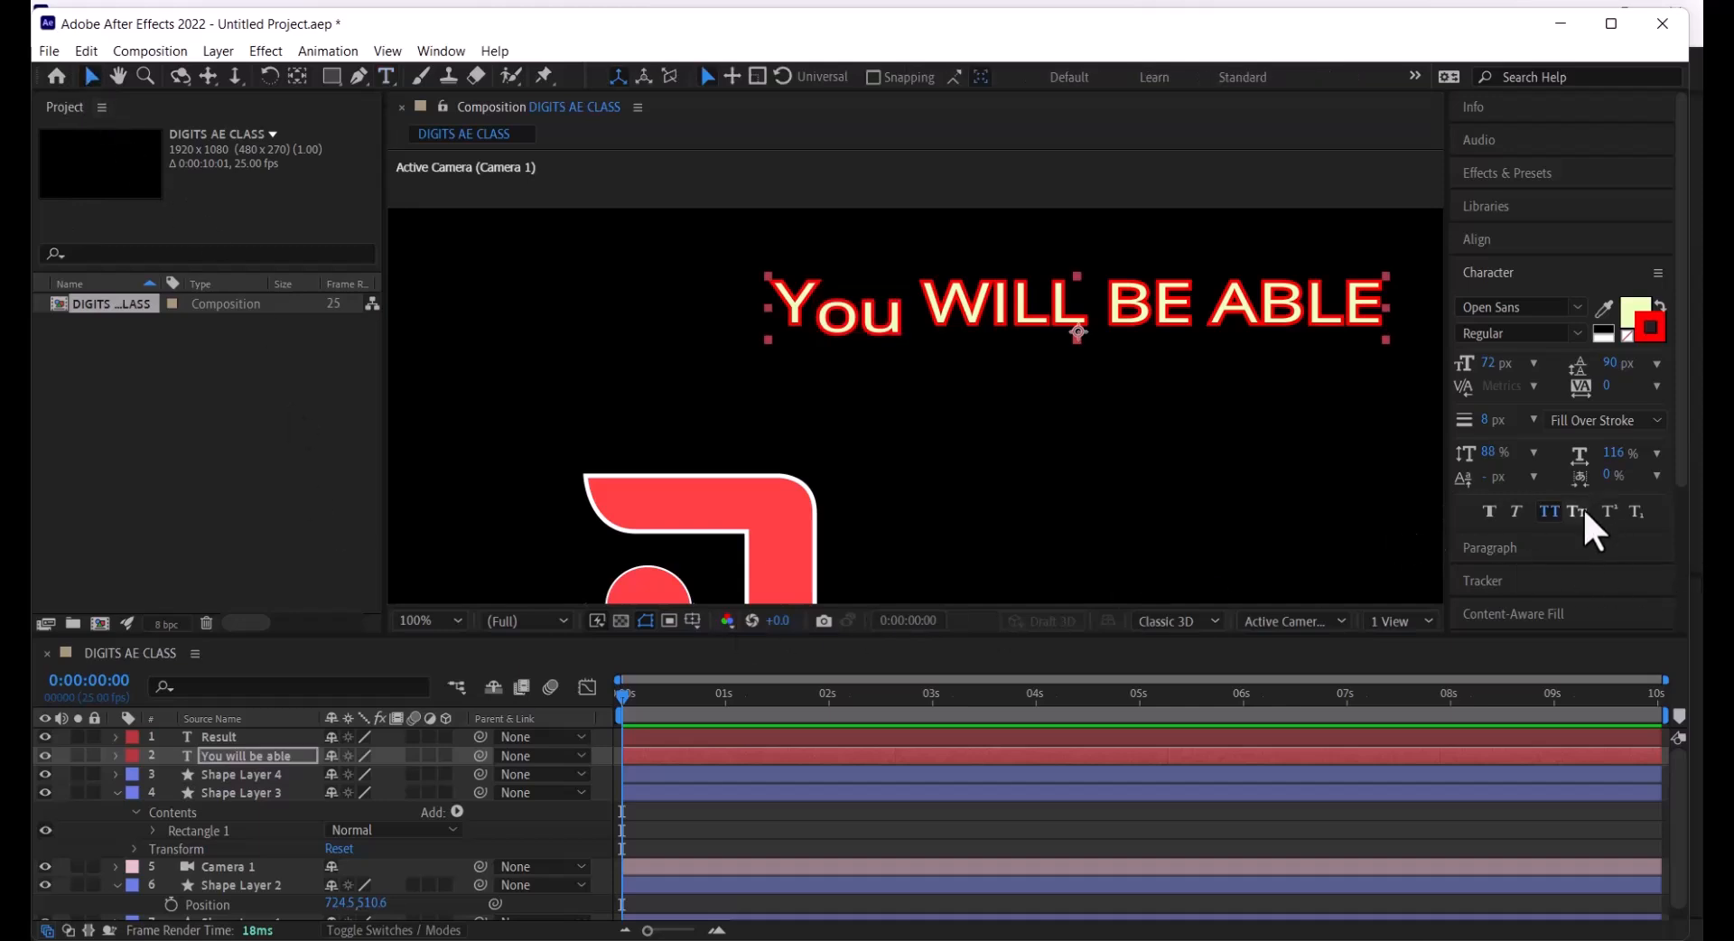
pyautogui.click(1549, 511)
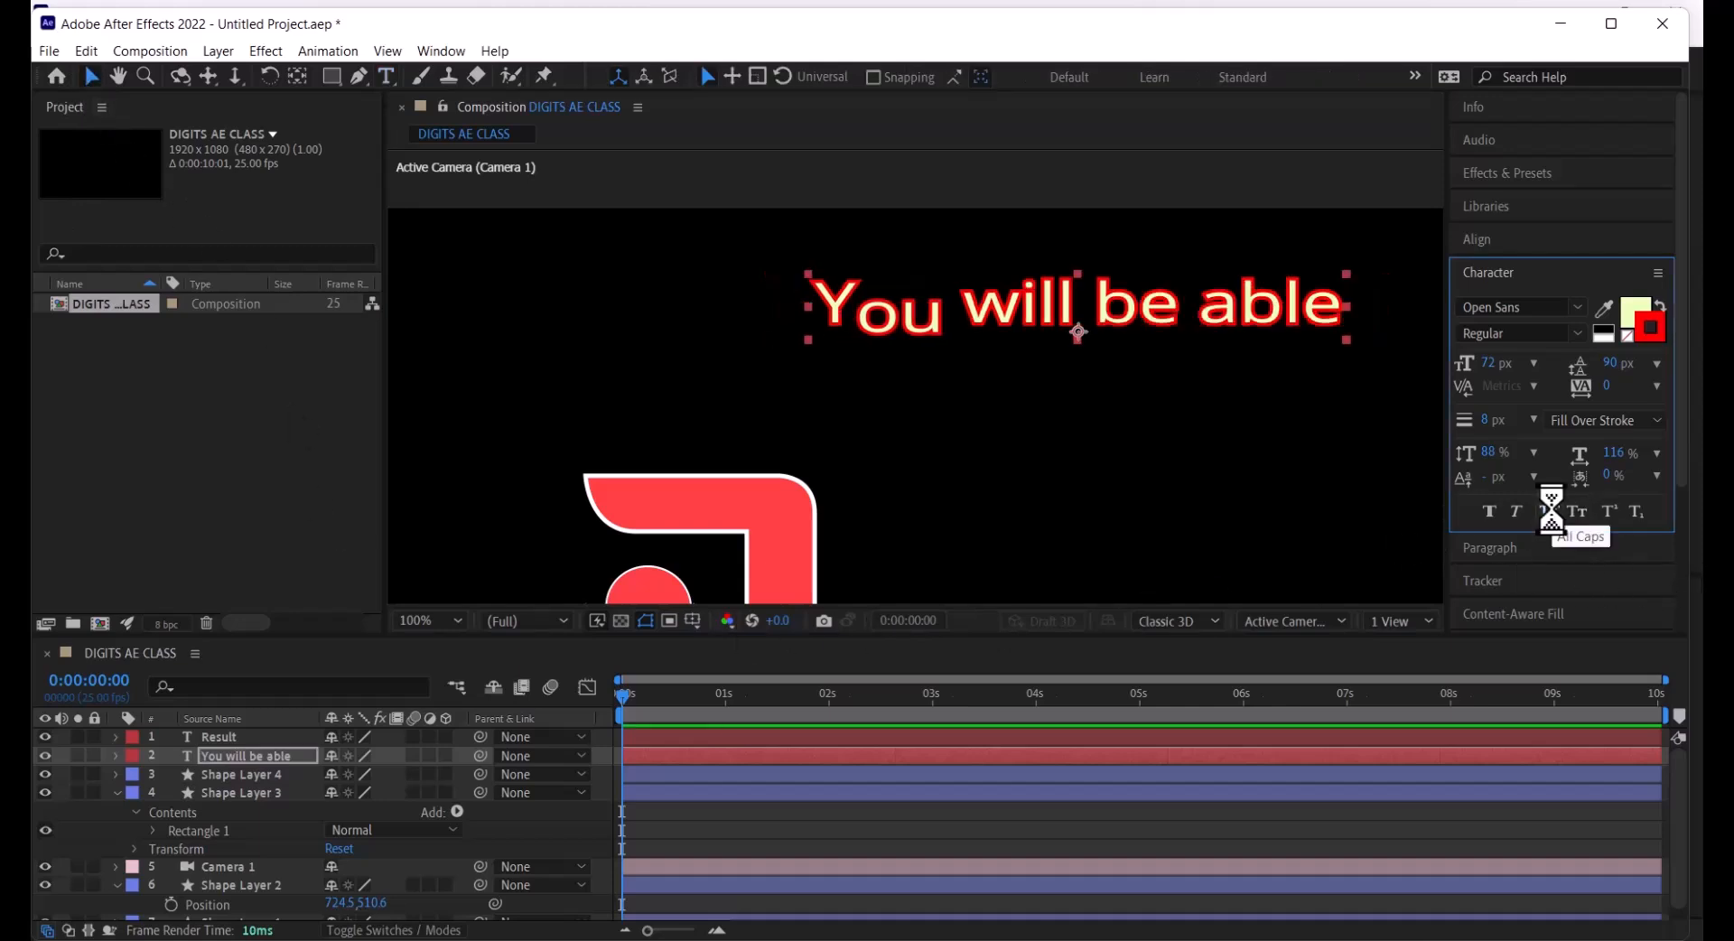
pyautogui.click(1550, 511)
# Try removing All Caps from only the letters ILL in WILL and restore it
pyautogui.doubleClick(828, 302)
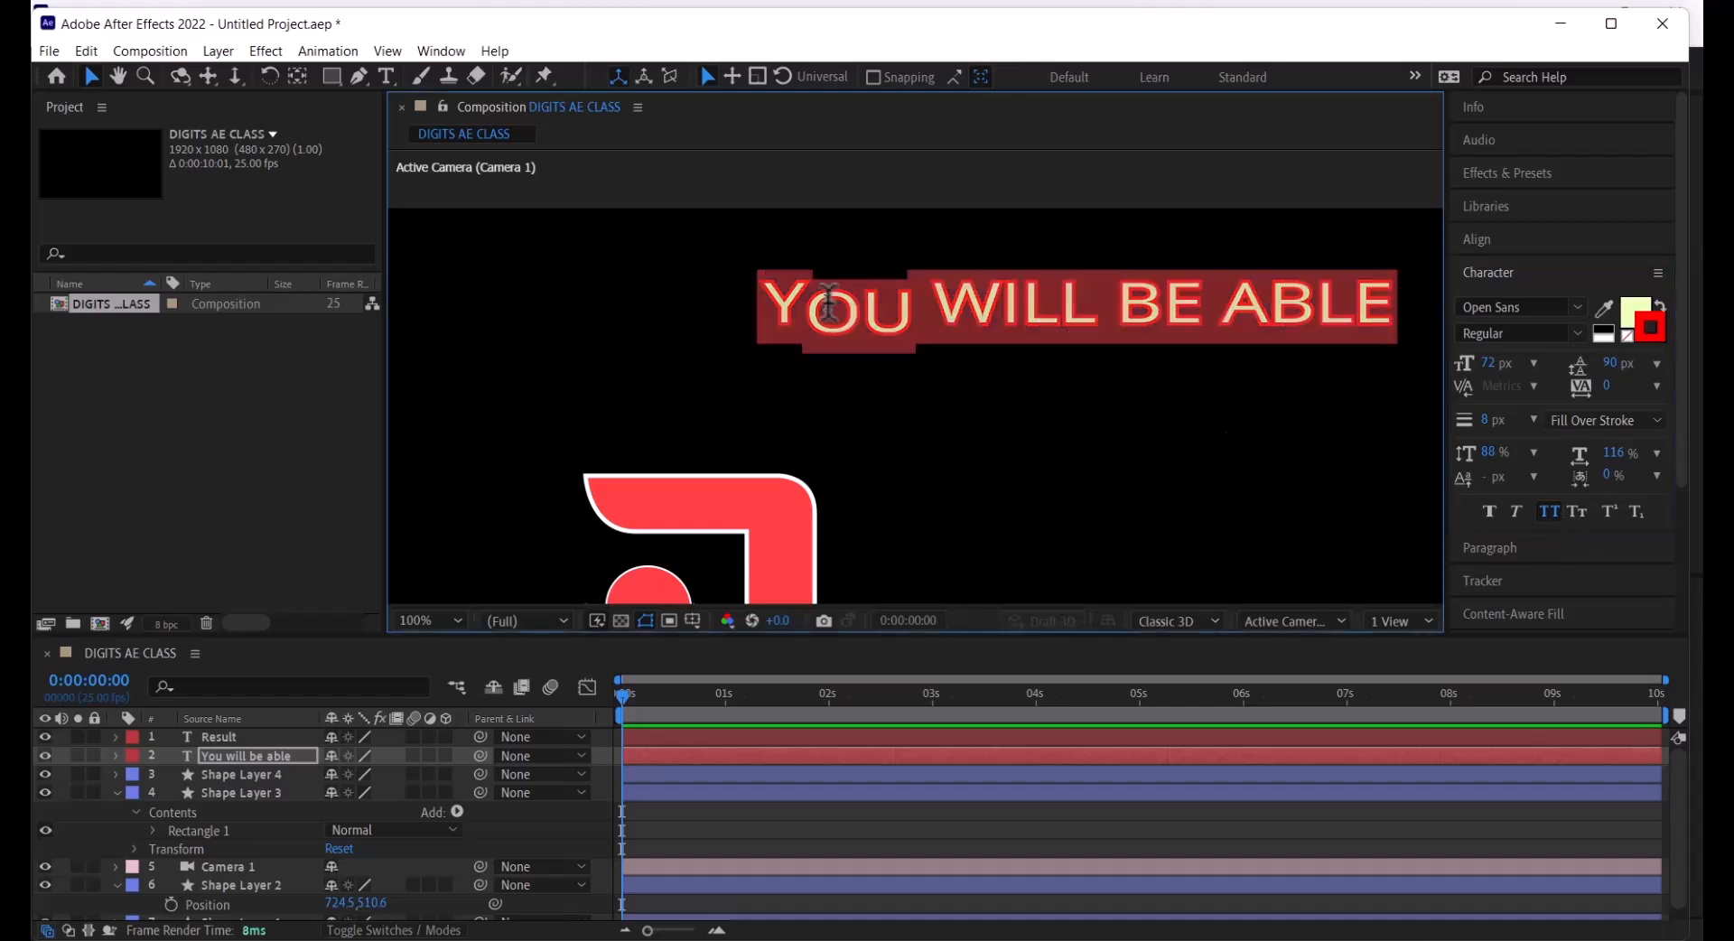
pyautogui.moveTo(997, 311); pyautogui.dragTo(1093, 325)
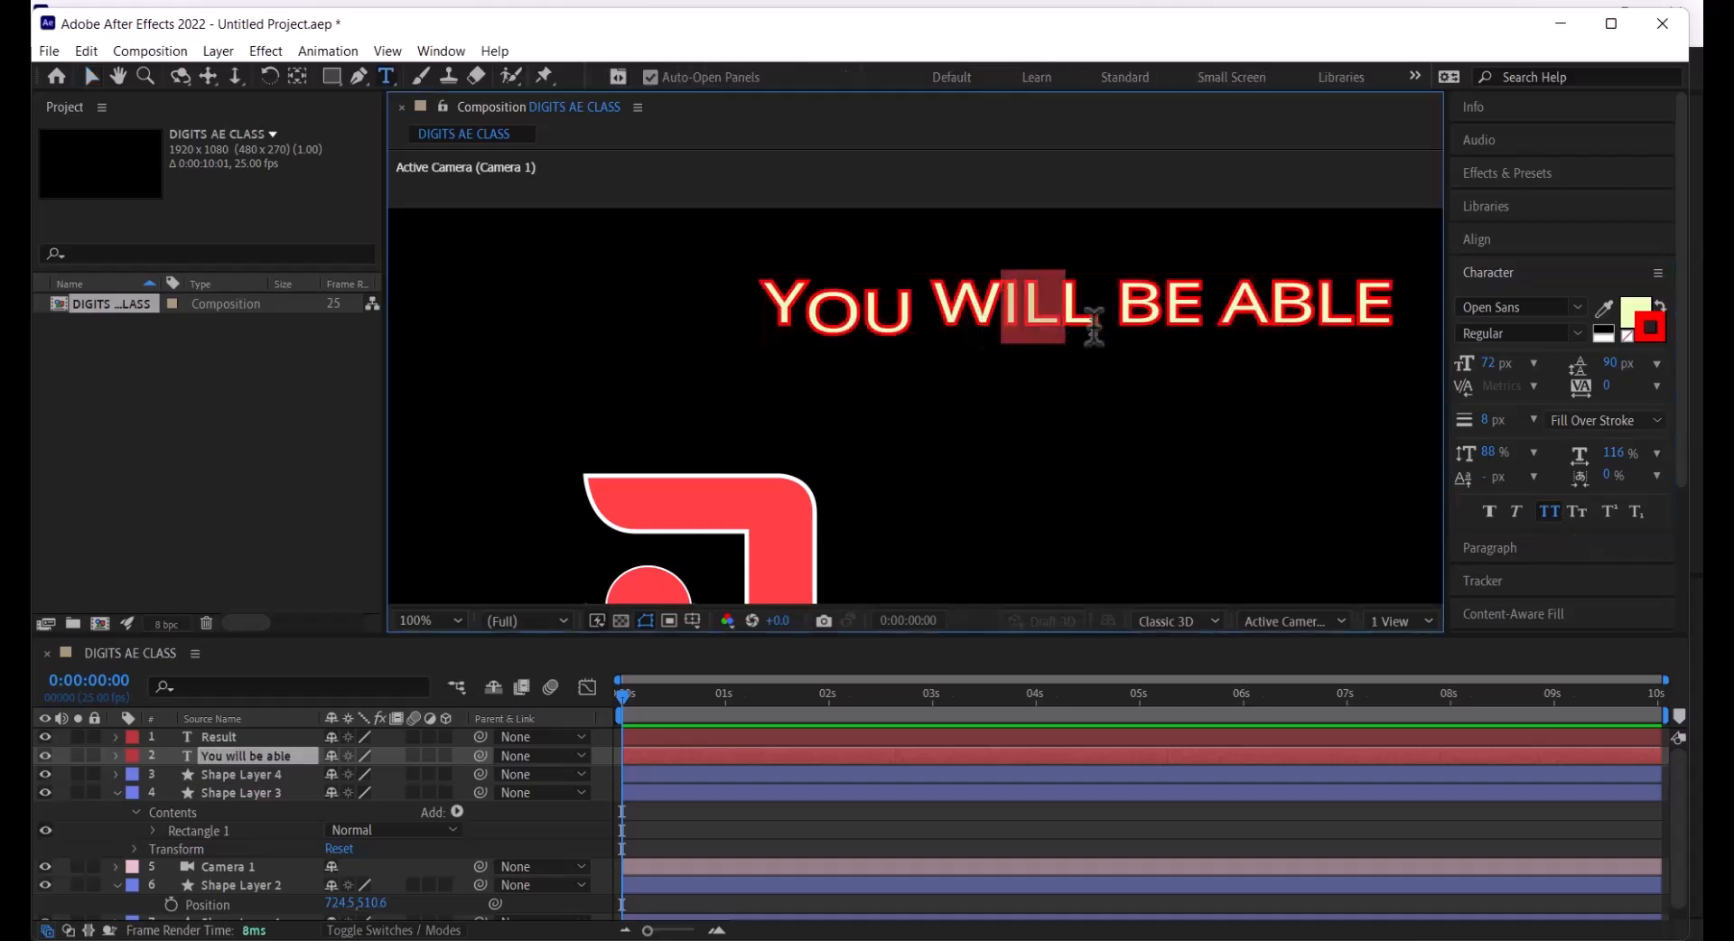
pyautogui.click(1553, 517)
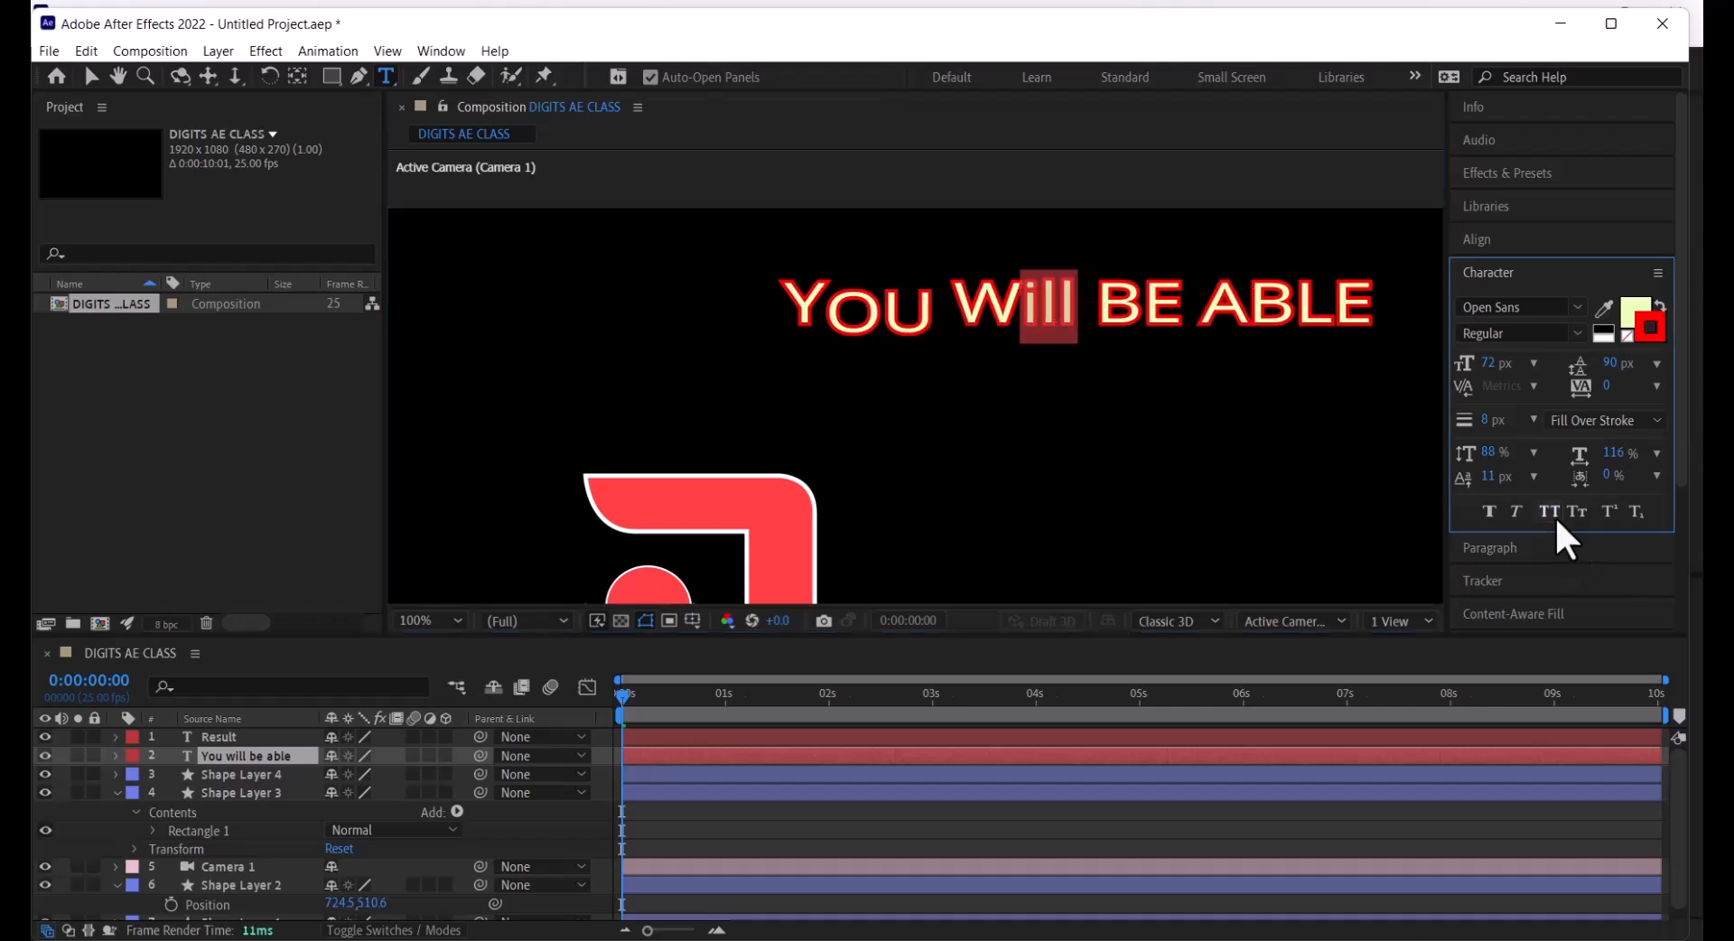
pyautogui.click(1553, 516)
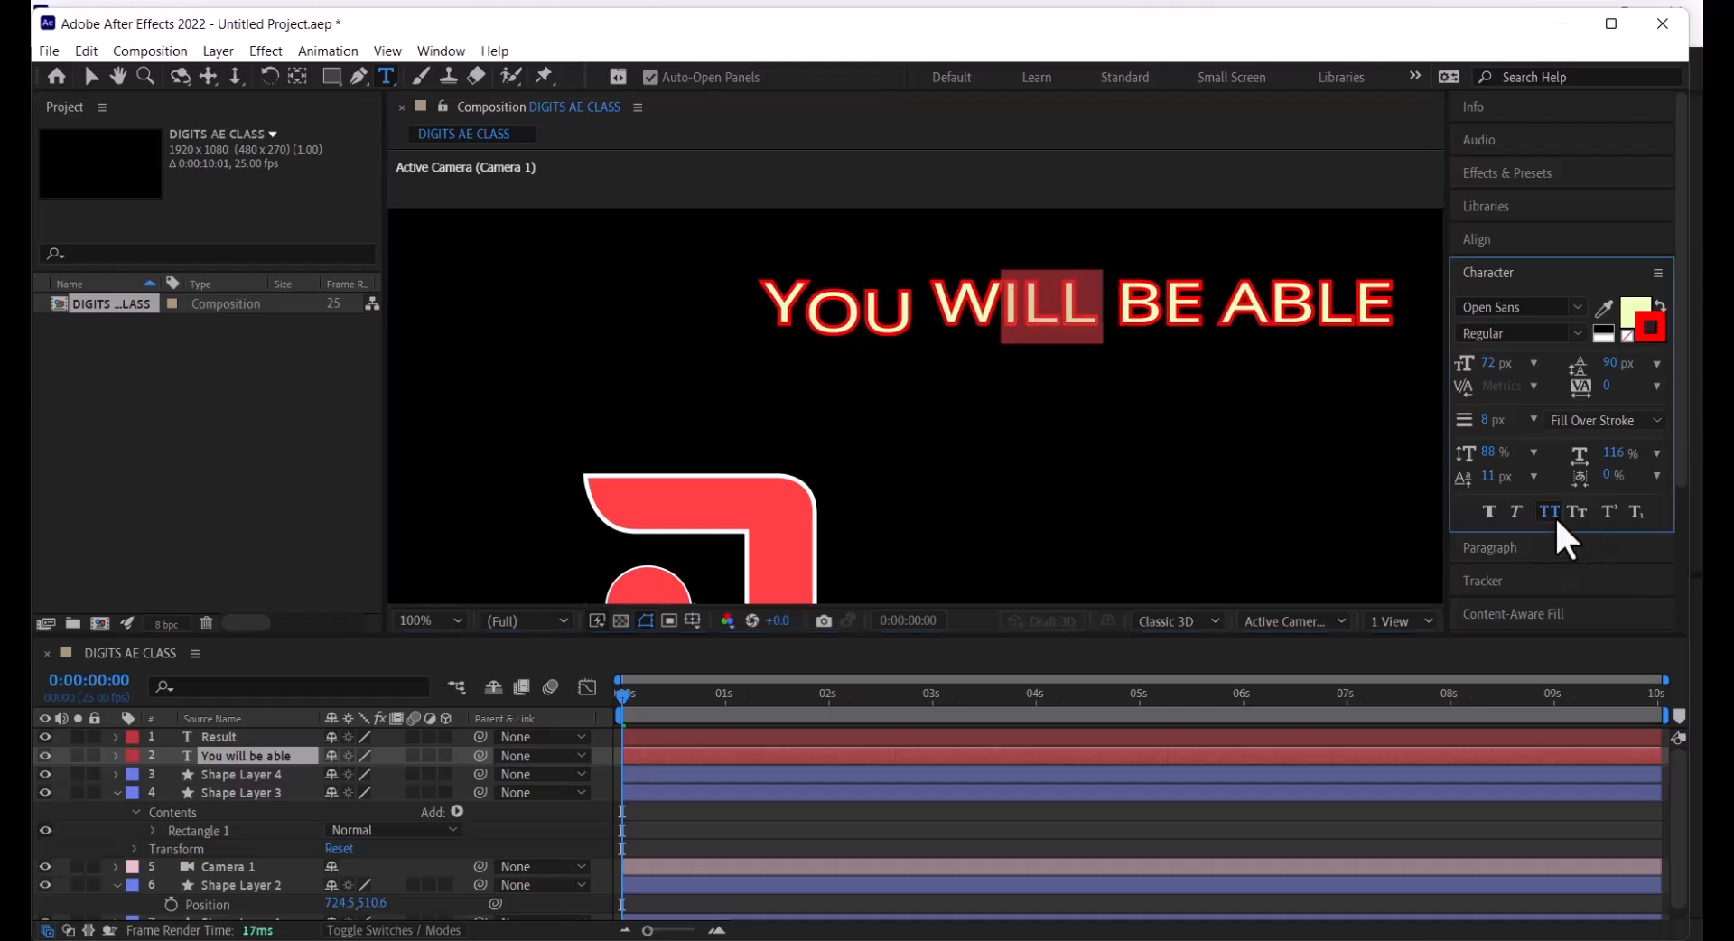
pyautogui.click(1553, 516)
pyautogui.click(1553, 517)
pyautogui.click(89, 78)
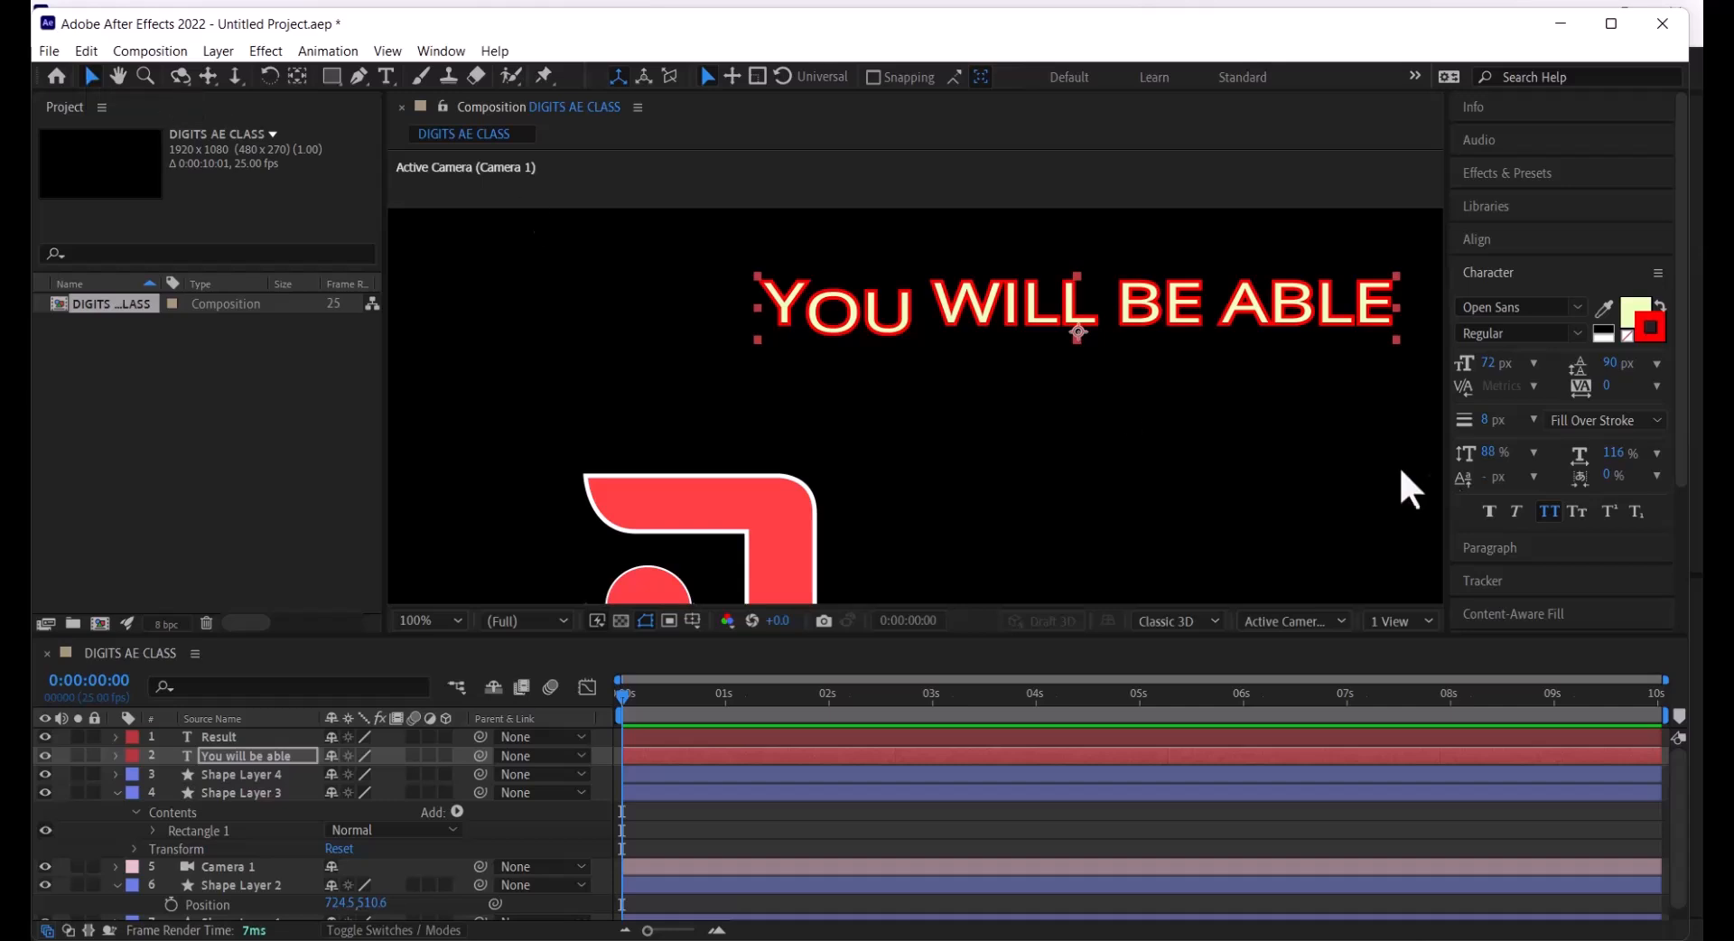
# Move the text line left and slightly up, and toggle All Caps on the whole layer, ending with it on
pyautogui.moveTo(1228, 327); pyautogui.dragTo(1019, 284)
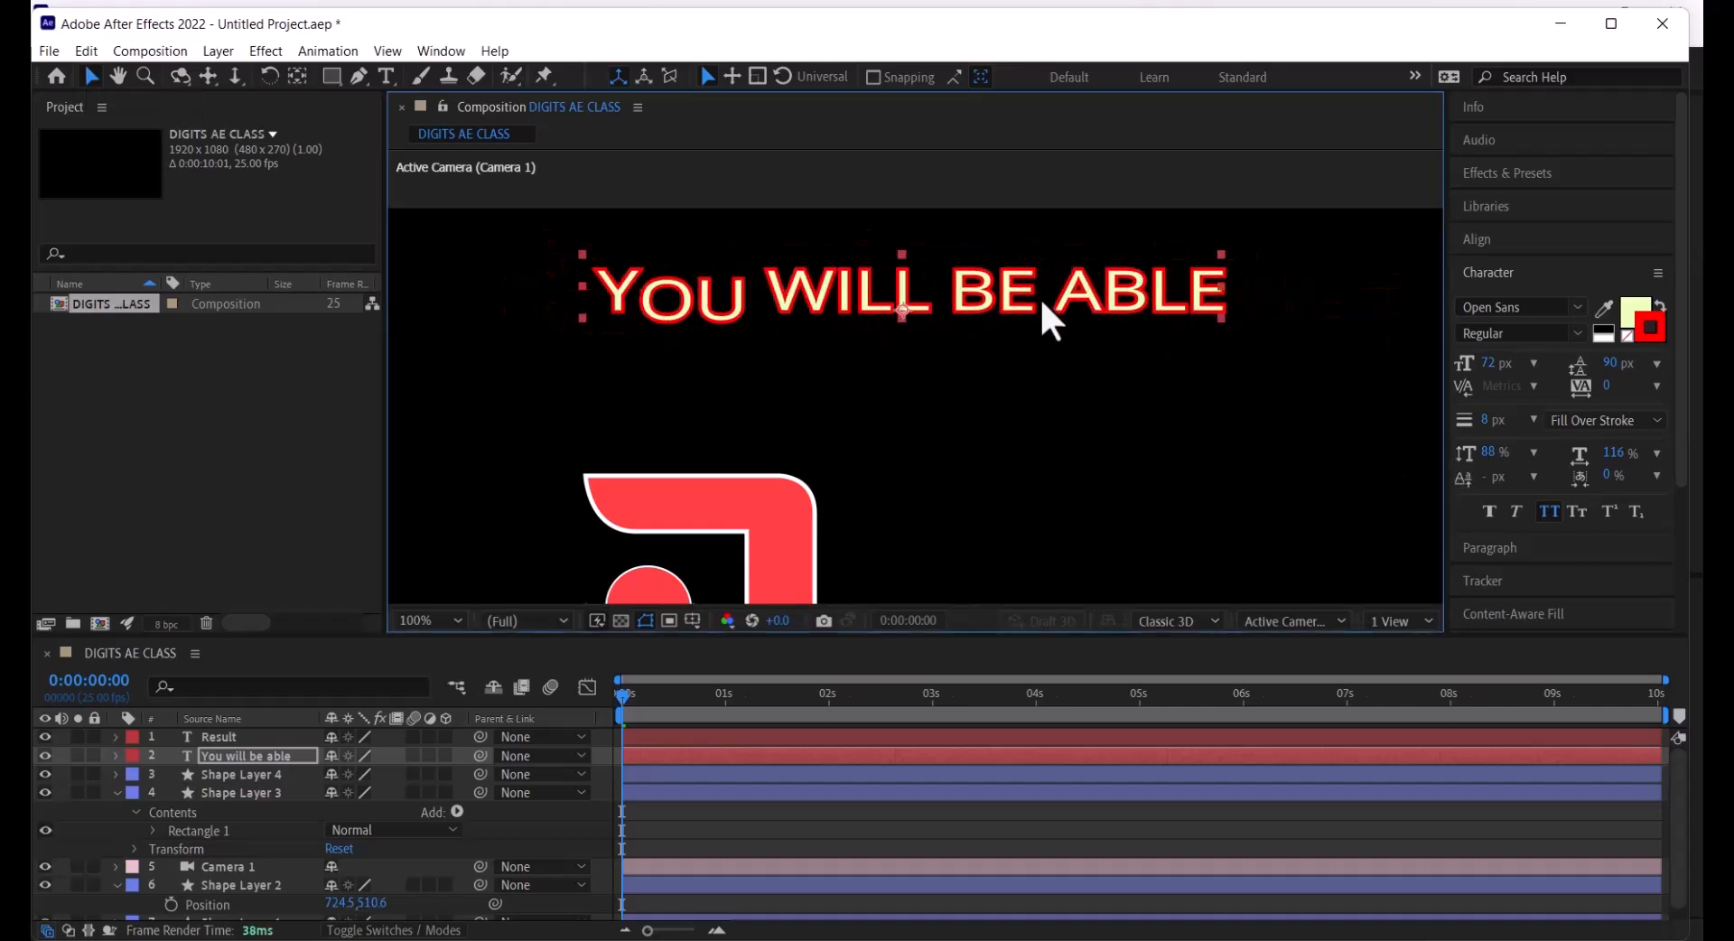
pyautogui.click(1552, 513)
pyautogui.click(1550, 512)
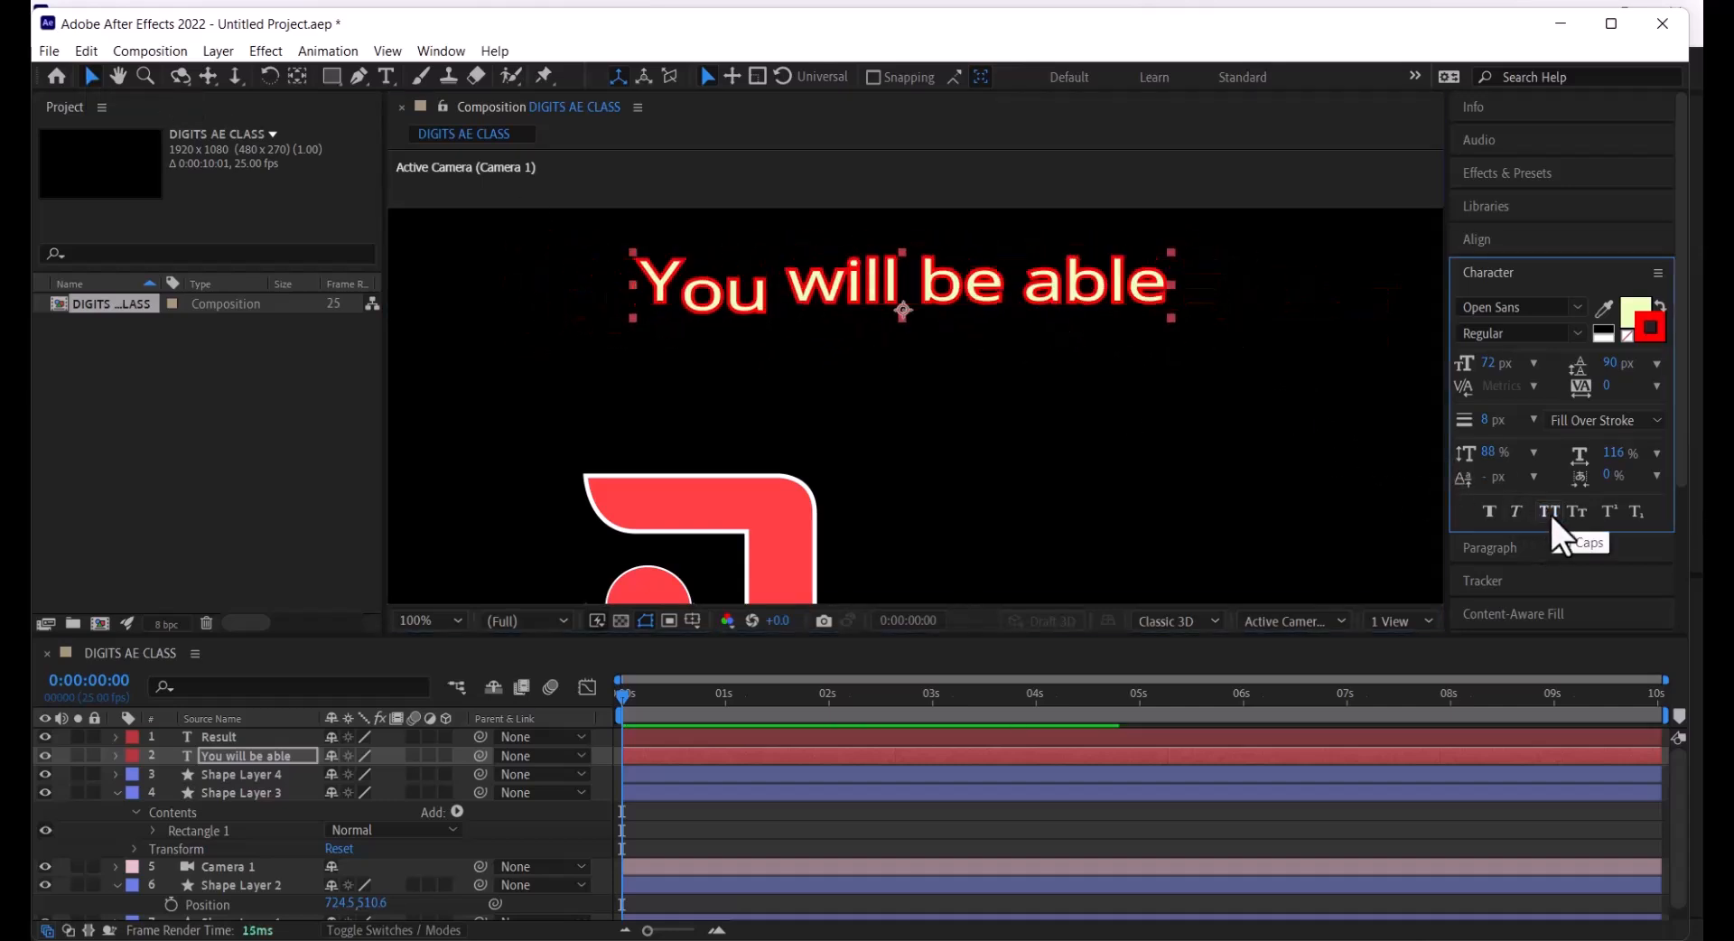
pyautogui.click(1549, 512)
pyautogui.click(1549, 512)
pyautogui.click(1550, 512)
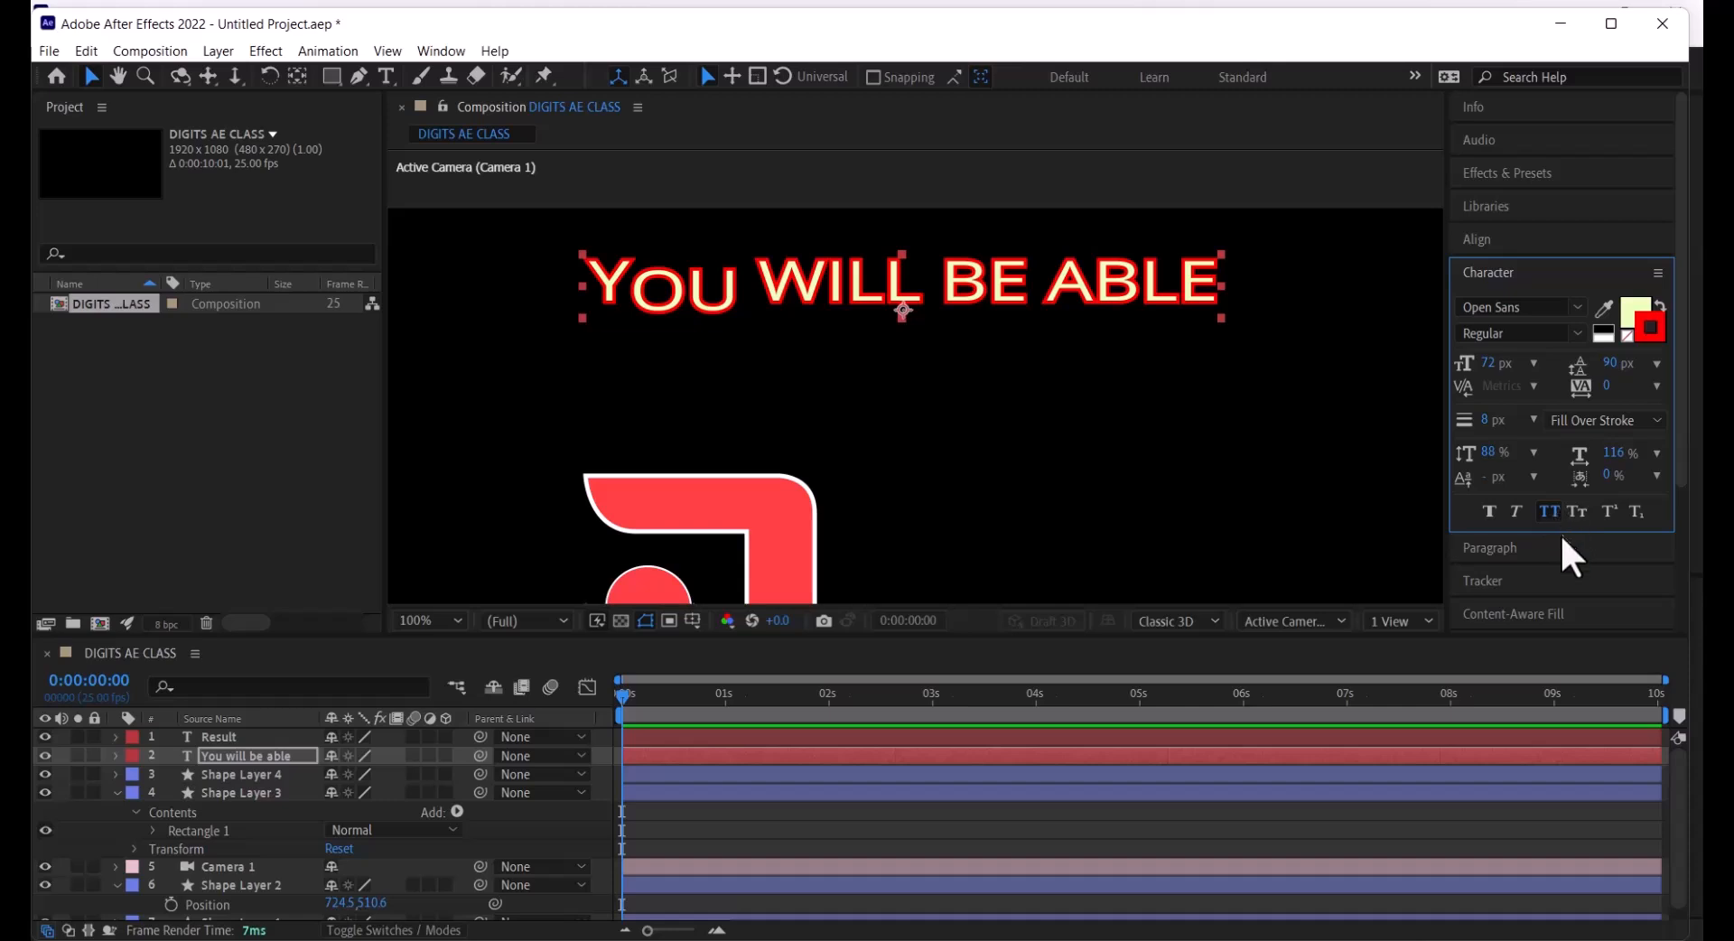
pyautogui.moveTo(1560, 531); pyautogui.dragTo(1569, 599)
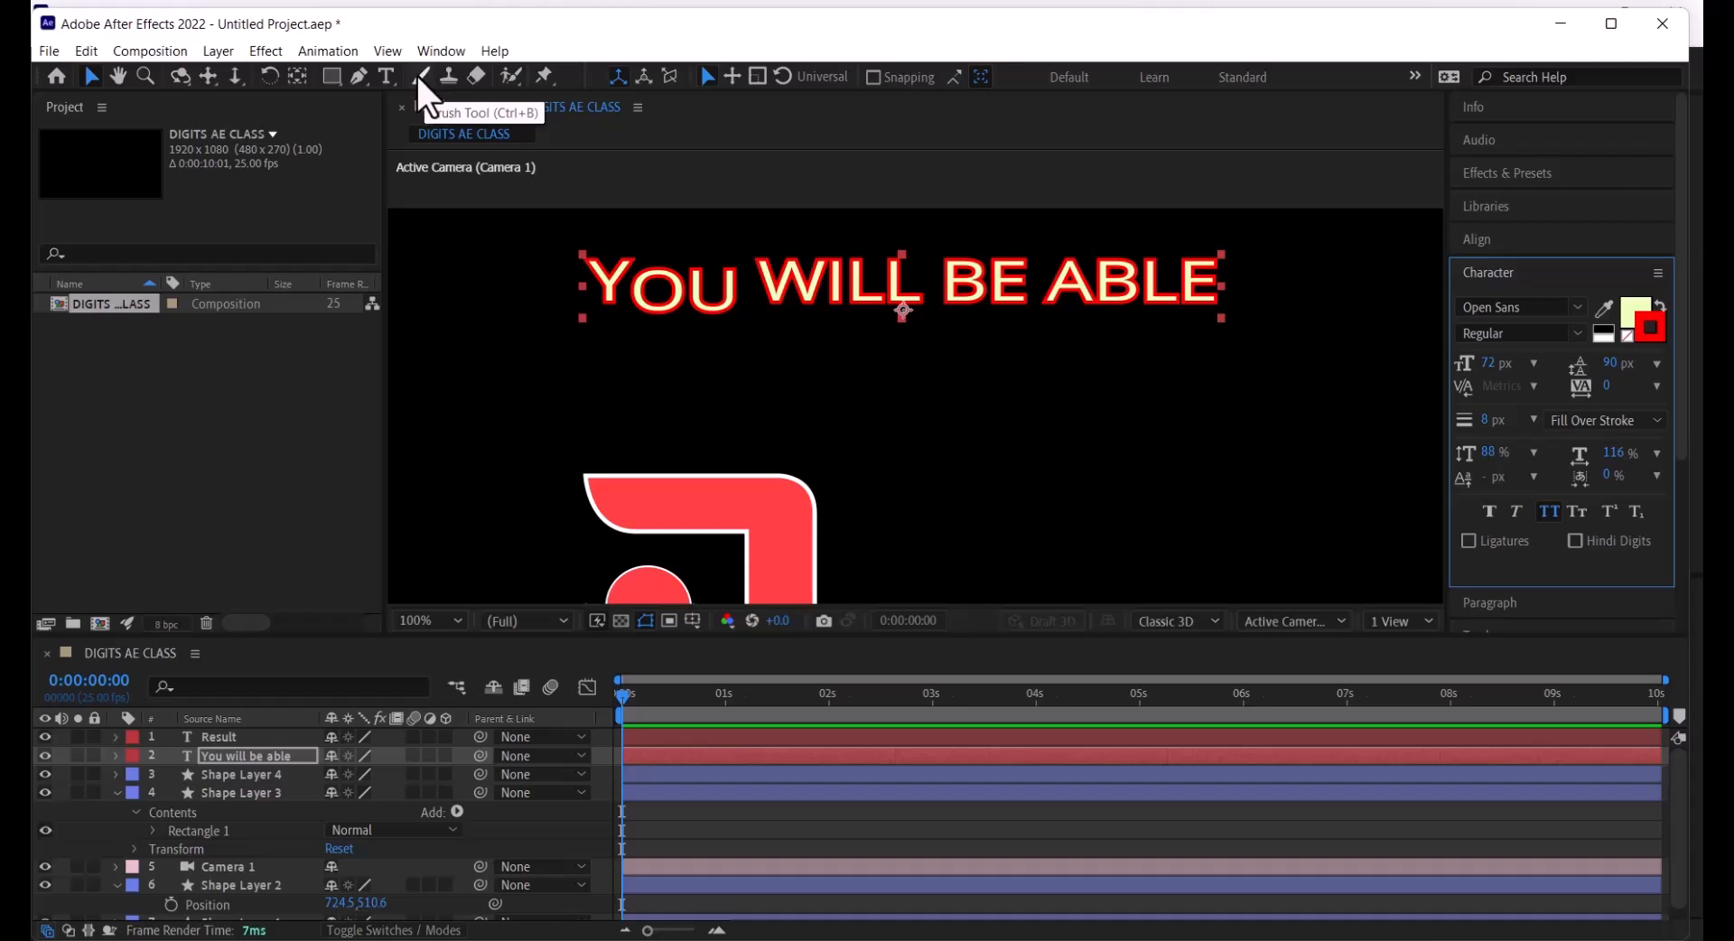
# Activate the Brush tool with the whole composition in view
pyautogui.scroll(-4, 841, 527)
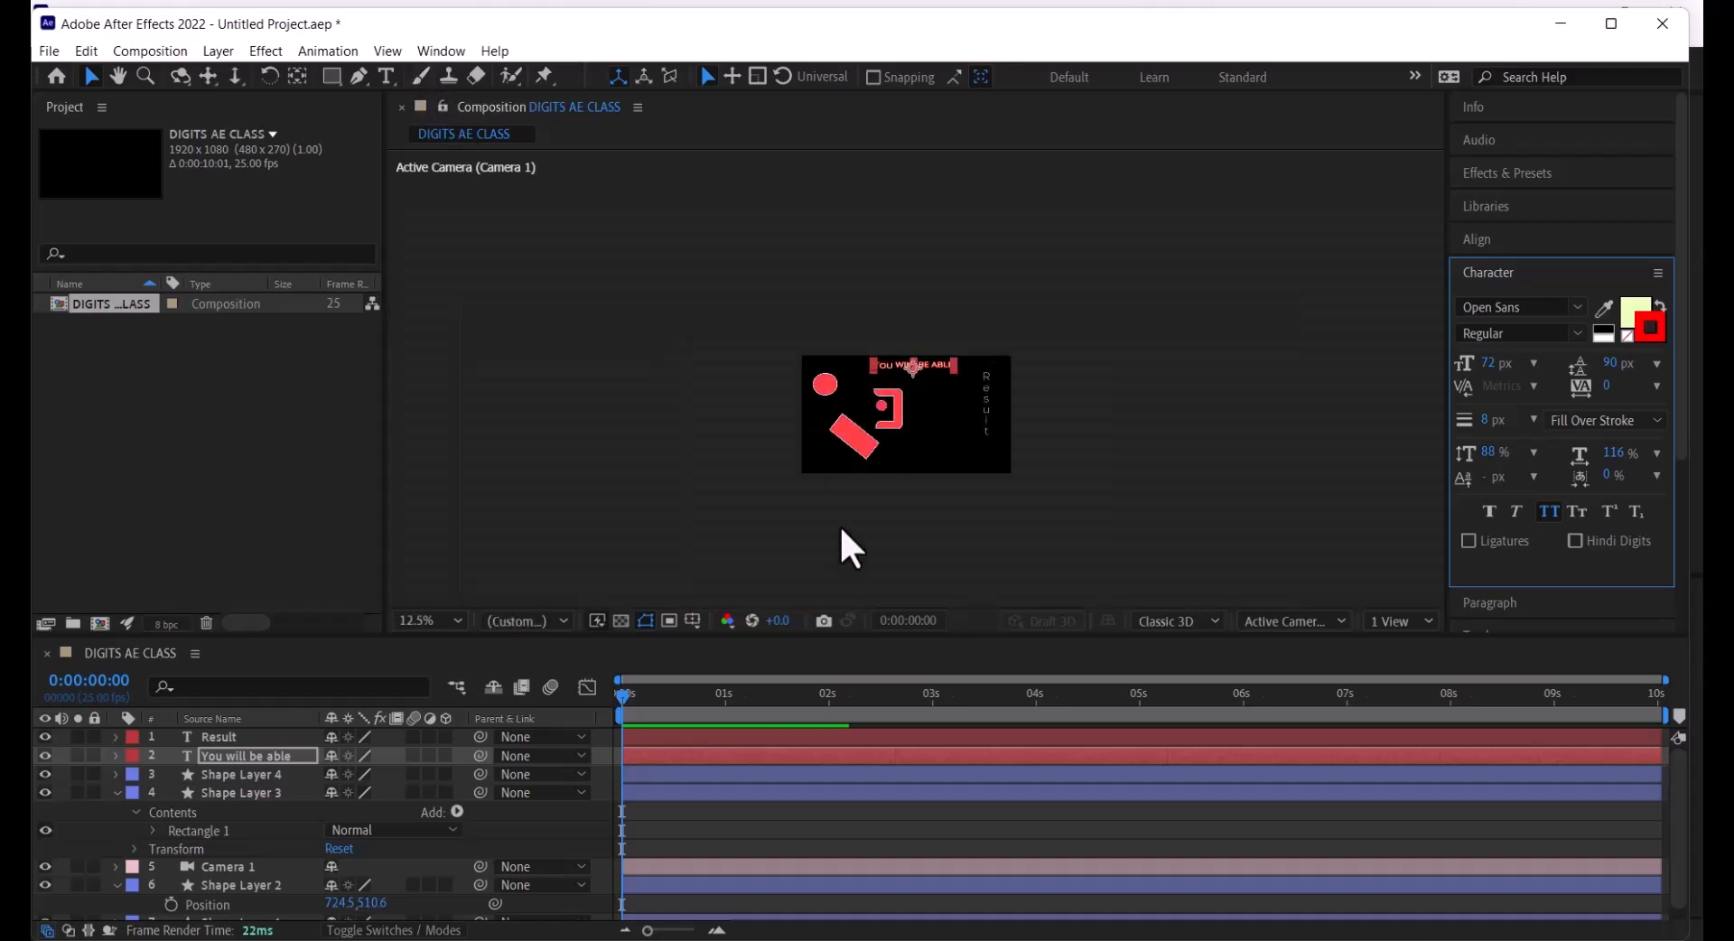
pyautogui.scroll(1, 840, 527)
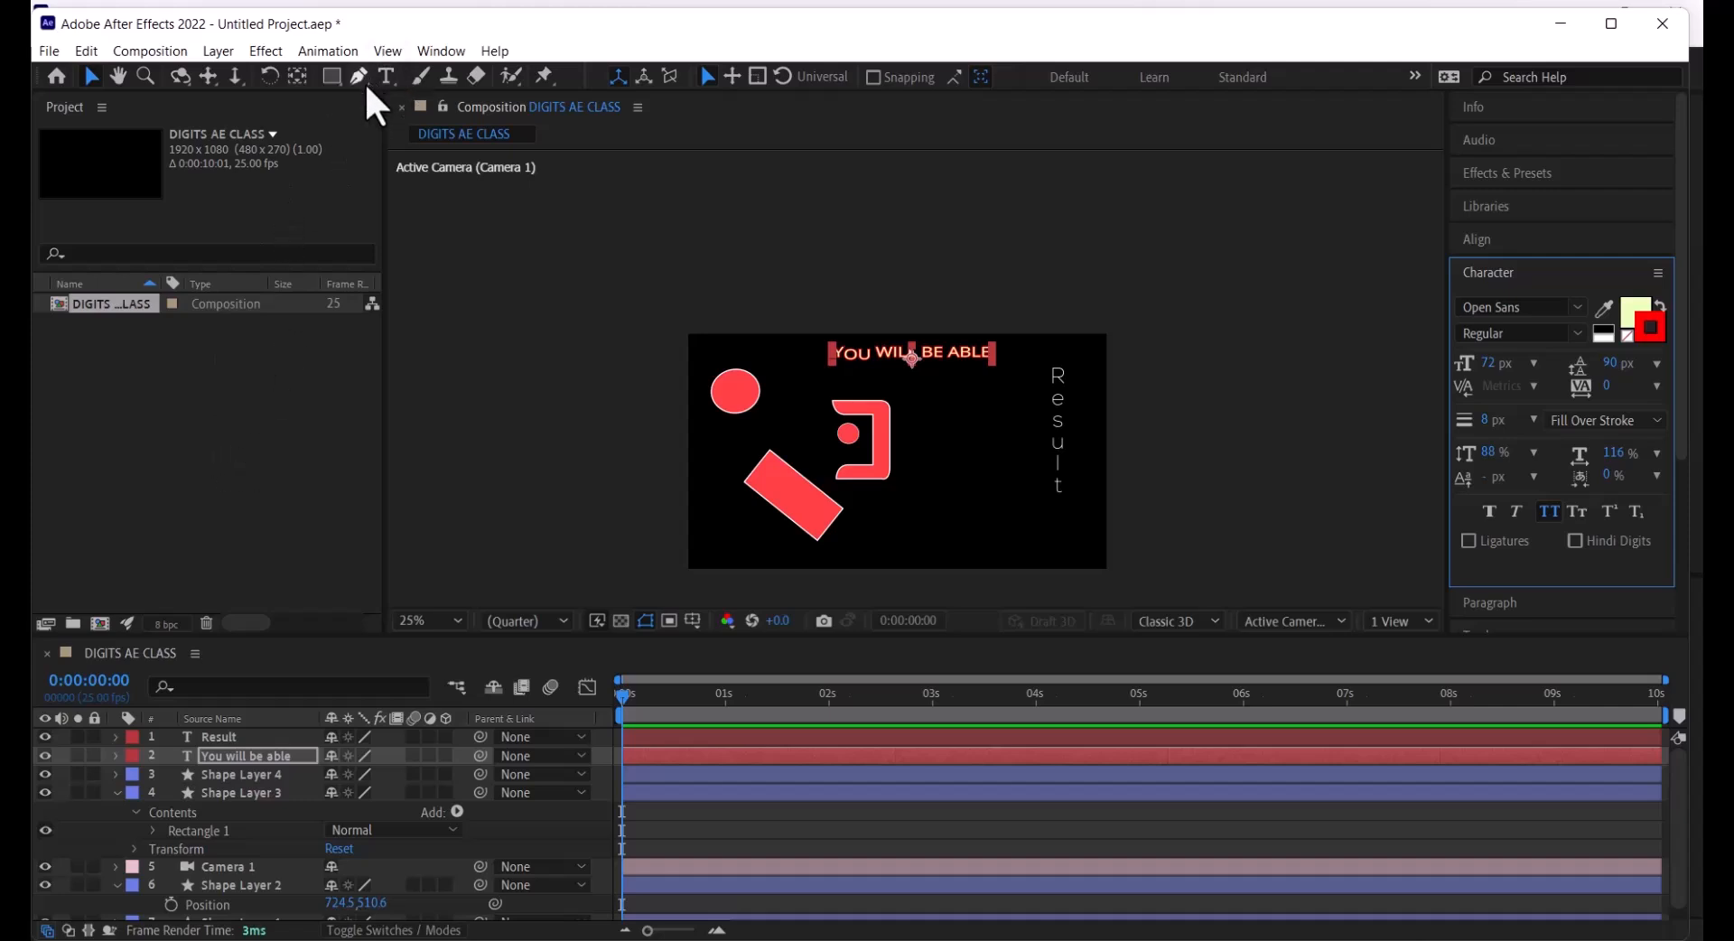
pyautogui.click(419, 74)
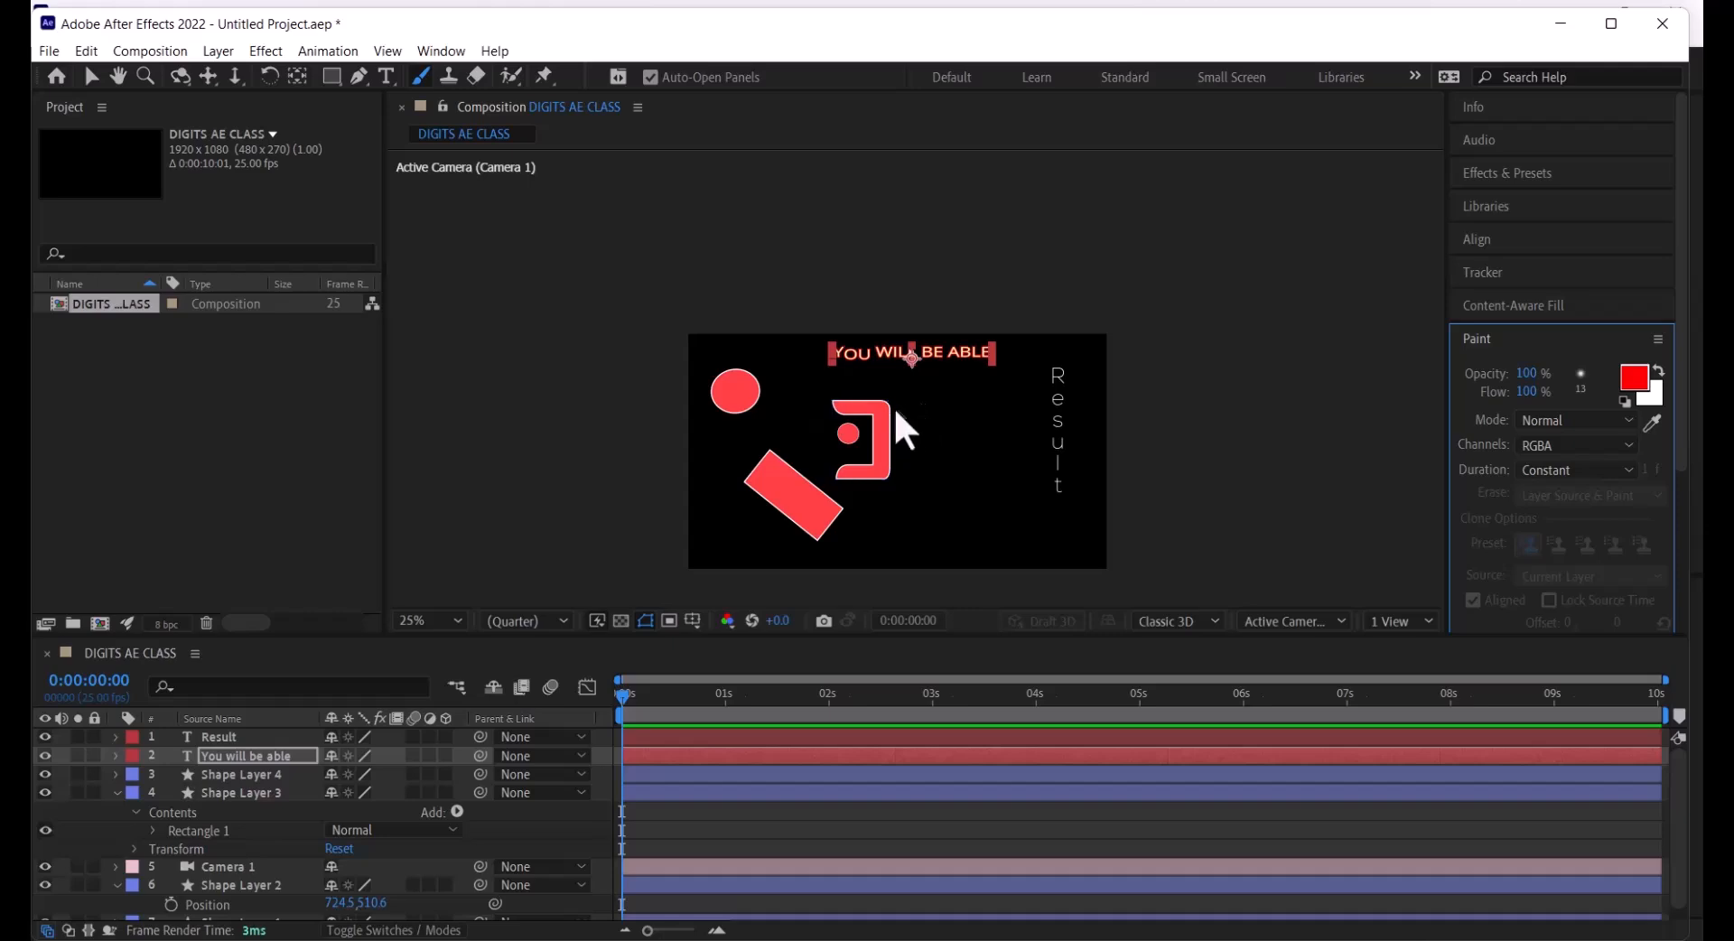
# Import the classroom stock photo ending in 2356487859.jpg from the Downloads folder and place it over the composition's right half
pyautogui.doubleClick(175, 462)
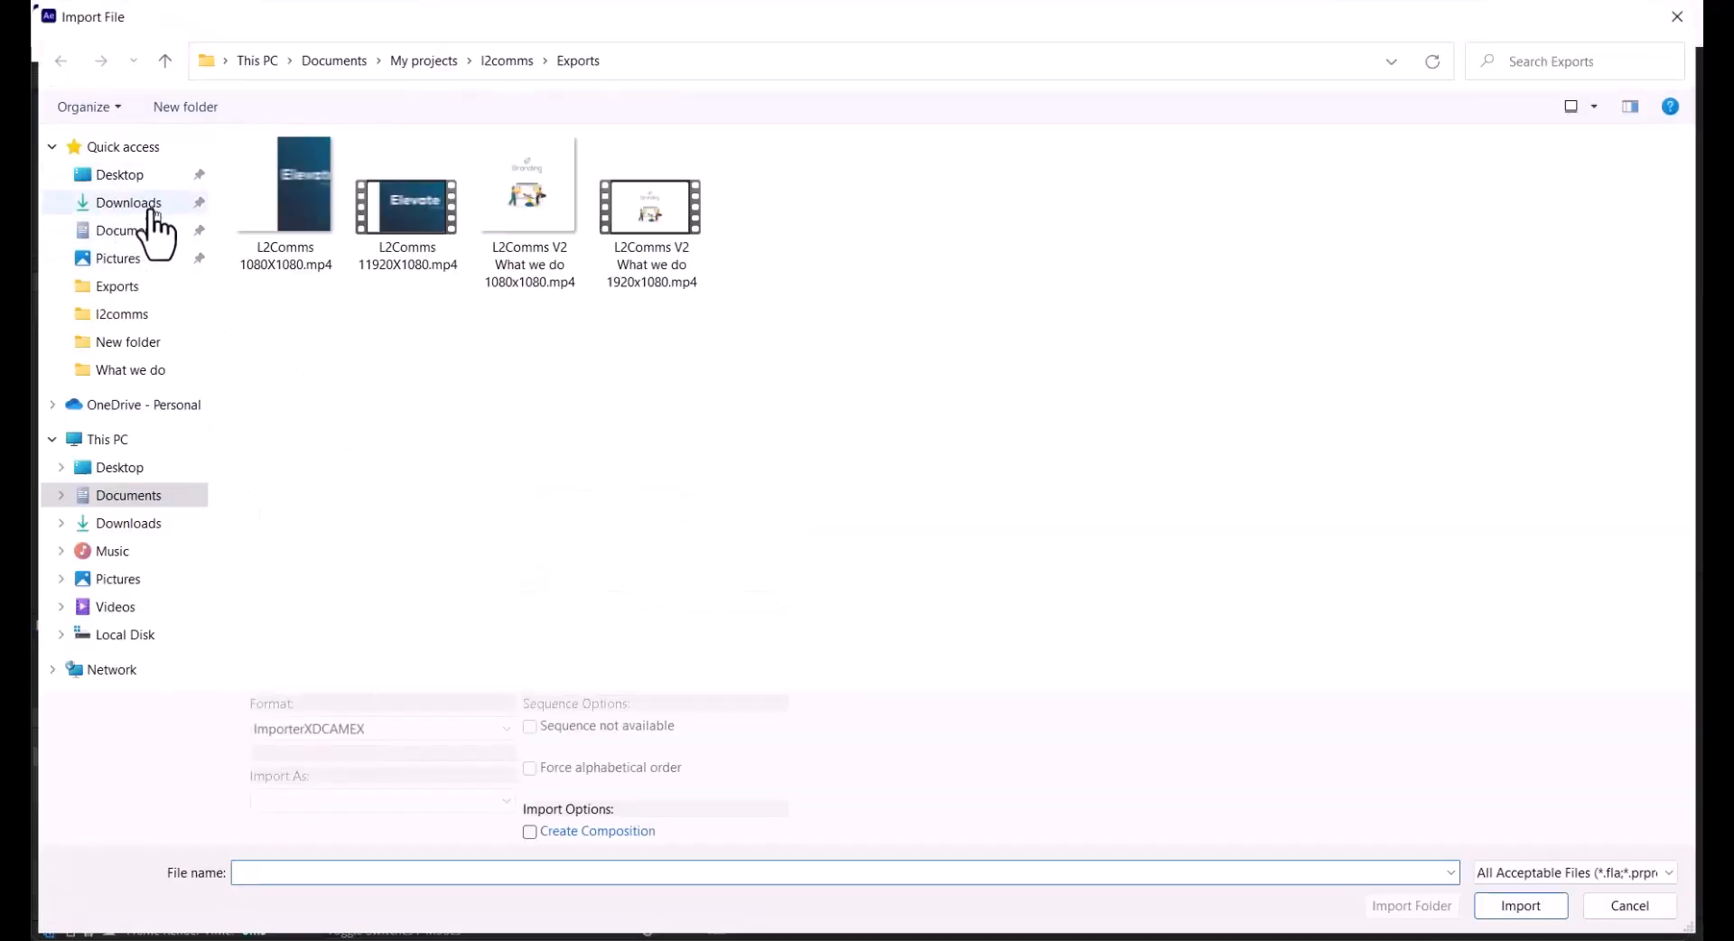
pyautogui.click(151, 211)
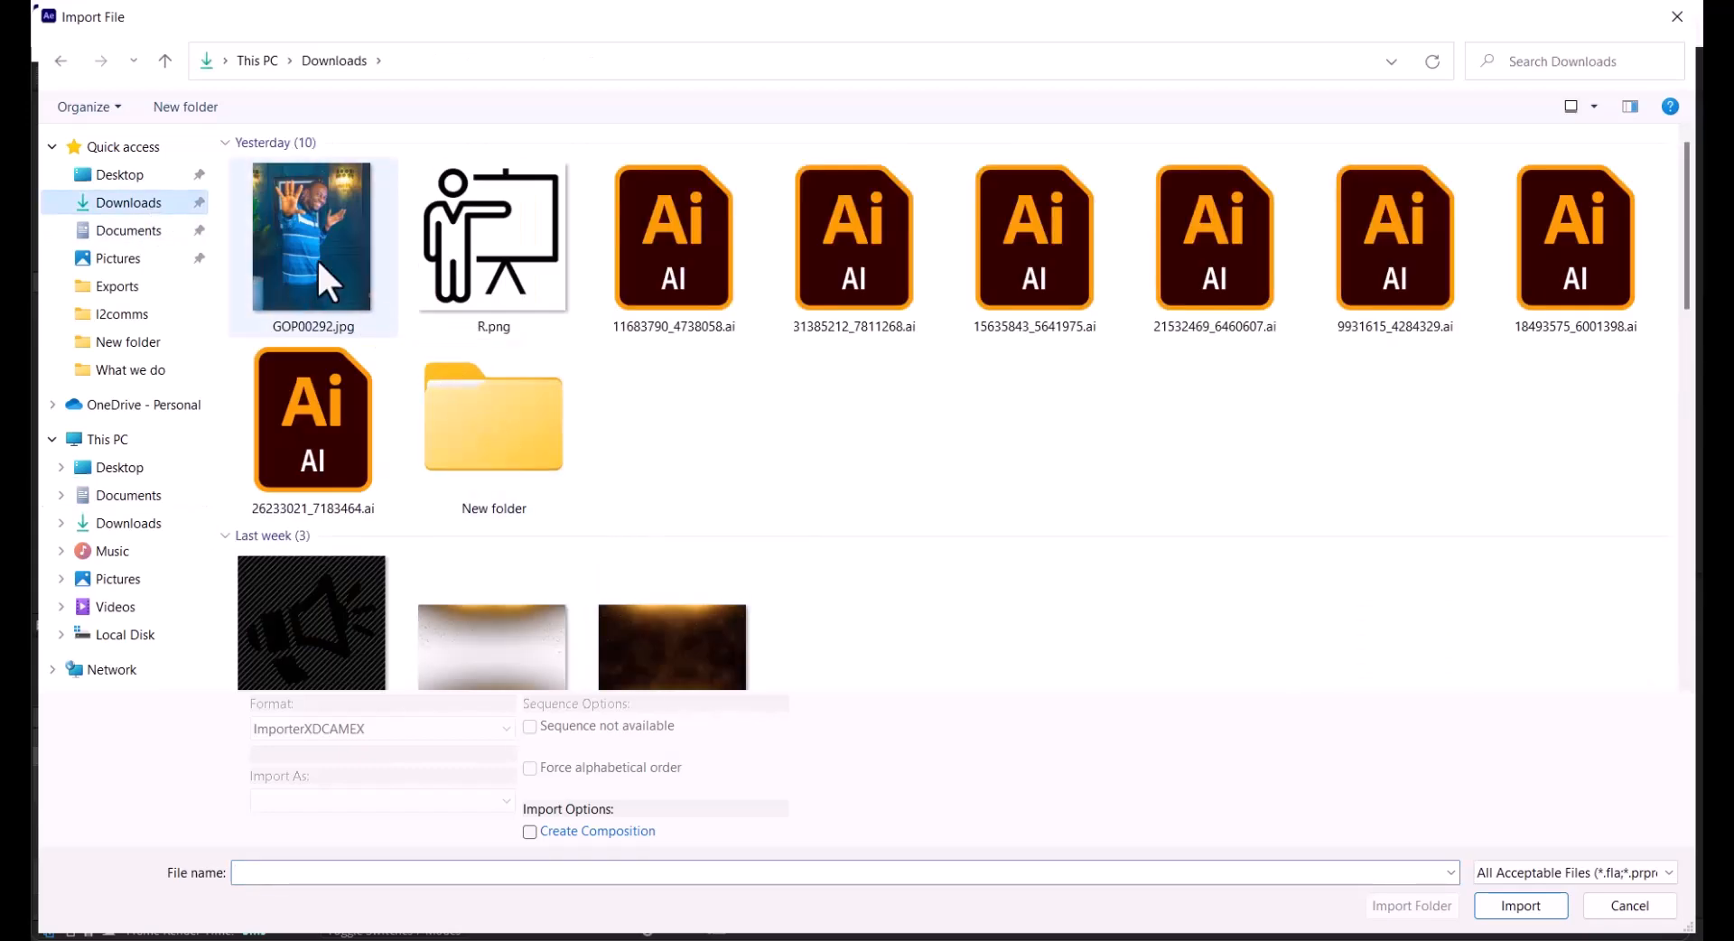
pyautogui.scroll(-3, 422, 417)
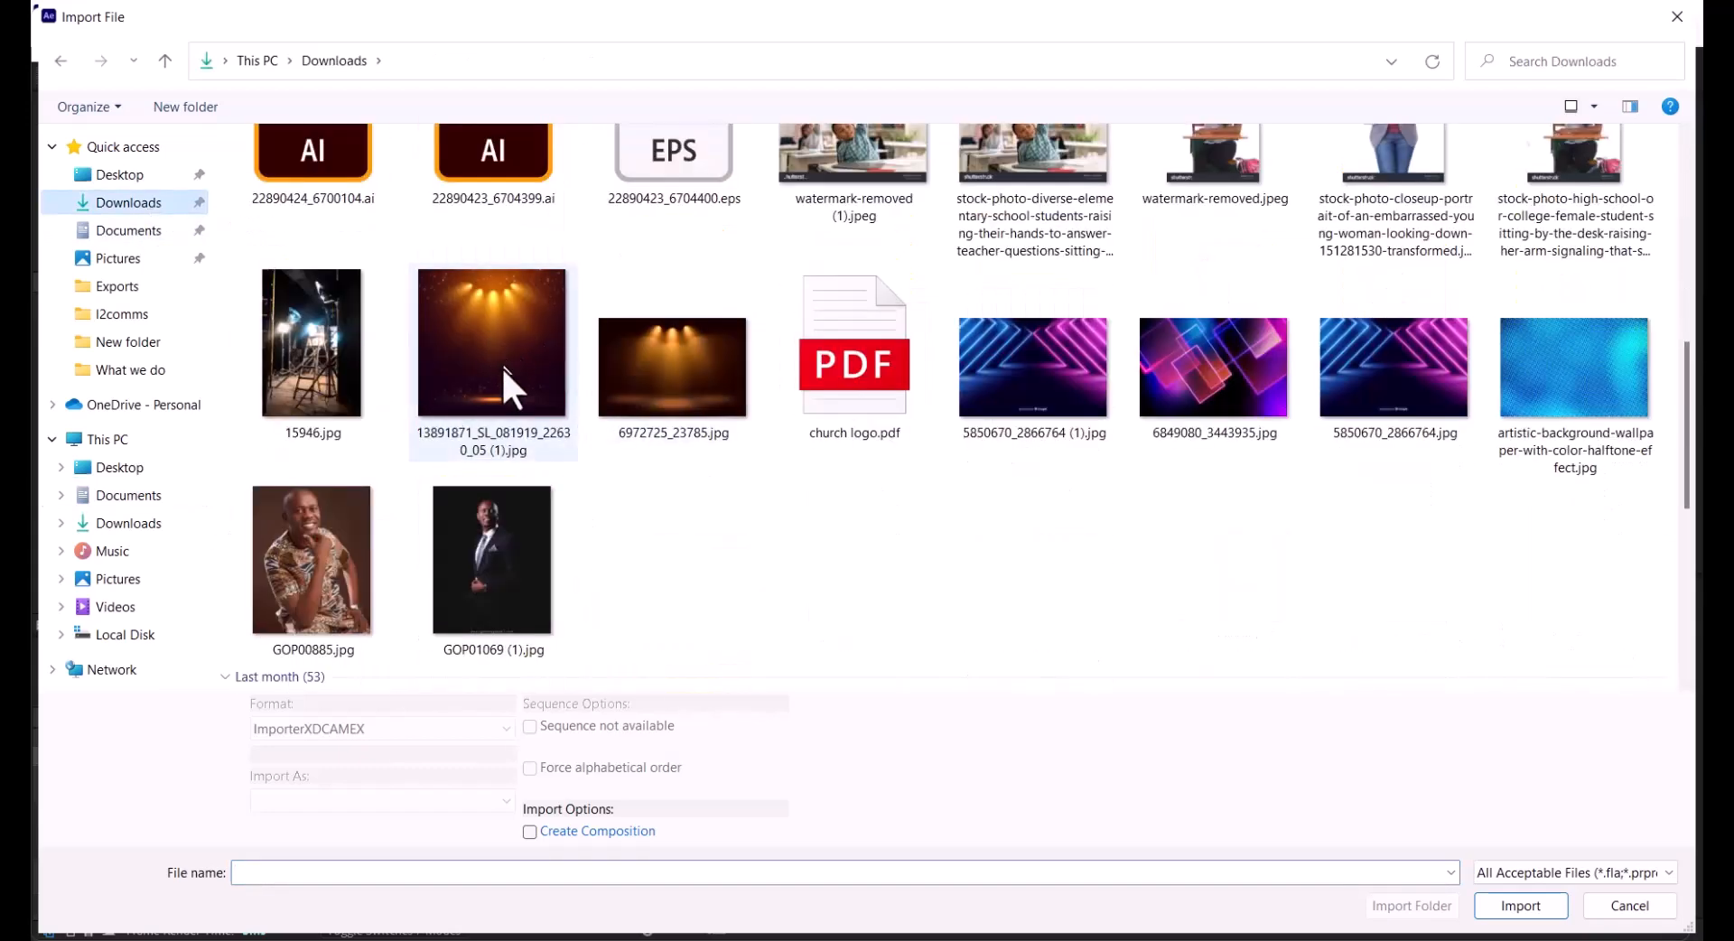
pyautogui.scroll(3, 674, 392)
pyautogui.doubleClick(1045, 650)
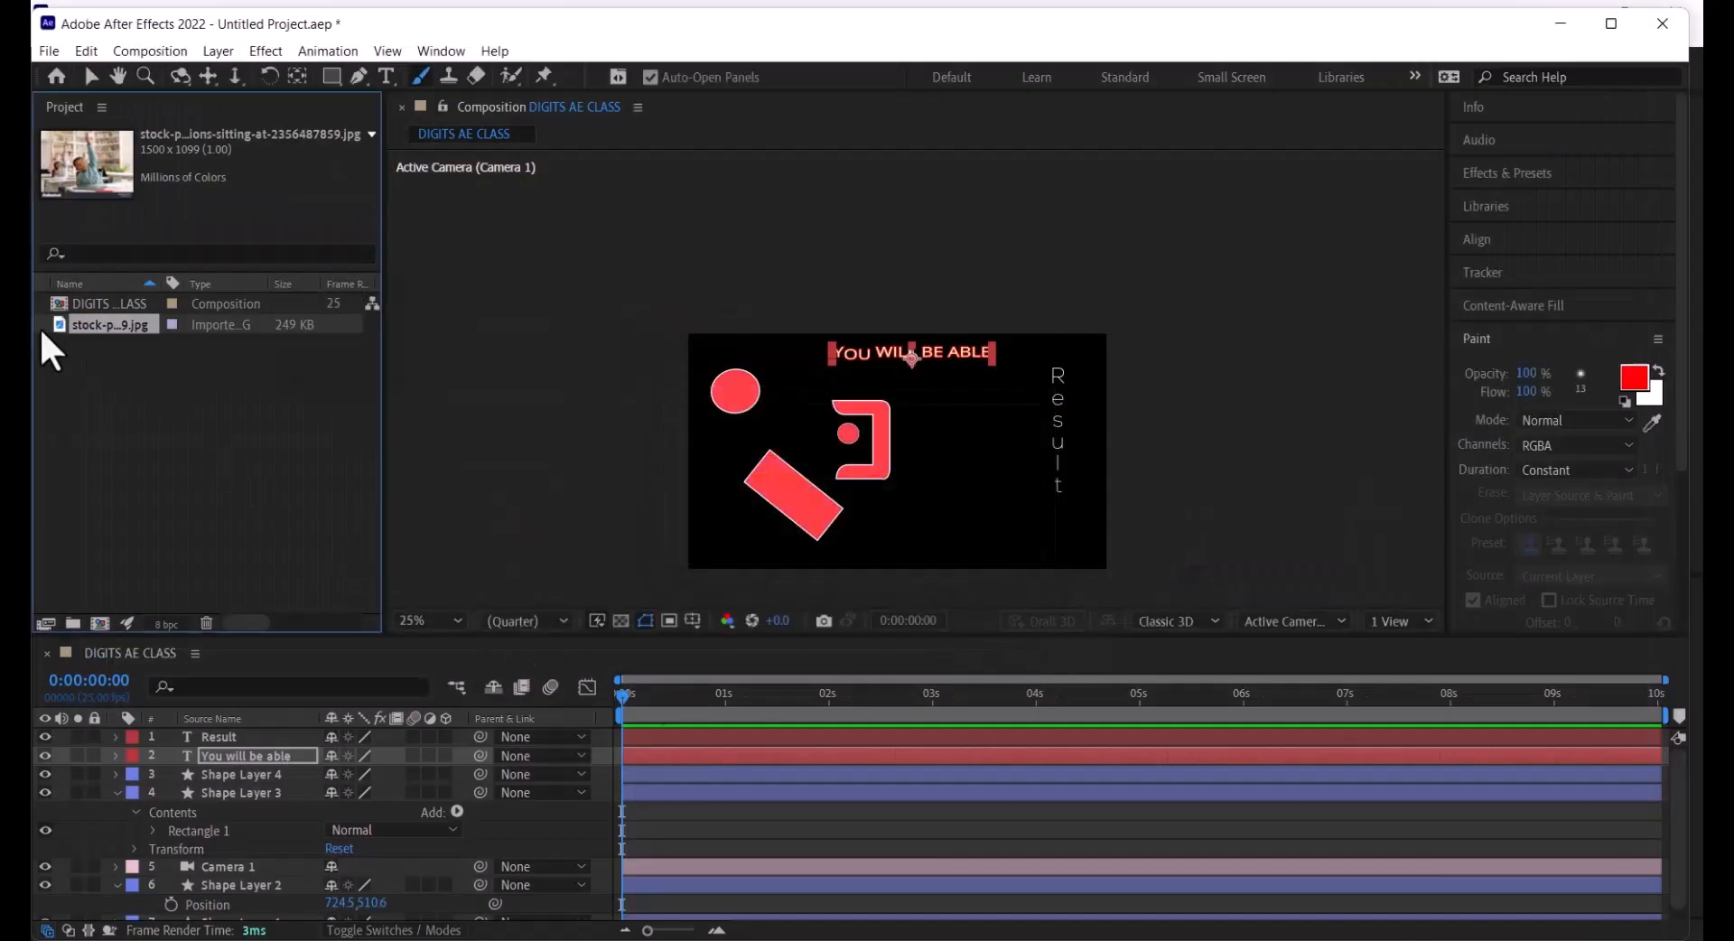
pyautogui.moveTo(57, 327); pyautogui.dragTo(1049, 470)
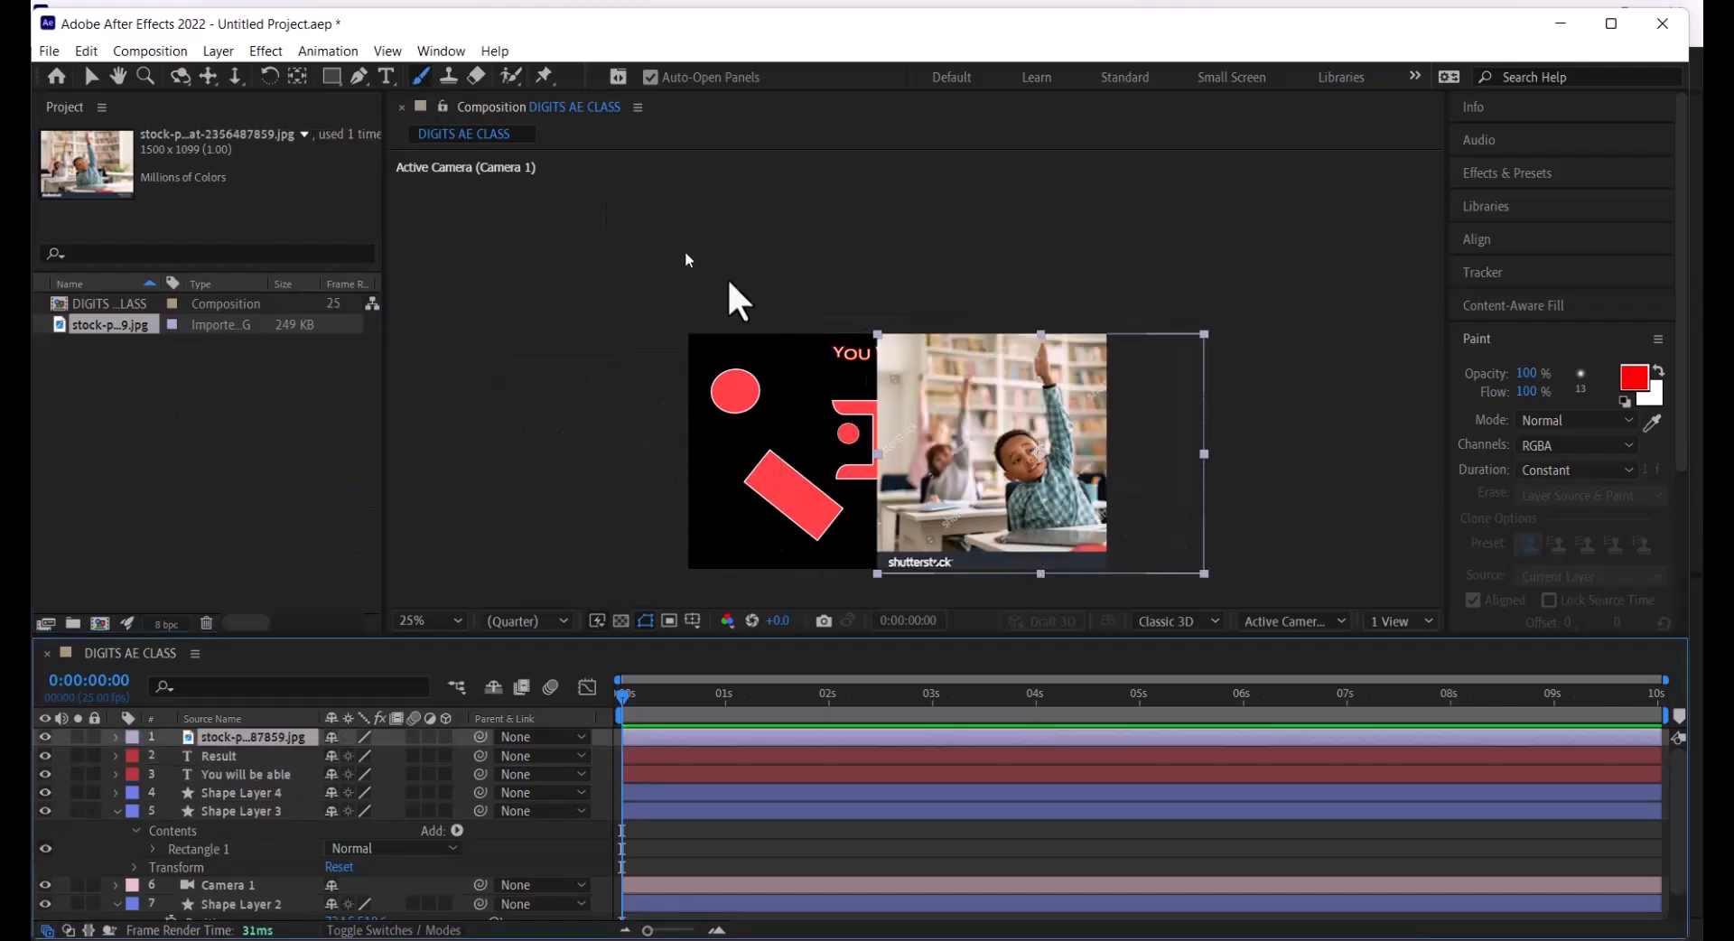
# Open the photo layer in its own viewer, try a freehand red brush stroke over the boy, and undo it
pyautogui.click(1051, 420)
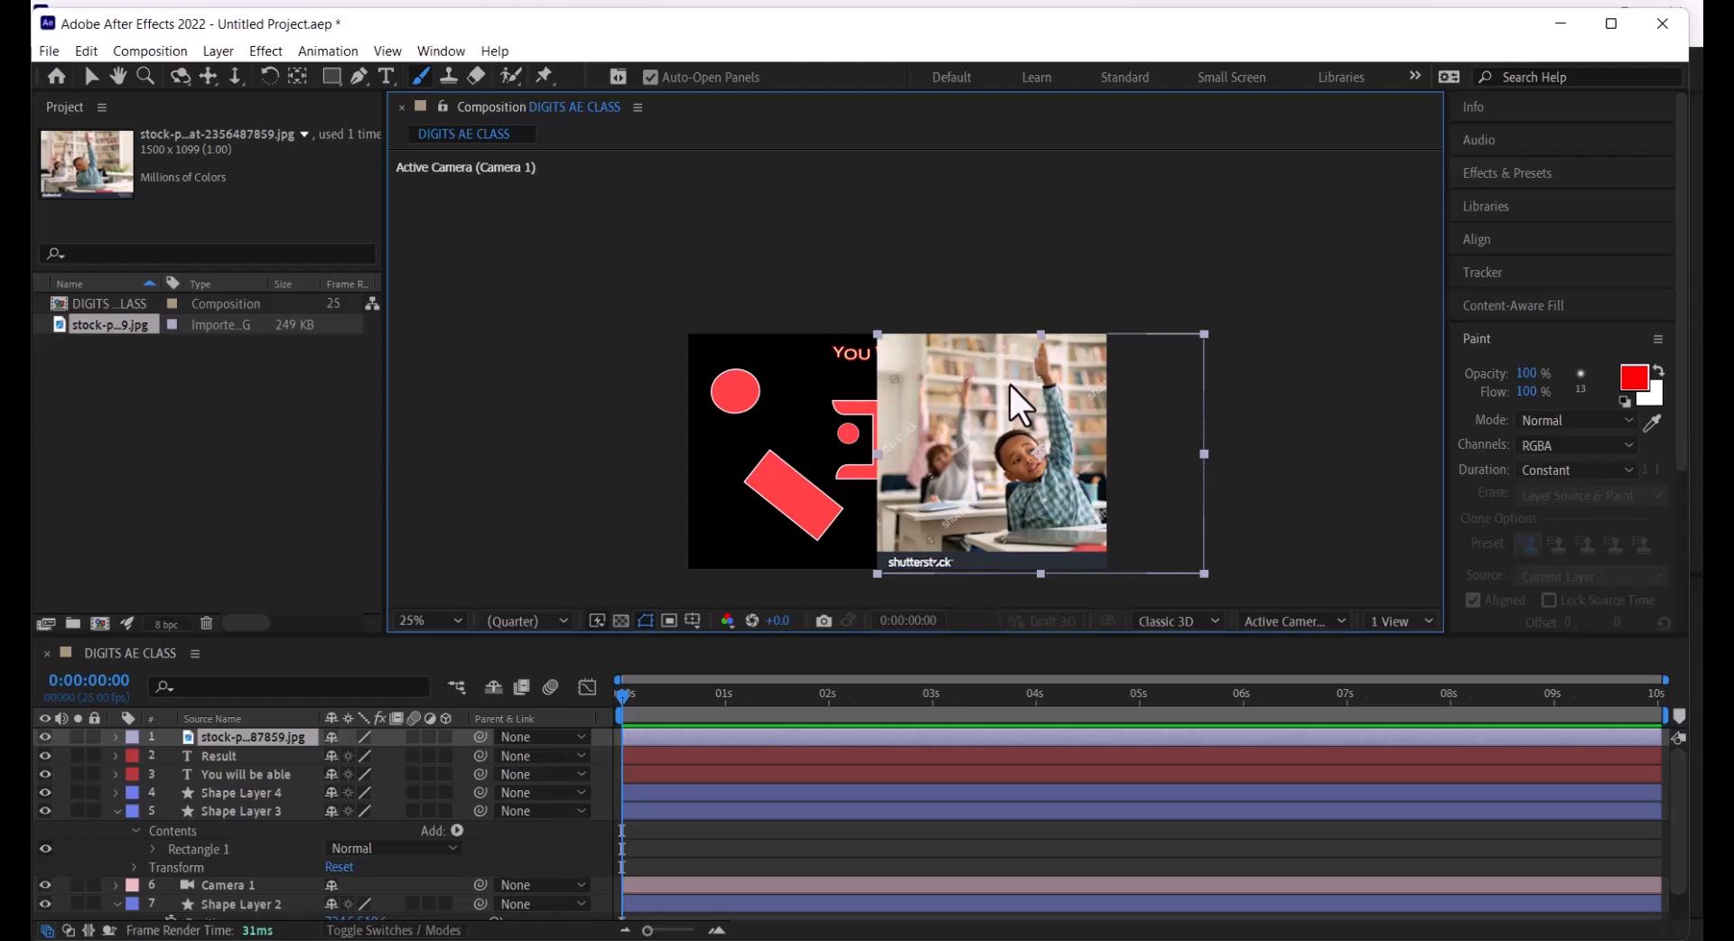
pyautogui.doubleClick(968, 469)
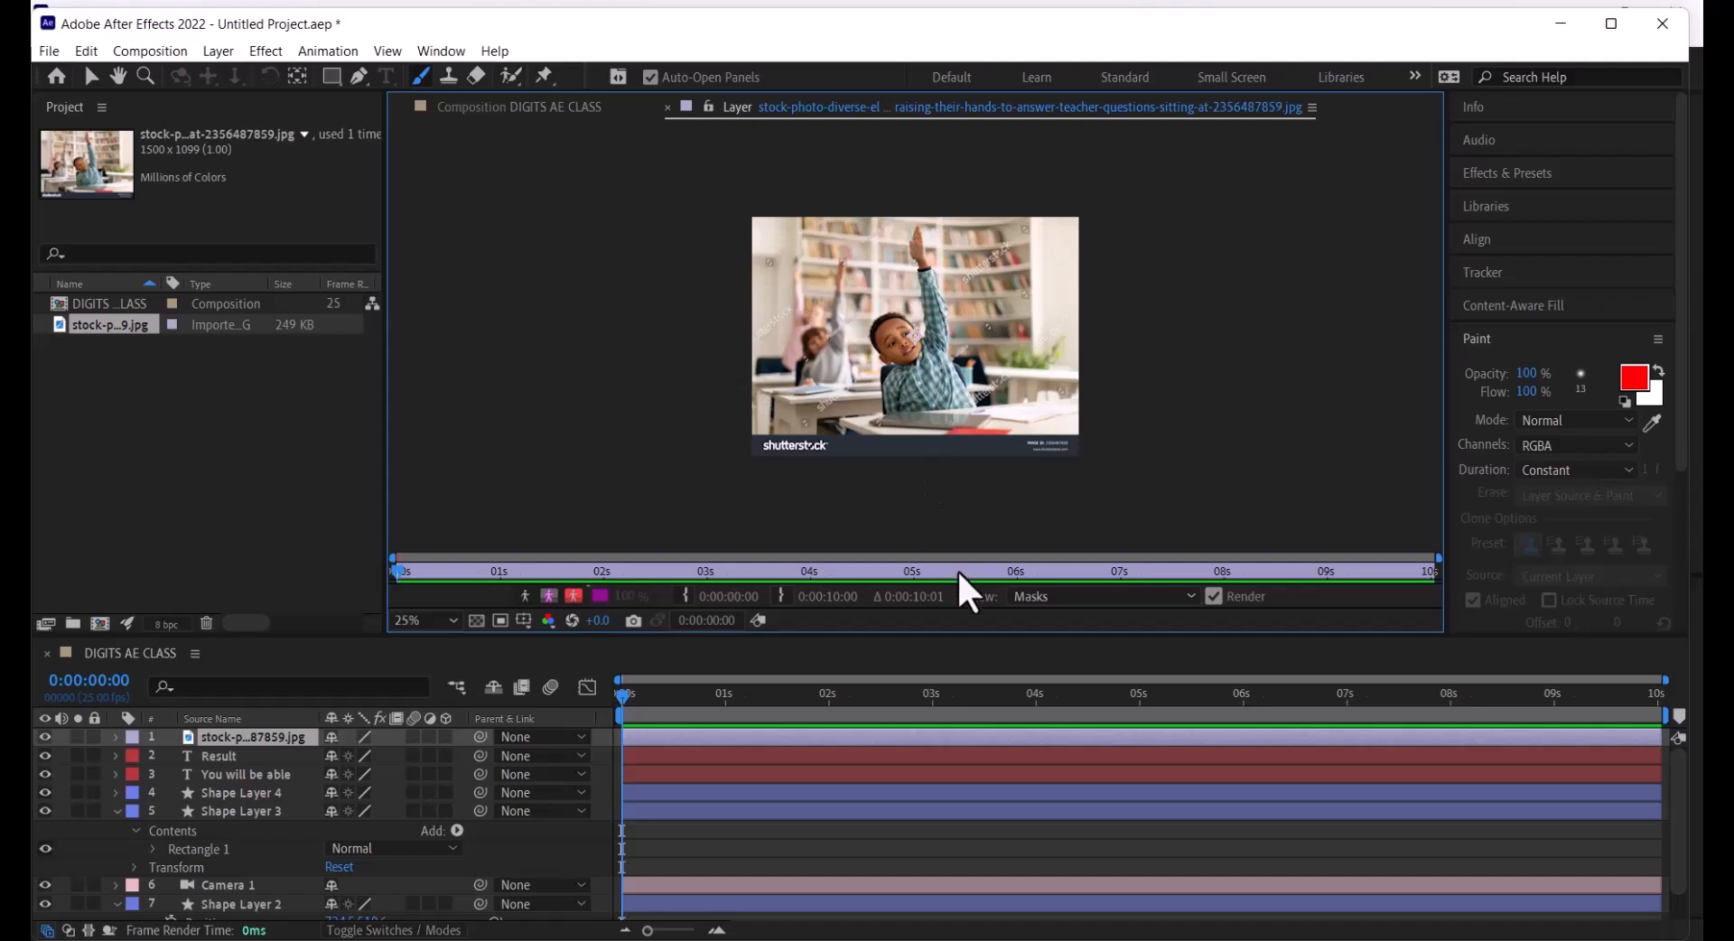
pyautogui.moveTo(901, 277)
pyautogui.mouseDown()
pyautogui.moveTo(842, 298)
pyautogui.moveTo(922, 287)
pyautogui.moveTo(950, 311)
pyautogui.moveTo(946, 342)
pyautogui.moveTo(1013, 342)
pyautogui.moveTo(1014, 298)
pyautogui.moveTo(1013, 348)
pyautogui.moveTo(943, 271)
pyautogui.moveTo(839, 289)
pyautogui.moveTo(833, 245)
pyautogui.mouseUp()
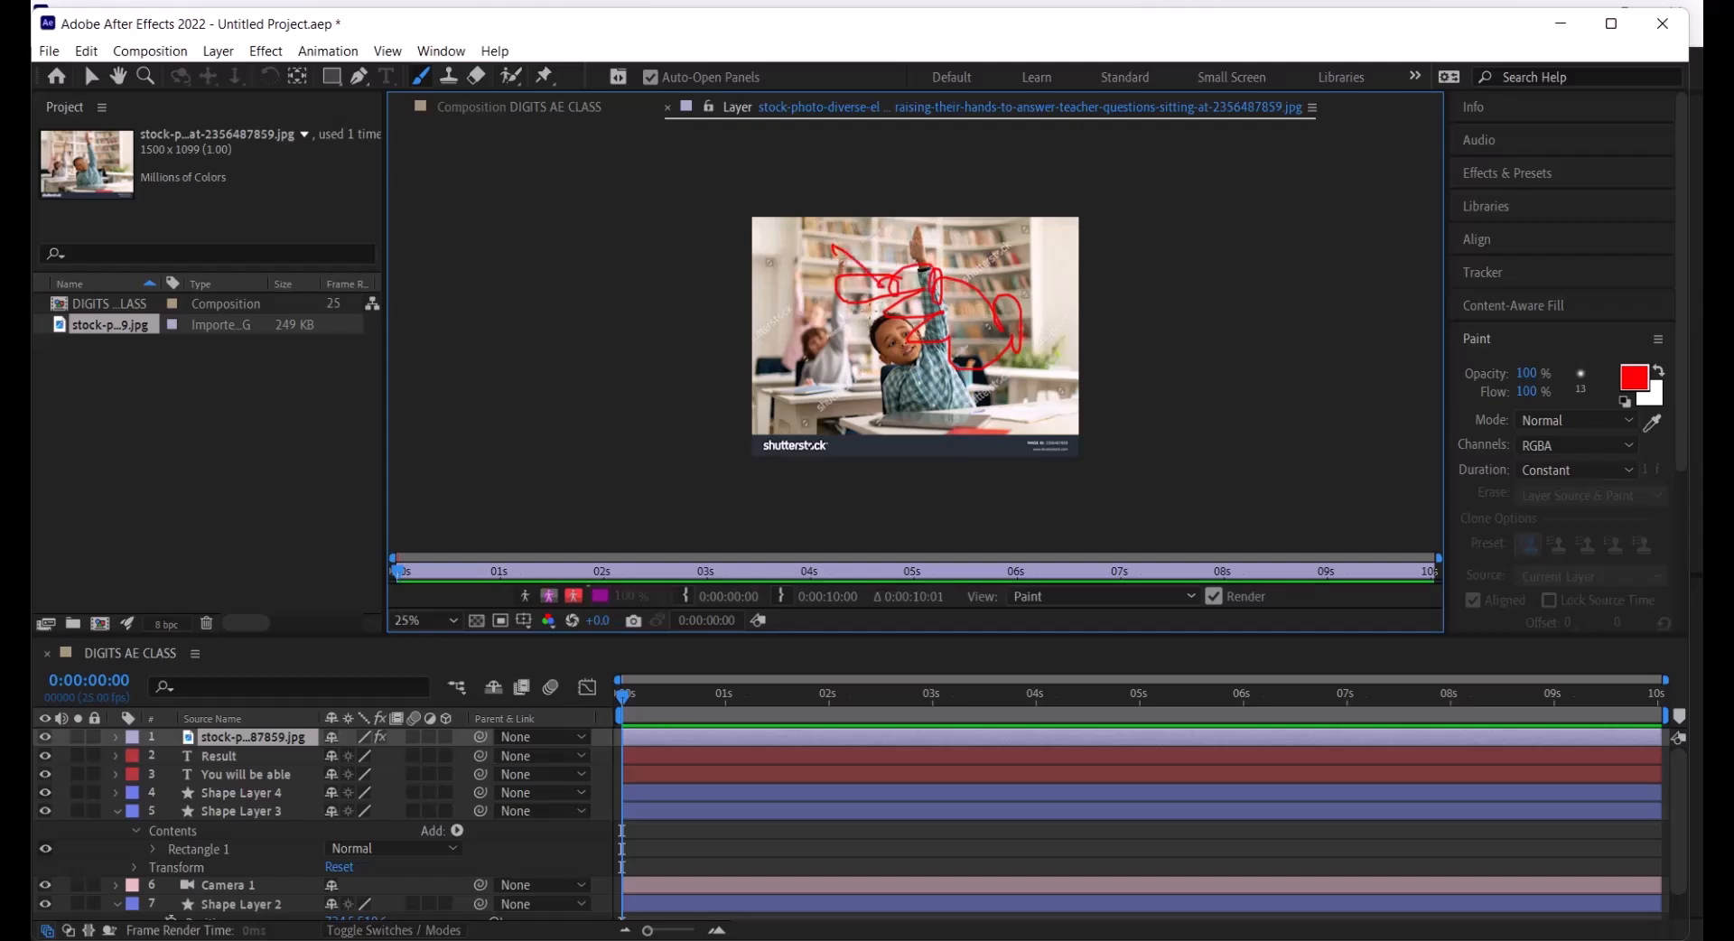
pyautogui.hotkey('ctrl', 'z')
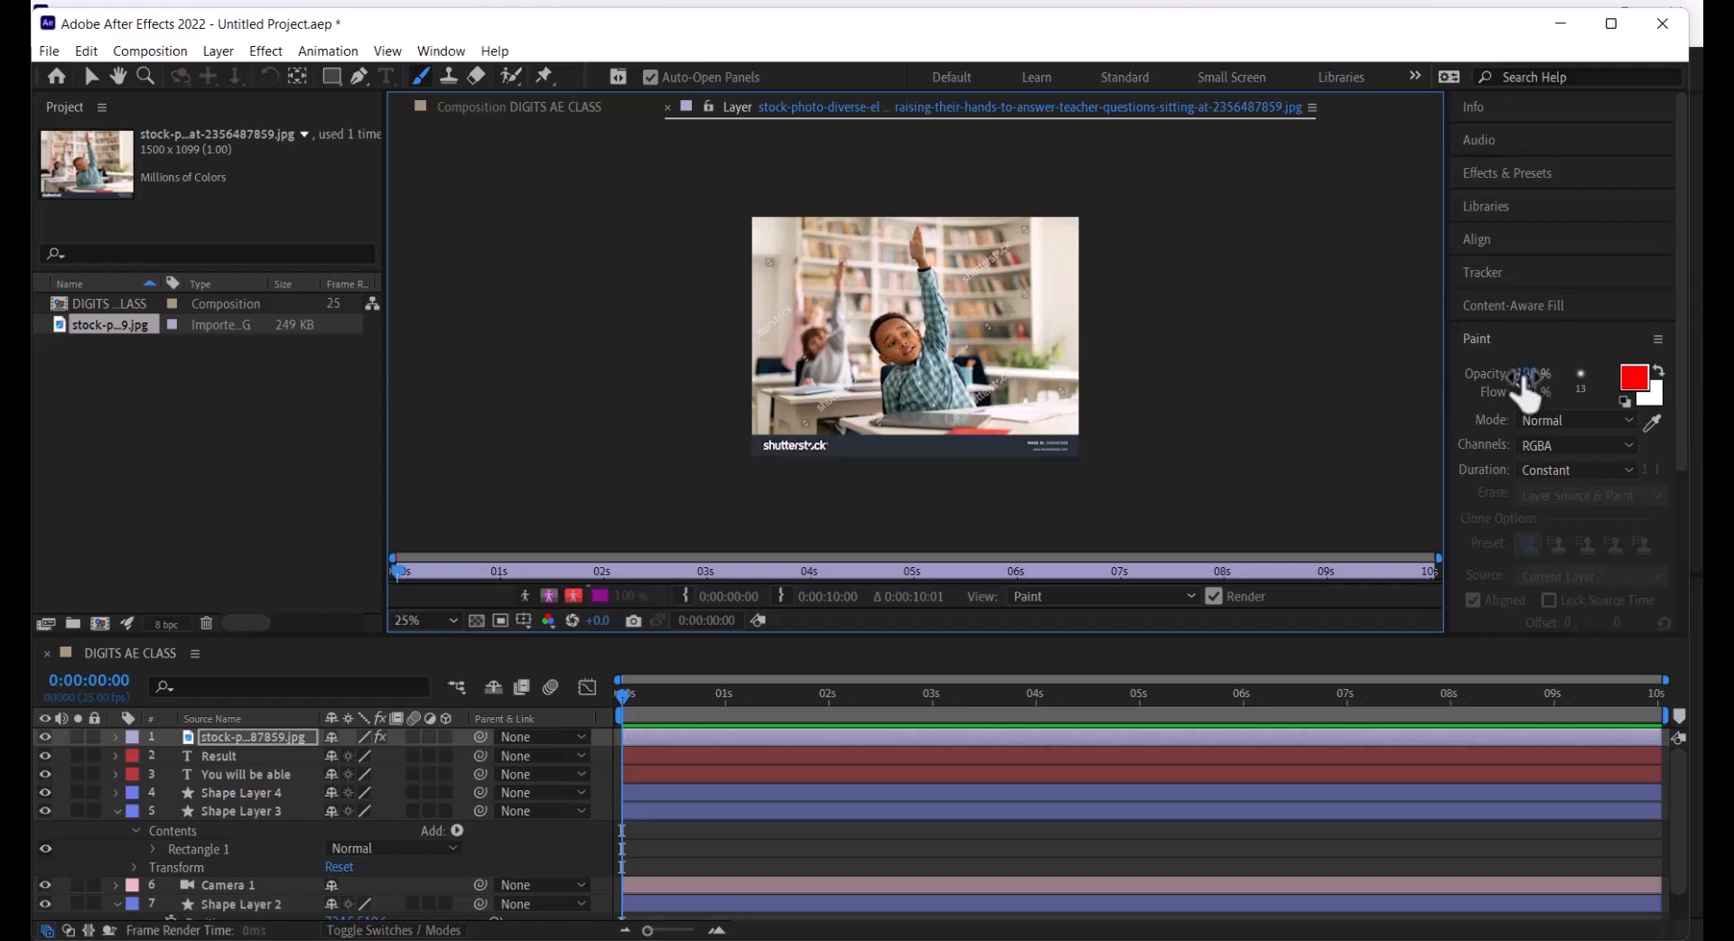
pyautogui.click(1571, 451)
pyautogui.click(1577, 459)
pyautogui.click(1575, 443)
pyautogui.click(1566, 444)
# Choose the hard round 13 px brush tip, check it in the paint settings, and show the brush presets again
pyautogui.click(422, 52)
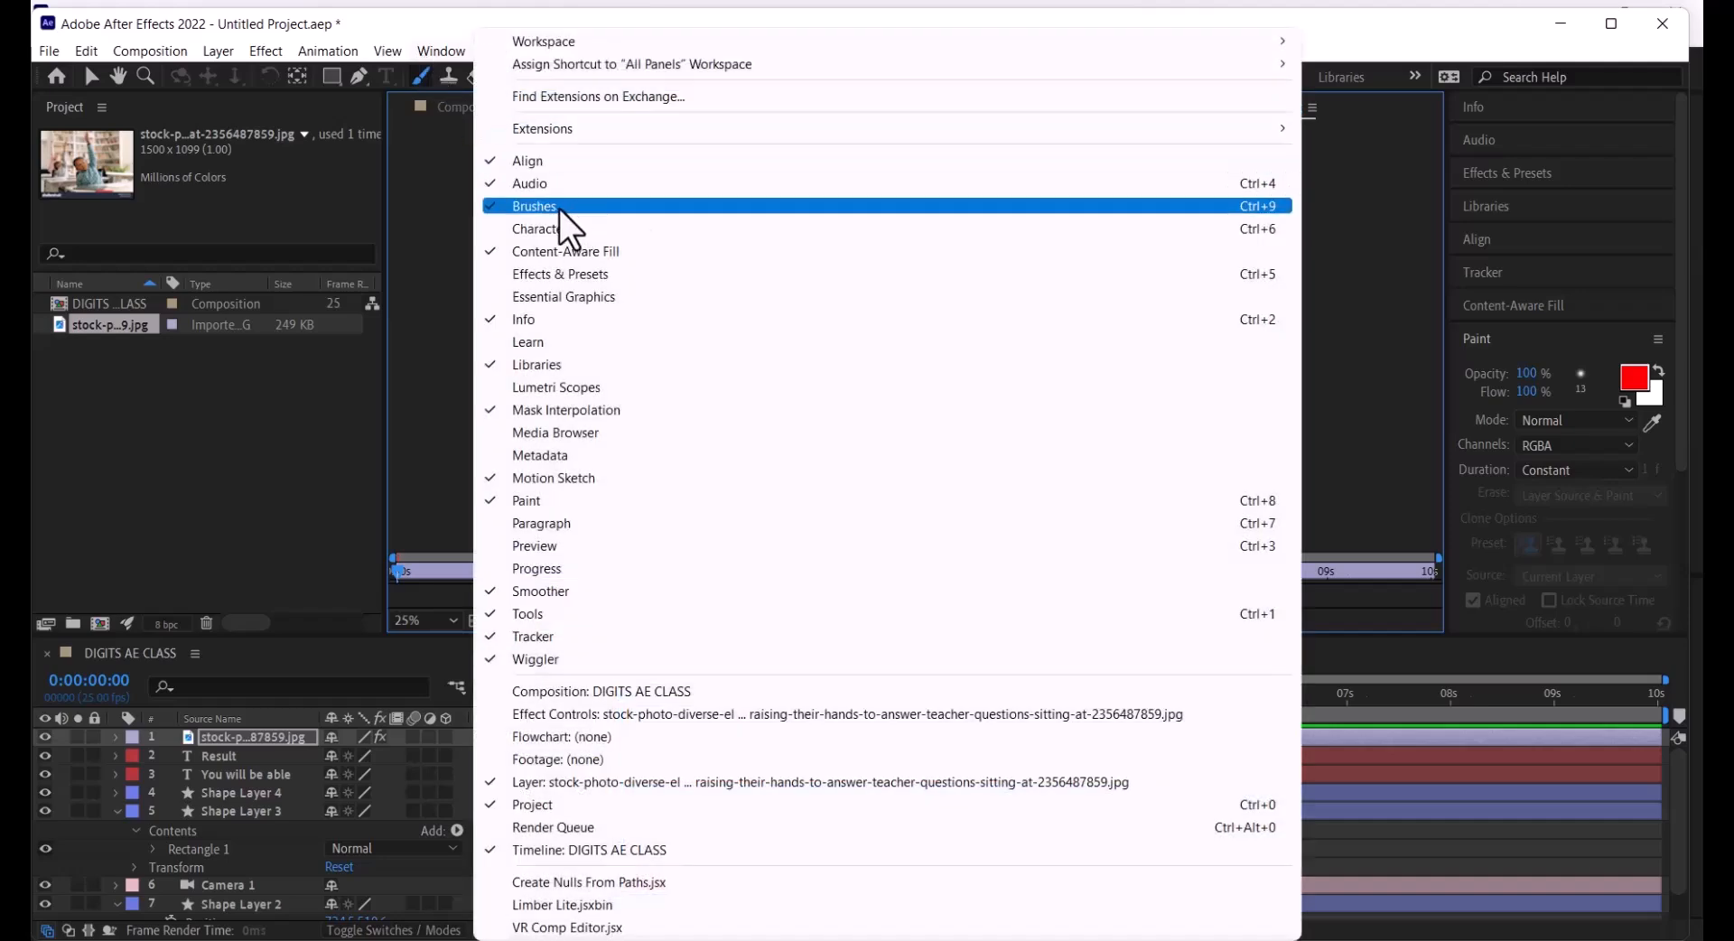
pyautogui.click(1390, 32)
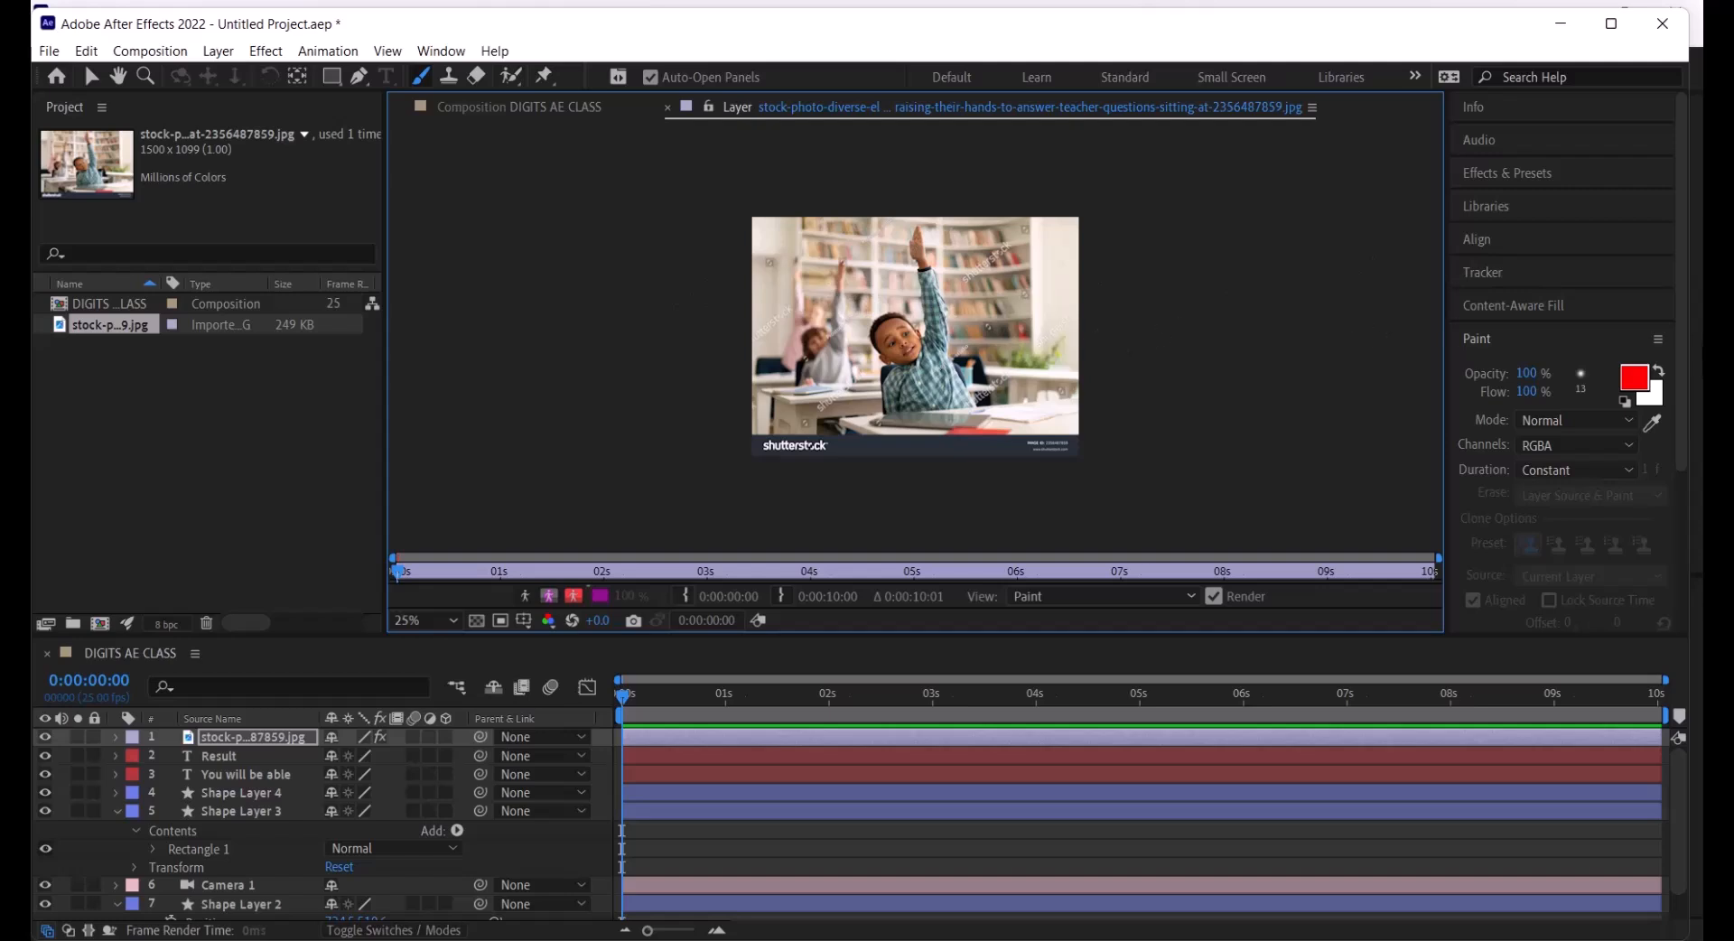
pyautogui.click(1490, 336)
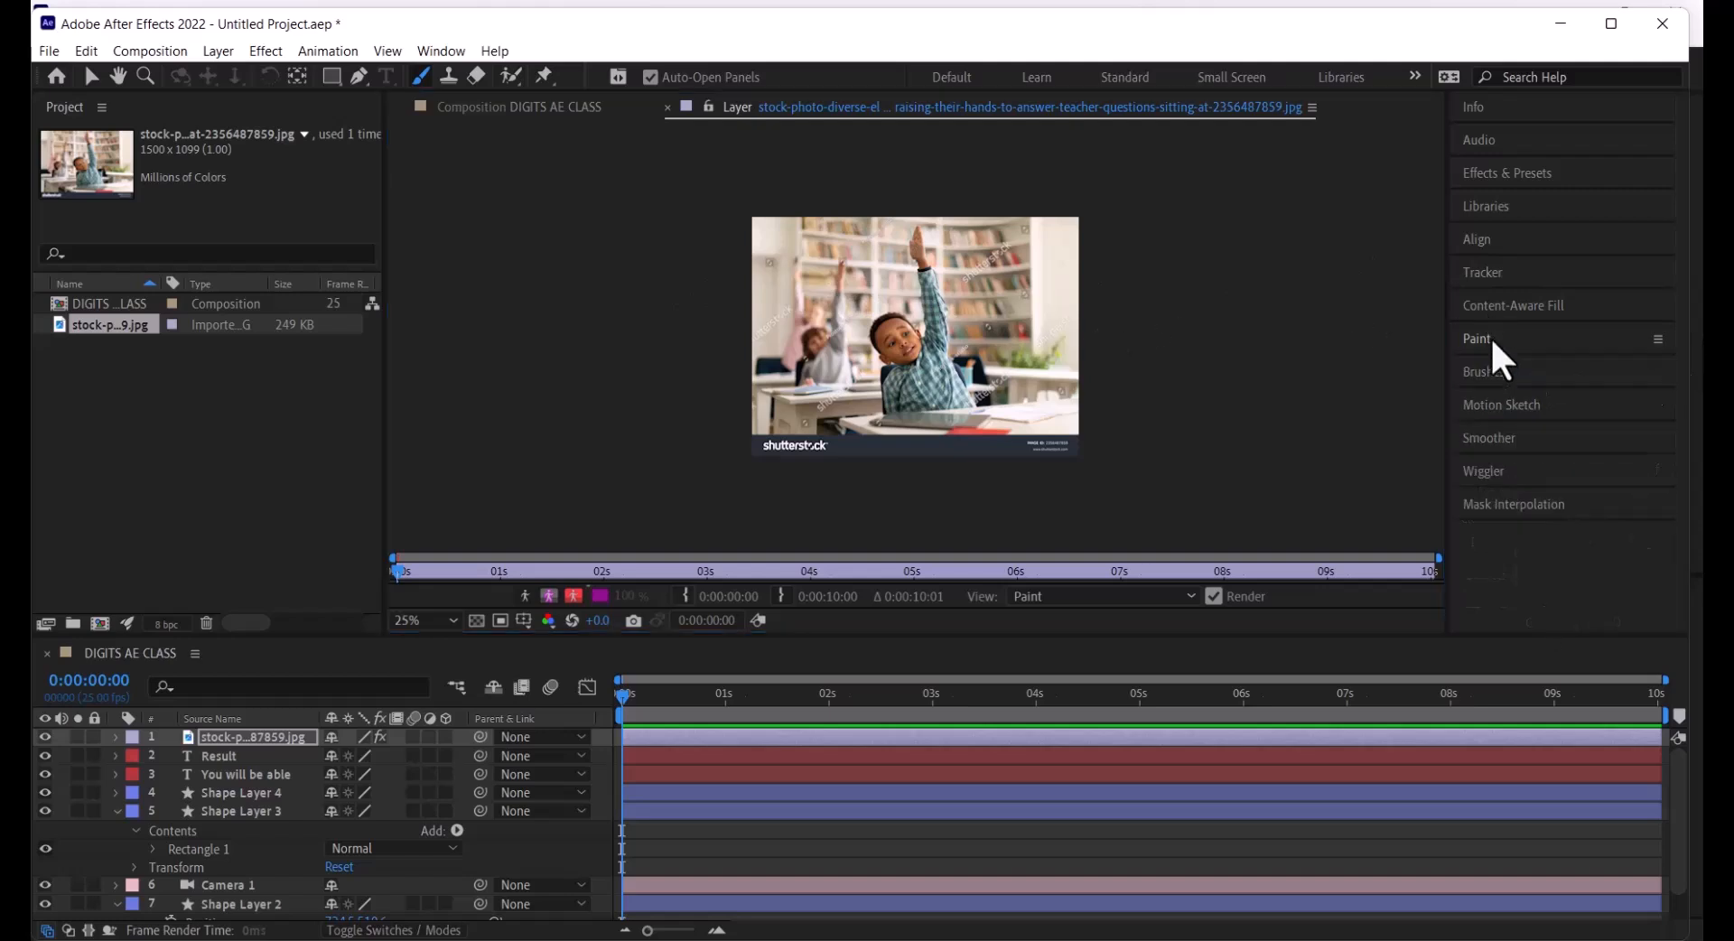
pyautogui.click(1506, 372)
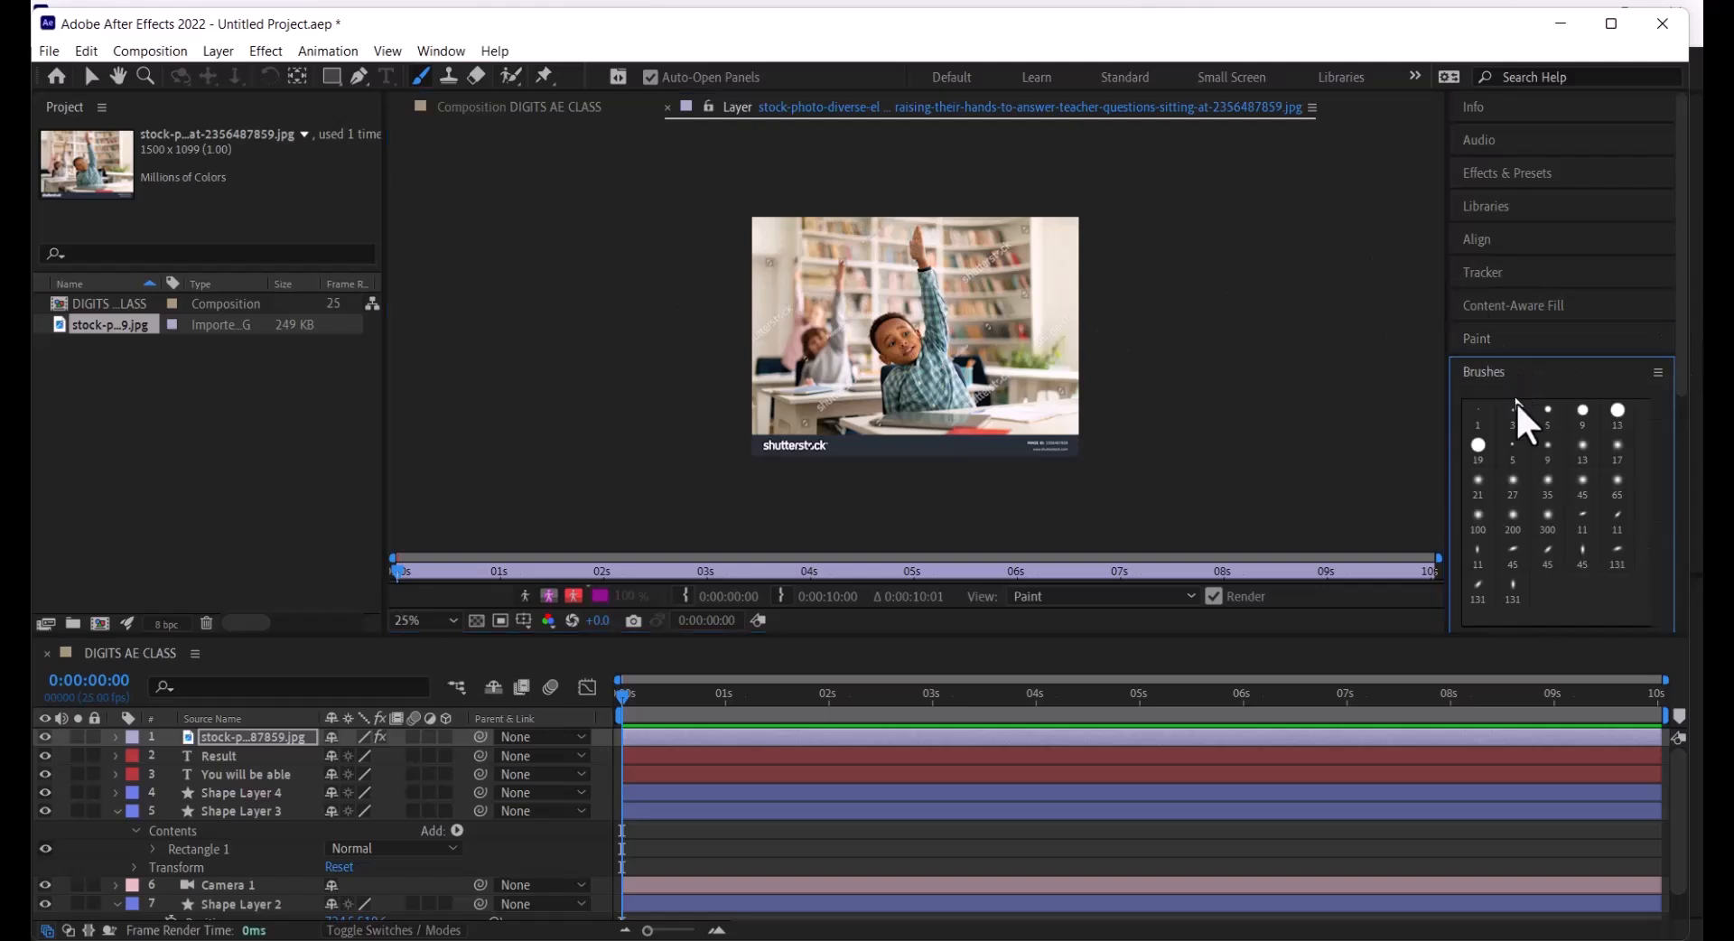
pyautogui.click(1616, 411)
pyautogui.click(1547, 339)
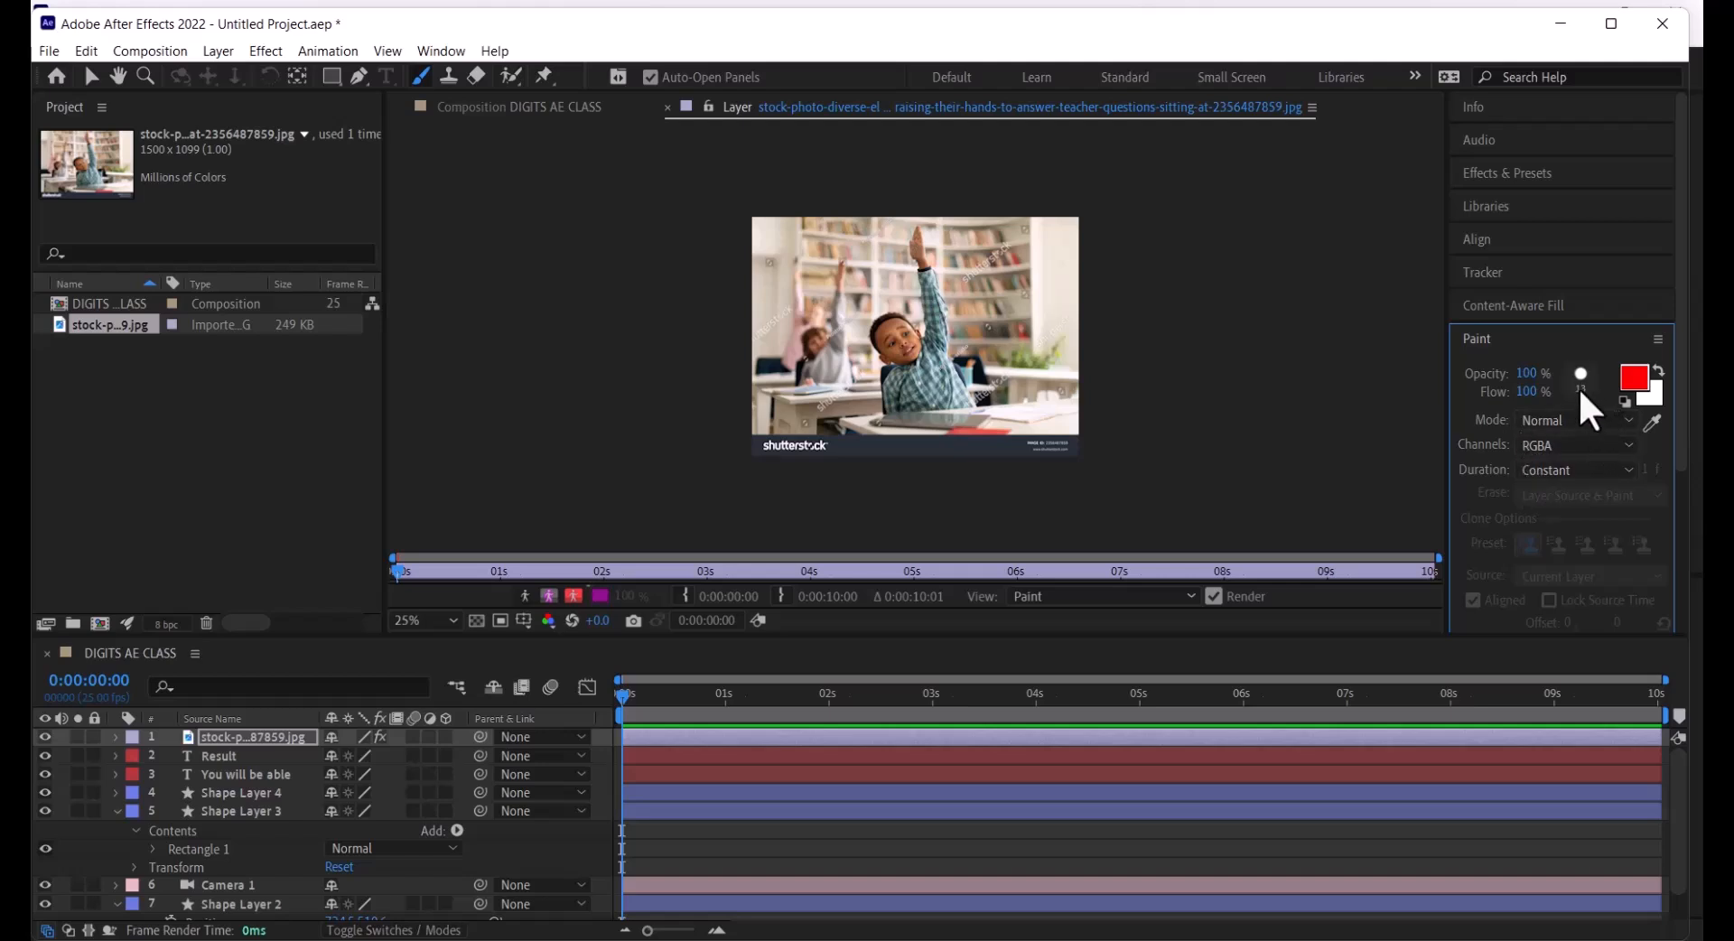
pyautogui.click(1579, 387)
pyautogui.click(1560, 330)
pyautogui.click(1579, 373)
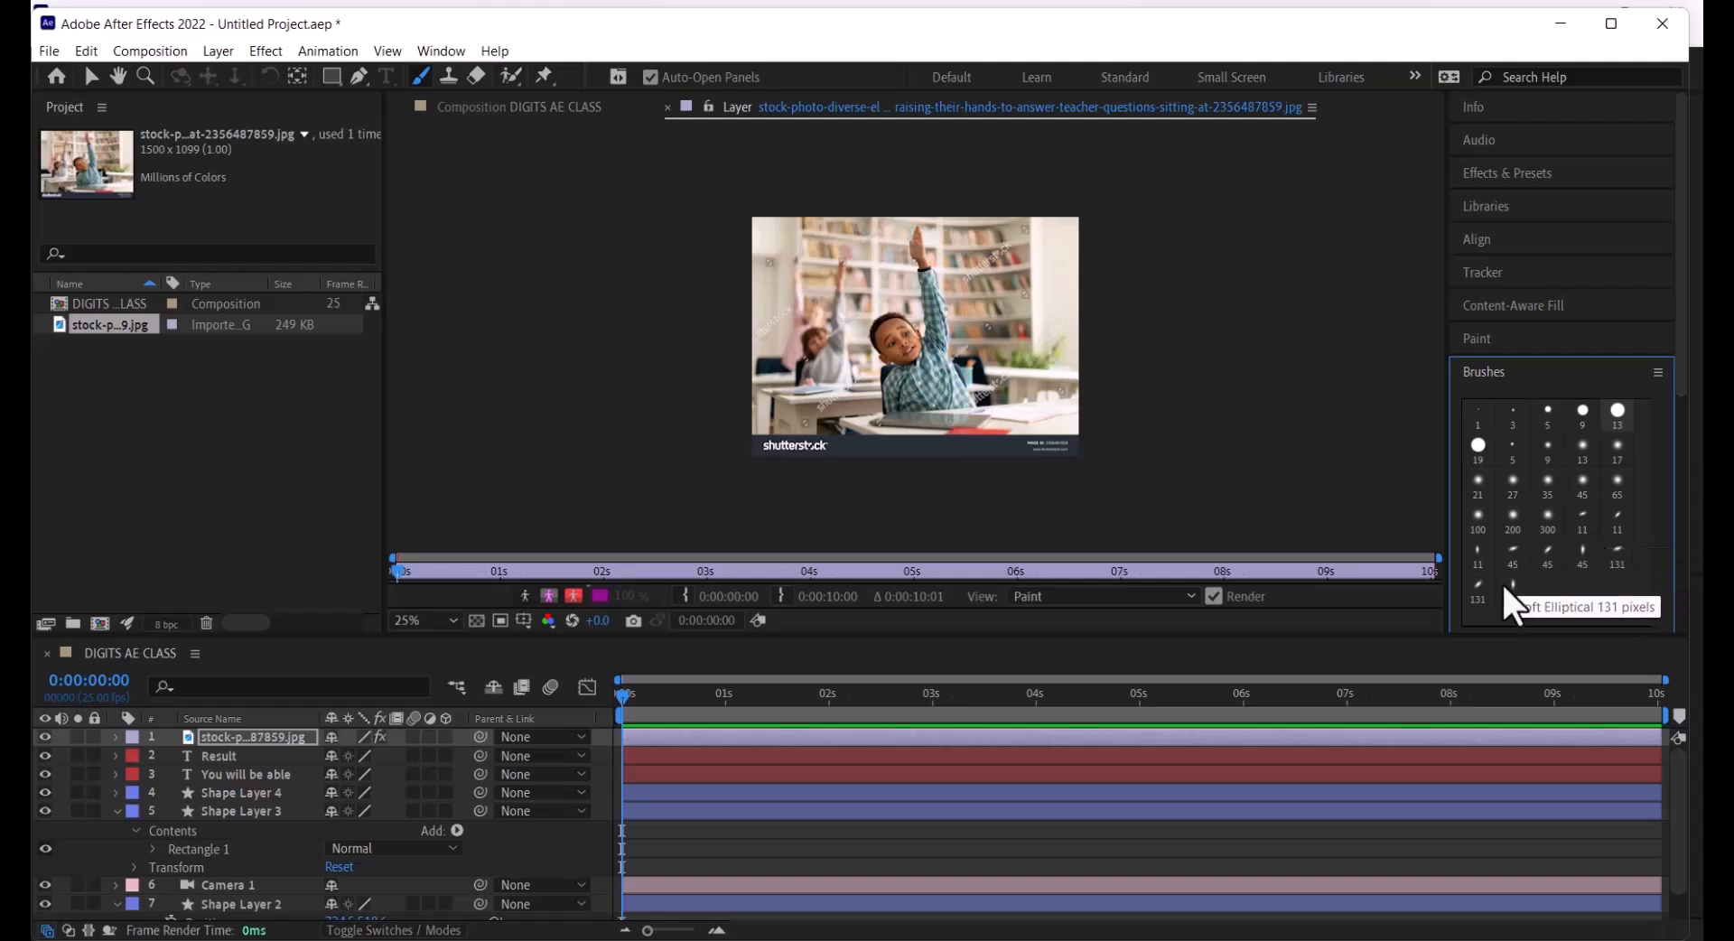
# Choose the soft round 21 px brush tip, check it in the paint settings, and return to the brush presets
pyautogui.click(1484, 501)
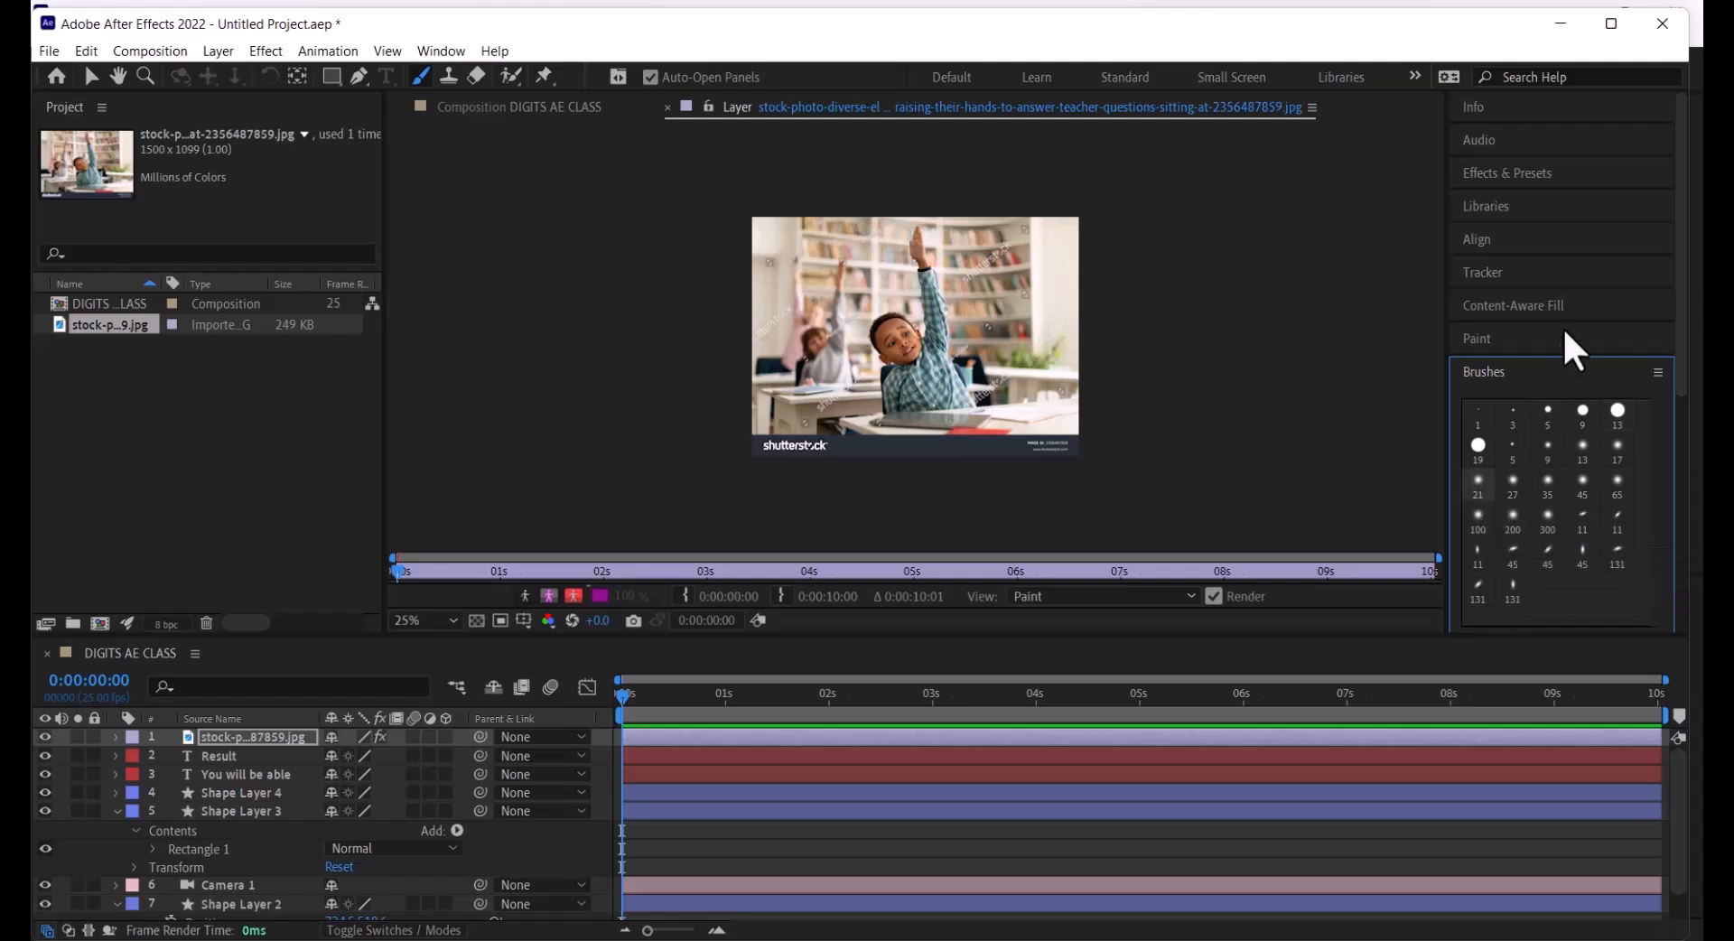
pyautogui.click(1562, 338)
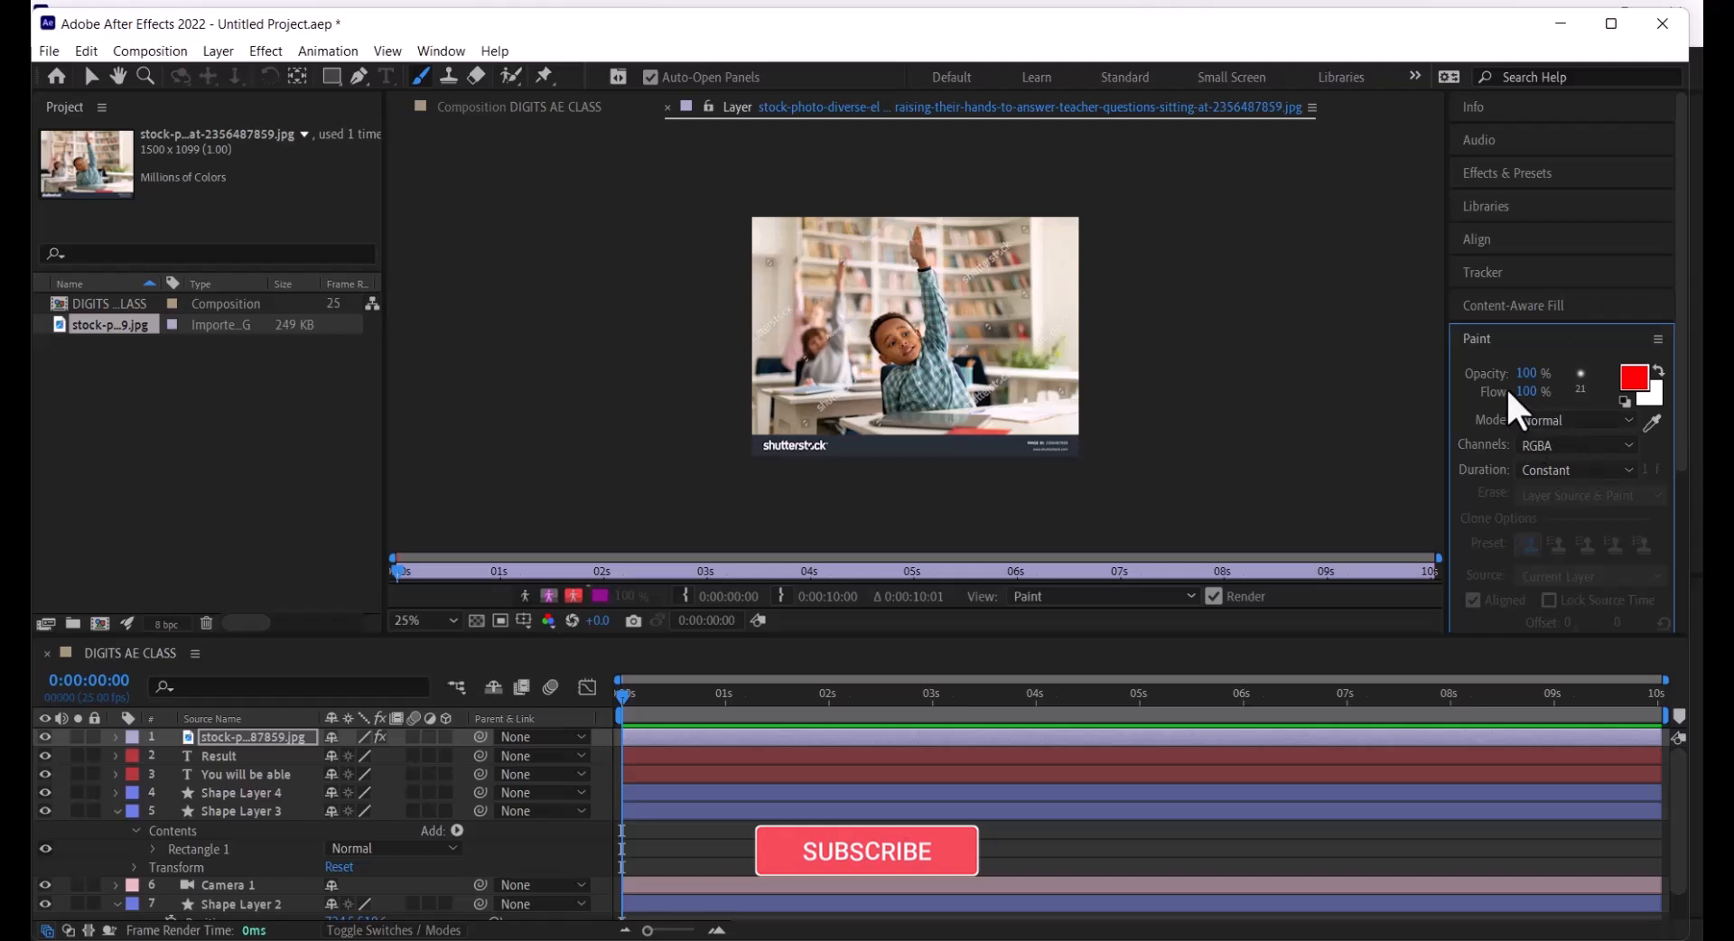
pyautogui.scroll(-2, 1555, 530)
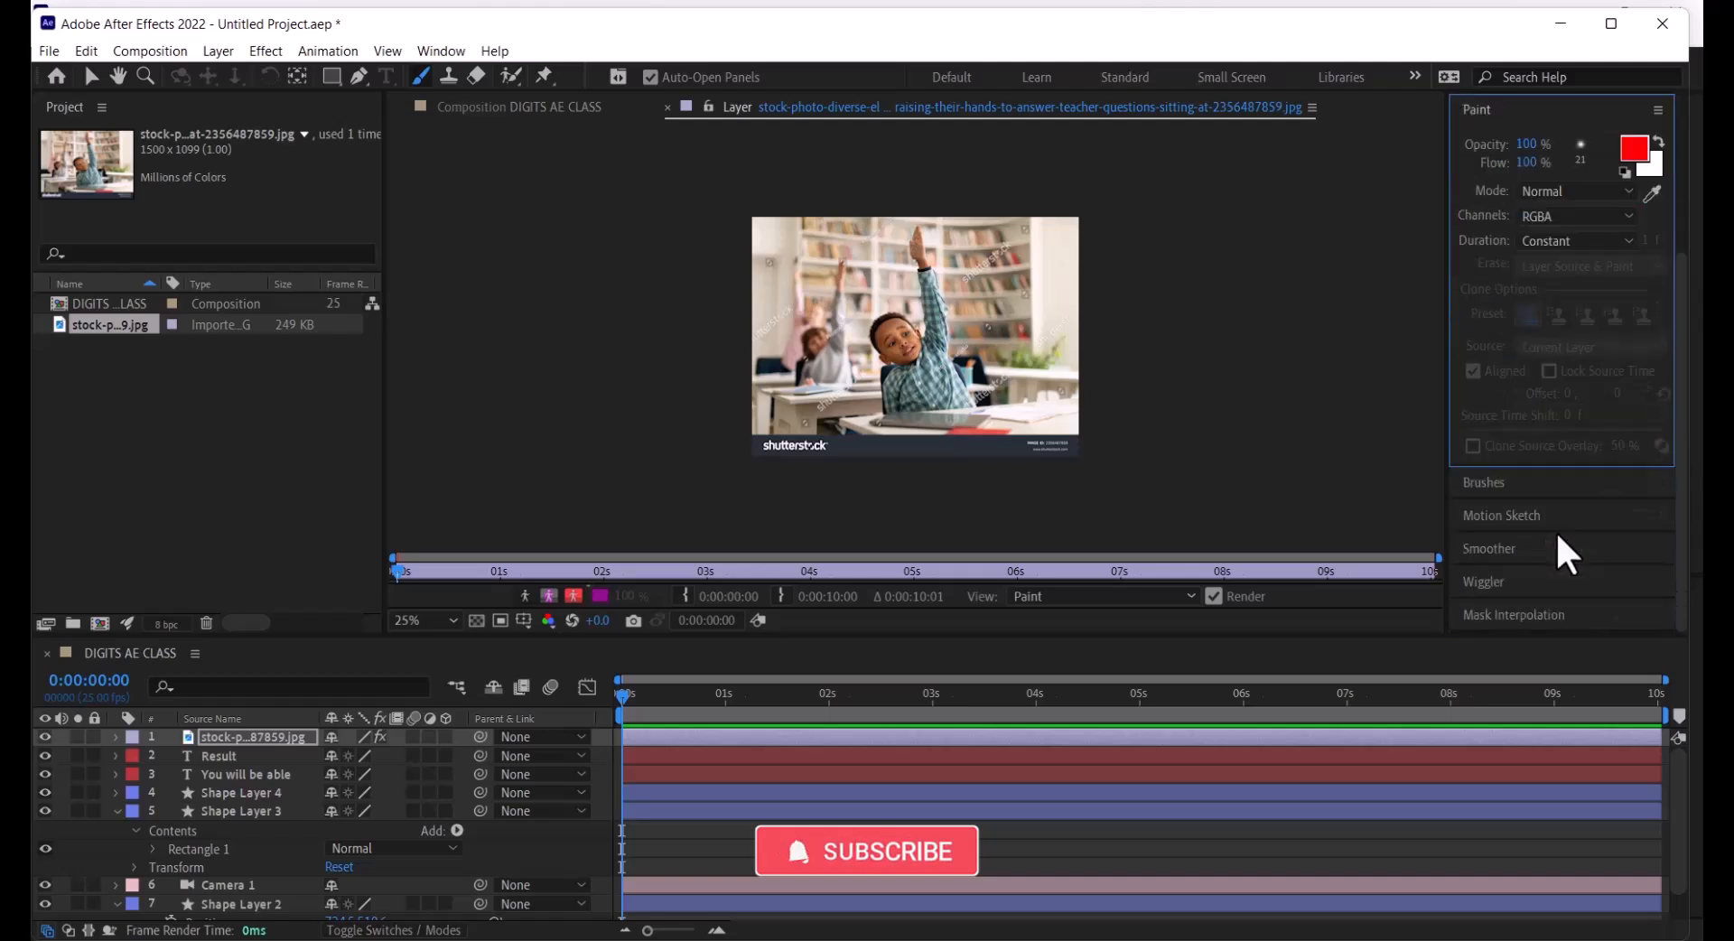
pyautogui.scroll(2, 1554, 522)
pyautogui.scroll(-2, 1553, 505)
pyautogui.click(1546, 482)
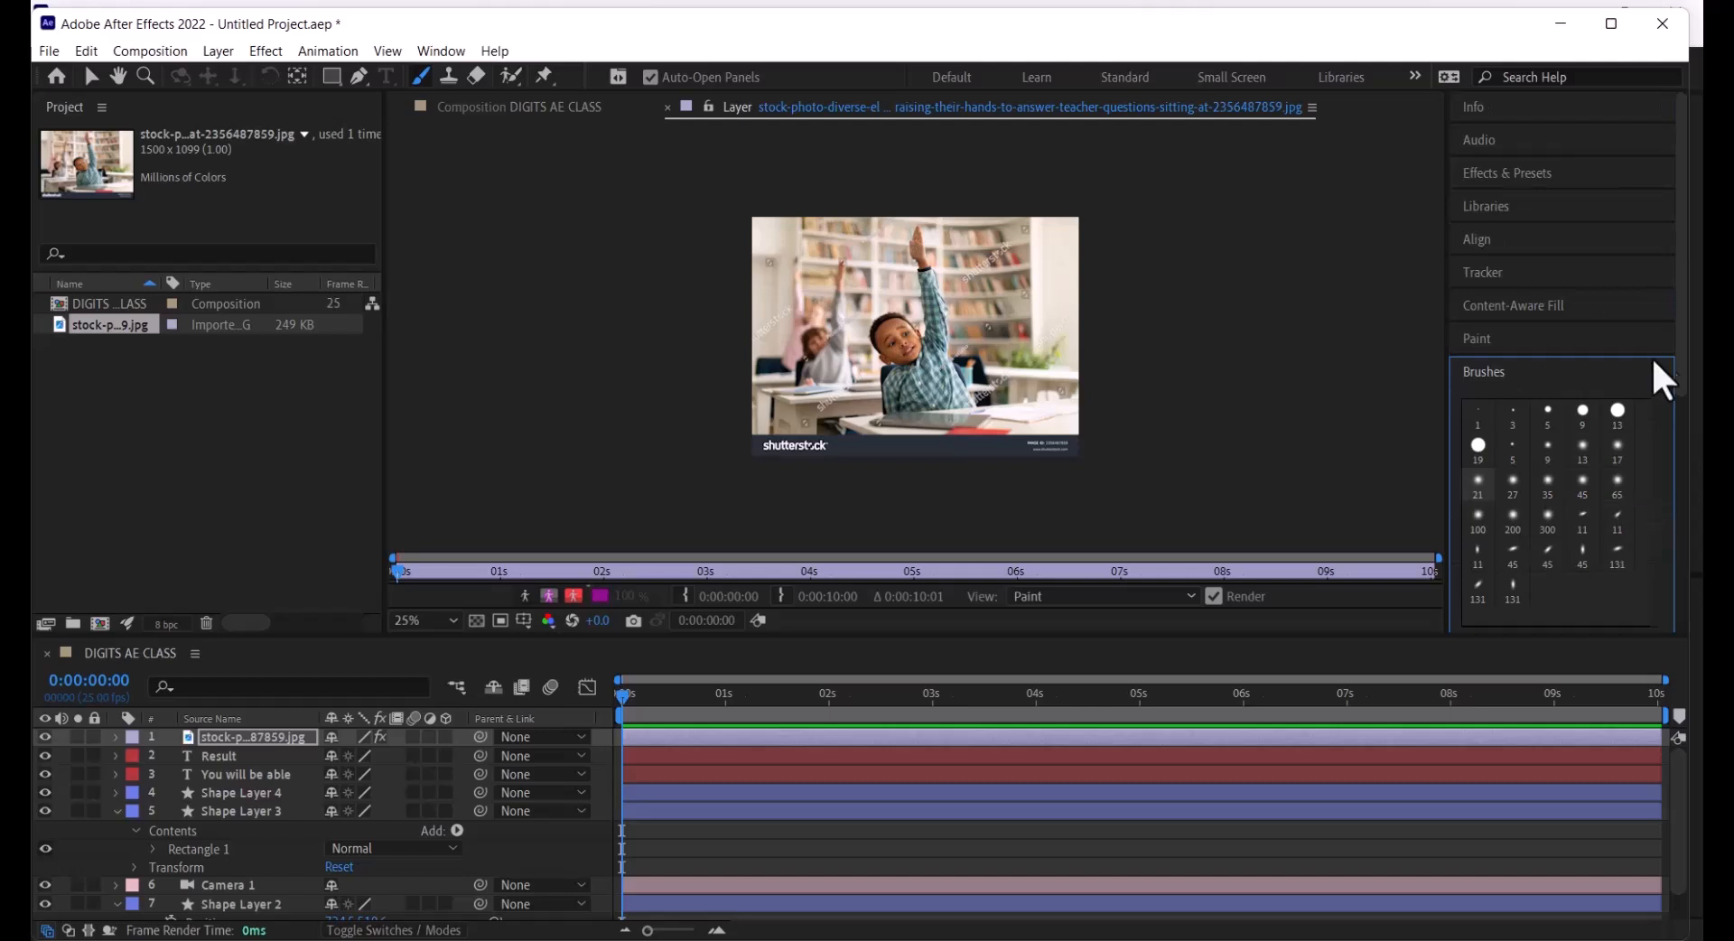
# Set the brush diameter to 158 px, try a soft red stroke over the bookshelf beside the boy, and undo it
pyautogui.scroll(-2, 1571, 506)
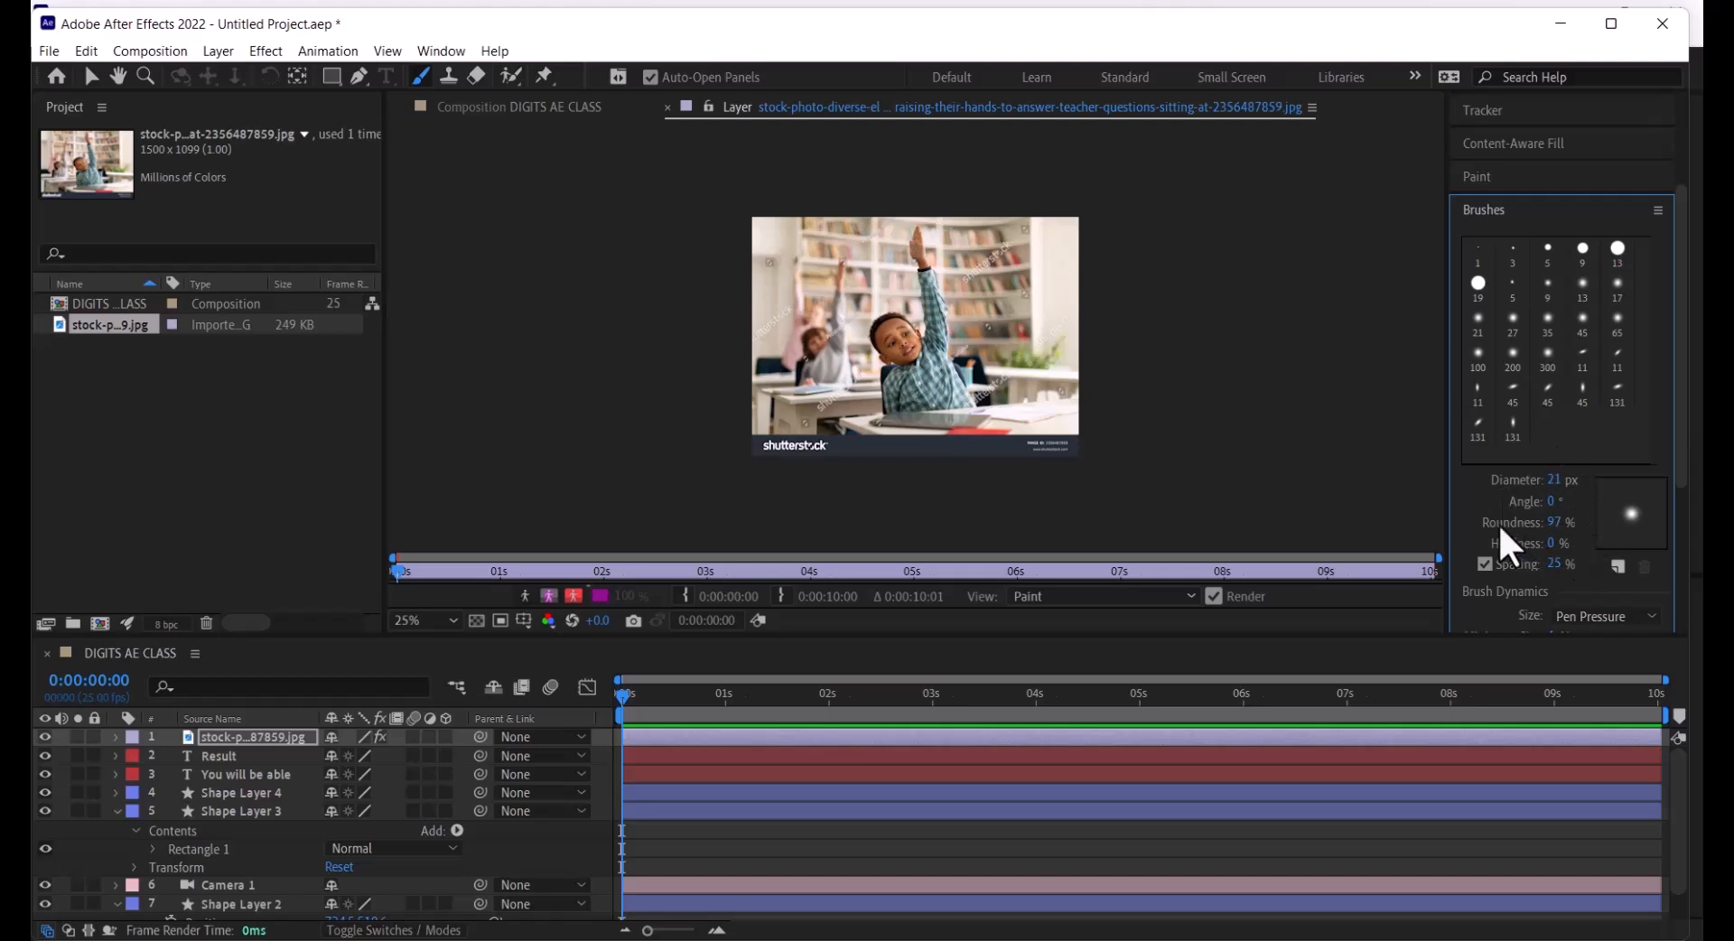
pyautogui.moveTo(1553, 479); pyautogui.dragTo(1685, 469)
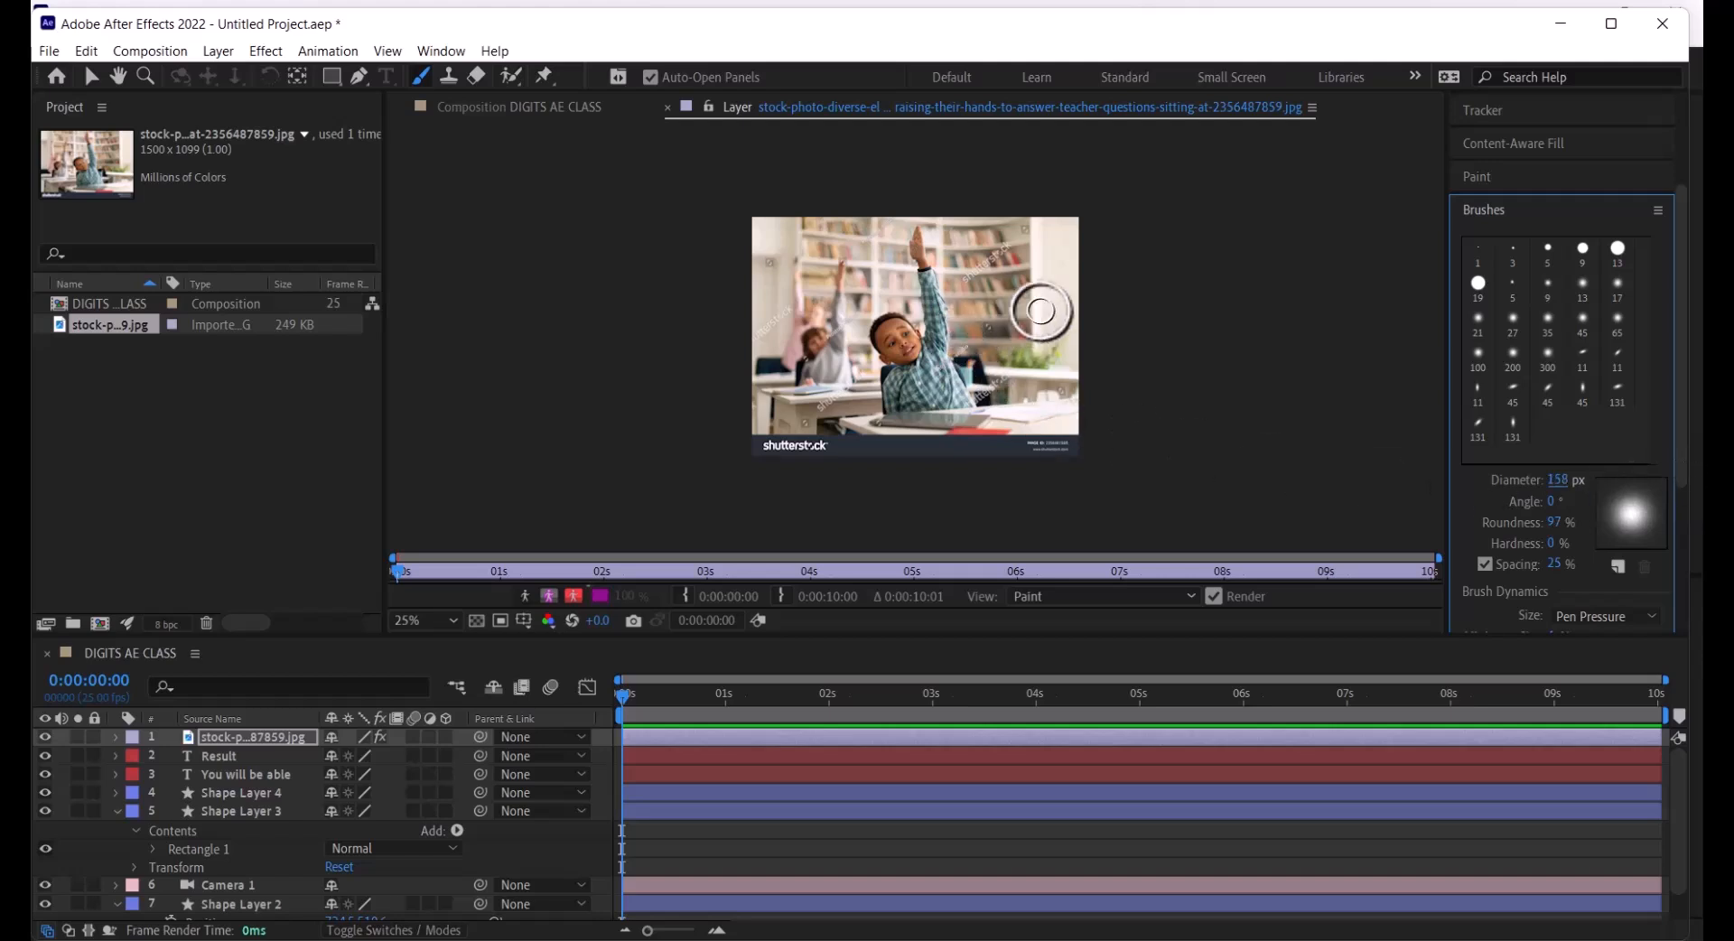
pyautogui.moveTo(1026, 279)
pyautogui.mouseDown()
pyautogui.moveTo(1060, 286)
pyautogui.moveTo(1028, 400)
pyautogui.moveTo(1048, 440)
pyautogui.mouseUp()
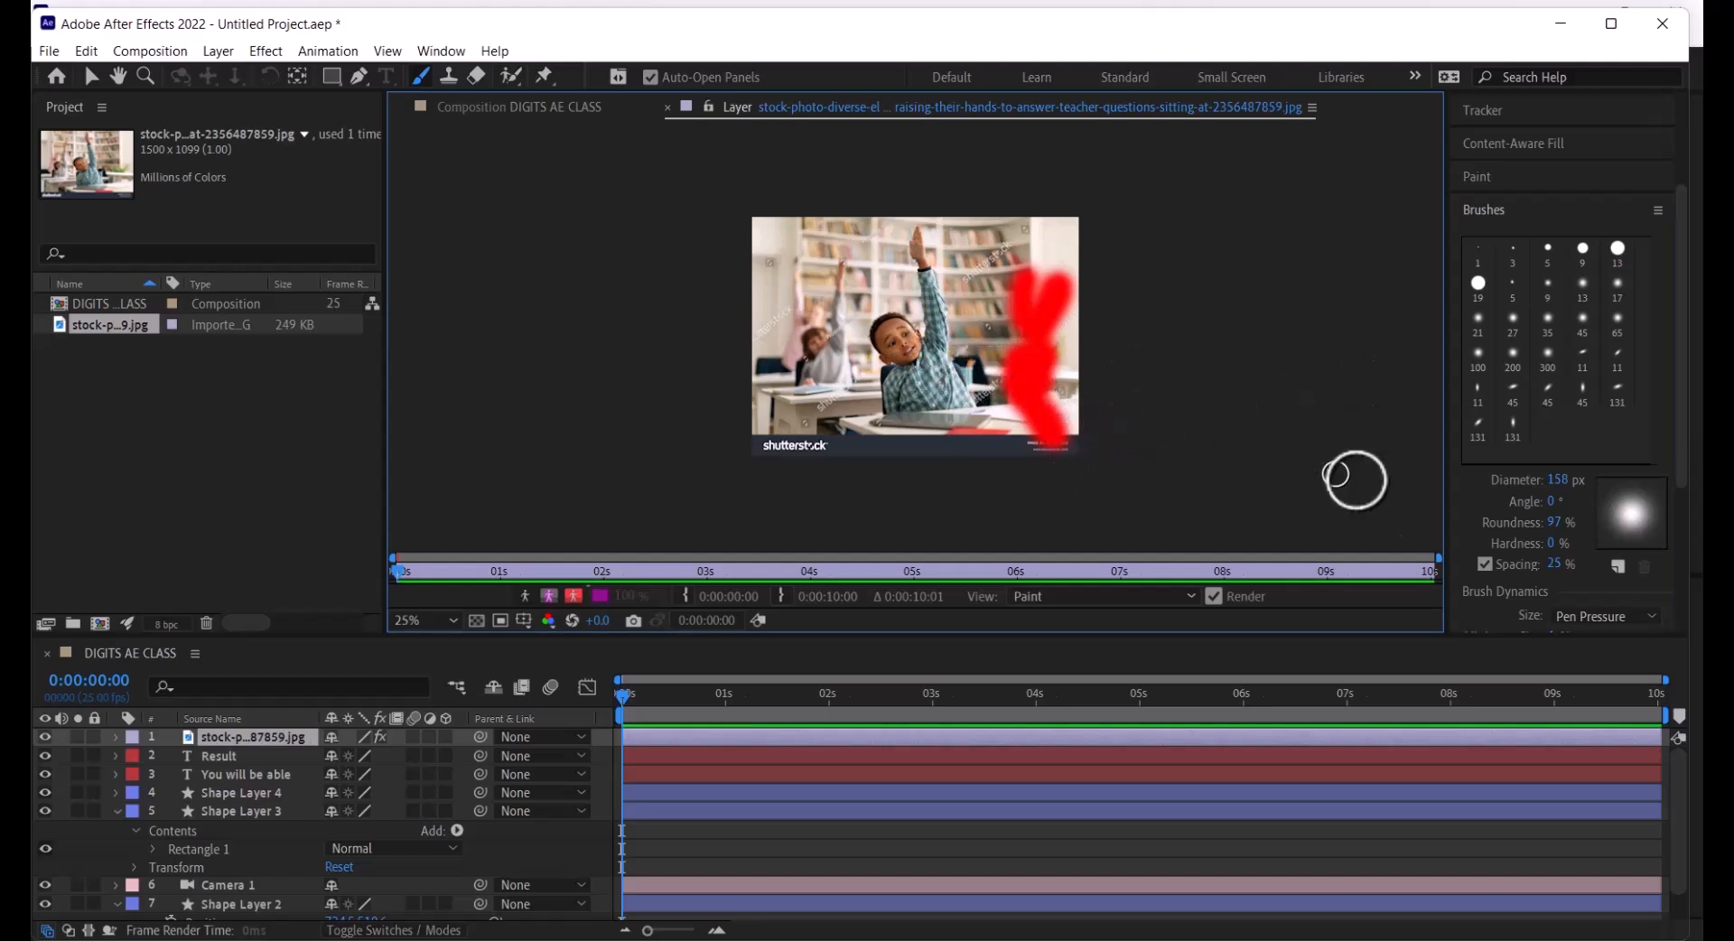
pyautogui.hotkey('ctrl', 'z')
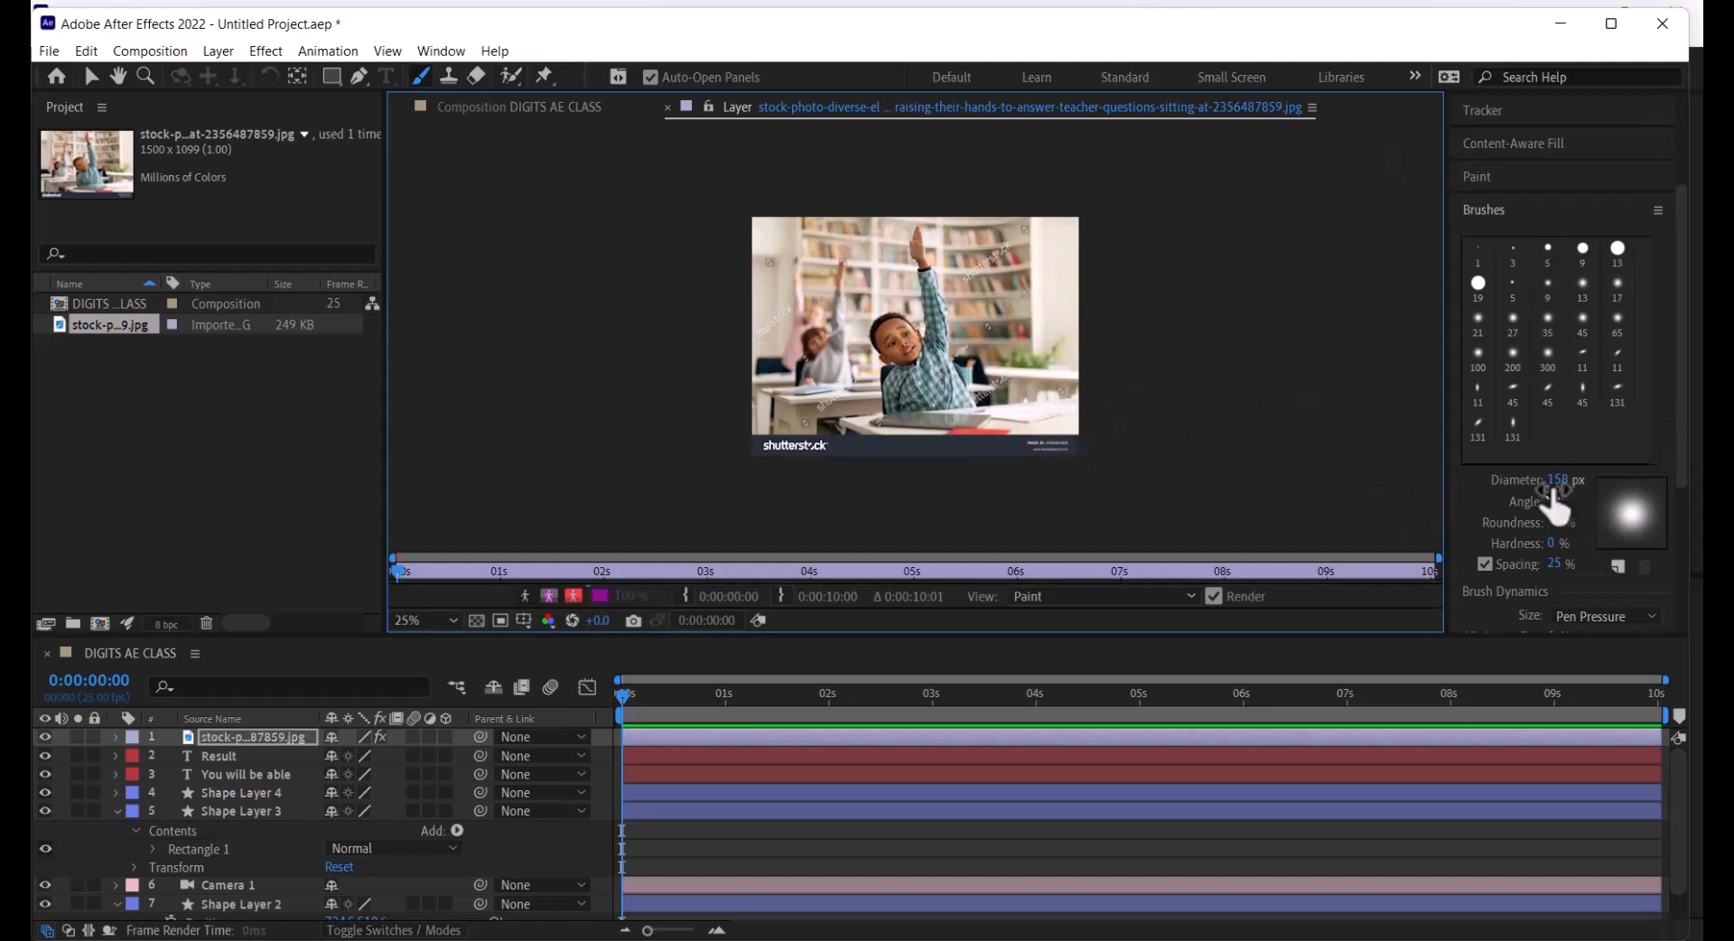
# Set the brush diameter to 147 px and paint a soft vertical red stroke along the photo's right edge
pyautogui.moveTo(1551, 484); pyautogui.dragTo(1534, 481)
pyautogui.moveTo(1059, 226); pyautogui.dragTo(1063, 456)
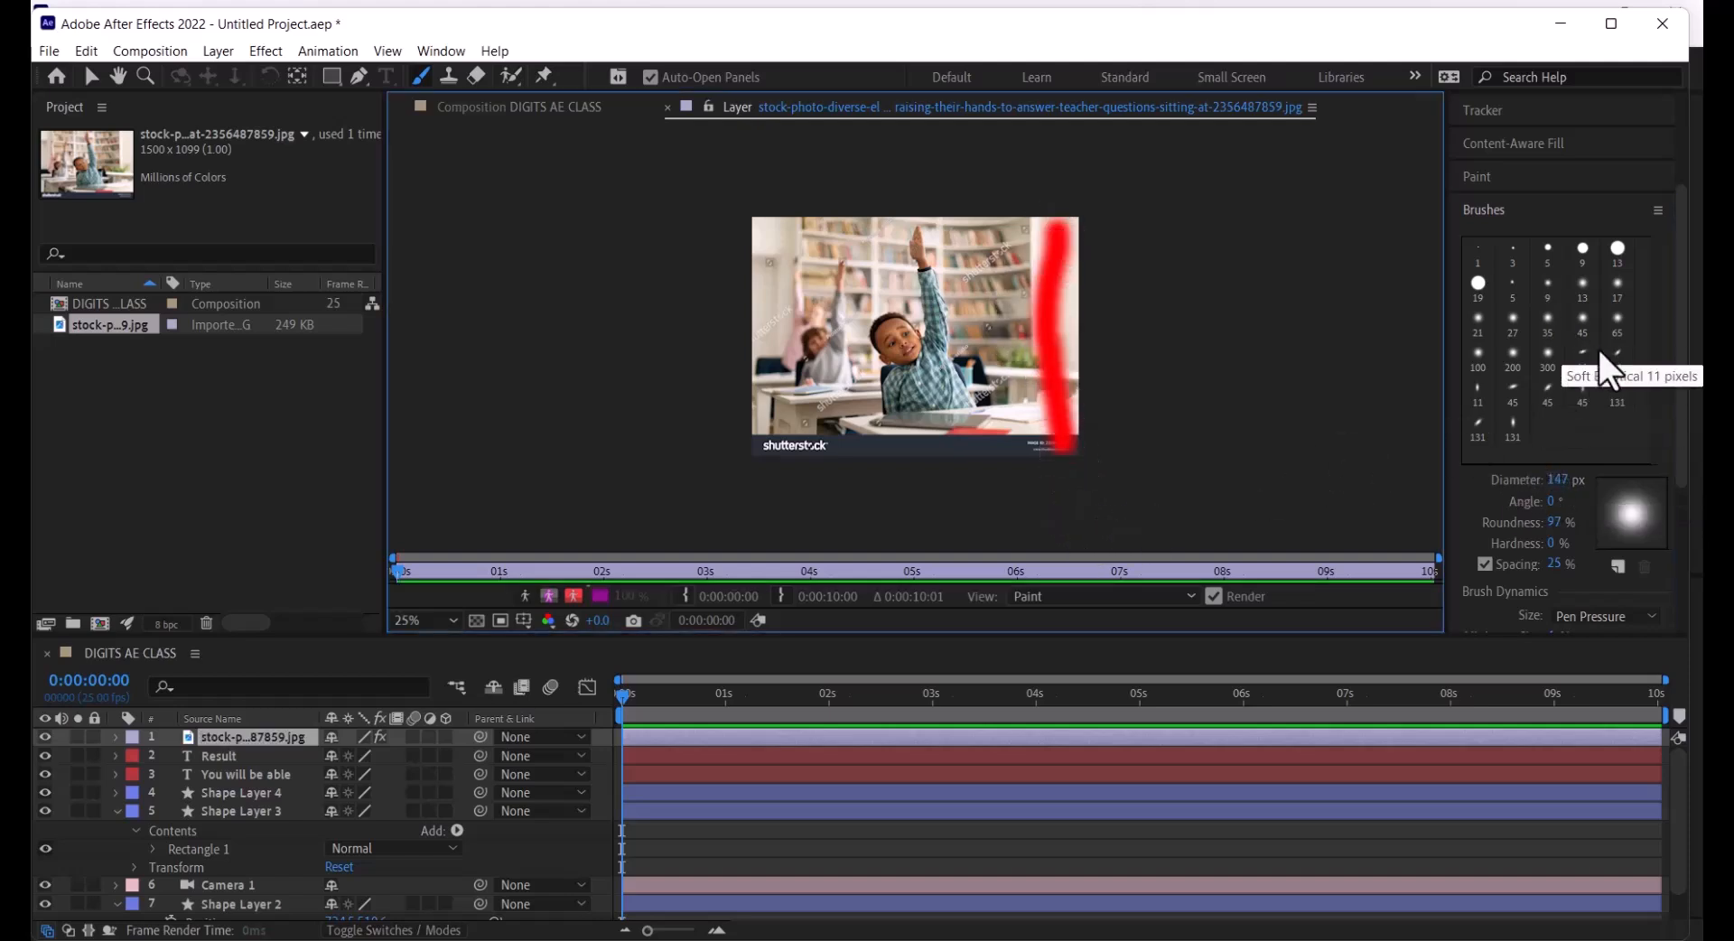
# Choose the hard round 13 px tip, enlarge it to 101 px, and paint a hard-edged red stroke between the boy and the soft stroke
pyautogui.scroll(3, 1600, 338)
pyautogui.click(1612, 410)
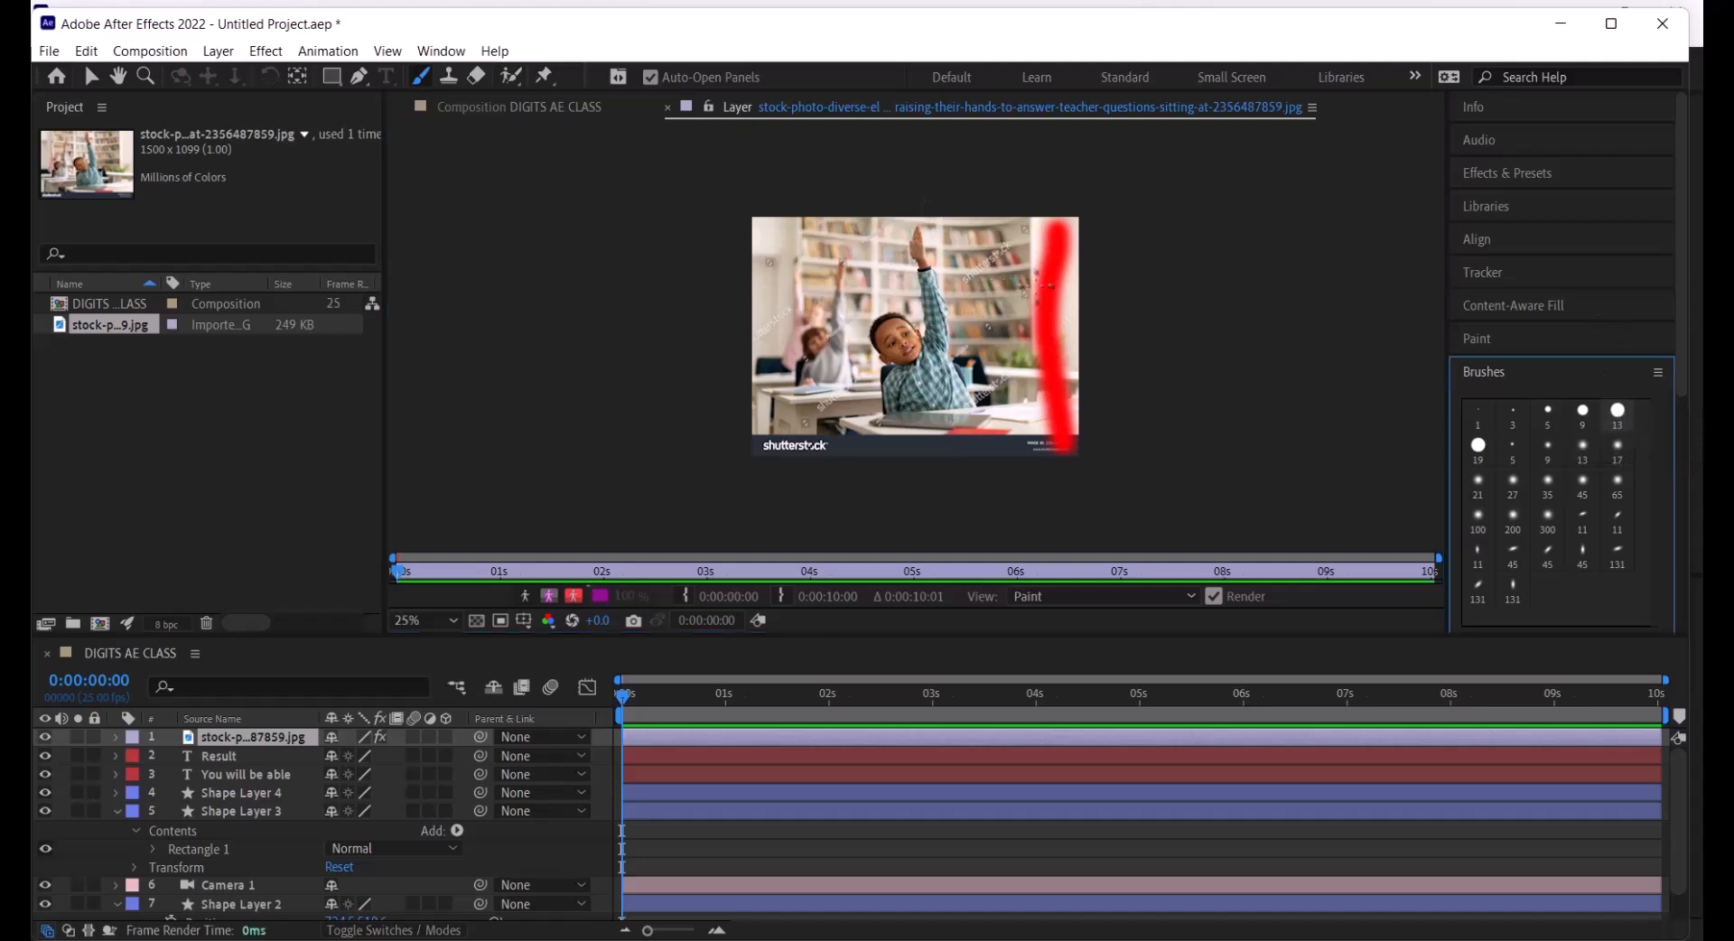
pyautogui.scroll(-5, 1578, 462)
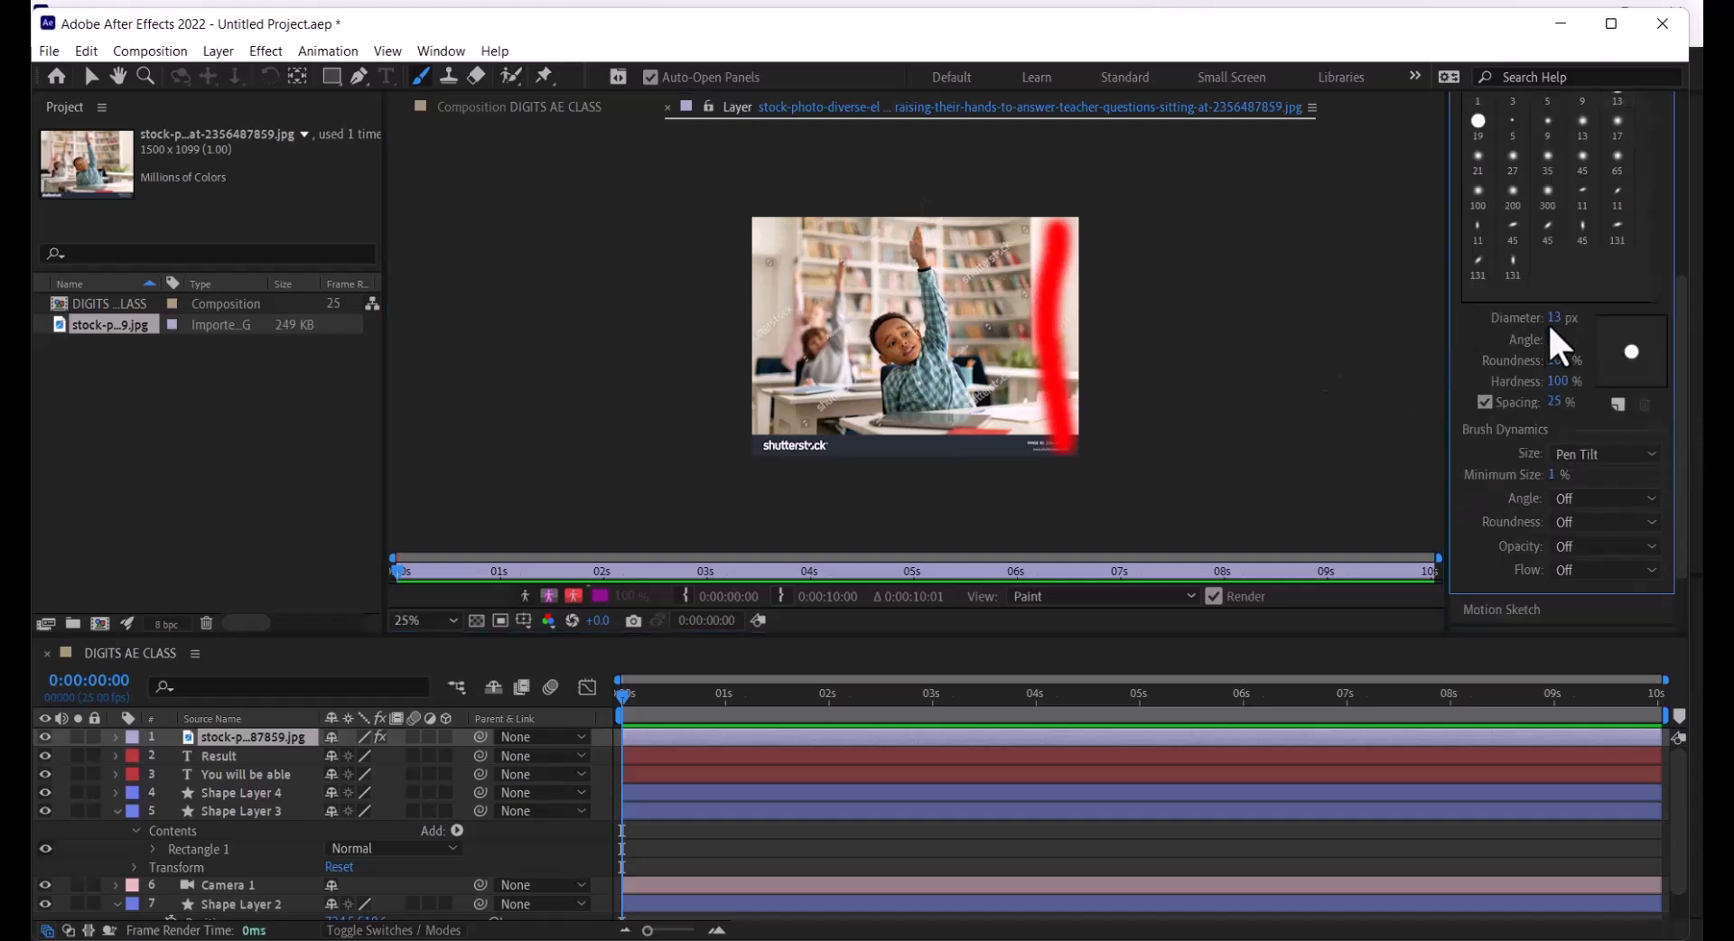
pyautogui.moveTo(1555, 320)
pyautogui.mouseDown()
pyautogui.moveTo(1589, 322)
pyautogui.moveTo(1526, 338)
pyautogui.mouseUp()
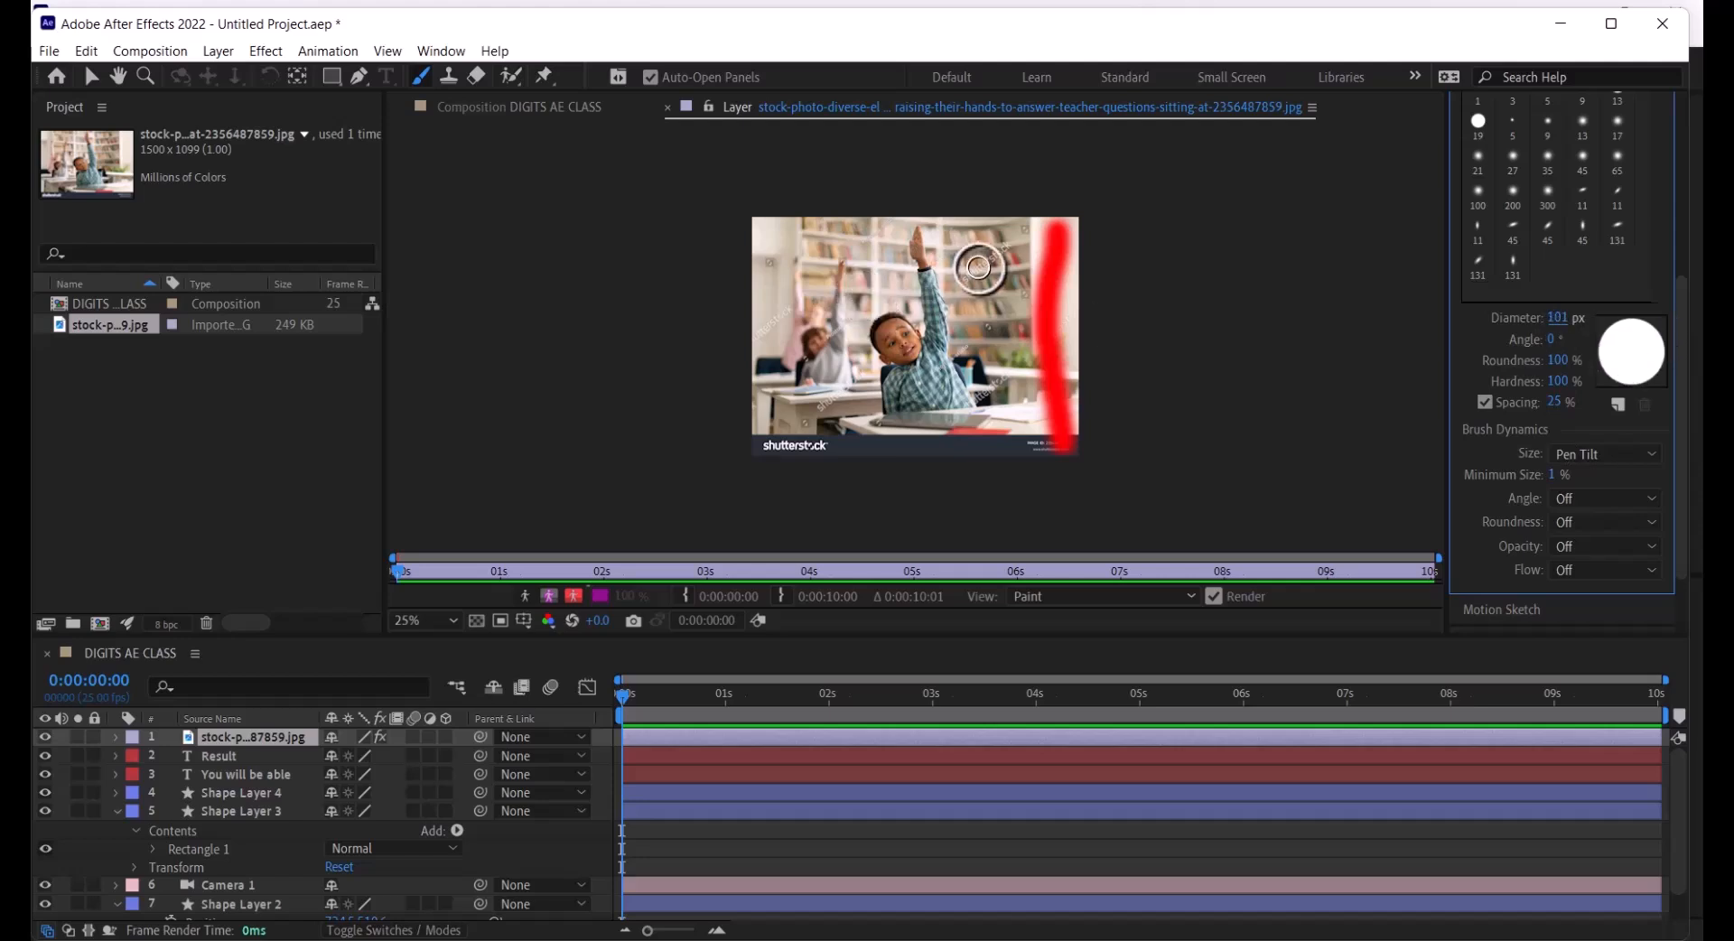
pyautogui.moveTo(1016, 245)
pyautogui.mouseDown()
pyautogui.moveTo(1003, 359)
pyautogui.moveTo(1025, 420)
pyautogui.mouseUp()
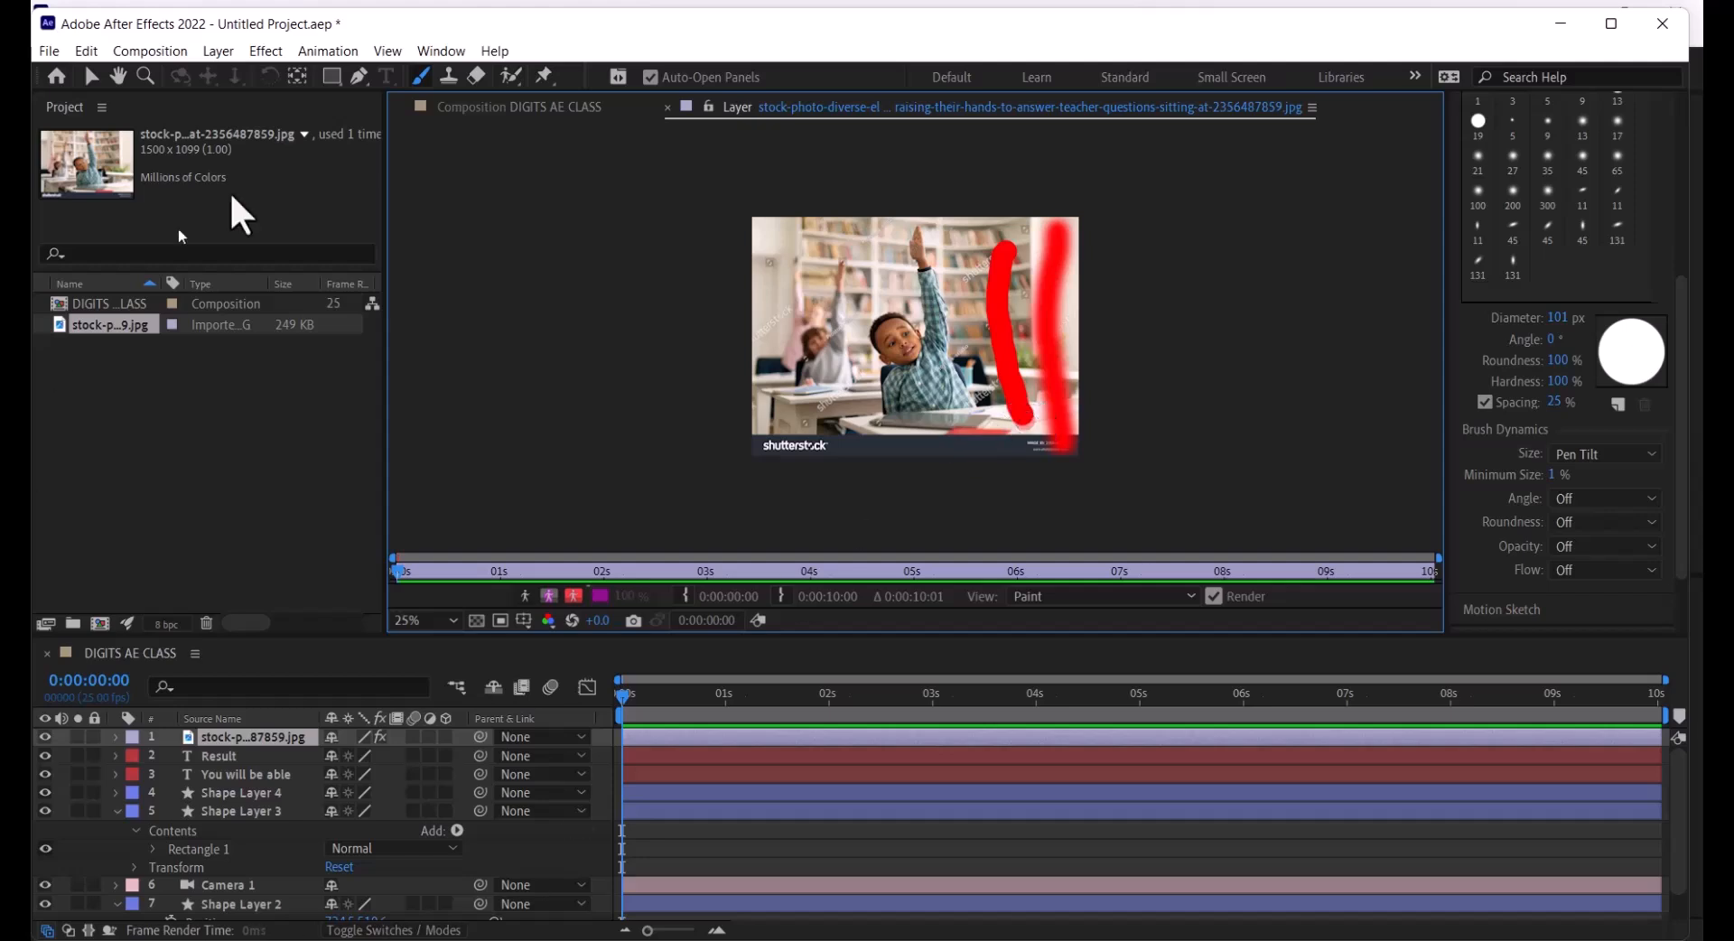
# Activate the Clone Stamp tool for the photo layer
pyautogui.click(447, 78)
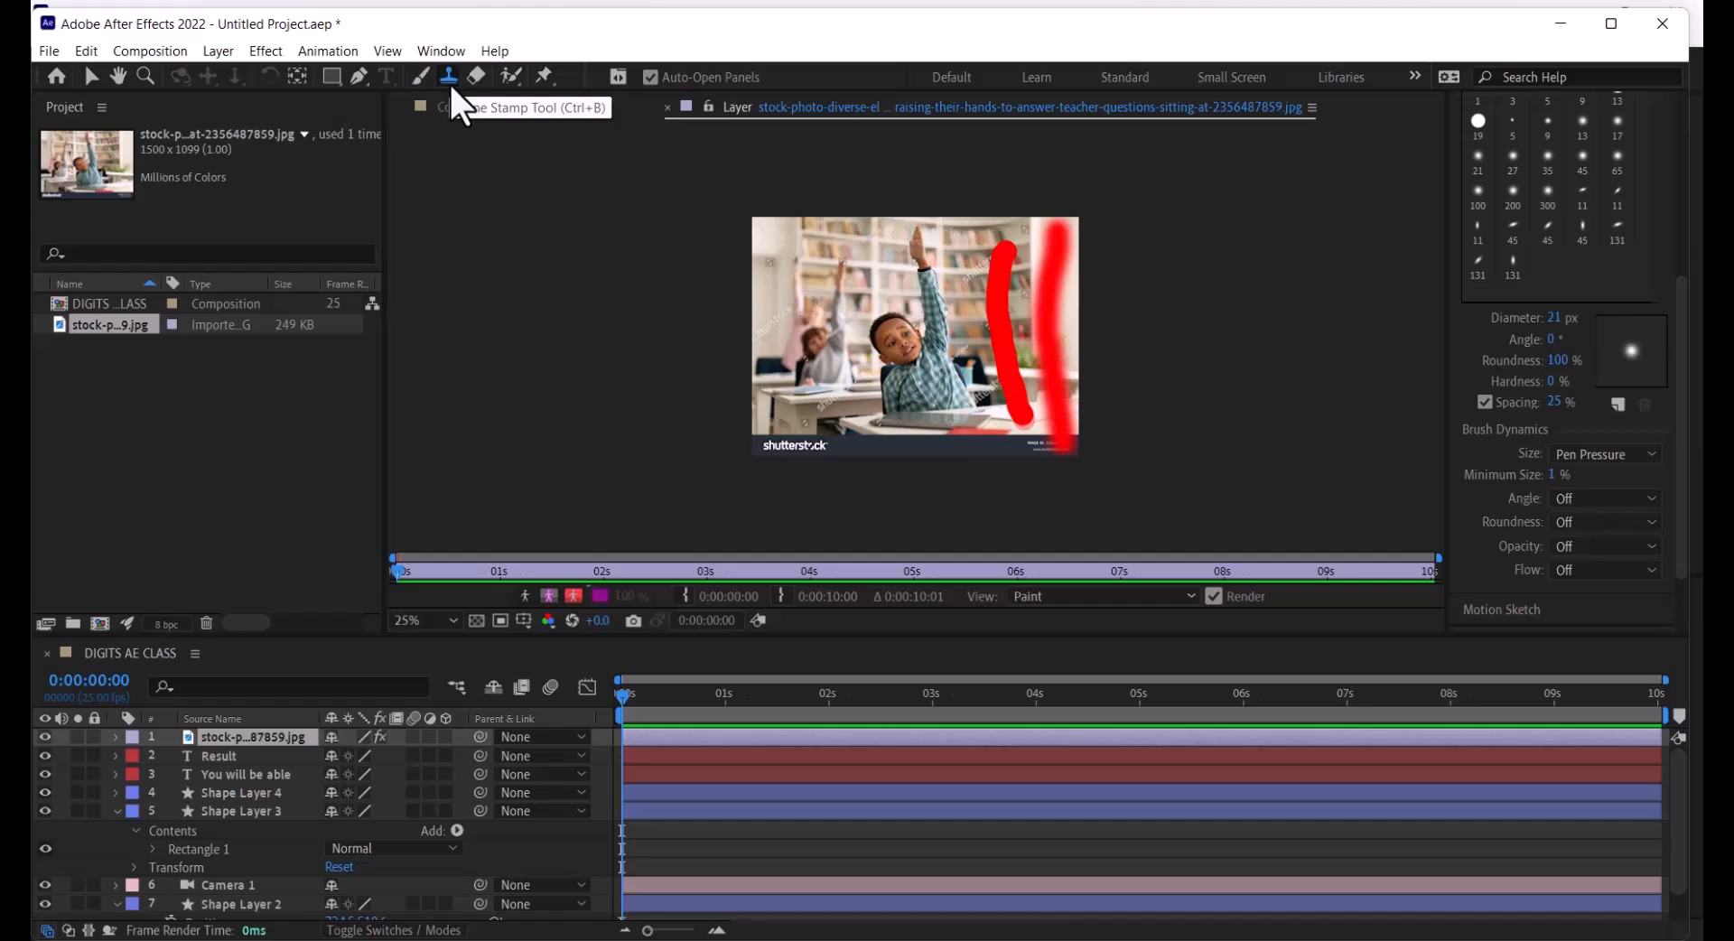
pyautogui.scroll(4, 871, 388)
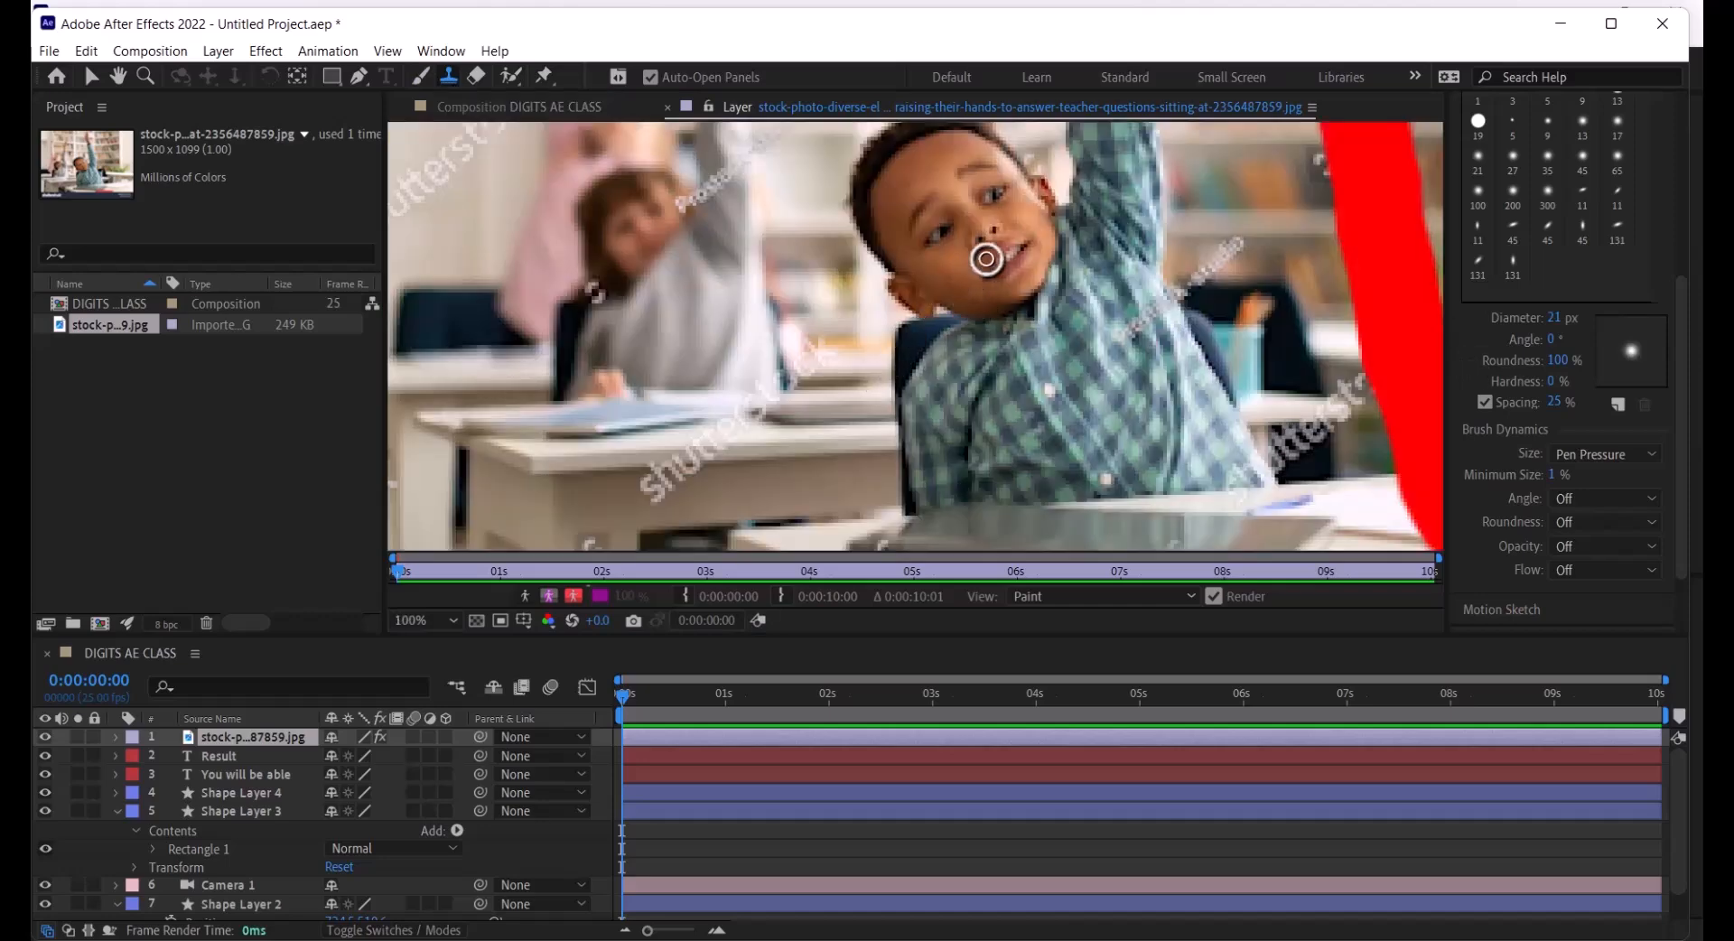
pyautogui.scroll(-2, 986, 257)
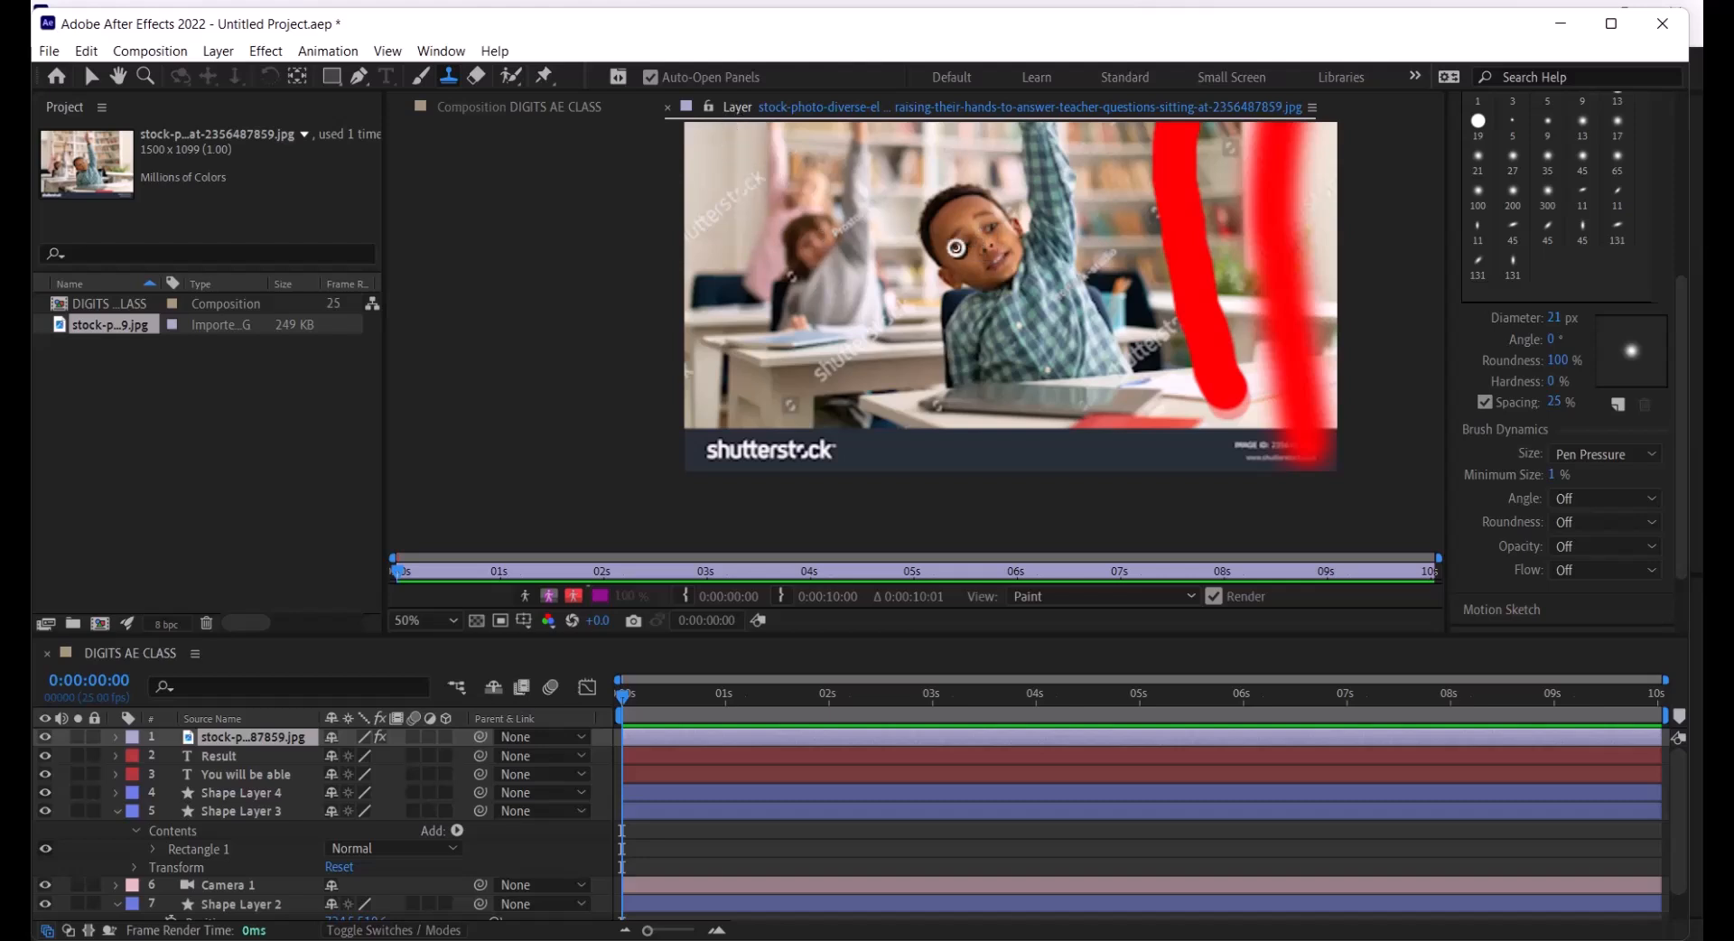
# Compare the photo in the composition with its own layer viewer, ending with the boy in view in the layer viewer
pyautogui.click(531, 106)
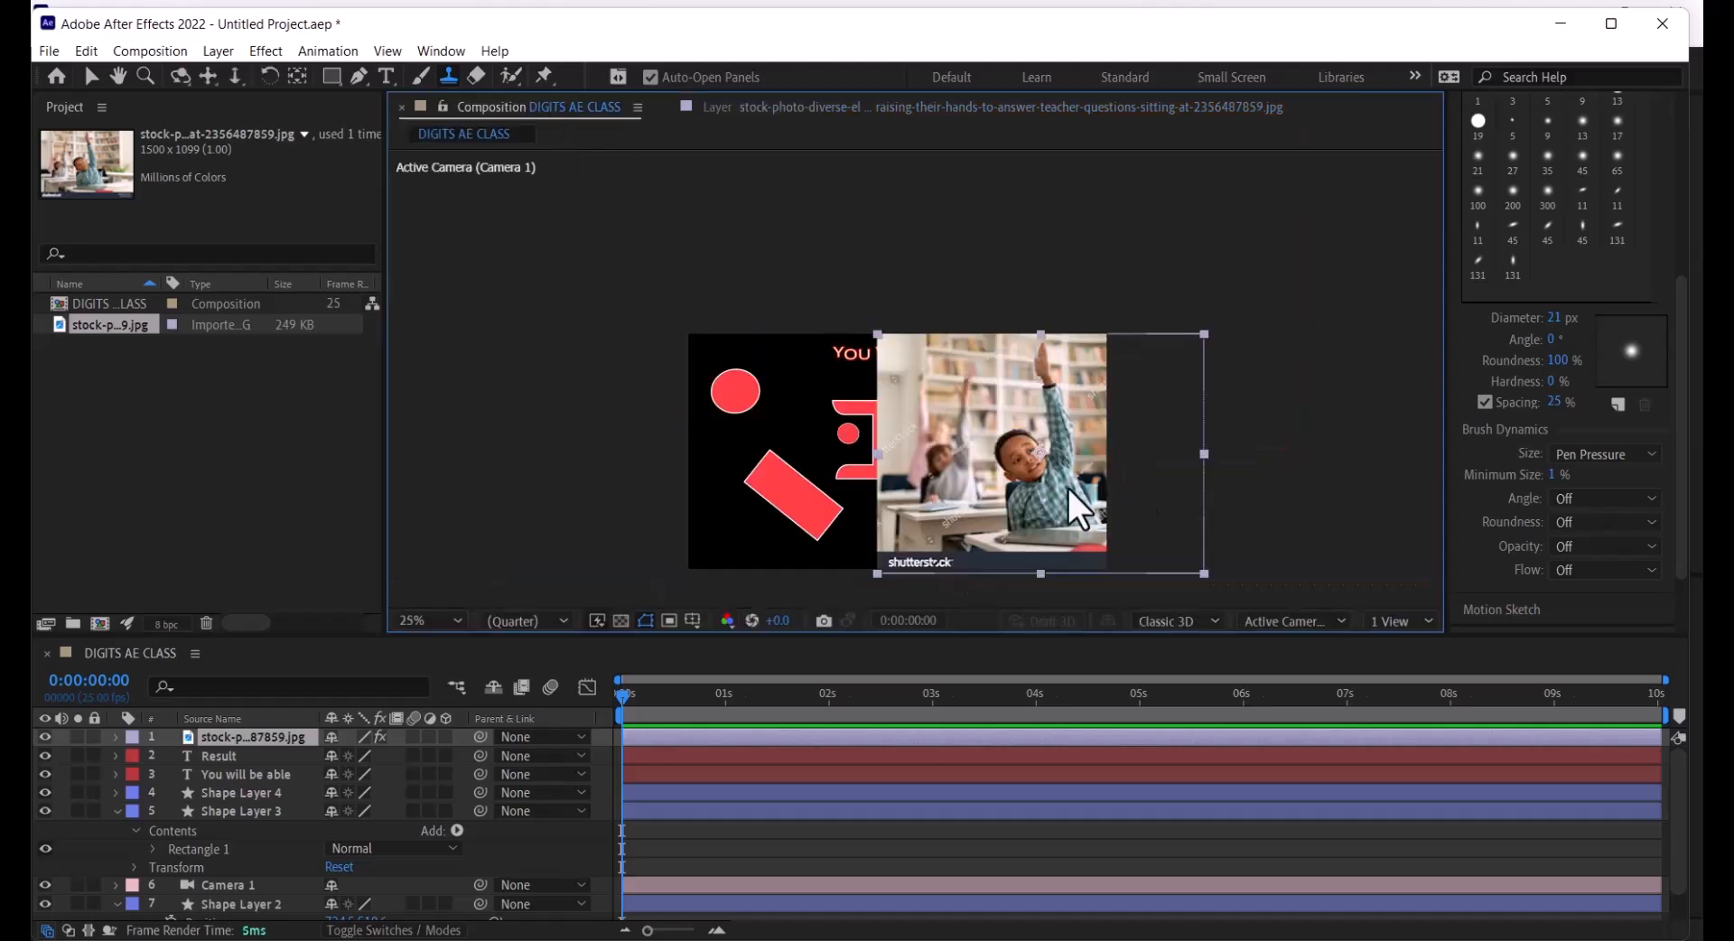
pyautogui.click(735, 112)
pyautogui.click(578, 107)
pyautogui.doubleClick(1044, 413)
pyautogui.press('space')
pyautogui.moveTo(1039, 295); pyautogui.dragTo(960, 395)
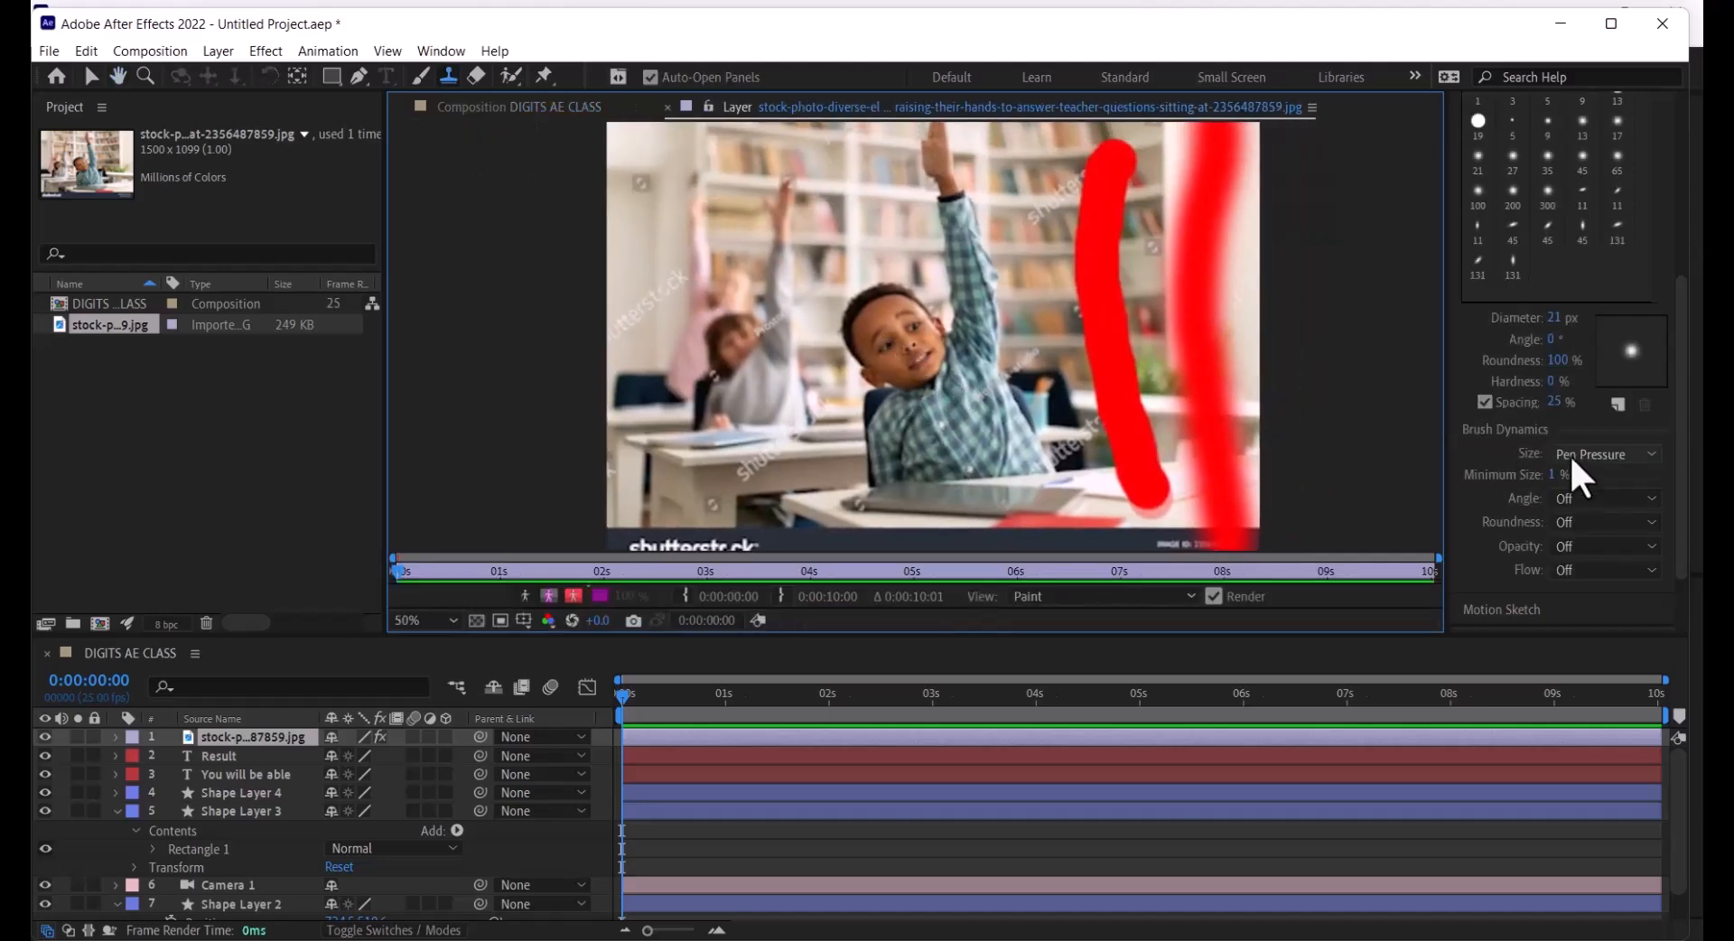
# Set the clone brush diameter to 120 px, sample the boy's face, and clone his head onto the wall above the girl
pyautogui.moveTo(1559, 321); pyautogui.dragTo(1597, 318)
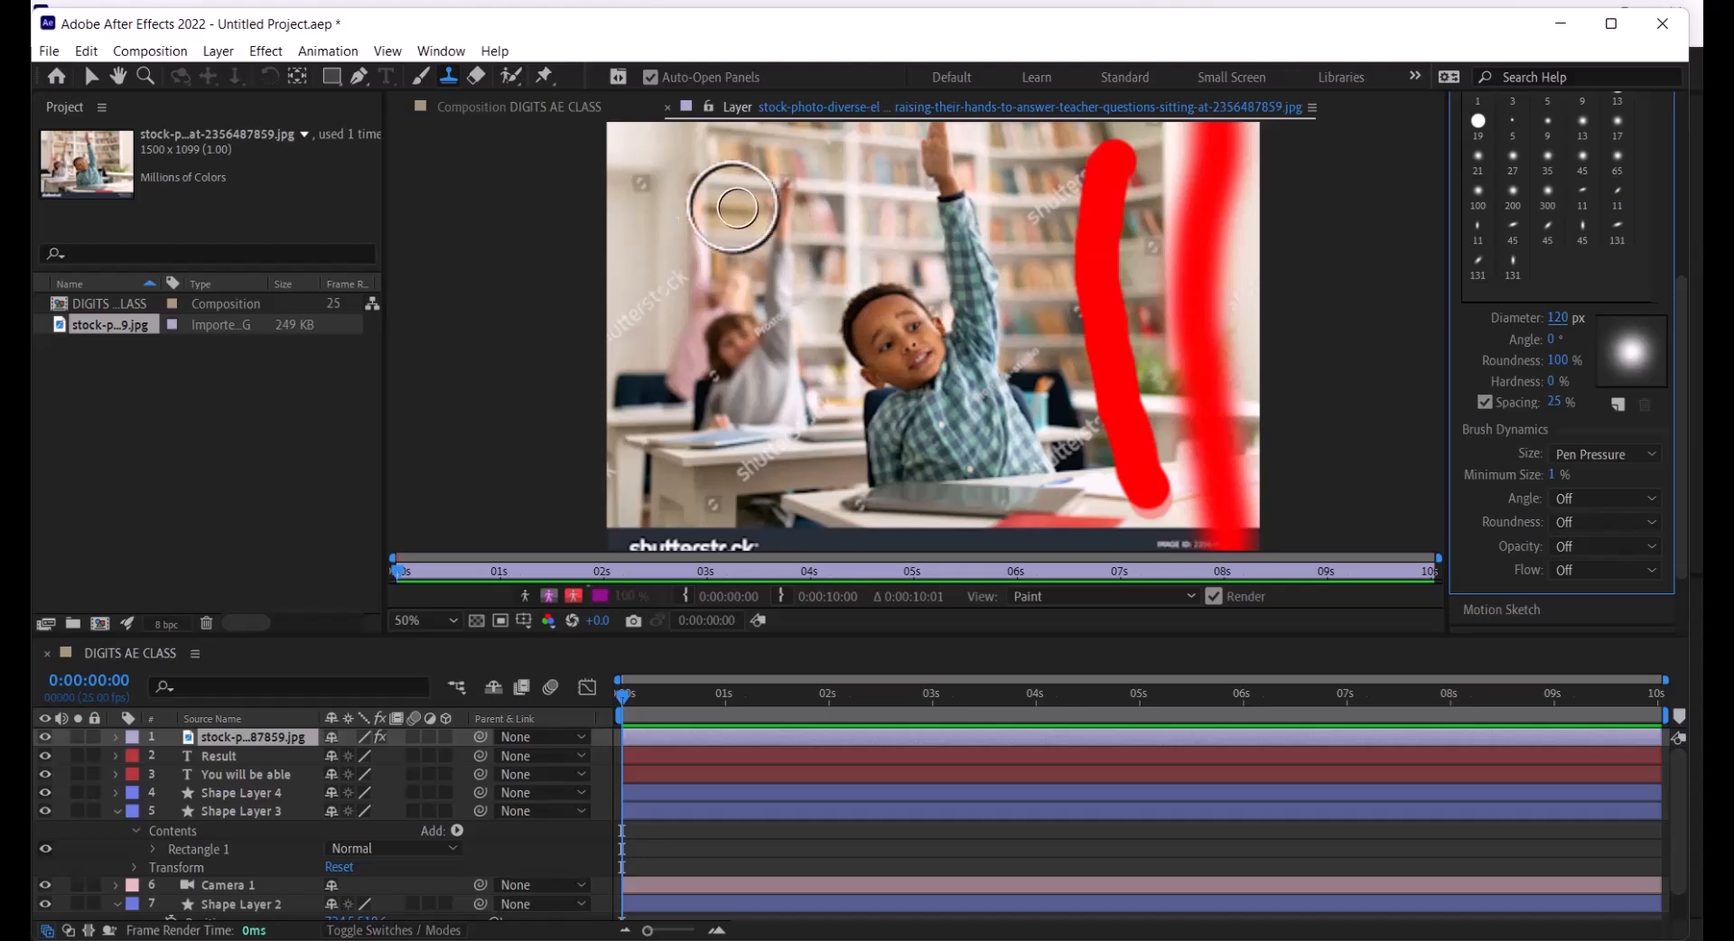
pyautogui.keyDown('alt'); pyautogui.click(910, 346); pyautogui.keyUp('alt')
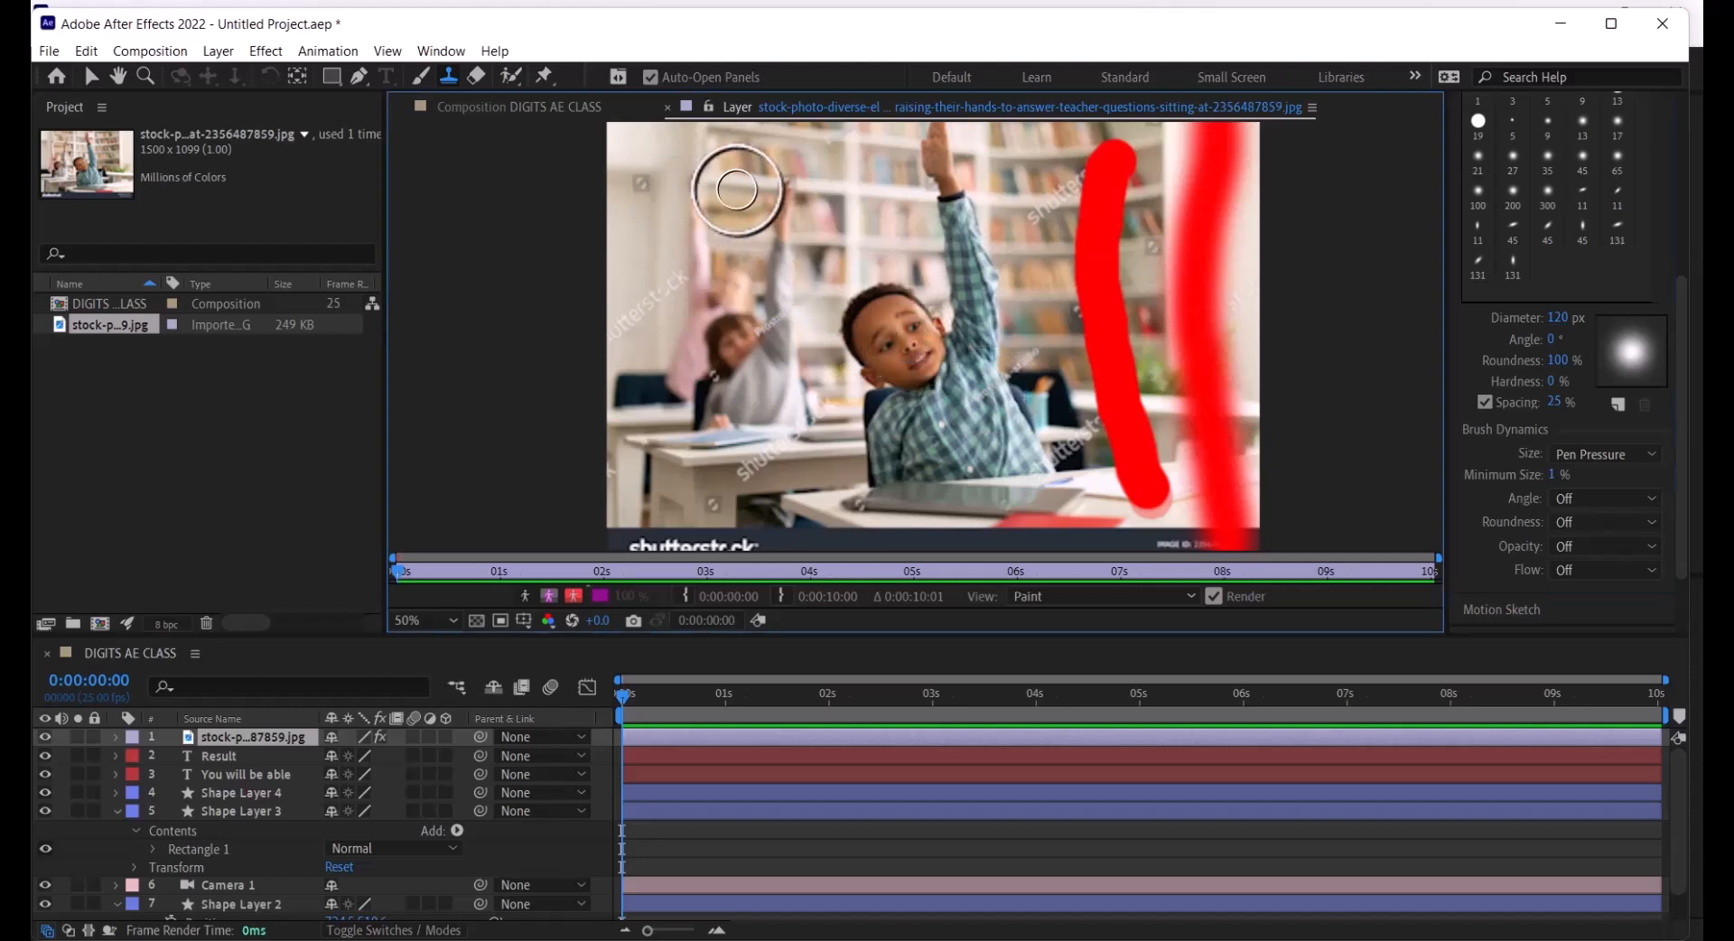
pyautogui.moveTo(727, 178)
pyautogui.mouseDown()
pyautogui.moveTo(735, 202)
pyautogui.moveTo(705, 170)
pyautogui.moveTo(719, 202)
pyautogui.moveTo(701, 154)
pyautogui.moveTo(684, 202)
pyautogui.moveTo(777, 269)
pyautogui.mouseUp()
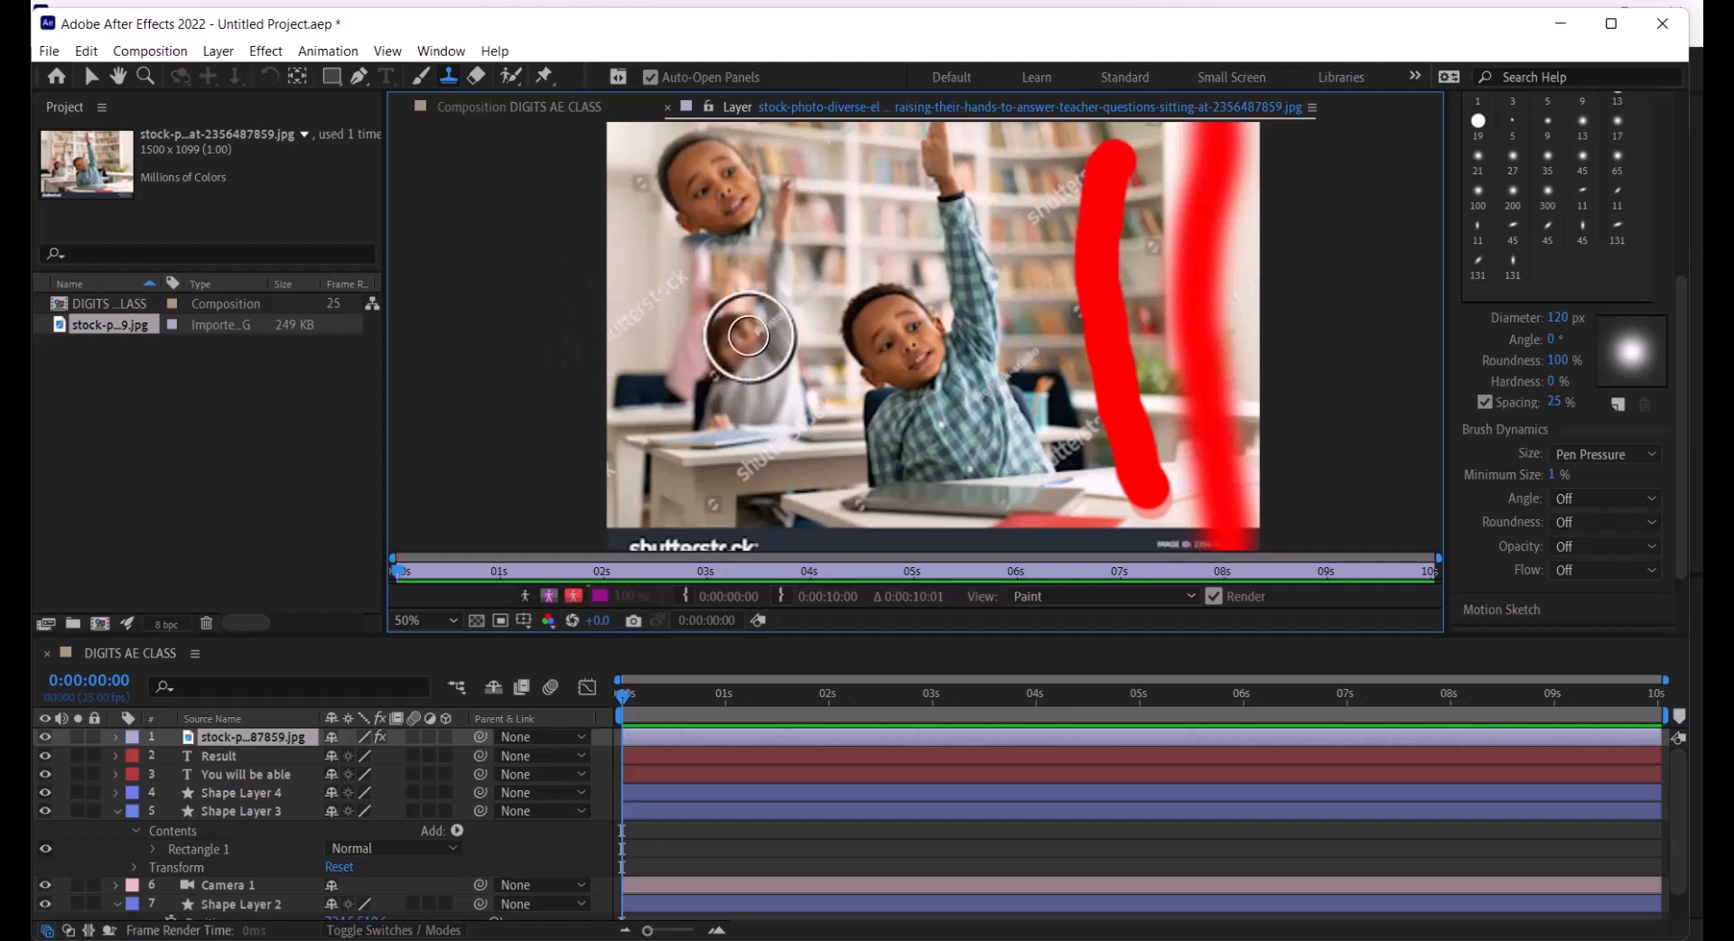
# Try cloning the boy's head over the seated girl's body, and undo the clone stroke
pyautogui.click(747, 387)
pyautogui.moveTo(747, 387); pyautogui.dragTo(757, 423)
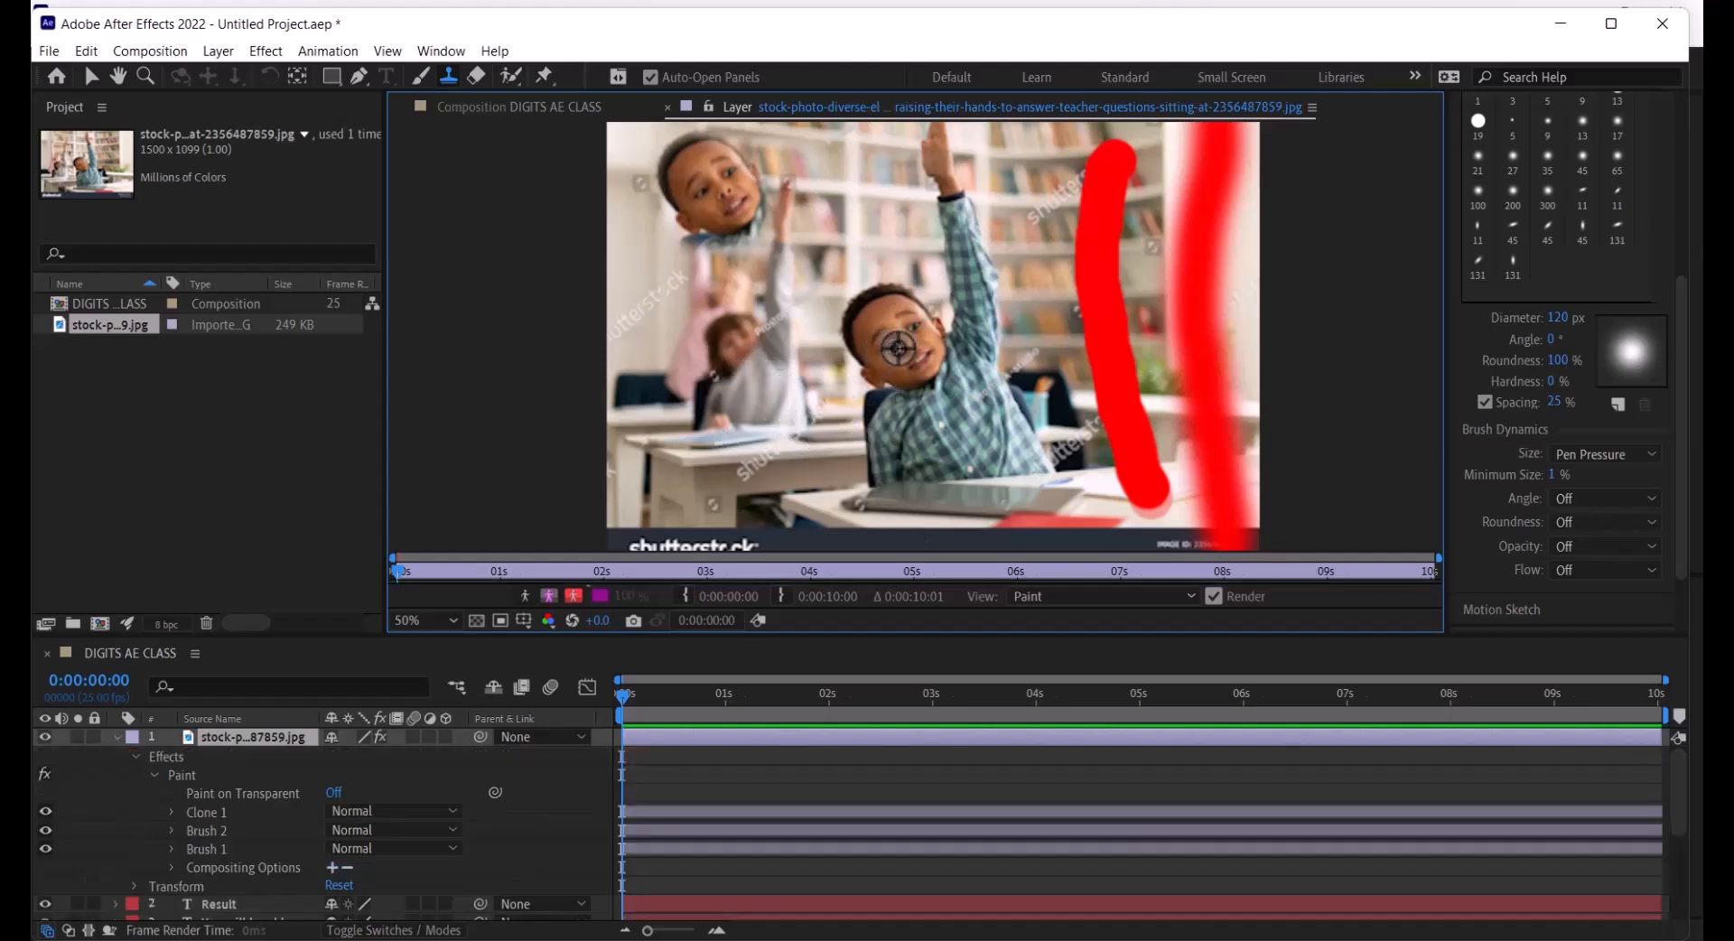
pyautogui.moveTo(743, 395)
pyautogui.mouseDown()
pyautogui.moveTo(783, 407)
pyautogui.moveTo(756, 418)
pyautogui.moveTo(732, 388)
pyautogui.moveTo(750, 370)
pyautogui.moveTo(785, 398)
pyautogui.moveTo(765, 421)
pyautogui.moveTo(731, 396)
pyautogui.moveTo(744, 378)
pyautogui.moveTo(782, 424)
pyautogui.moveTo(734, 409)
pyautogui.mouseUp()
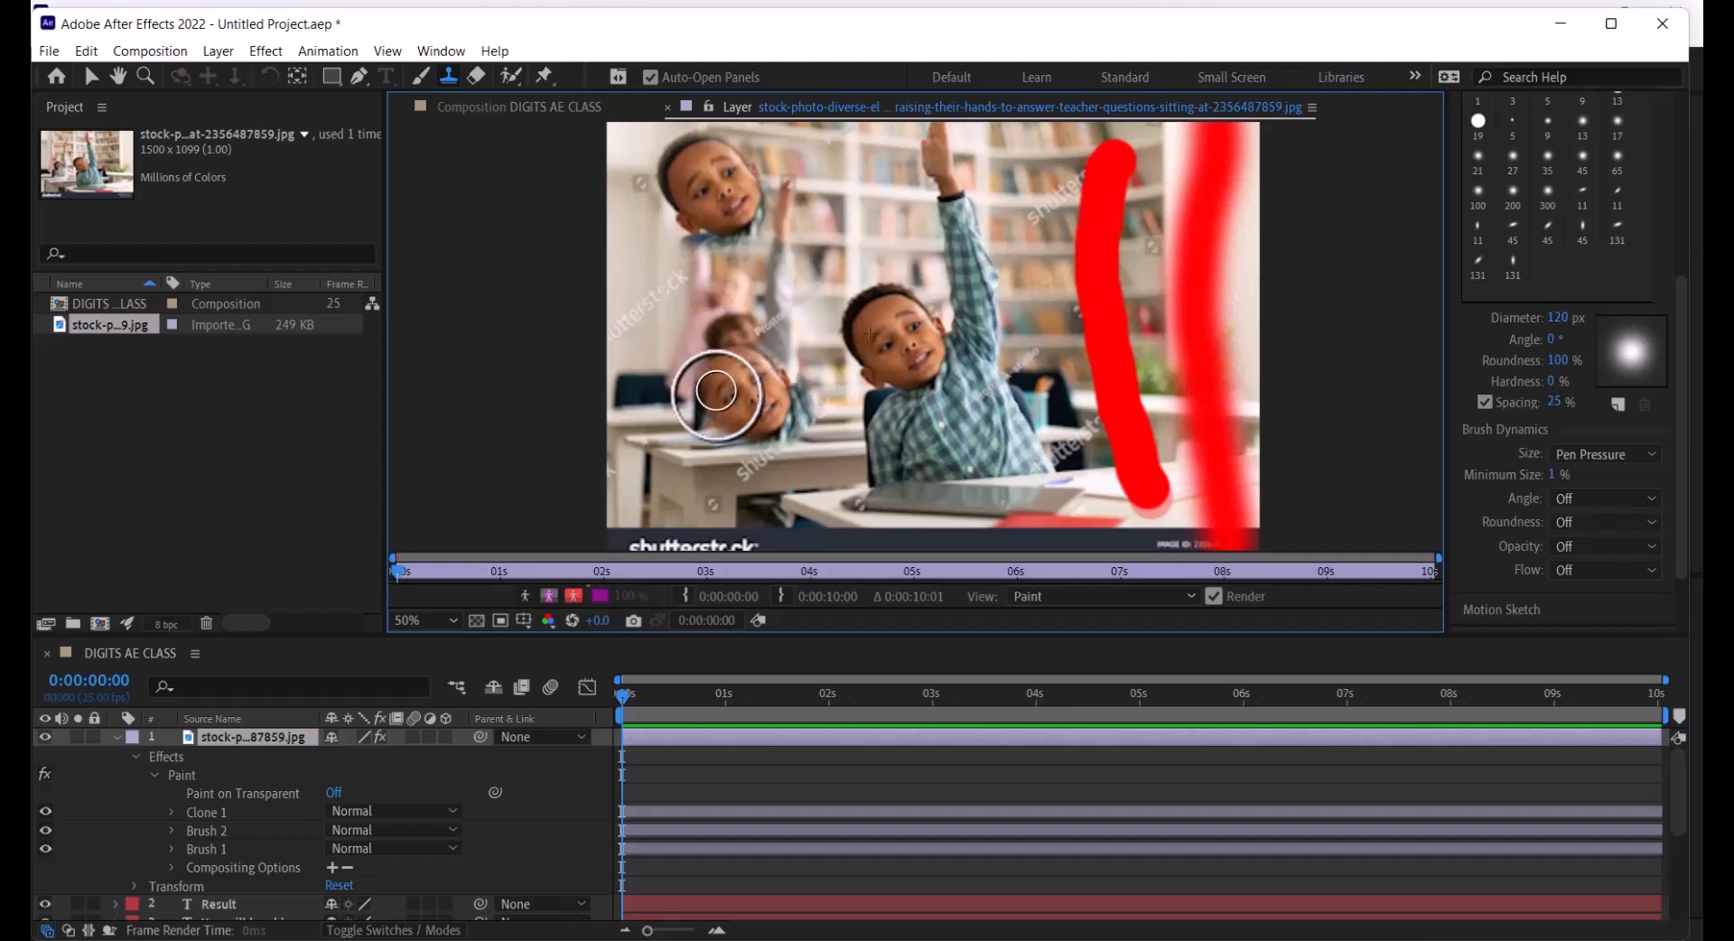
pyautogui.moveTo(720, 357); pyautogui.dragTo(736, 389)
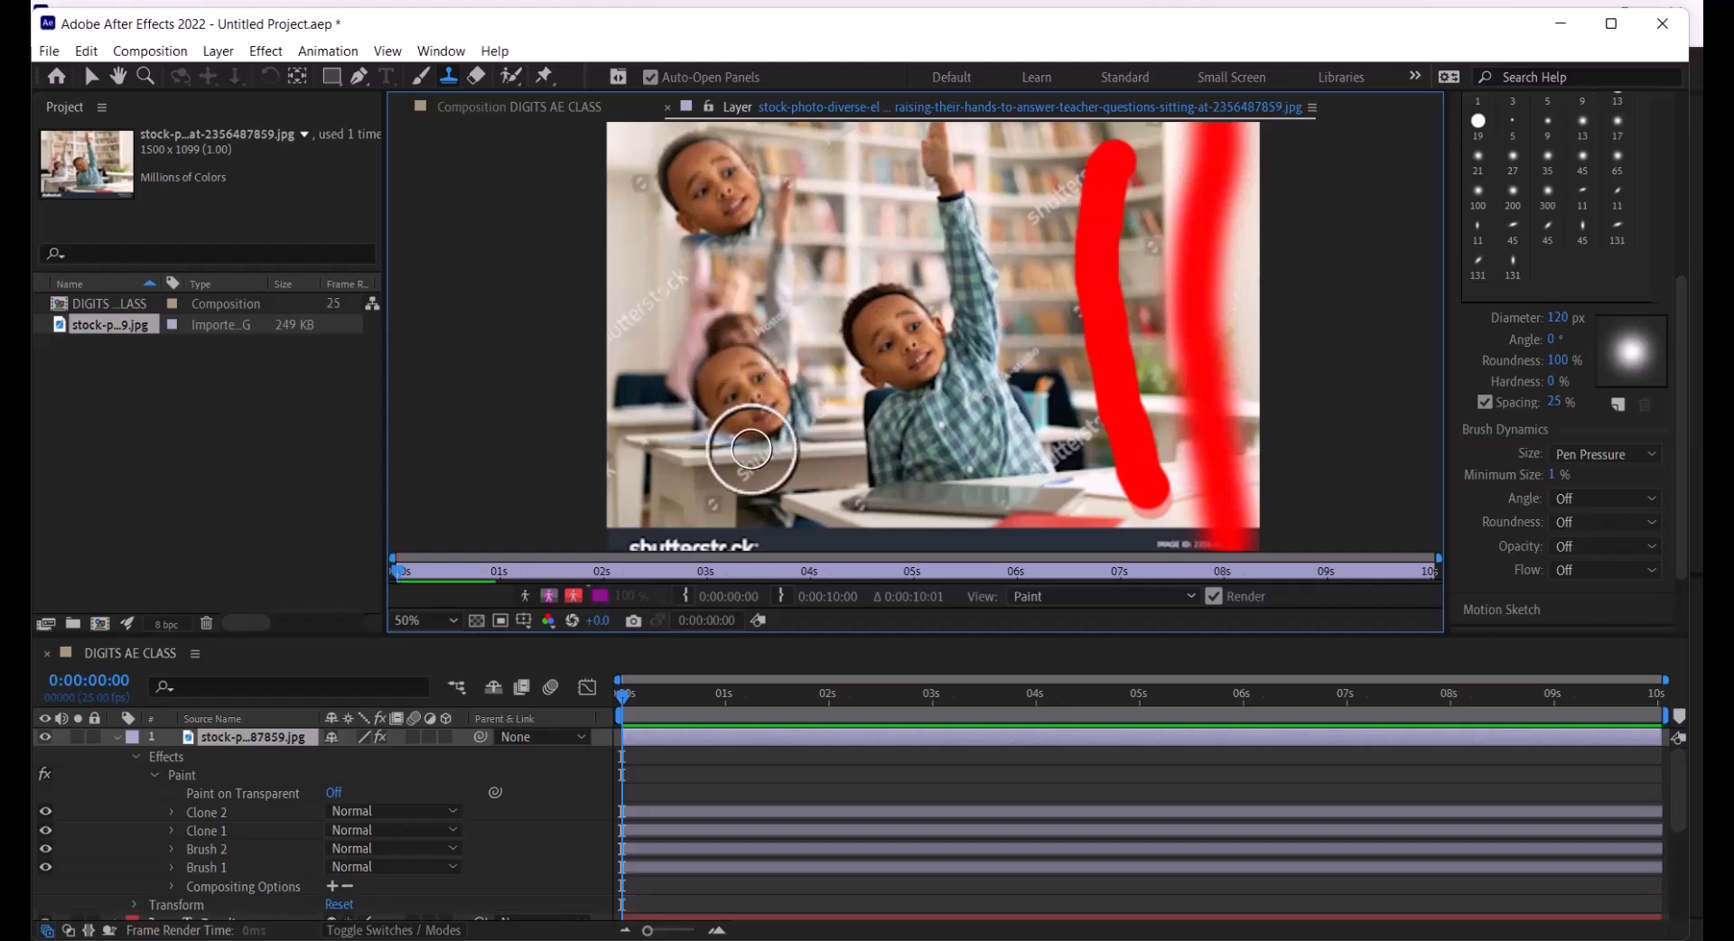
pyautogui.hotkey('ctrl', 'z')
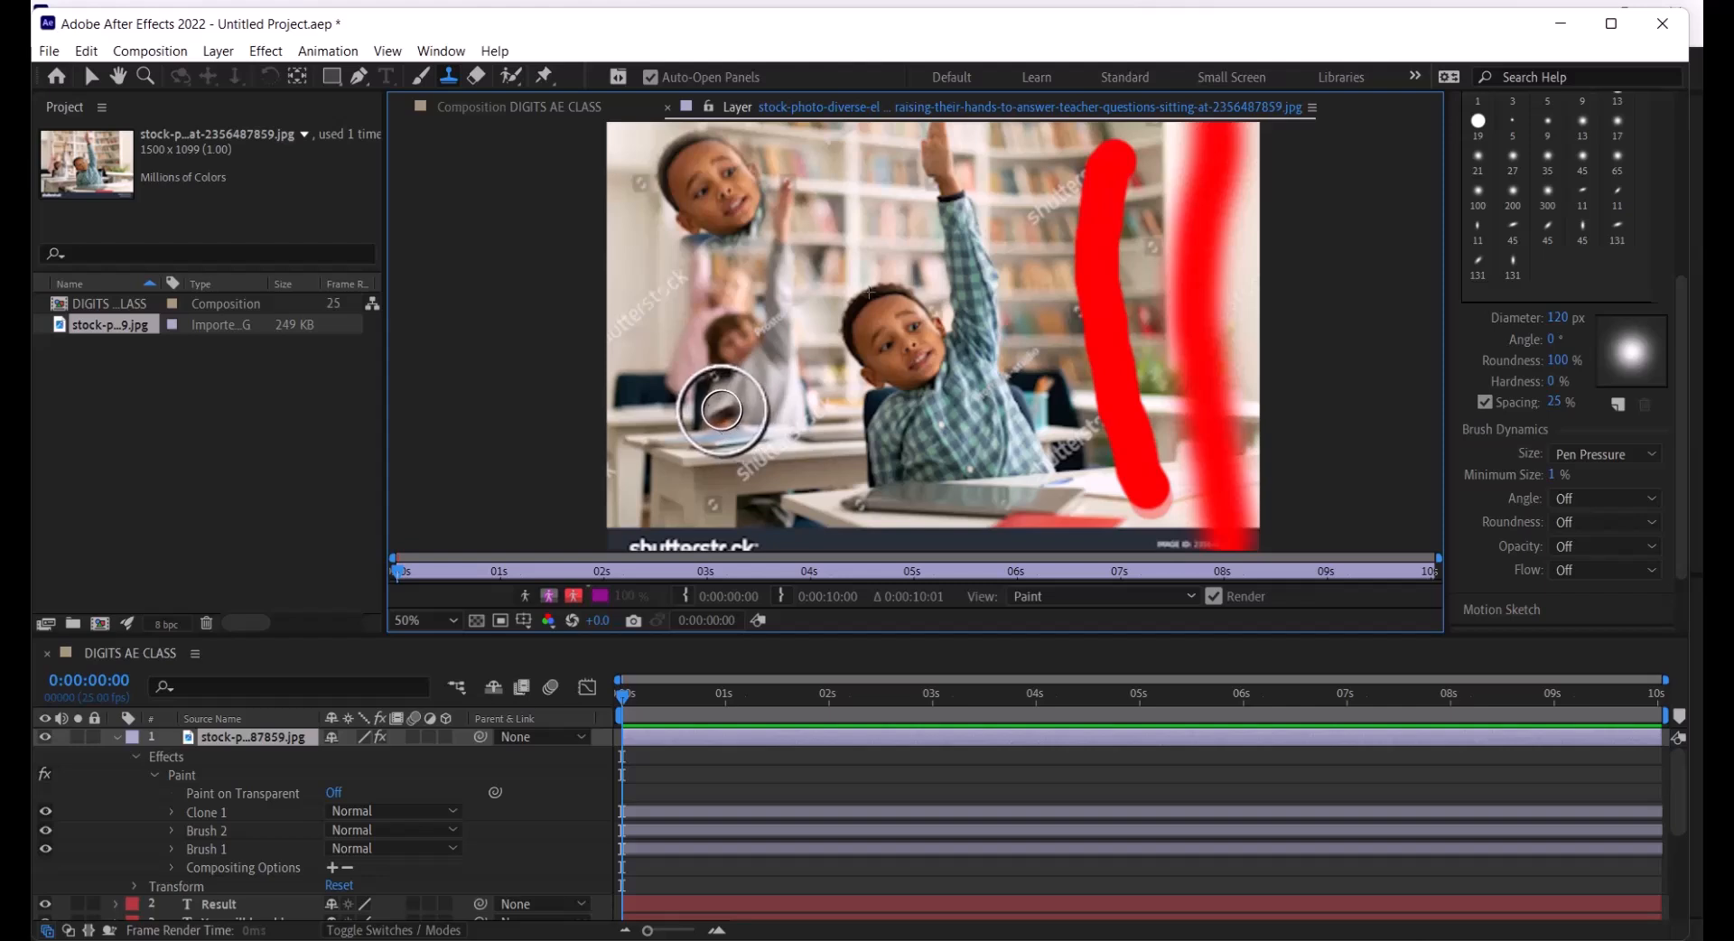
# Clone the boy with his raised arm over the desk in front of the girl
pyautogui.moveTo(721, 411)
pyautogui.mouseDown()
pyautogui.moveTo(726, 451)
pyautogui.moveTo(749, 430)
pyautogui.moveTo(744, 448)
pyautogui.moveTo(768, 441)
pyautogui.moveTo(734, 444)
pyautogui.moveTo(769, 503)
pyautogui.moveTo(797, 491)
pyautogui.moveTo(844, 520)
pyautogui.moveTo(803, 391)
pyautogui.moveTo(819, 411)
pyautogui.moveTo(811, 233)
pyautogui.moveTo(810, 331)
pyautogui.moveTo(790, 241)
pyautogui.moveTo(778, 285)
pyautogui.moveTo(793, 357)
pyautogui.mouseUp()
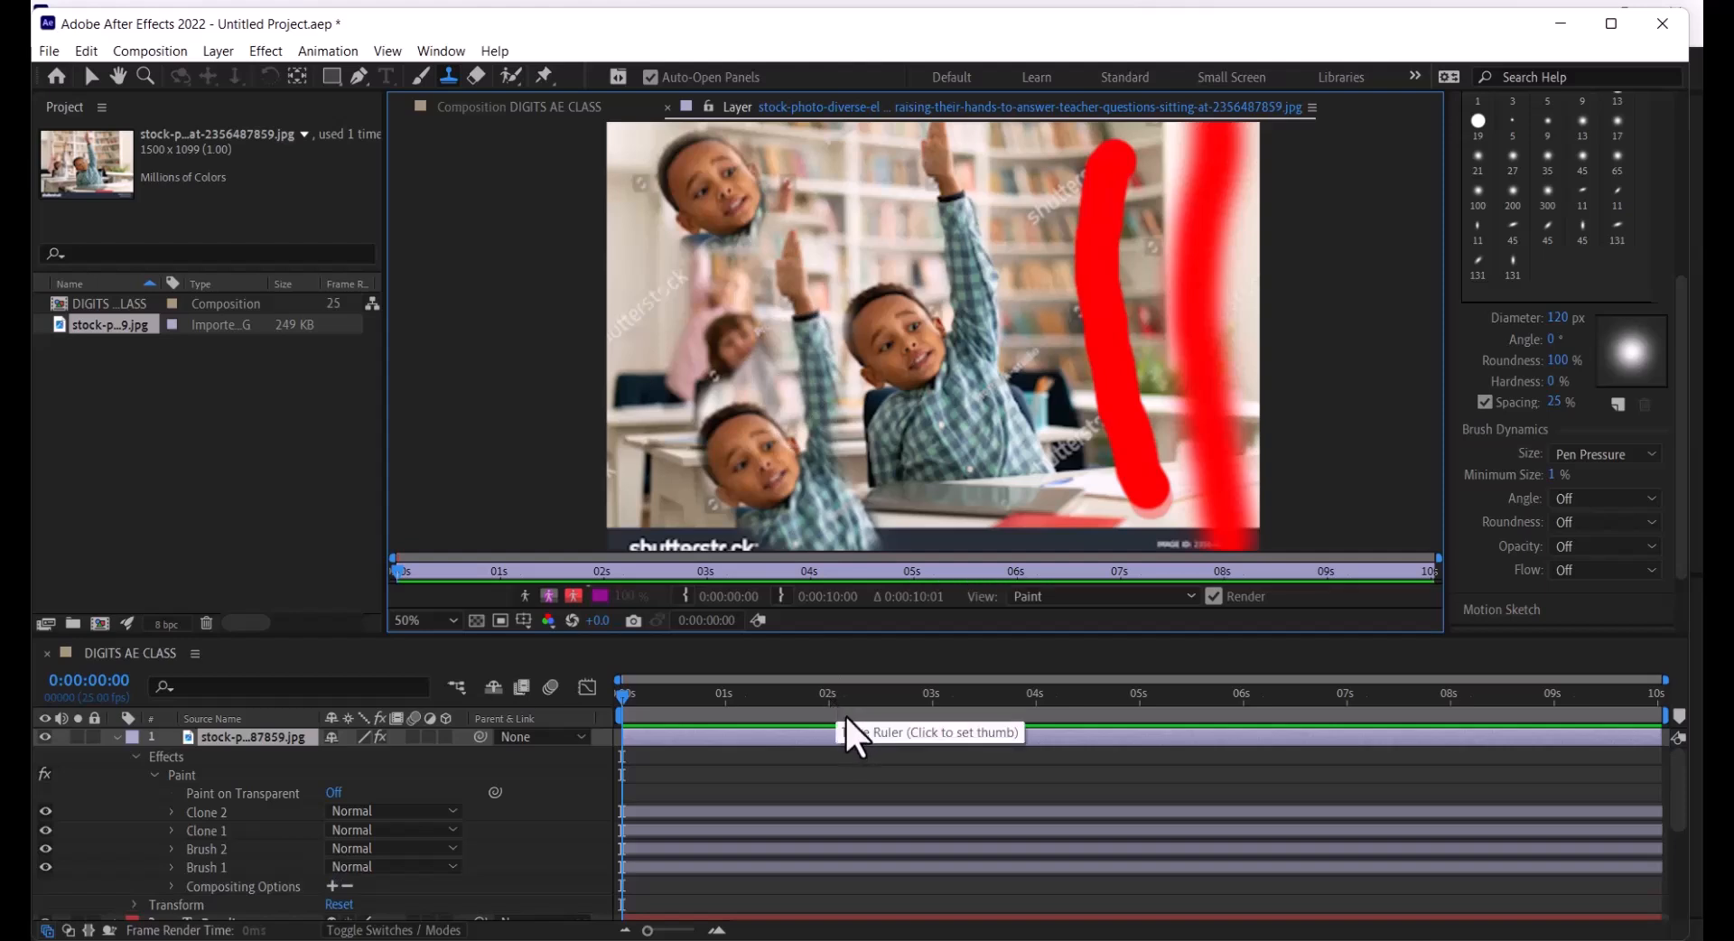
# Erase the photo's left part up to the original boy using the Eraser at 157 px diameter
pyautogui.click(474, 77)
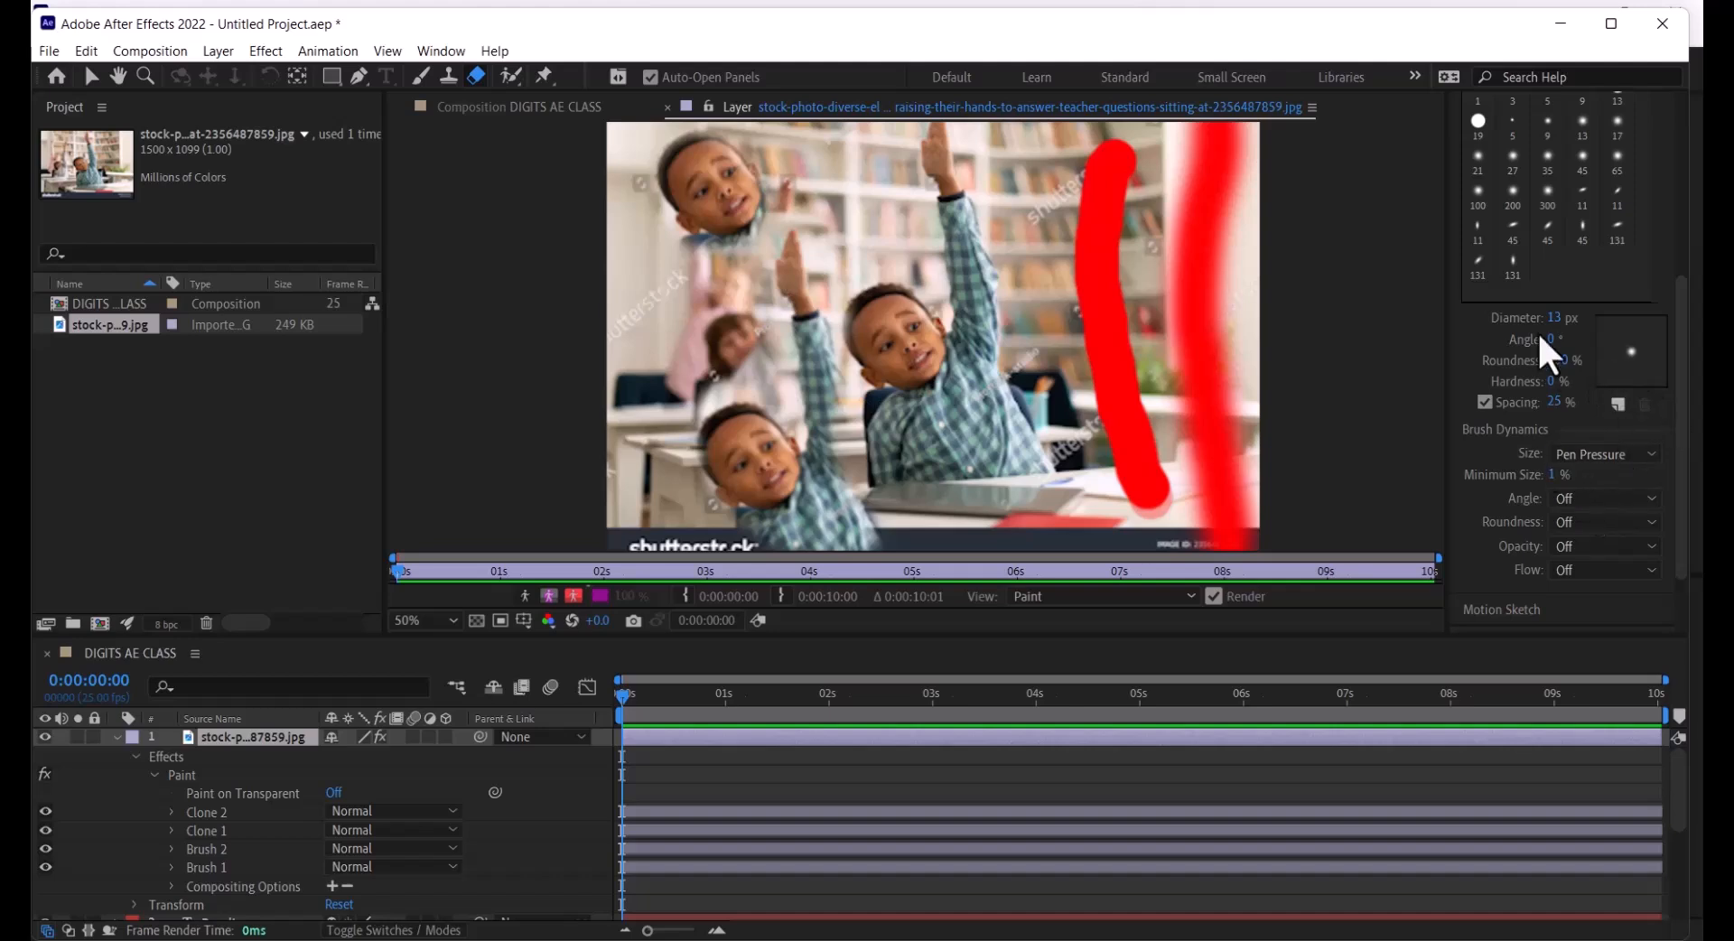
pyautogui.moveTo(1550, 318); pyautogui.dragTo(1688, 307)
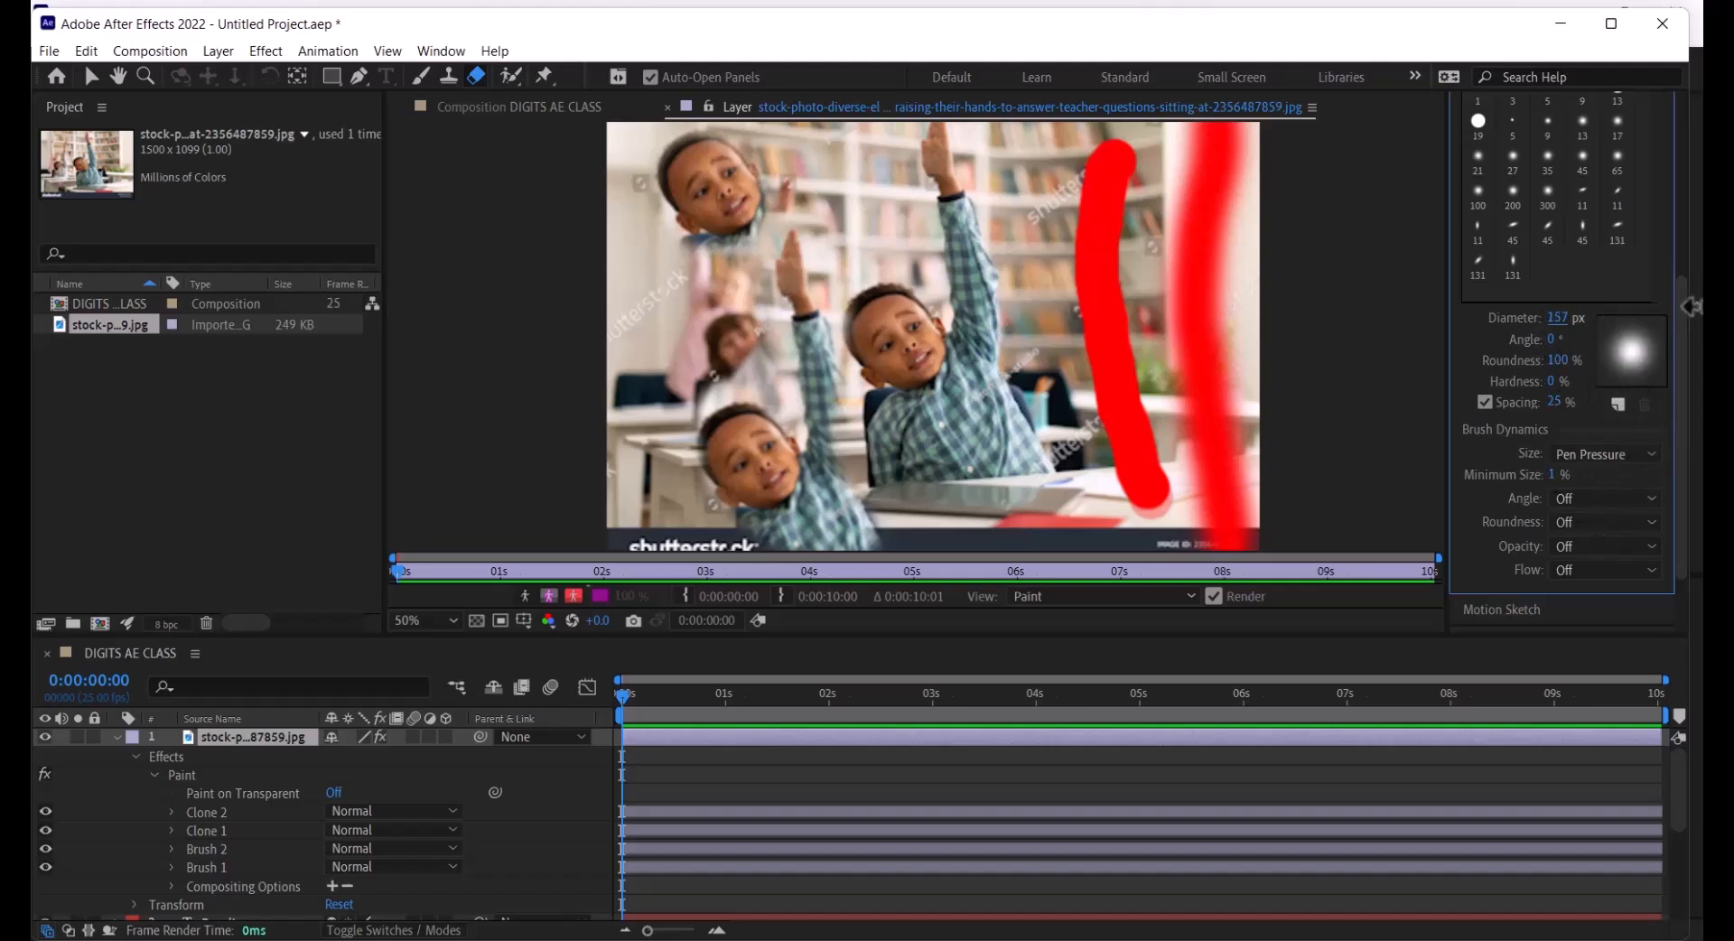
pyautogui.moveTo(669, 502)
pyautogui.mouseDown()
pyautogui.moveTo(591, 521)
pyautogui.moveTo(612, 480)
pyautogui.moveTo(640, 525)
pyautogui.moveTo(693, 542)
pyautogui.moveTo(753, 513)
pyautogui.moveTo(785, 544)
pyautogui.moveTo(722, 583)
pyautogui.moveTo(847, 598)
pyautogui.moveTo(852, 574)
pyautogui.moveTo(712, 414)
pyautogui.moveTo(785, 440)
pyautogui.moveTo(667, 288)
pyautogui.moveTo(571, 321)
pyautogui.moveTo(622, 249)
pyautogui.moveTo(673, 391)
pyautogui.moveTo(614, 128)
pyautogui.moveTo(617, 147)
pyautogui.moveTo(665, 108)
pyautogui.moveTo(677, 141)
pyautogui.moveTo(715, 132)
pyautogui.moveTo(752, 246)
pyautogui.moveTo(755, 360)
pyautogui.moveTo(663, 57)
pyautogui.moveTo(757, 194)
pyautogui.moveTo(786, 276)
pyautogui.moveTo(770, 355)
pyautogui.moveTo(785, 468)
pyautogui.moveTo(757, 169)
pyautogui.moveTo(803, 295)
pyautogui.moveTo(784, 91)
pyautogui.moveTo(829, 245)
pyautogui.moveTo(851, 125)
pyautogui.moveTo(881, 223)
pyautogui.moveTo(852, 224)
pyautogui.moveTo(803, 371)
pyautogui.moveTo(835, 552)
pyautogui.mouseUp()
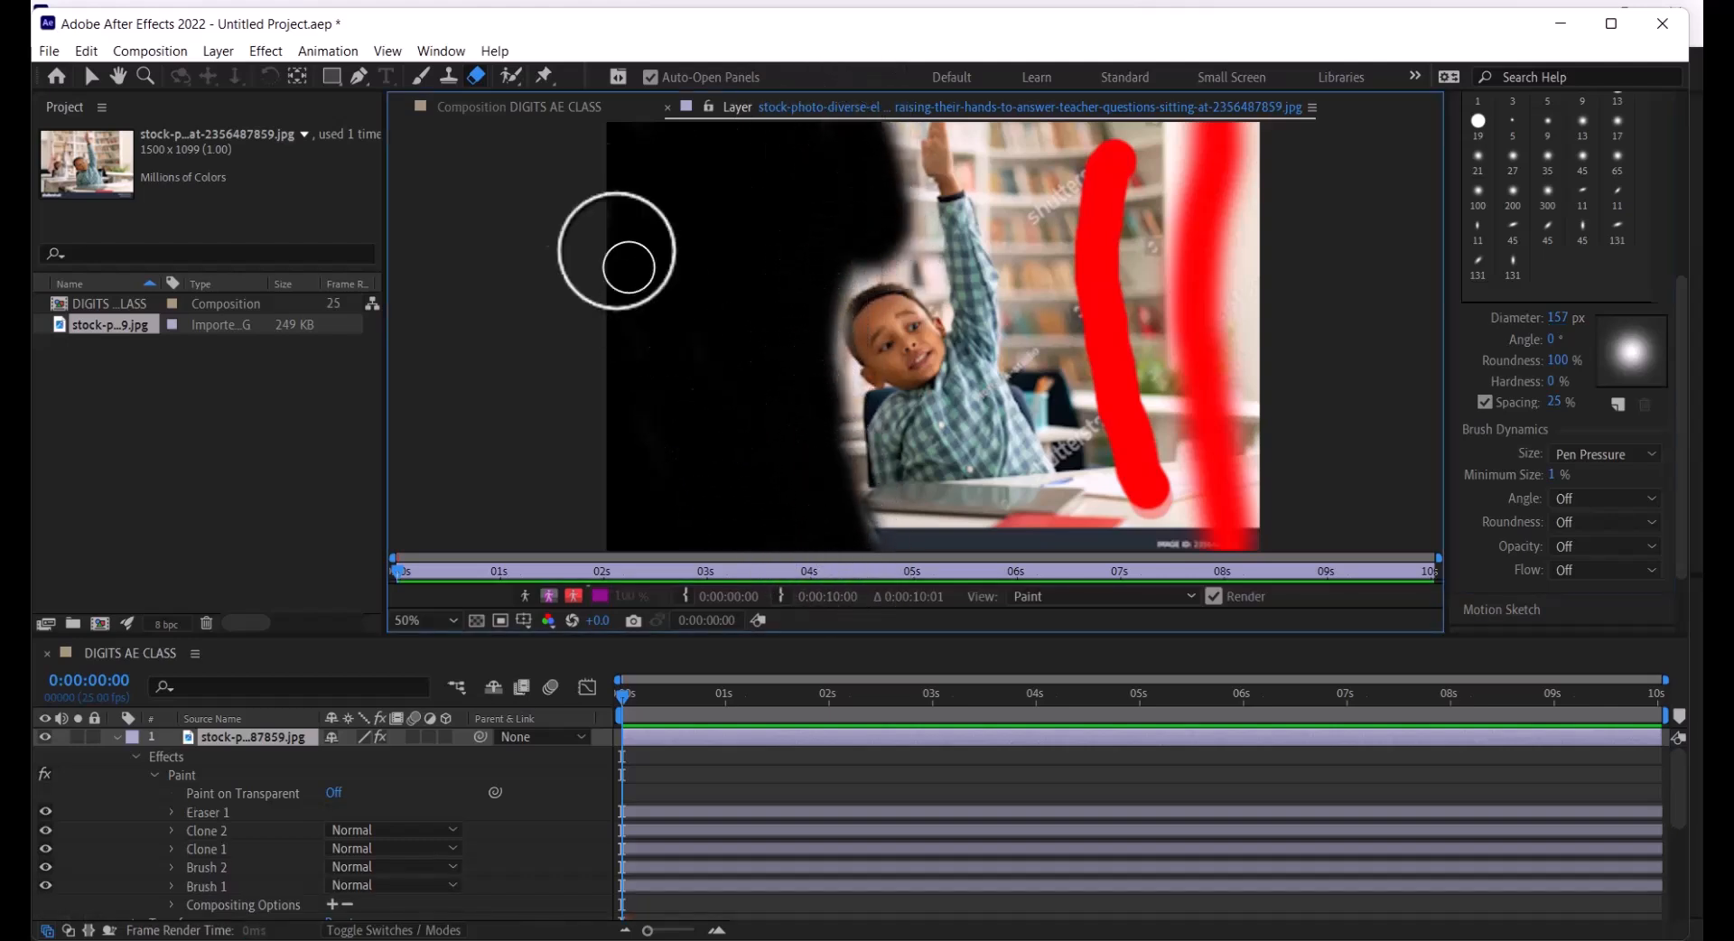
# Inspect the erased photo in the composition with the transparency grid switched on and off again
pyautogui.click(532, 109)
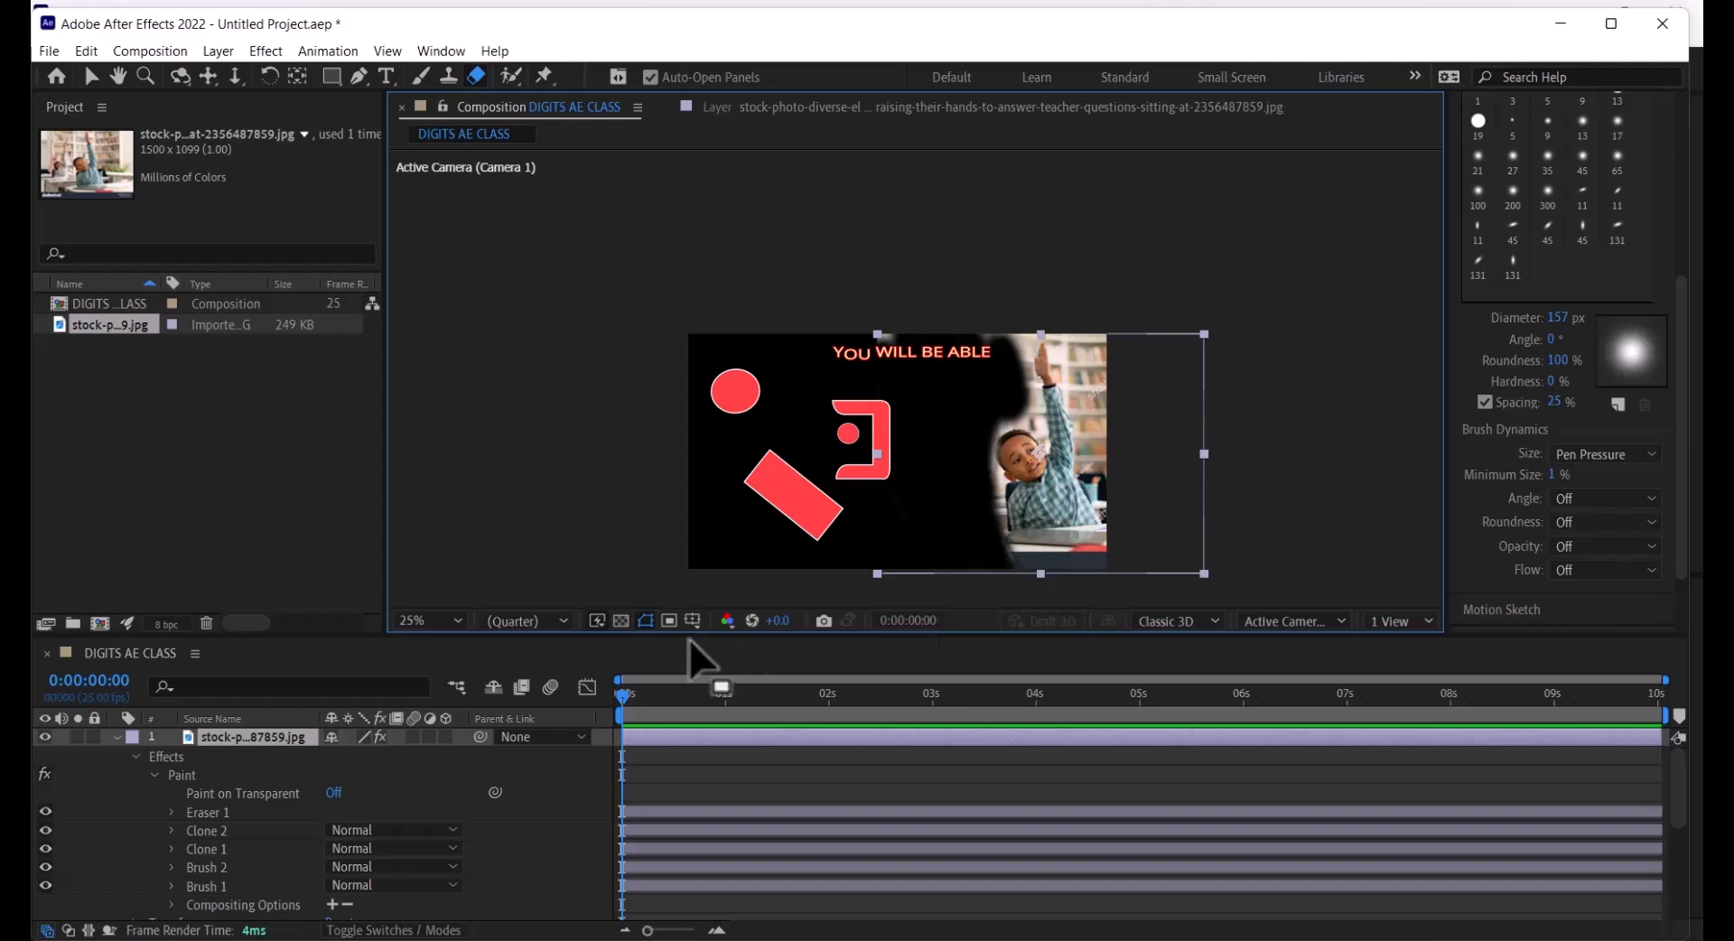
pyautogui.click(620, 621)
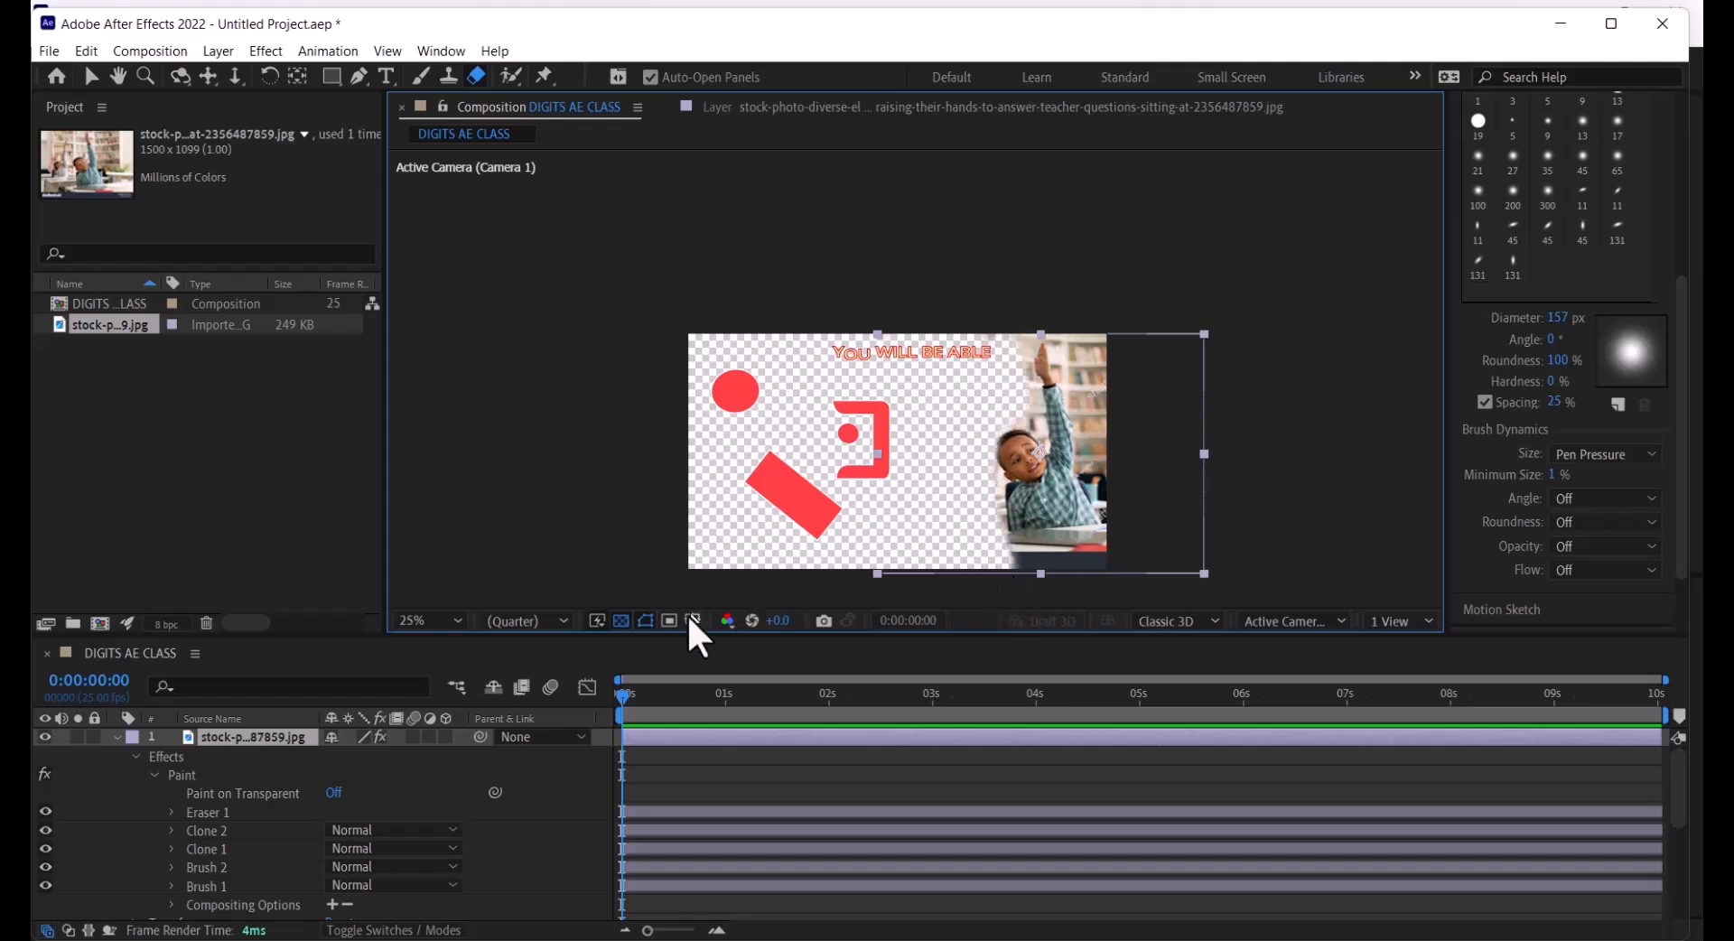
pyautogui.click(622, 621)
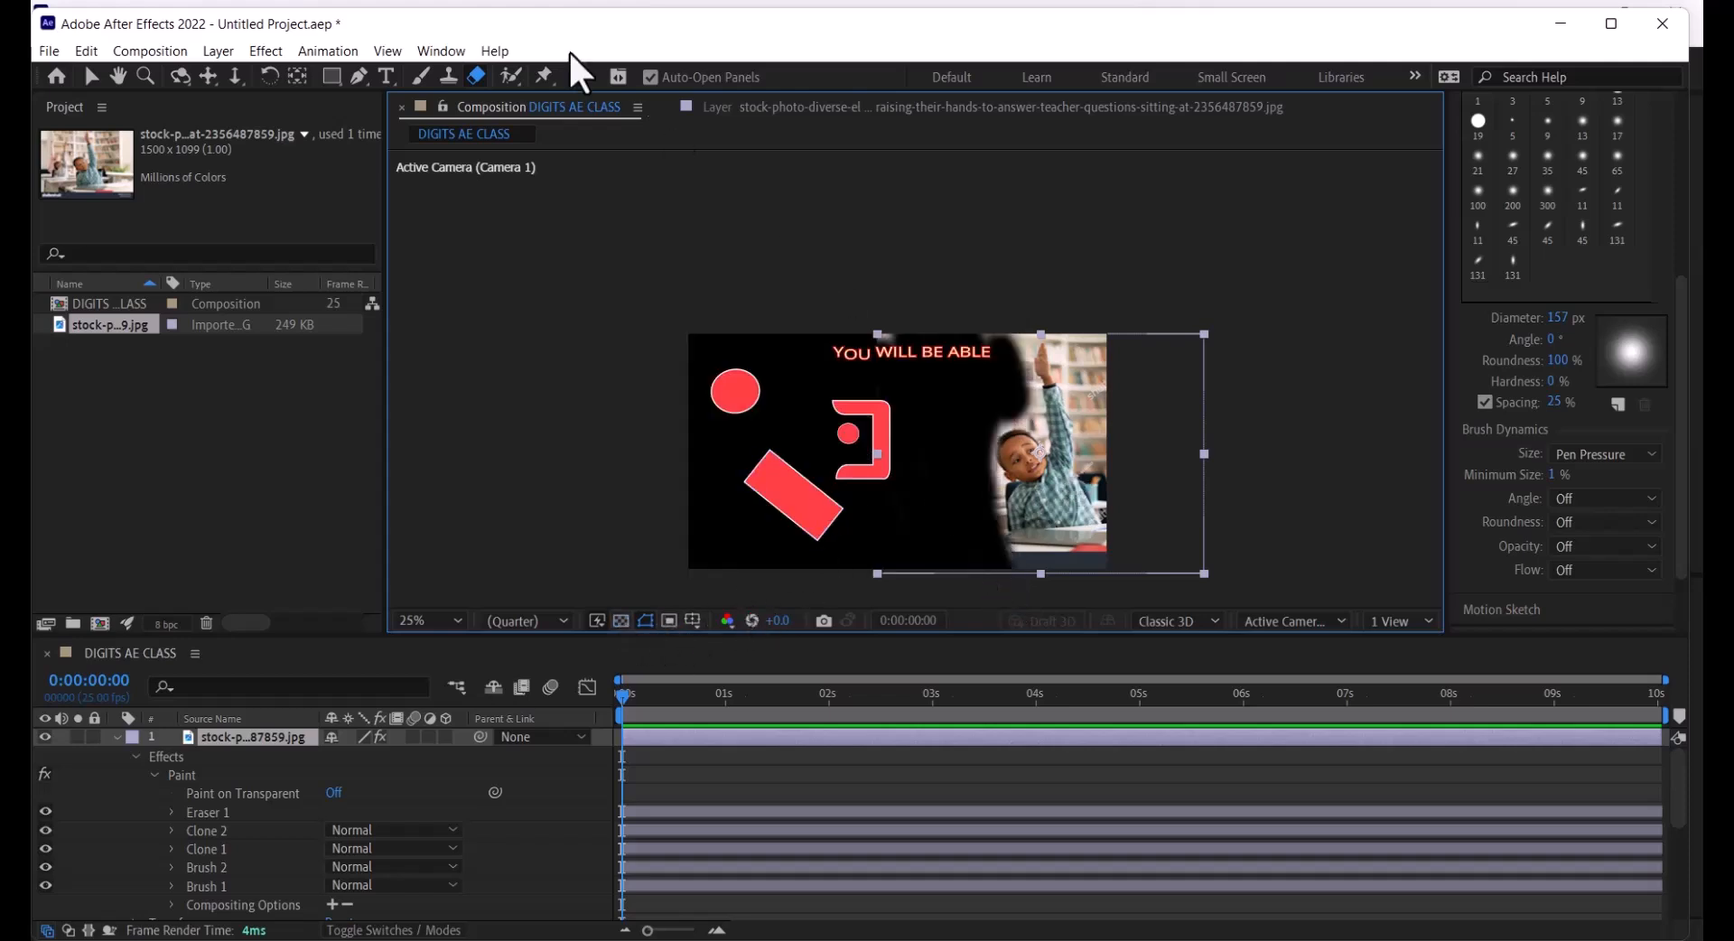
# Try the Eraser on the photo directly in the composition, dismiss the warning, and return to the photo layer's own viewer
pyautogui.click(1085, 513)
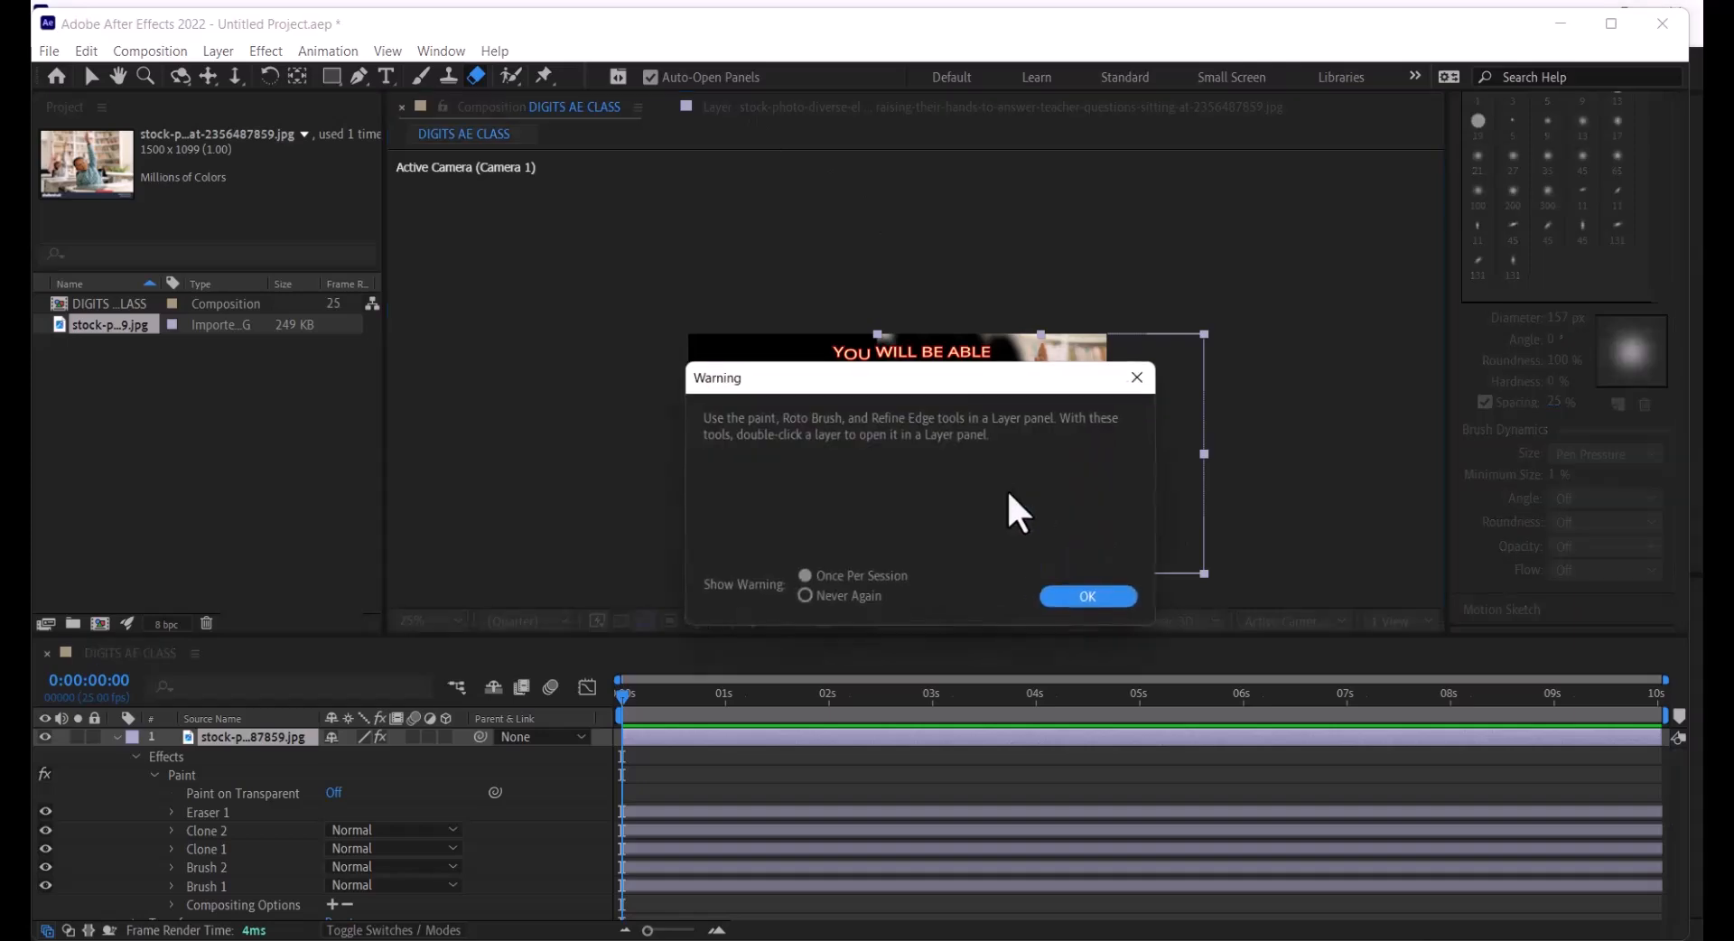
pyautogui.click(1064, 592)
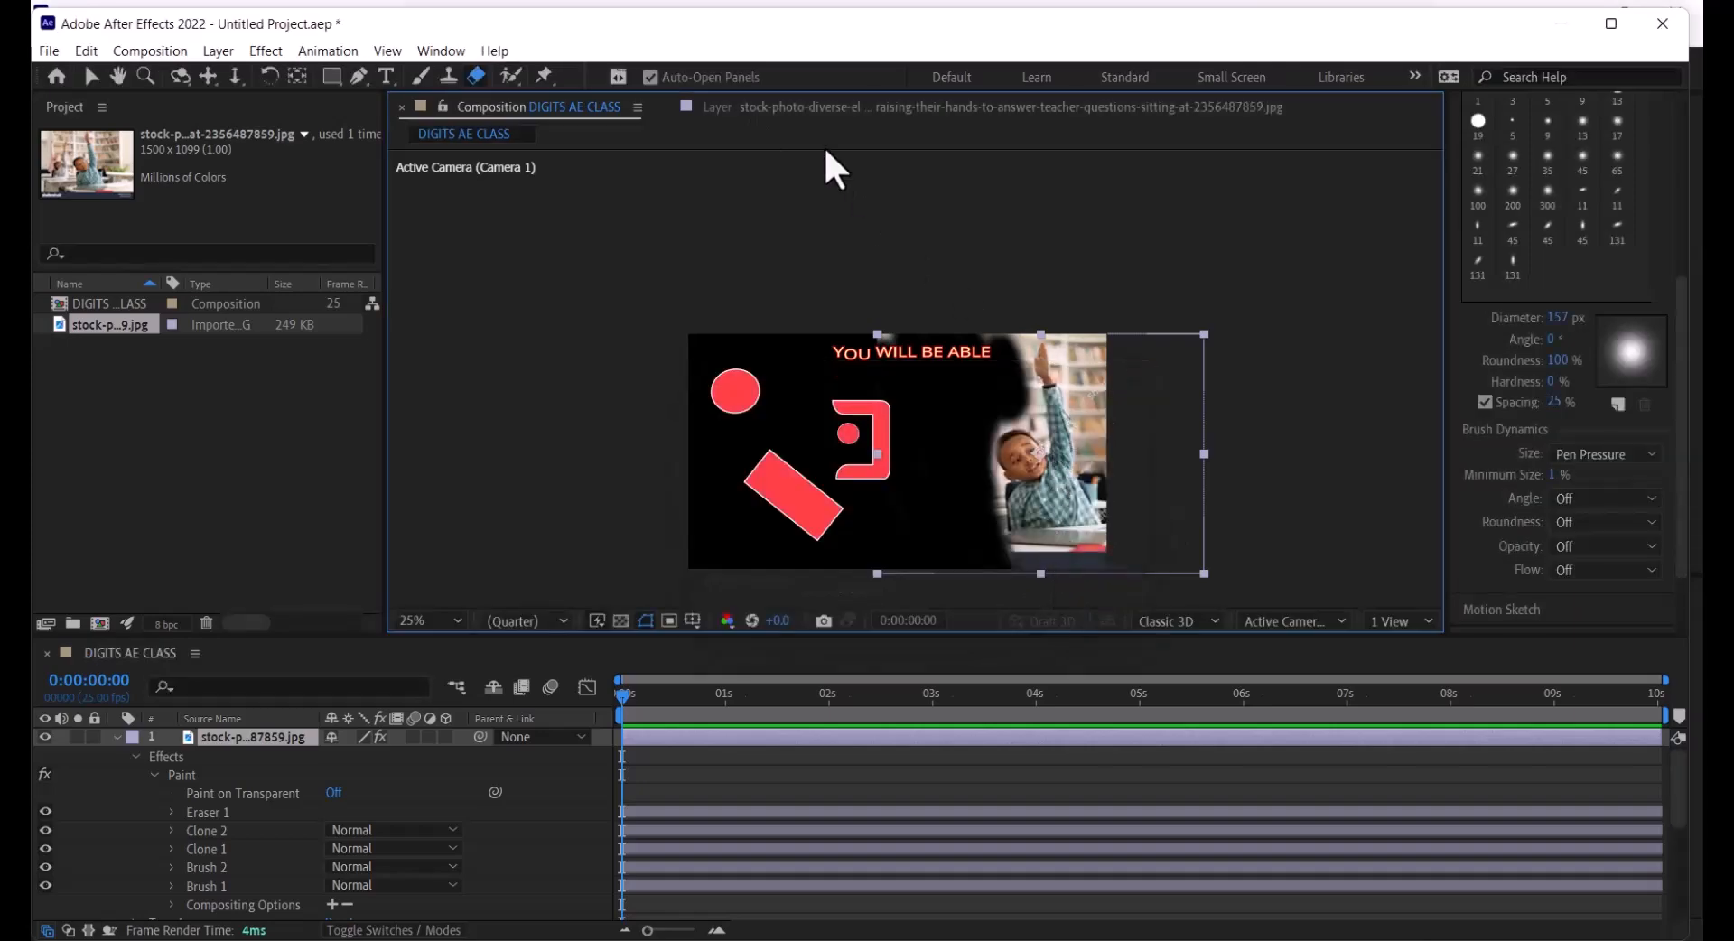
pyautogui.click(811, 110)
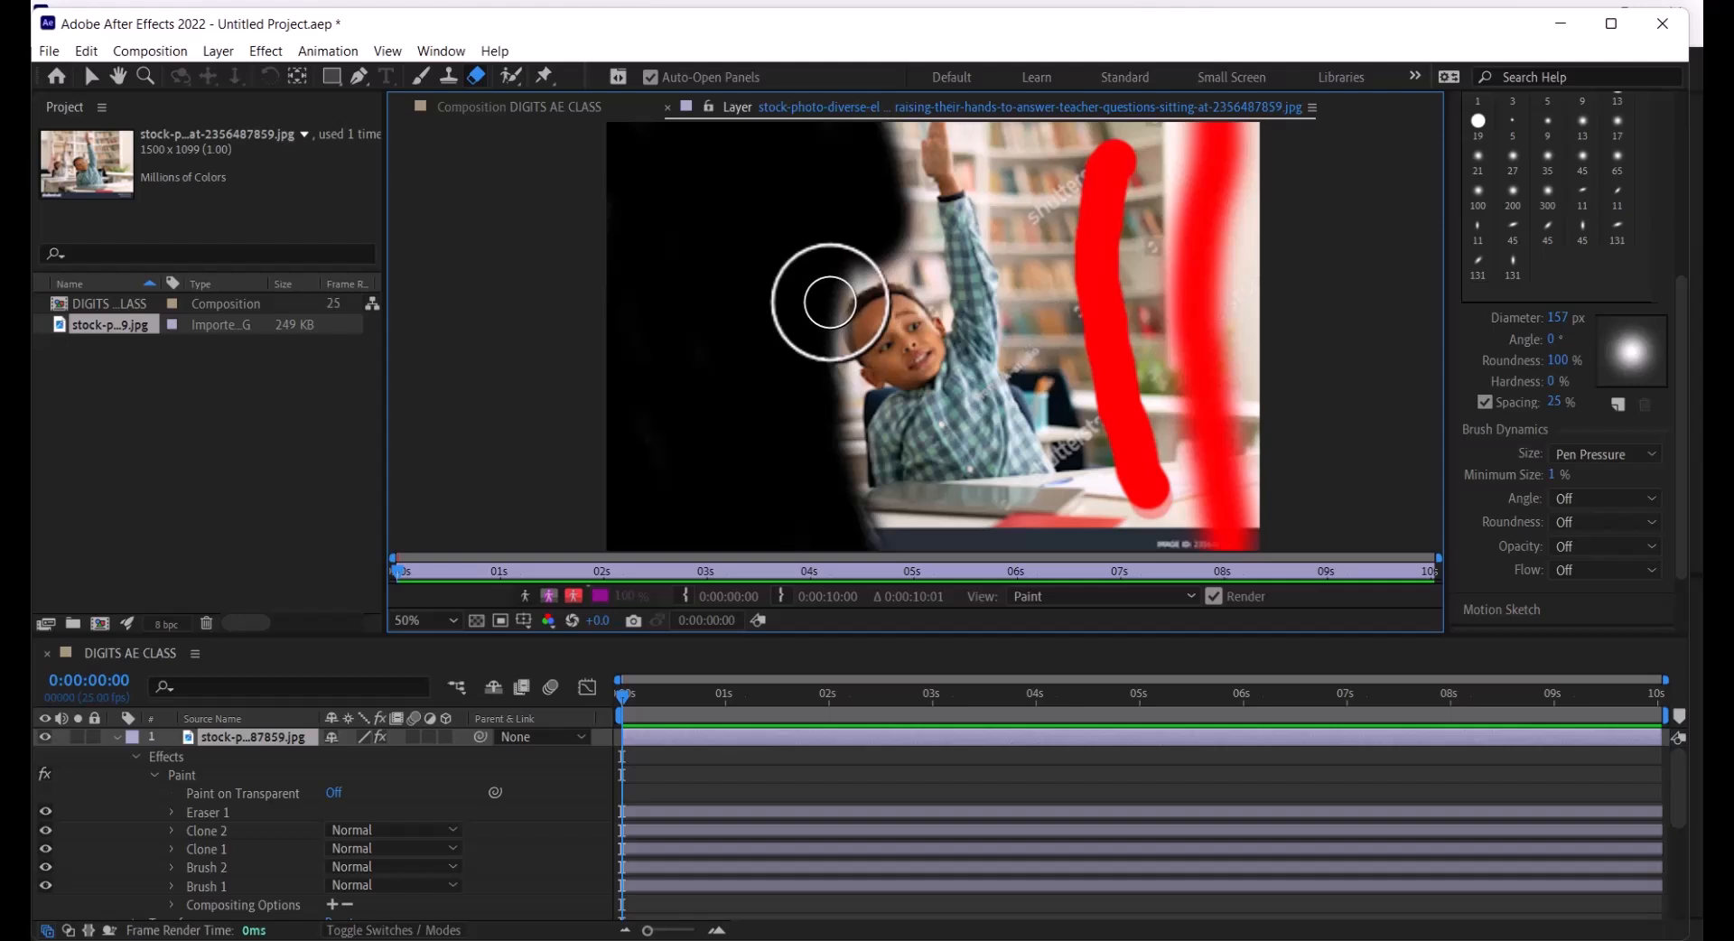
# Move the erased photo left within the composition, and compare it with the view in the layer's own viewer
pyautogui.click(496, 106)
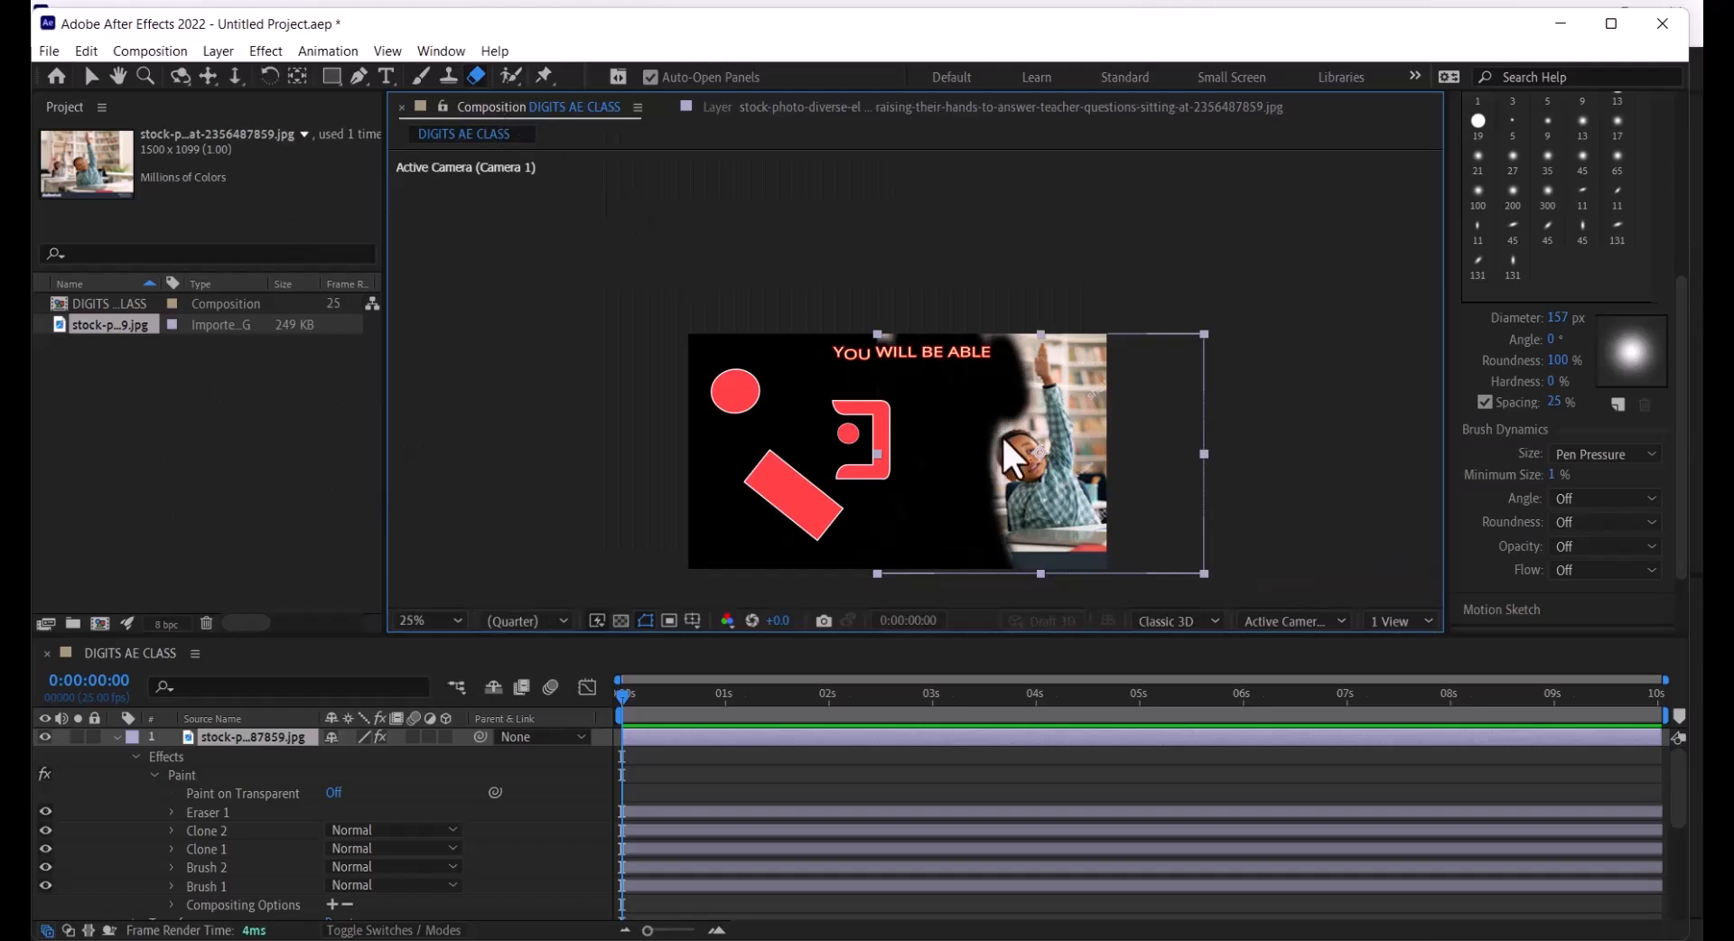
pyautogui.press('v')
pyautogui.moveTo(1065, 479)
pyautogui.mouseDown()
pyautogui.moveTo(932, 483)
pyautogui.moveTo(946, 494)
pyautogui.mouseUp()
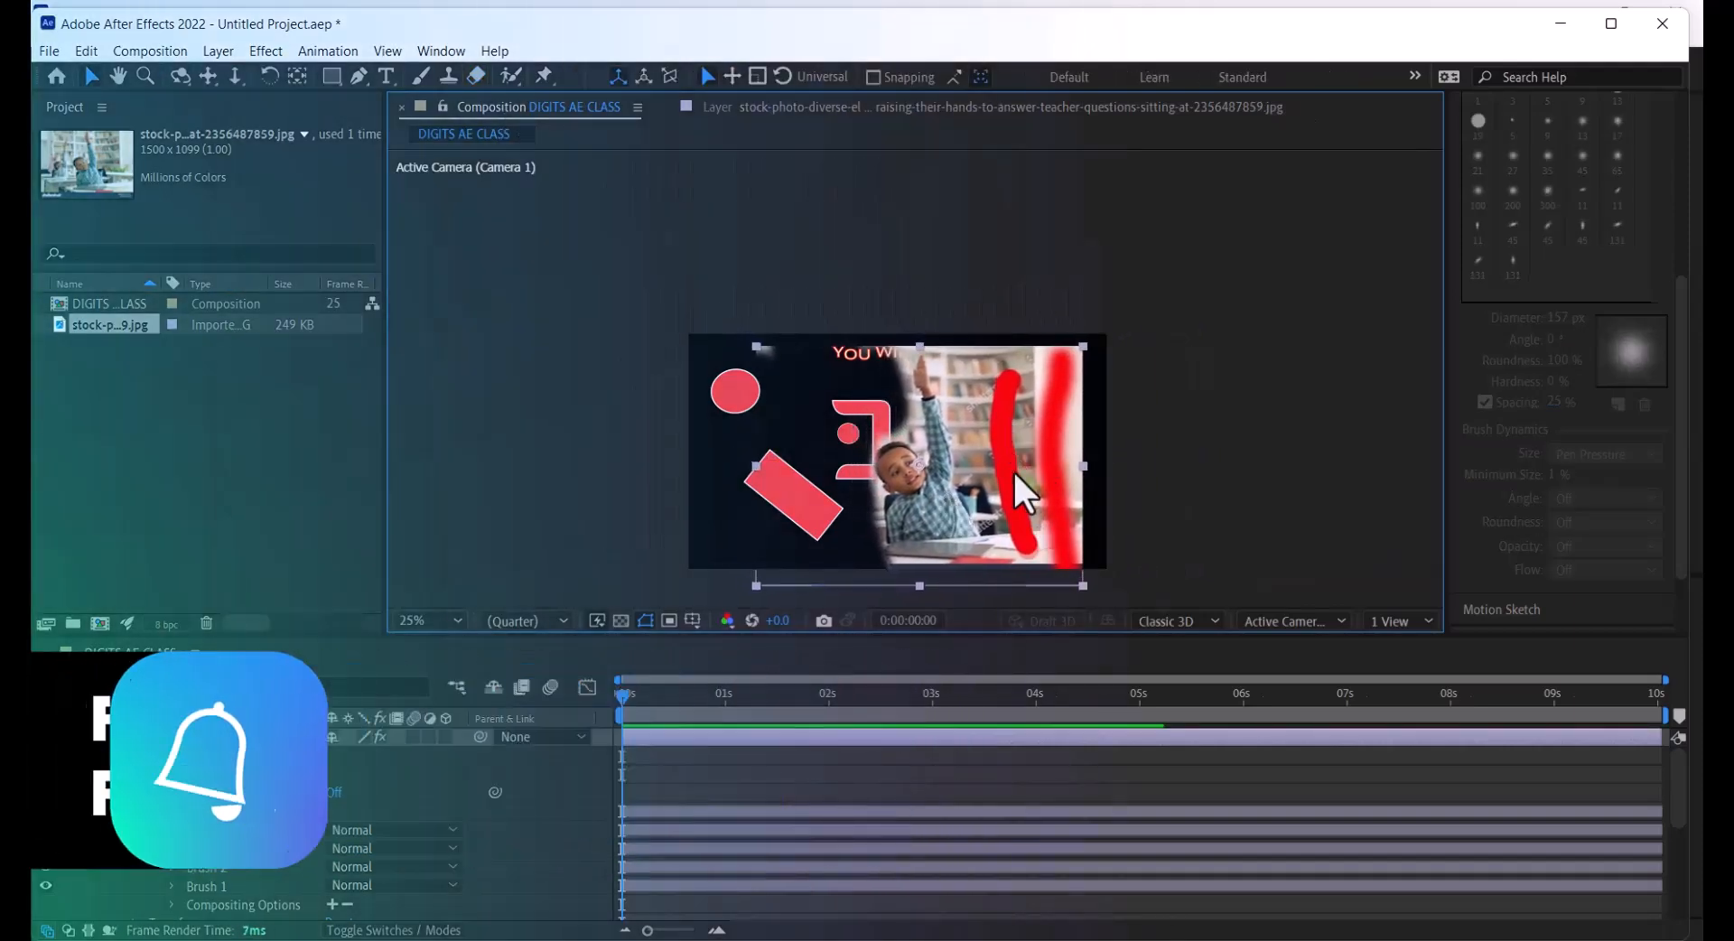
pyautogui.click(799, 107)
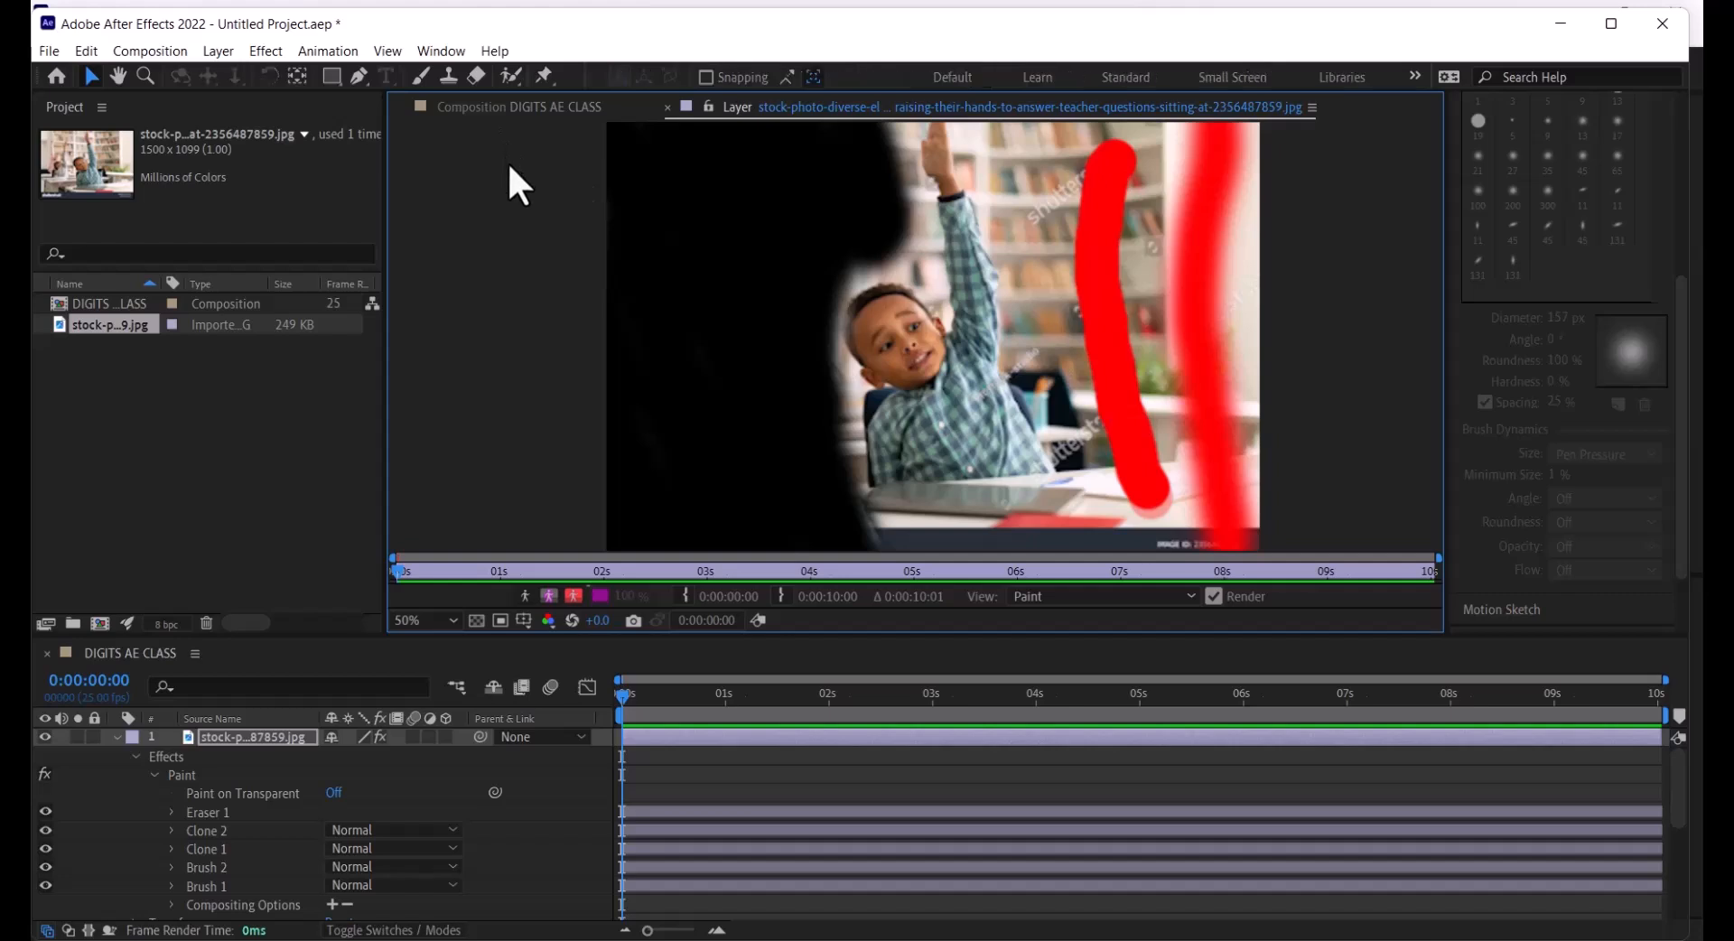
pyautogui.click(443, 108)
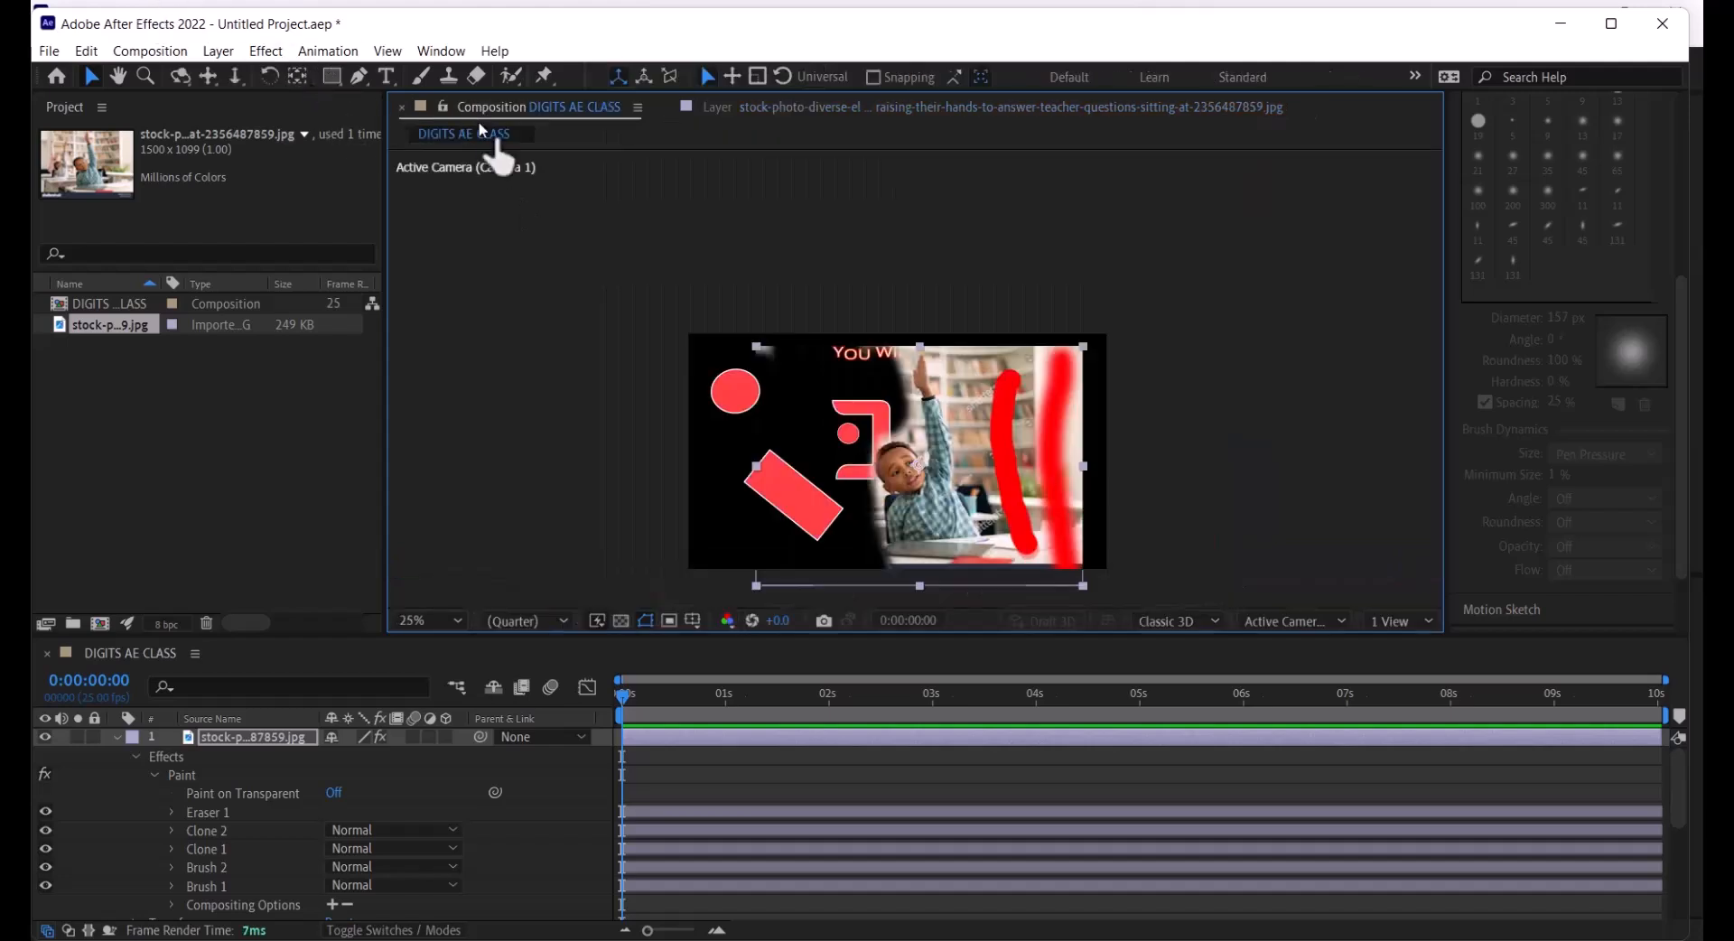
# Try the Eraser on the bookshelf area of the photo directly in the composition, and open the photo layer in its viewer
pyautogui.click(477, 76)
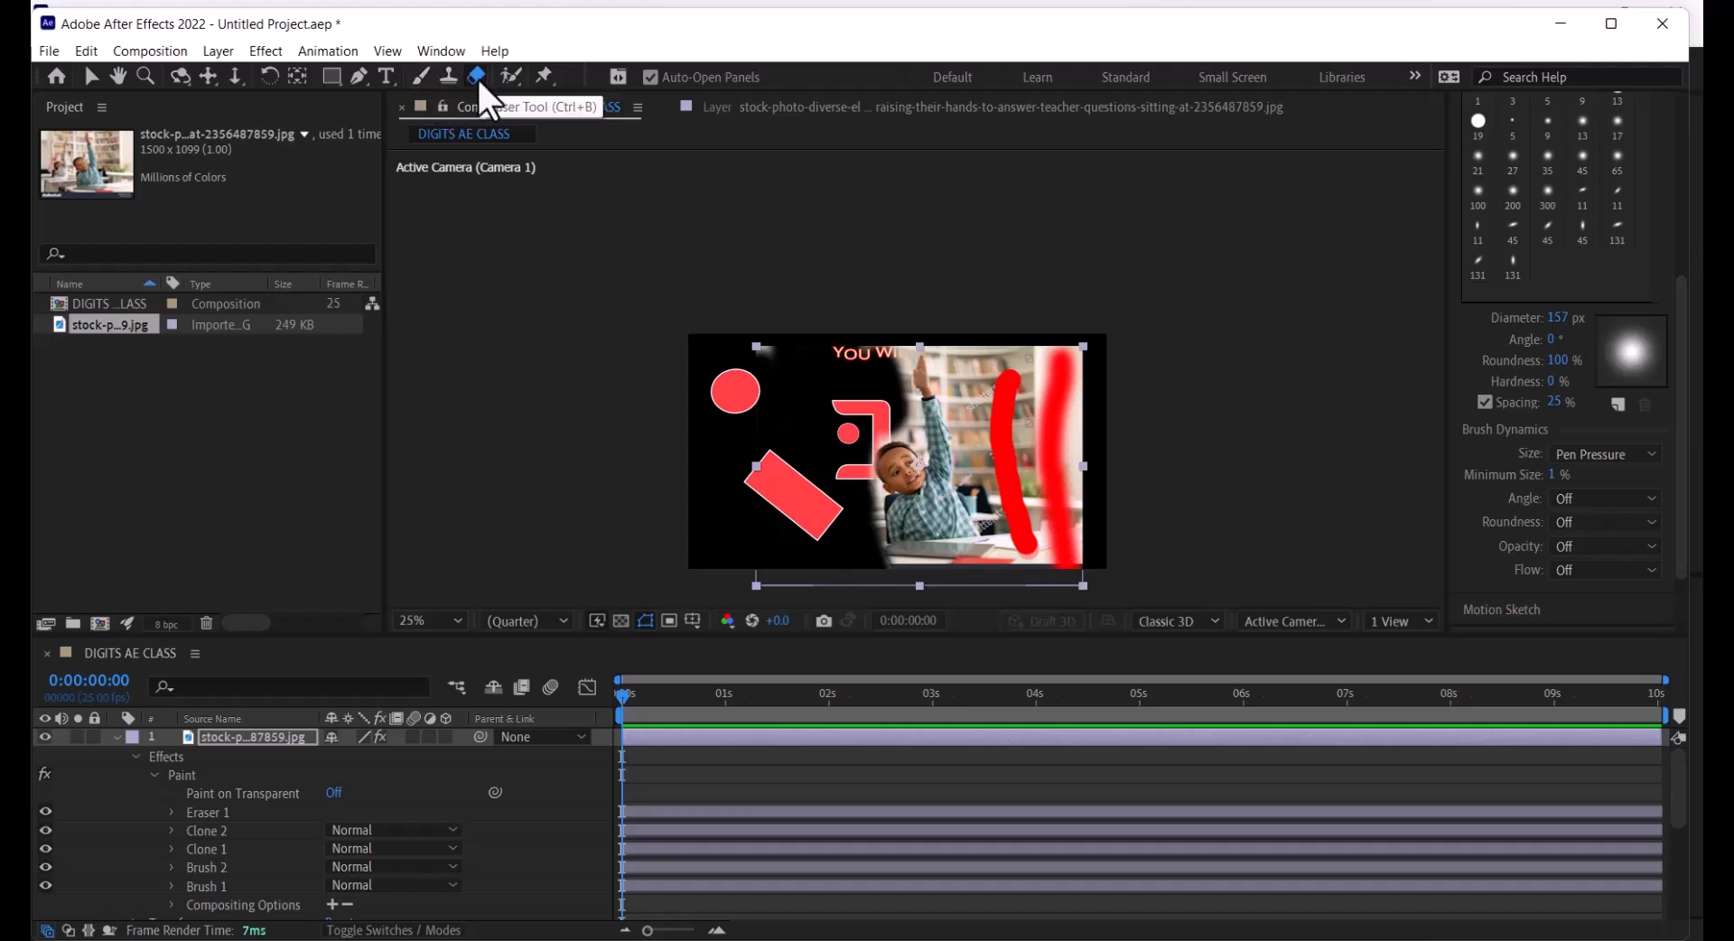
pyautogui.click(972, 367)
pyautogui.moveTo(964, 399)
pyautogui.mouseDown()
pyautogui.moveTo(963, 453)
pyautogui.moveTo(950, 377)
pyautogui.mouseUp()
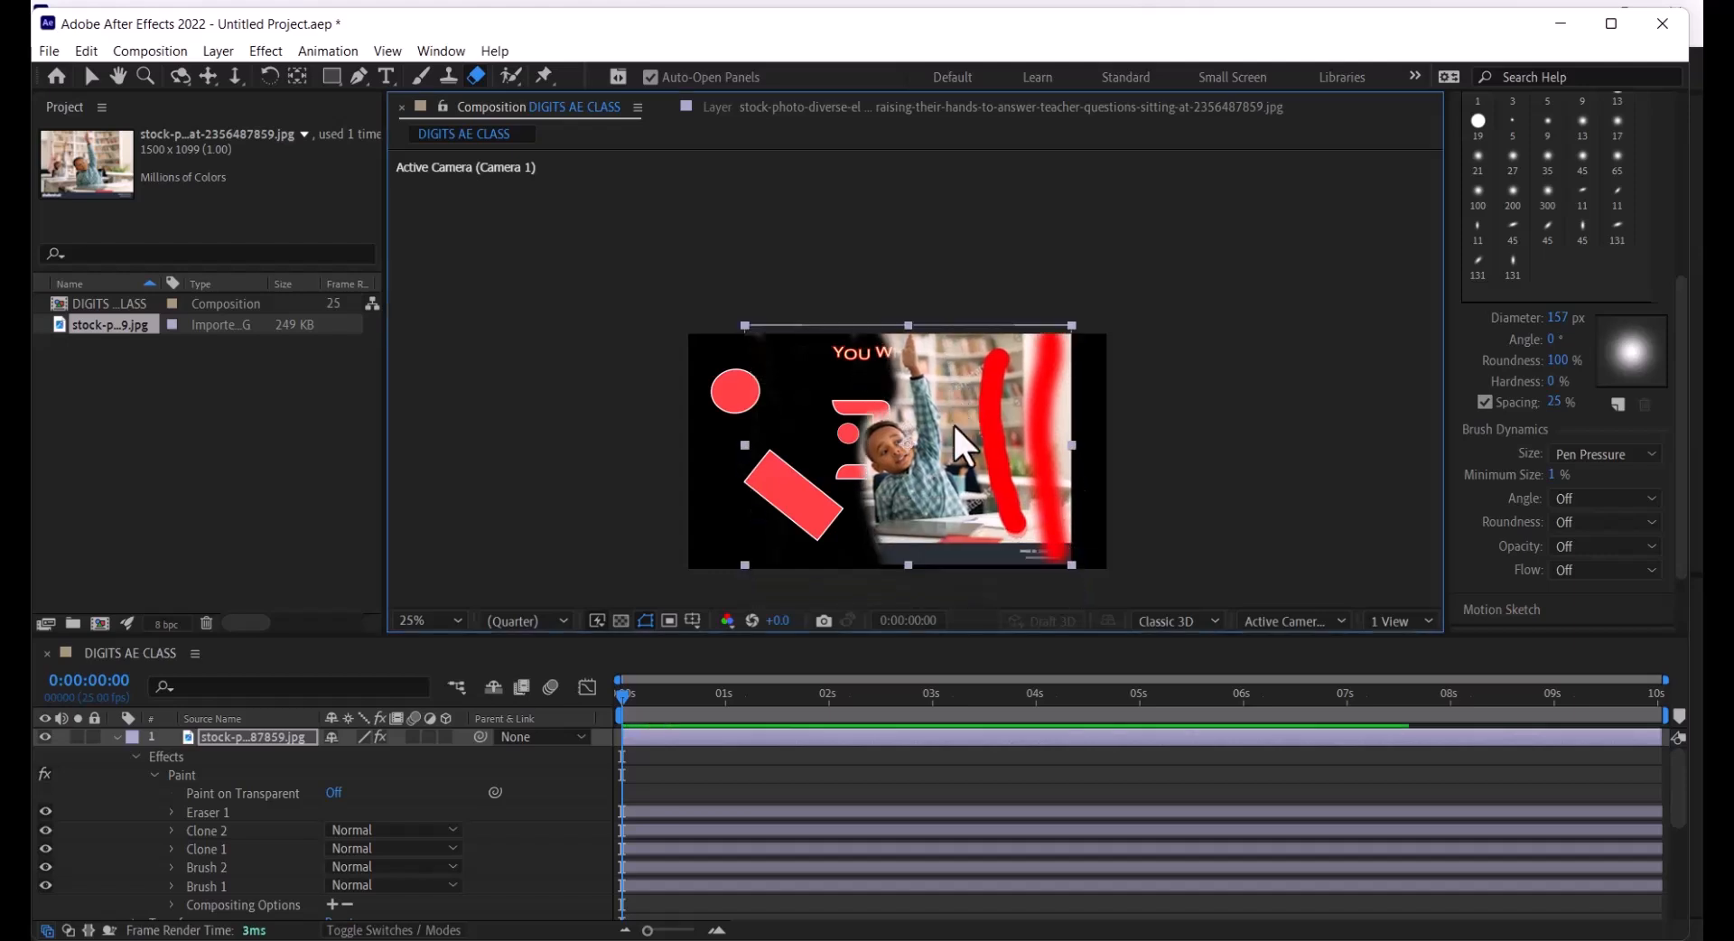
pyautogui.doubleClick(955, 408)
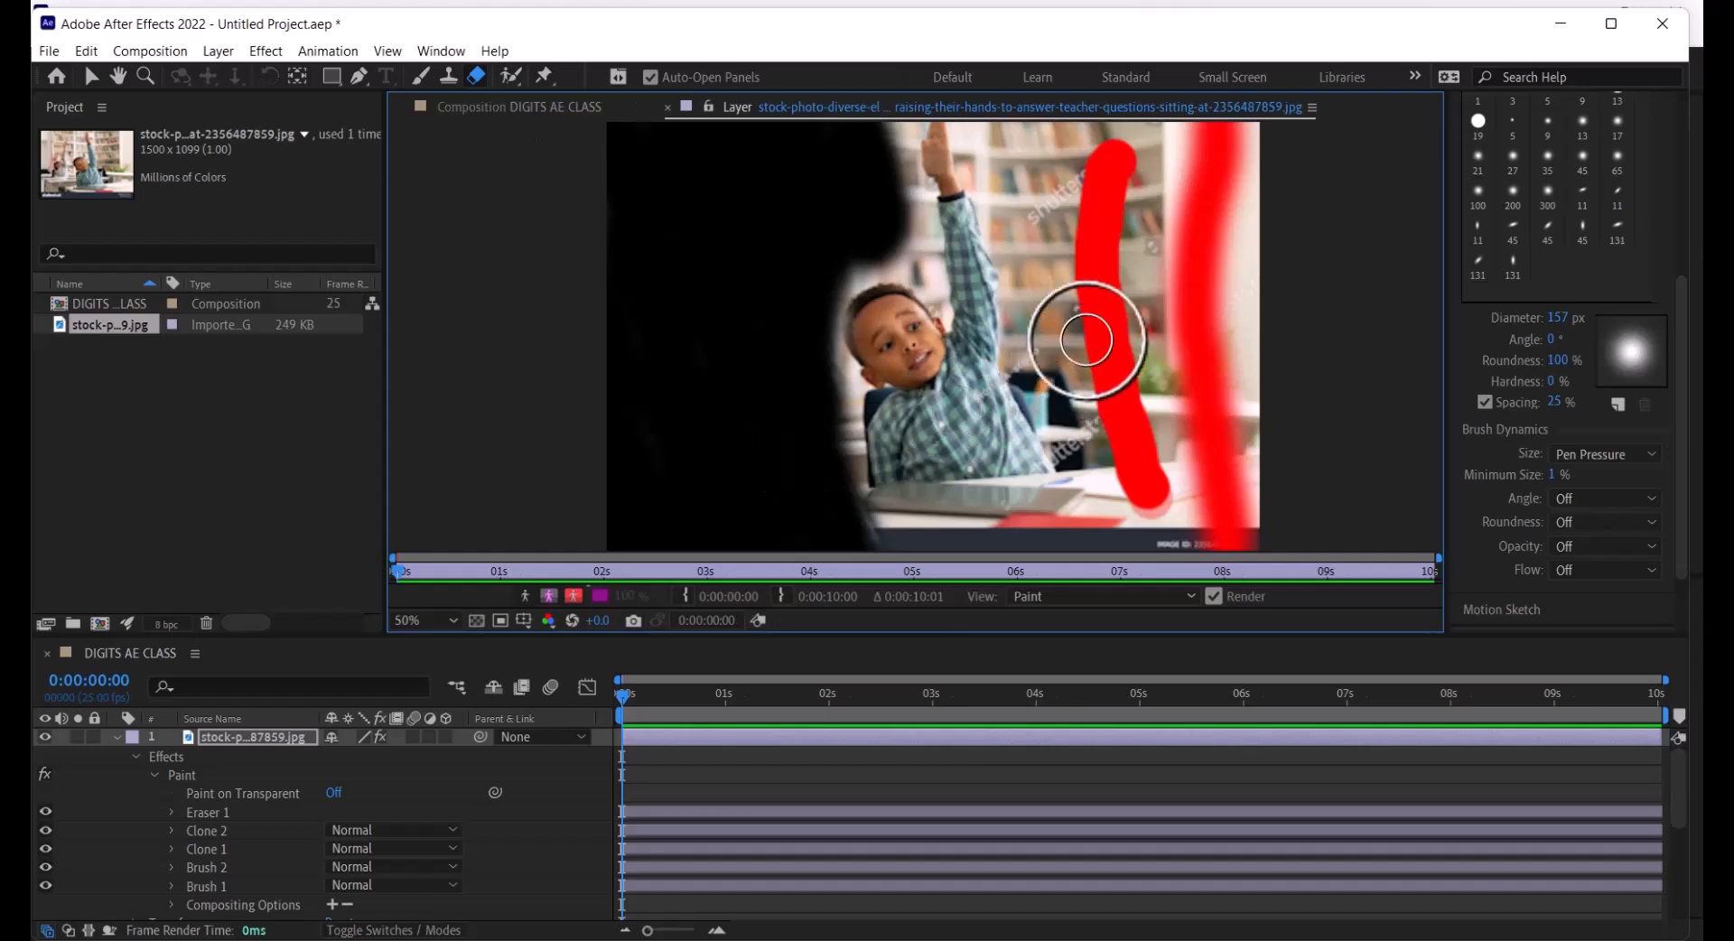
# Erase the photo's right part, including both red brush strokes, and the background beside the boy's raised hand
pyautogui.moveTo(1271, 220)
pyautogui.mouseDown()
pyautogui.moveTo(1234, 321)
pyautogui.moveTo(1277, 503)
pyautogui.moveTo(1270, 275)
pyautogui.moveTo(1285, 309)
pyautogui.mouseUp()
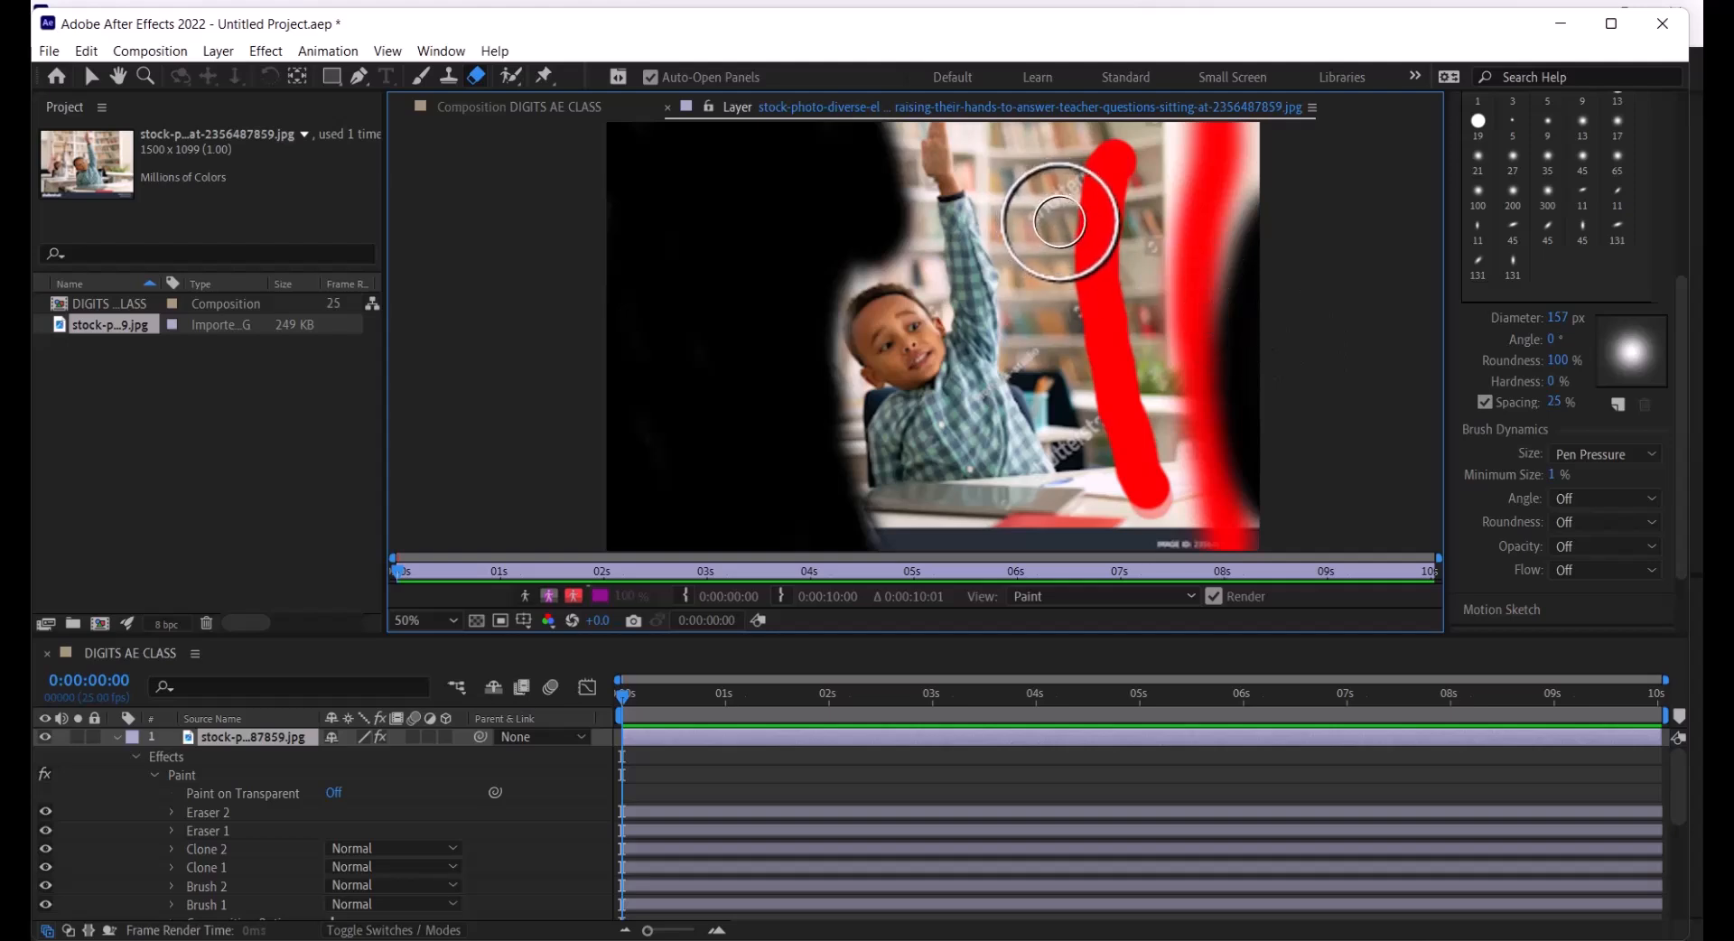
pyautogui.moveTo(1108, 557)
pyautogui.mouseDown()
pyautogui.moveTo(1043, 362)
pyautogui.moveTo(1026, 232)
pyautogui.moveTo(1140, 535)
pyautogui.moveTo(1184, 484)
pyautogui.moveTo(1038, 12)
pyautogui.moveTo(1177, 154)
pyautogui.moveTo(1252, 268)
pyautogui.moveTo(1211, 104)
pyautogui.moveTo(1203, 352)
pyautogui.mouseUp()
pyautogui.scroll(2, 1141, 301)
pyautogui.scroll(-4, 1169, 343)
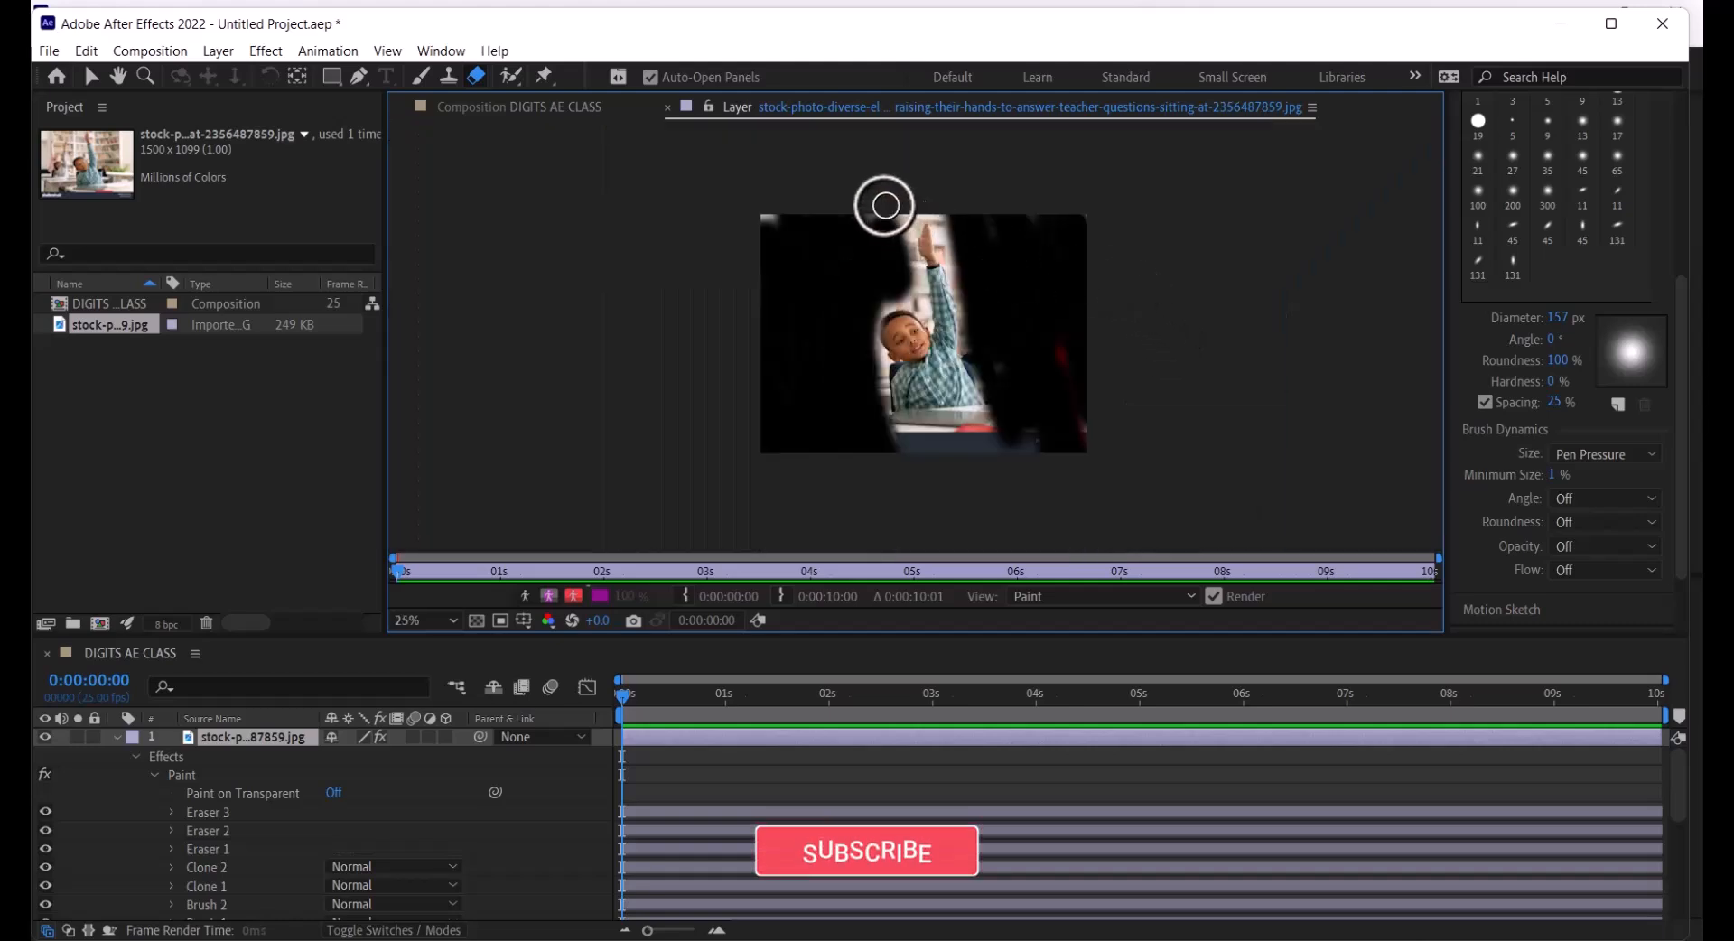
pyautogui.moveTo(884, 206)
pyautogui.mouseDown()
pyautogui.moveTo(911, 255)
pyautogui.moveTo(900, 275)
pyautogui.mouseUp()
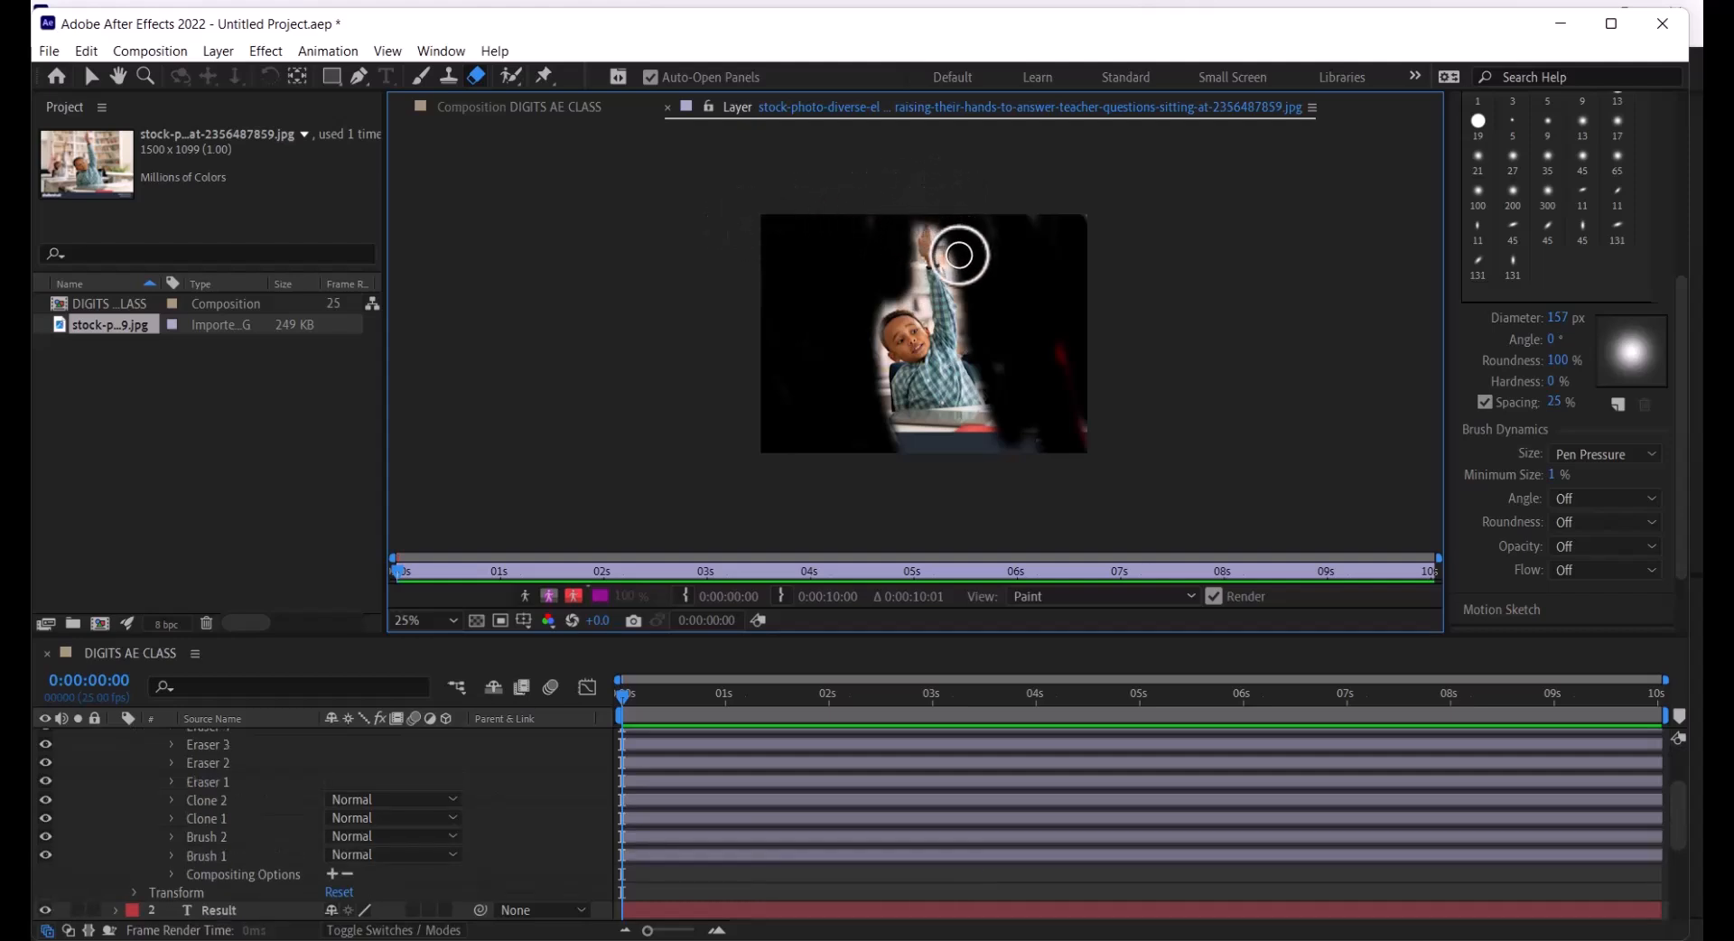
# Erase the background between the boy's head and raised arm, reducing the Eraser diameter to 65 px for the finer stroke
pyautogui.scroll(4, 963, 253)
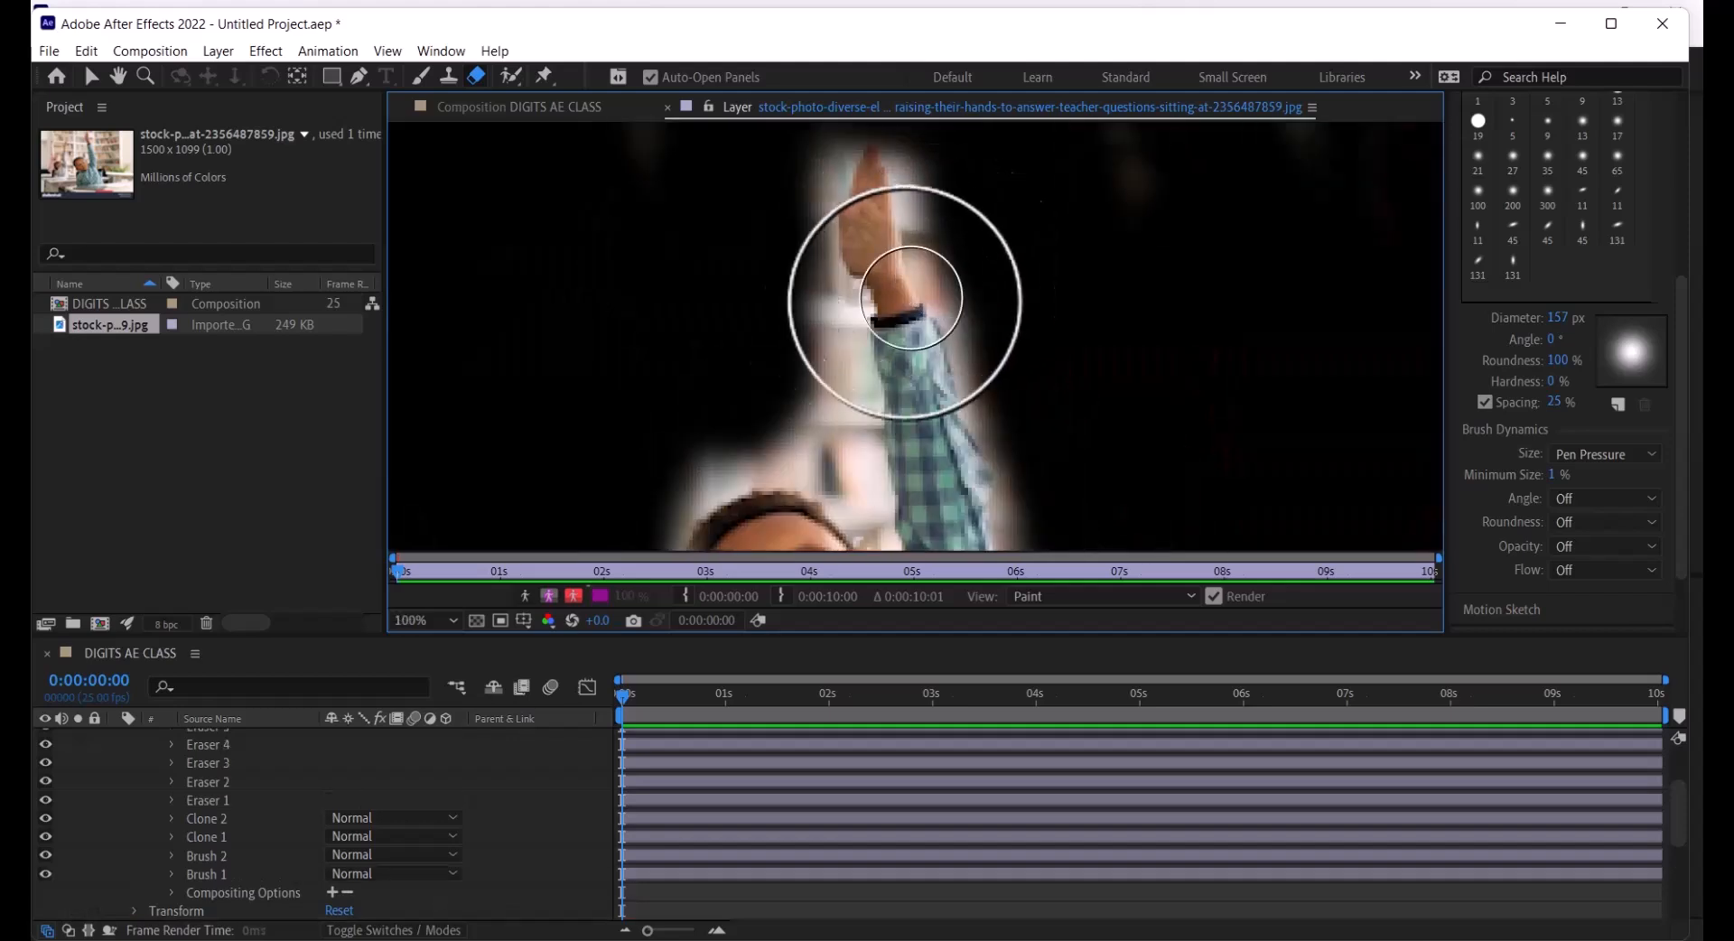
pyautogui.moveTo(791, 436); pyautogui.dragTo(811, 390)
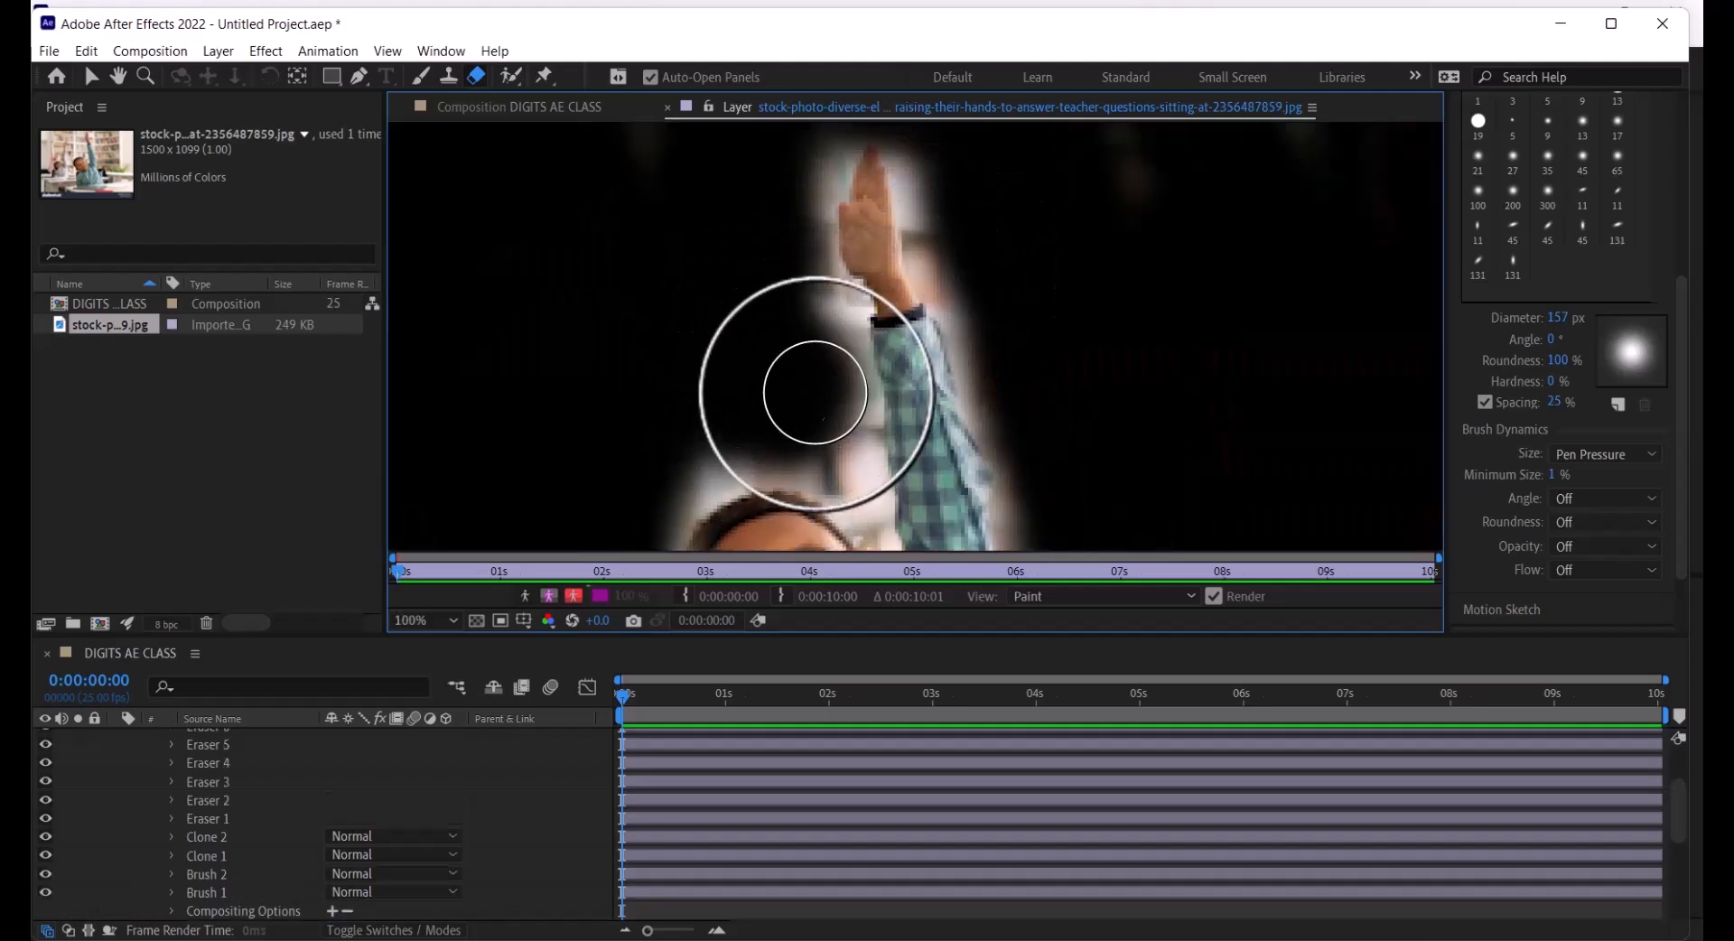
pyautogui.moveTo(1555, 318); pyautogui.dragTo(1444, 312)
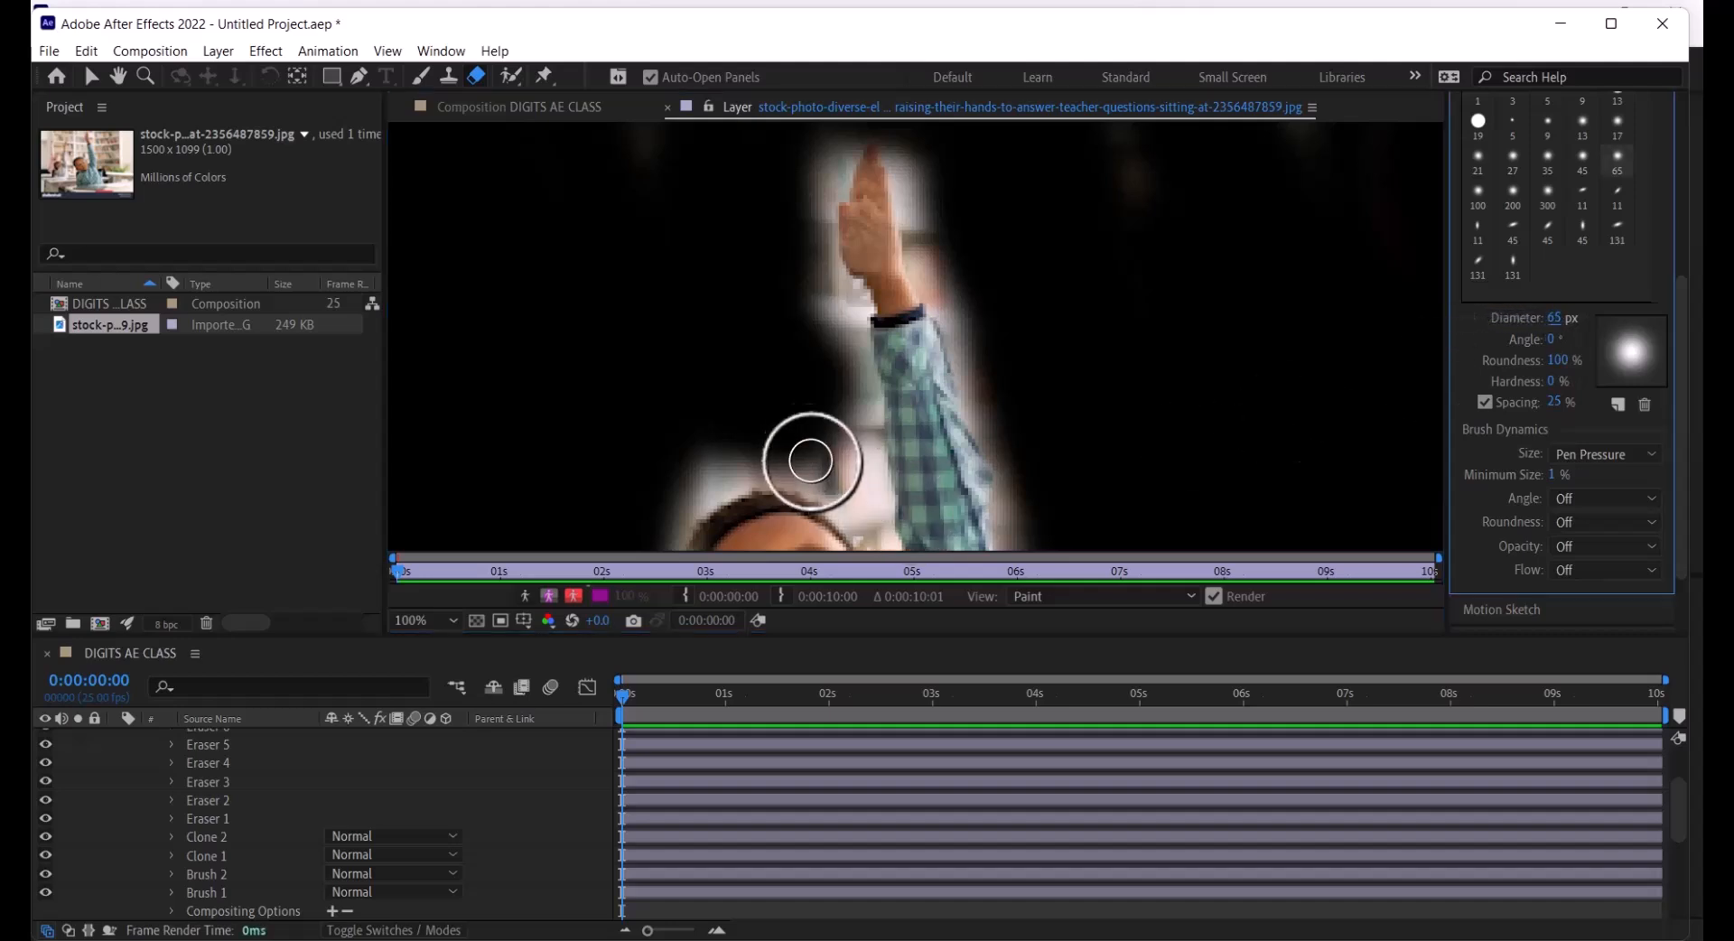
pyautogui.moveTo(872, 534); pyautogui.dragTo(816, 307)
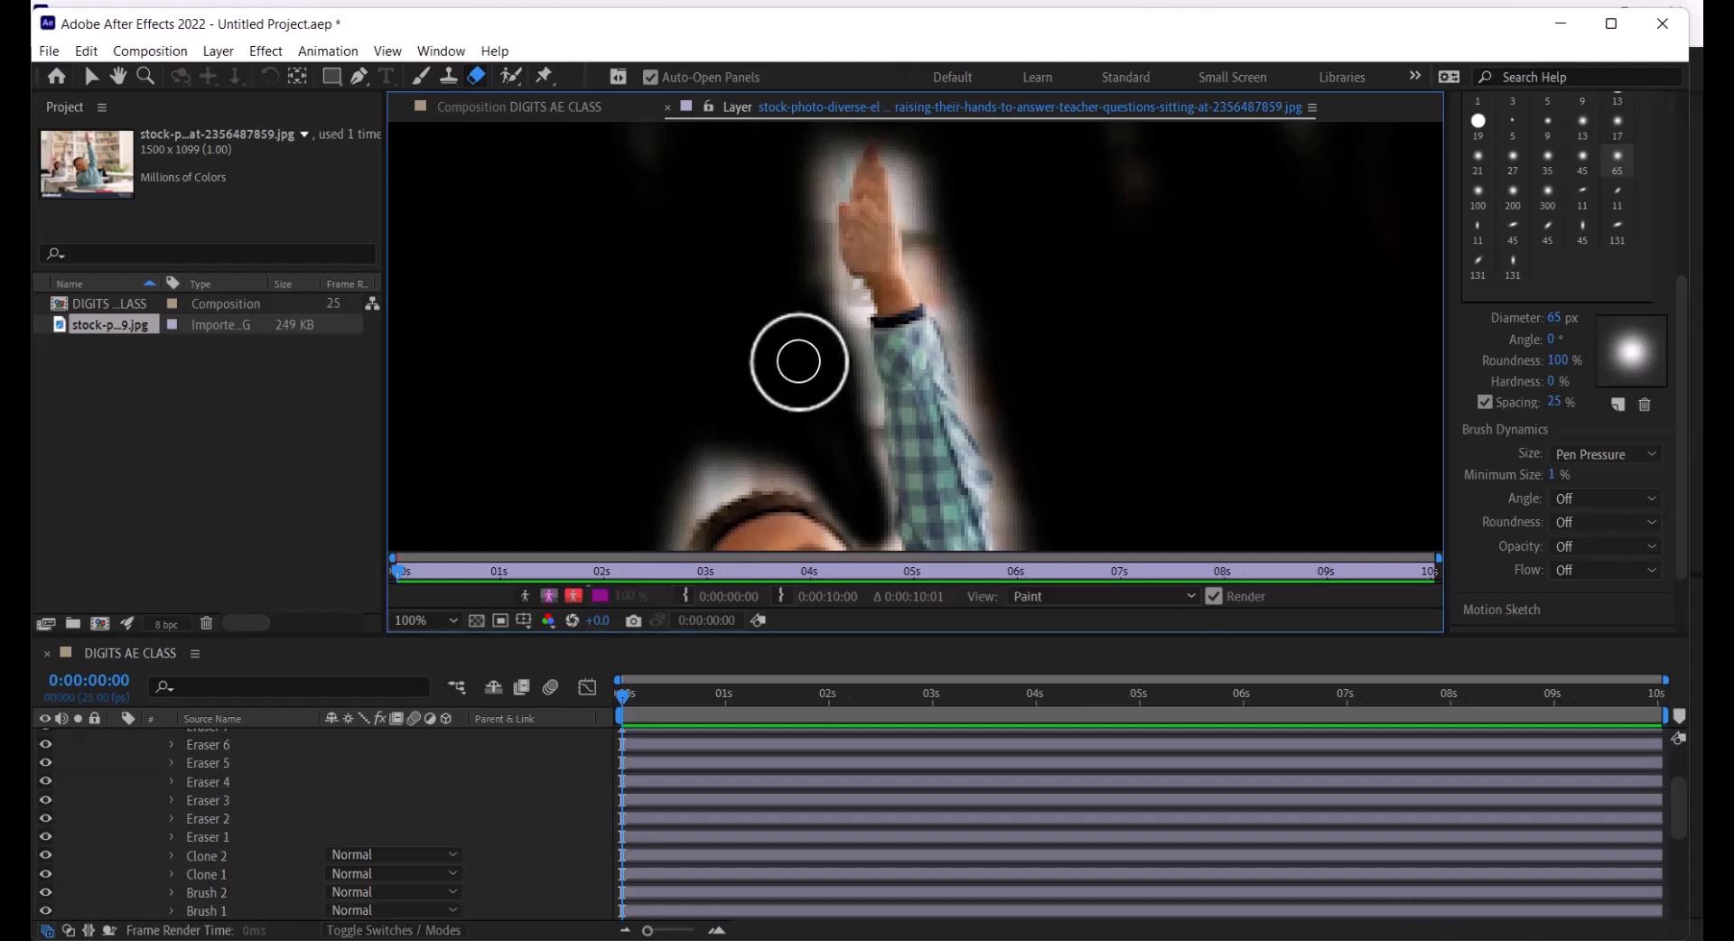
# Examine the erased edges around the boy's head up close, and check the cutout in the composition
pyautogui.scroll(-4, 794, 360)
pyautogui.press('h')
pyautogui.moveTo(887, 375); pyautogui.dragTo(876, 250)
pyautogui.hotkey('ctrl', 'b')
pyautogui.scroll(6, 882, 252)
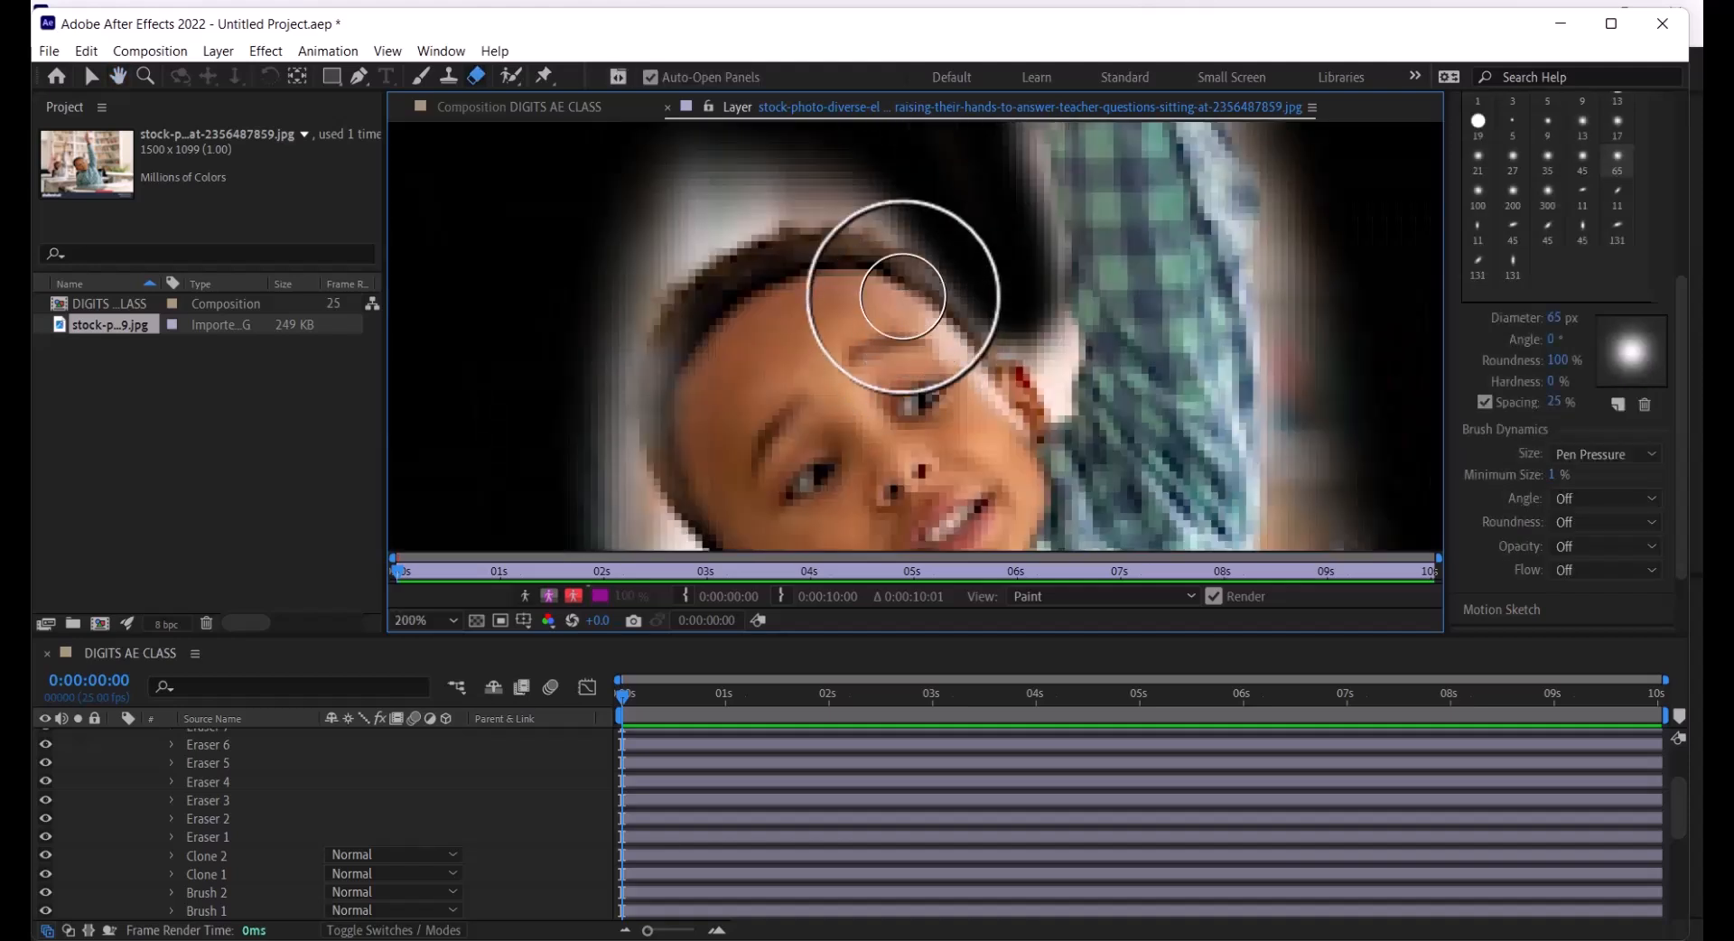
pyautogui.press('h')
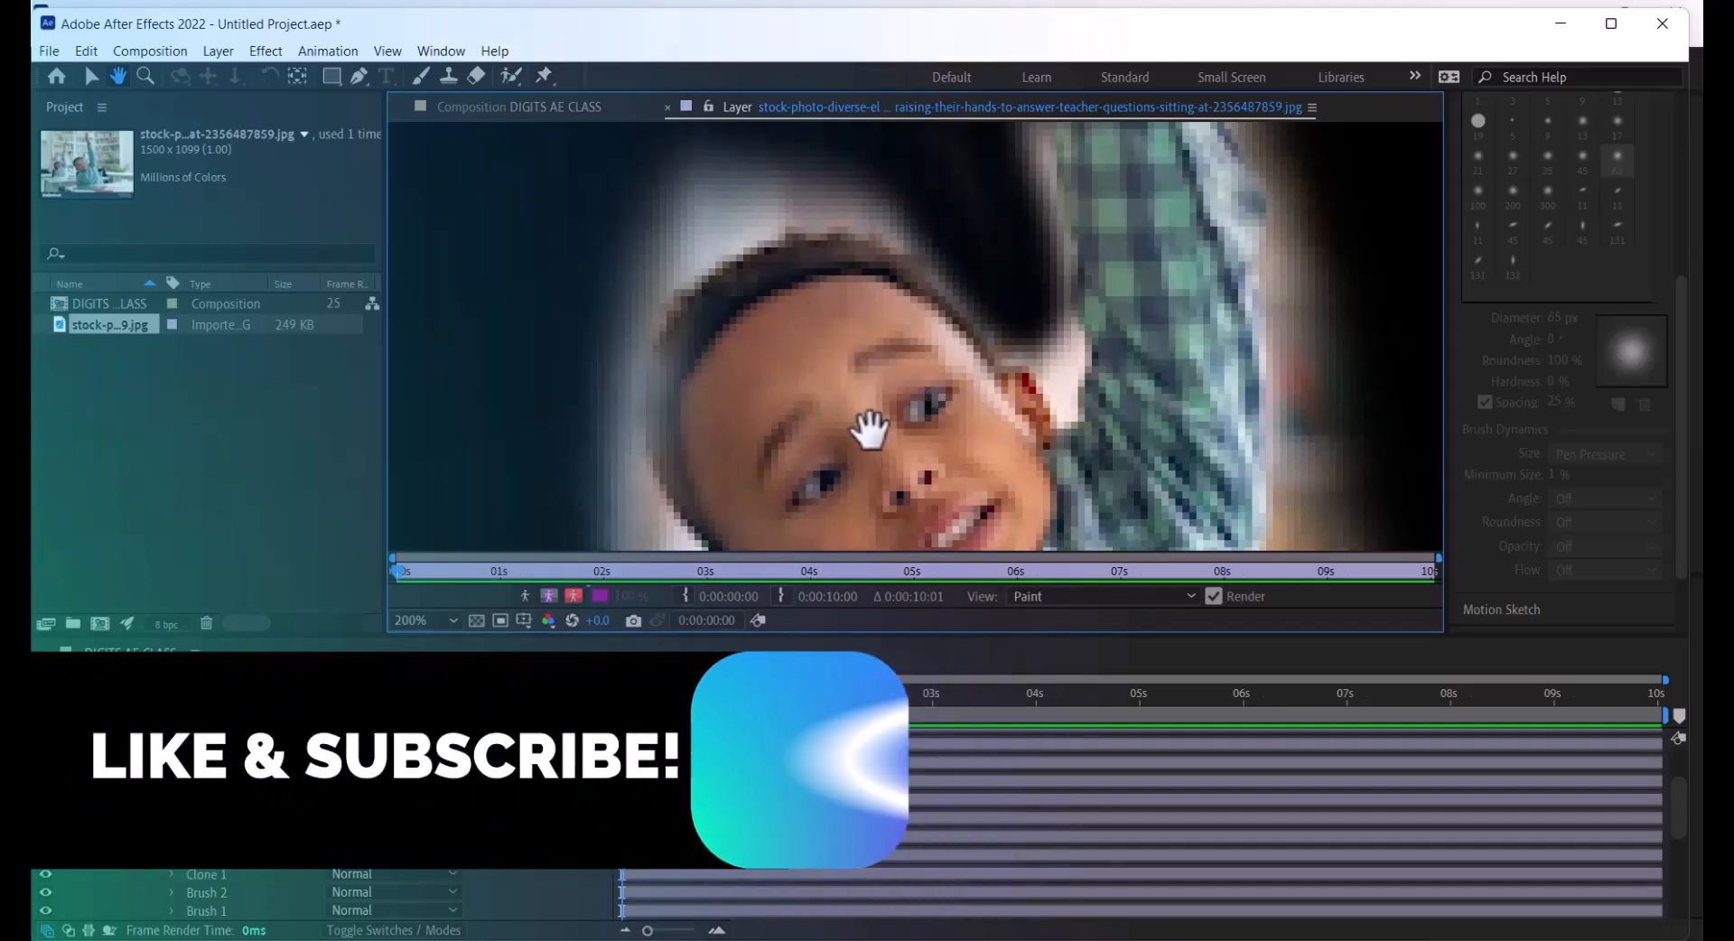
pyautogui.click(488, 107)
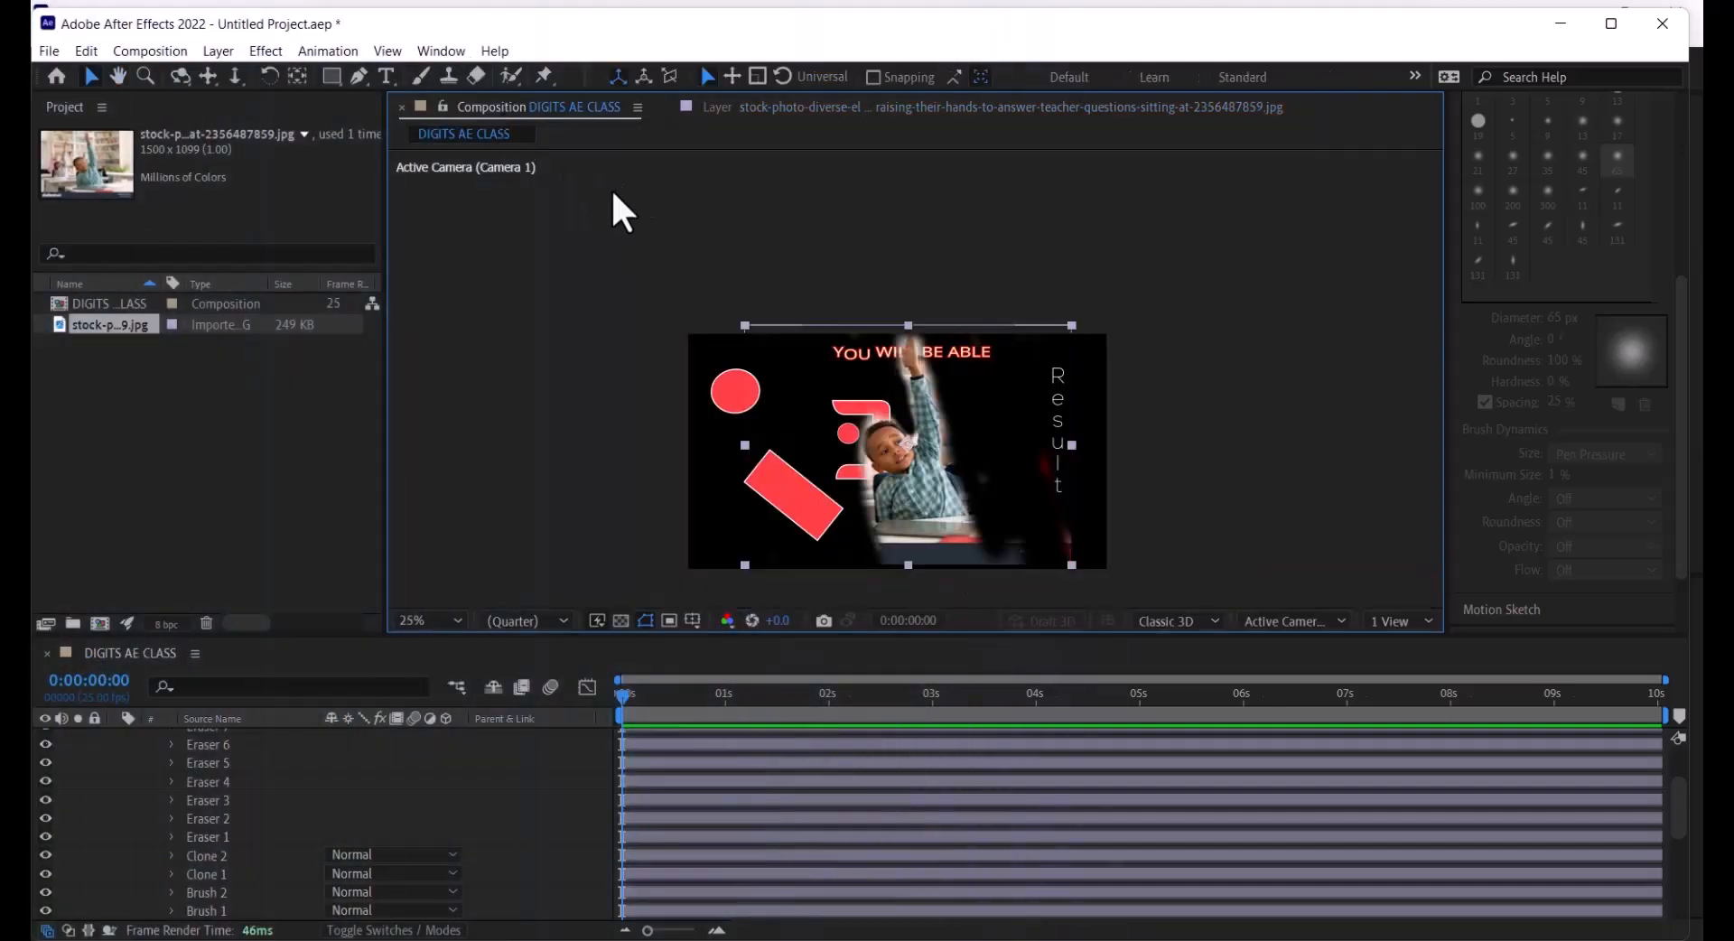
# Return to the photo layer's viewer and select the first eraser stroke over the photo's left part
pyautogui.click(768, 106)
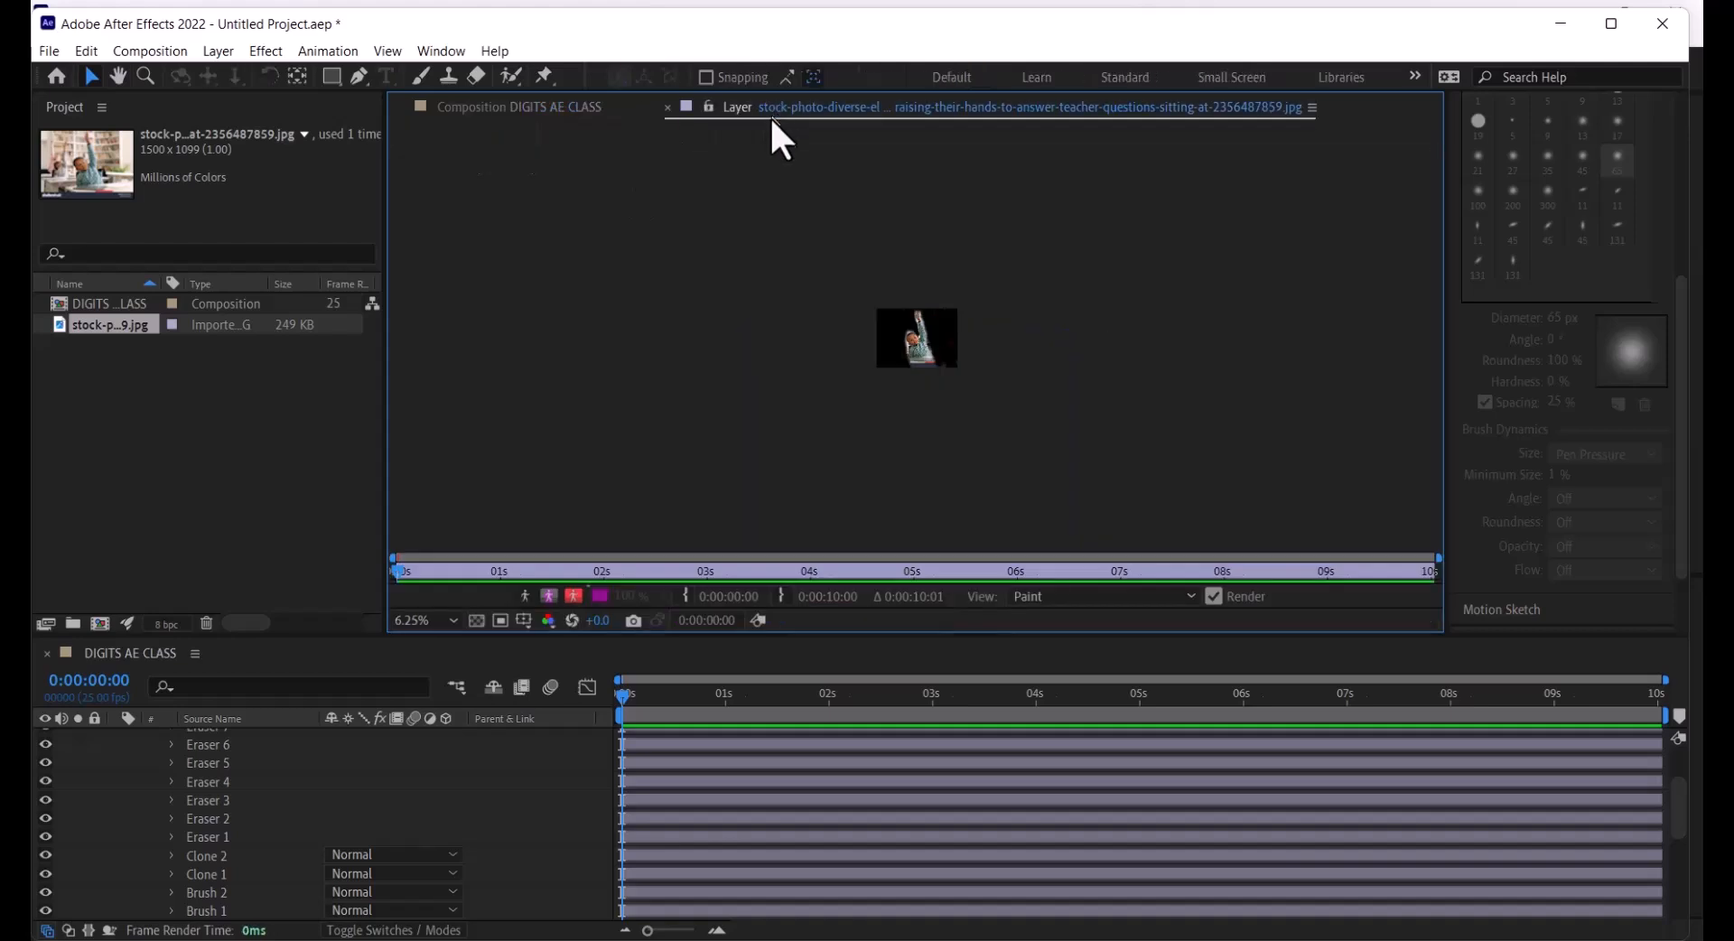
pyautogui.scroll(3, 923, 348)
pyautogui.rightClick(922, 348)
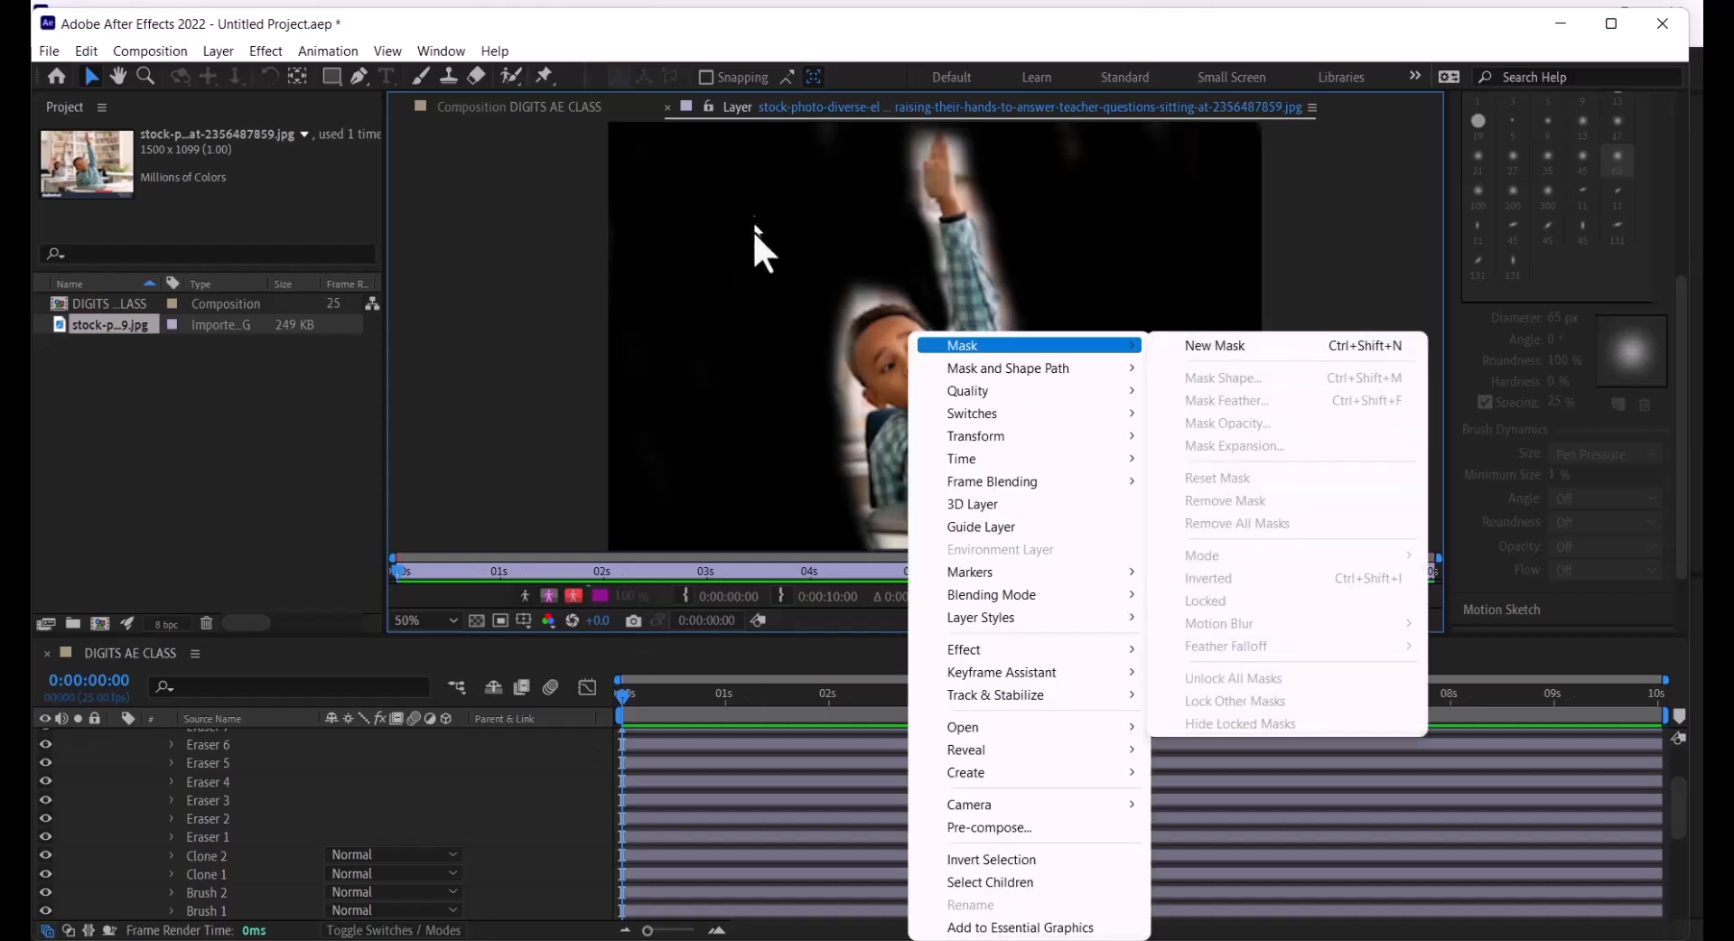
pyautogui.click(747, 274)
pyautogui.click(603, 444)
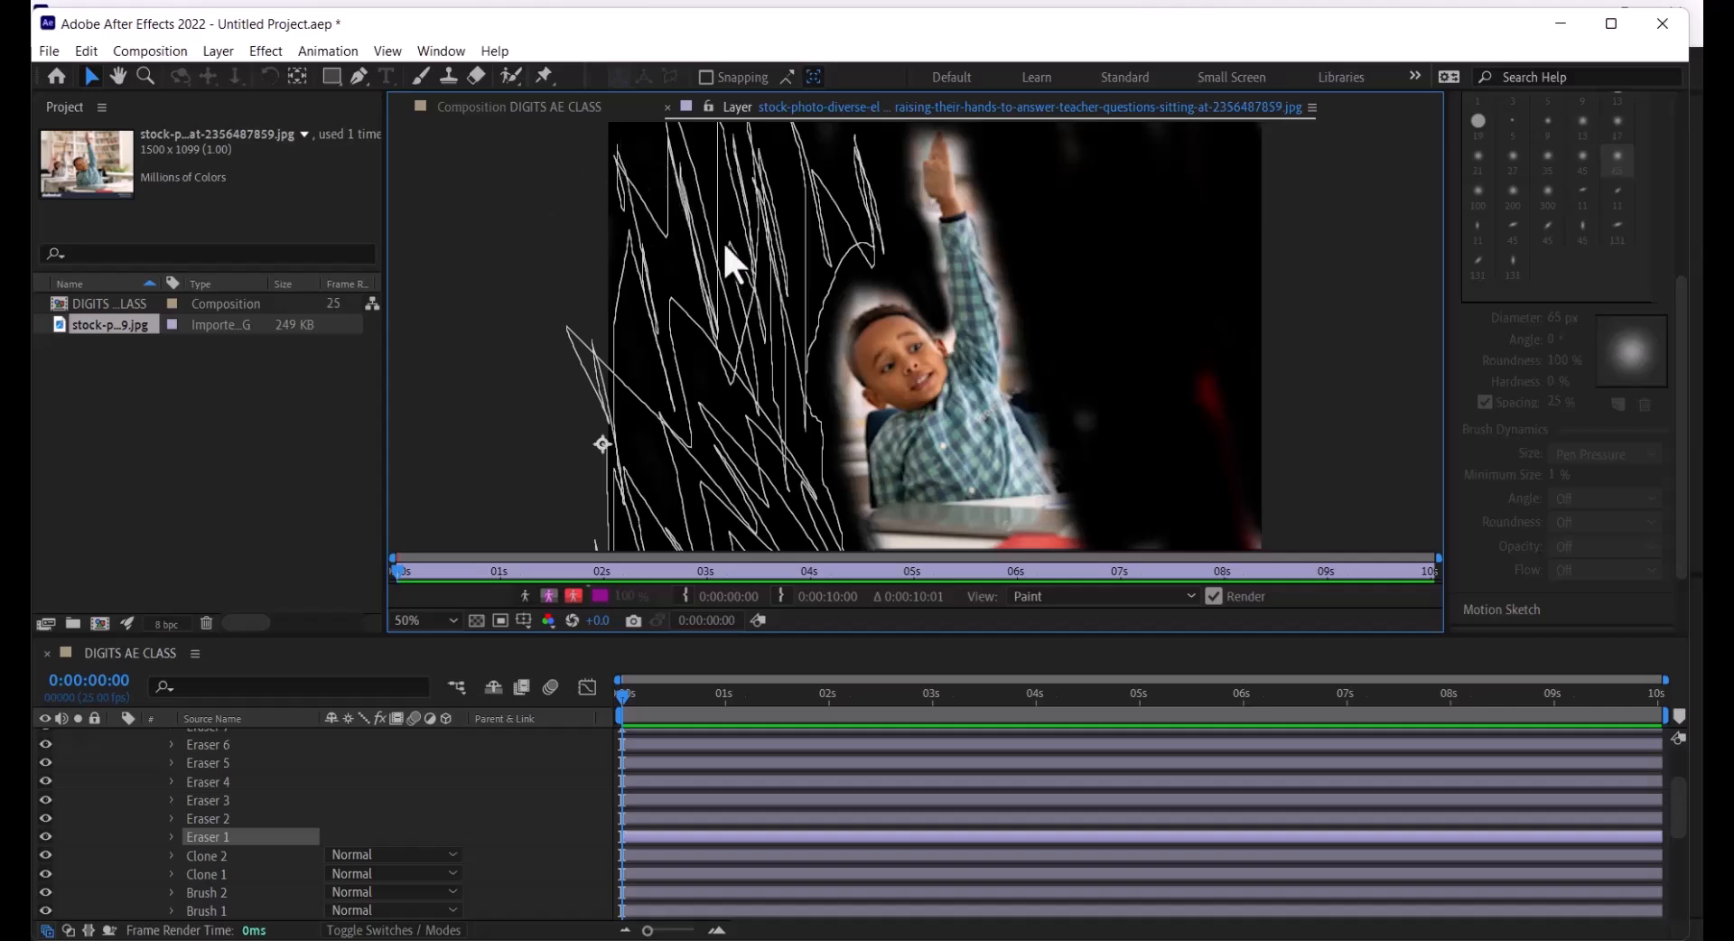
# Move the cut-out photo right and down in the composition so the raised hand sits beneath the YOU WILL BE ABLE text
pyautogui.click(476, 105)
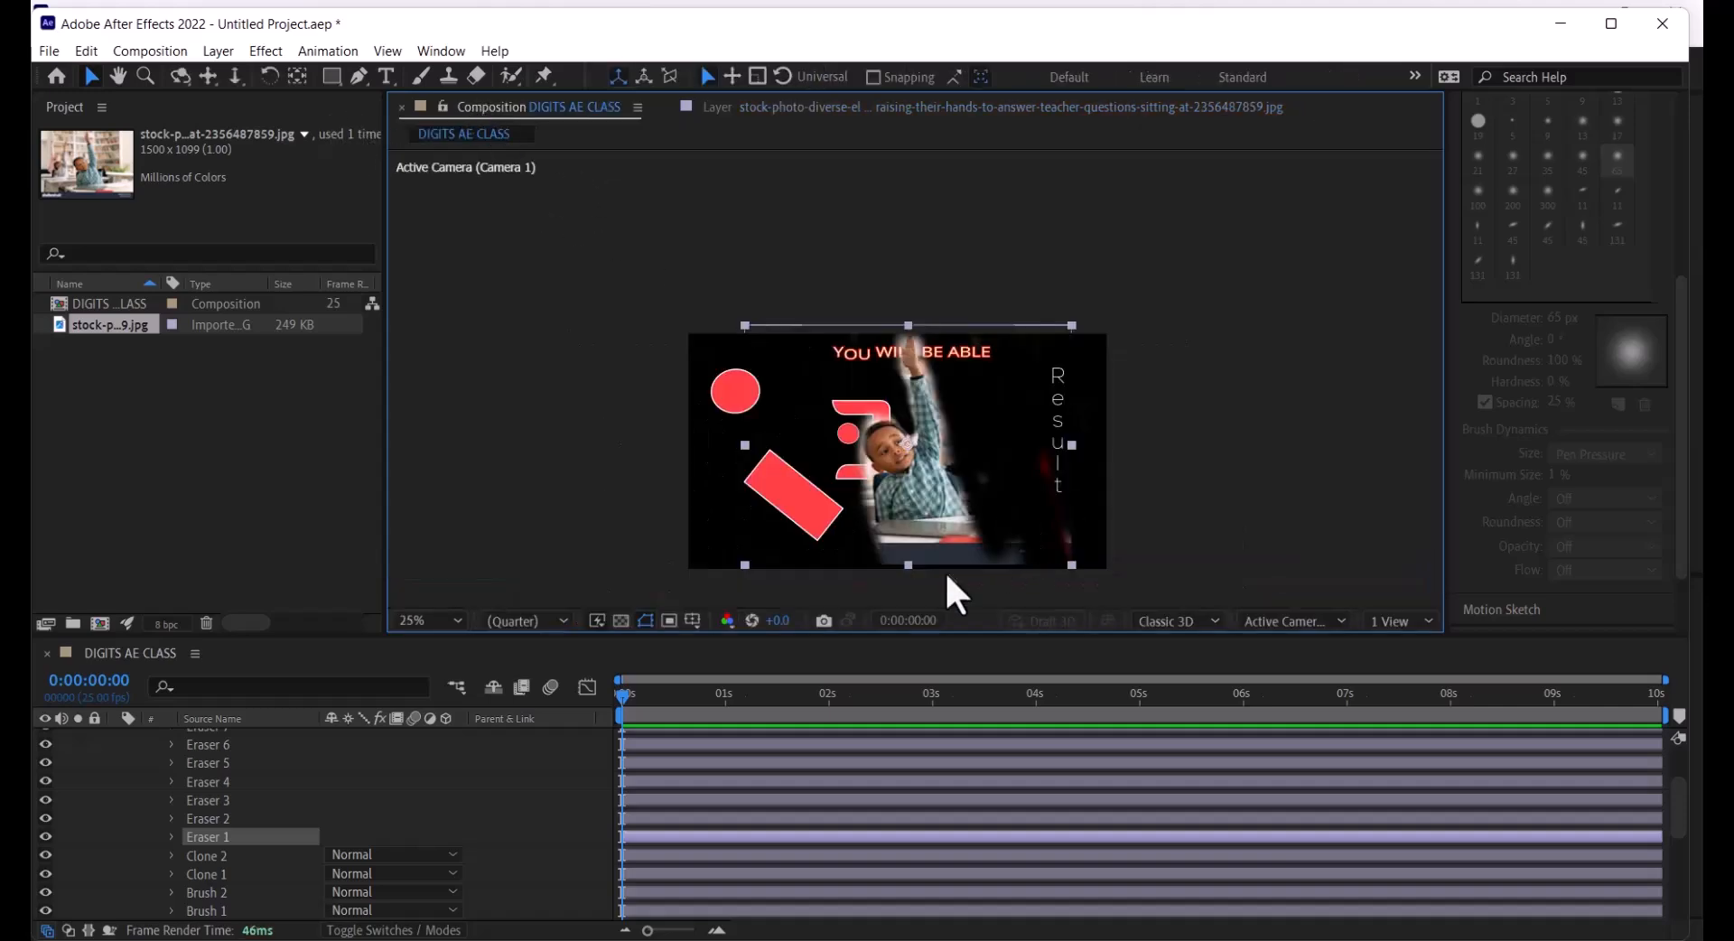
pyautogui.moveTo(924, 502); pyautogui.dragTo(671, 135)
pyautogui.scroll(3, 1004, 520)
pyautogui.press('space')
pyautogui.scroll(-4, 877, 348)
pyautogui.scroll(2, 848, 423)
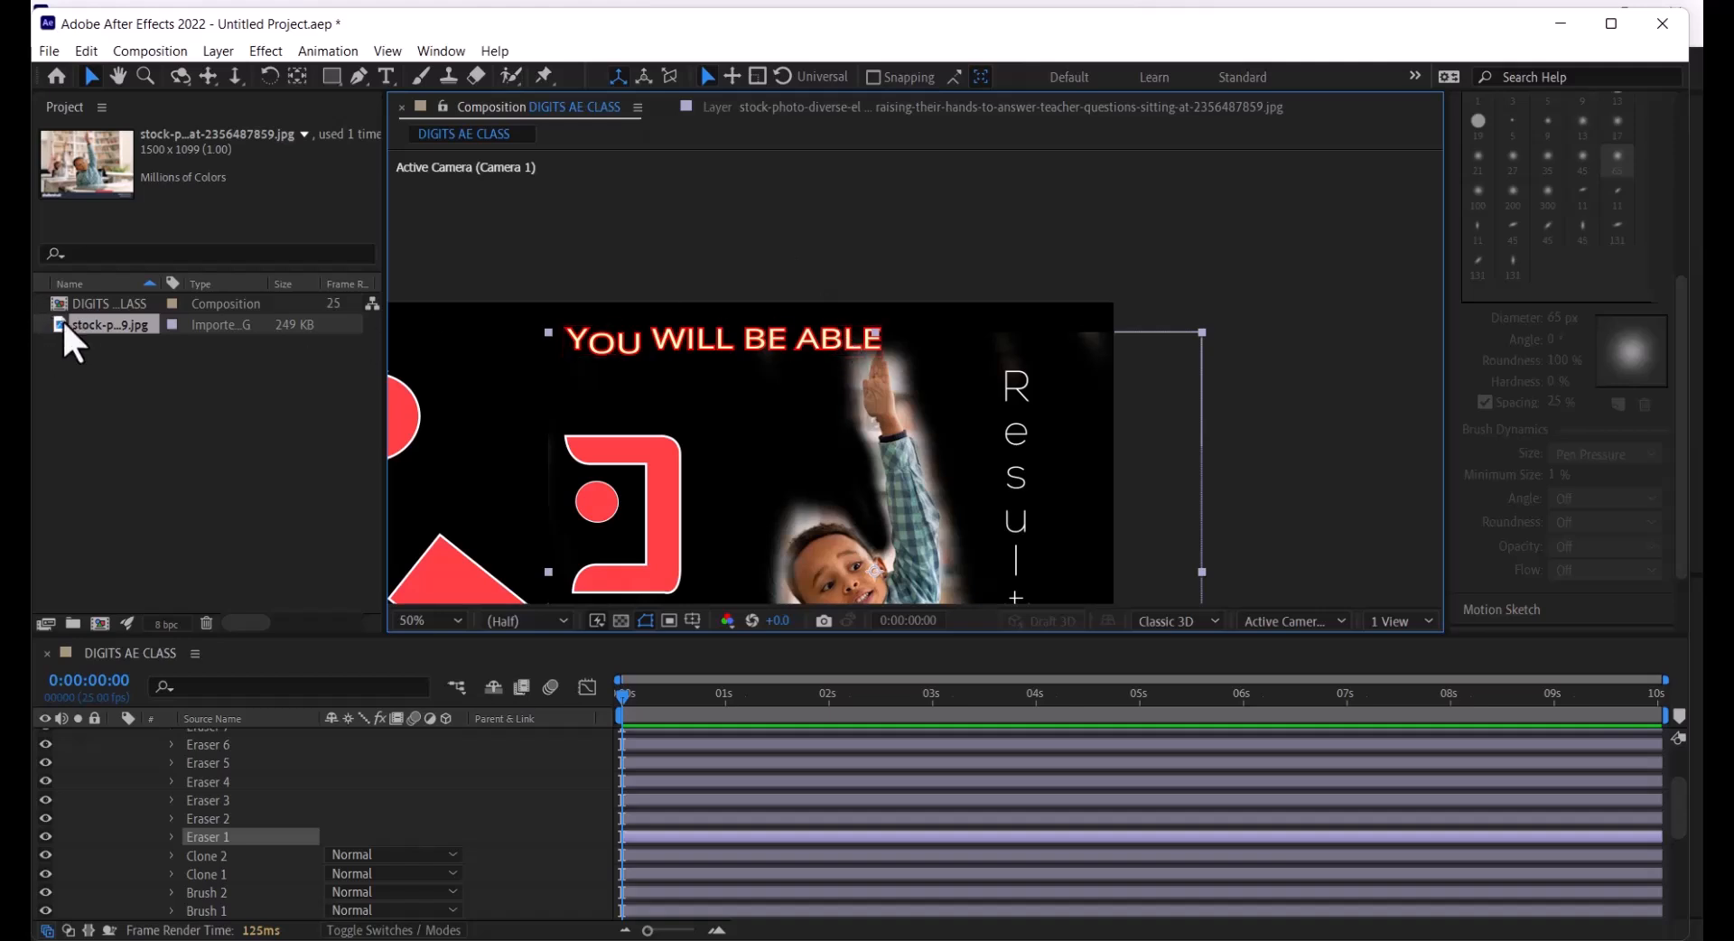
# Collapse and hide the painted photo layer, and place a fresh copy of the stock photo in the composition
pyautogui.scroll(3, 190, 844)
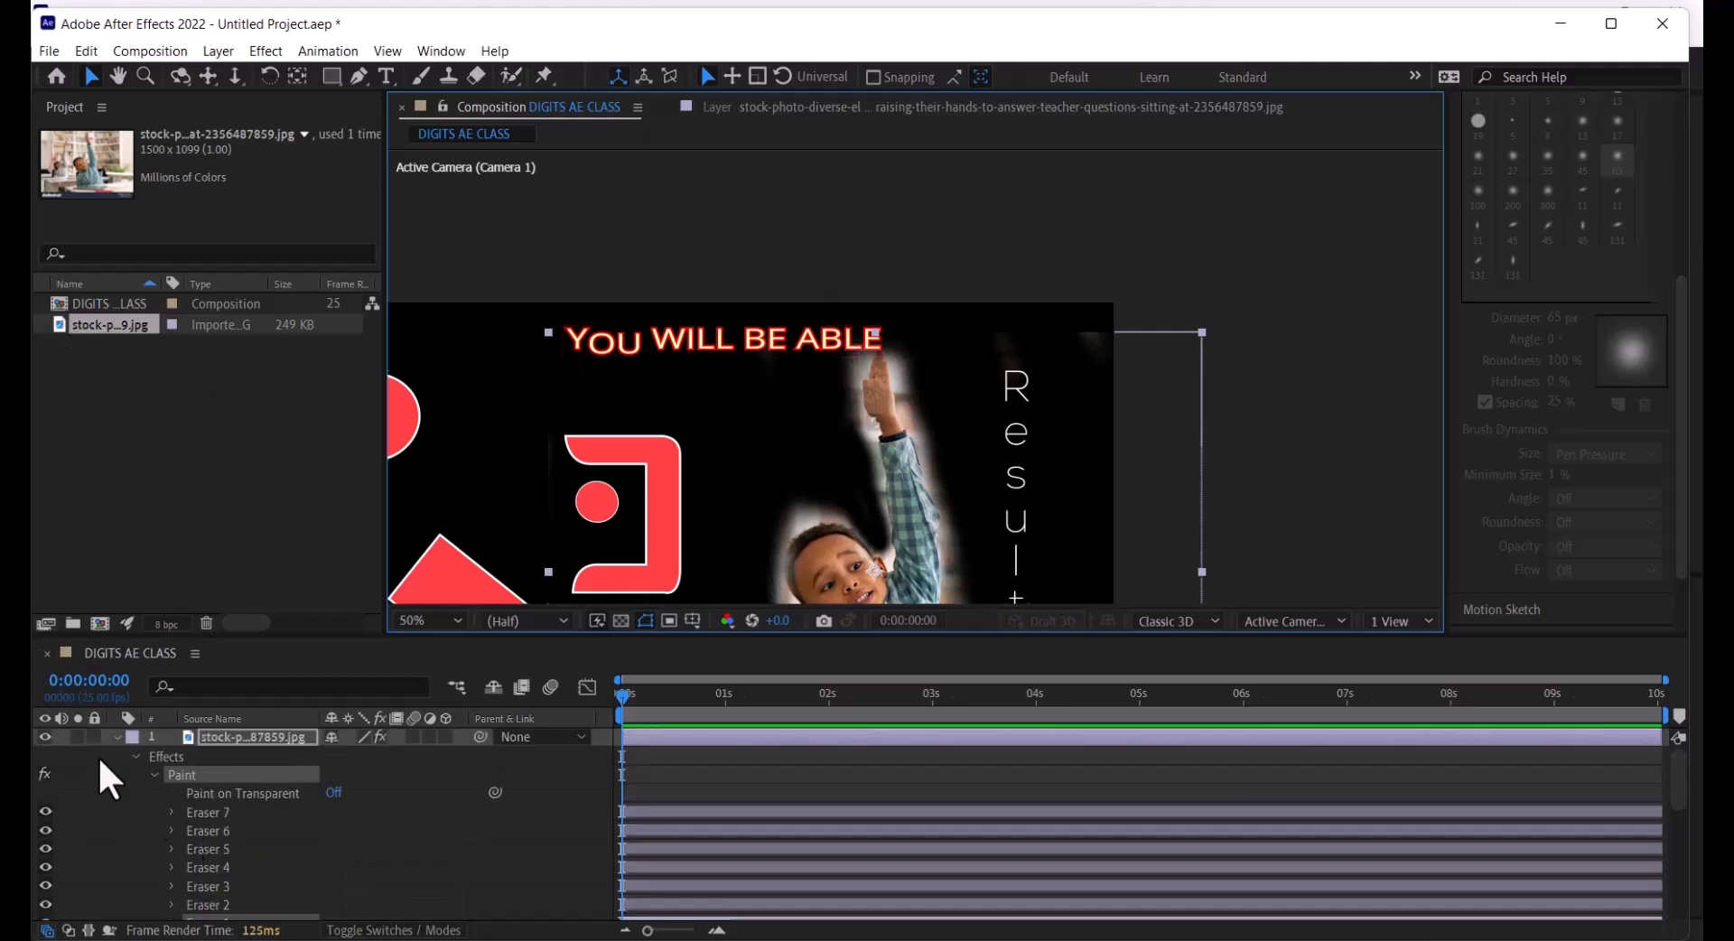
pyautogui.click(116, 736)
pyautogui.click(45, 737)
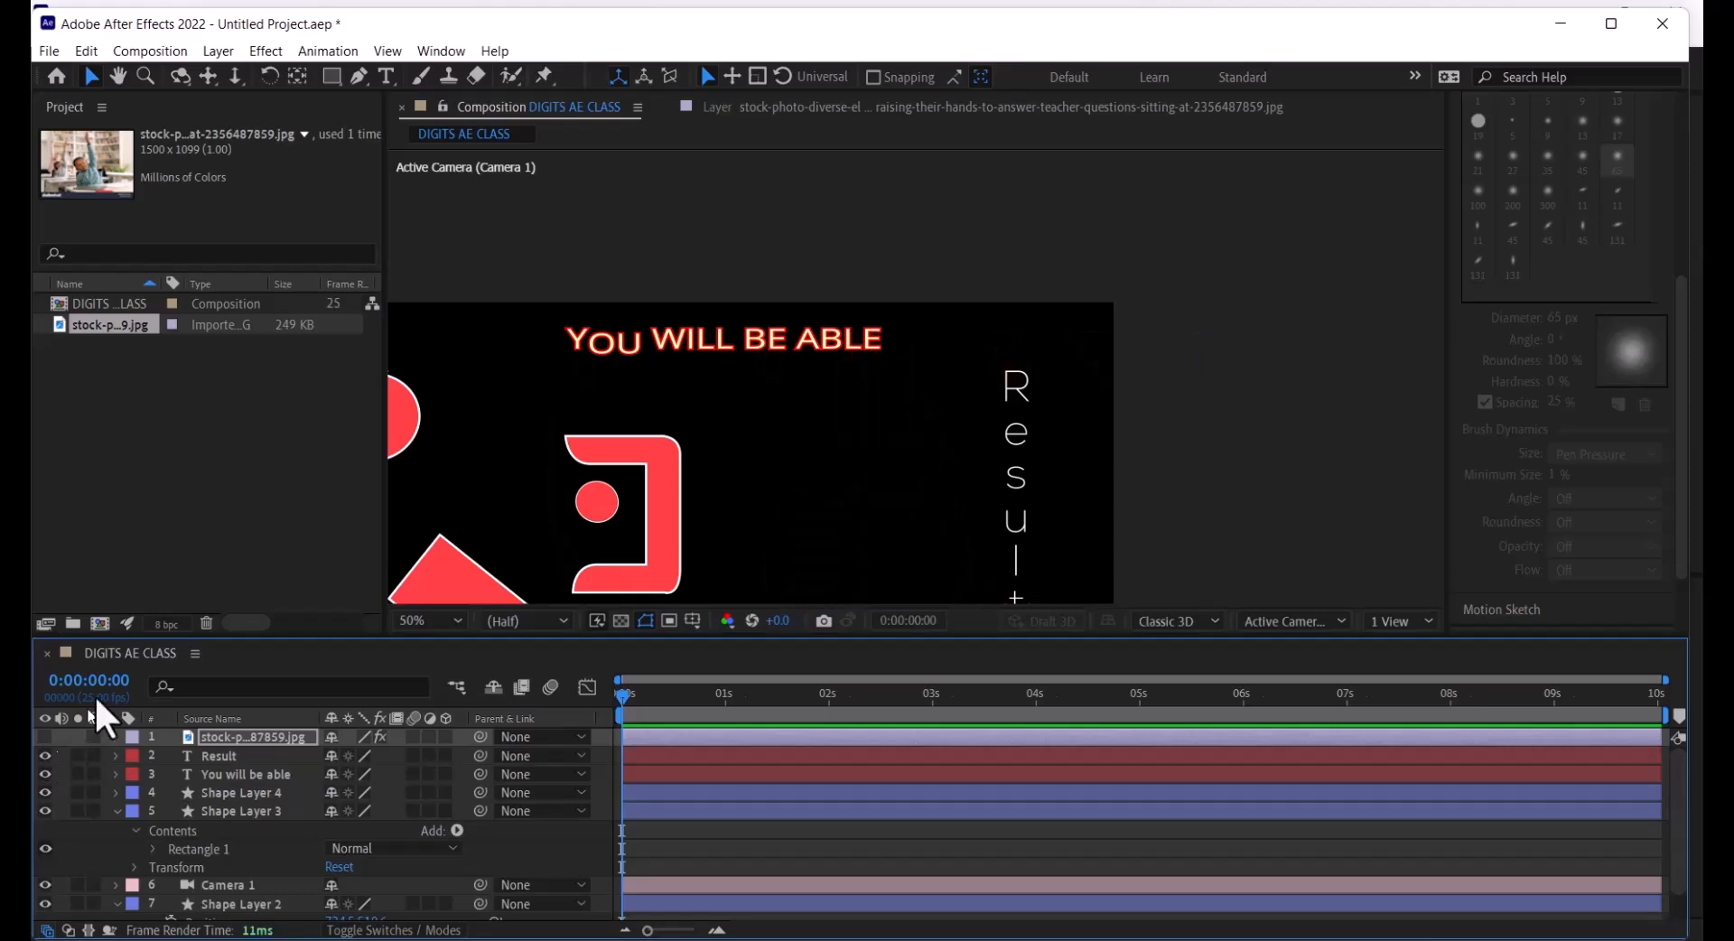
pyautogui.moveTo(63, 327); pyautogui.dragTo(745, 544)
pyautogui.moveTo(862, 493); pyautogui.dragTo(942, 357)
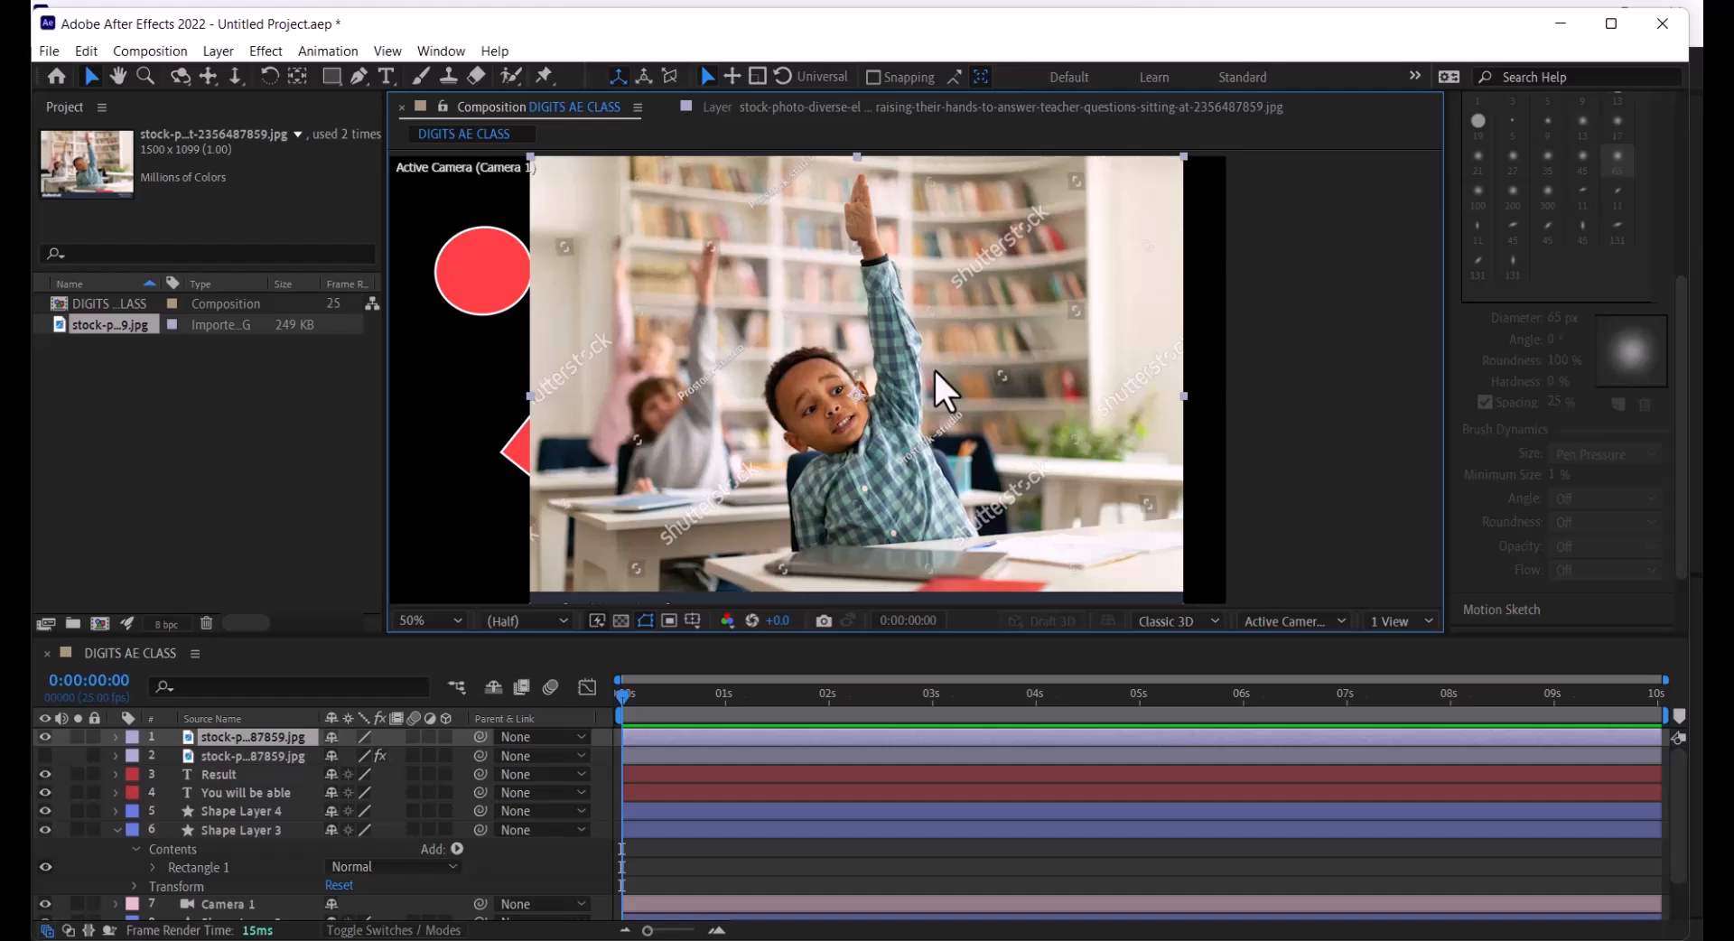
# Import tutoria.MOV from the Digits Training folder in My projects, and create a new composition from it
pyautogui.doubleClick(112, 378)
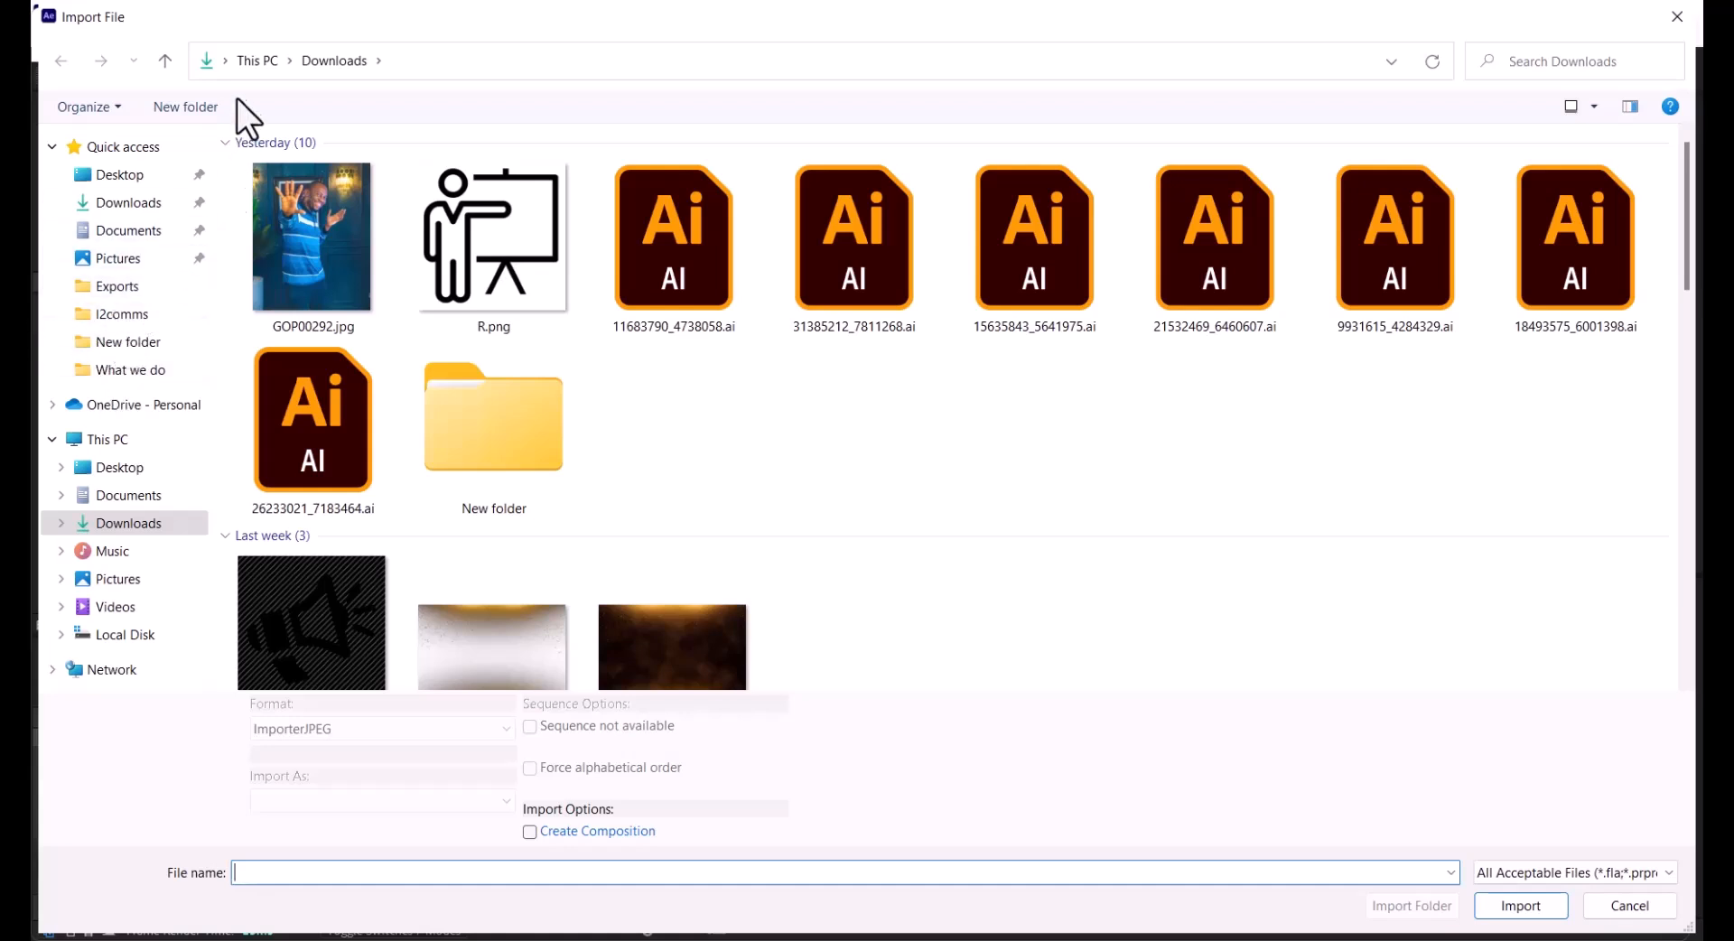
pyautogui.click(139, 286)
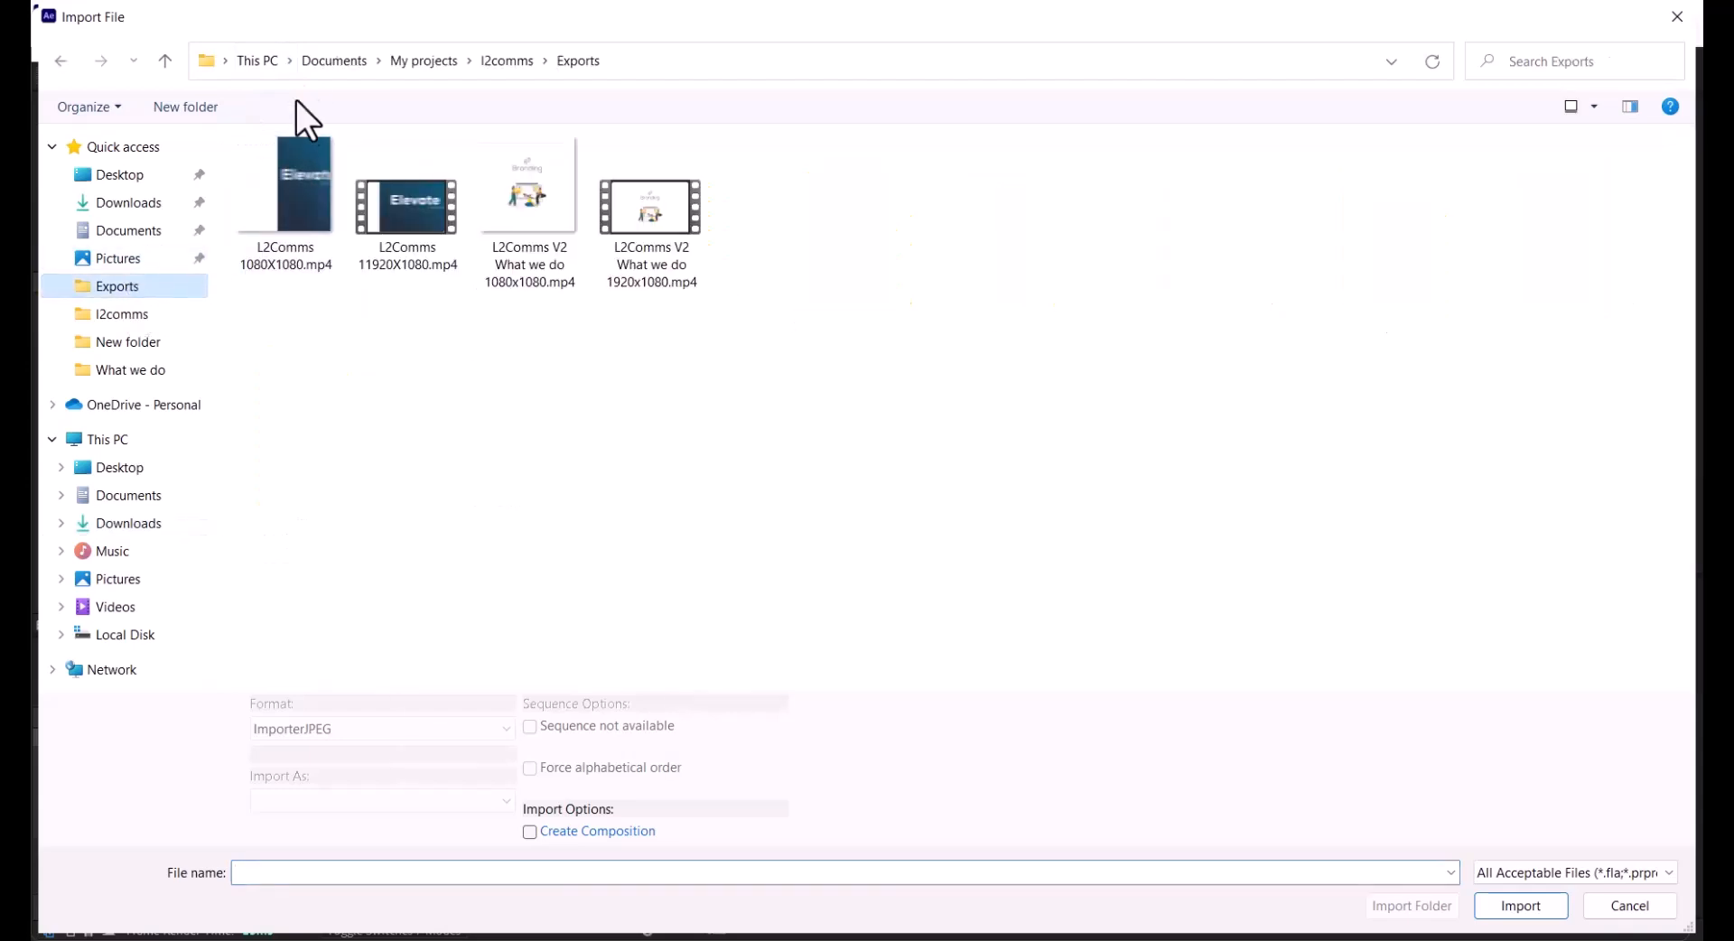
pyautogui.click(417, 60)
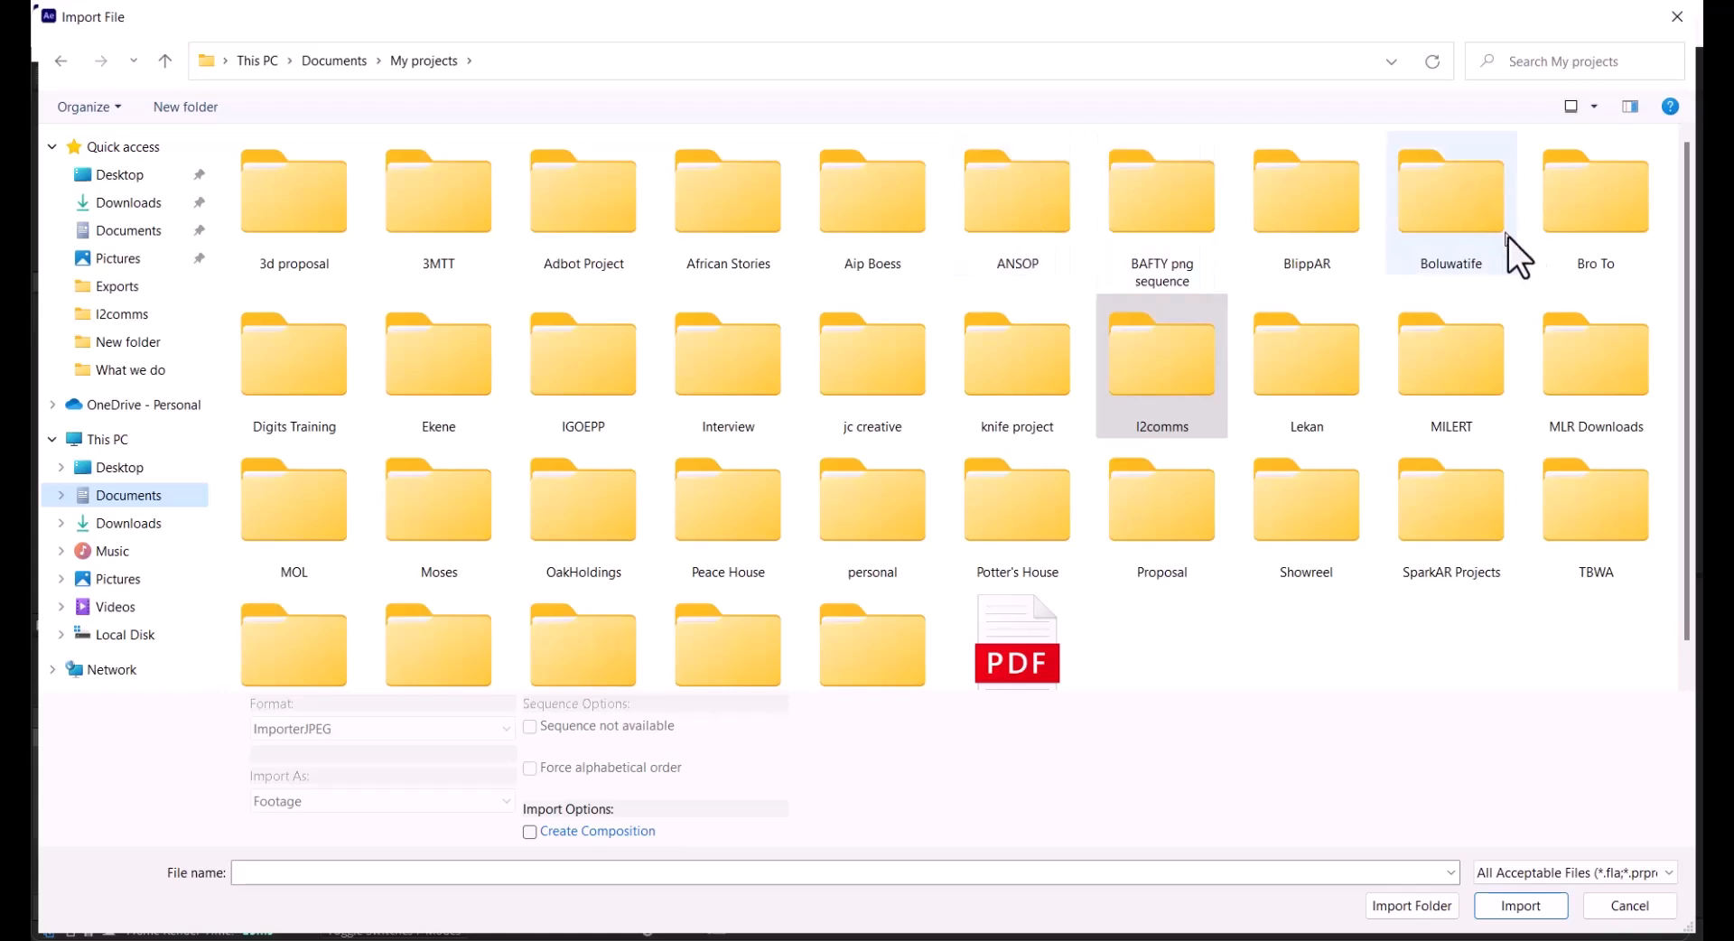
pyautogui.doubleClick(330, 398)
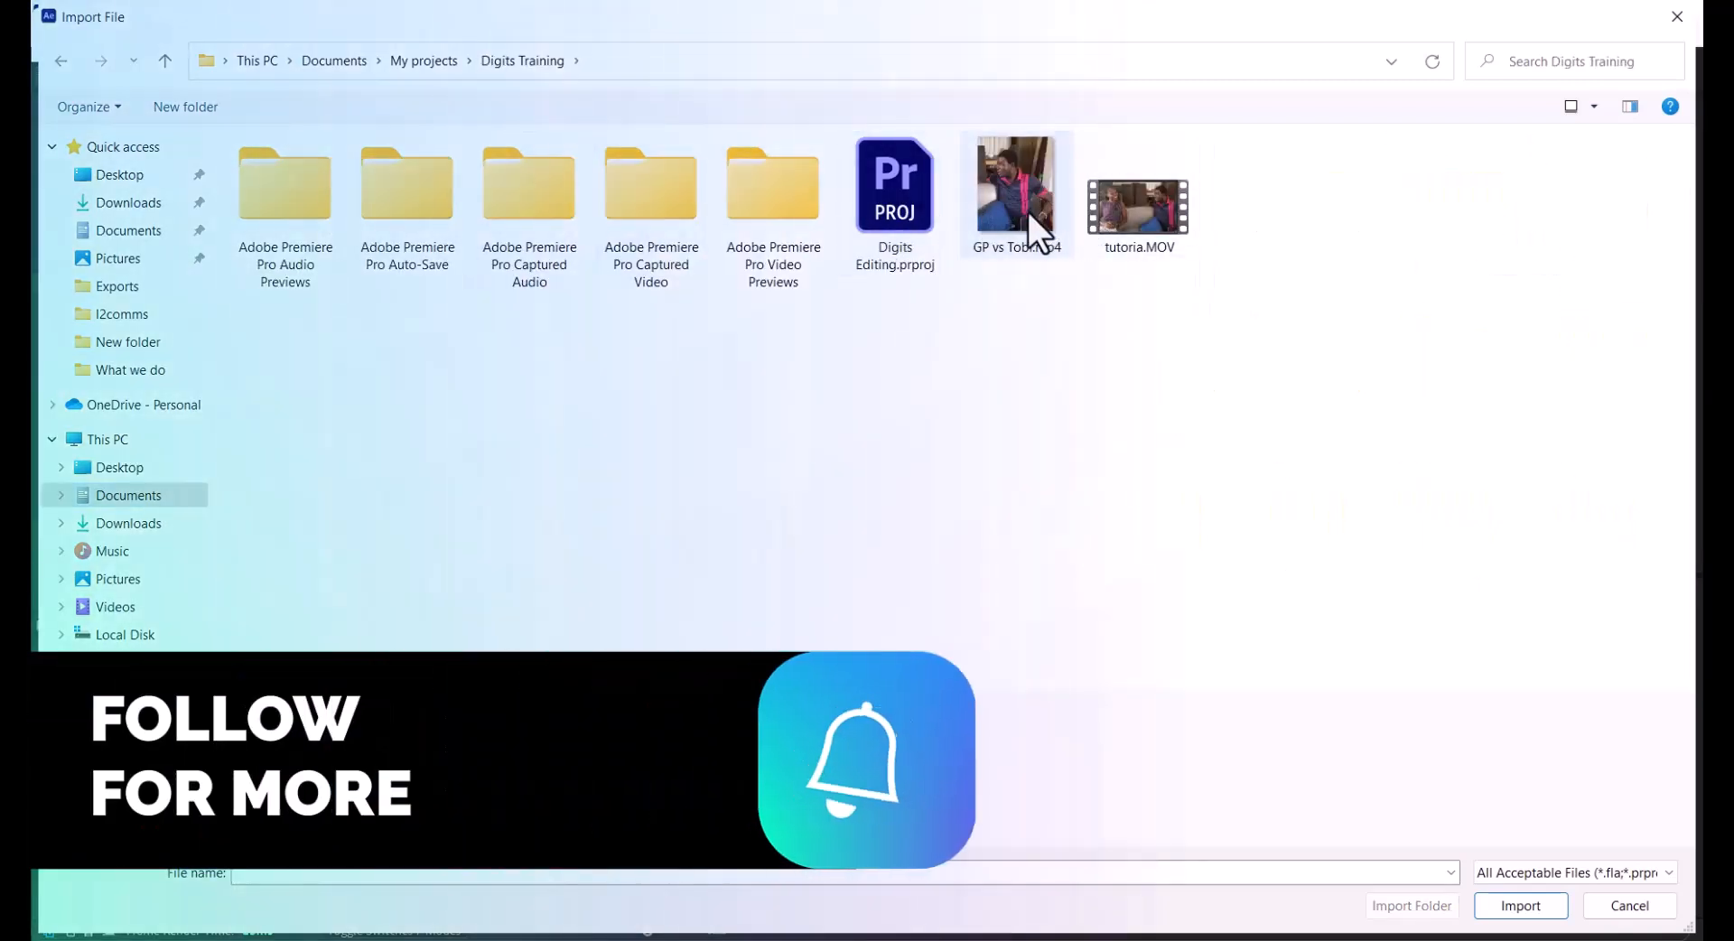
pyautogui.click(1016, 203)
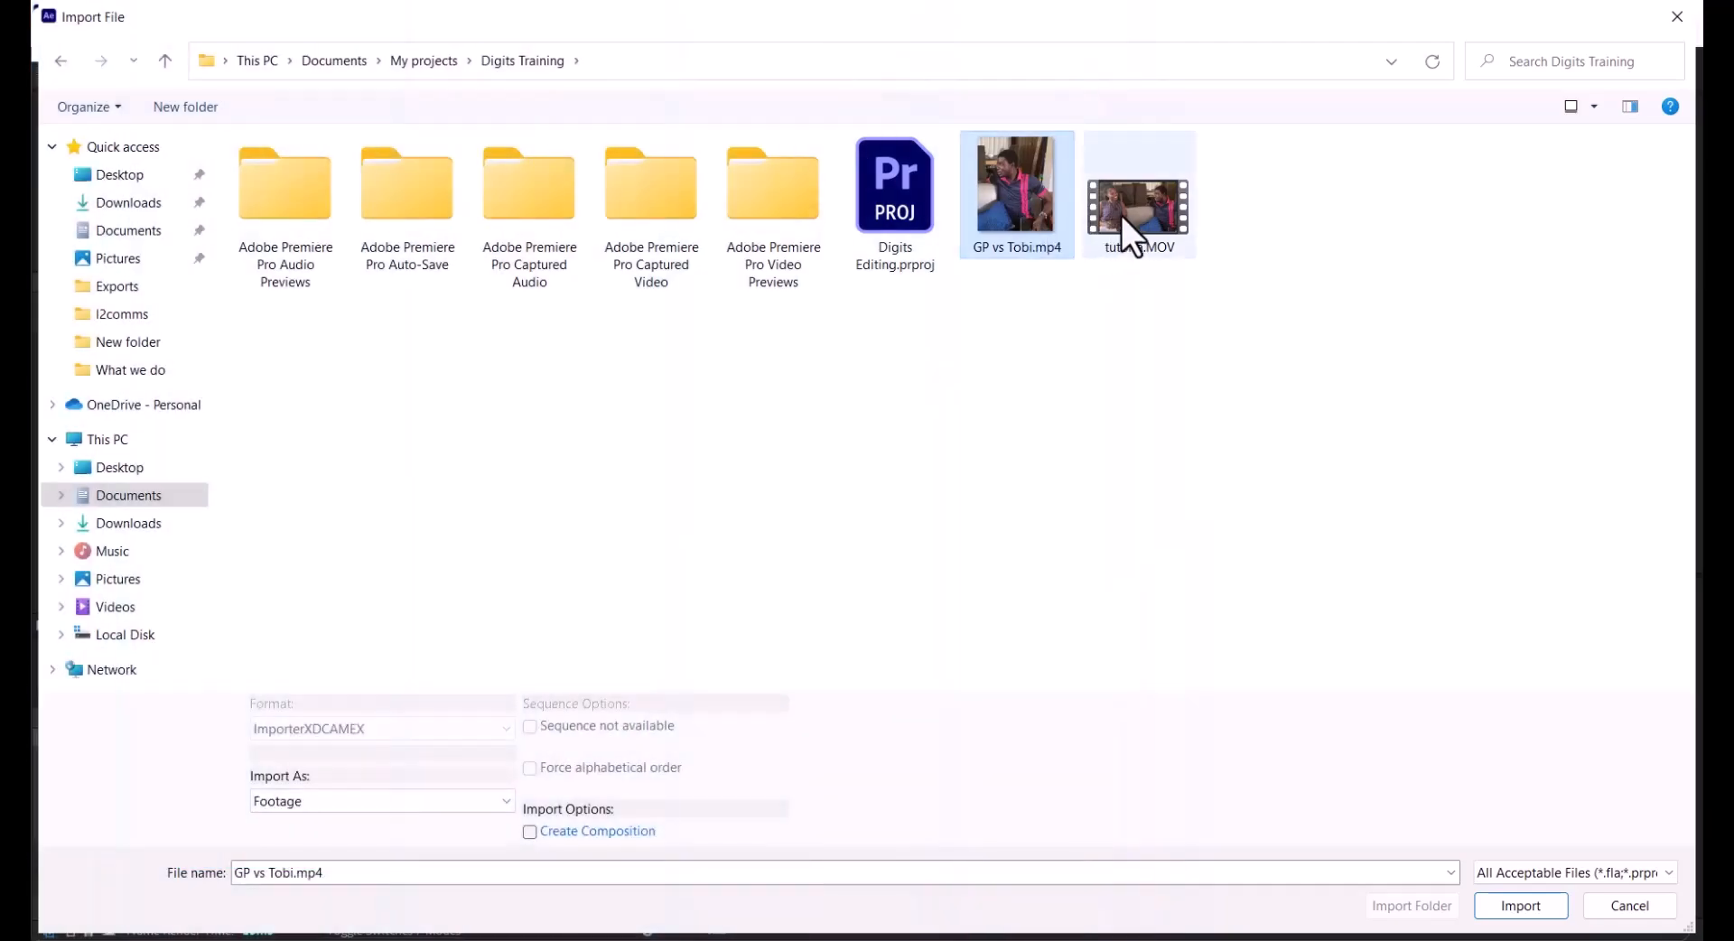
pyautogui.doubleClick(1124, 213)
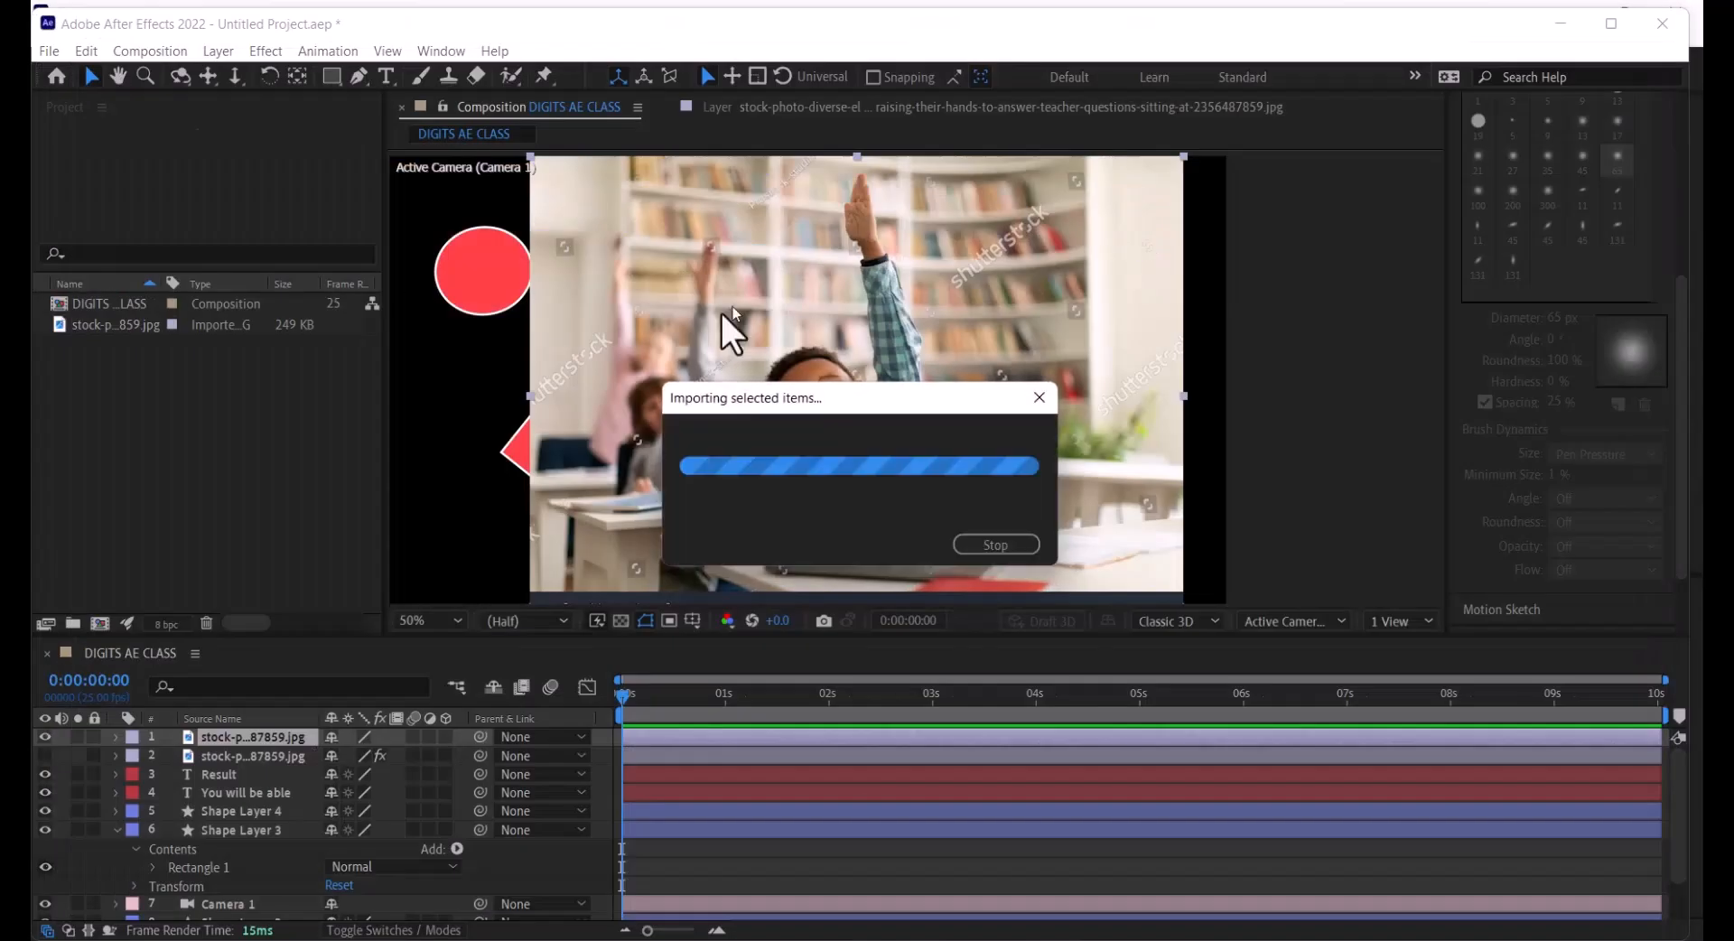
pyautogui.moveTo(59, 336); pyautogui.dragTo(101, 625)
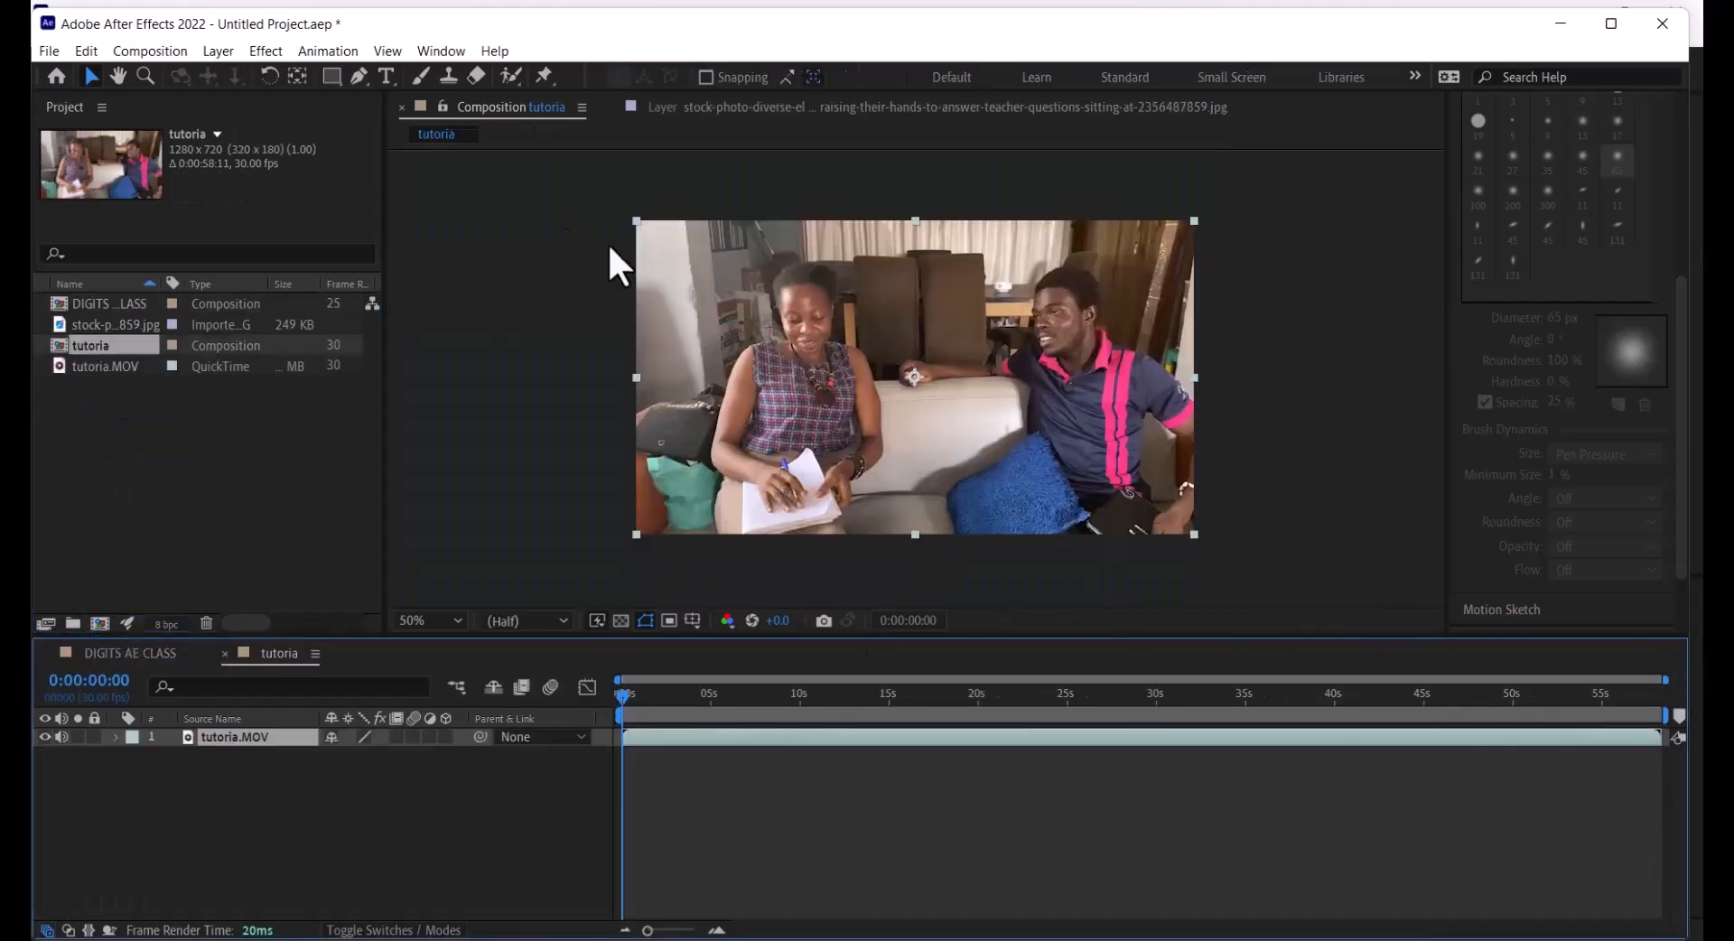
# Open the tutoria.MOV layer in its viewer and paint a Roto Brush stroke over the seated woman to select her
pyautogui.click(510, 75)
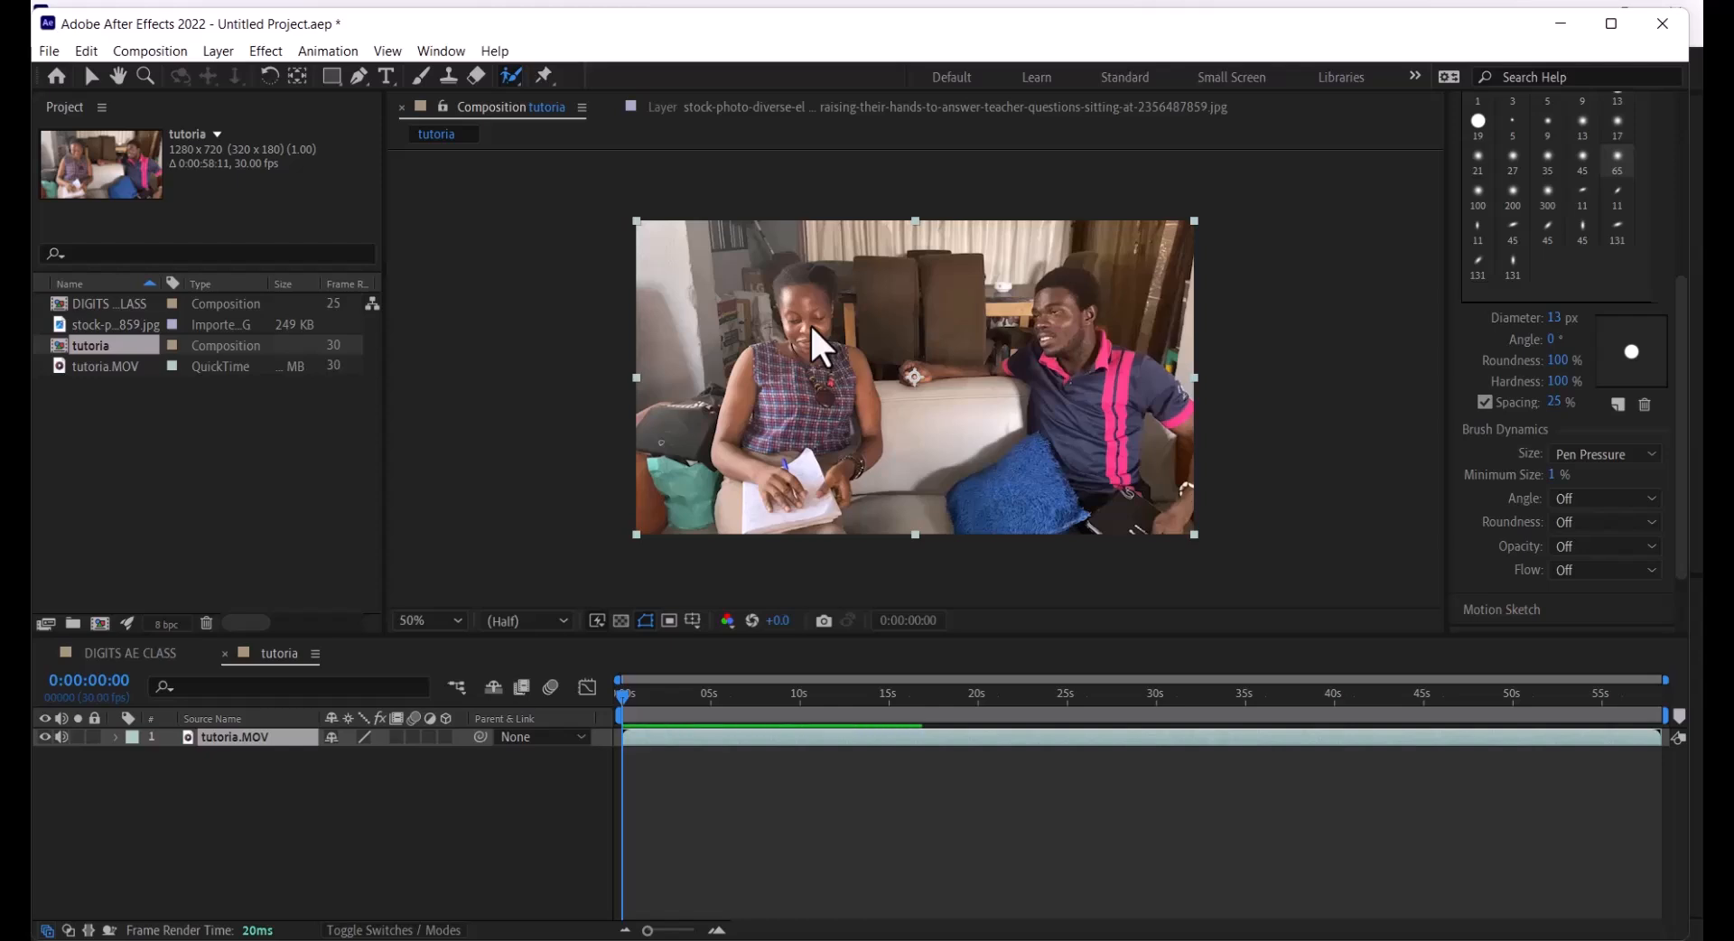
pyautogui.doubleClick(814, 327)
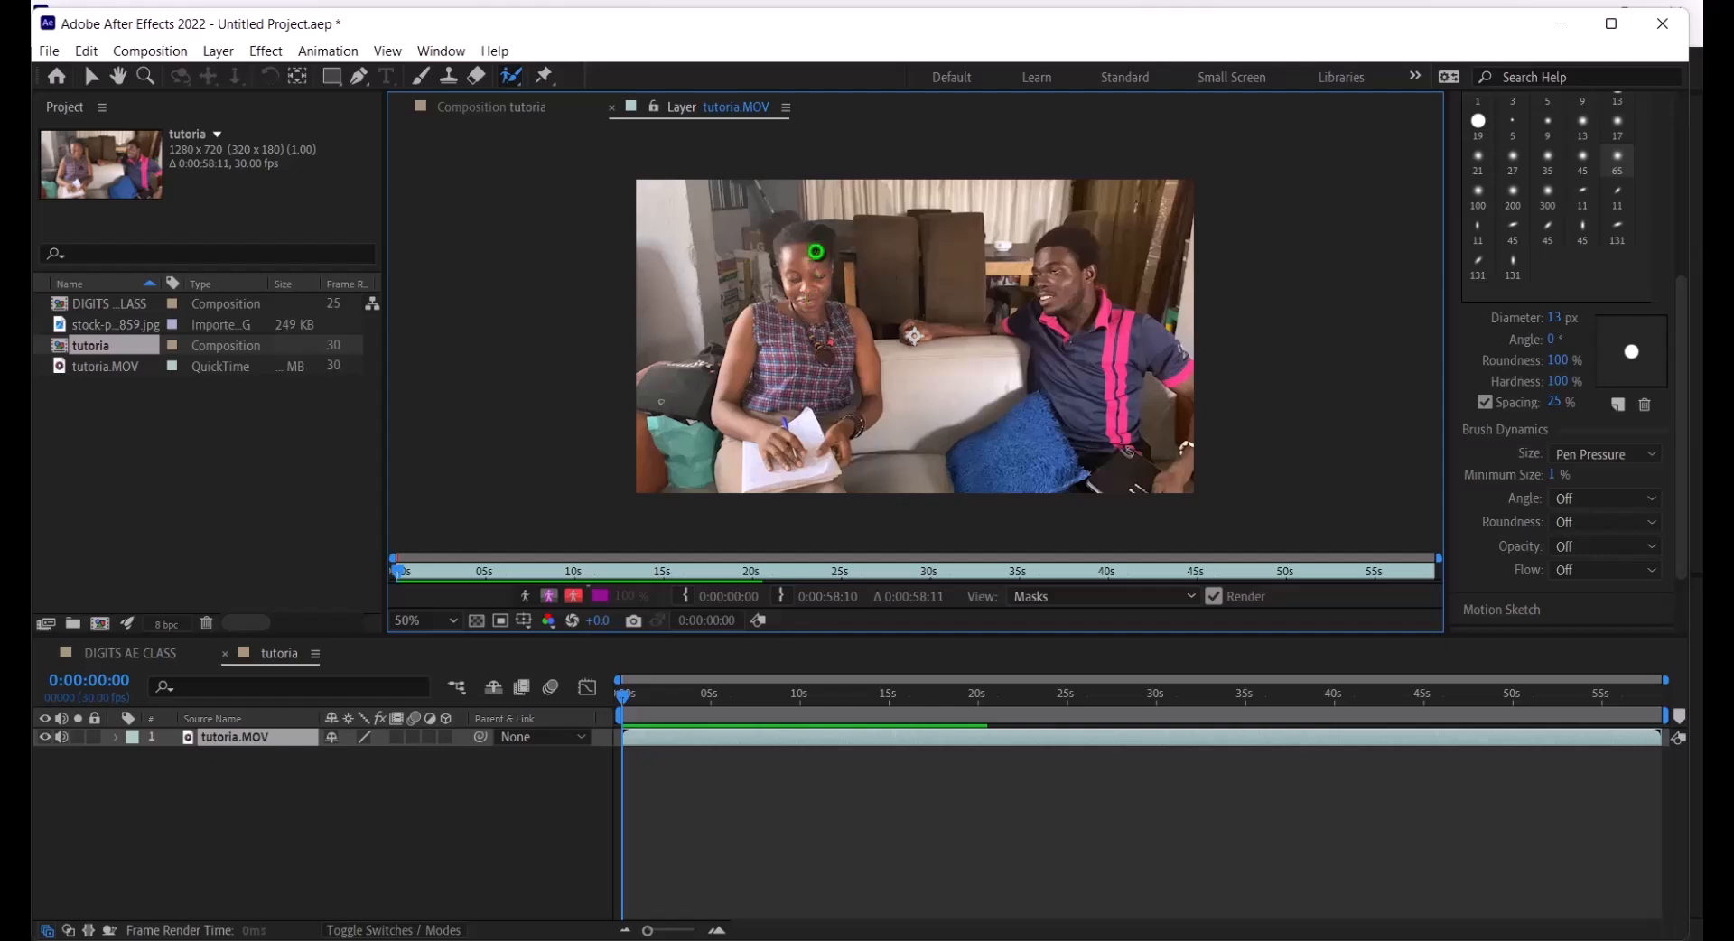
pyautogui.moveTo(798, 233)
pyautogui.mouseDown()
pyautogui.moveTo(786, 258)
pyautogui.moveTo(806, 276)
pyautogui.moveTo(722, 390)
pyautogui.moveTo(748, 430)
pyautogui.moveTo(728, 471)
pyautogui.moveTo(771, 503)
pyautogui.moveTo(836, 499)
pyautogui.moveTo(831, 443)
pyautogui.moveTo(865, 372)
pyautogui.moveTo(858, 315)
pyautogui.moveTo(829, 300)
pyautogui.moveTo(799, 216)
pyautogui.mouseUp()
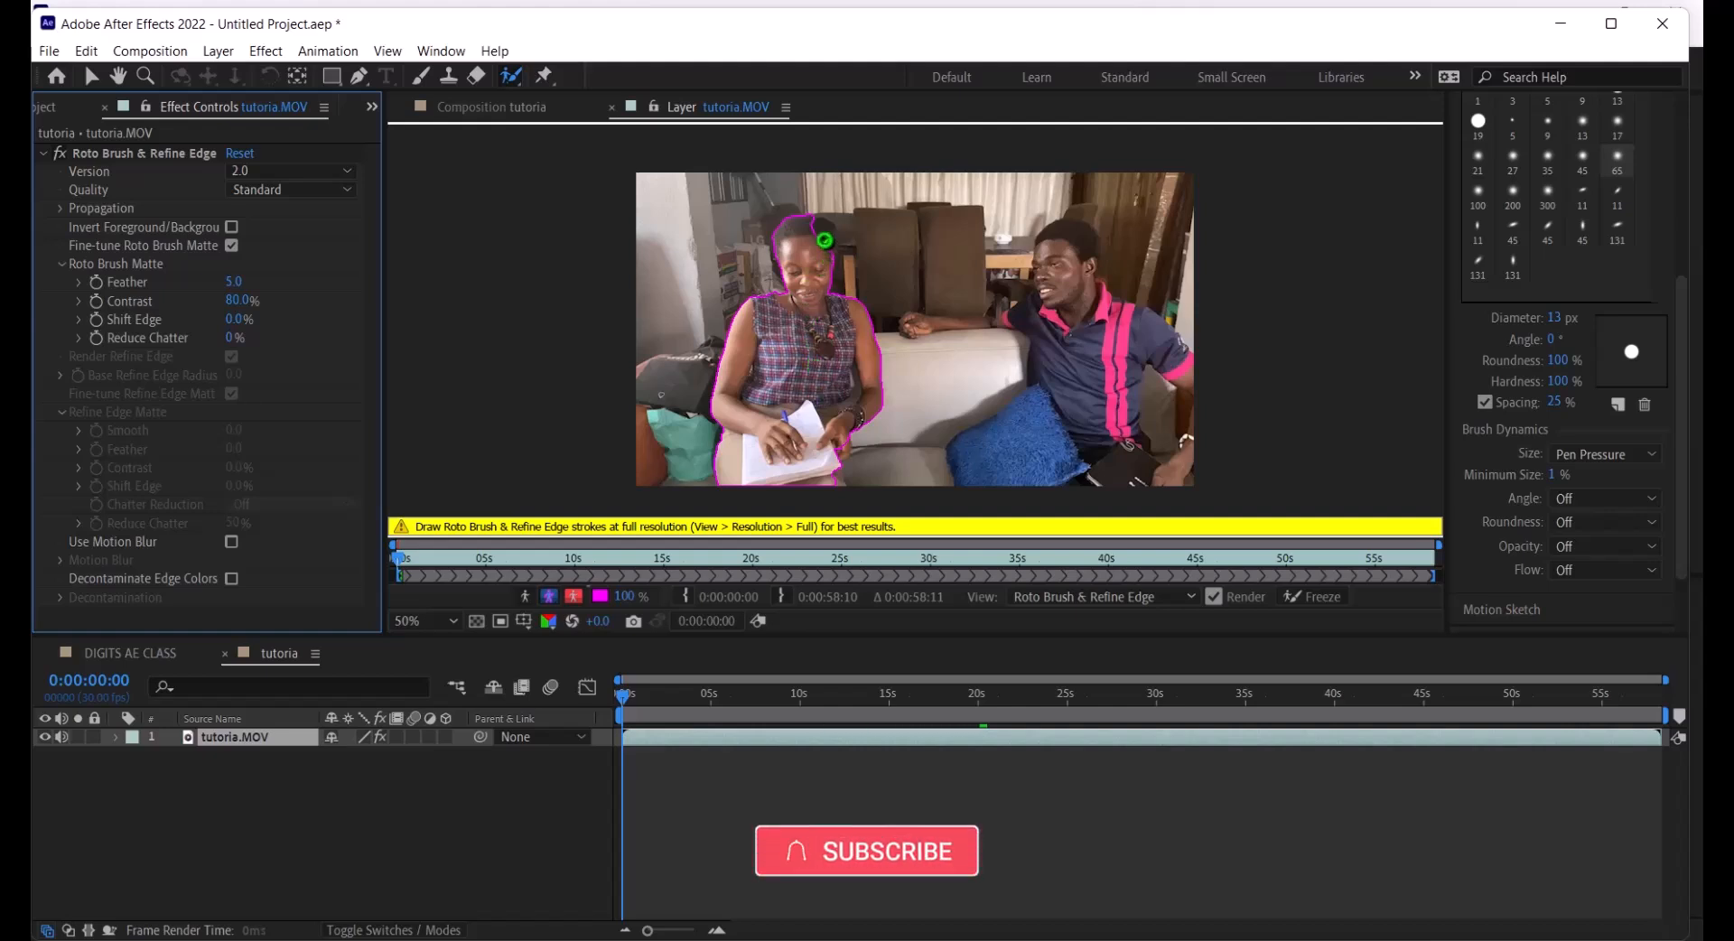
# Refine the Roto Brush selection with add and subtract strokes around the woman's head and lower body
pyautogui.moveTo(812, 224); pyautogui.dragTo(795, 262)
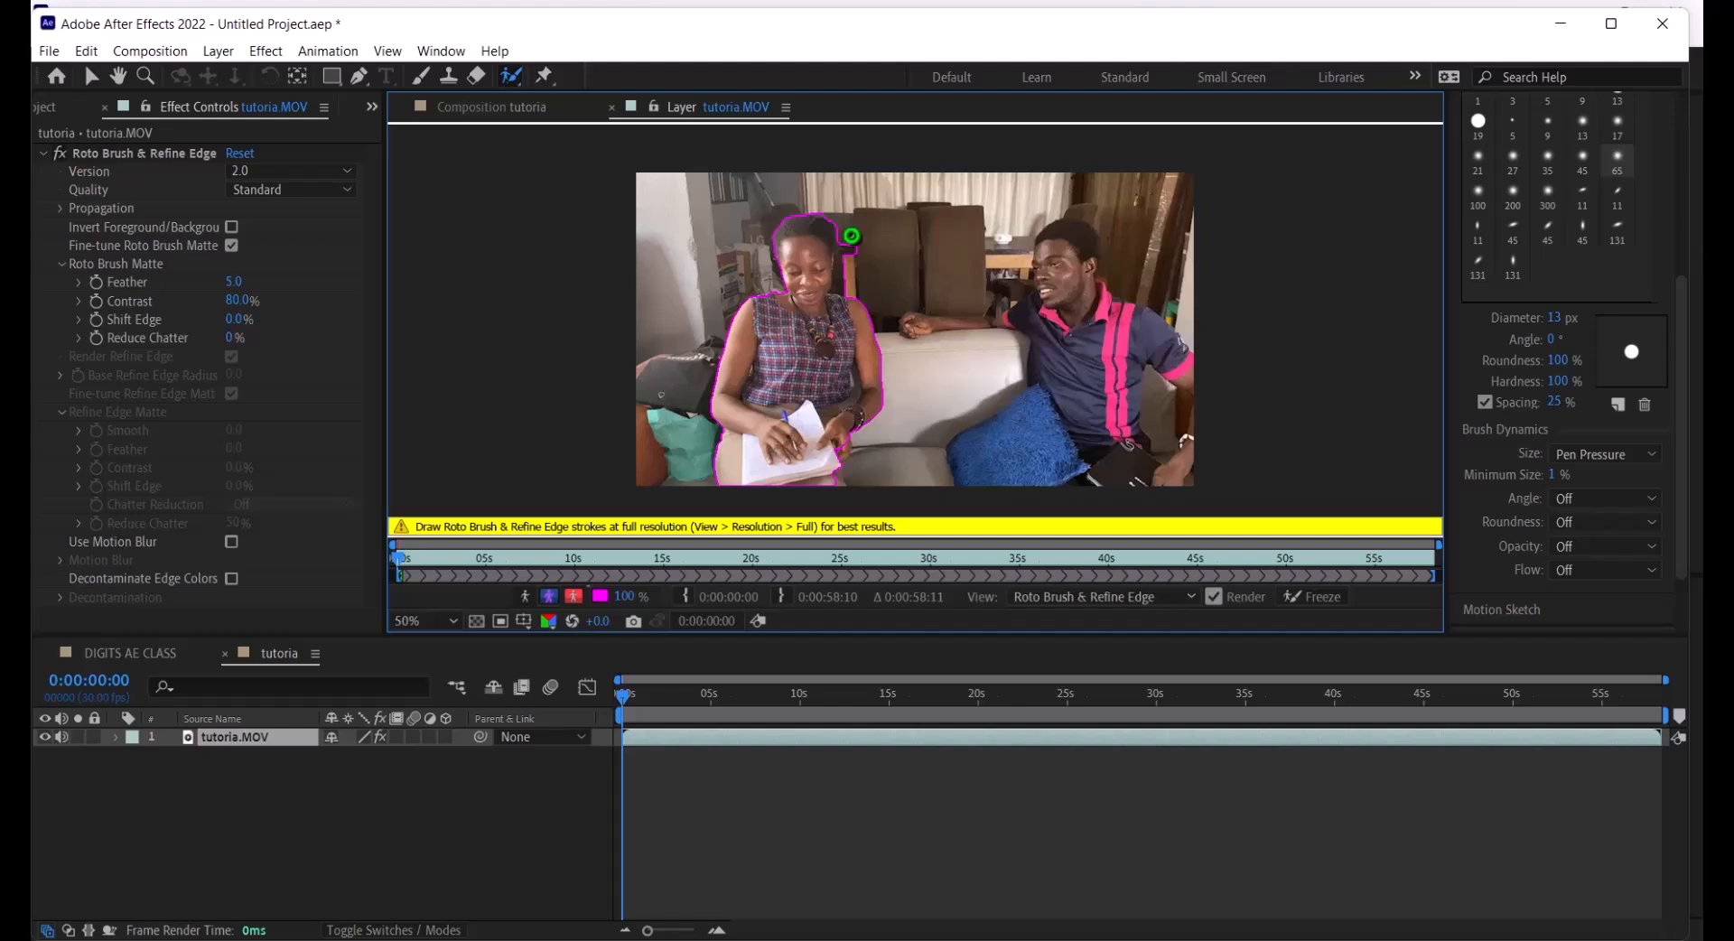
pyautogui.moveTo(851, 236); pyautogui.dragTo(857, 243)
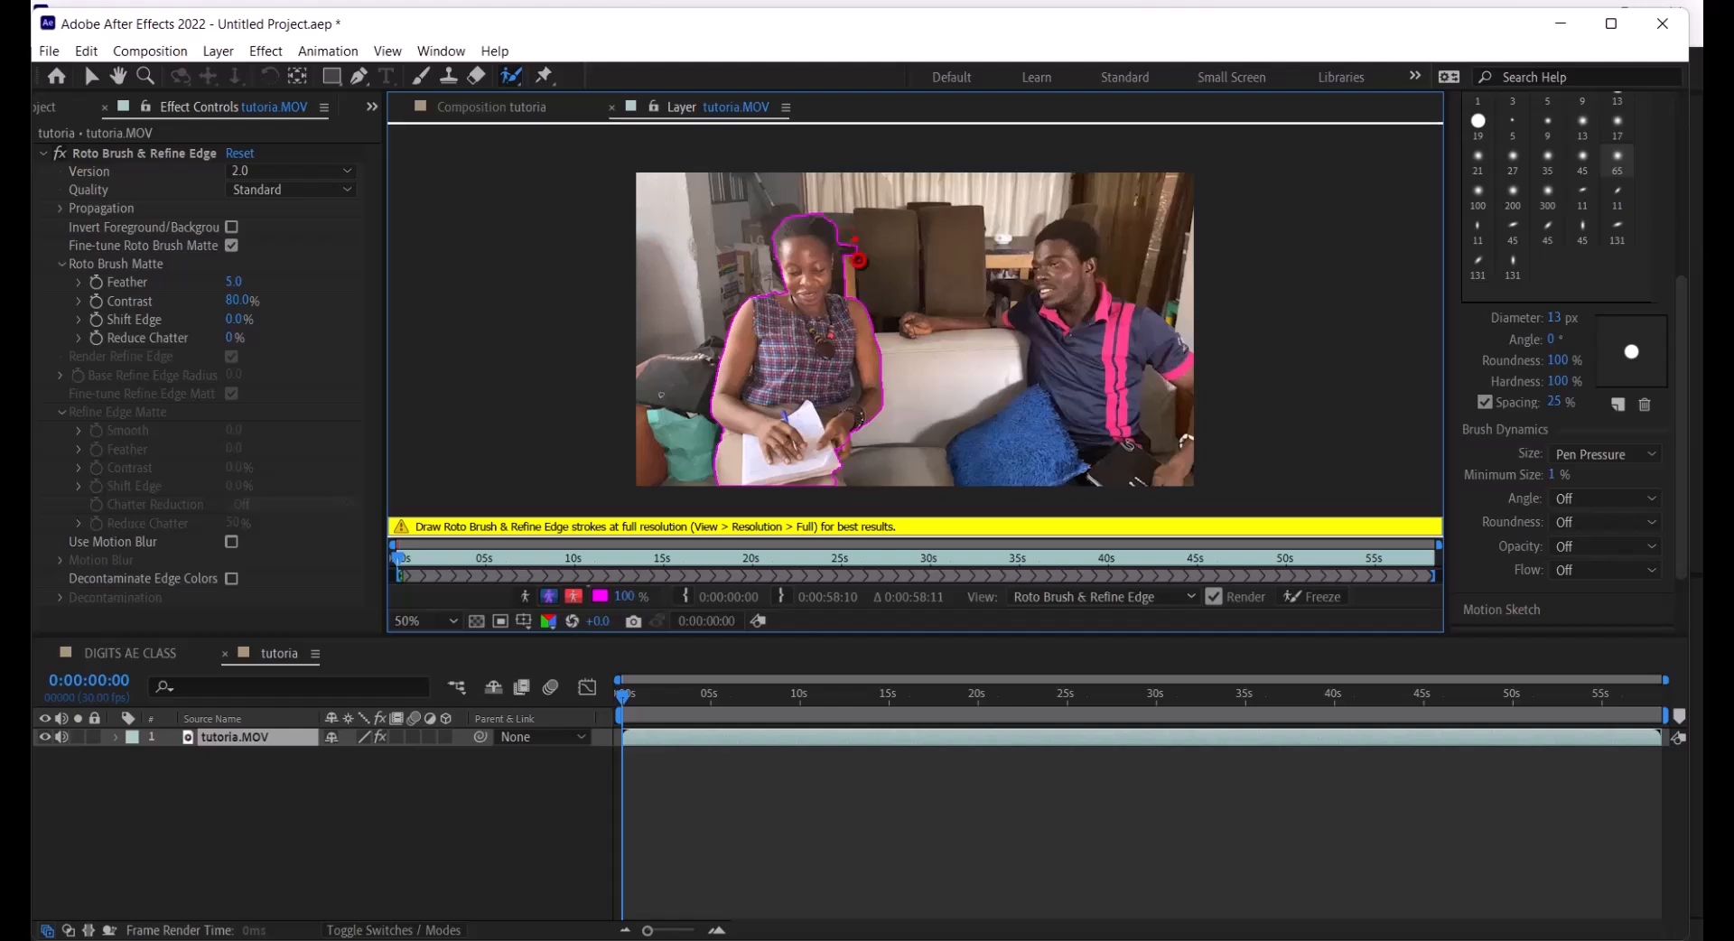
pyautogui.press('alt')
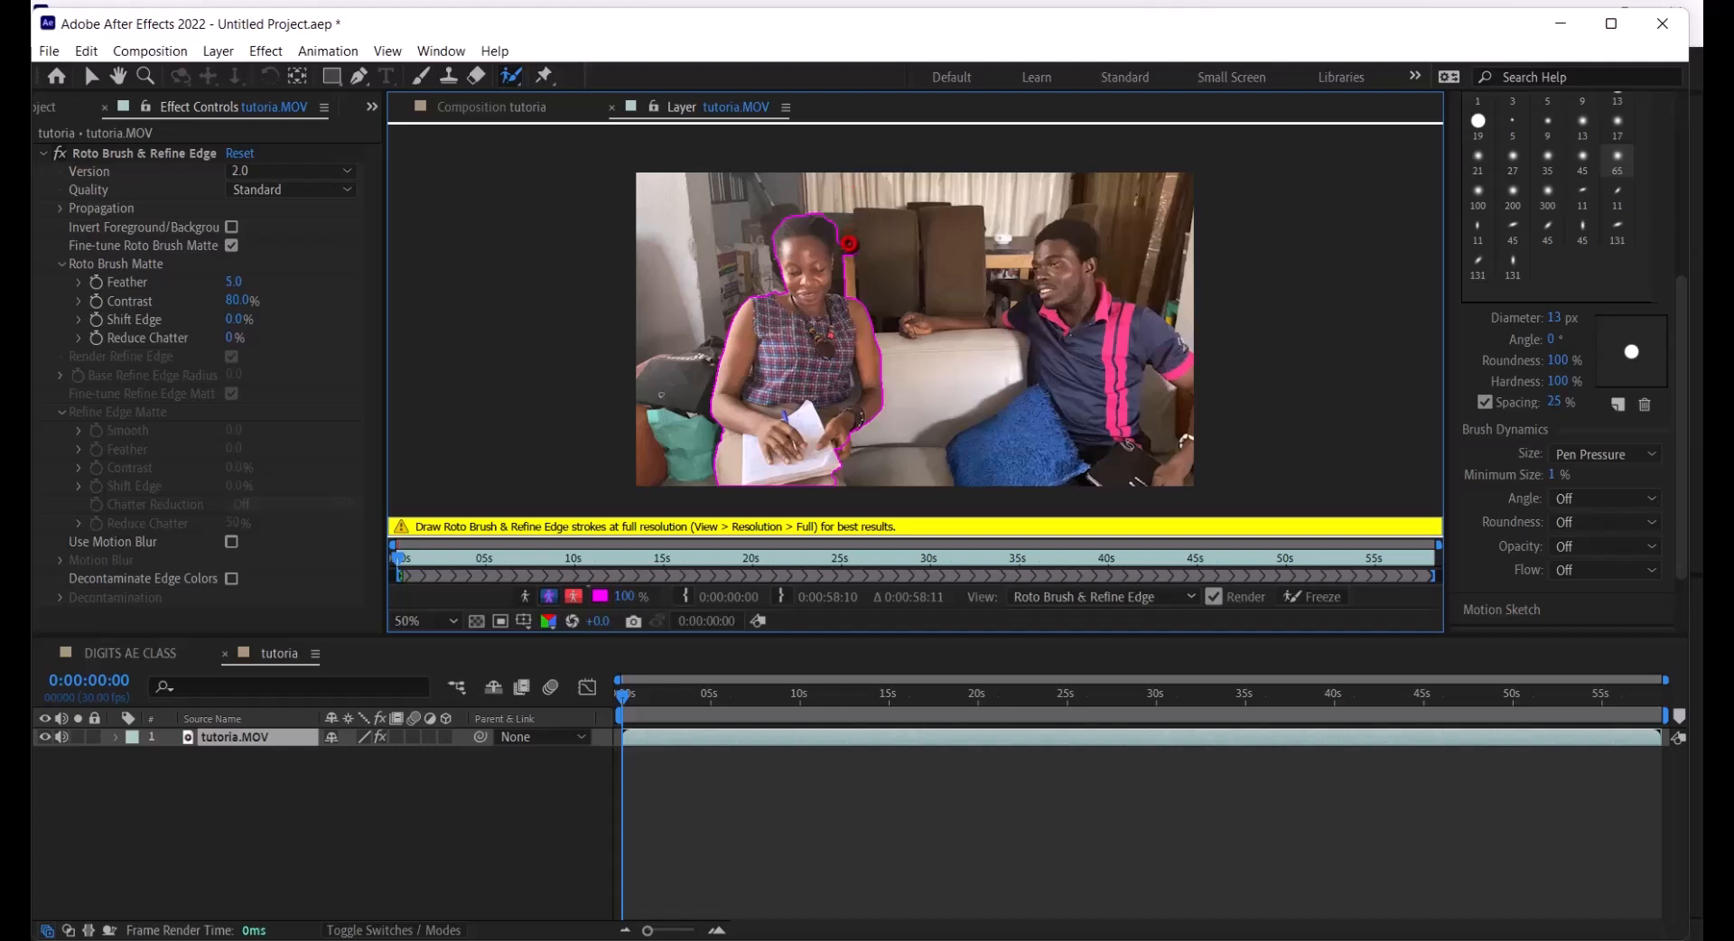
pyautogui.moveTo(855, 263); pyautogui.dragTo(855, 264)
pyautogui.moveTo(844, 459); pyautogui.dragTo(846, 442)
pyautogui.moveTo(757, 483)
pyautogui.mouseDown()
pyautogui.moveTo(848, 480)
pyautogui.moveTo(873, 505)
pyautogui.mouseUp()
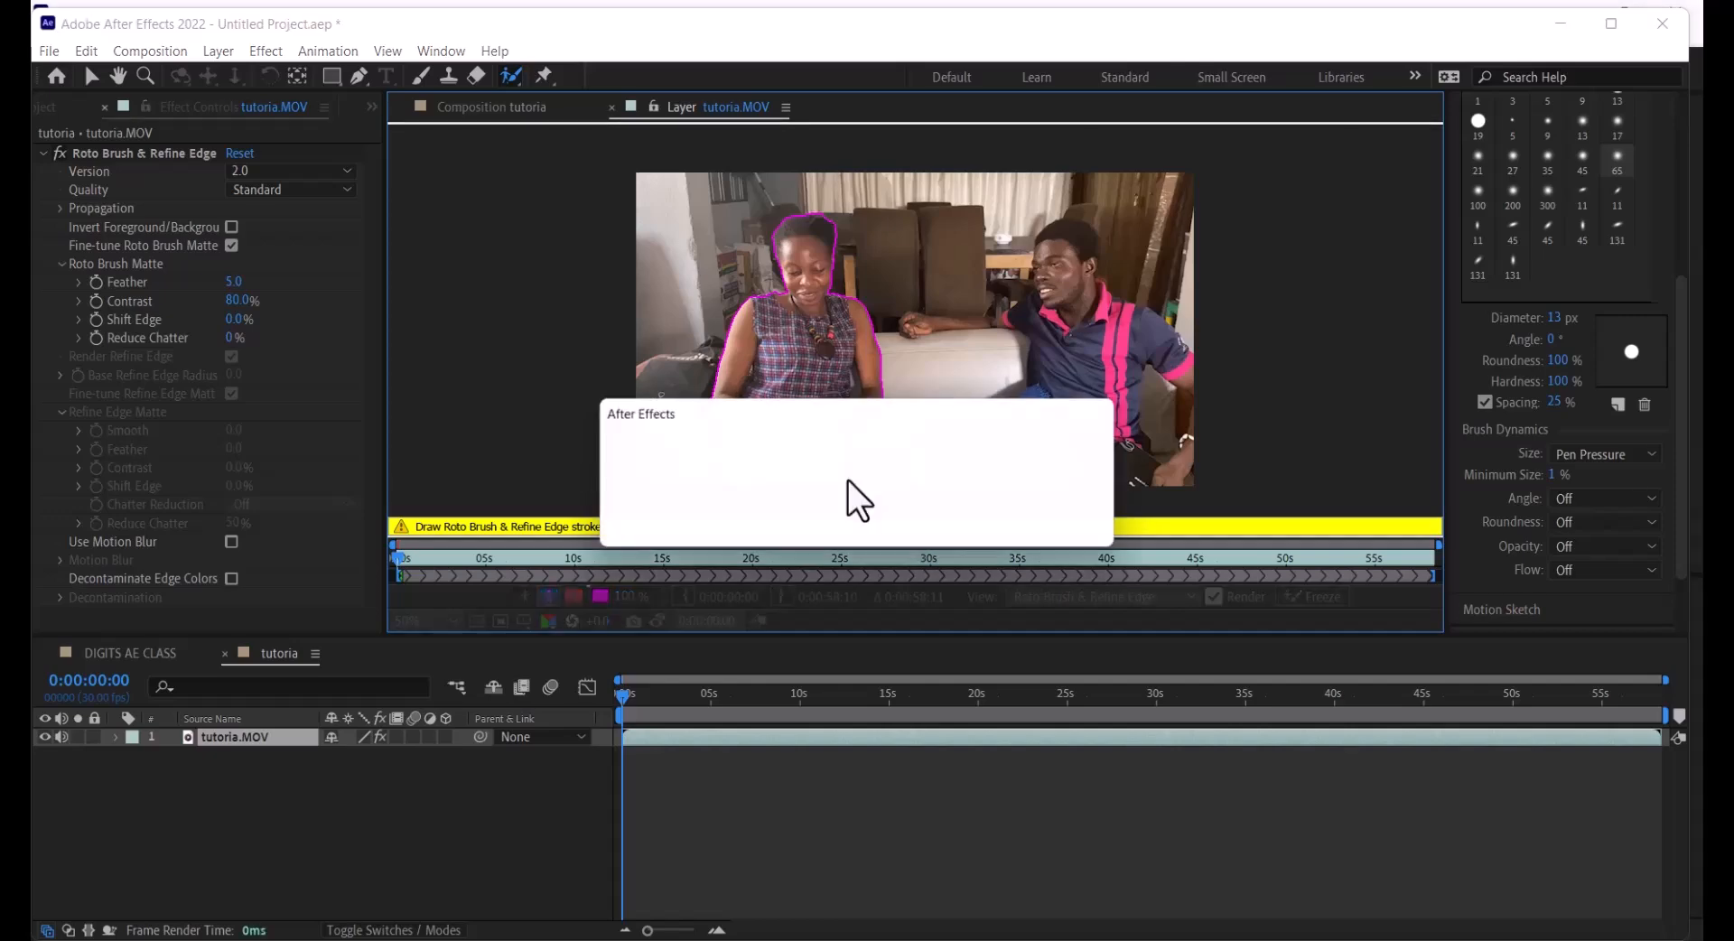
pyautogui.click(1064, 523)
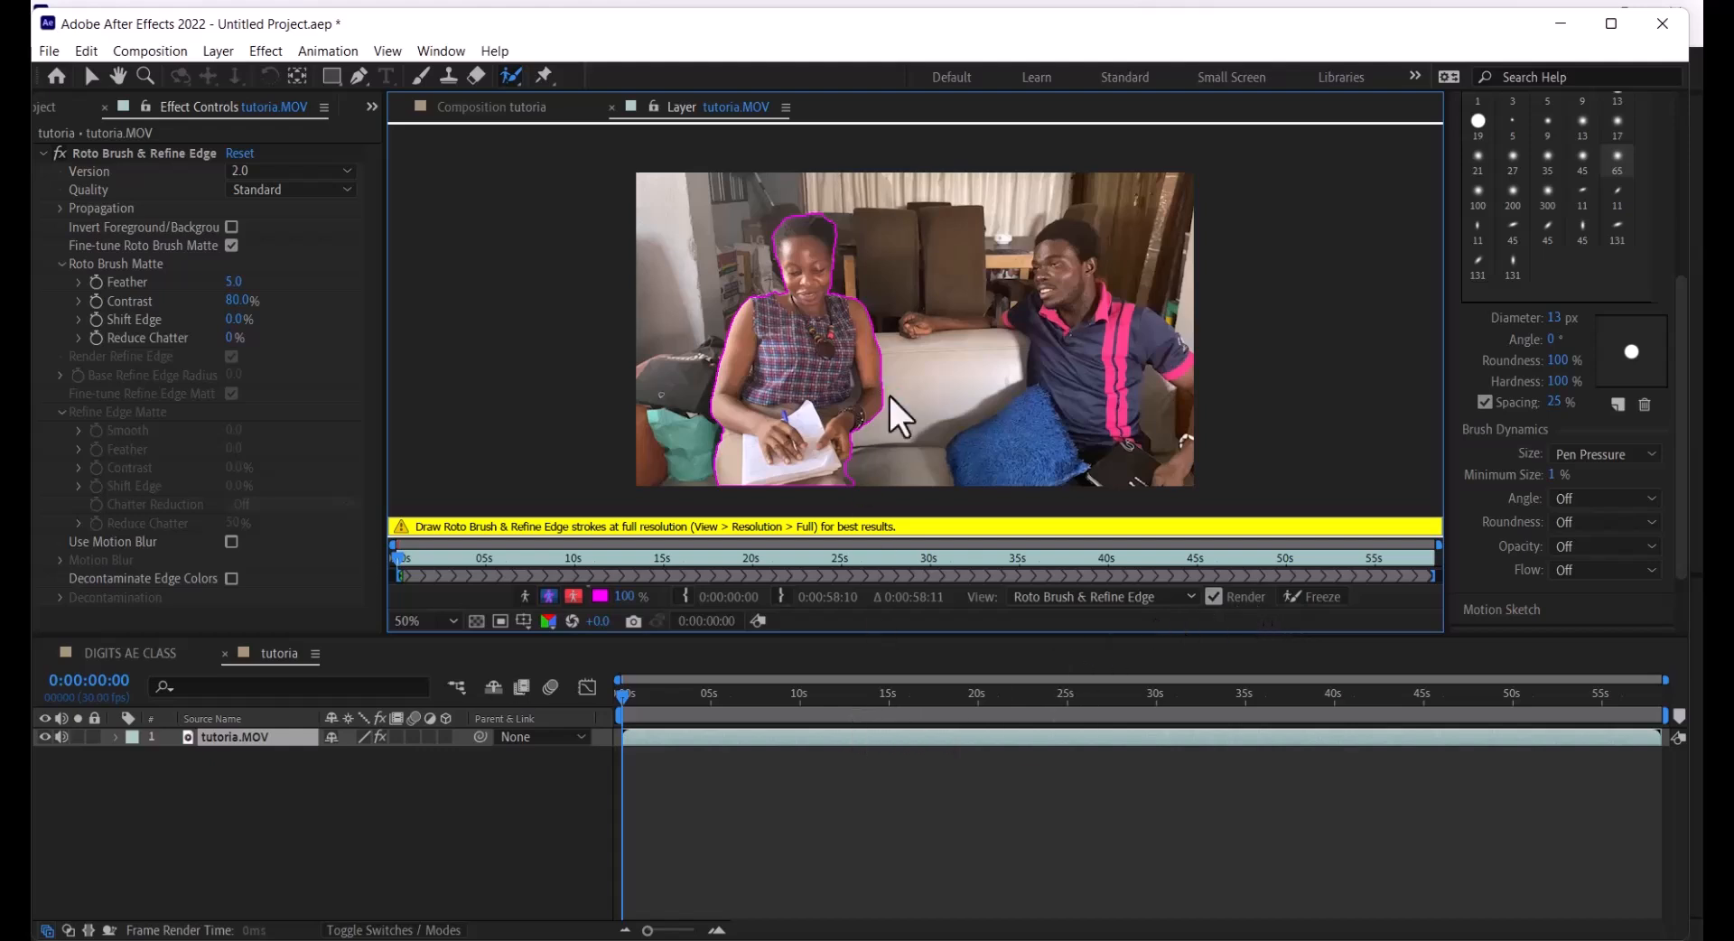
# Preview how the Roto Brush outline follows the woman through the opening seconds, and return to the clip's beginning
pyautogui.click(621, 693)
pyautogui.press('space')
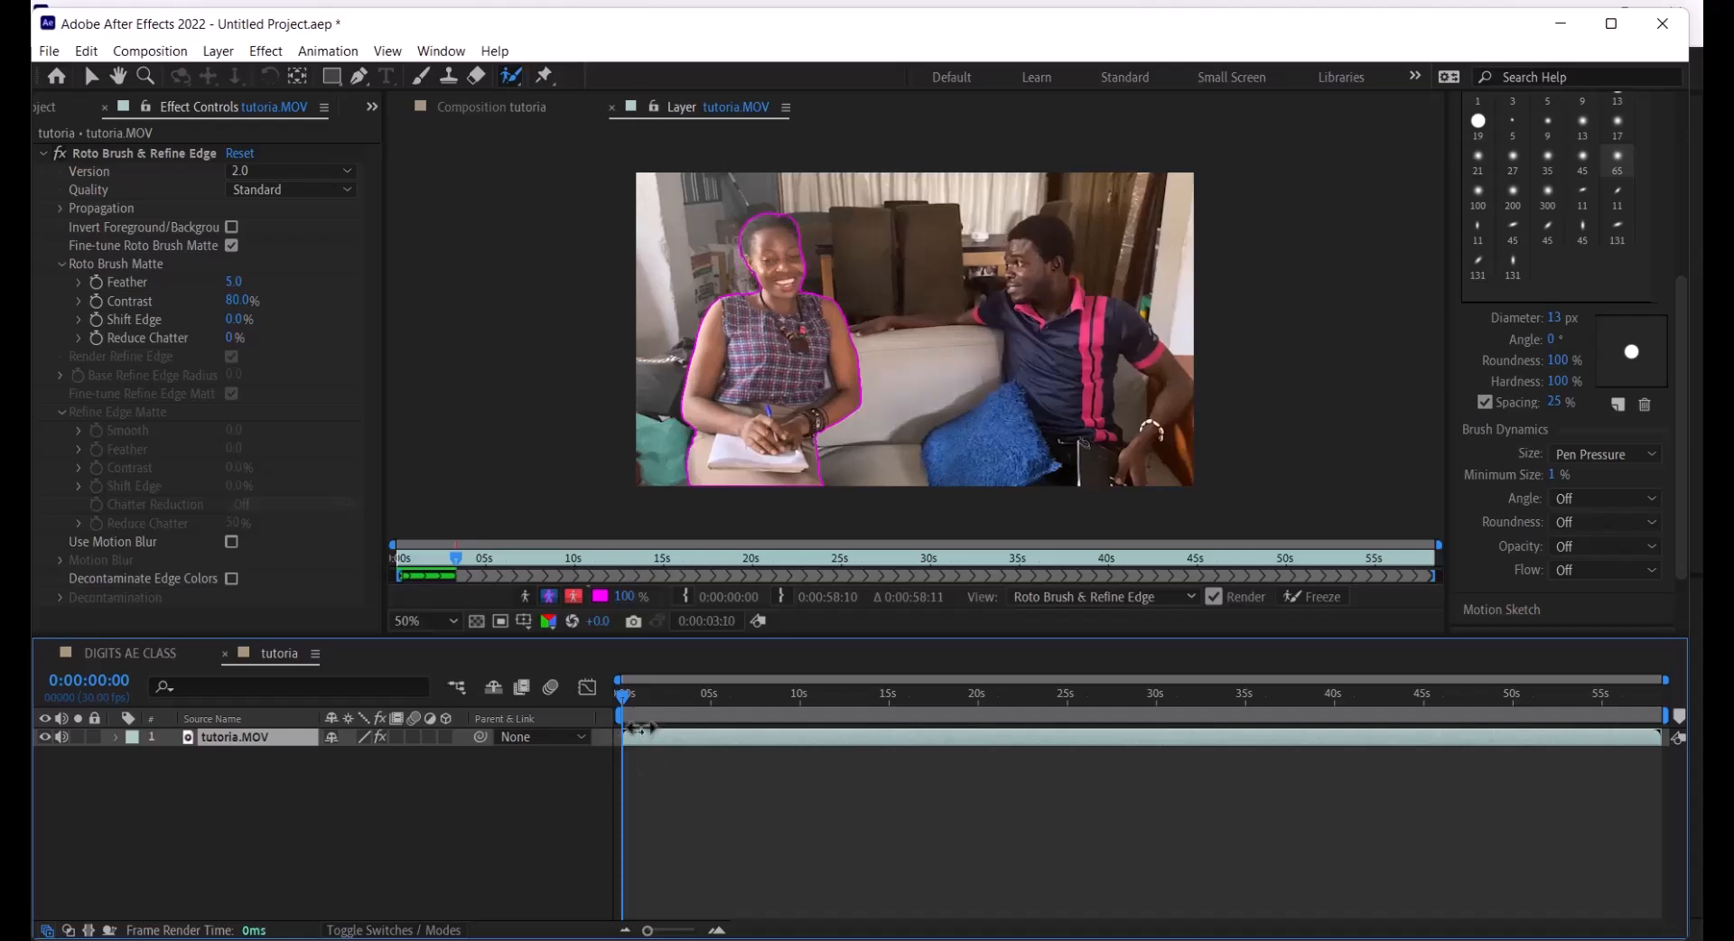
pyautogui.click(621, 693)
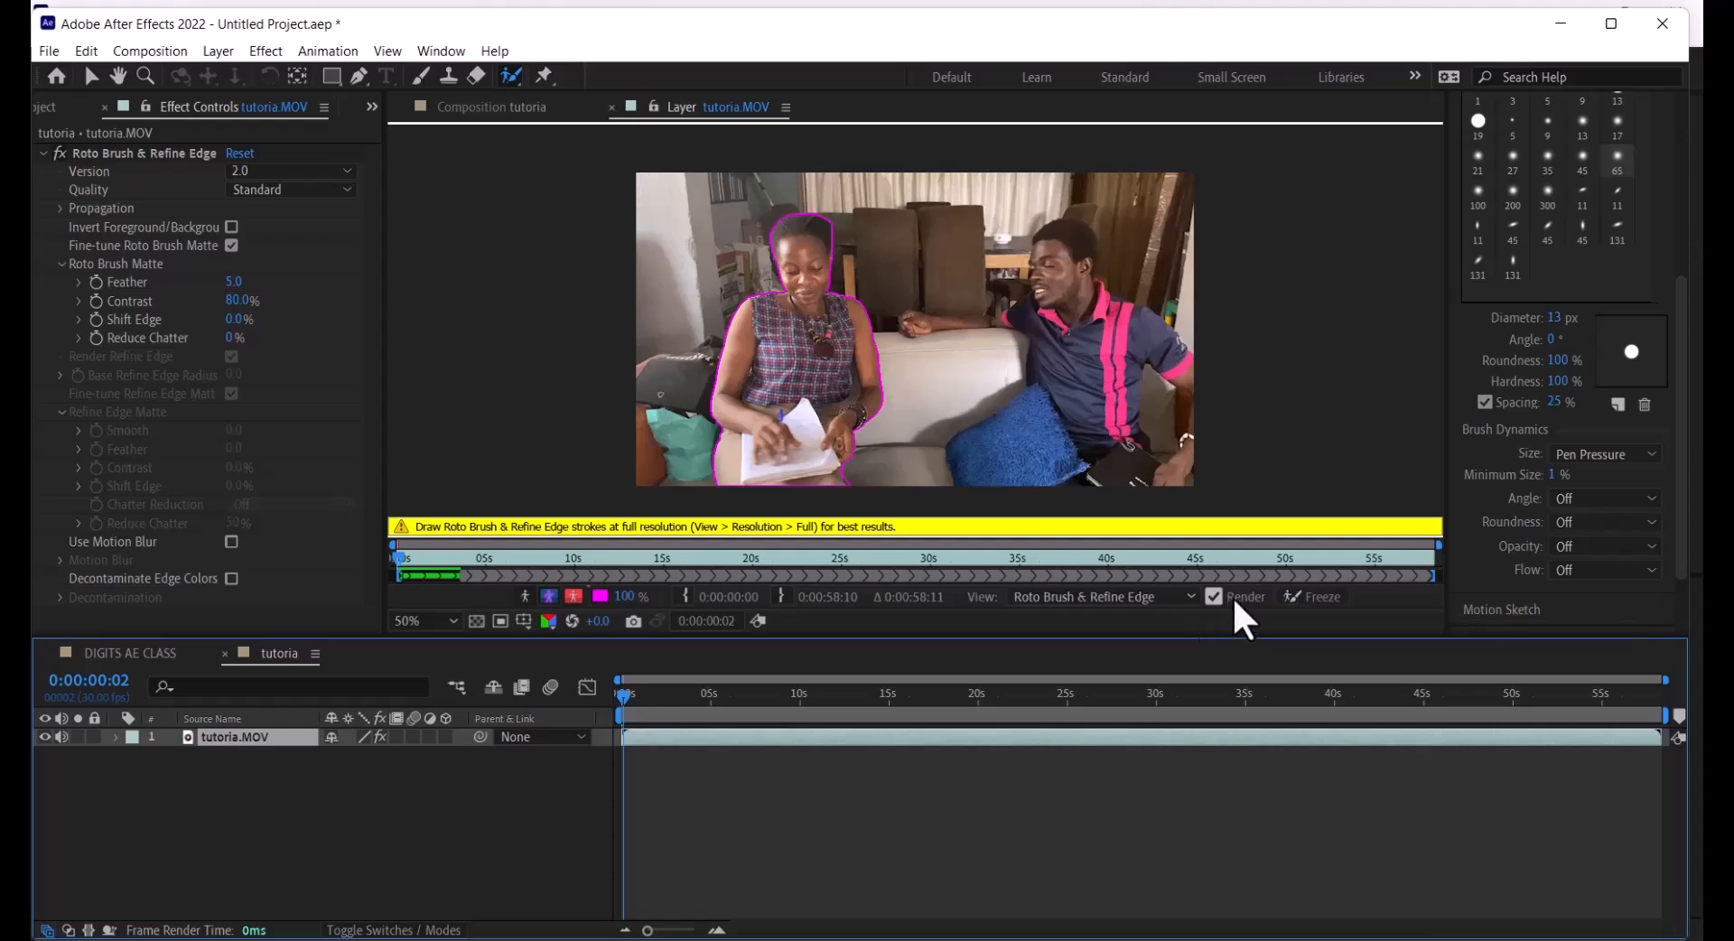
# Try to freeze the Roto Brush propagation for the whole clip, and stop the process
pyautogui.click(1315, 596)
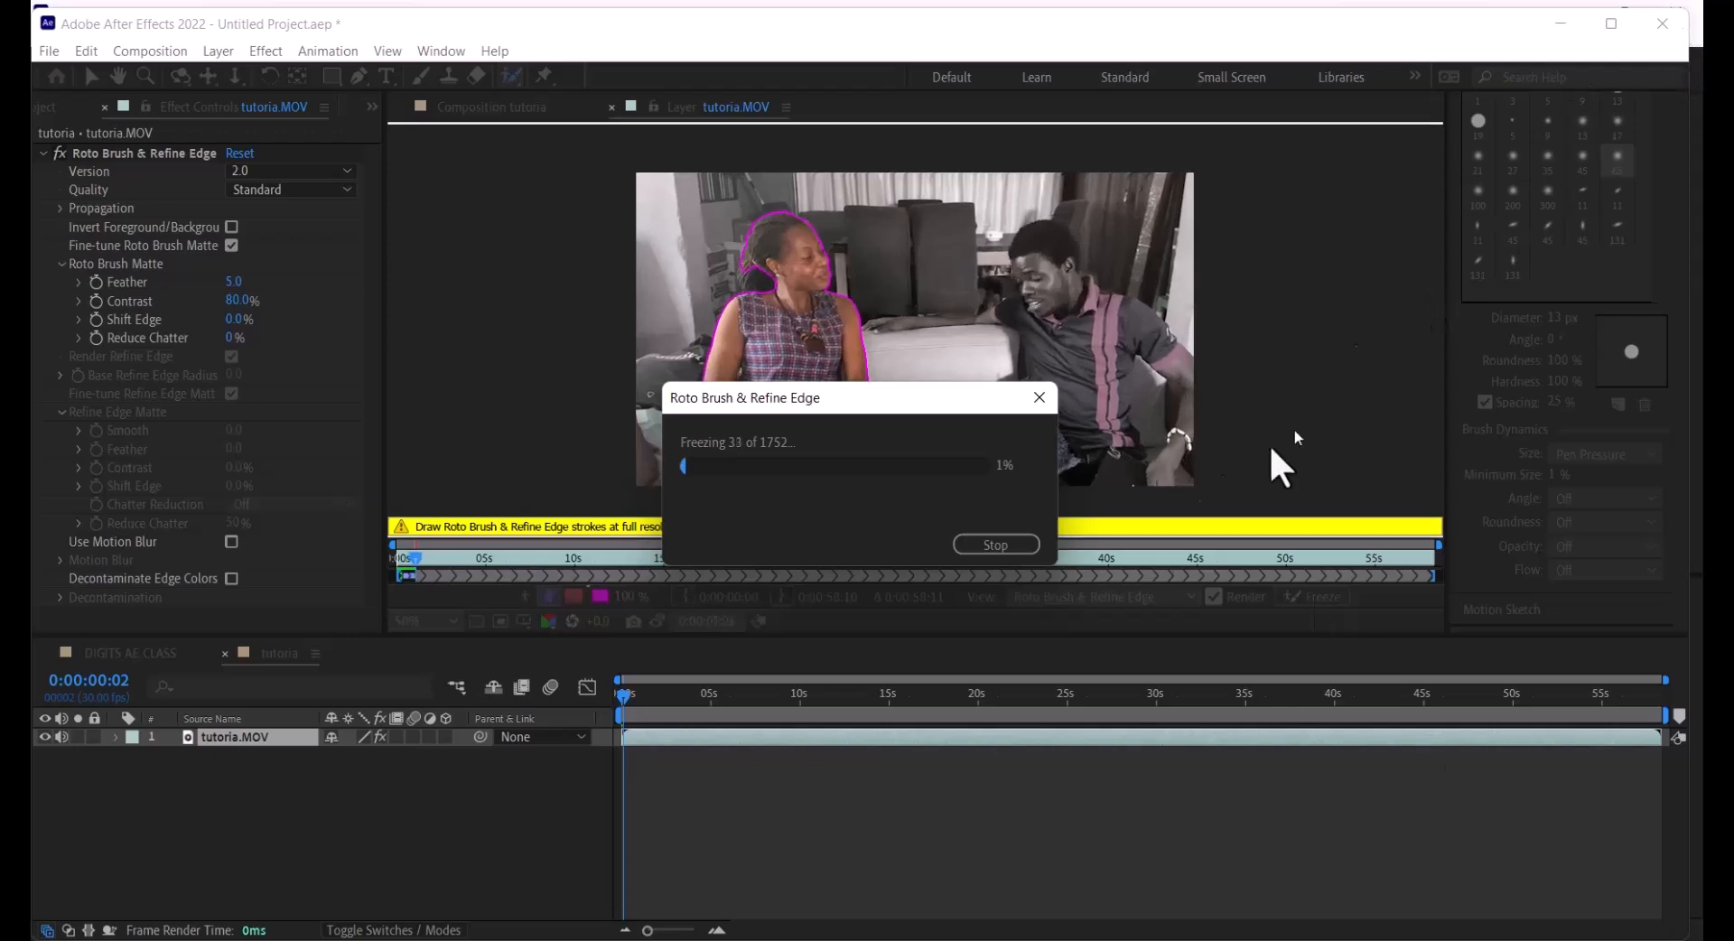
pyautogui.click(993, 540)
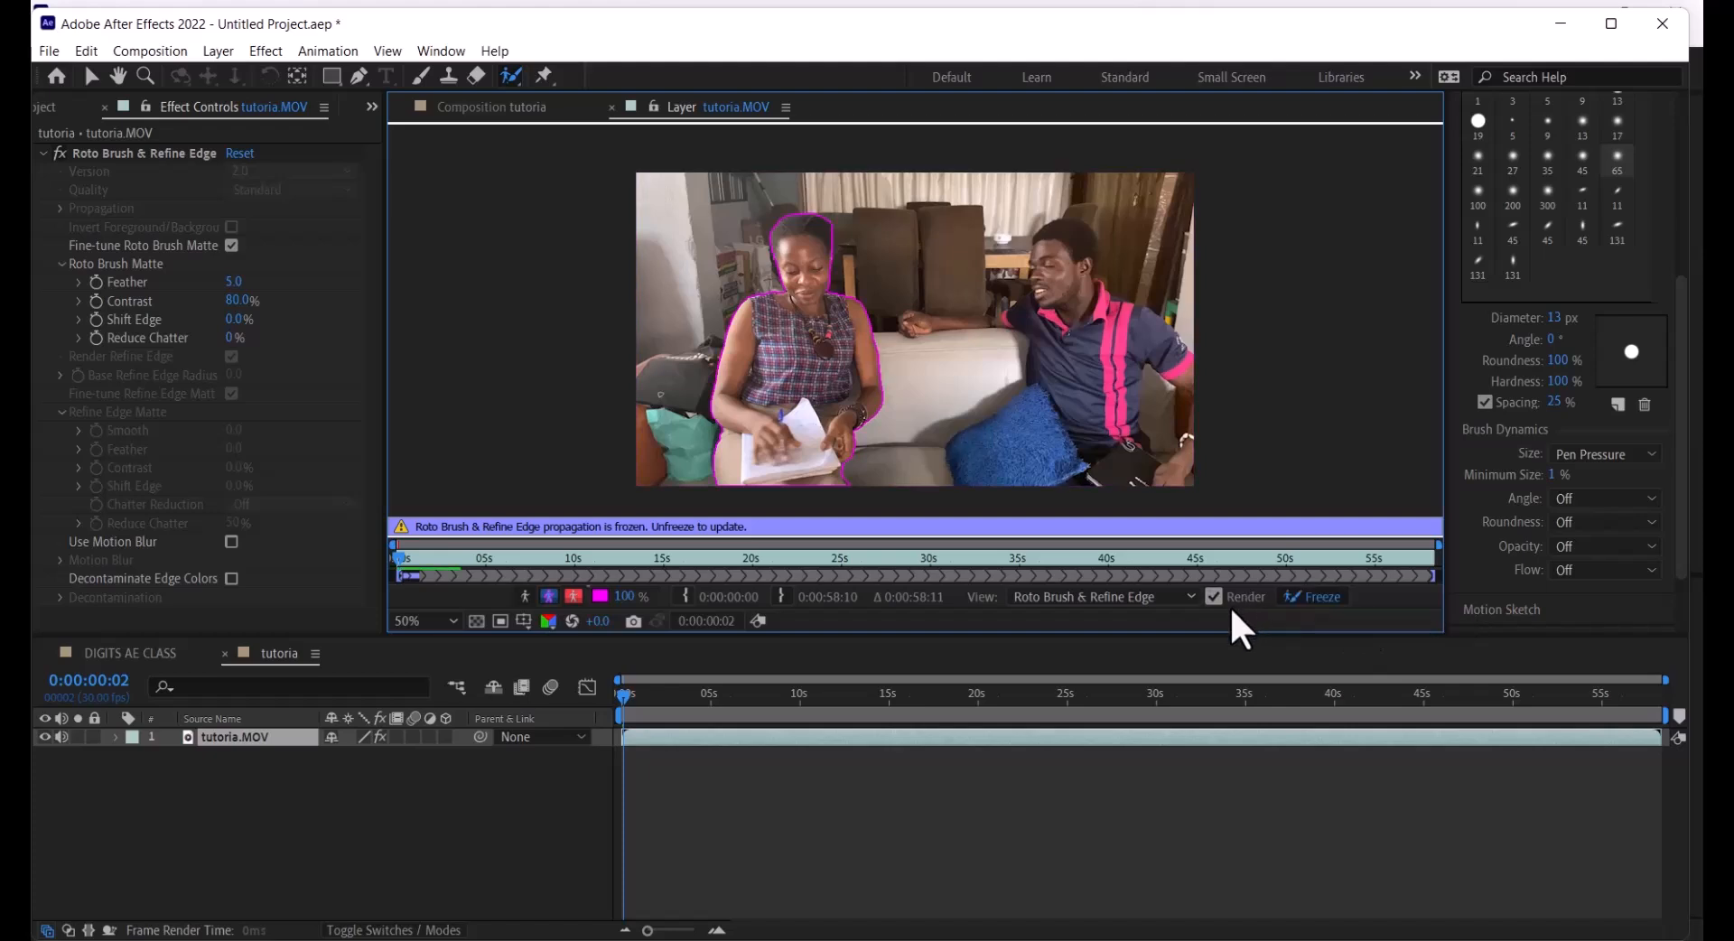
pyautogui.click(1188, 598)
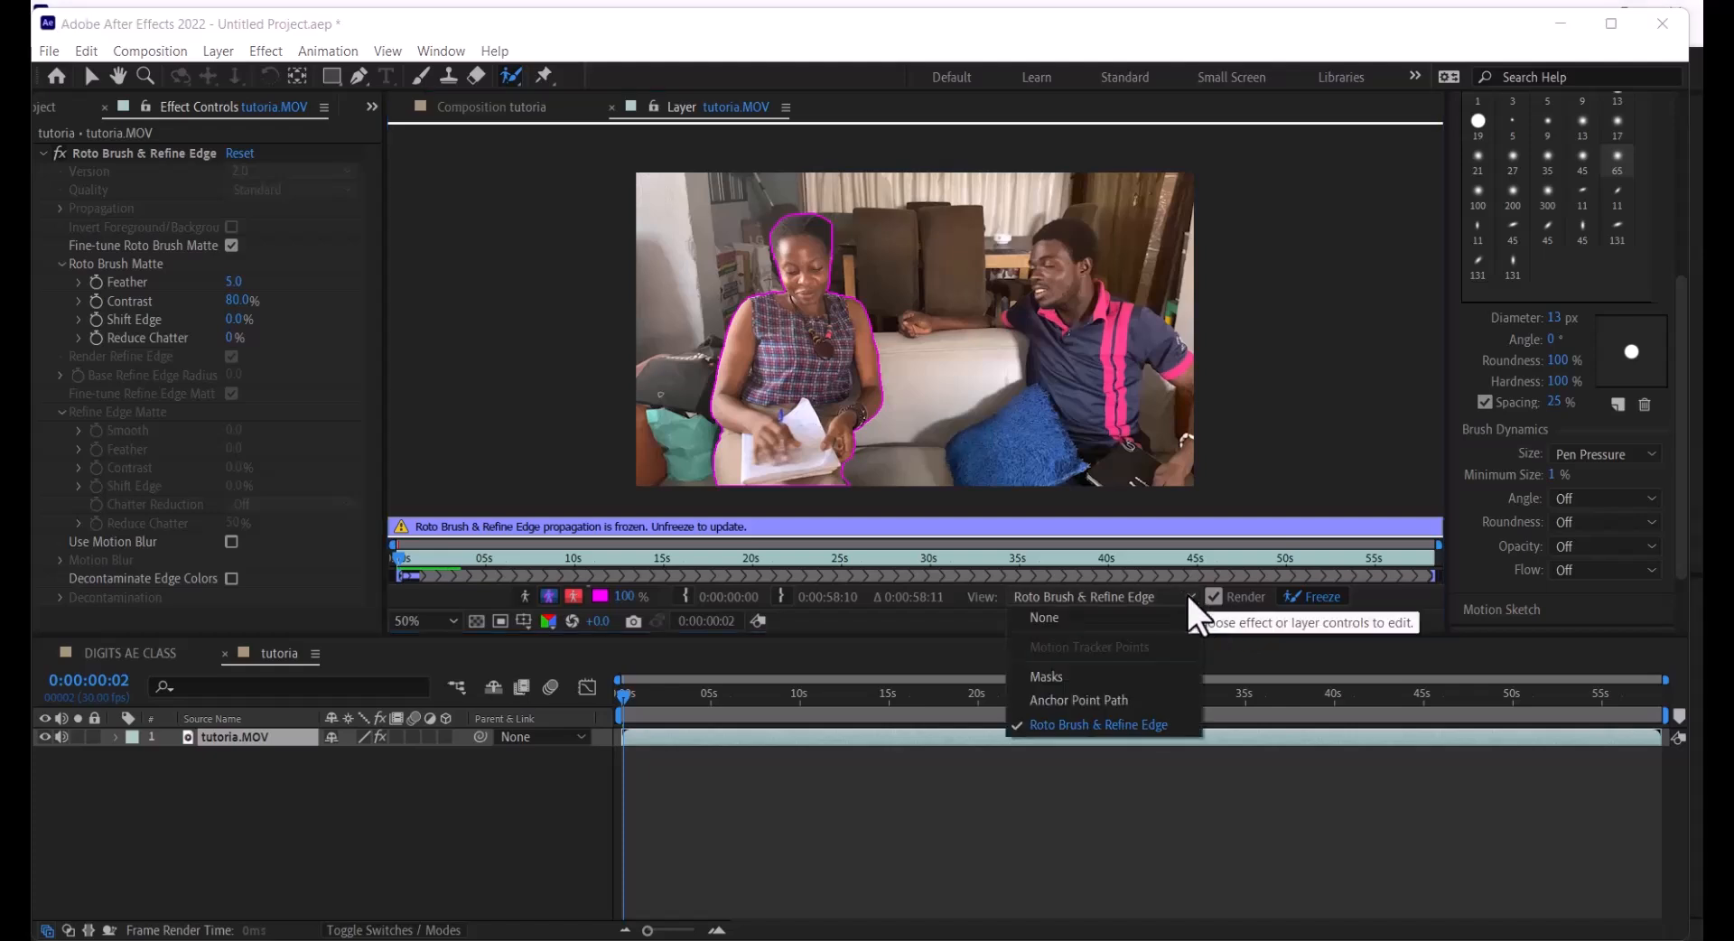
# Shorten the work area to the first 0:00:01:16 of the footage and trim the tutoria composition to it
pyautogui.click(1648, 711)
pyautogui.moveTo(1636, 710); pyautogui.dragTo(1062, 767)
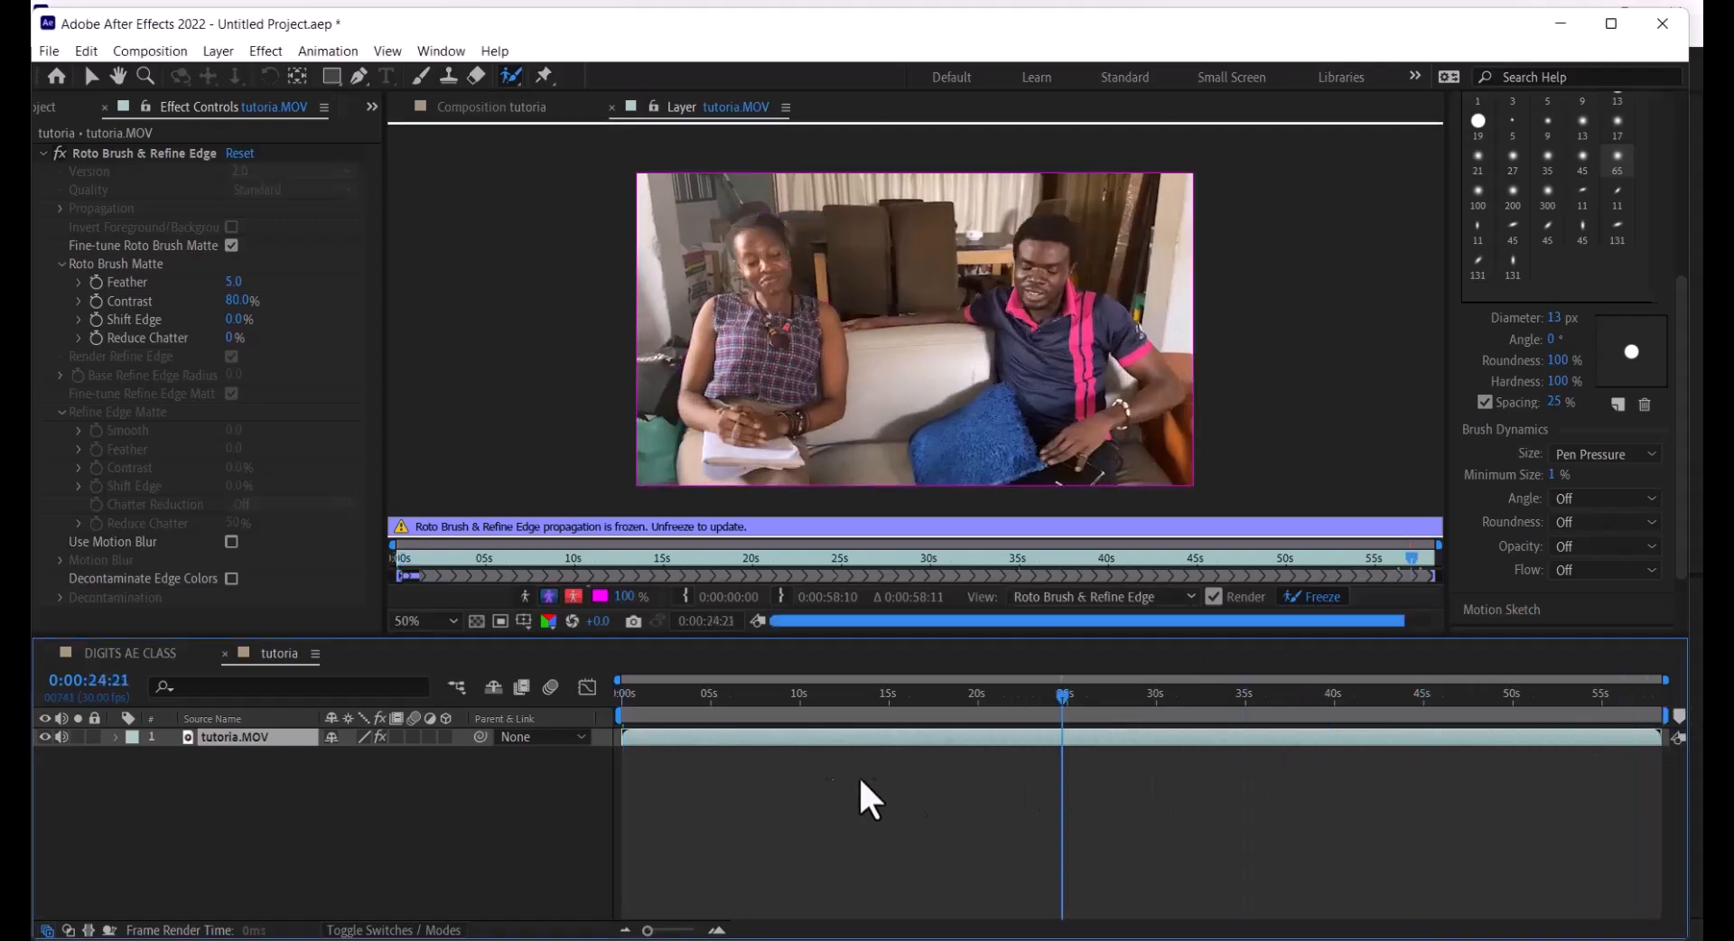
pyautogui.click(737, 772)
pyautogui.moveTo(1661, 715); pyautogui.dragTo(652, 746)
pyautogui.rightClick(638, 717)
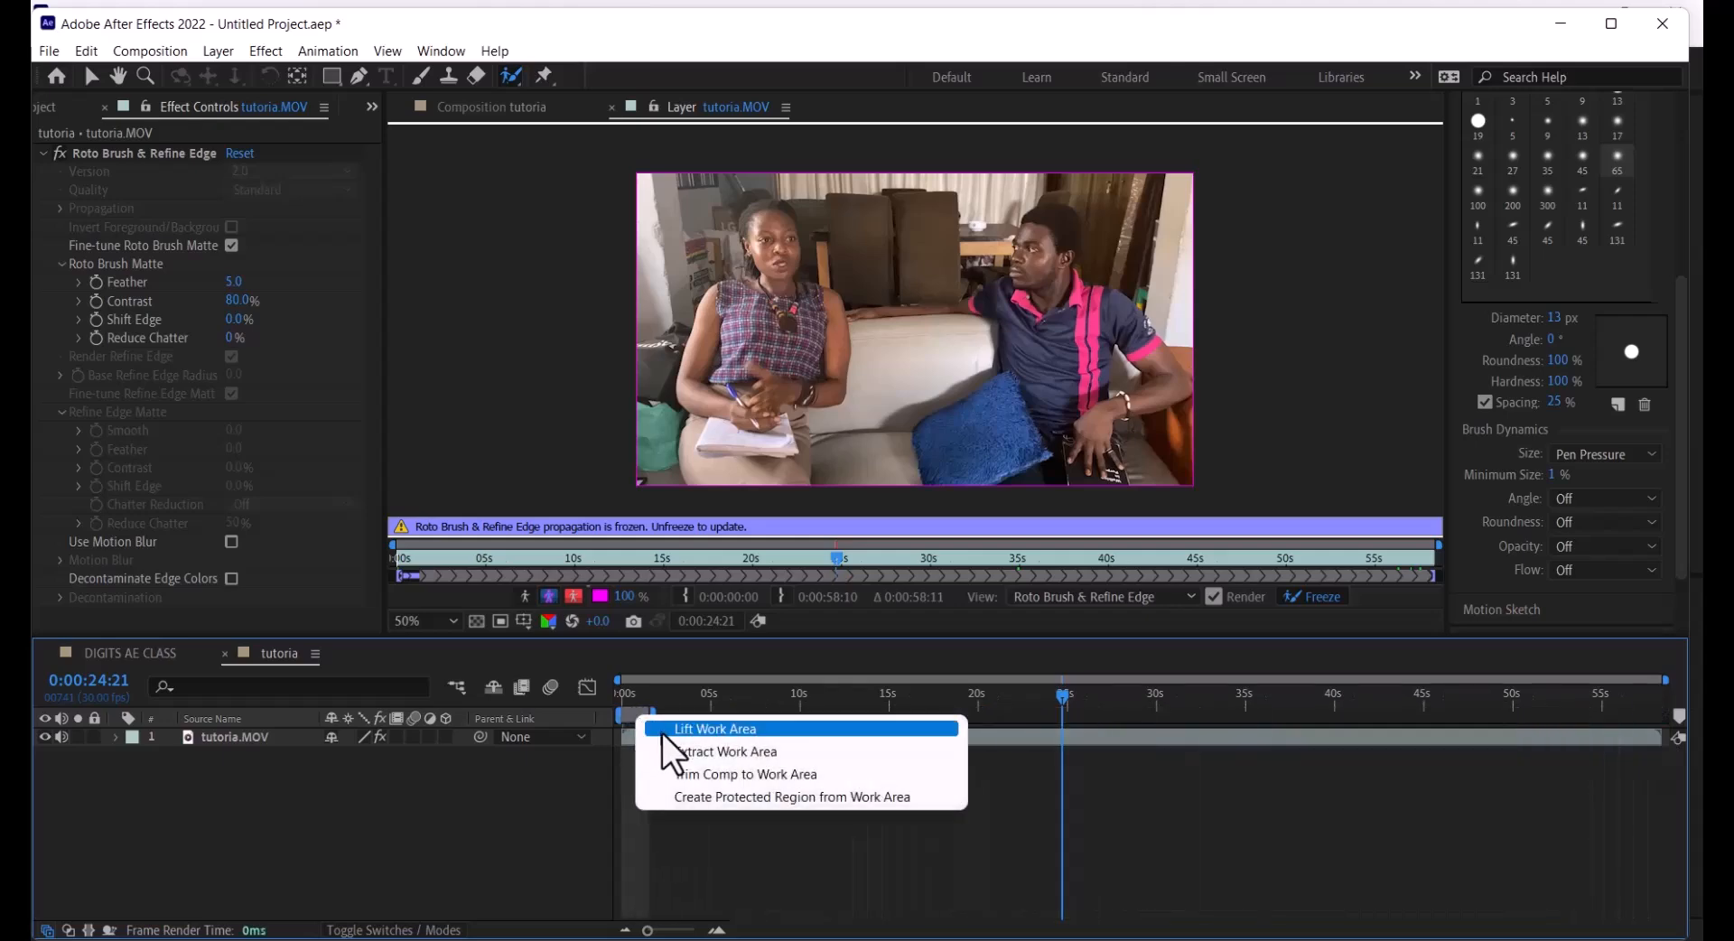
pyautogui.click(698, 772)
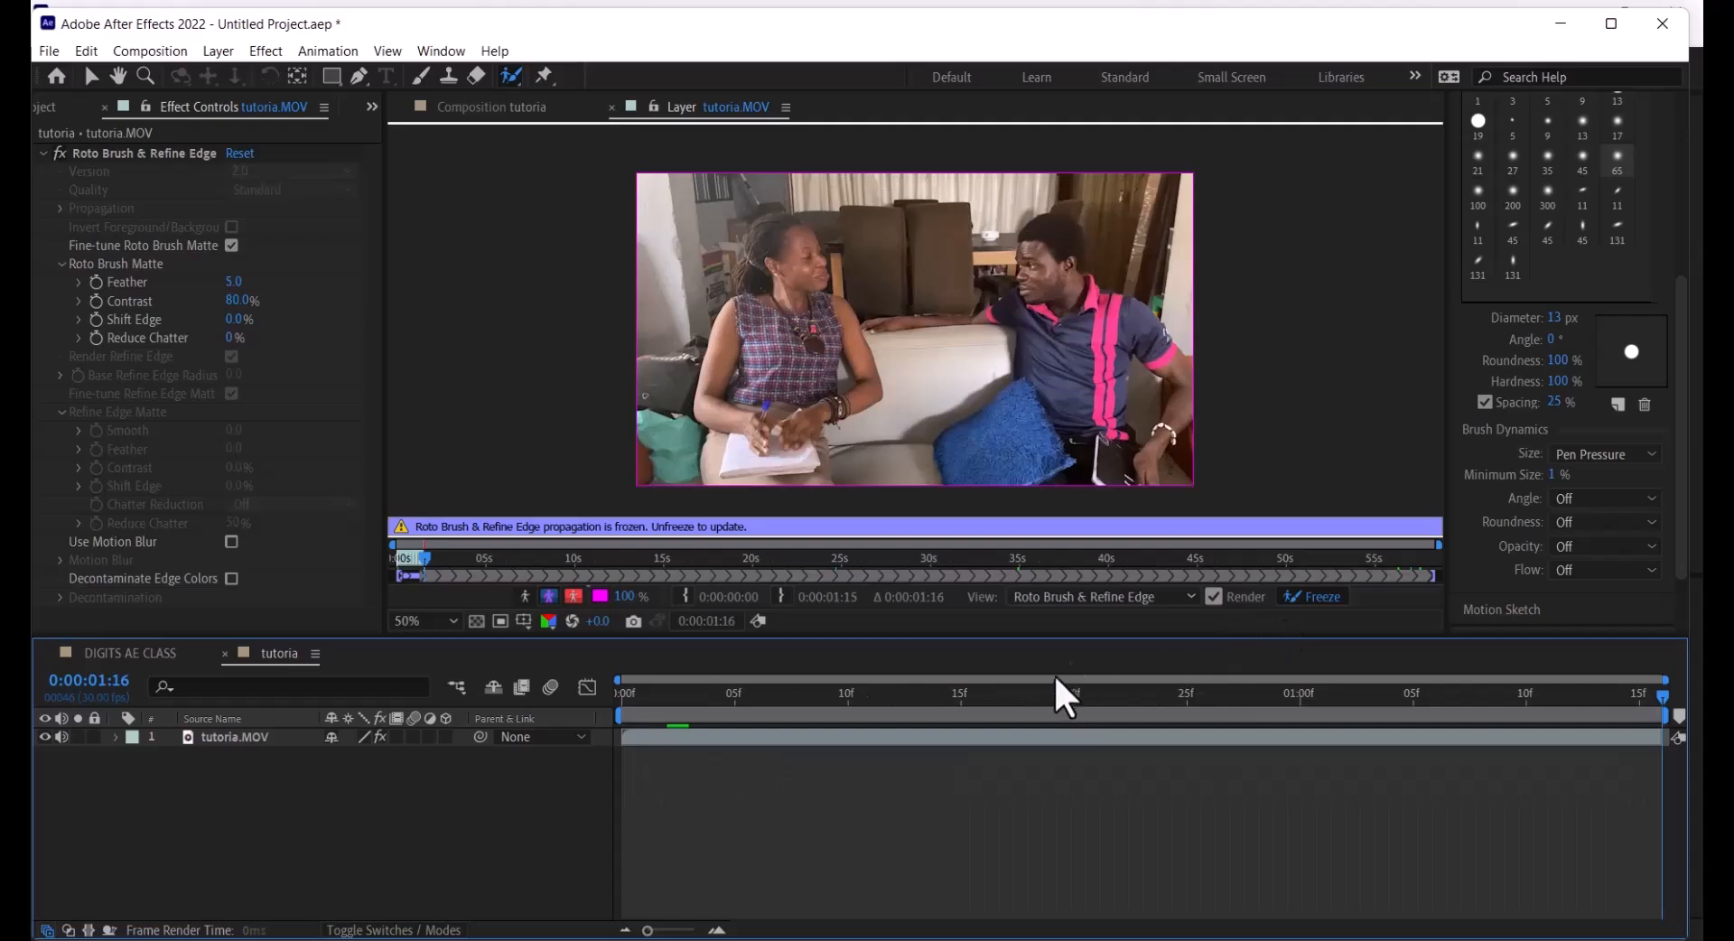
# Return to the first frame, unfreeze the Roto Brush propagation and freeze it again for the trimmed clip
pyautogui.click(629, 690)
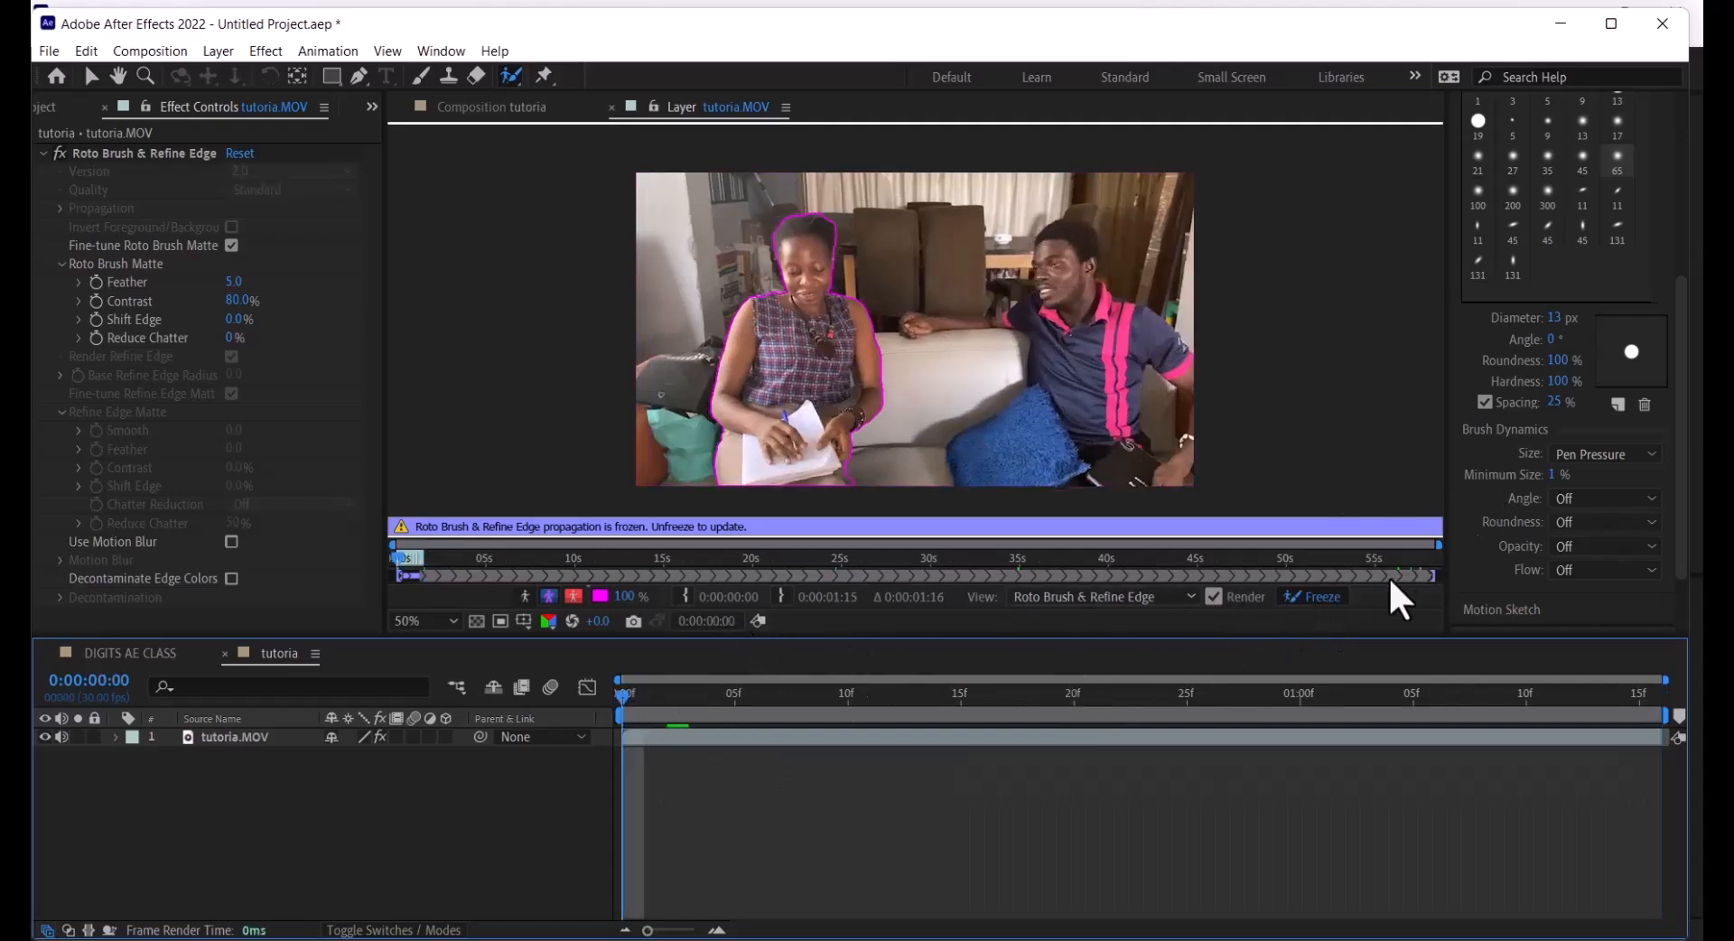
pyautogui.click(1310, 597)
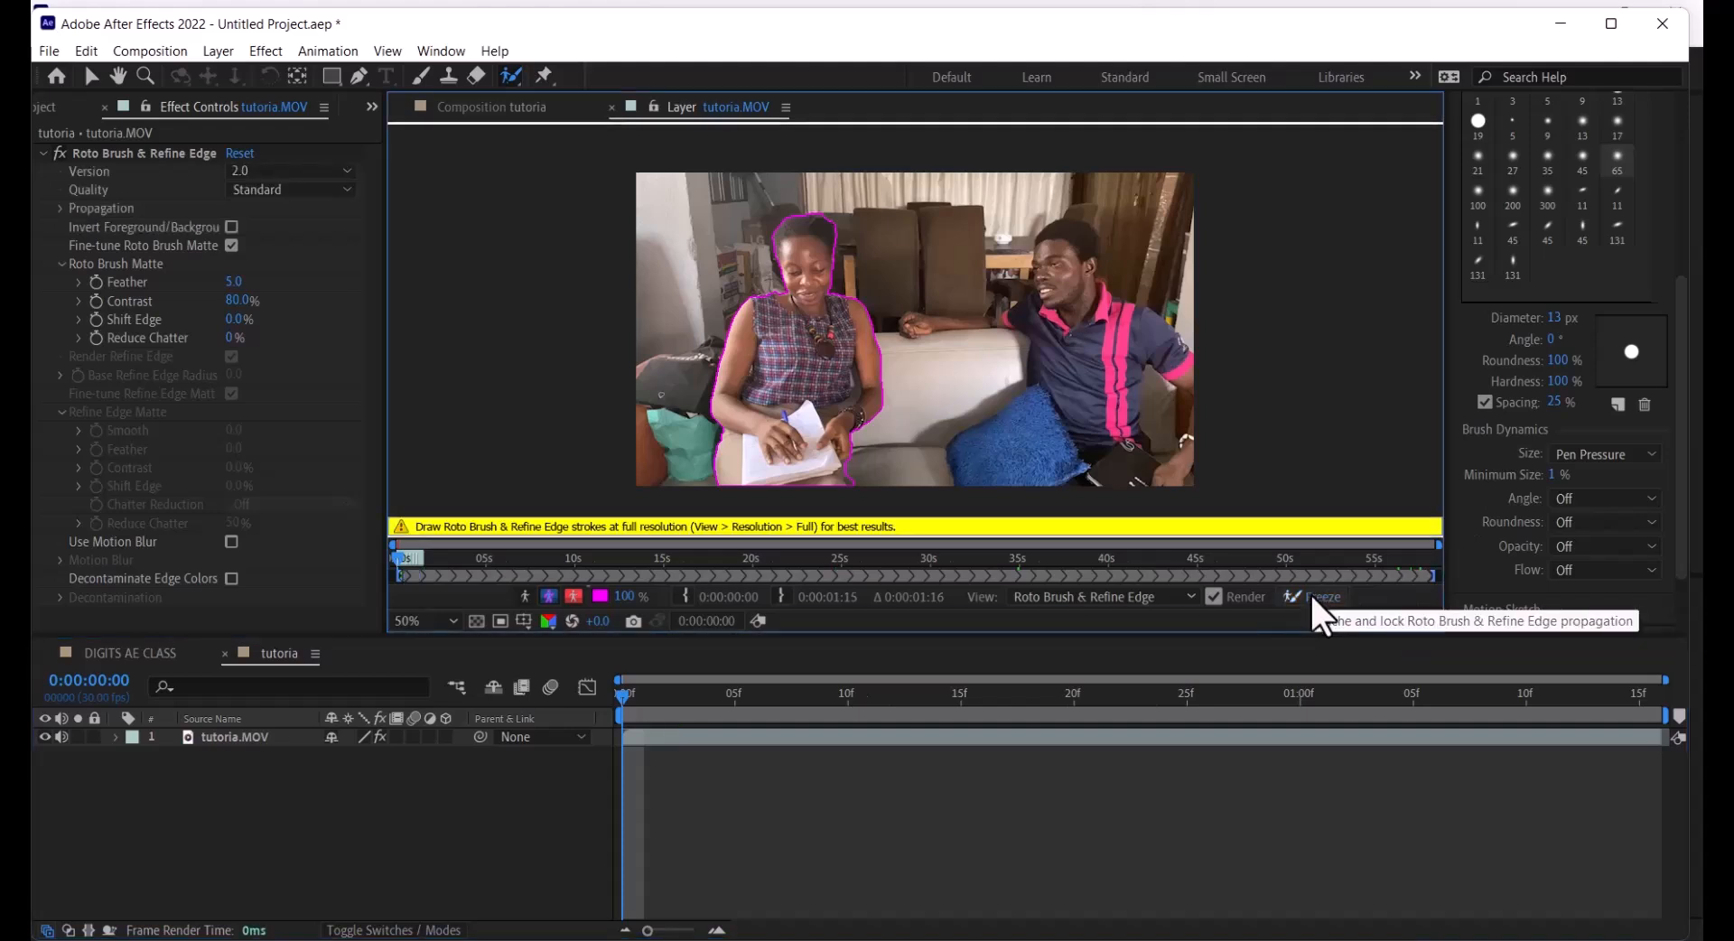
pyautogui.click(1315, 601)
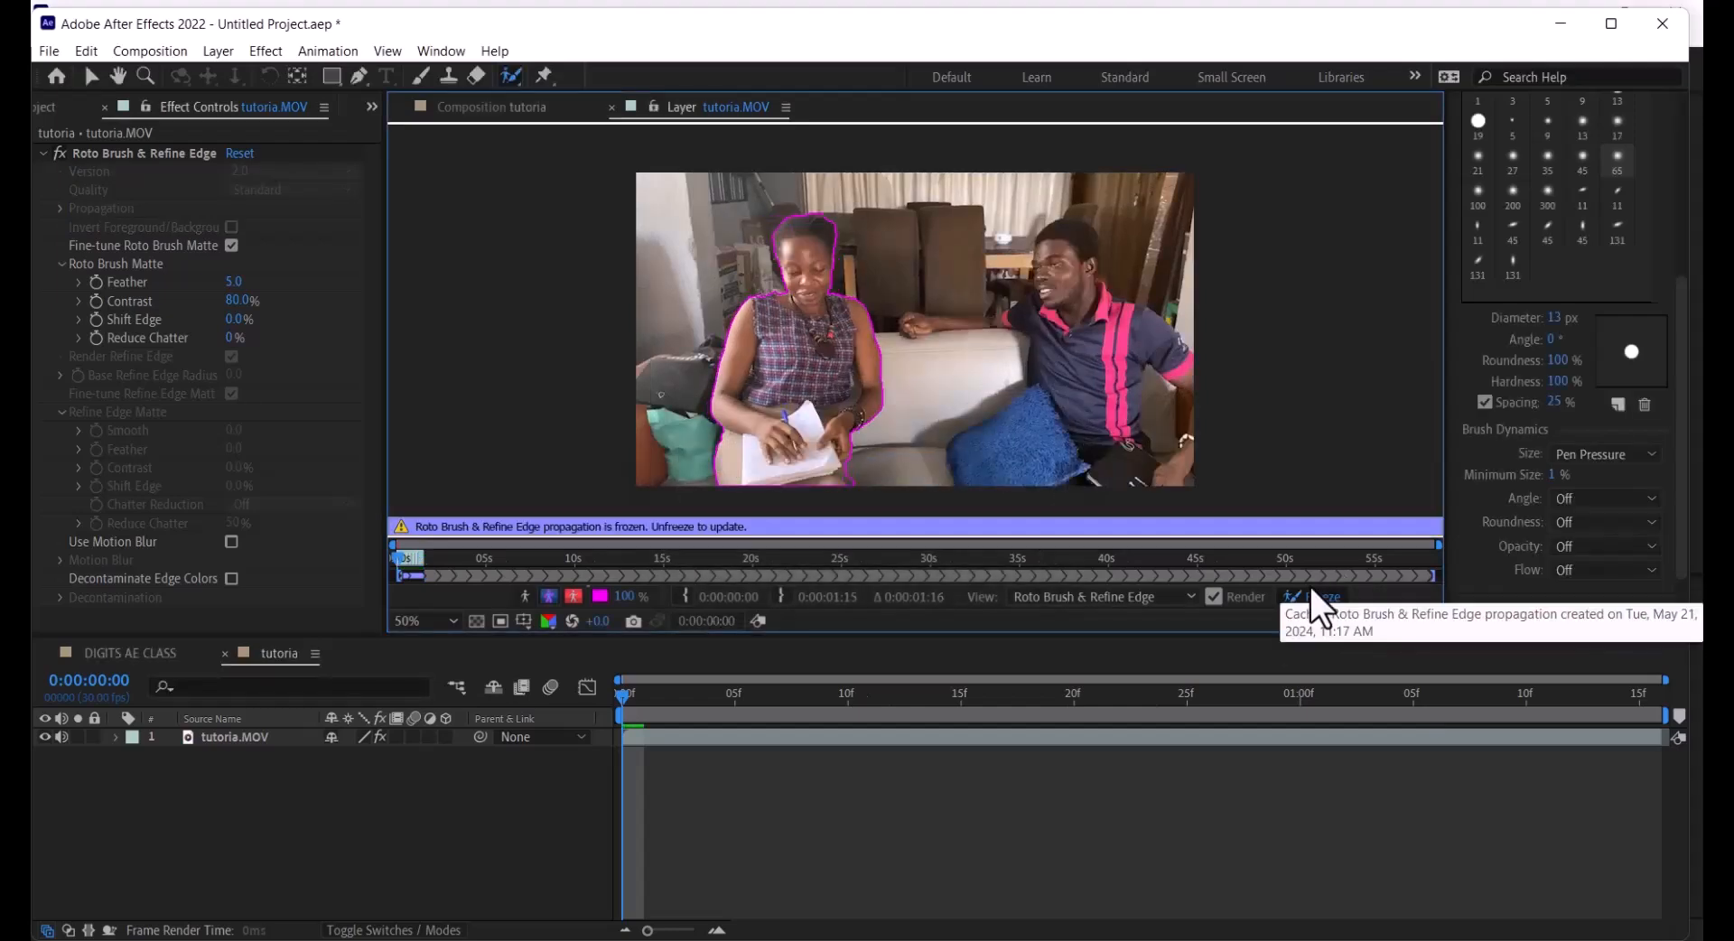
# Show the tutoria composition on a transparency grid and preview the cut-out woman
pyautogui.click(440, 105)
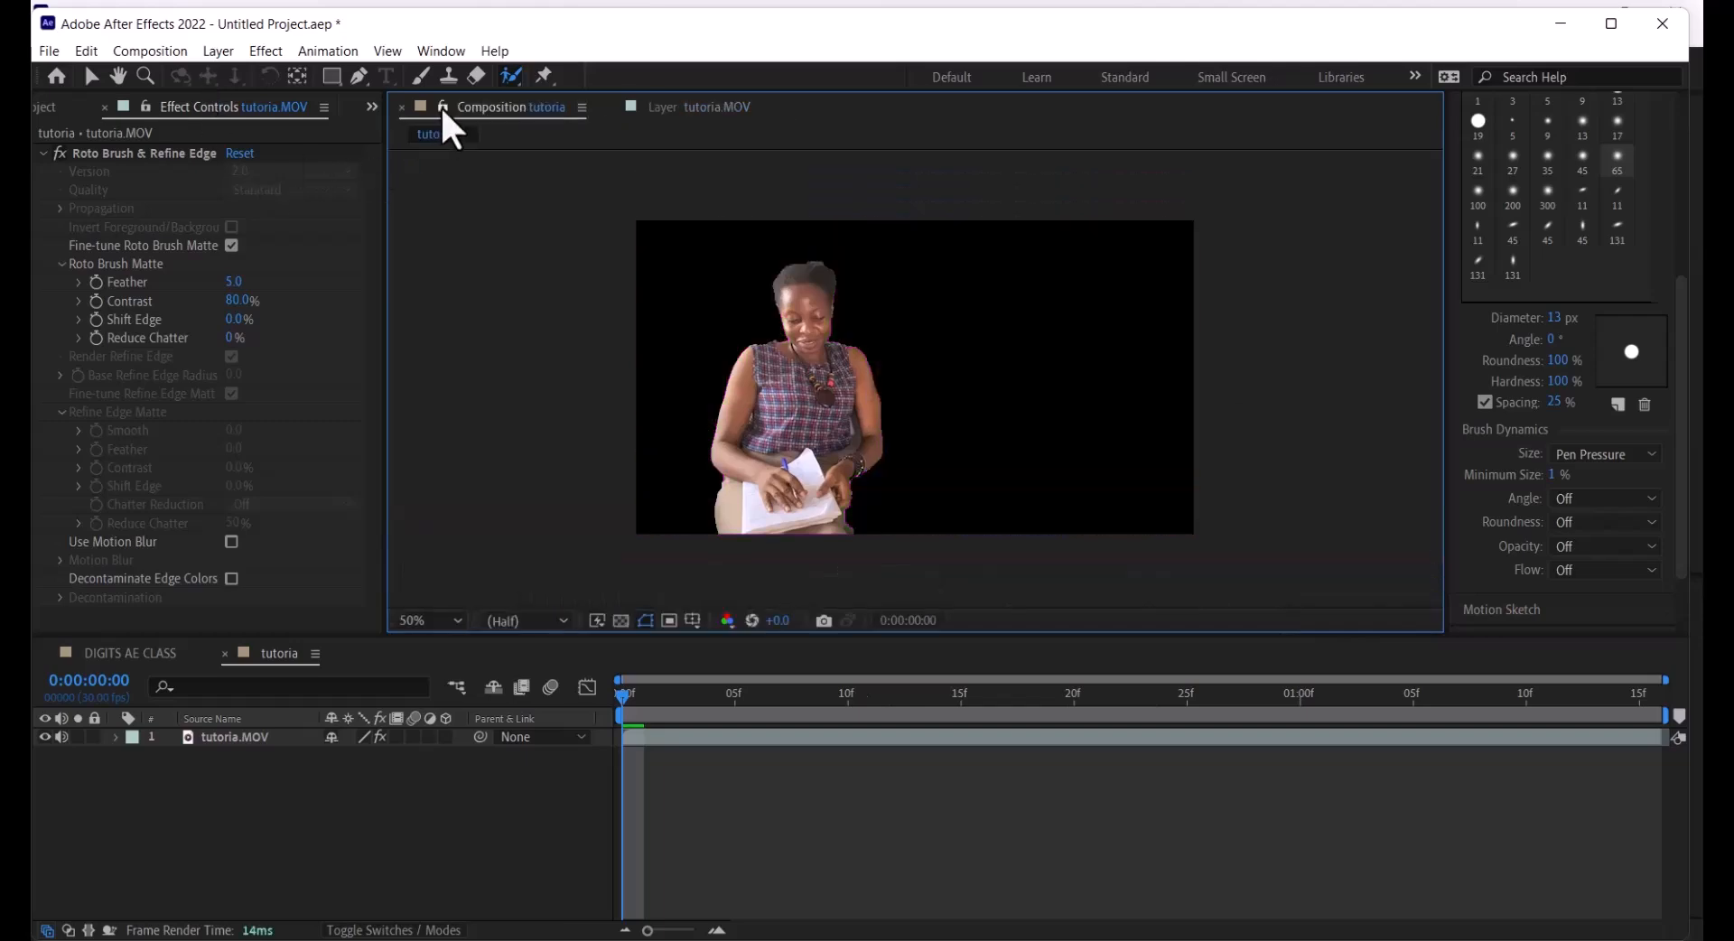
pyautogui.click(621, 621)
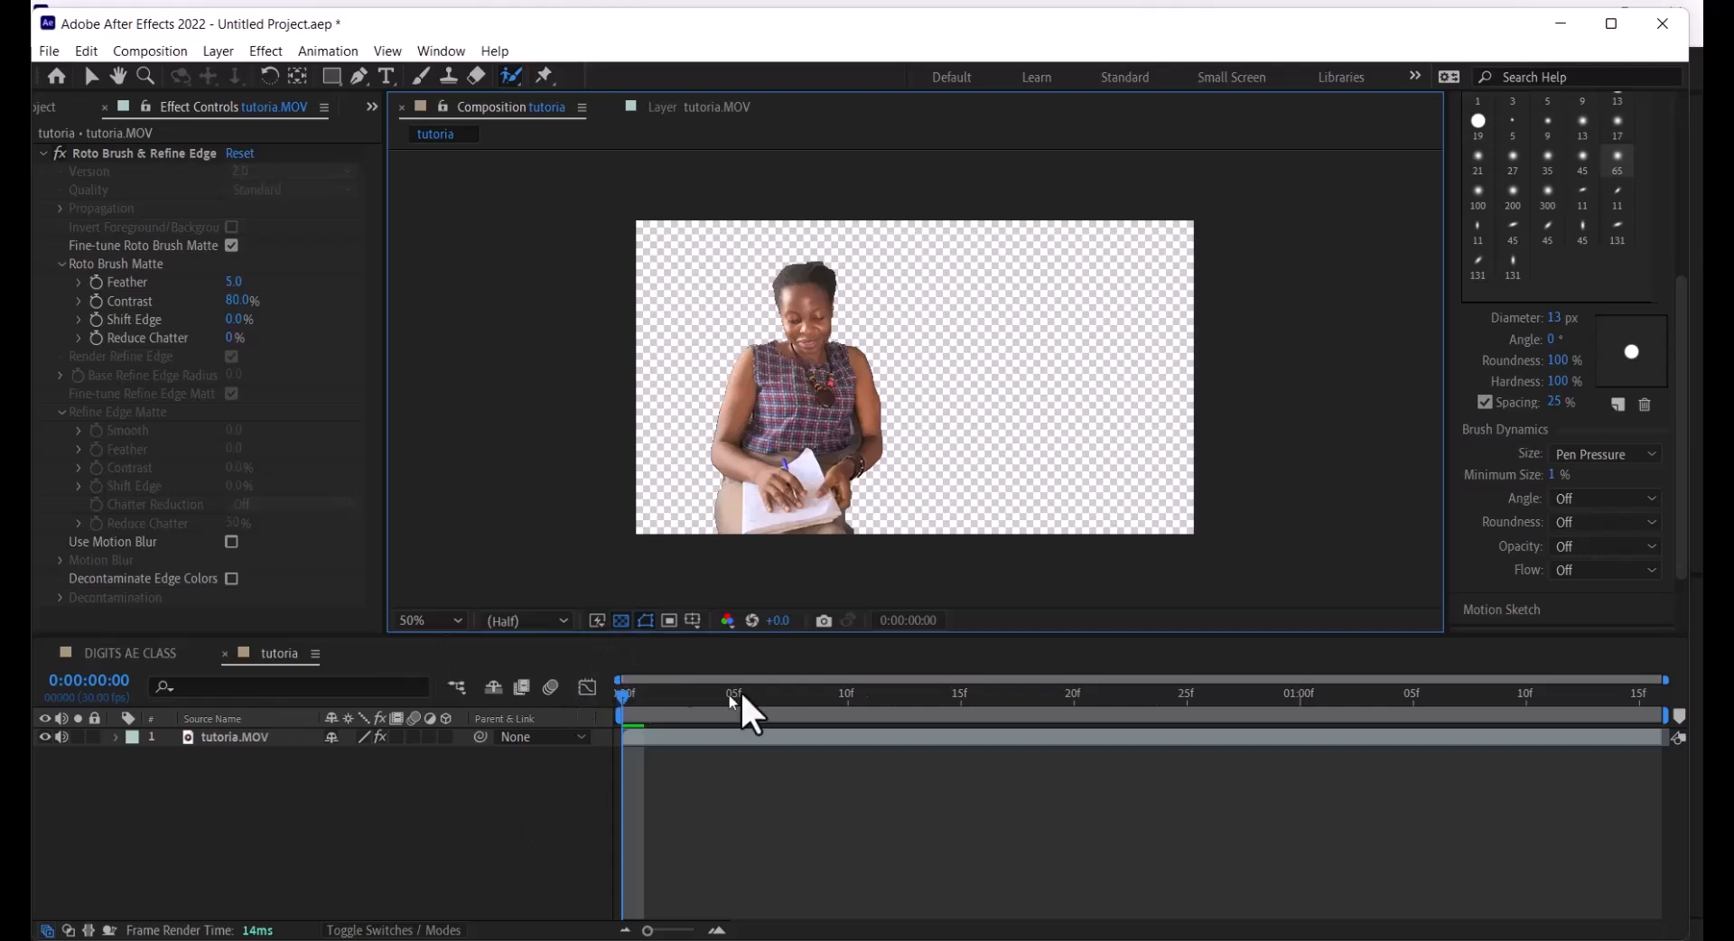
pyautogui.press('space')
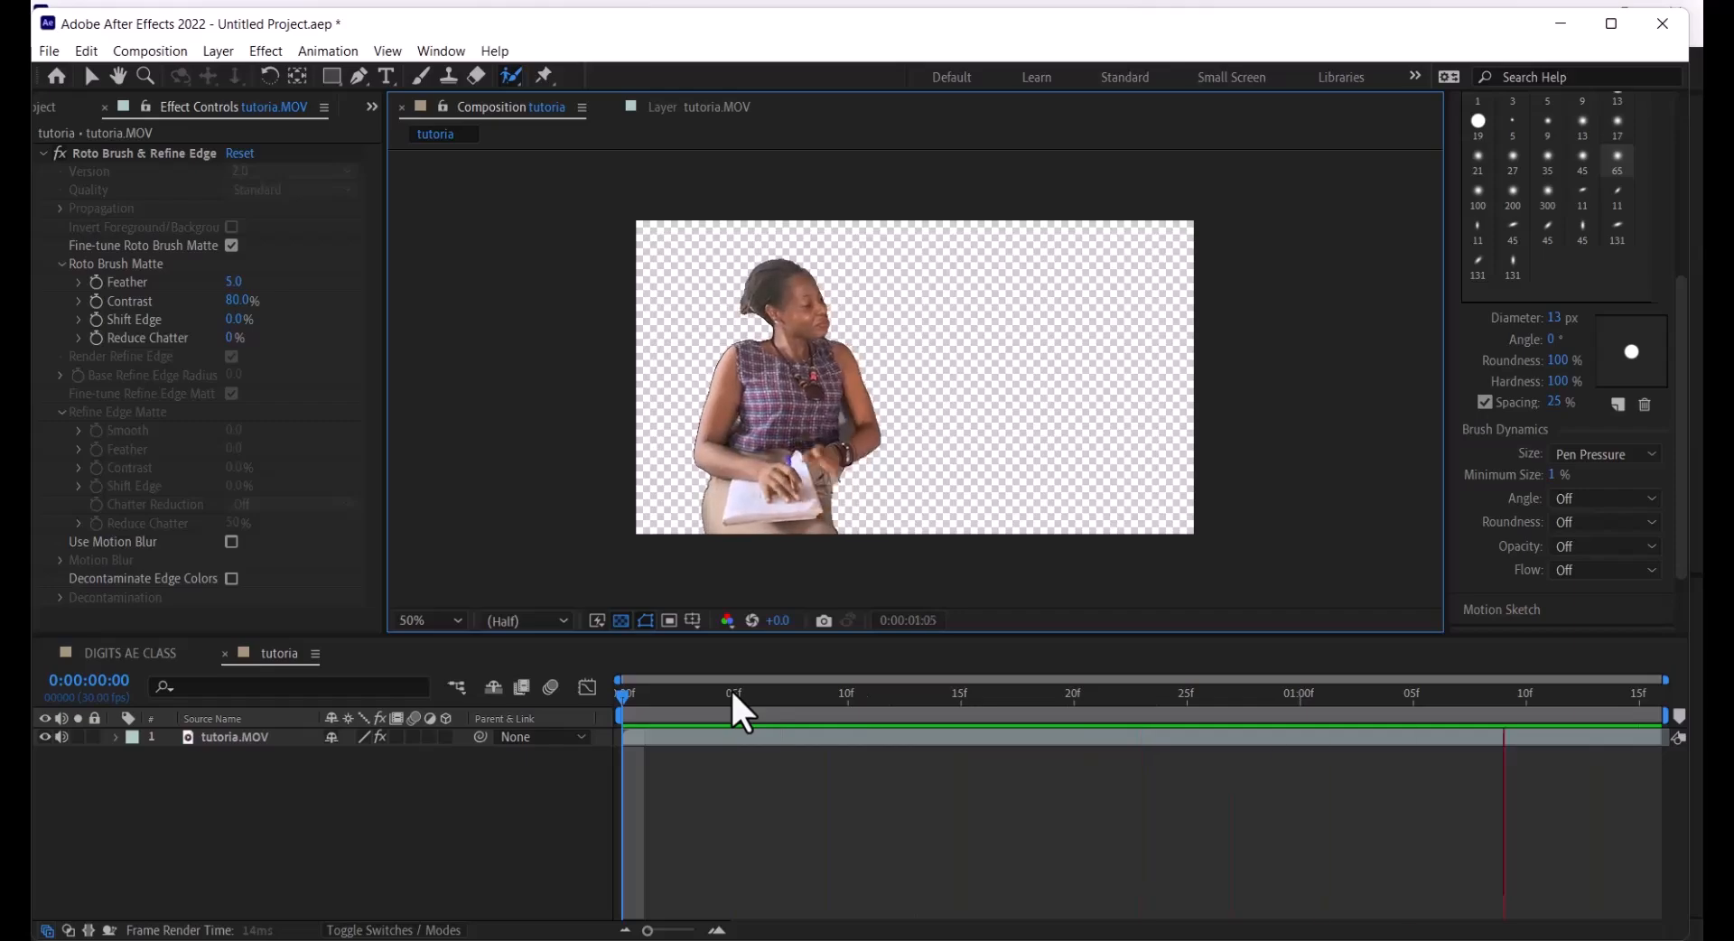
pyautogui.press('space')
pyautogui.press('super+Tab')
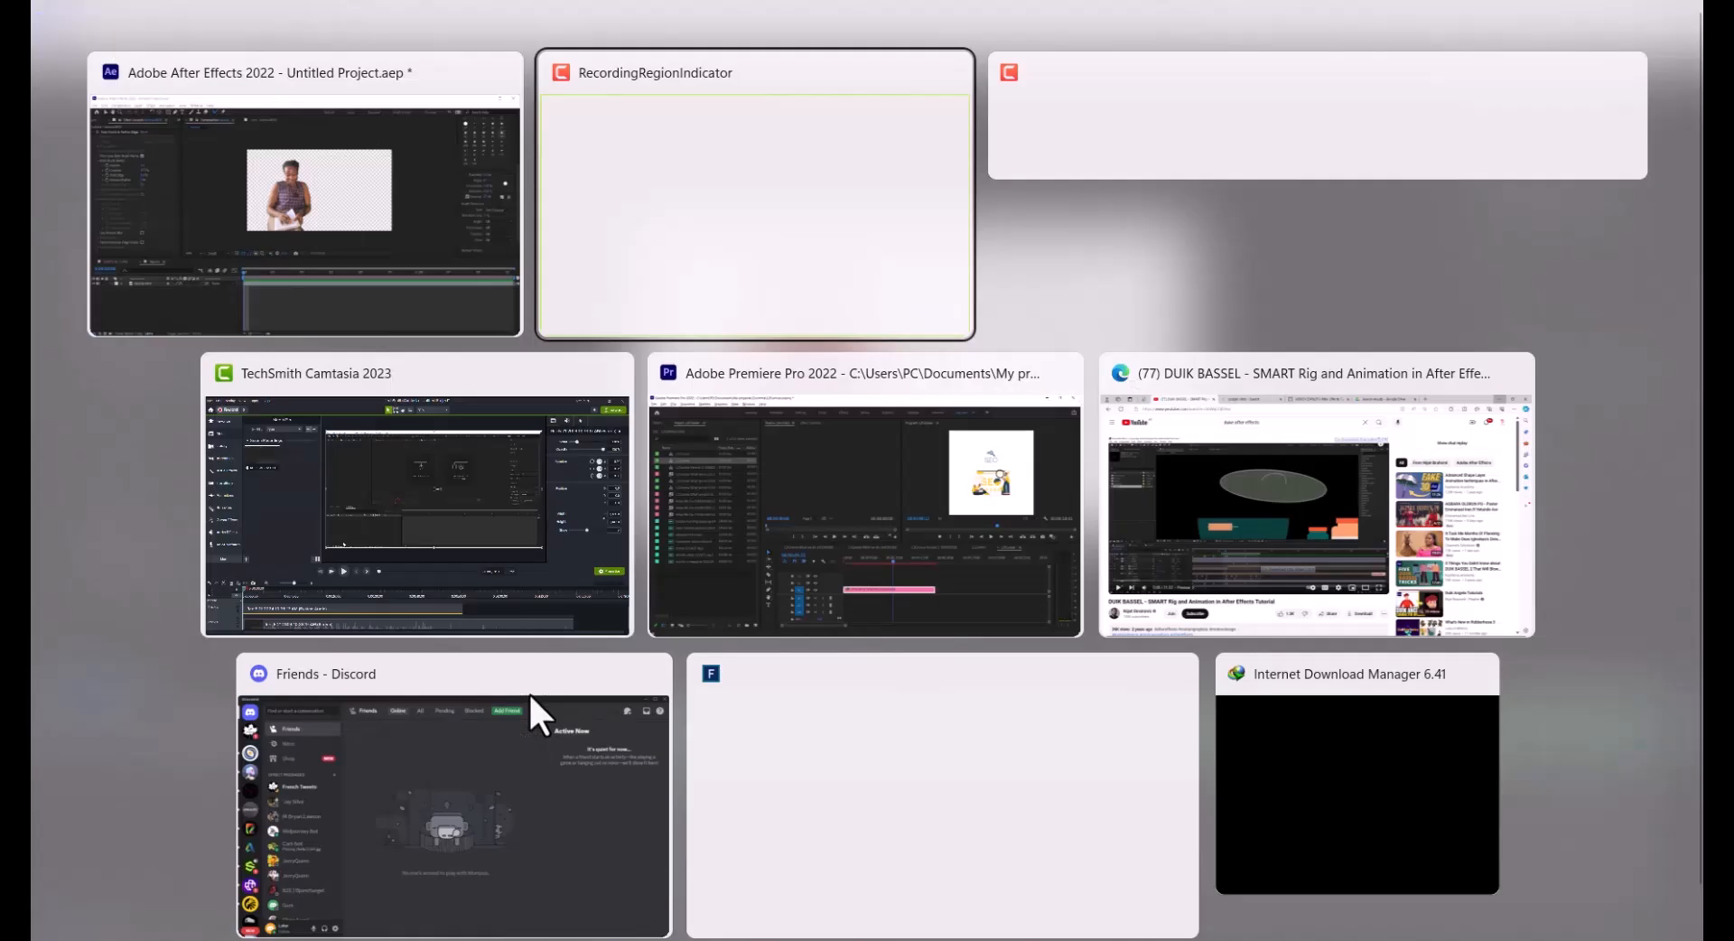
pyautogui.click(311, 196)
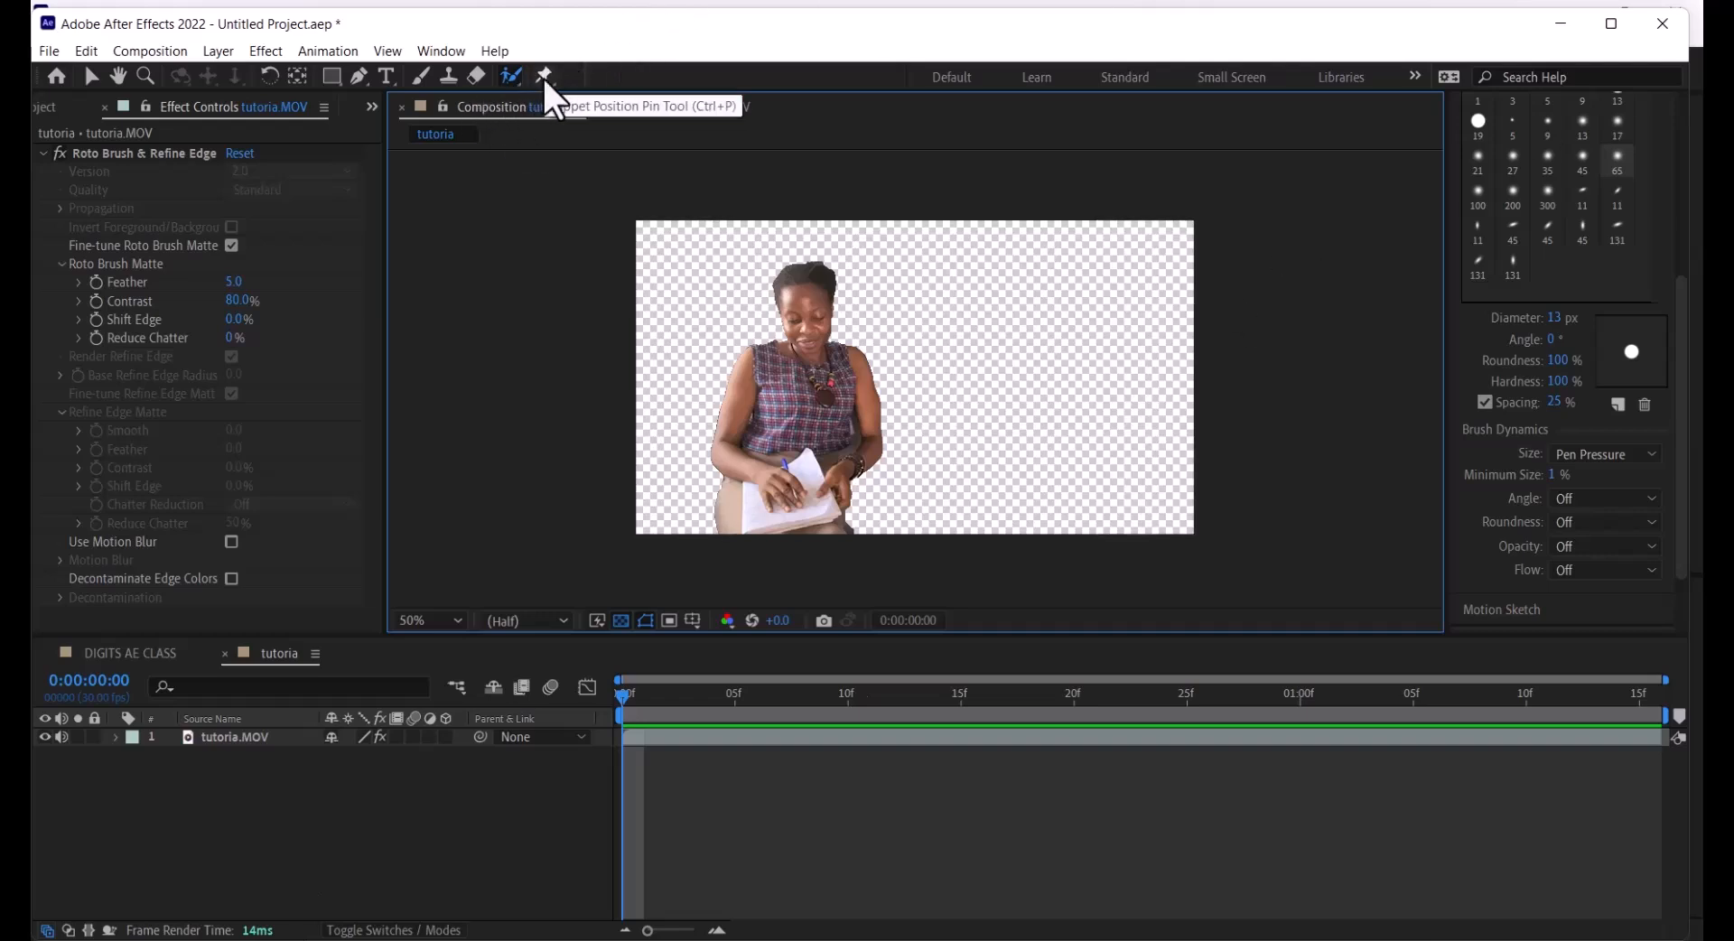
# Switch to the DIGITS AE CLASS composition and delete the unpainted stock photo copy at the top of the layer stack
pyautogui.click(146, 650)
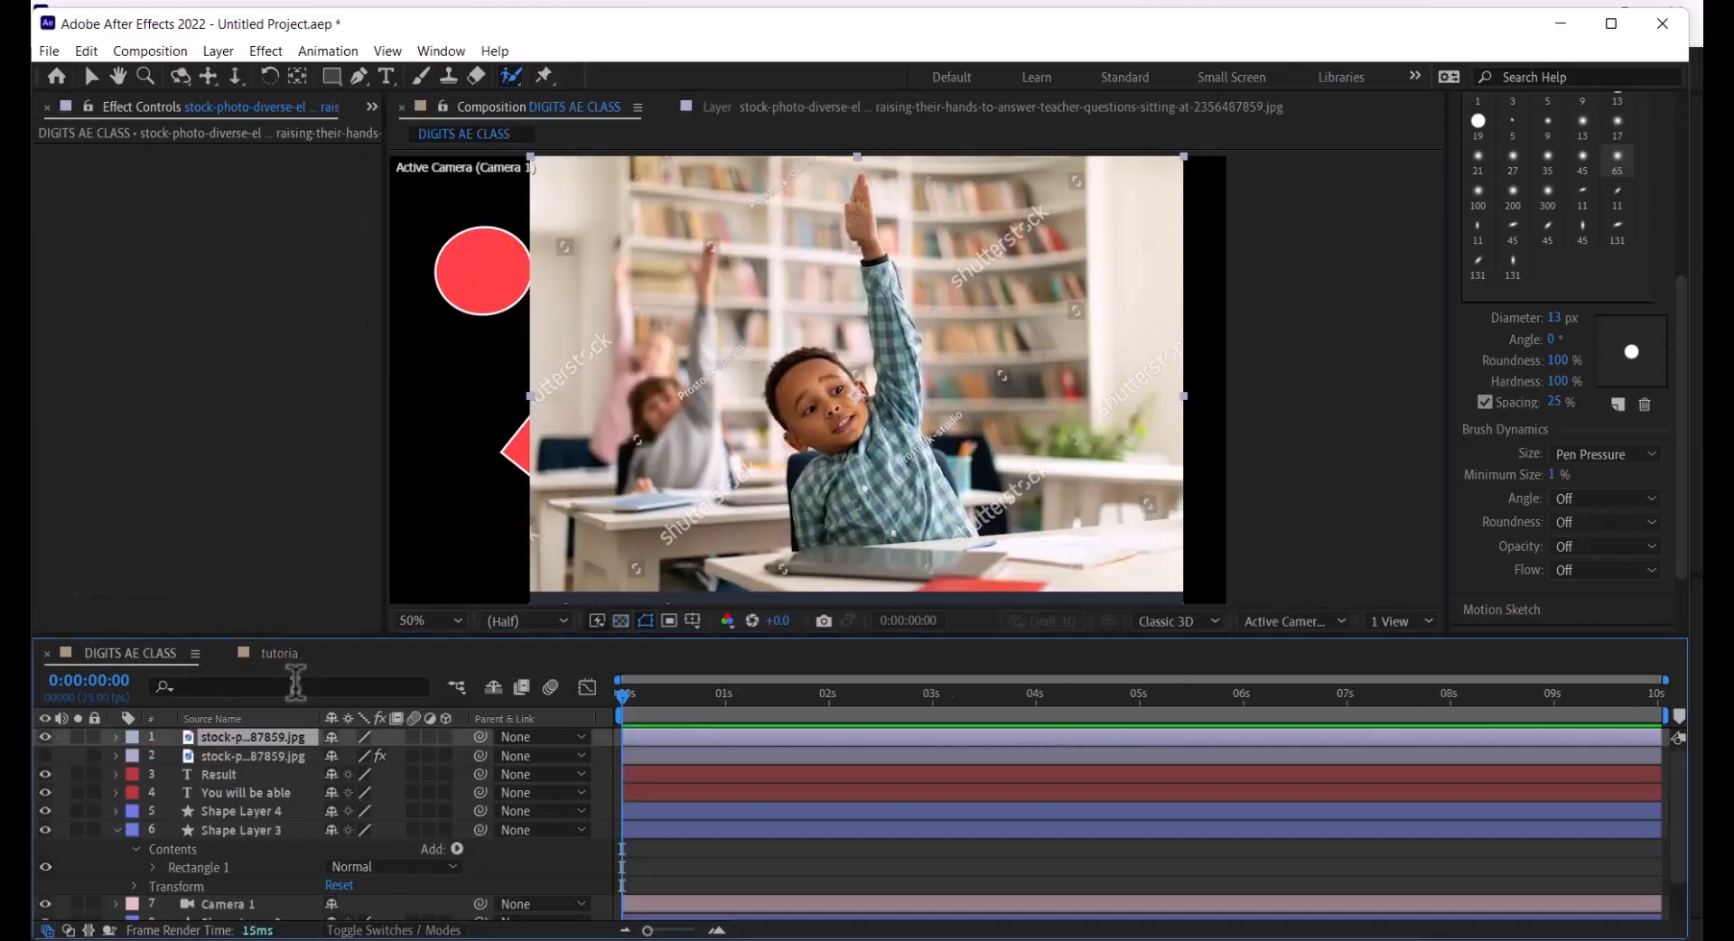
pyautogui.press('Delete')
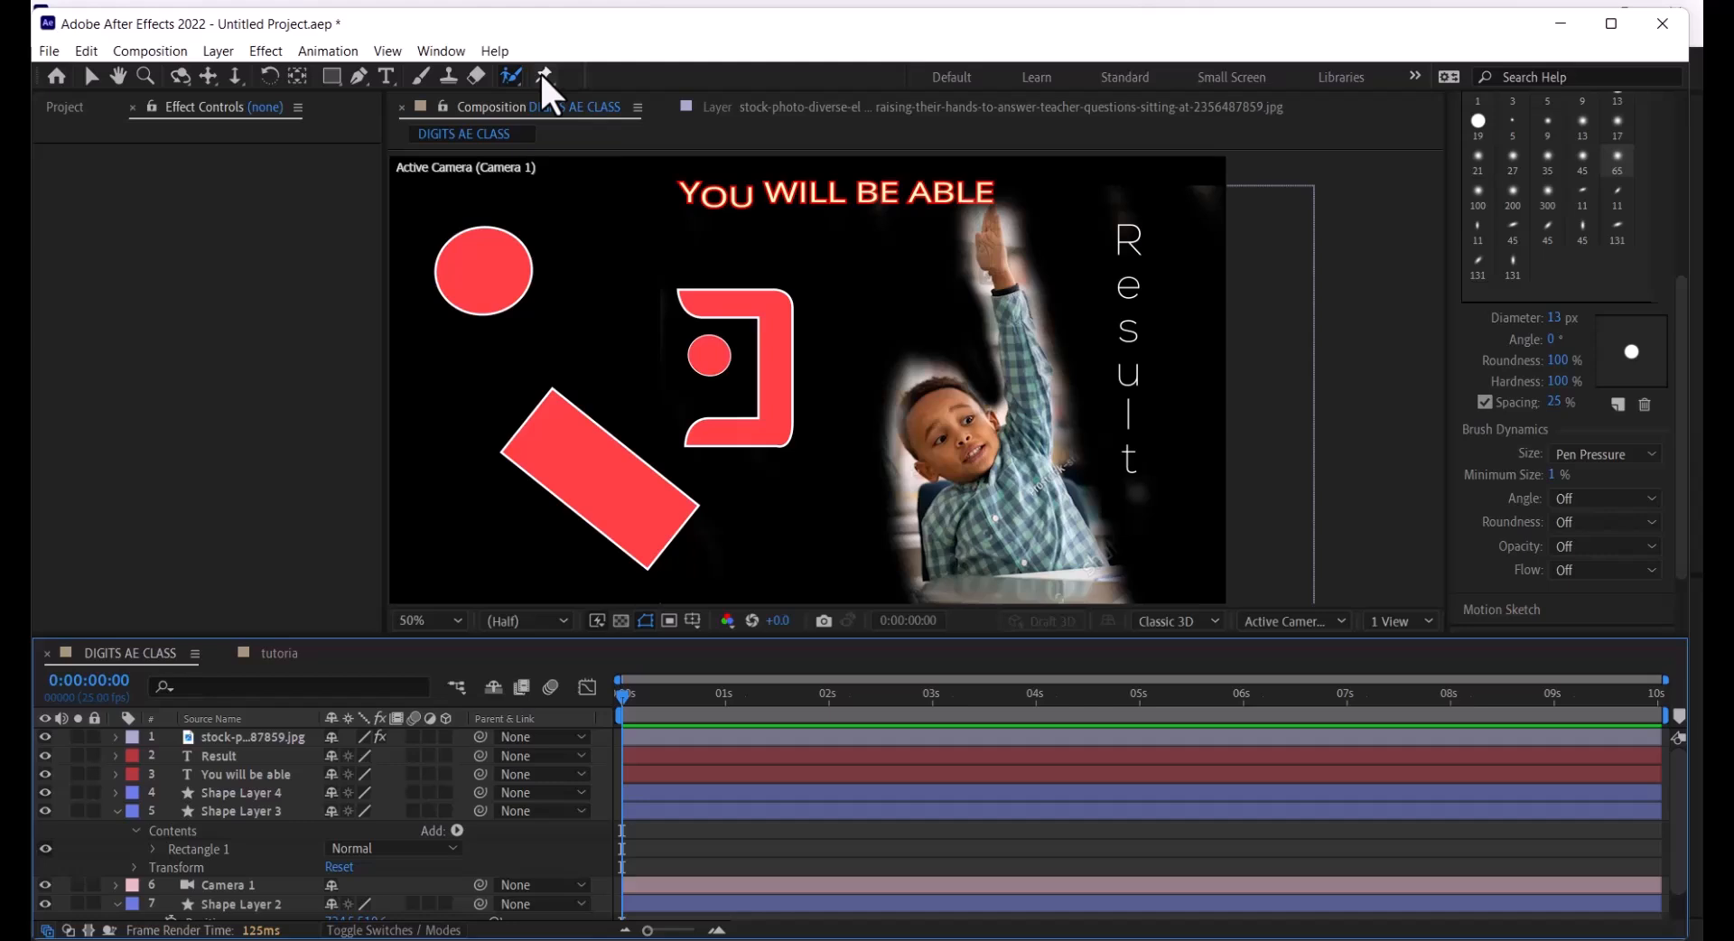
# Place seven Puppet Position pins on the cut-out boy: the wrist, head, neck, shoulder, both lower corners and the opposite shoulder
pyautogui.doubleClick(993, 237)
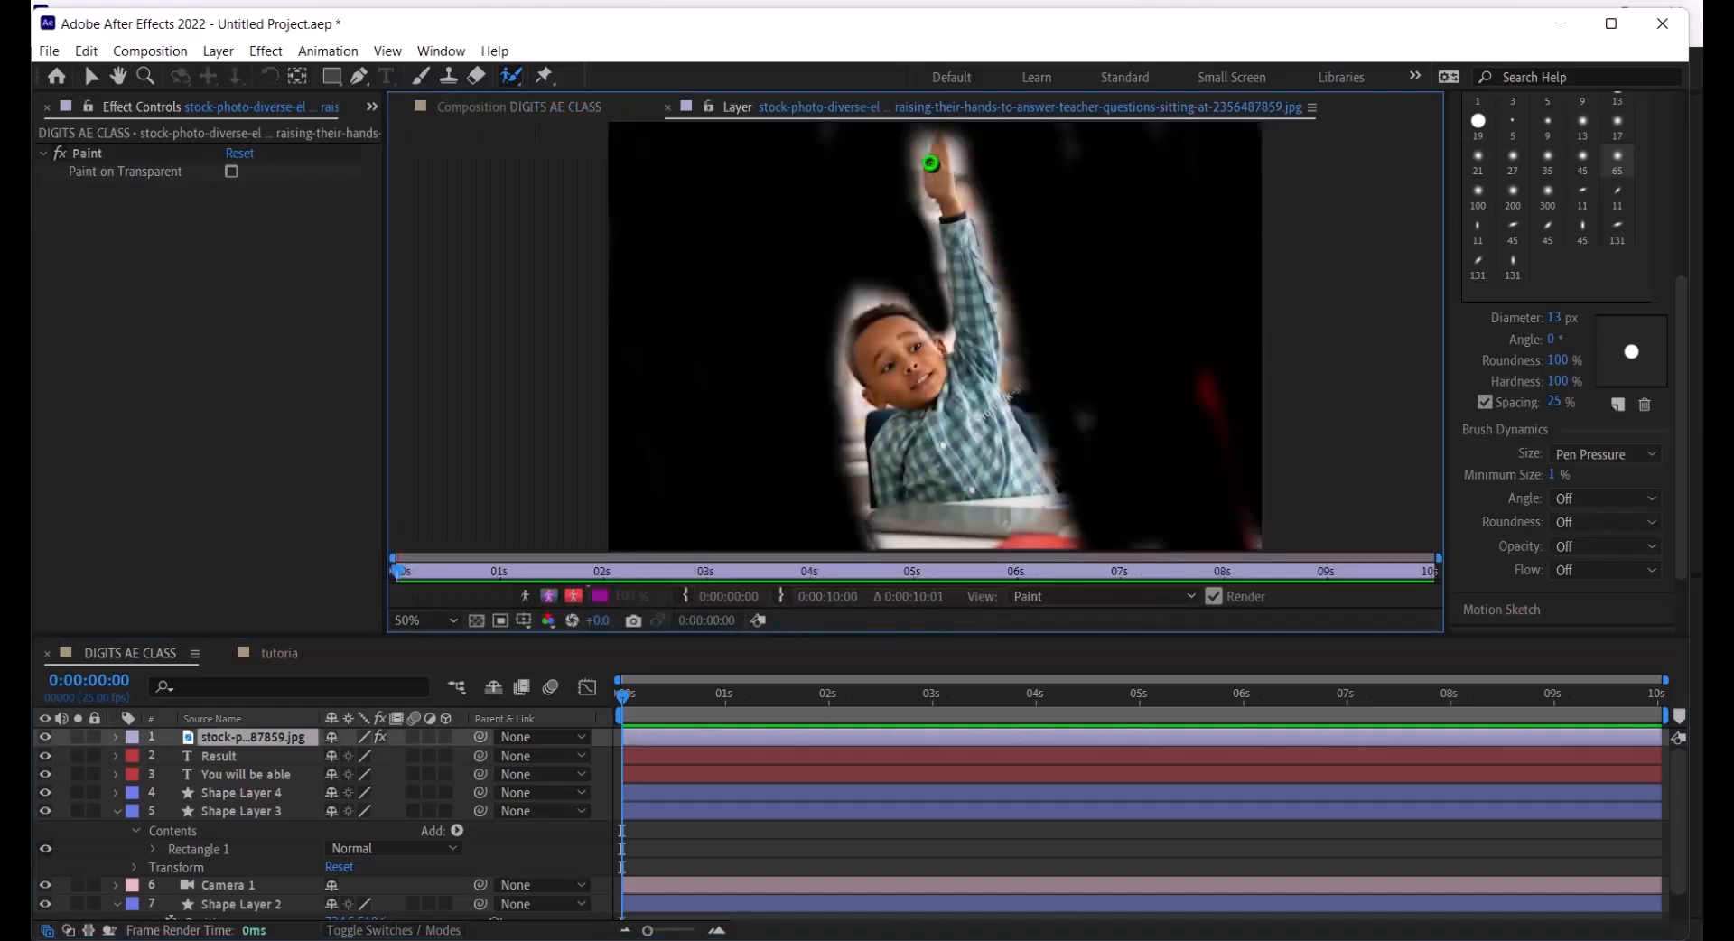
pyautogui.click(531, 101)
pyautogui.click(545, 72)
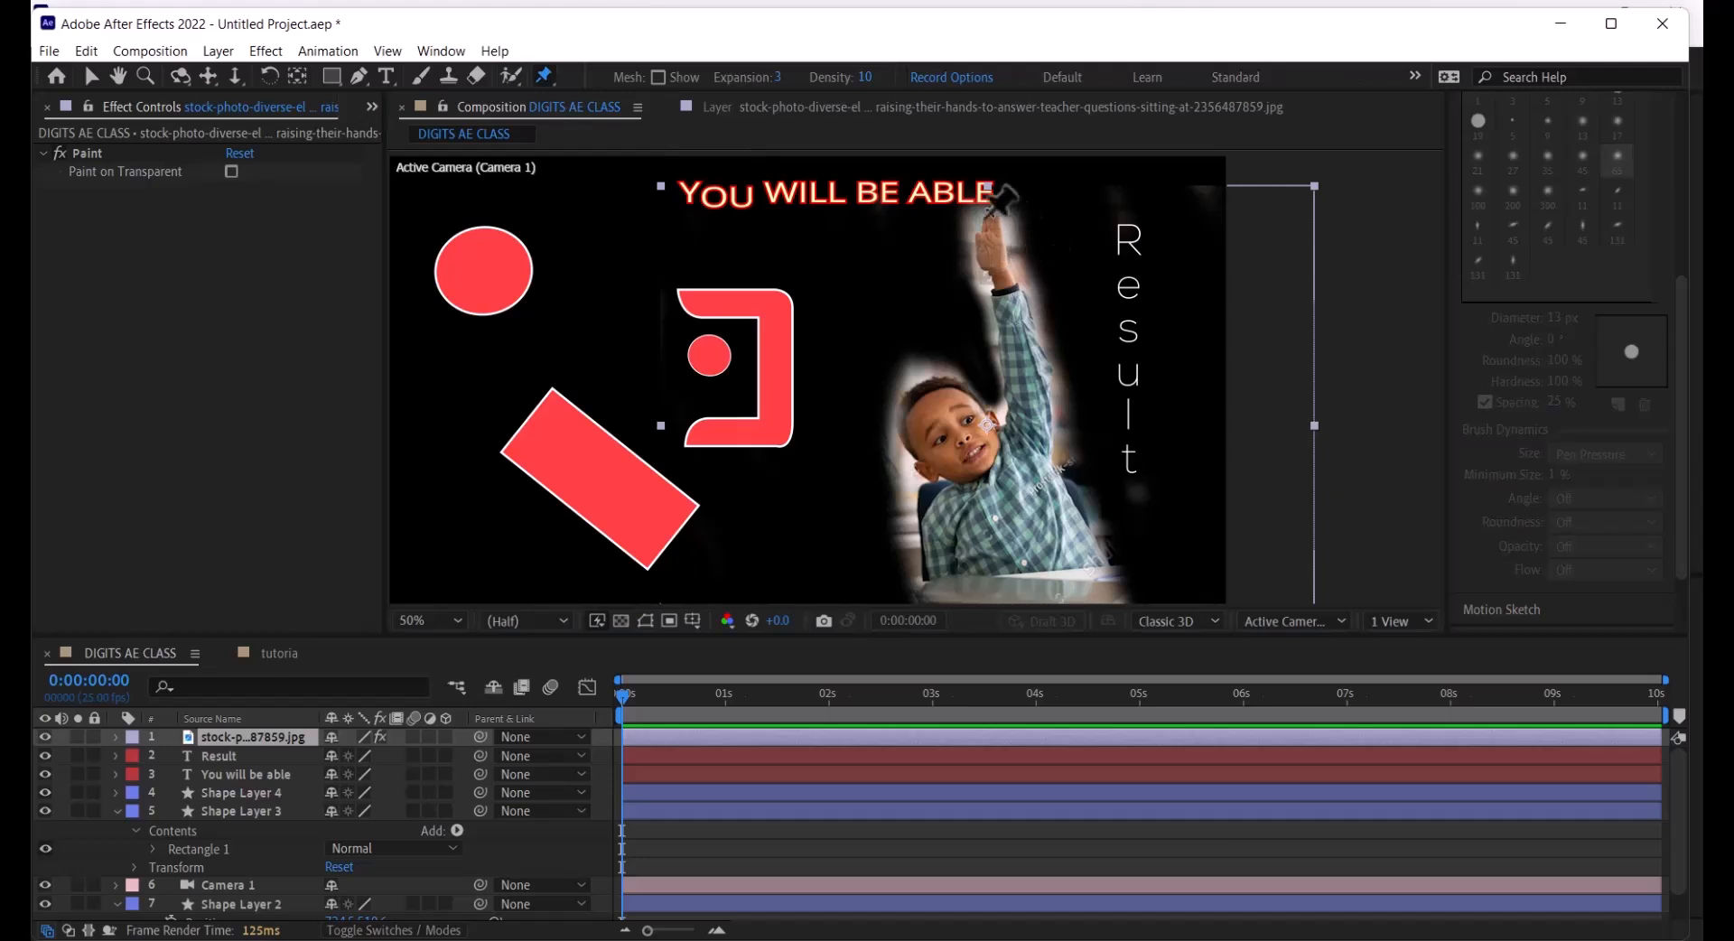
pyautogui.click(994, 266)
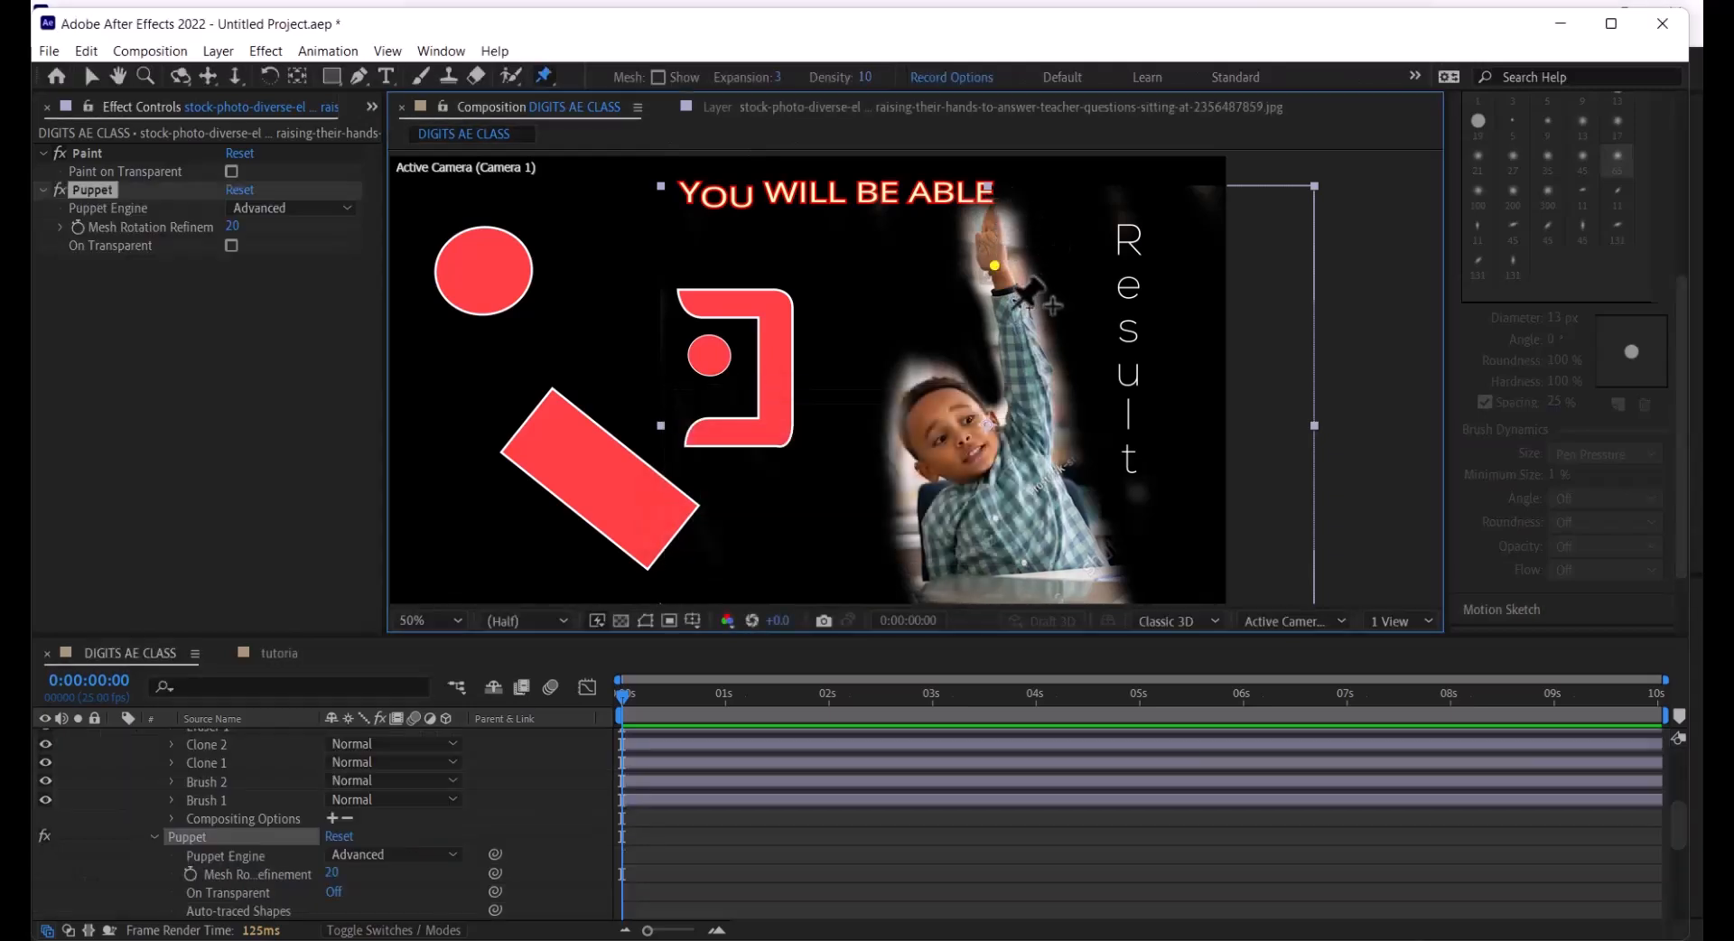
pyautogui.click(915, 394)
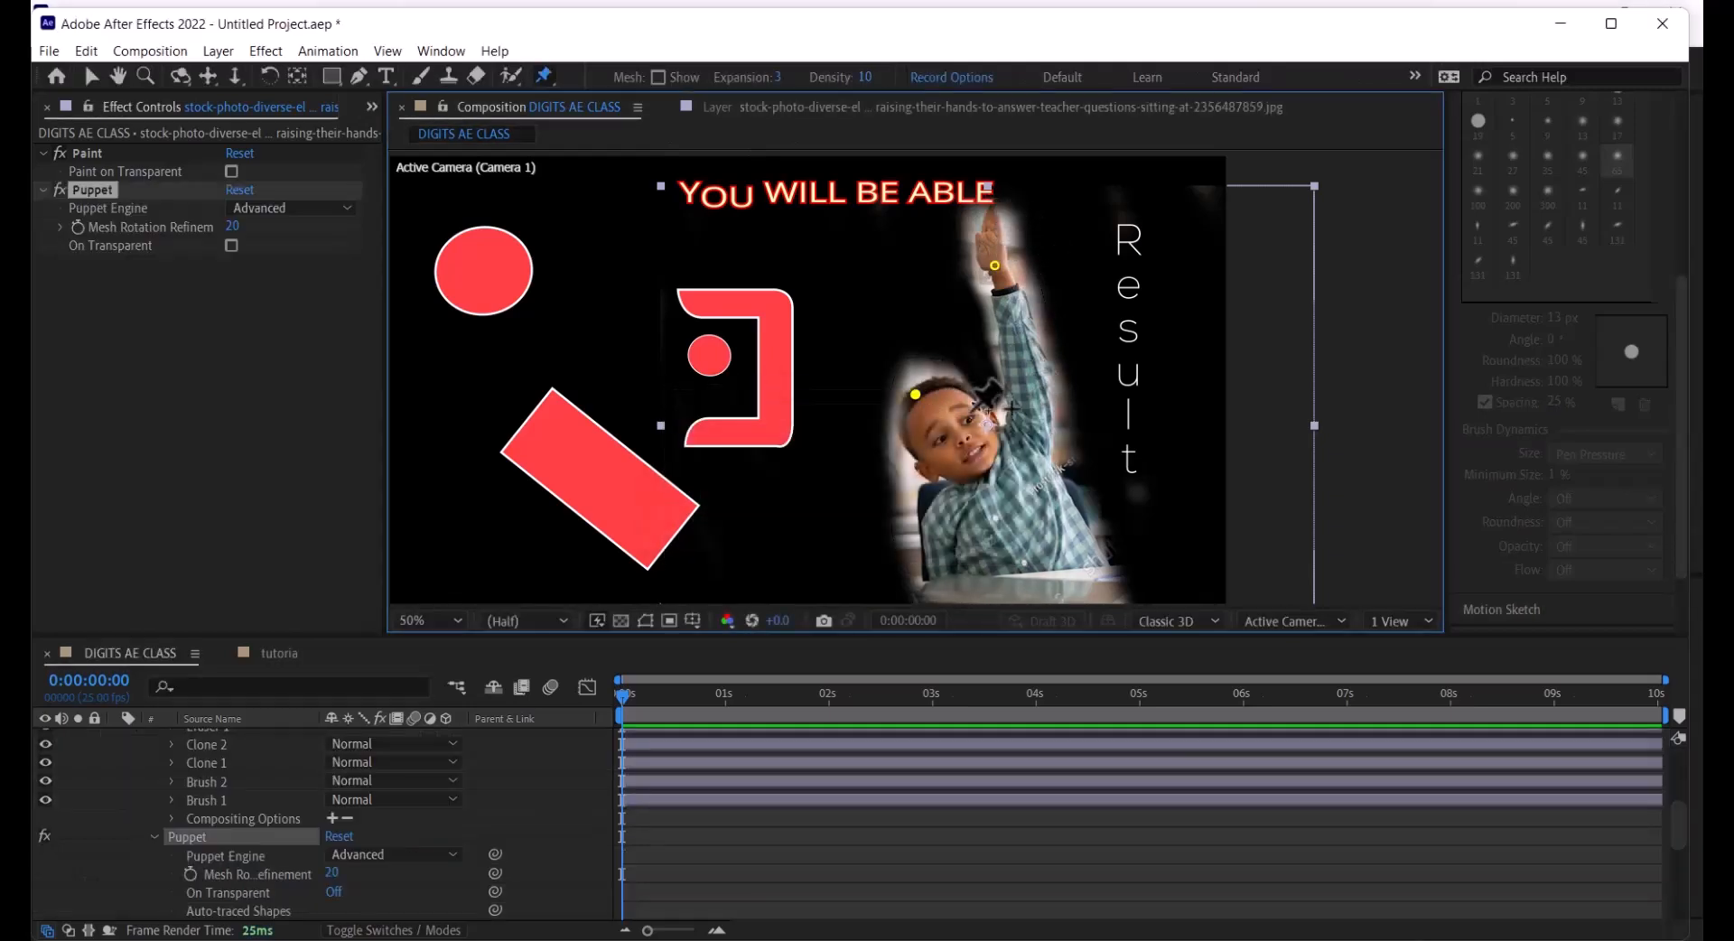
pyautogui.click(1010, 435)
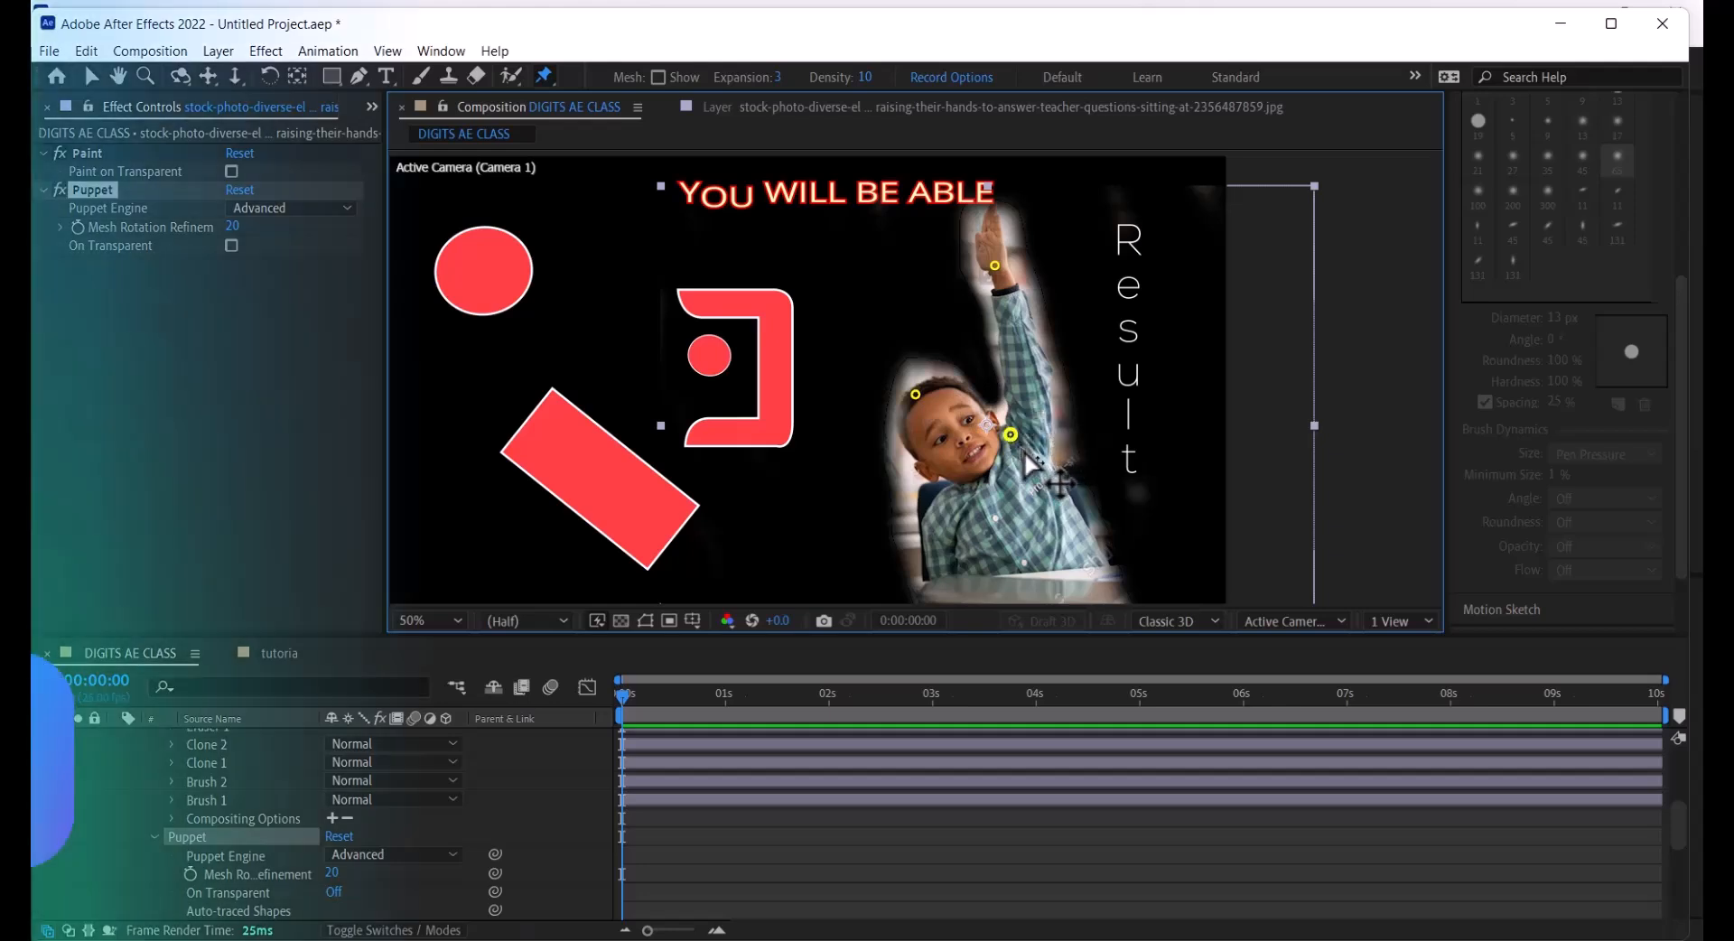
pyautogui.click(1047, 461)
pyautogui.click(1105, 565)
pyautogui.click(938, 574)
pyautogui.click(929, 494)
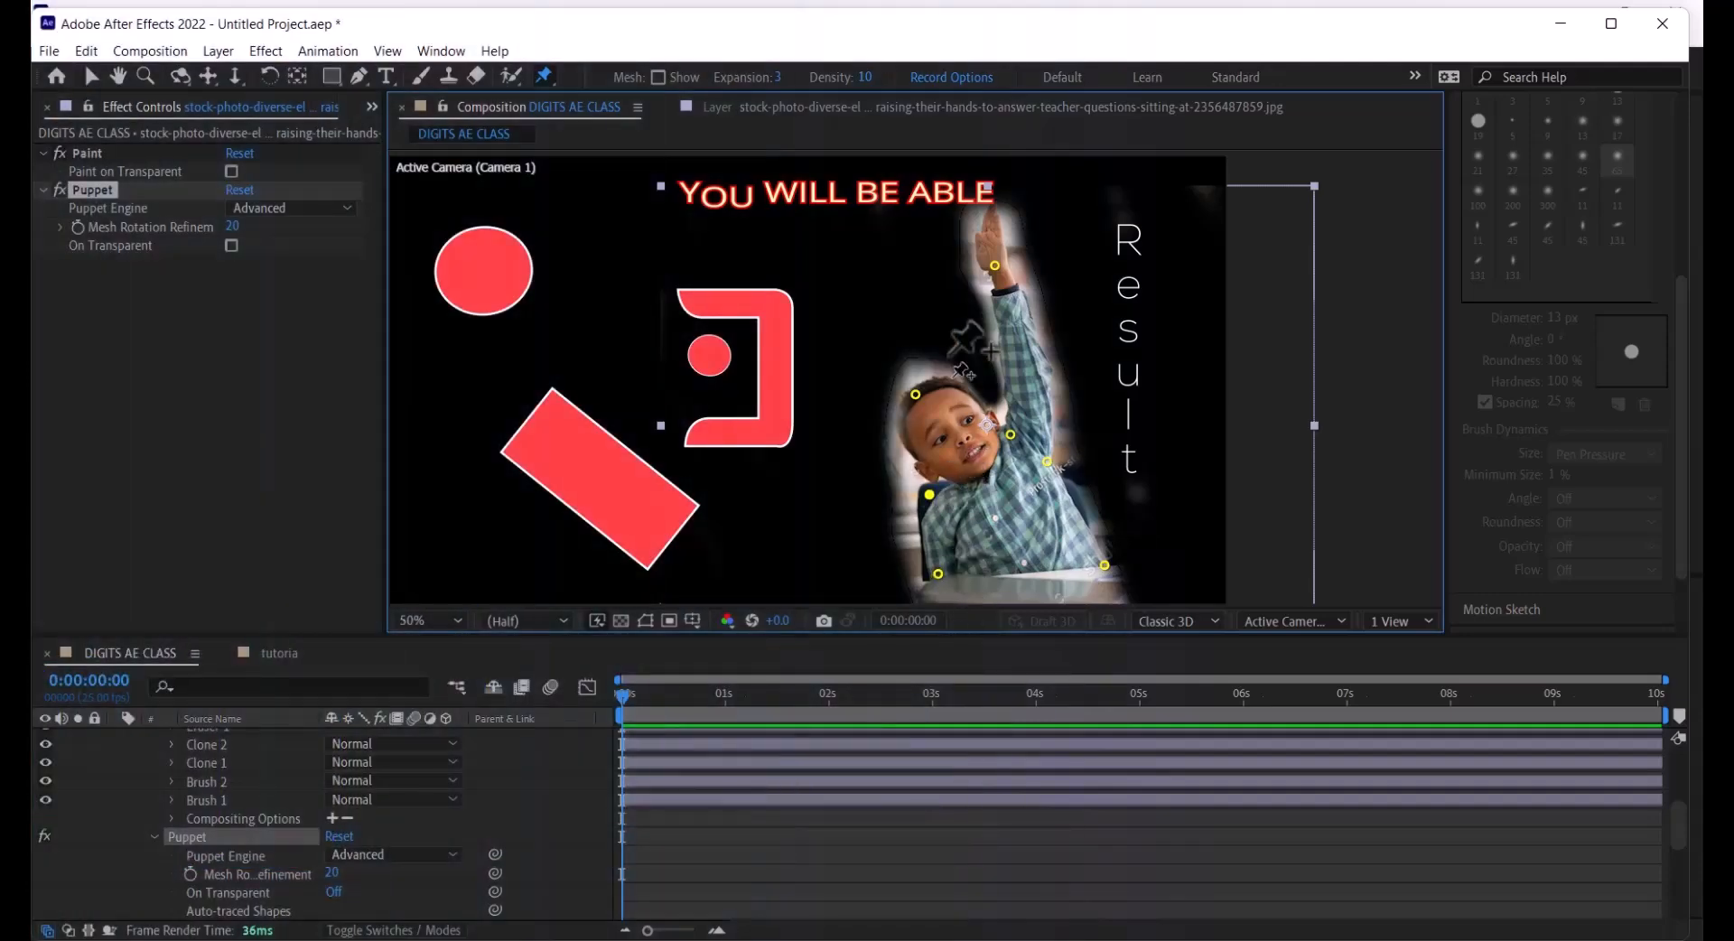
# Pull the raised hand's puppet pin to bend the arm, and add pins beside the cheek and on top of the head
pyautogui.click(994, 264)
pyautogui.moveTo(995, 265)
pyautogui.mouseDown()
pyautogui.moveTo(1201, 281)
pyautogui.moveTo(994, 286)
pyautogui.mouseUp()
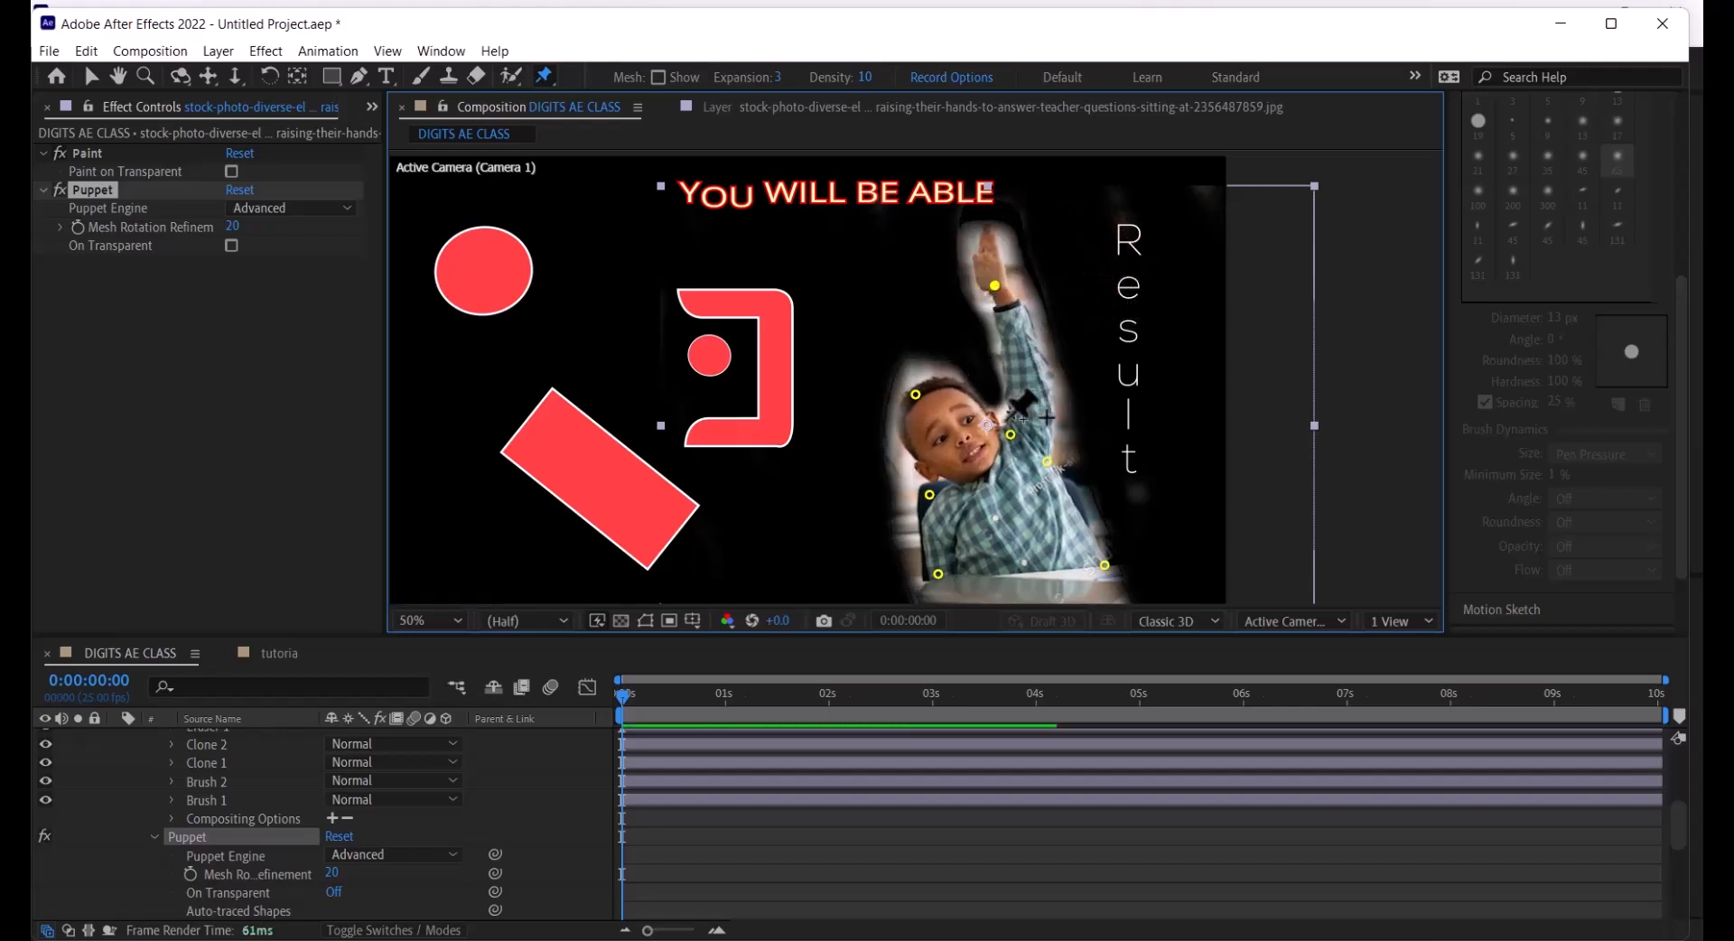
pyautogui.click(993, 418)
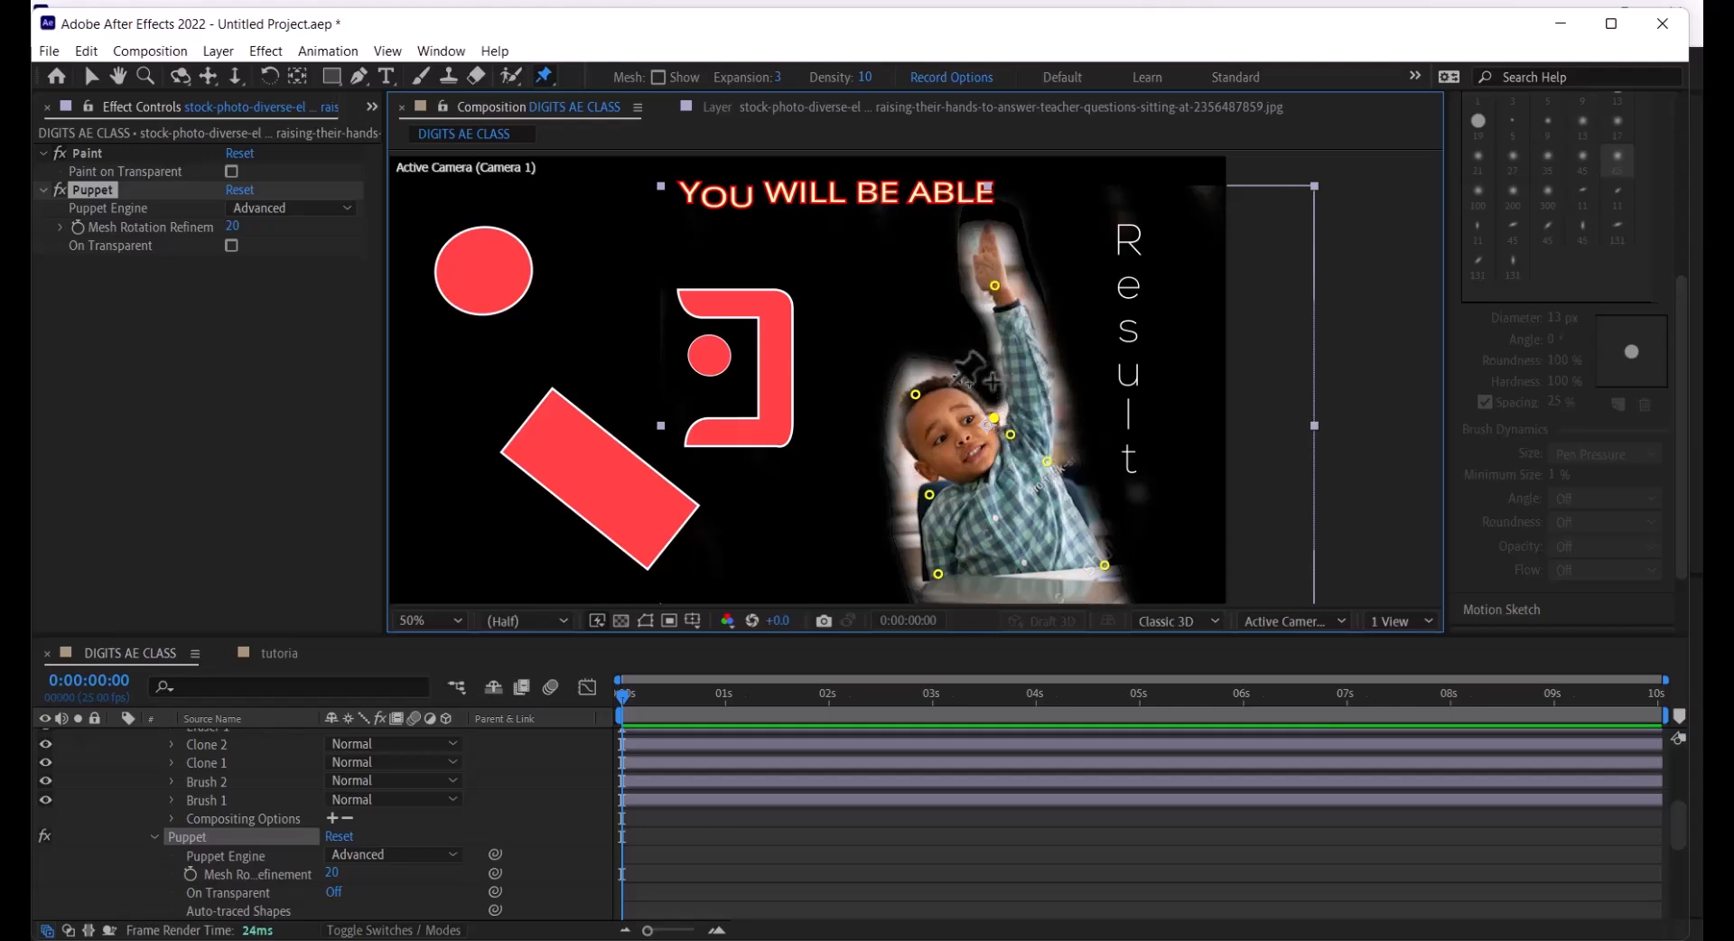
pyautogui.click(948, 384)
pyautogui.click(994, 285)
pyautogui.moveTo(999, 288)
pyautogui.mouseDown()
pyautogui.moveTo(1097, 325)
pyautogui.moveTo(925, 291)
pyautogui.moveTo(1016, 284)
pyautogui.moveTo(988, 284)
pyautogui.moveTo(988, 303)
pyautogui.mouseUp()
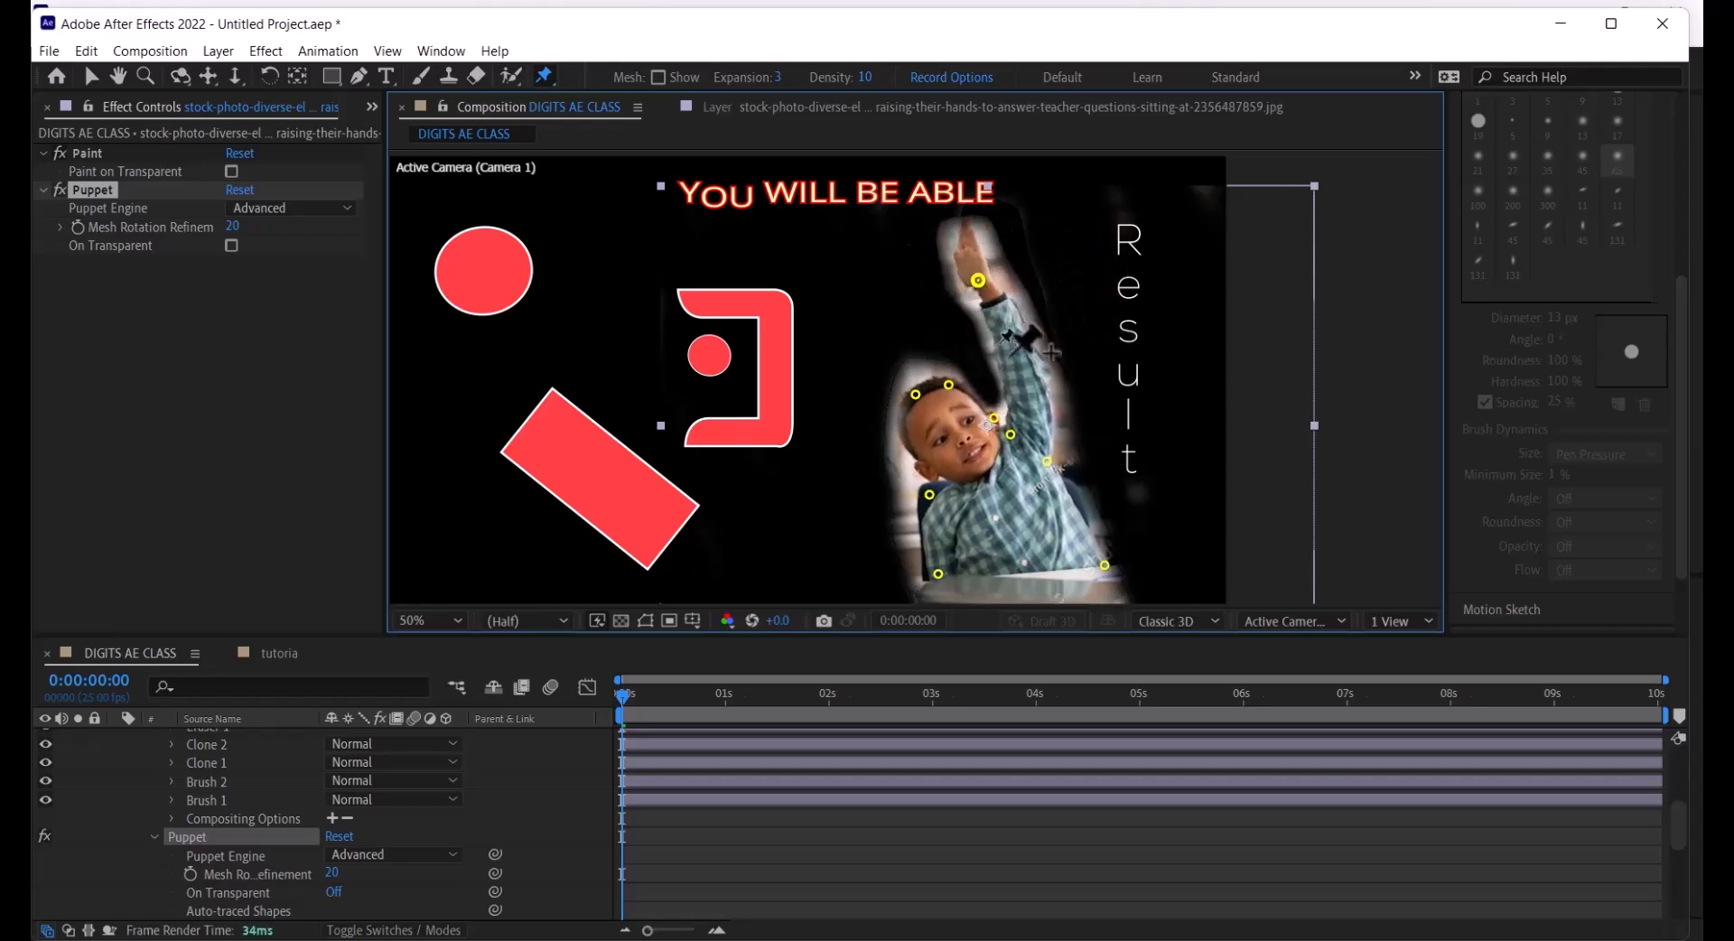
# Add puppet pins near the raised arm's shoulder and on the upper side of the head, and lower the hand pin
pyautogui.click(1026, 448)
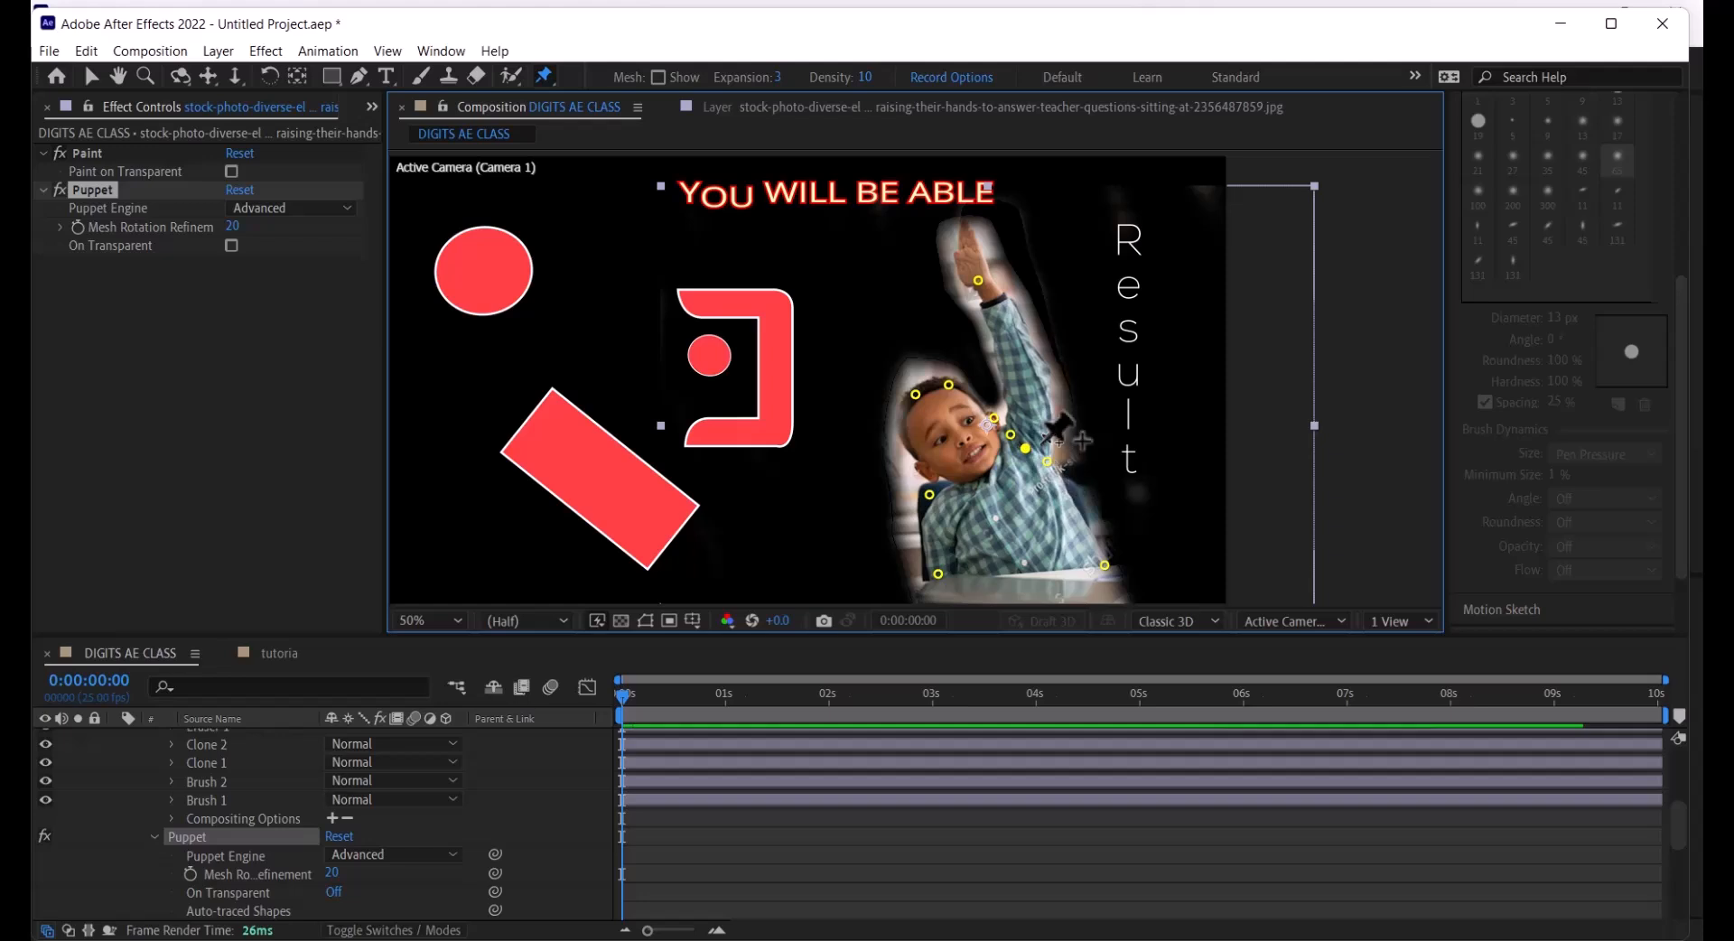
pyautogui.click(975, 396)
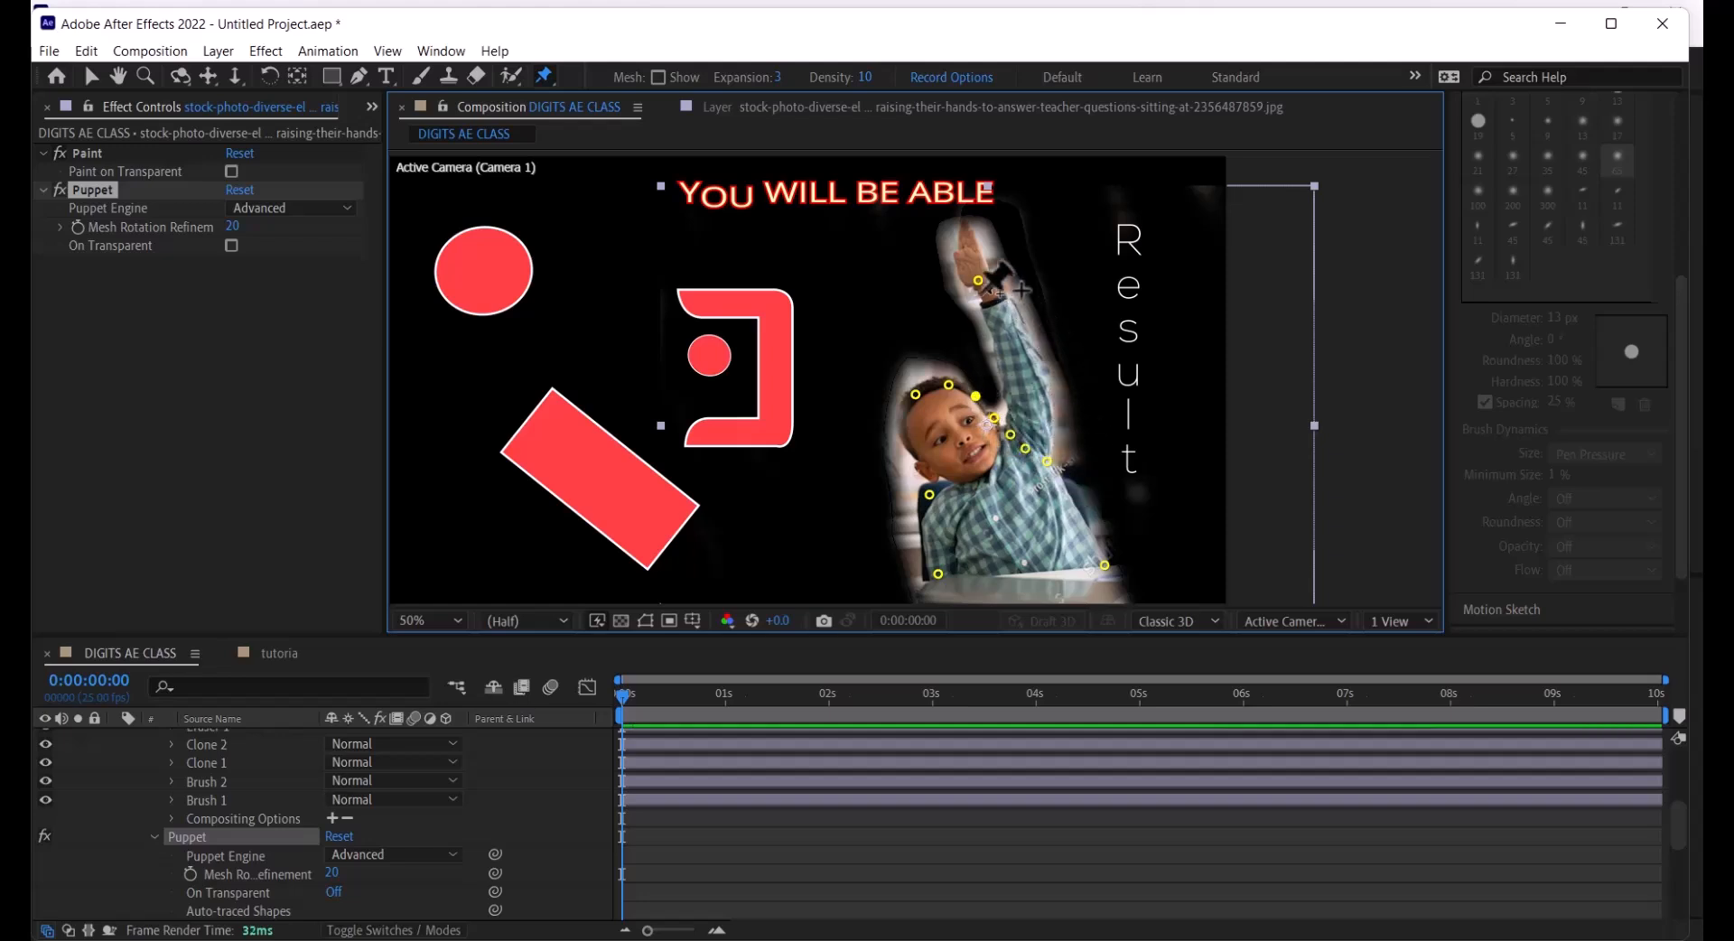
pyautogui.moveTo(976, 280); pyautogui.dragTo(996, 314)
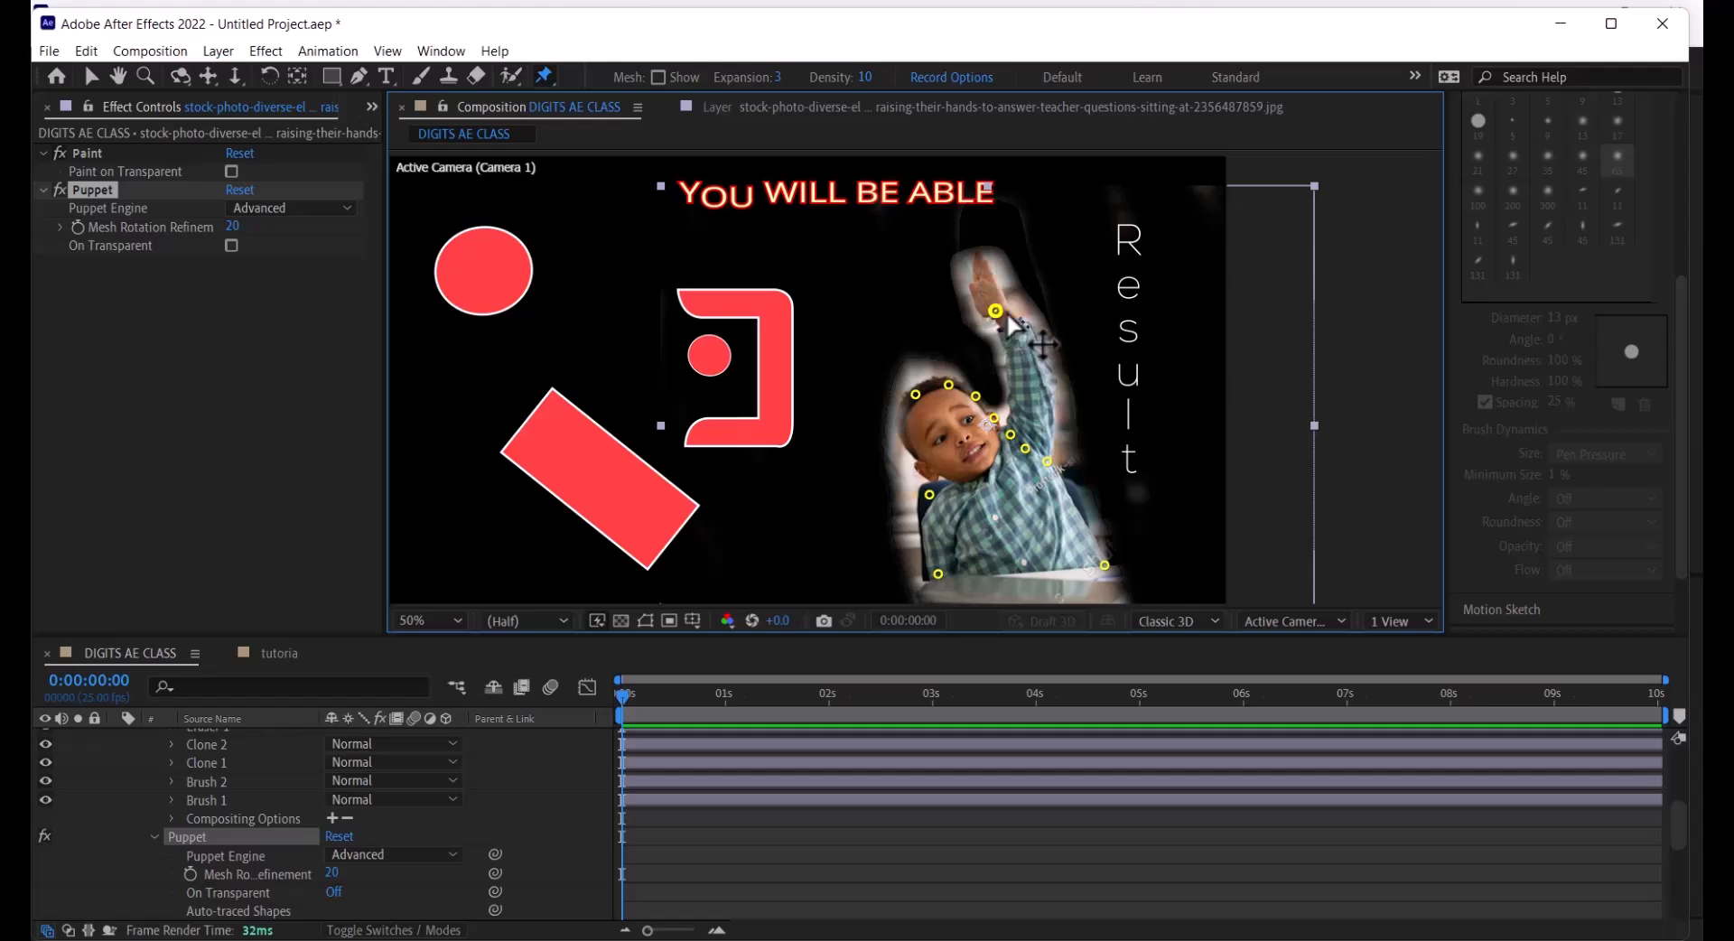
# Record a side-to-side waving motion for the hand's puppet pin and preview the animation
pyautogui.moveTo(995, 312)
pyautogui.mouseDown()
pyautogui.moveTo(980, 298)
pyautogui.moveTo(1024, 298)
pyautogui.moveTo(951, 279)
pyautogui.moveTo(994, 282)
pyautogui.moveTo(1002, 262)
pyautogui.moveTo(966, 298)
pyautogui.moveTo(1002, 275)
pyautogui.moveTo(948, 279)
pyautogui.moveTo(1013, 303)
pyautogui.moveTo(999, 279)
pyautogui.moveTo(960, 291)
pyautogui.moveTo(1006, 271)
pyautogui.moveTo(990, 295)
pyautogui.moveTo(967, 283)
pyautogui.moveTo(973, 267)
pyautogui.moveTo(1038, 293)
pyautogui.moveTo(975, 304)
pyautogui.moveTo(1002, 271)
pyautogui.moveTo(952, 279)
pyautogui.moveTo(985, 290)
pyautogui.moveTo(1006, 283)
pyautogui.moveTo(940, 271)
pyautogui.moveTo(1009, 283)
pyautogui.moveTo(1027, 300)
pyautogui.moveTo(989, 287)
pyautogui.moveTo(993, 301)
pyautogui.moveTo(1025, 304)
pyautogui.moveTo(956, 303)
pyautogui.moveTo(1013, 263)
pyautogui.moveTo(949, 276)
pyautogui.moveTo(1010, 276)
pyautogui.moveTo(994, 287)
pyautogui.moveTo(1014, 292)
pyautogui.mouseUp()
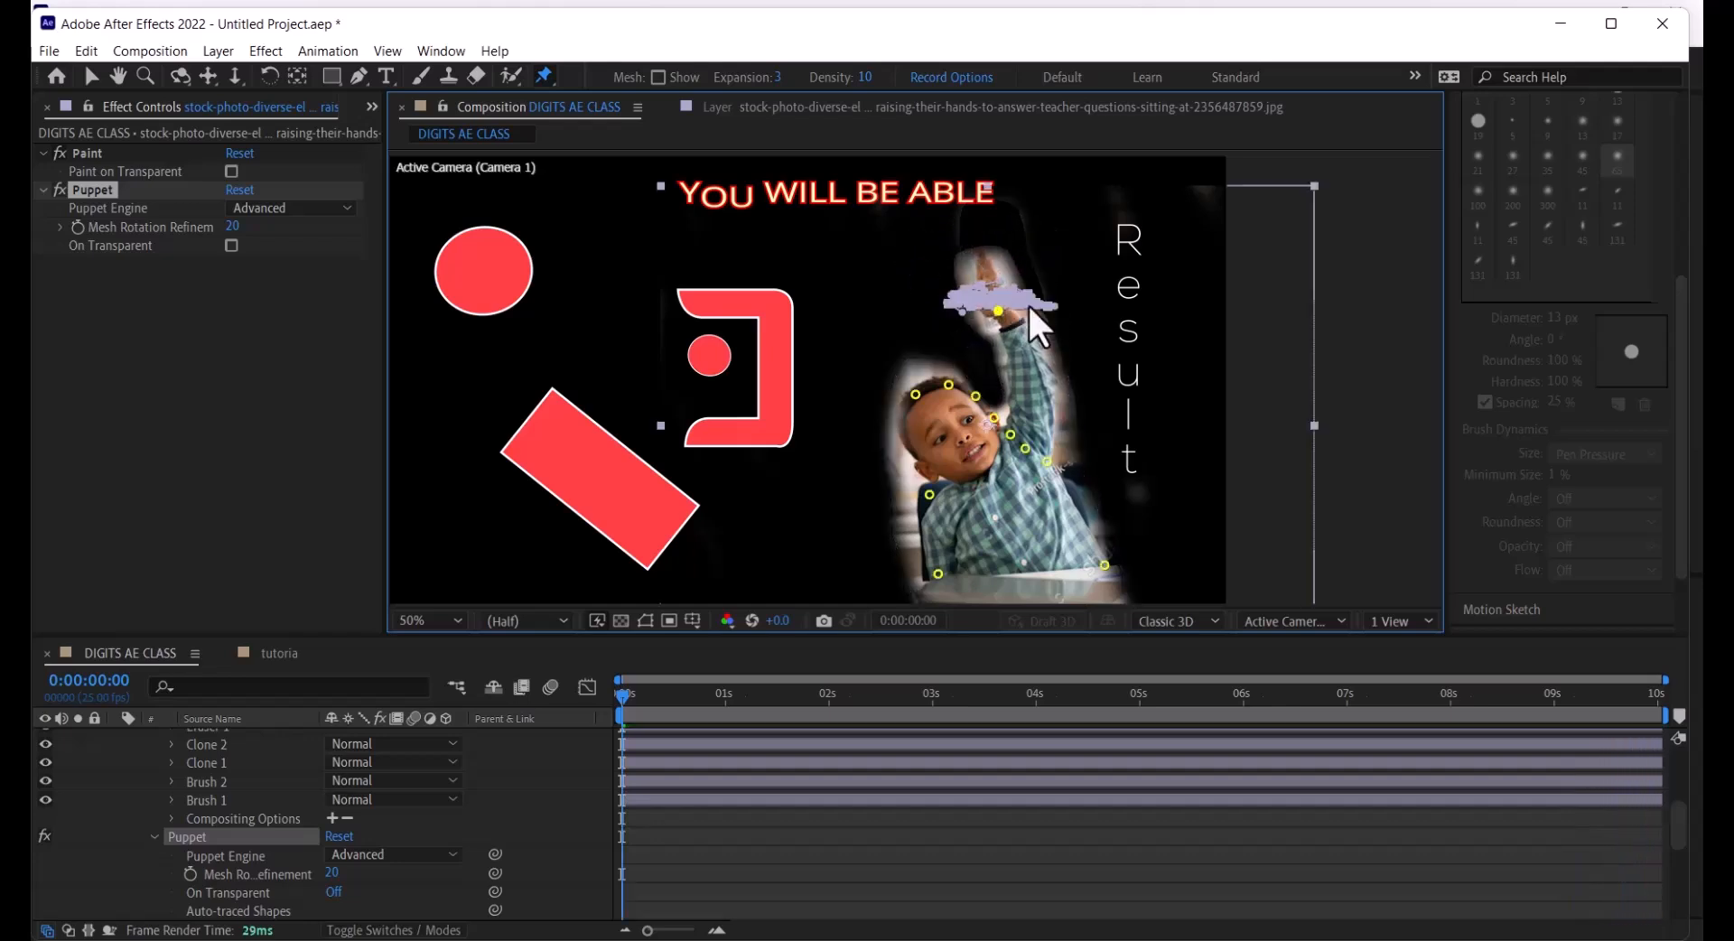
pyautogui.press('space')
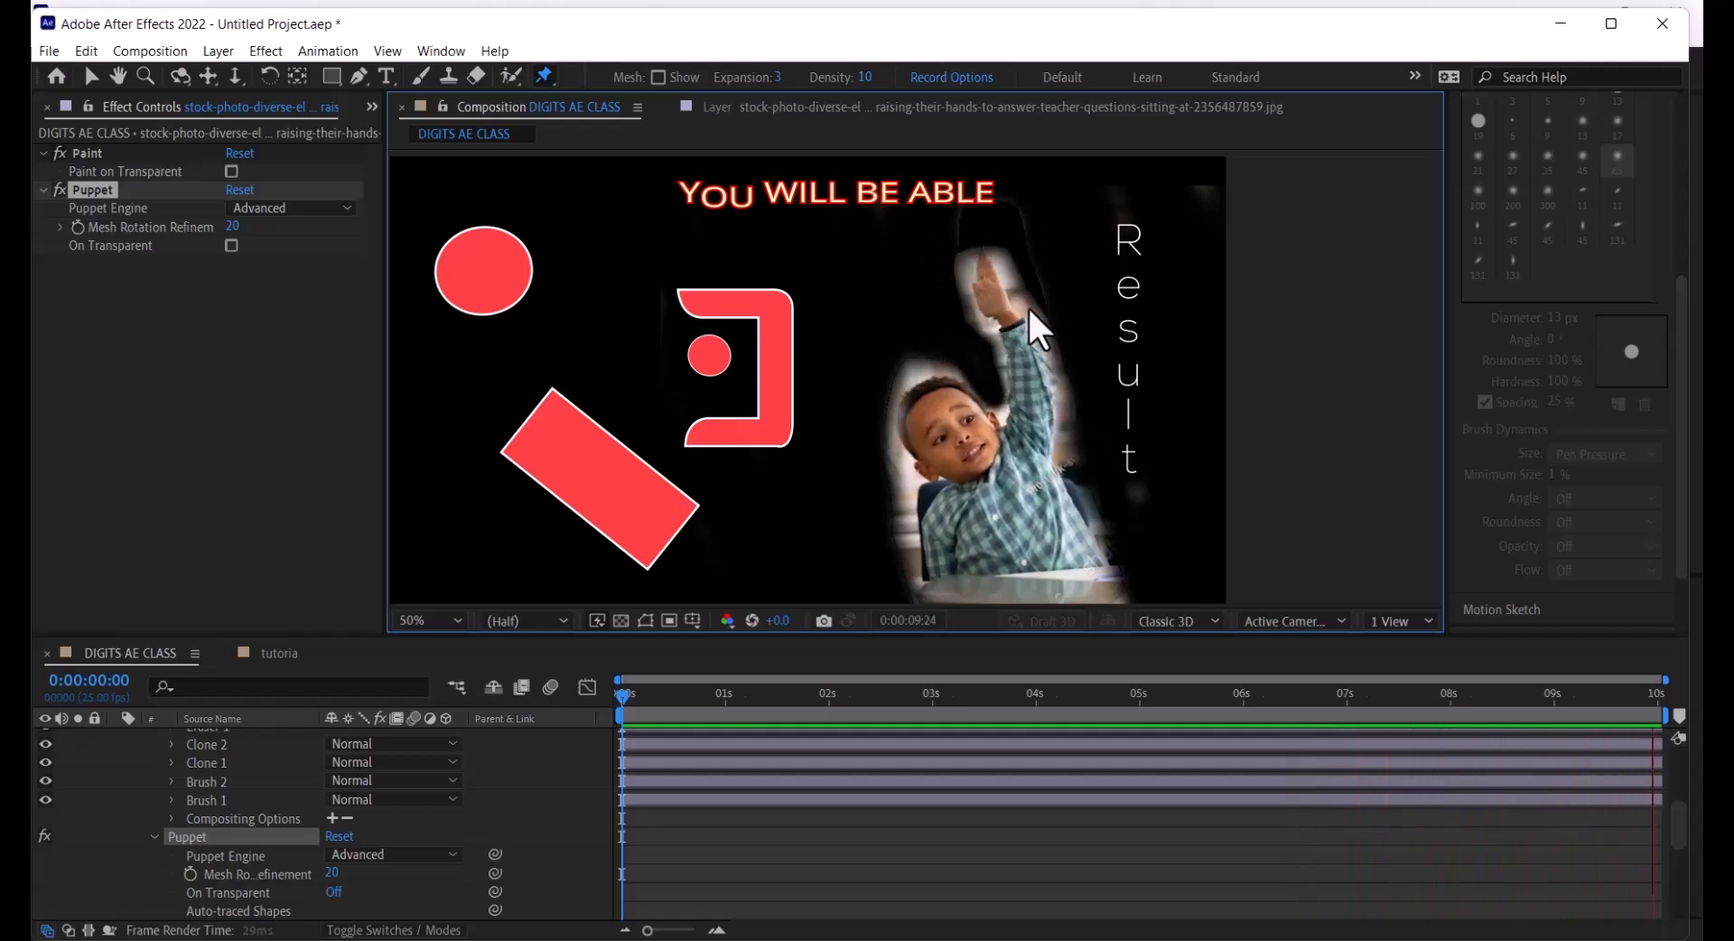
pyautogui.press('space')
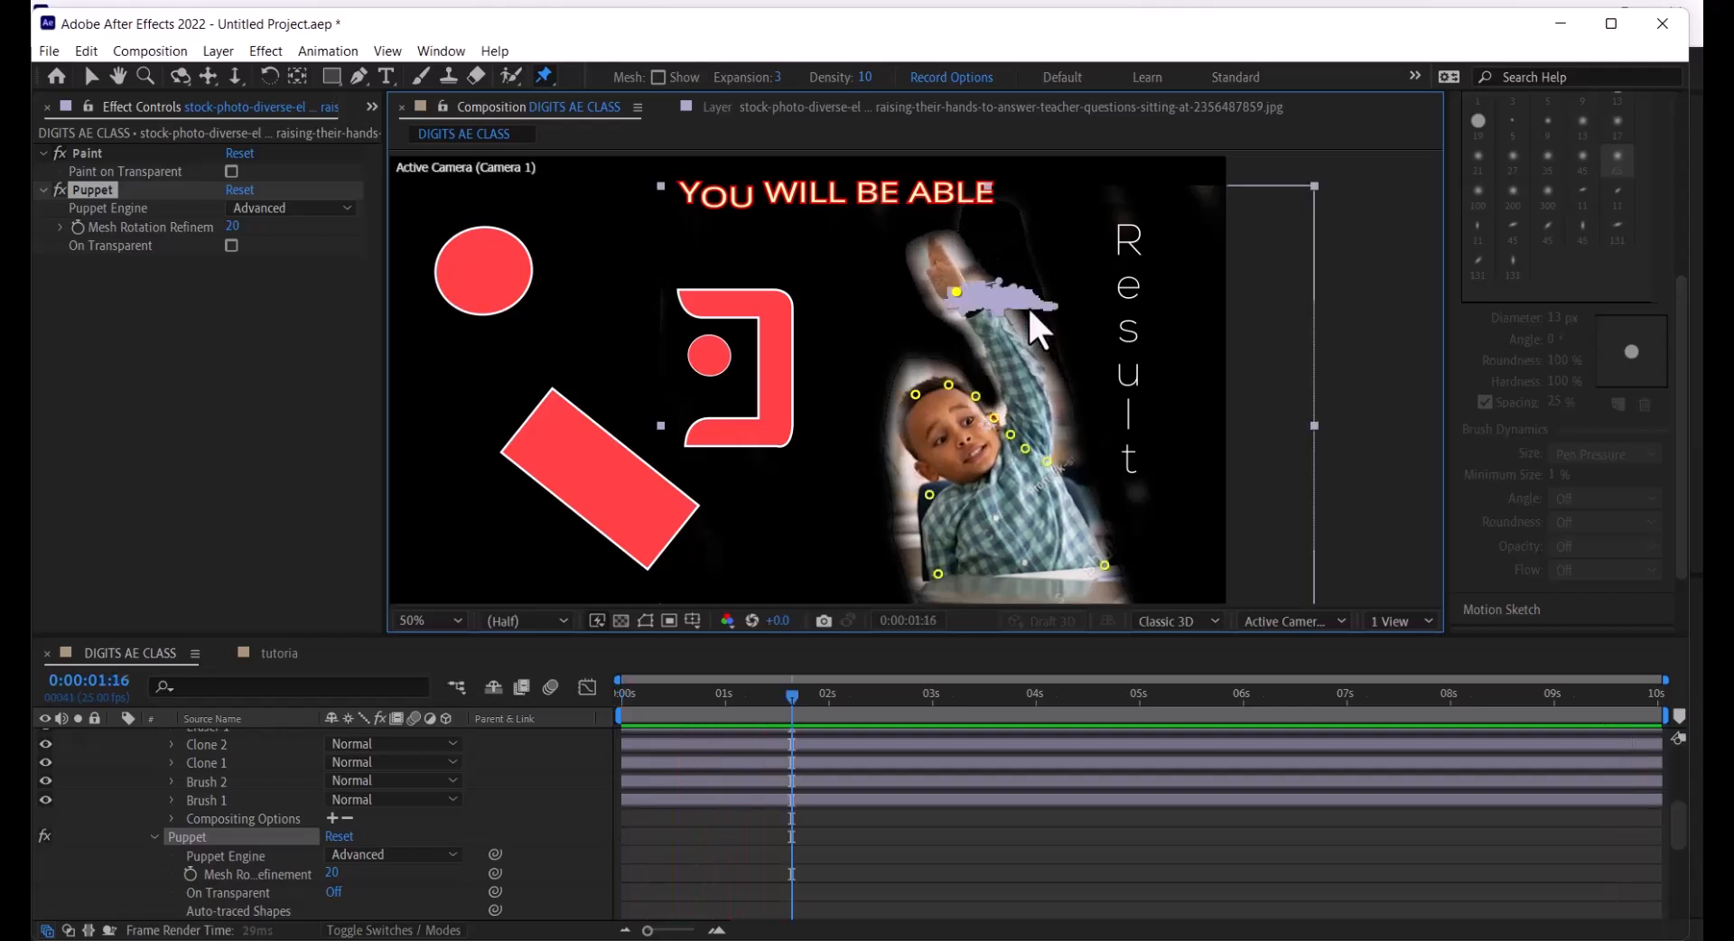